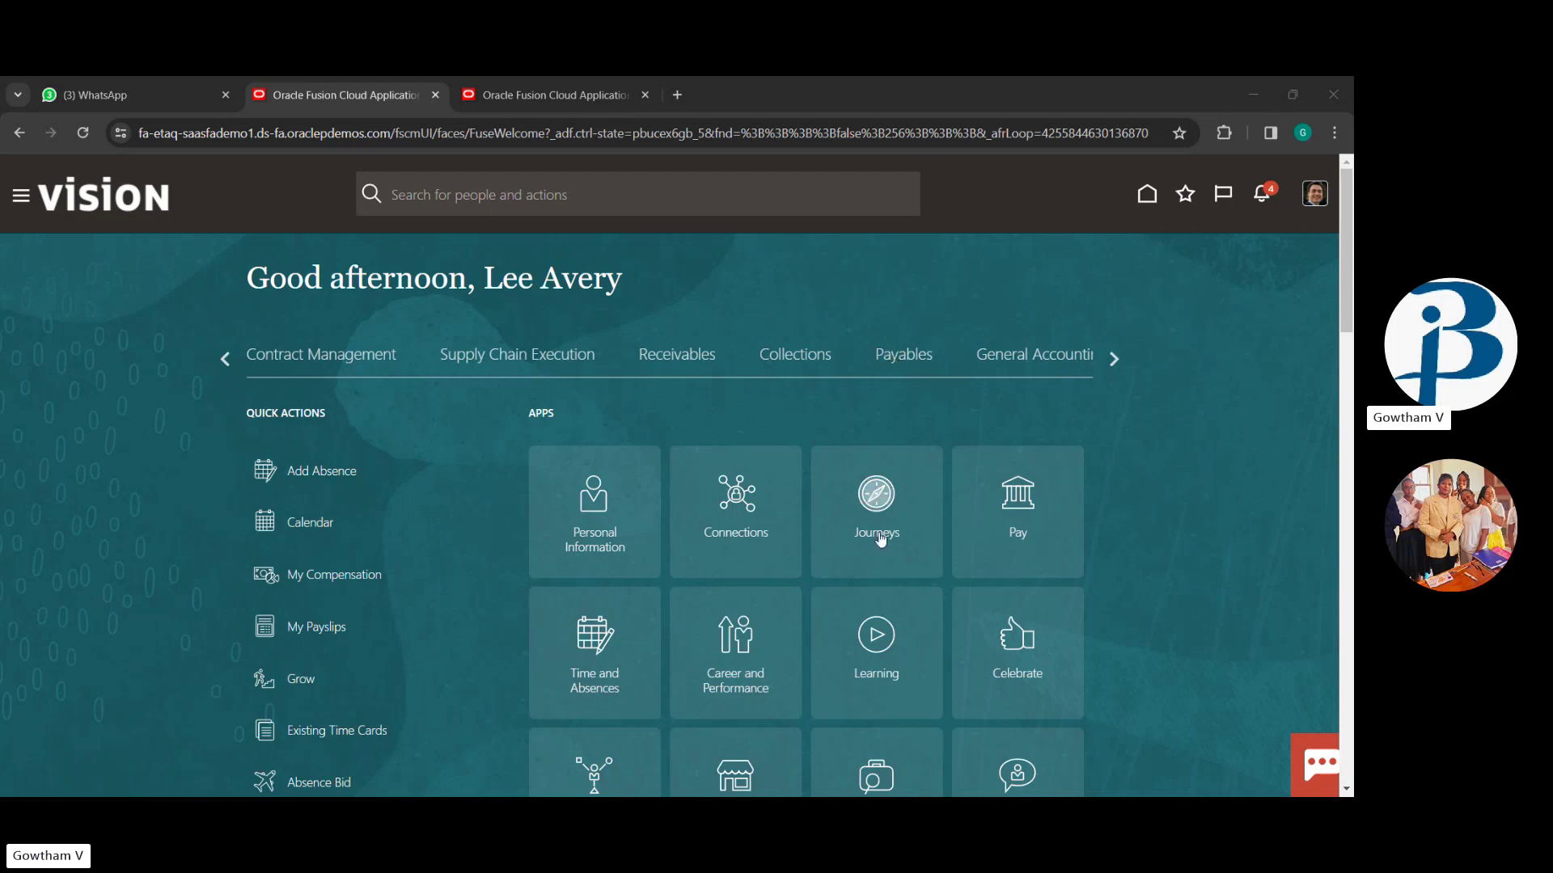
Go to Cash Management's Bank Statements and Reconciliation overview and show its Tasks panel.
click(1115, 381)
click(1110, 360)
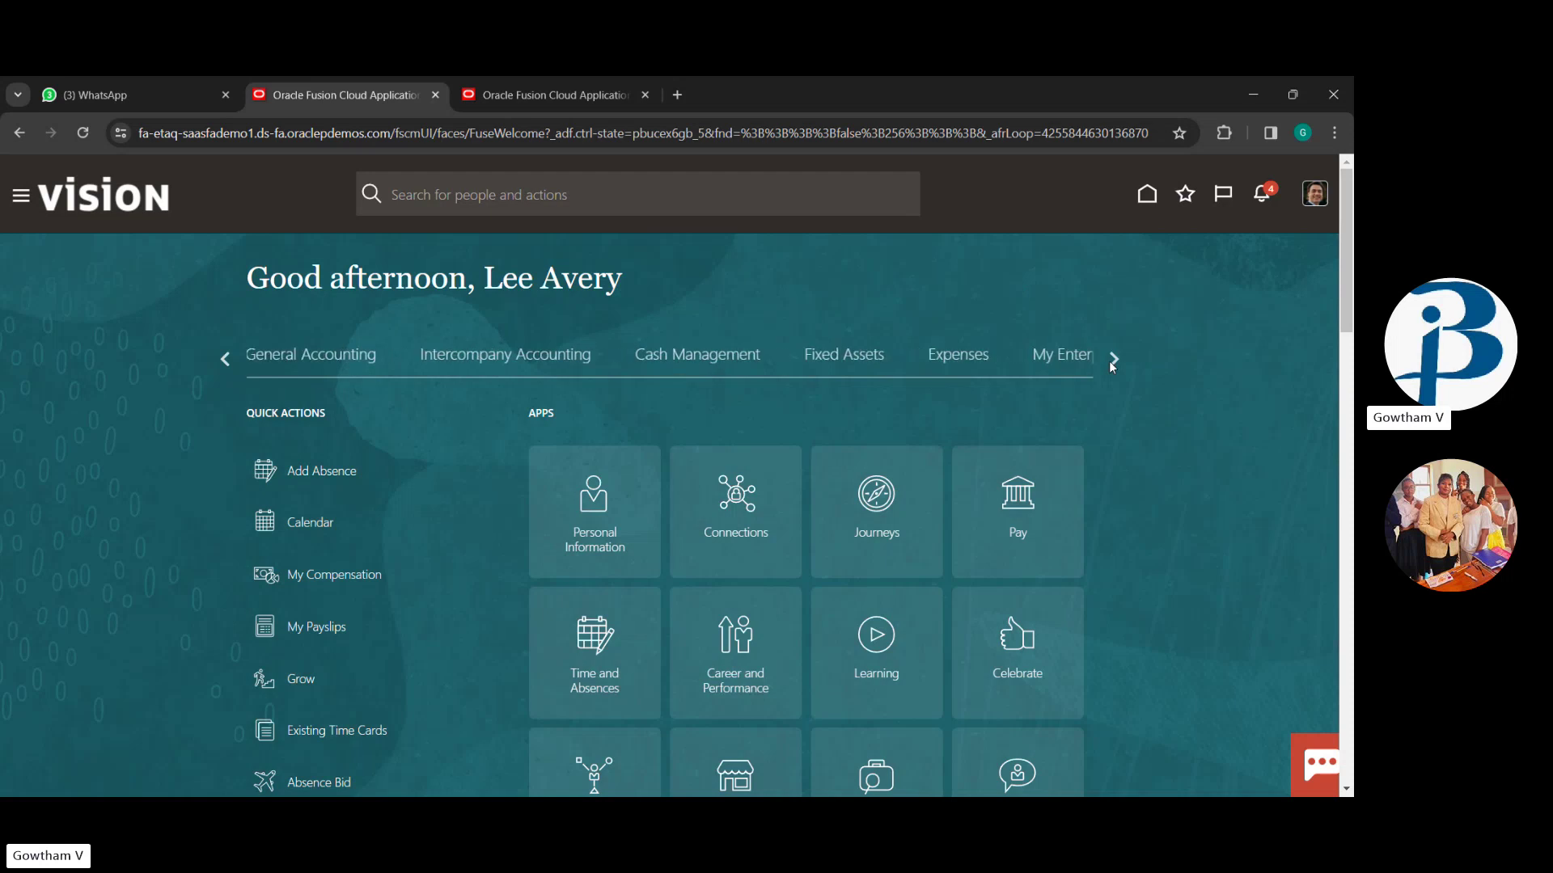
click(701, 358)
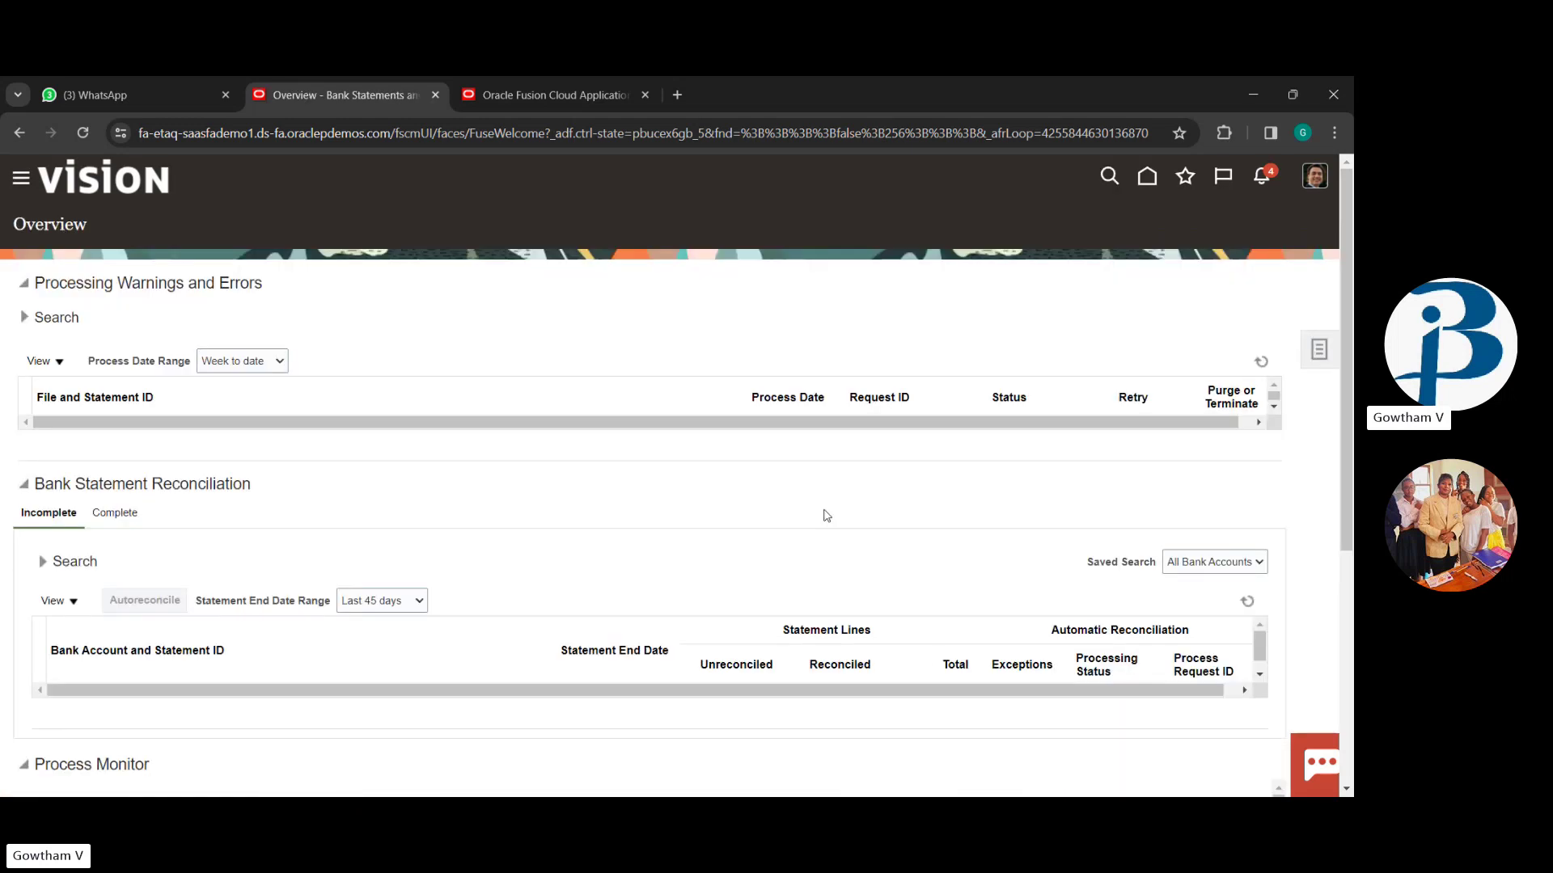
triple_click(1319, 356)
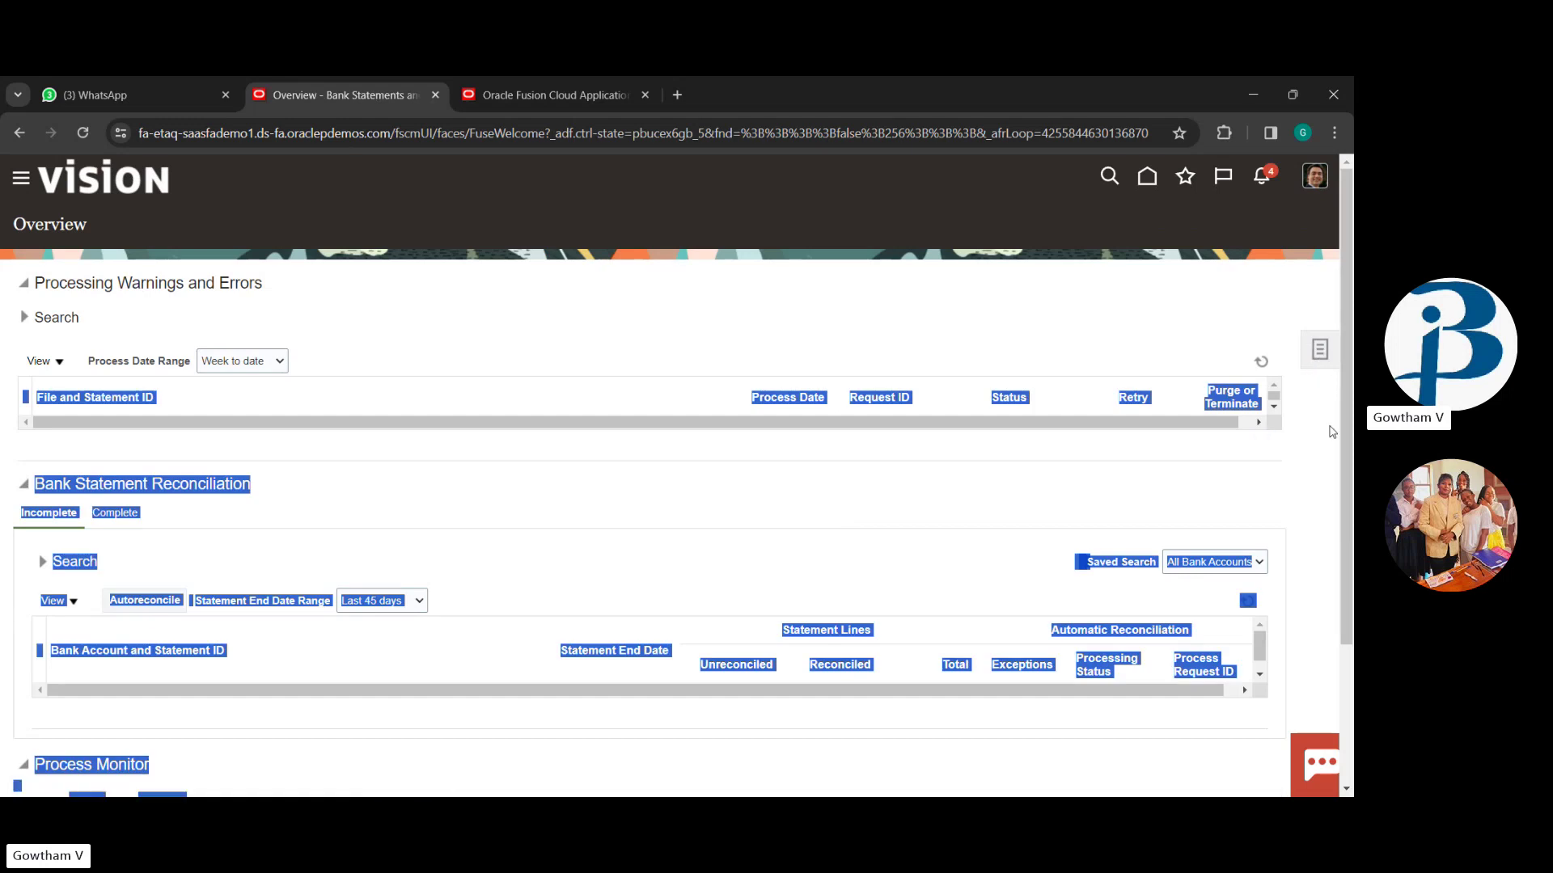
click(1320, 356)
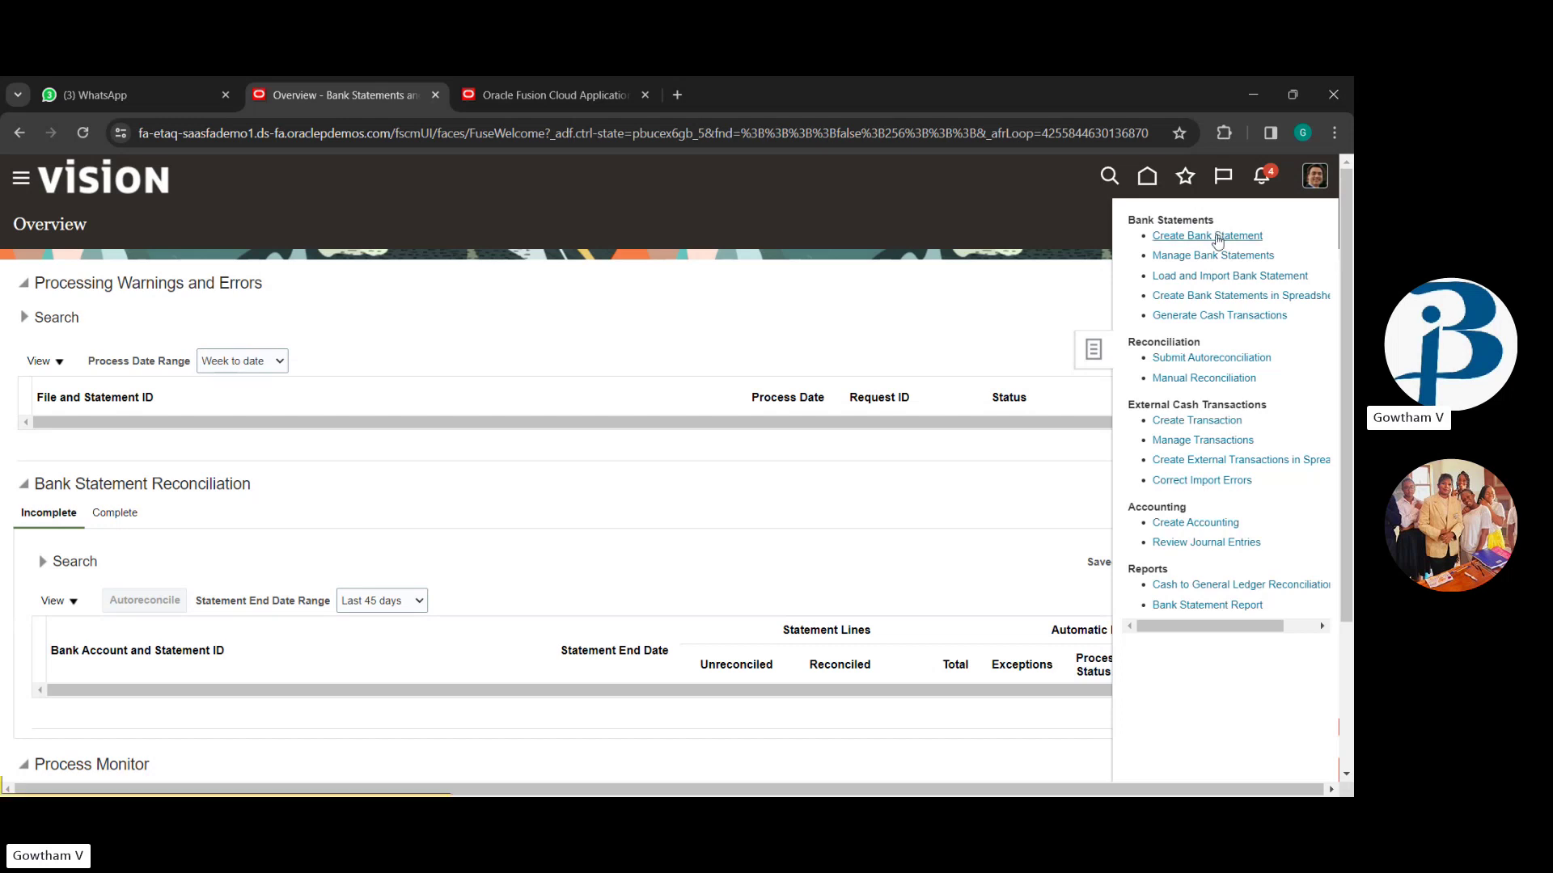
Start a new bank statement and look through the bank account list for BofA-2869.
click(1216, 235)
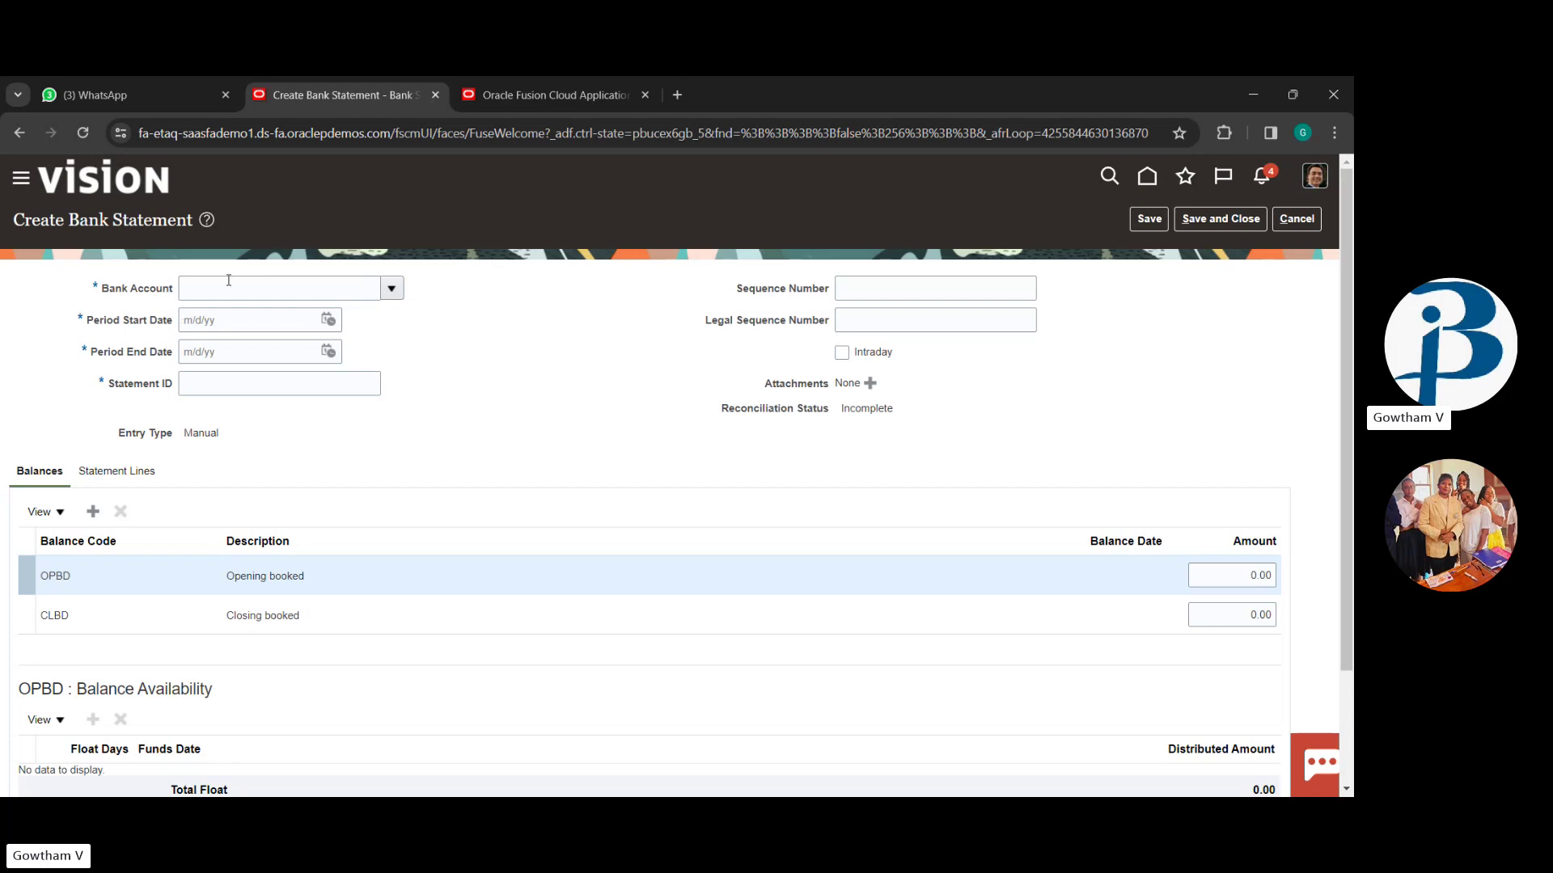
click(393, 292)
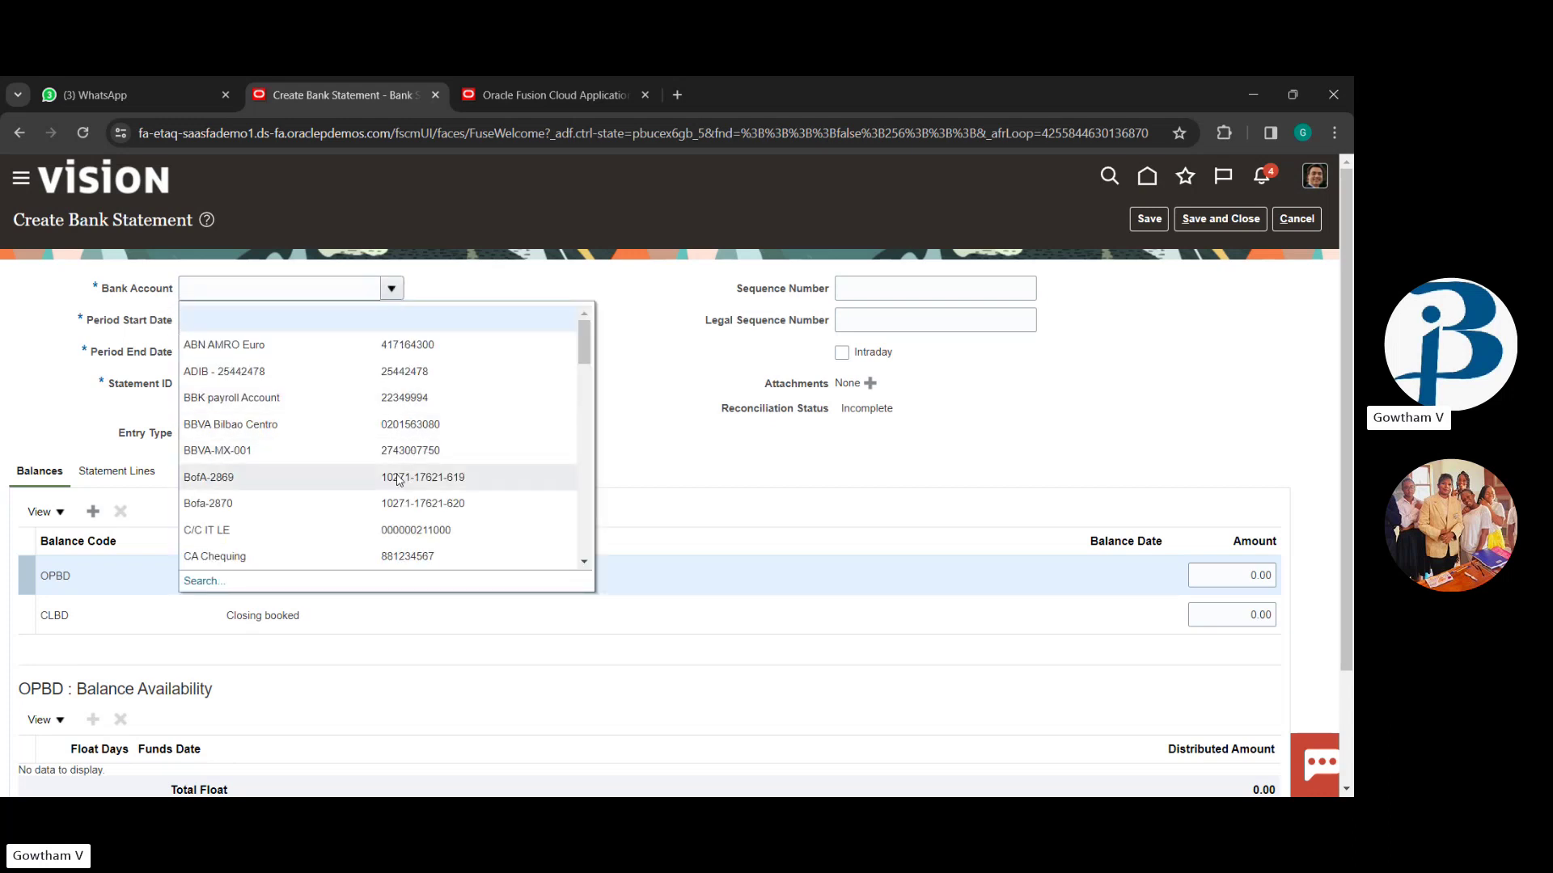
key(Escape)
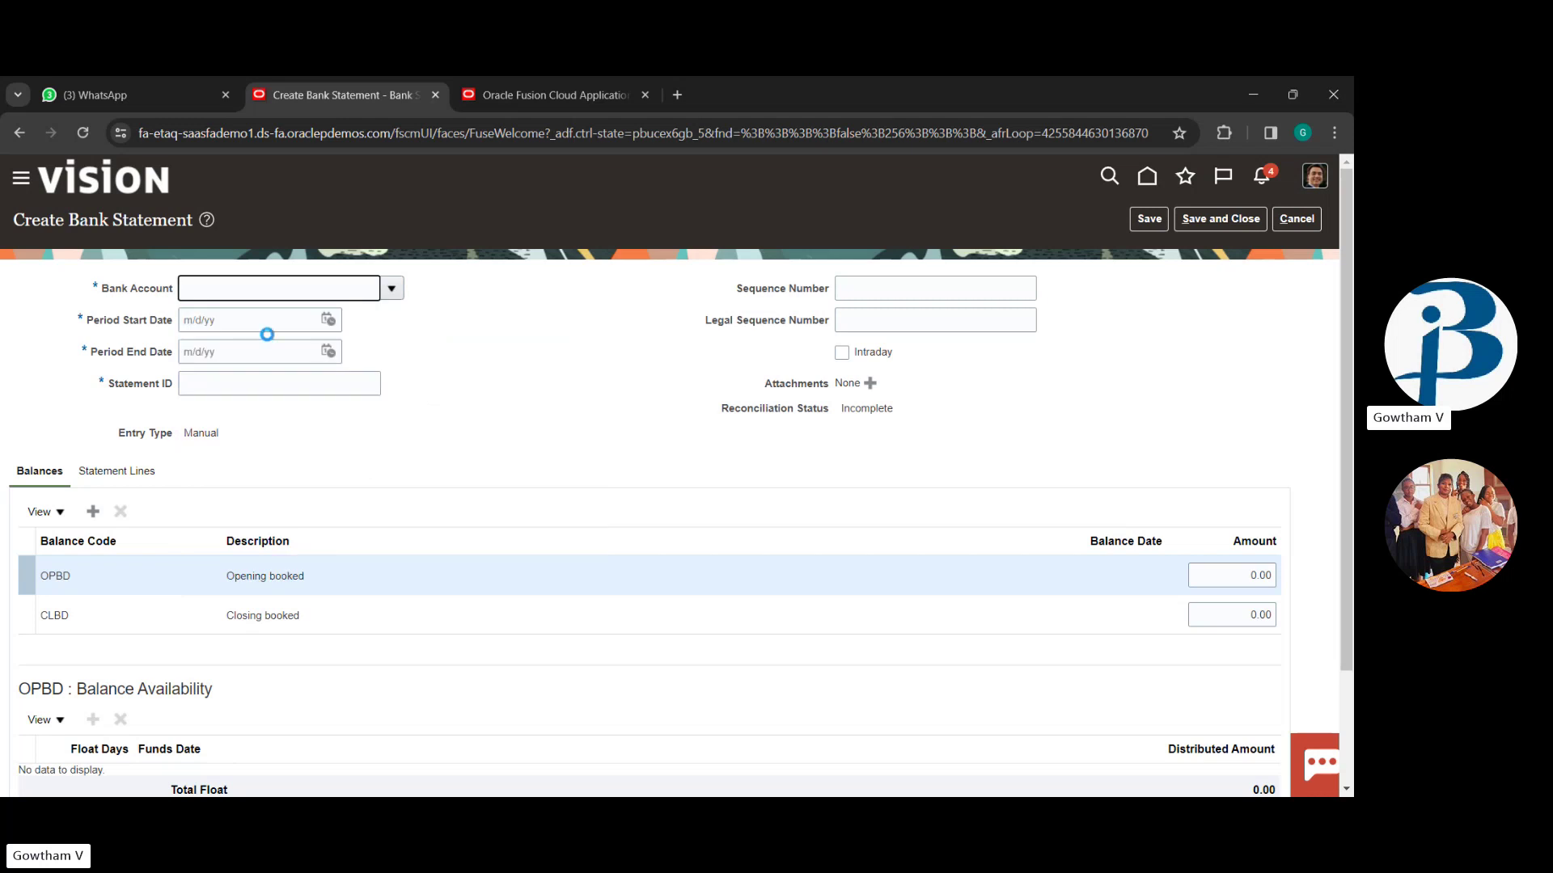
Set the statement period from 3/16/24 to 3/16/24 and Statement ID 1234.
click(275, 323)
click(328, 319)
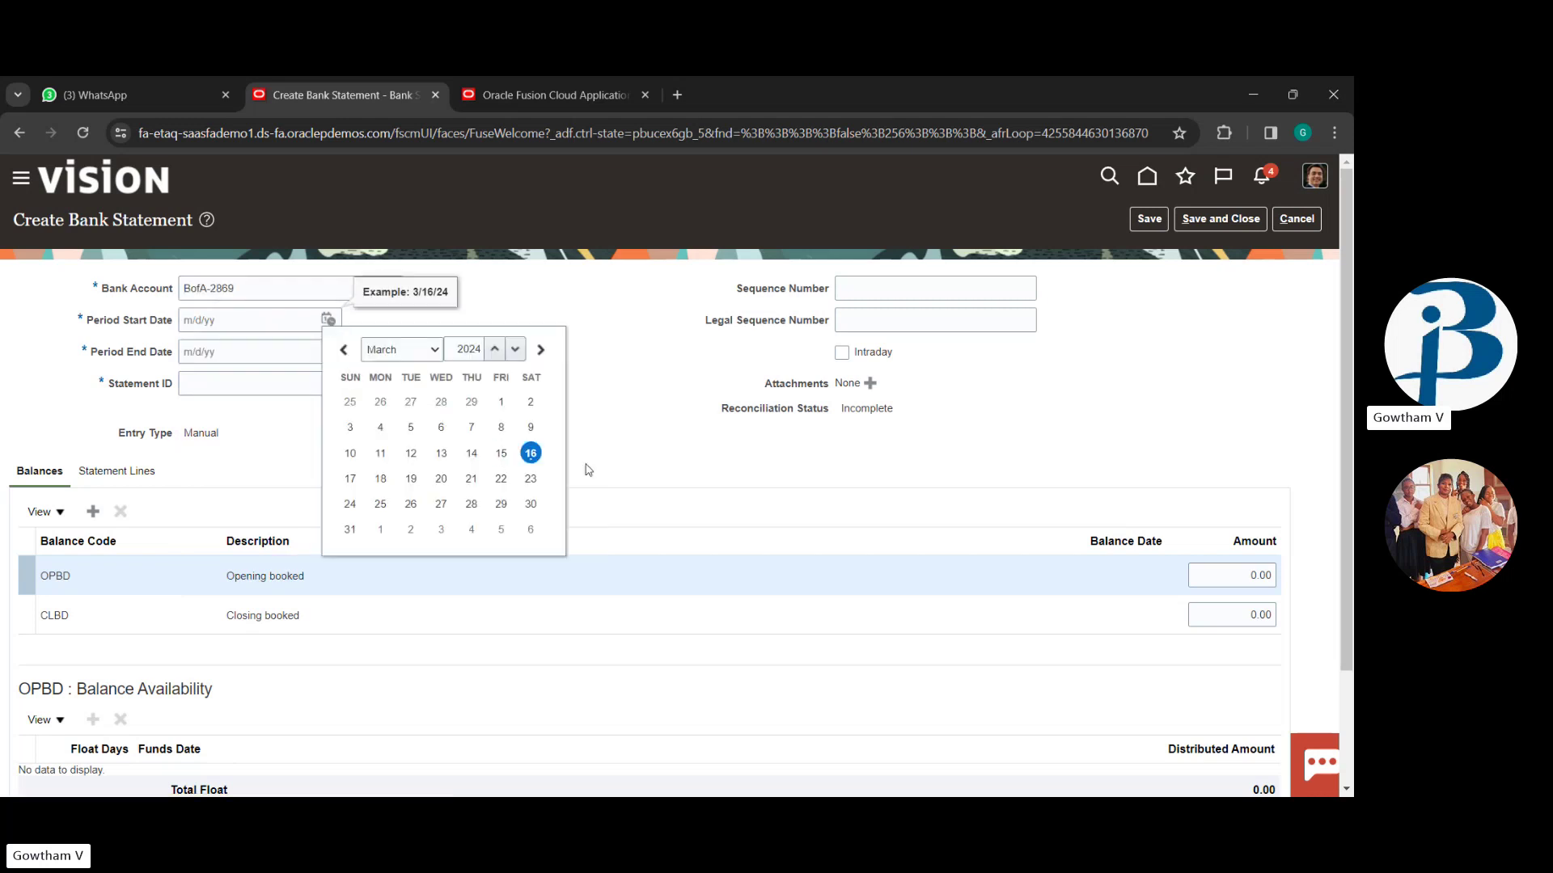
click(531, 453)
click(330, 353)
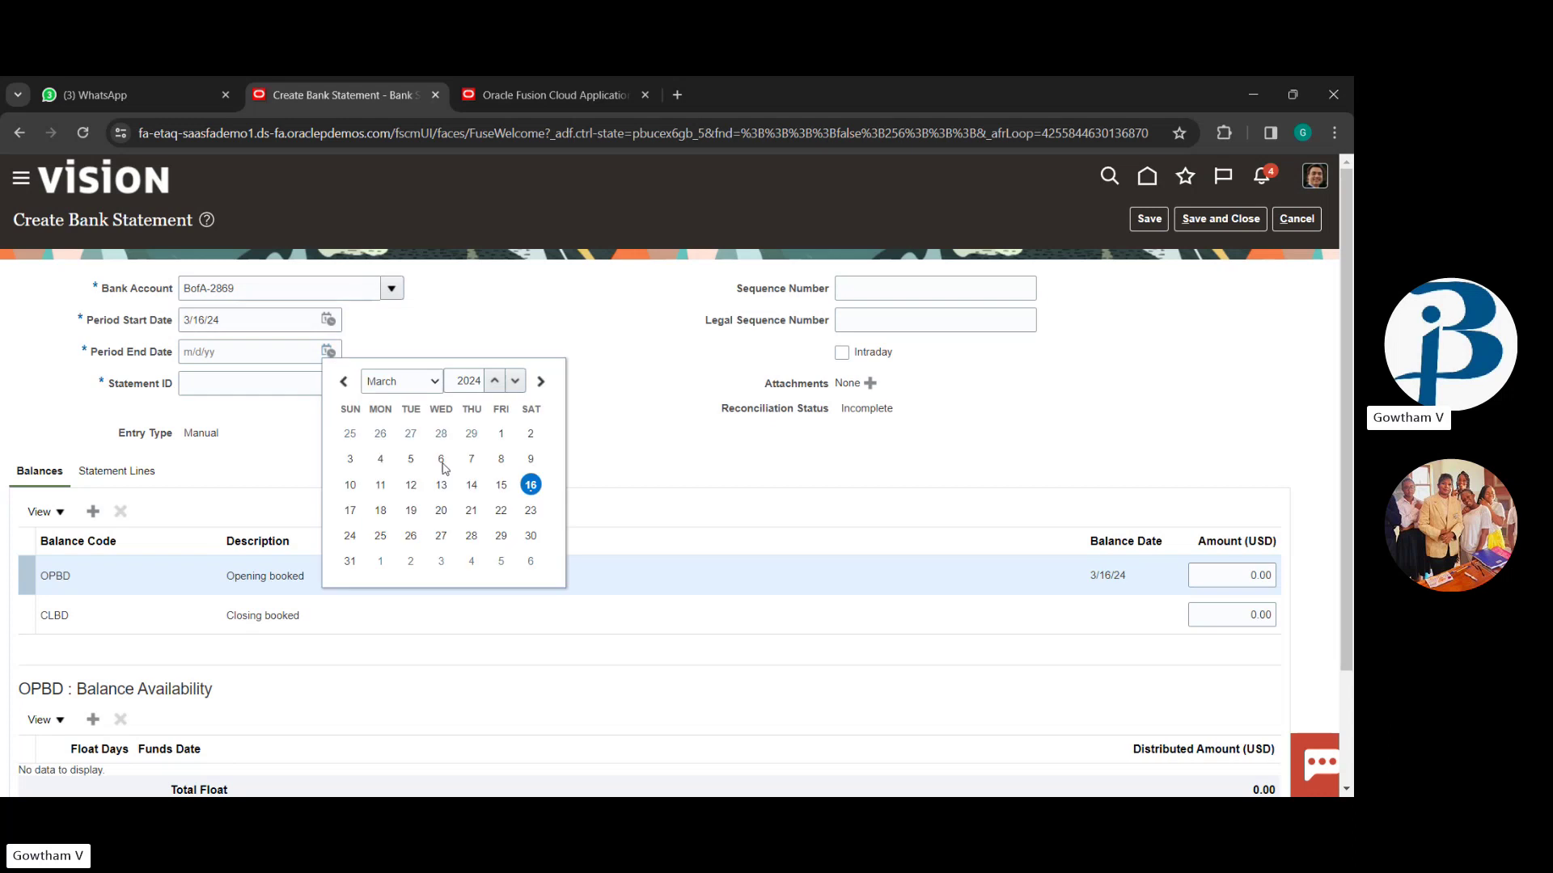
click(530, 486)
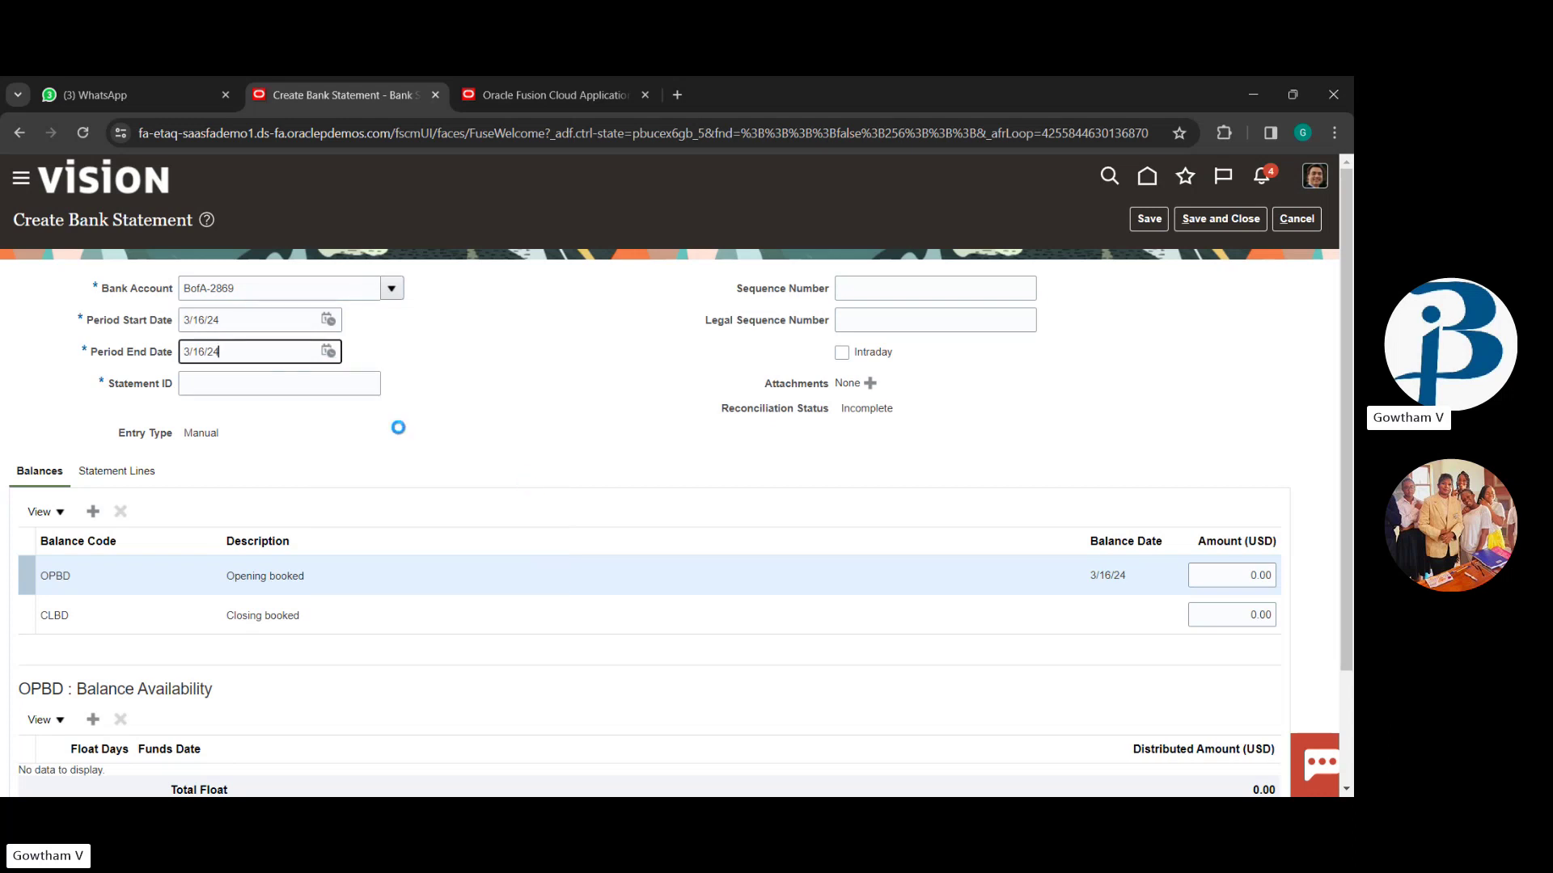
click(292, 383)
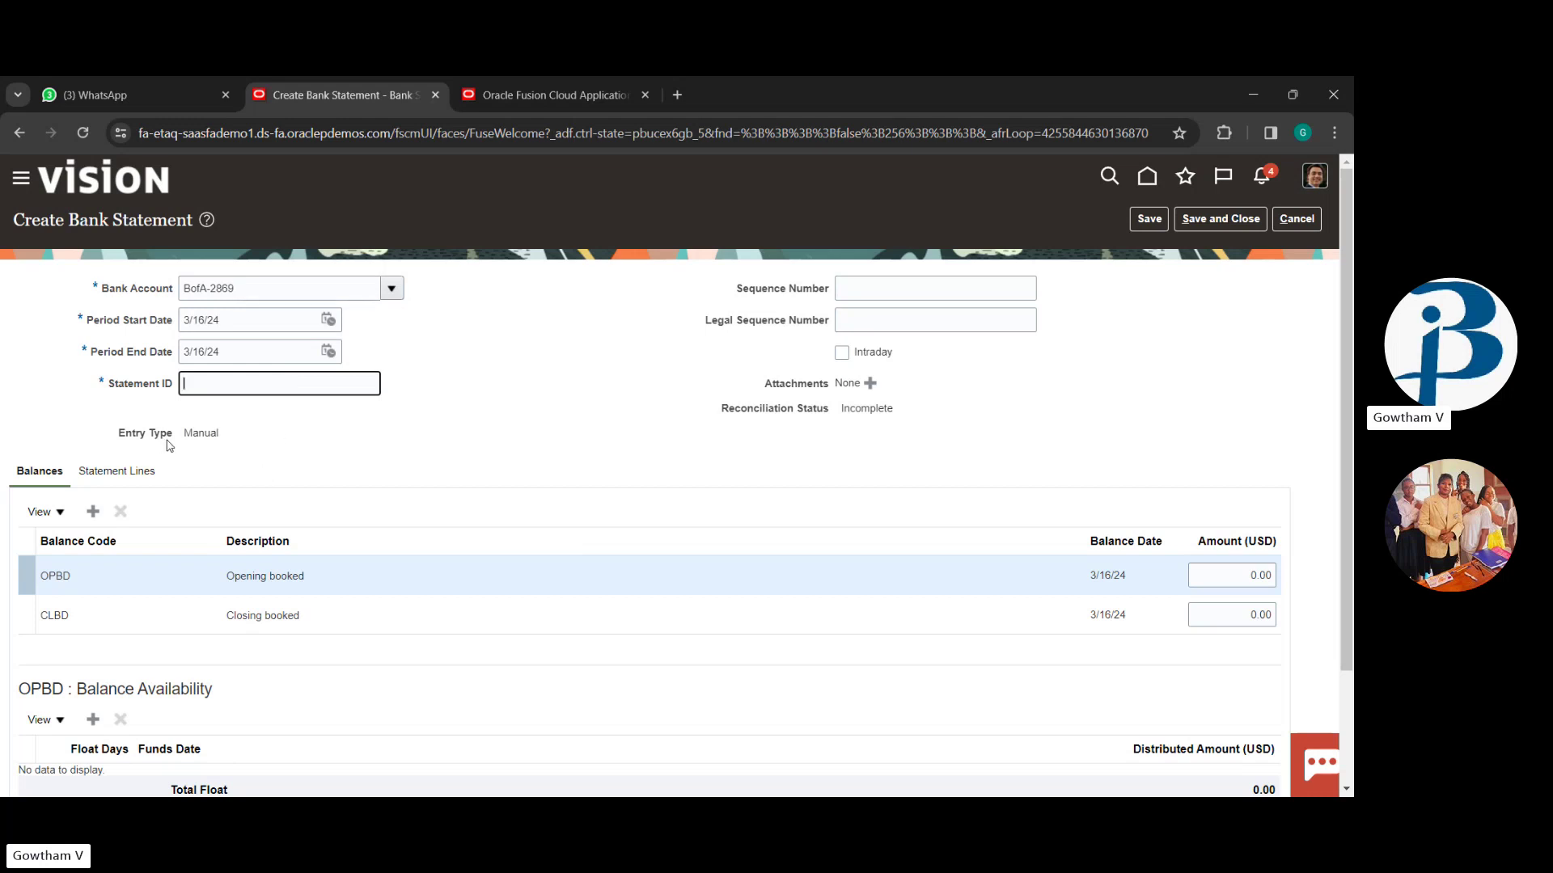
text(1234)
Check the CLBD and OPBD balance rows, then switch to the empty Statement Lines.
scroll(453, 439, down, 1)
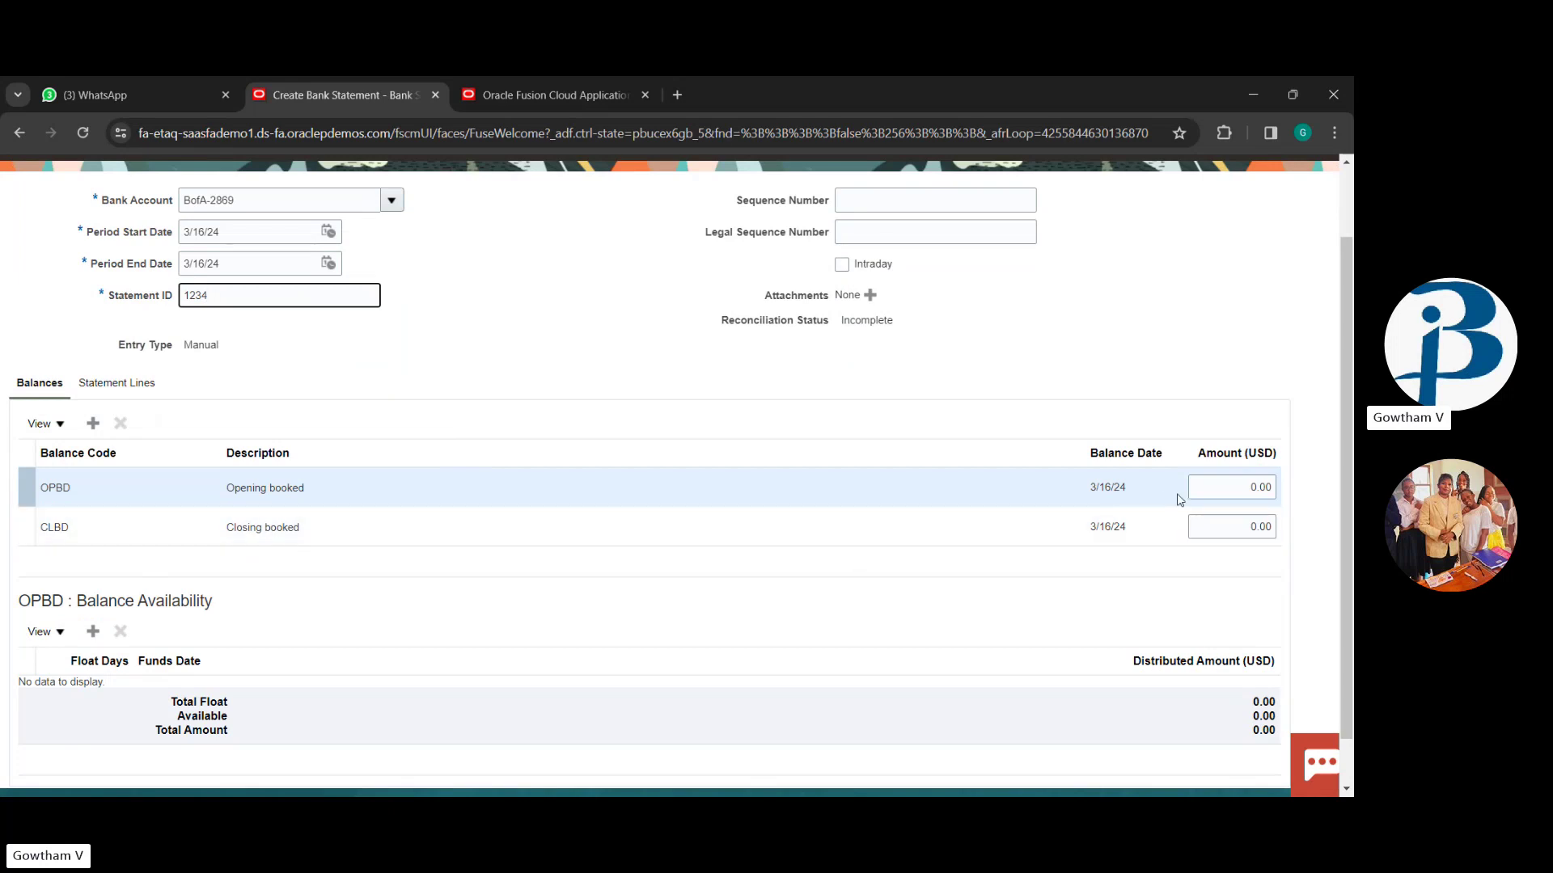
click(509, 524)
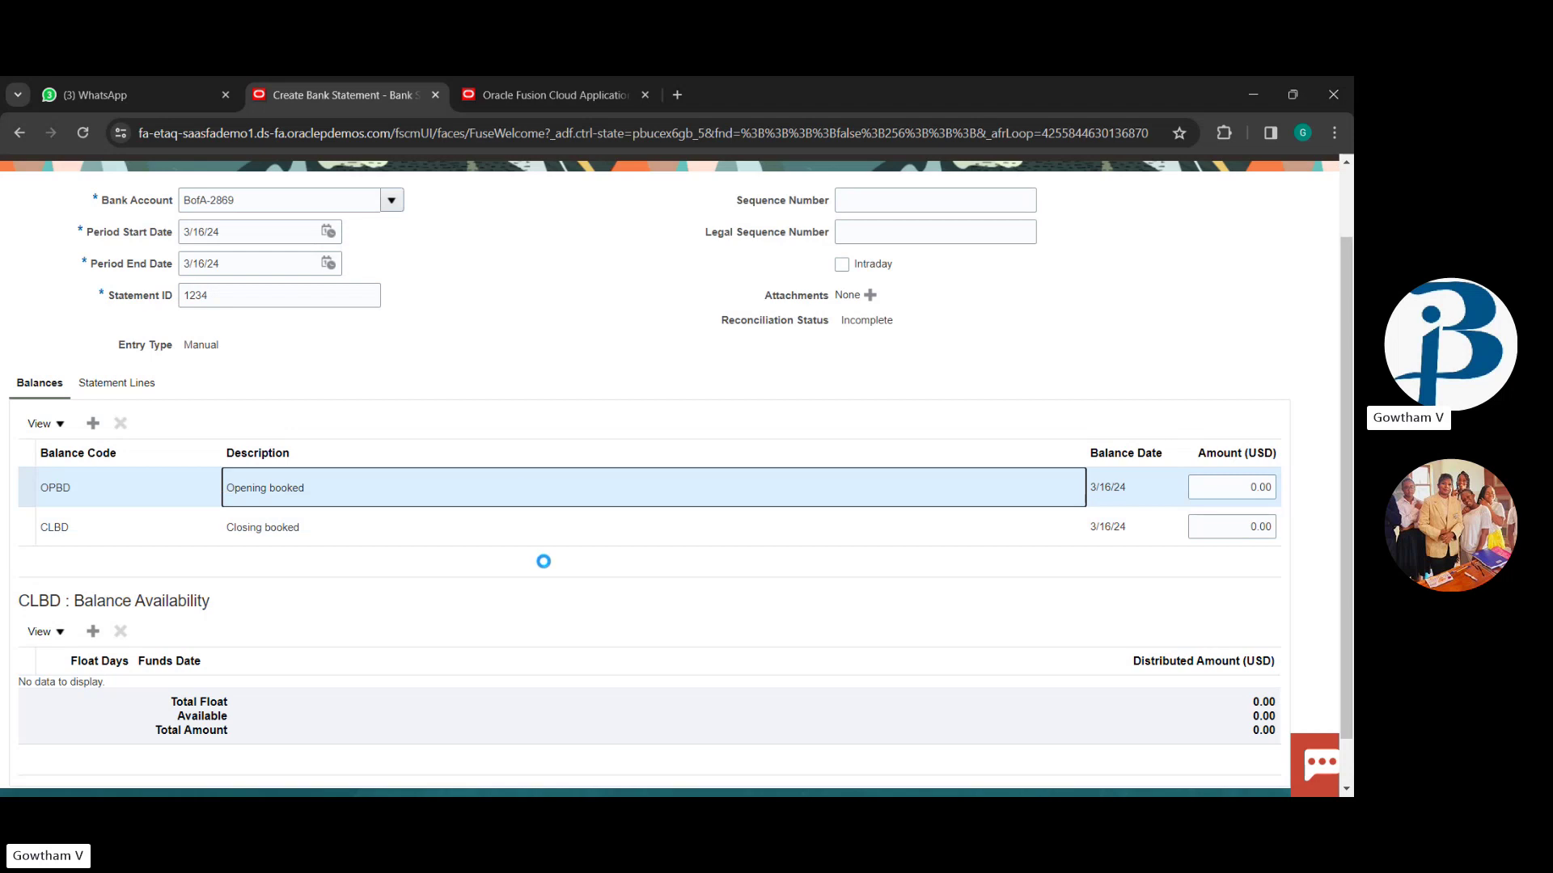
click(1230, 487)
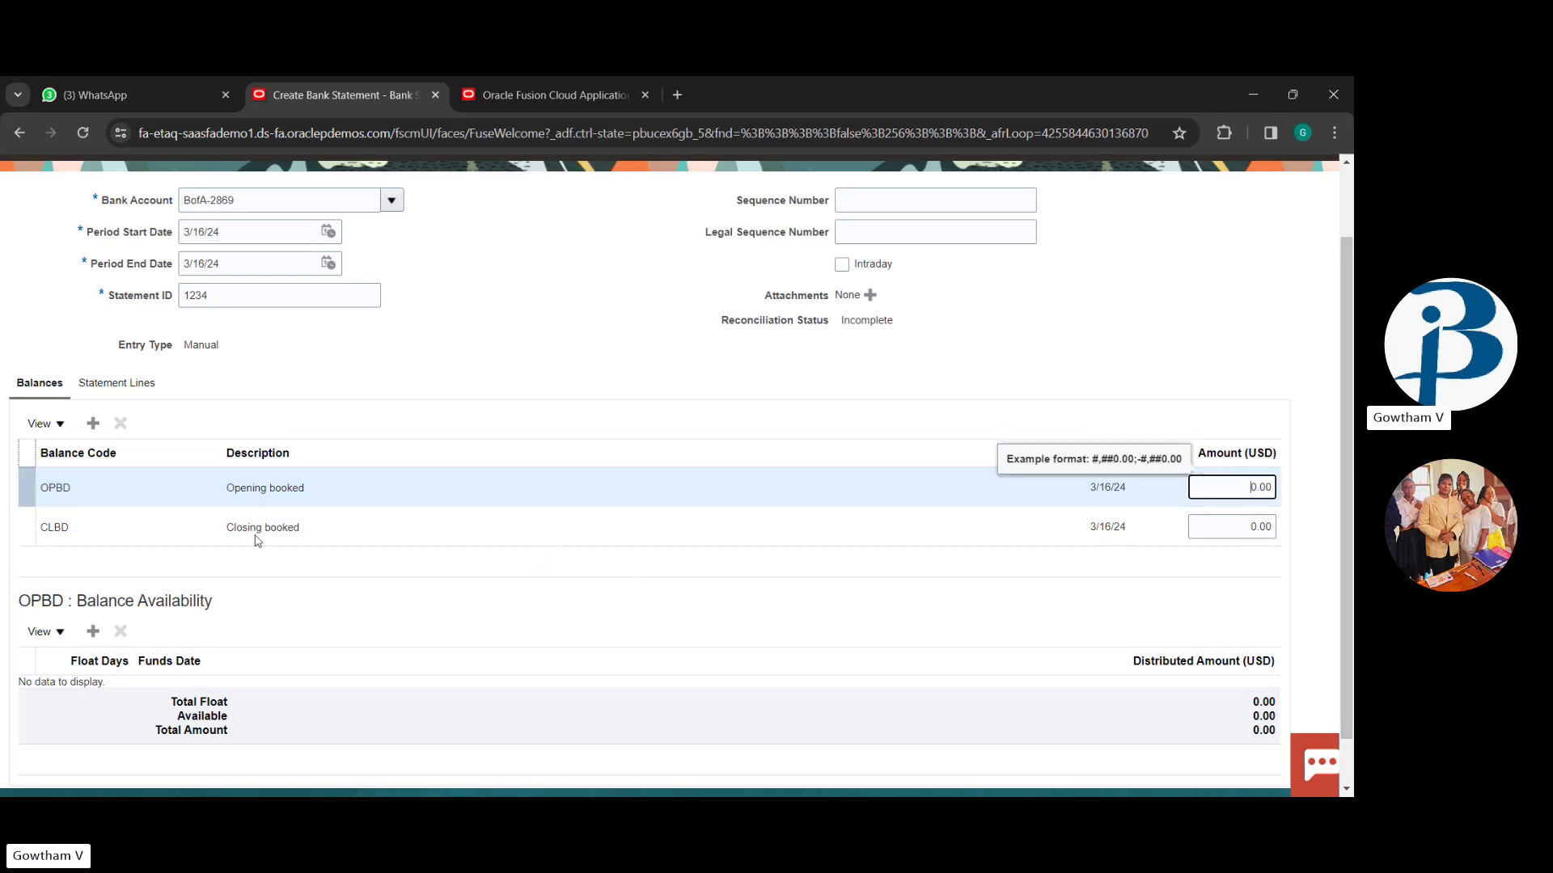
click(136, 382)
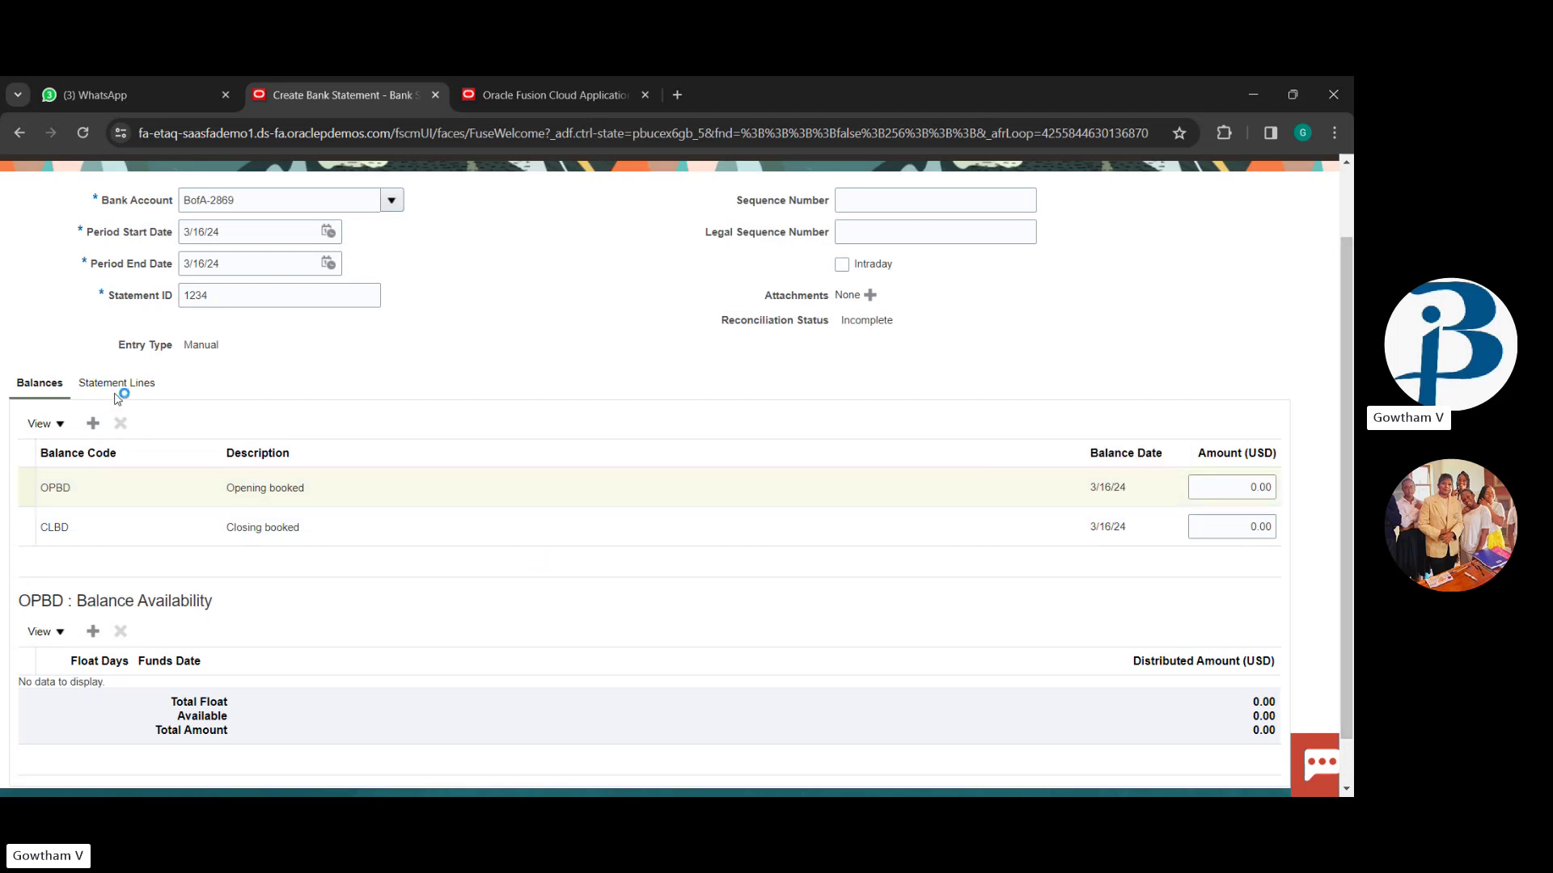
scroll(477, 386, up, 1)
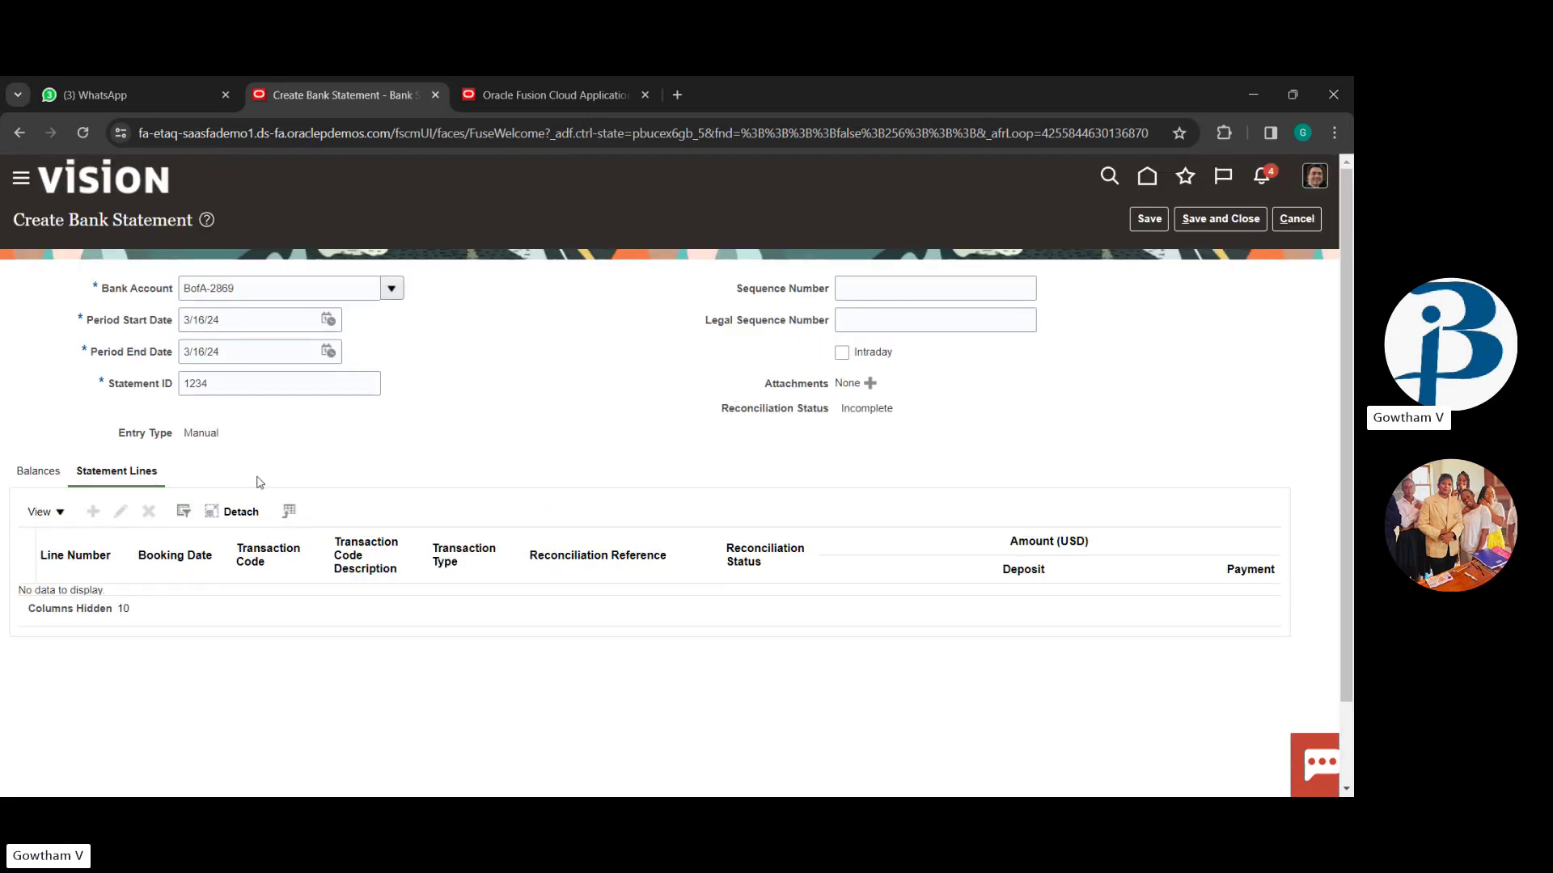
Clear and re-enter 1234 as the Statement ID.
click(263, 379)
click(445, 473)
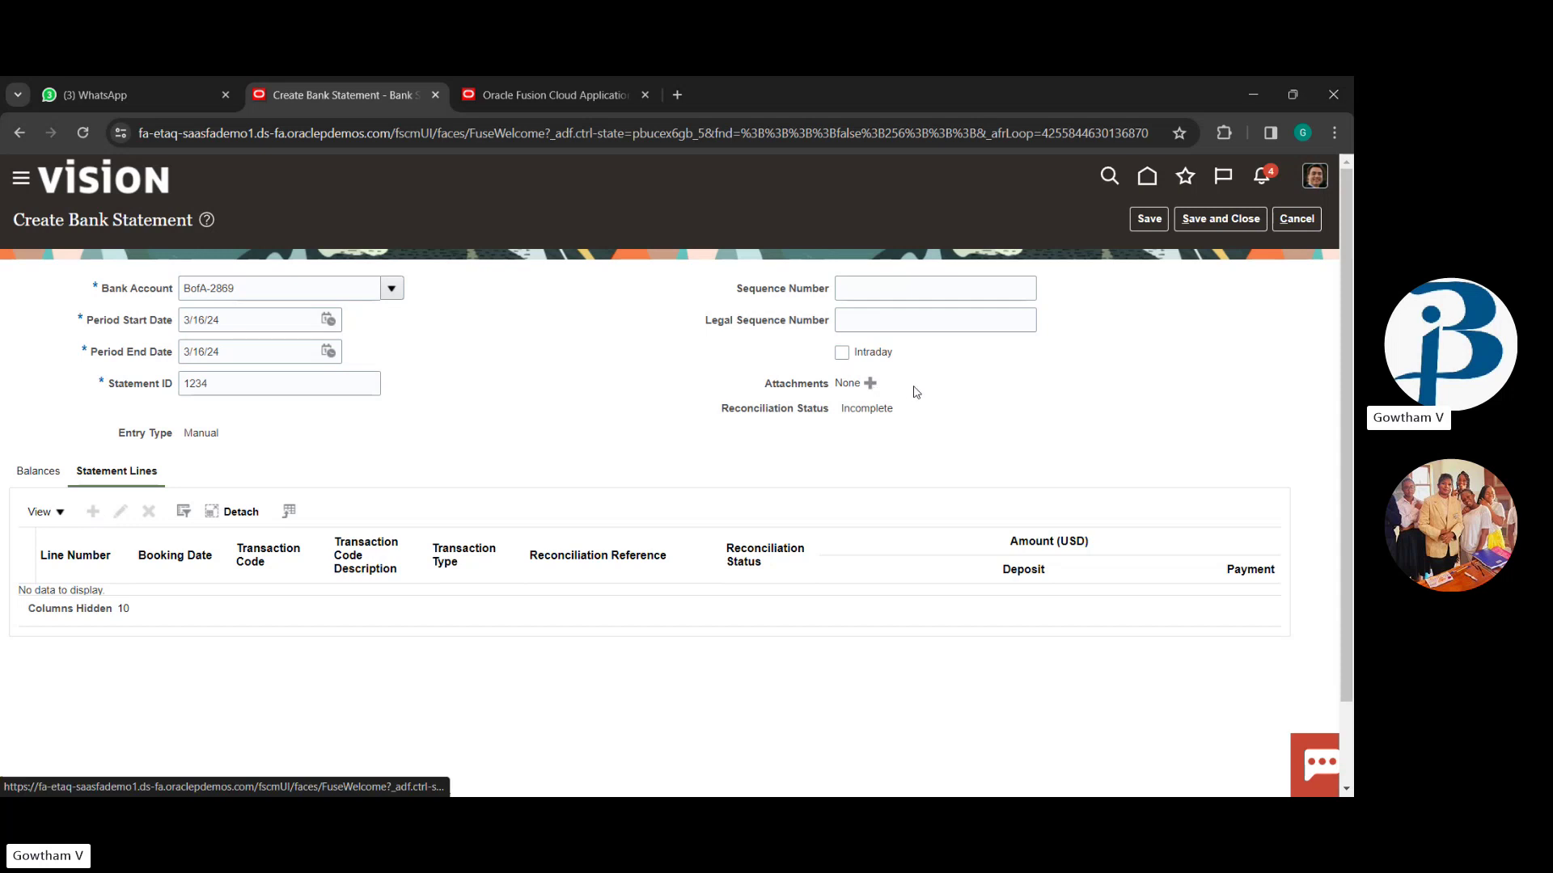
click(276, 381)
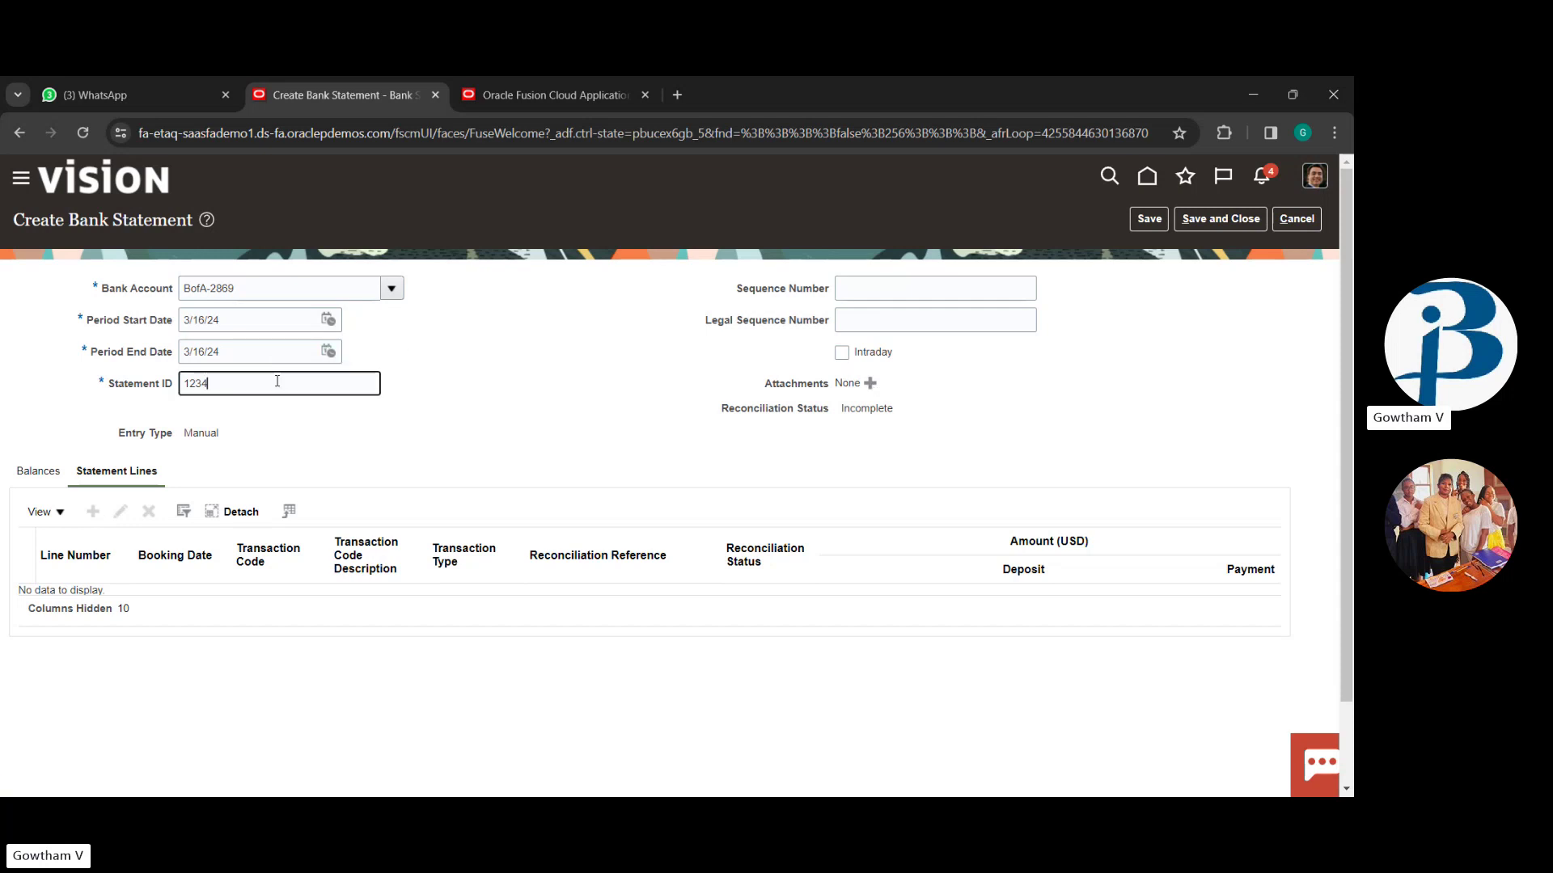
key(BackSpace)
key(BackSpace)
key(BackSpace)
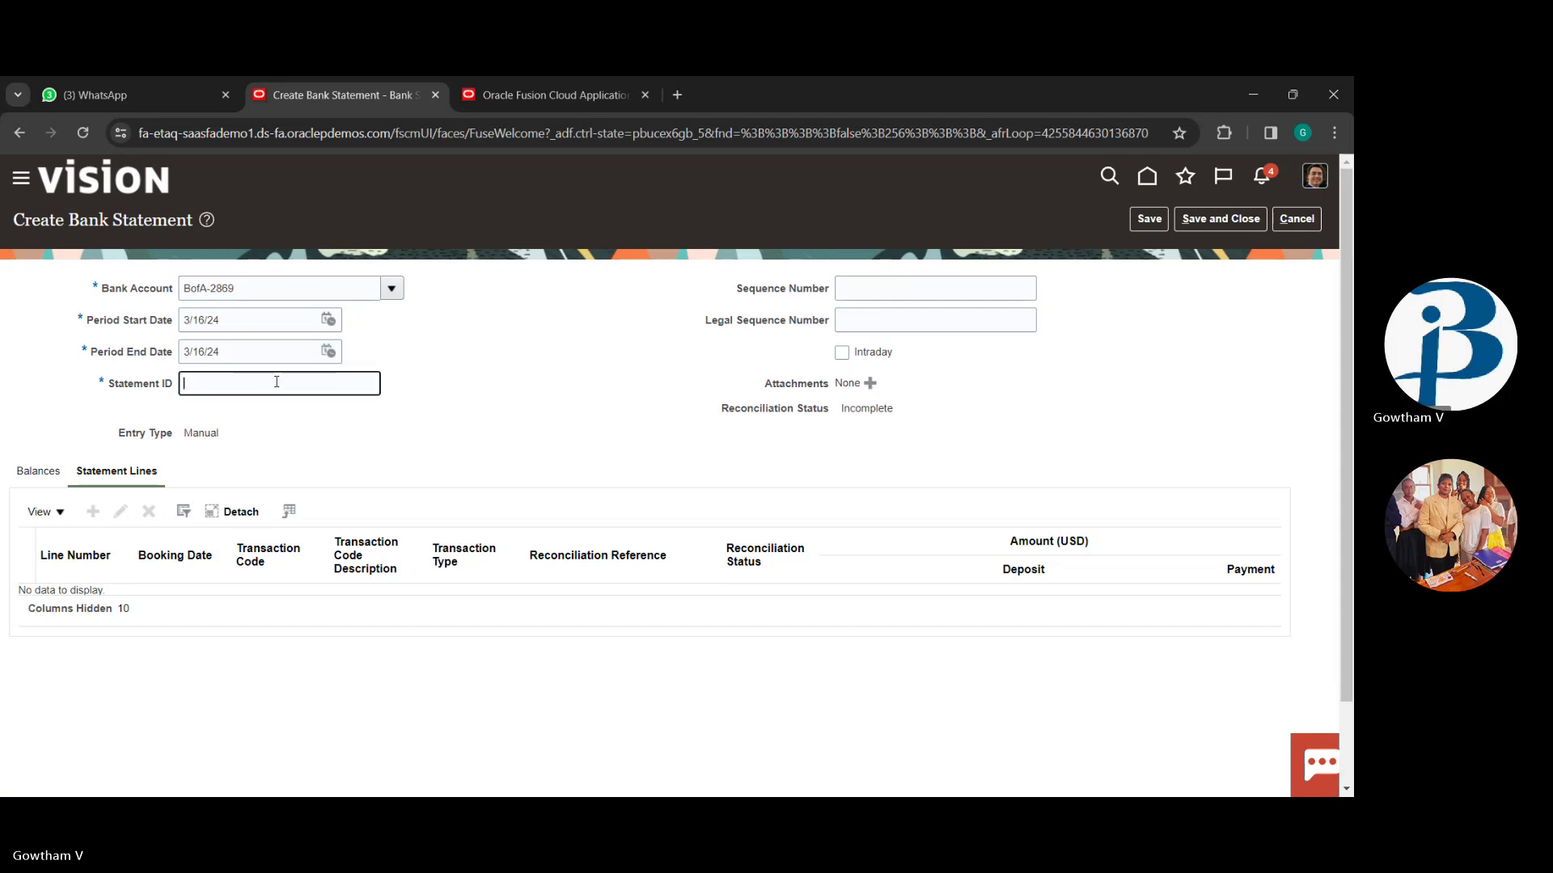
text(1234)
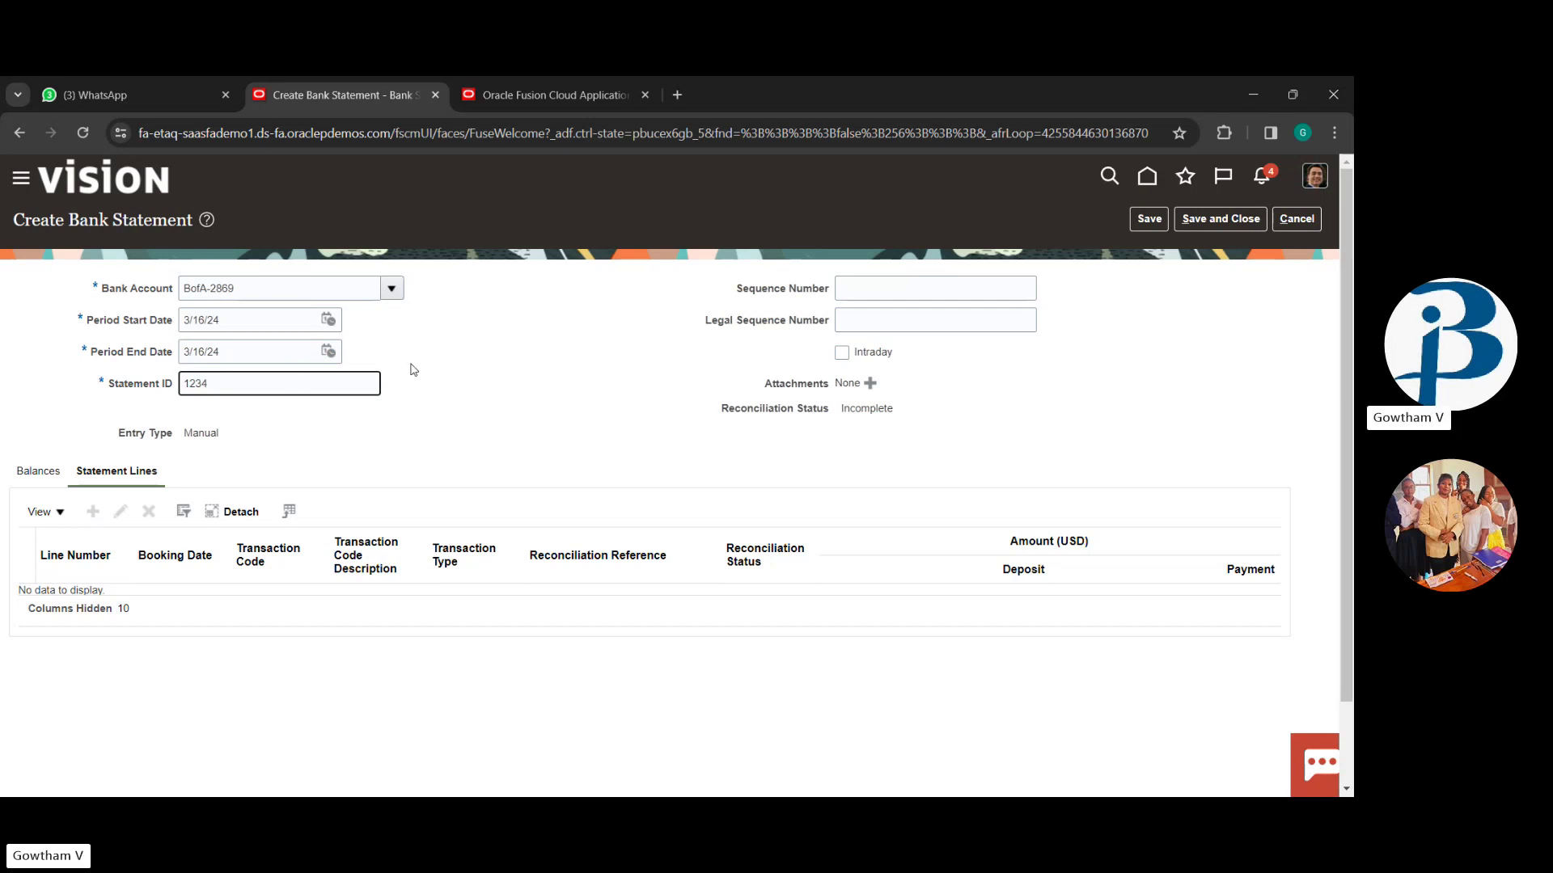
click(870, 383)
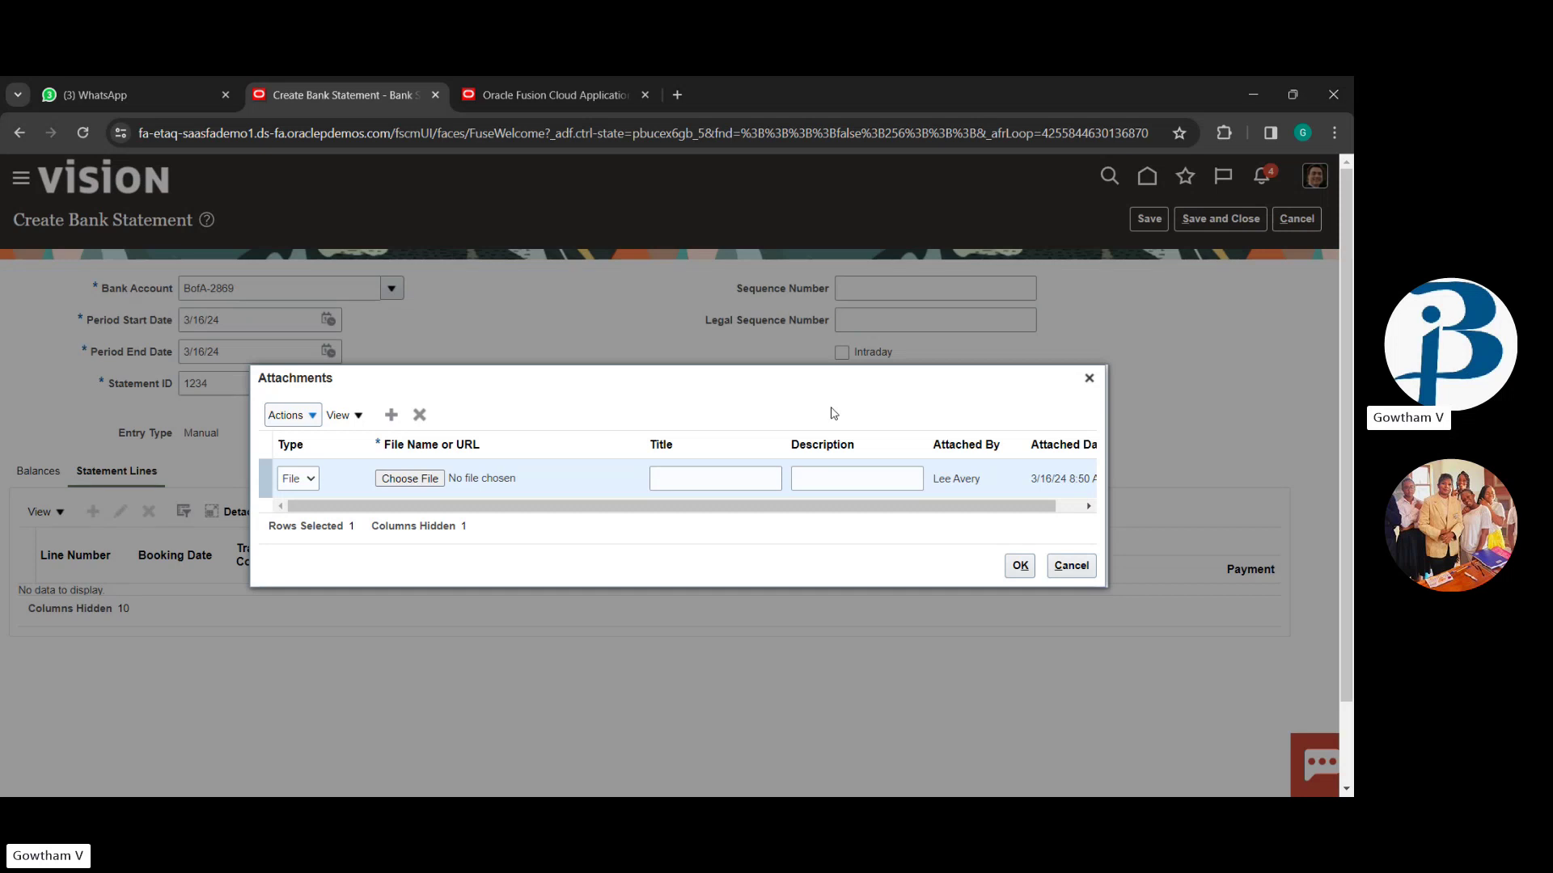
click(1089, 378)
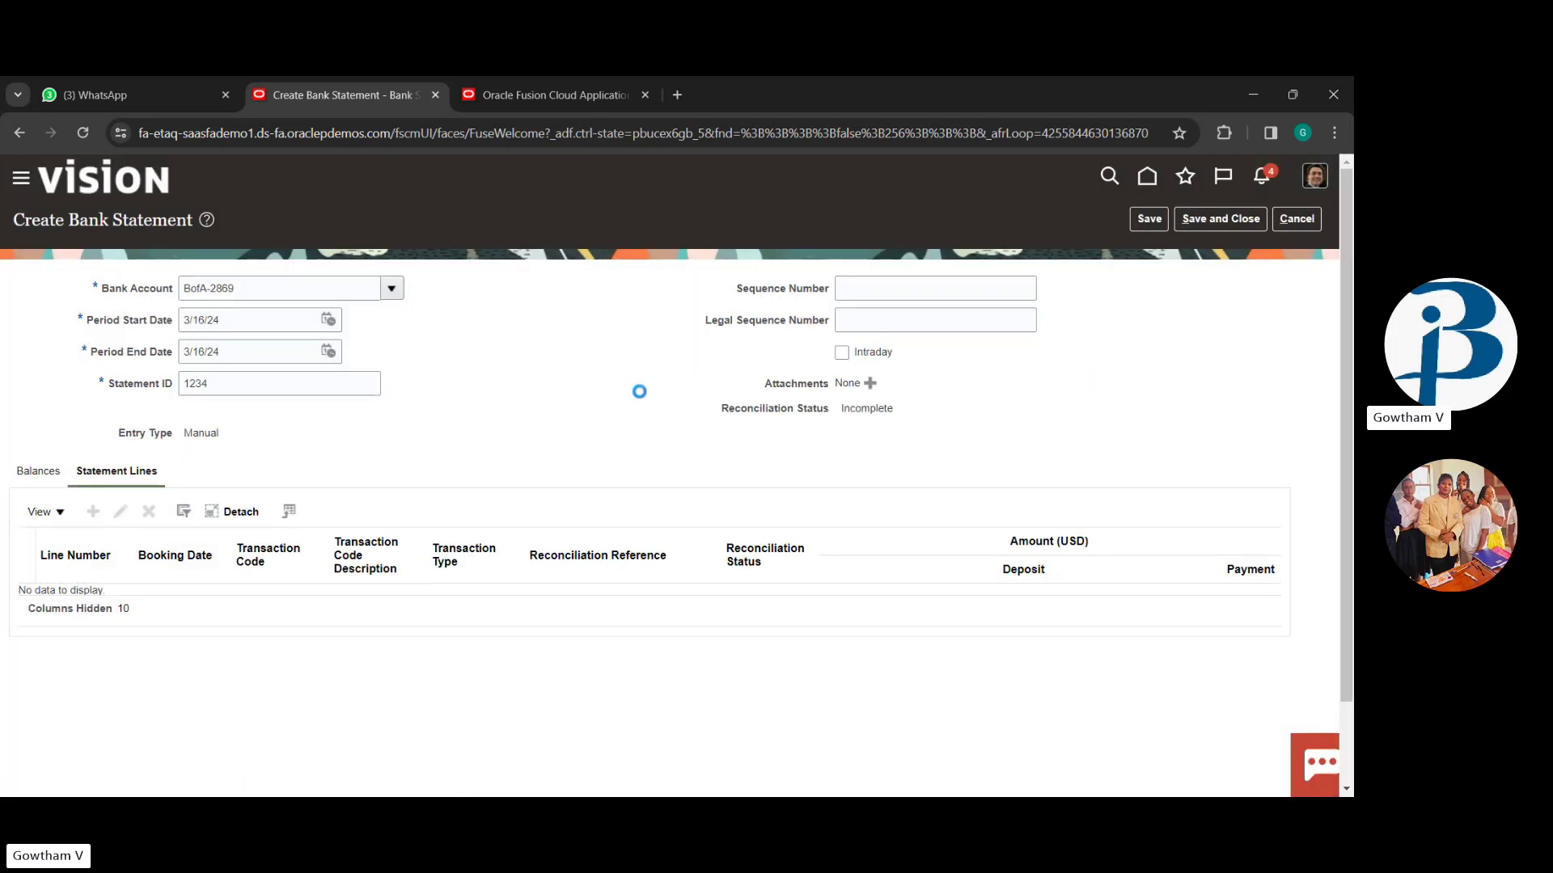
click(906, 292)
text(1111)
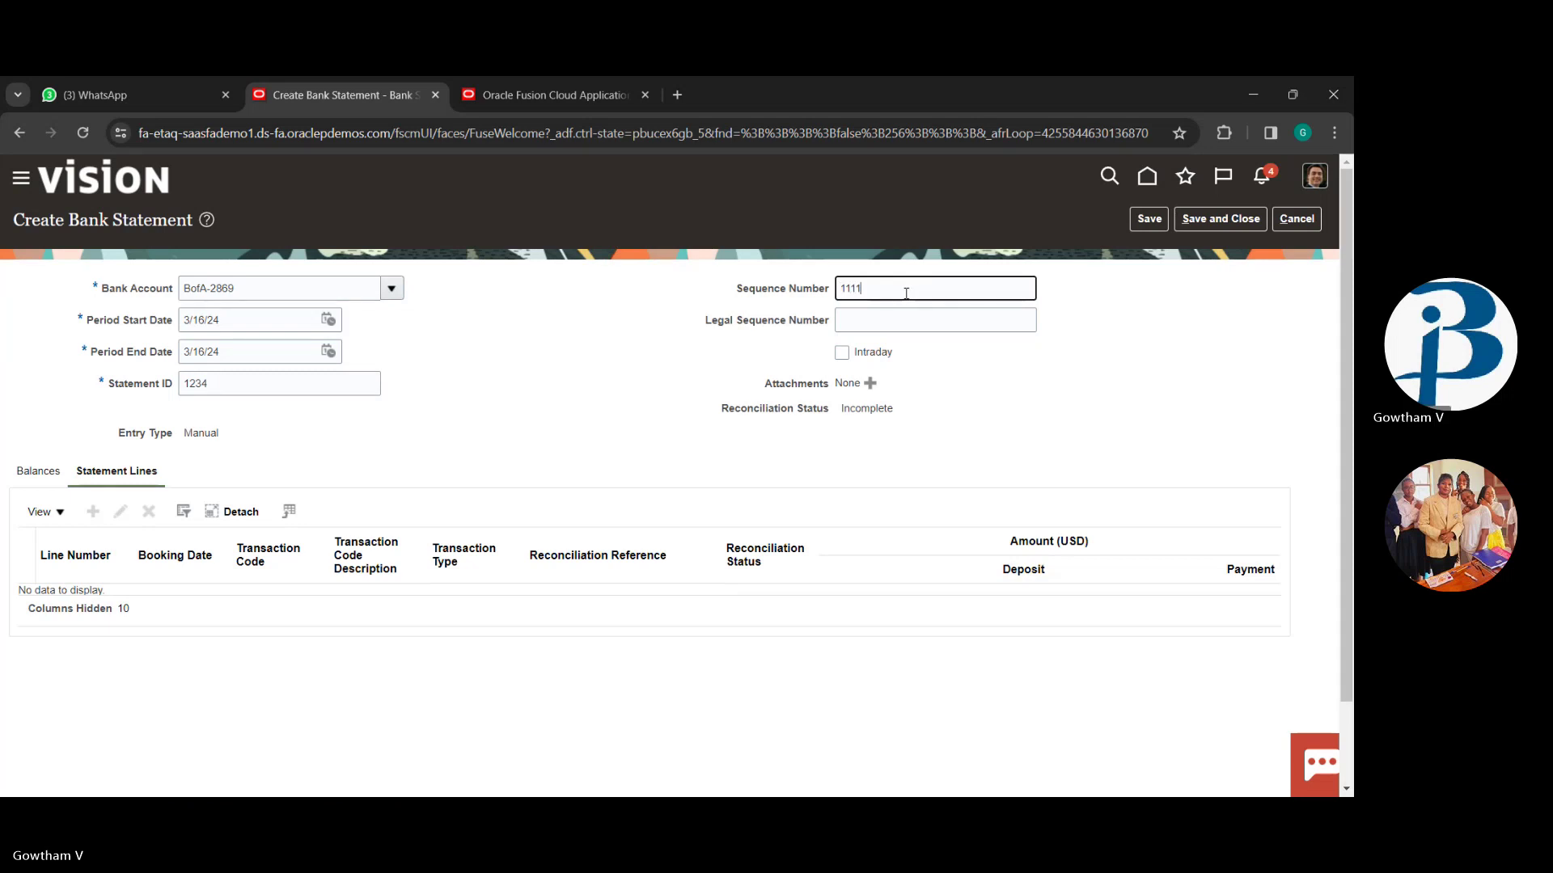
click(901, 318)
text(111)
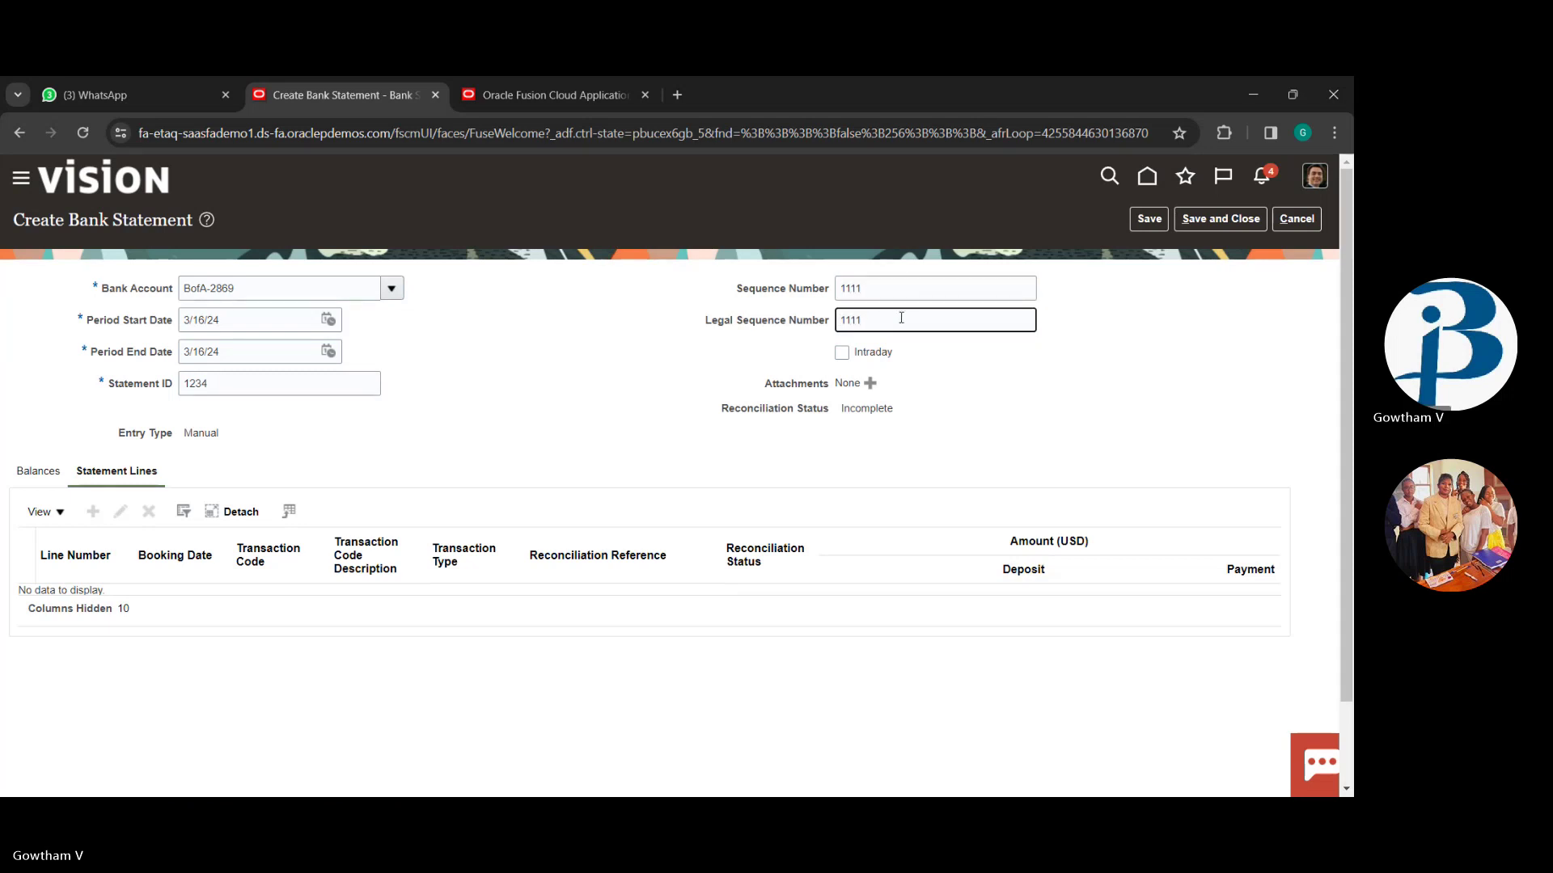
text(1)
key(BackSpace)
key(BackSpace)
key(BackSpace)
key(BackSpace)
click(895, 290)
key(BackSpace)
key(BackSpace)
key(BackSpace)
key(BackSpace)
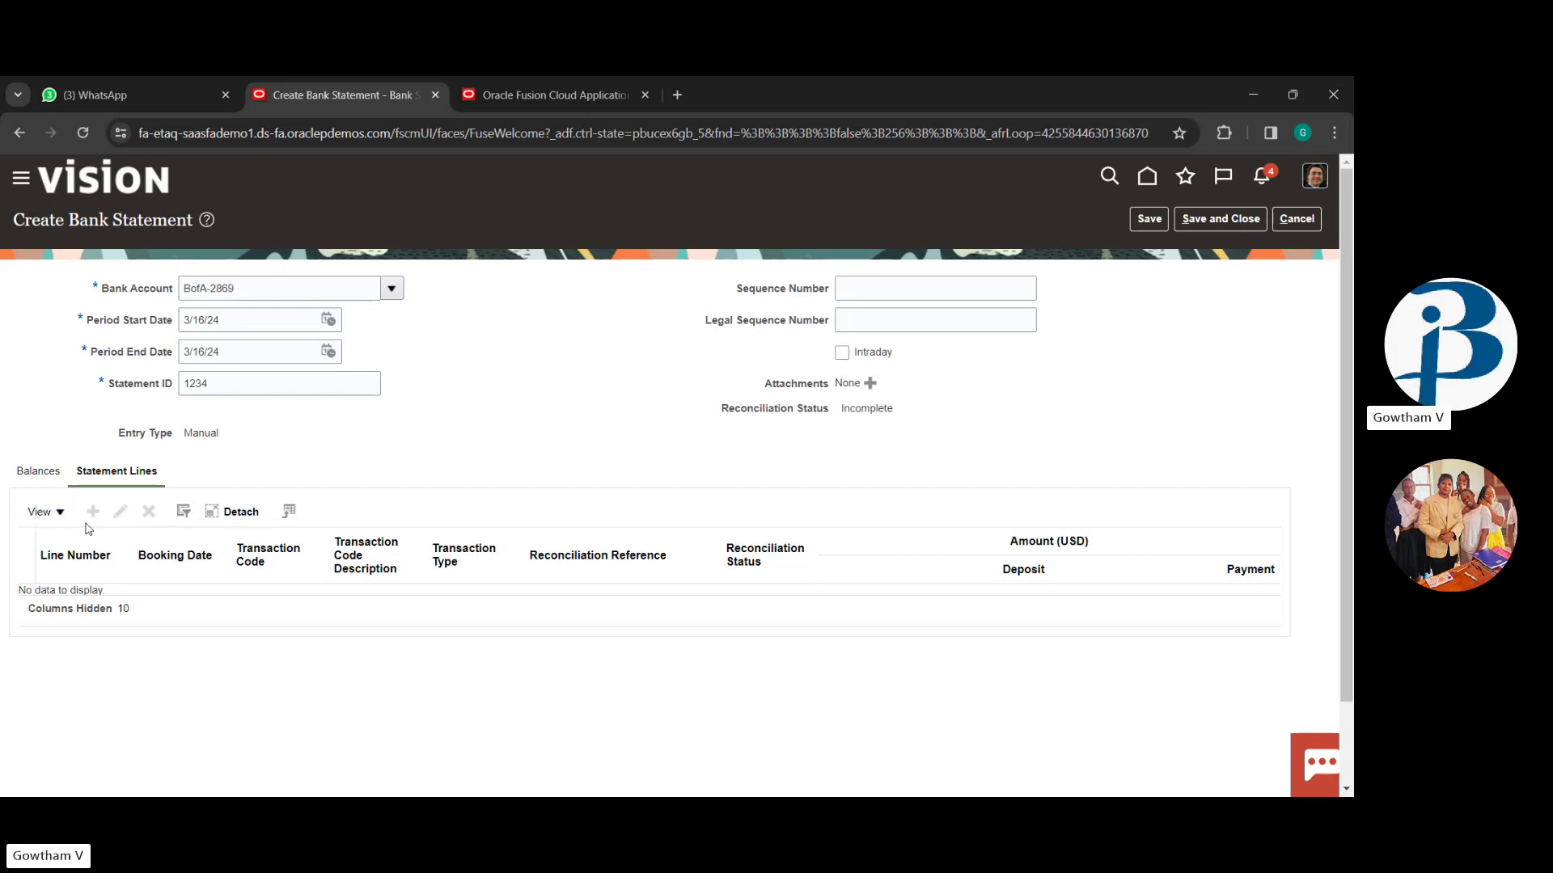
click(62, 516)
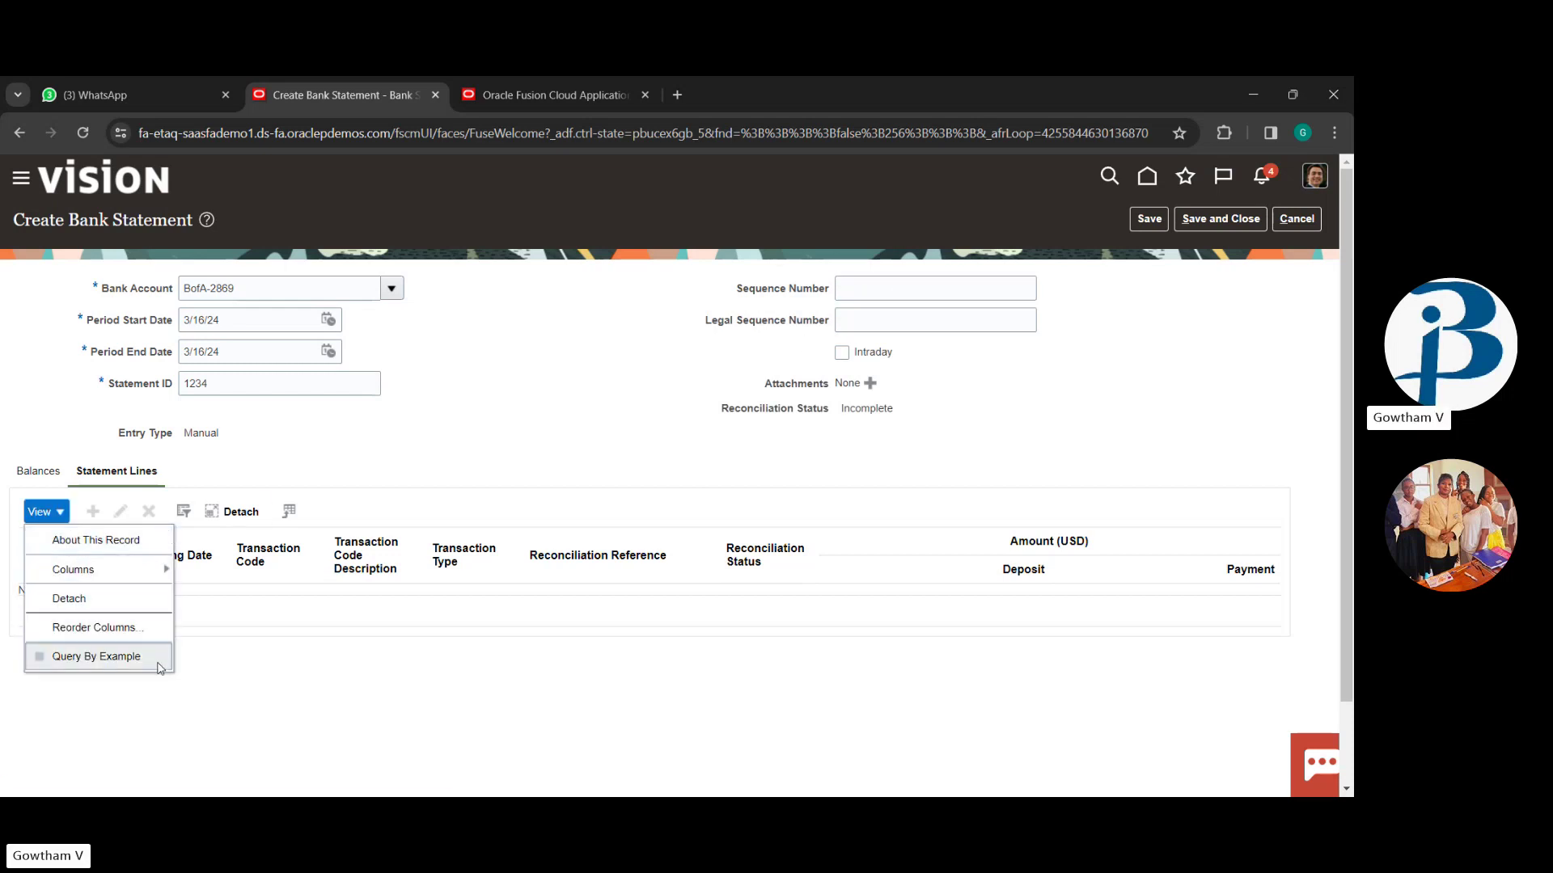
click(255, 676)
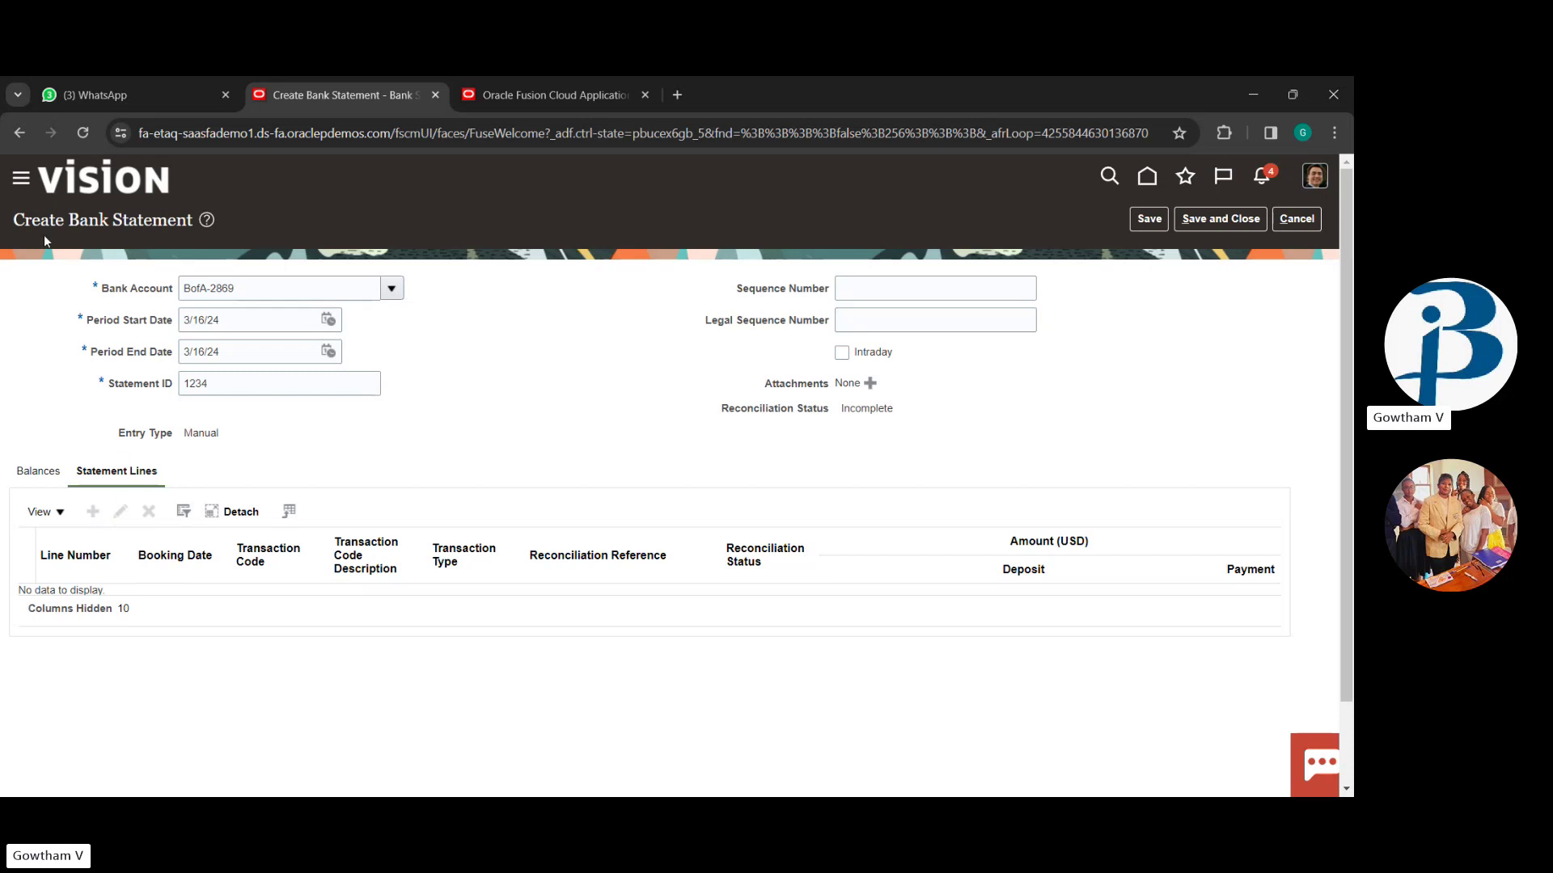
Cancel the bank statement and confirm discarding the unsaved changes.
click(1296, 219)
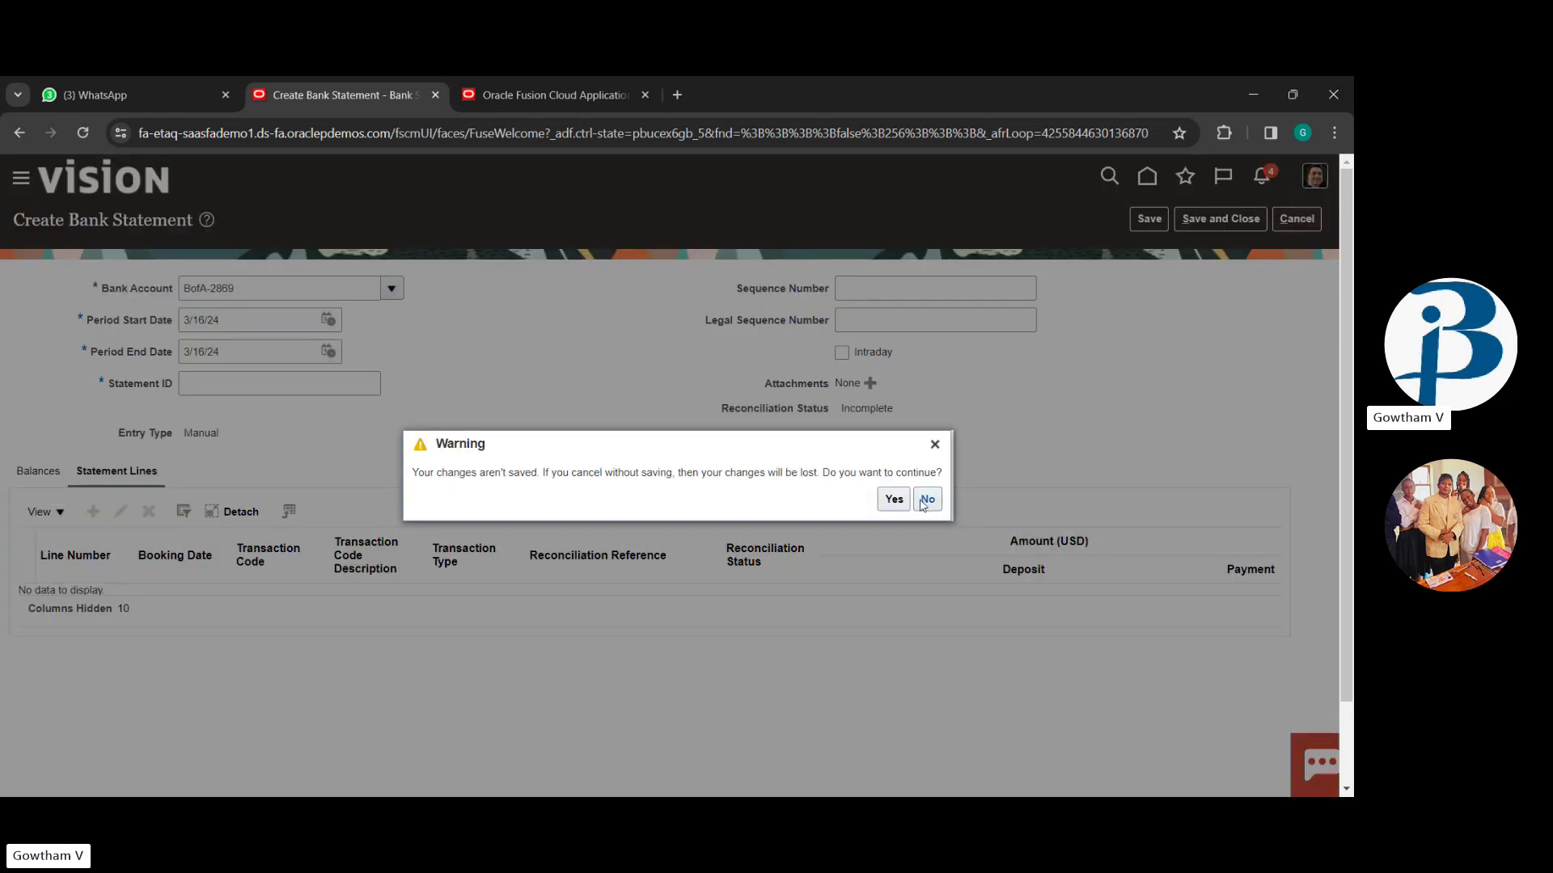
click(933, 444)
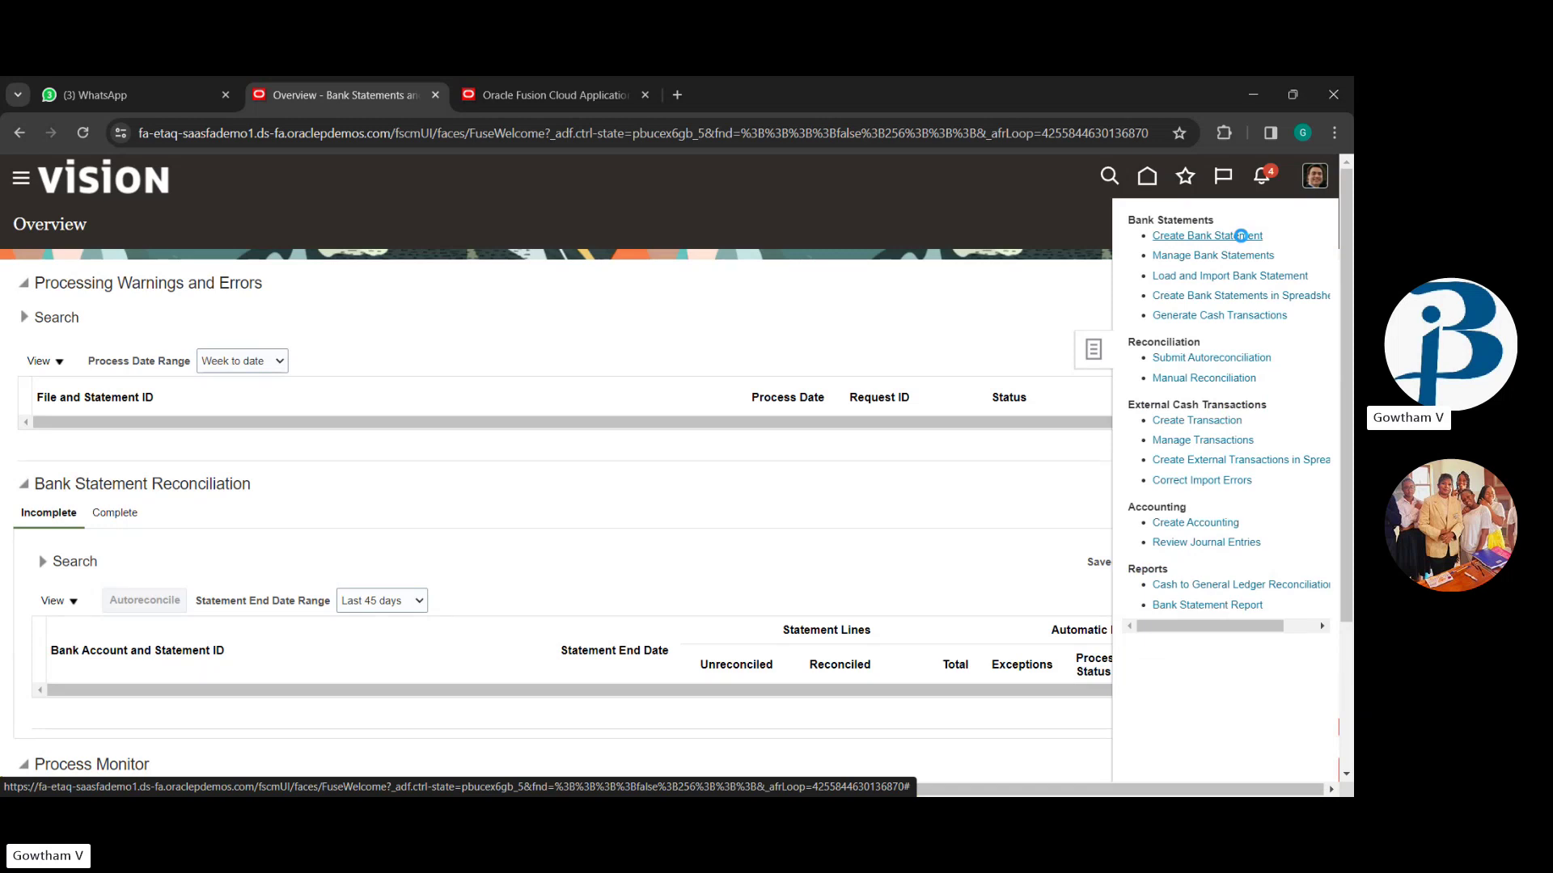
Create a bank statement for BofA-2869, period 3/16/24 to 3/16/24, Statement ID aa2345.
click(1240, 235)
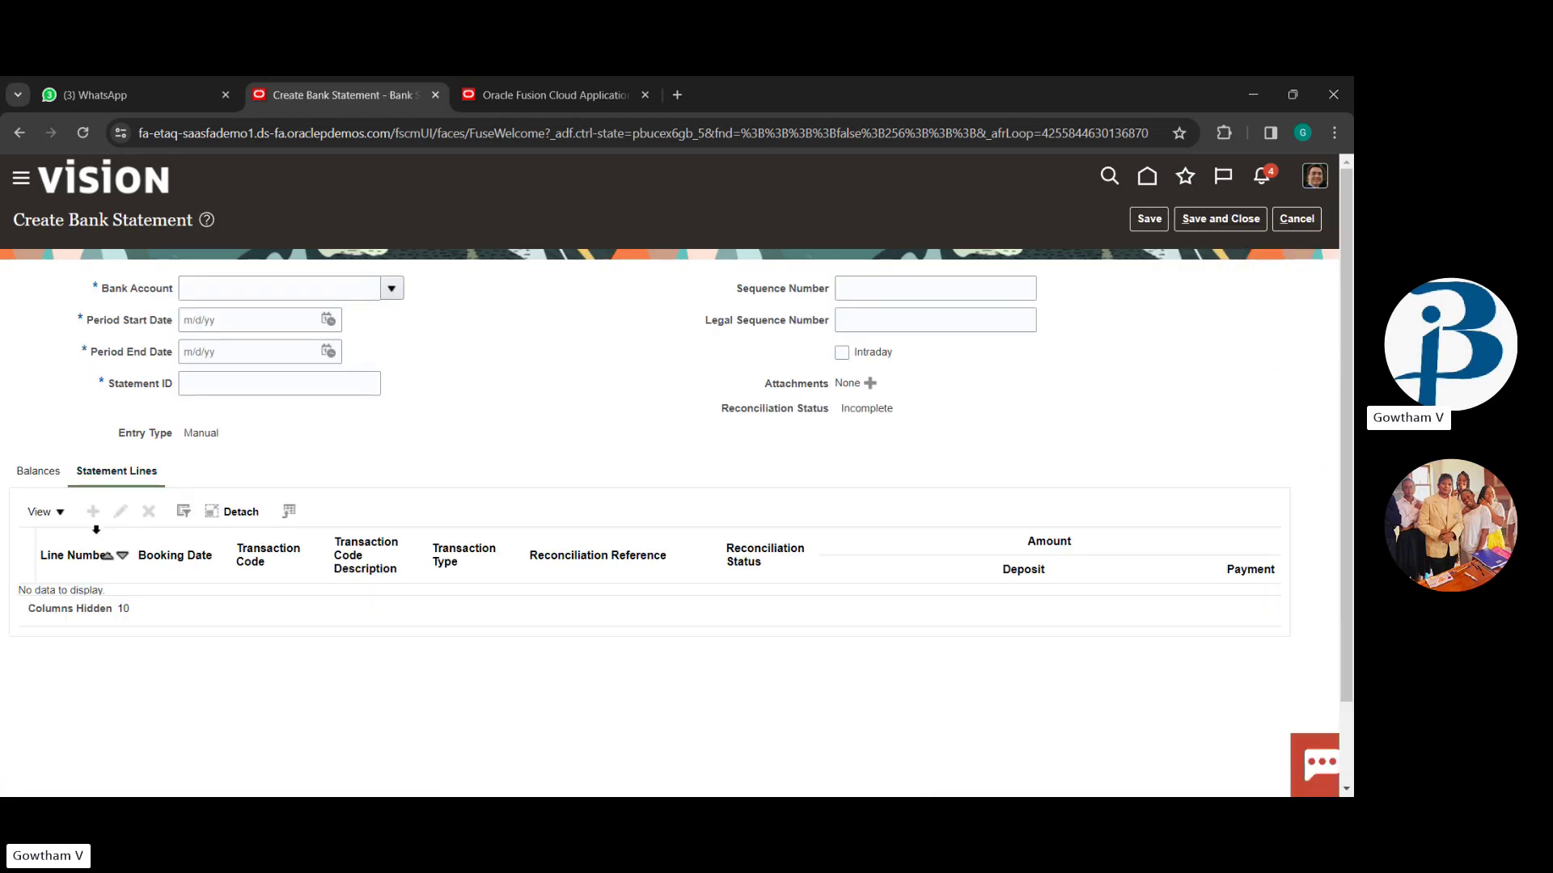
click(391, 288)
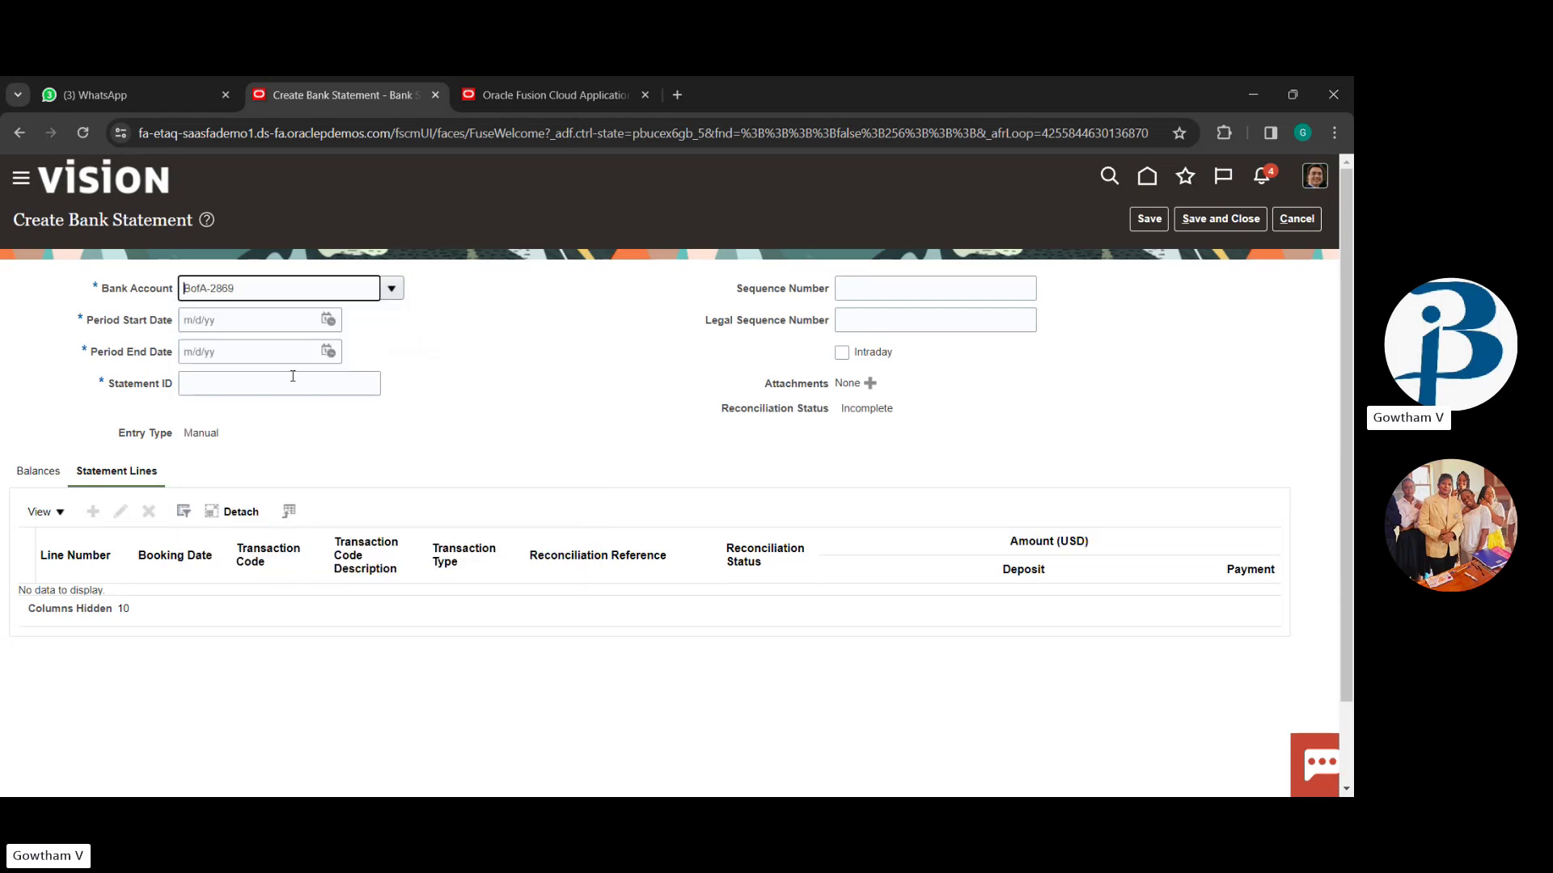
click(329, 321)
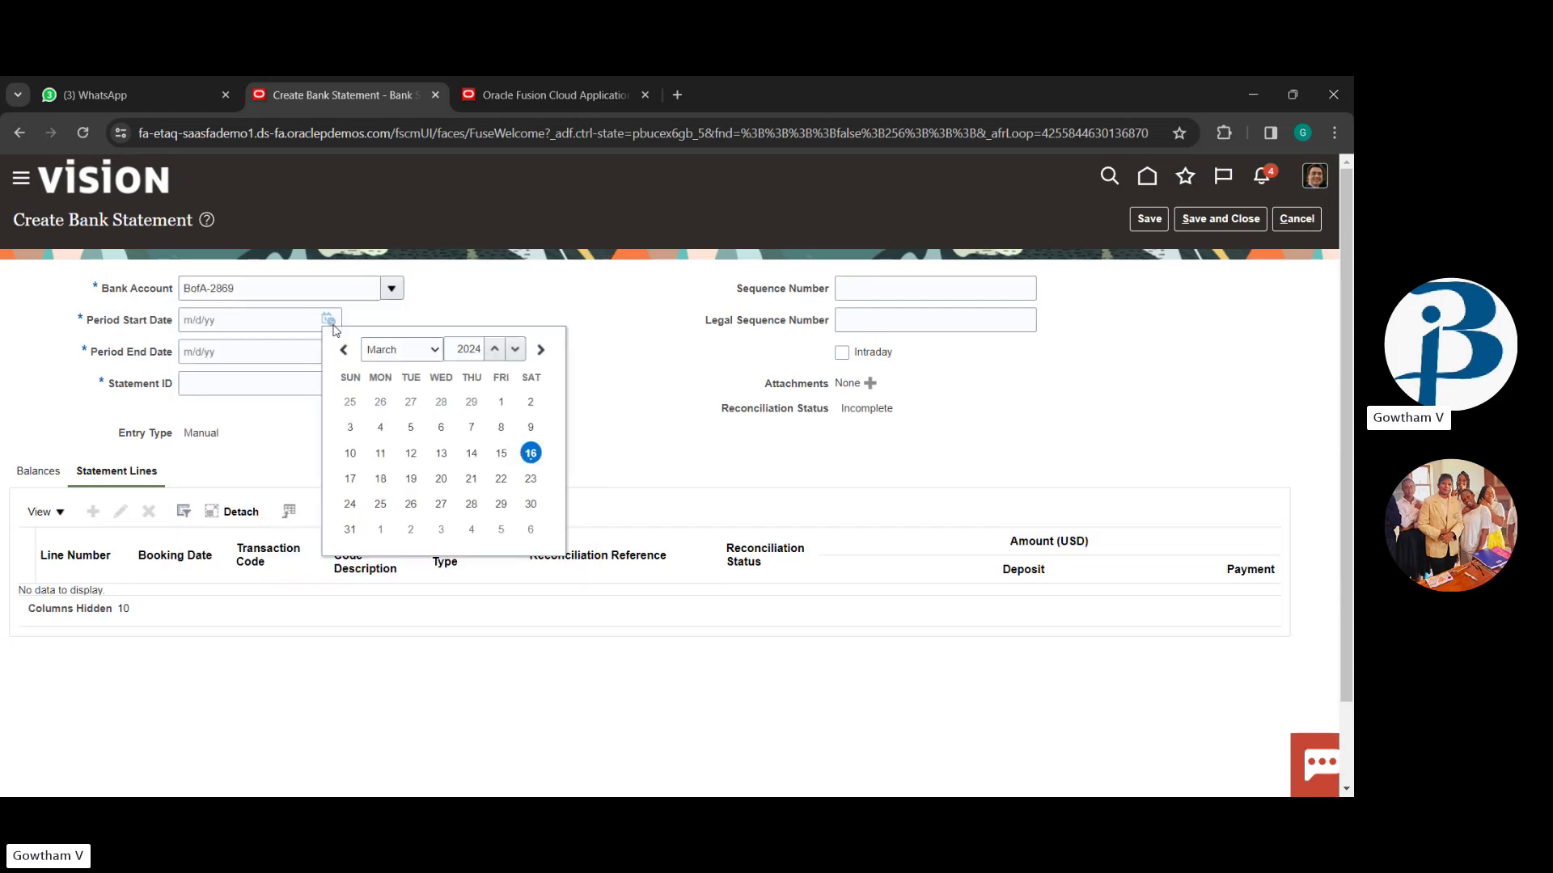
click(530, 453)
click(328, 352)
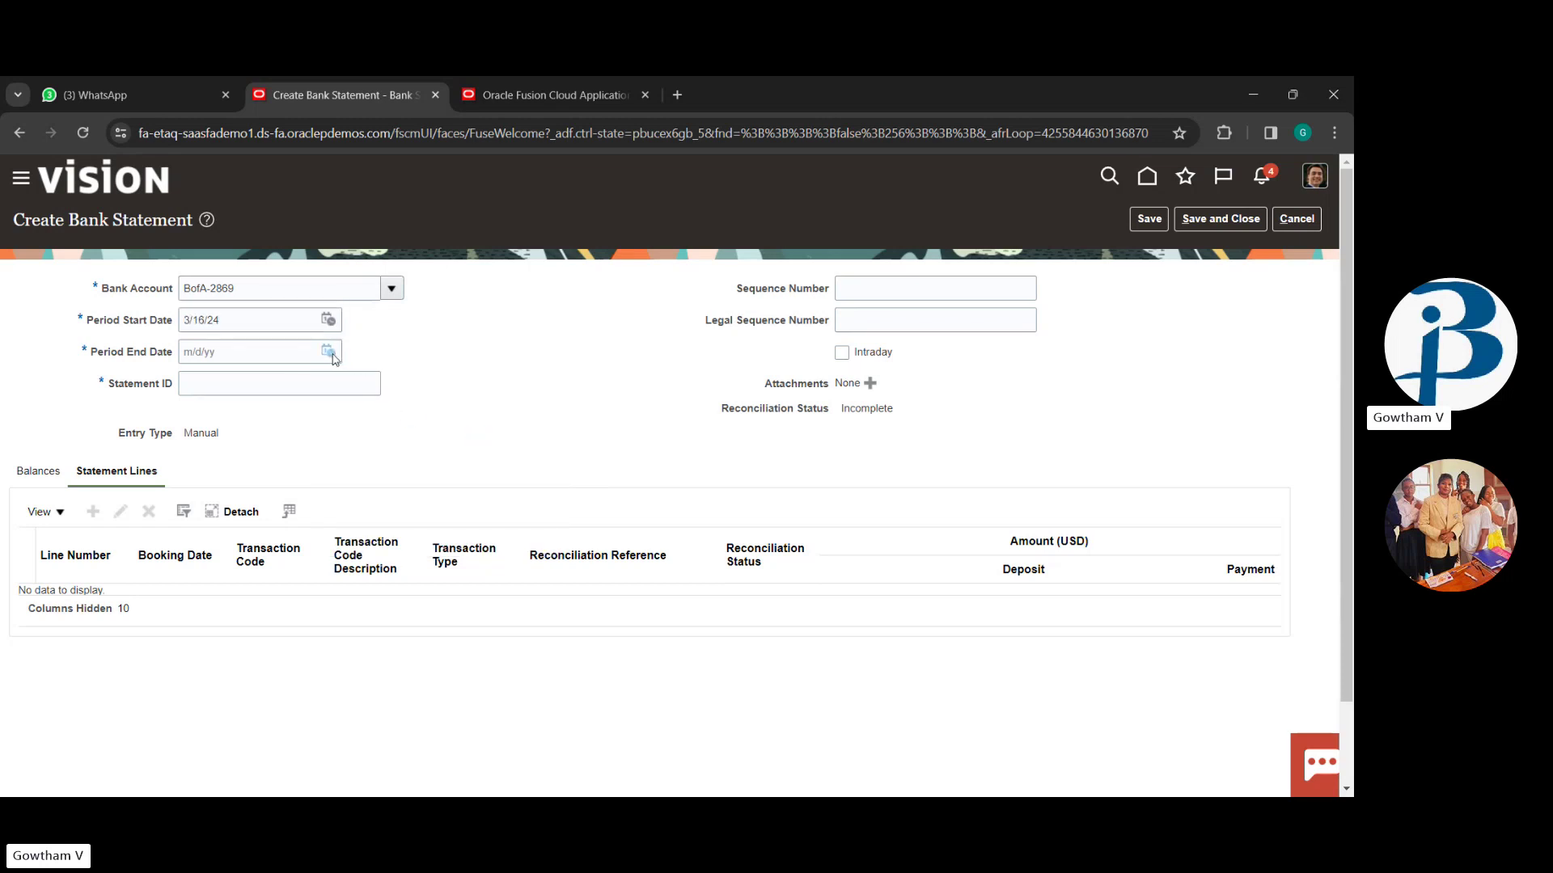
click(530, 485)
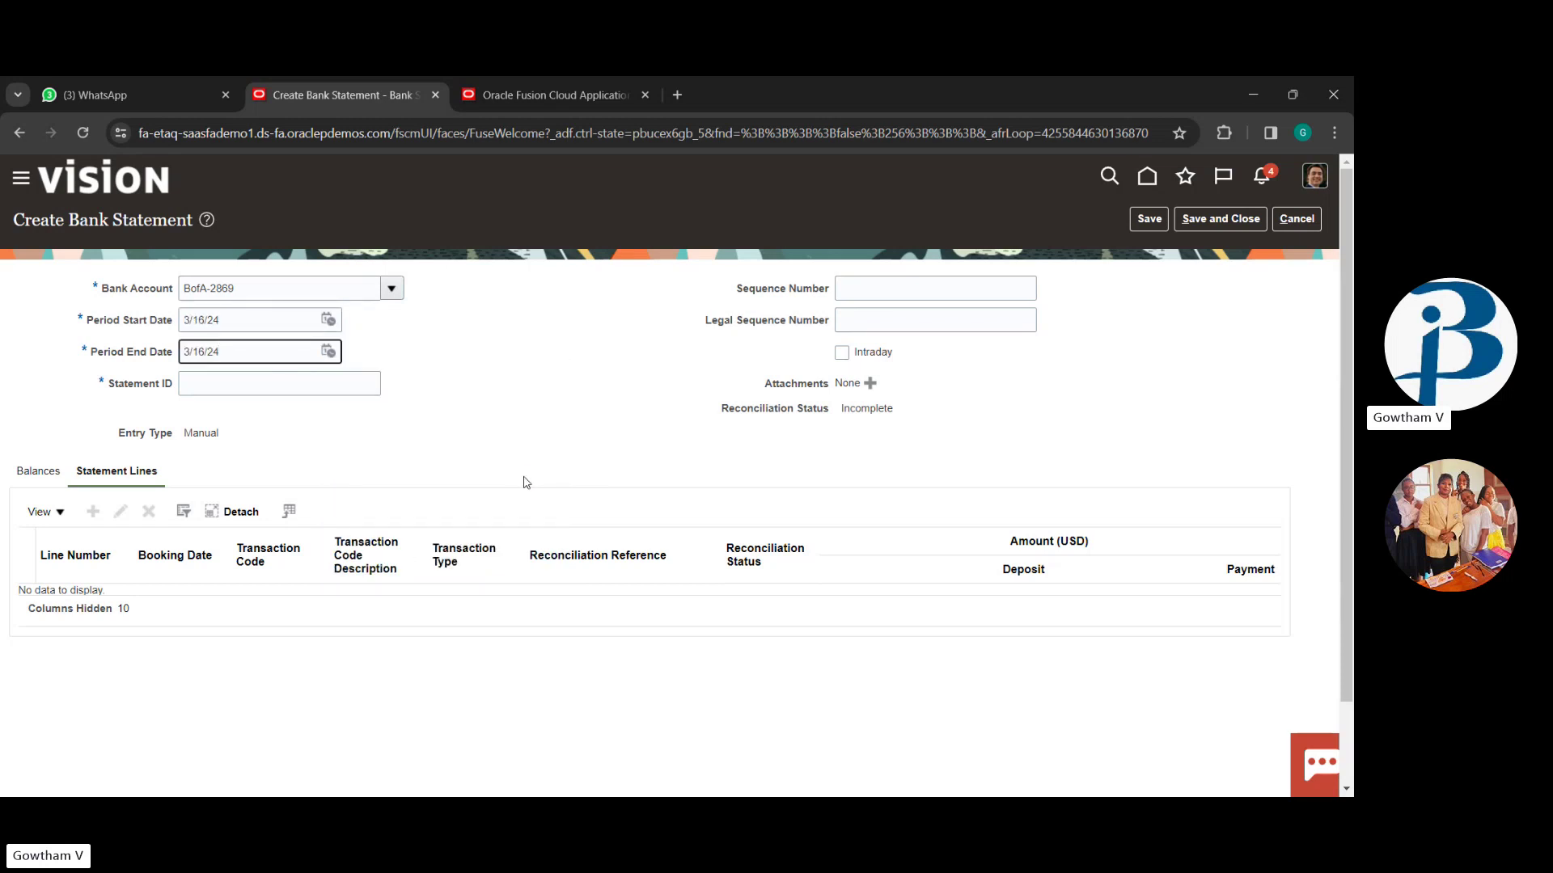
click(315, 384)
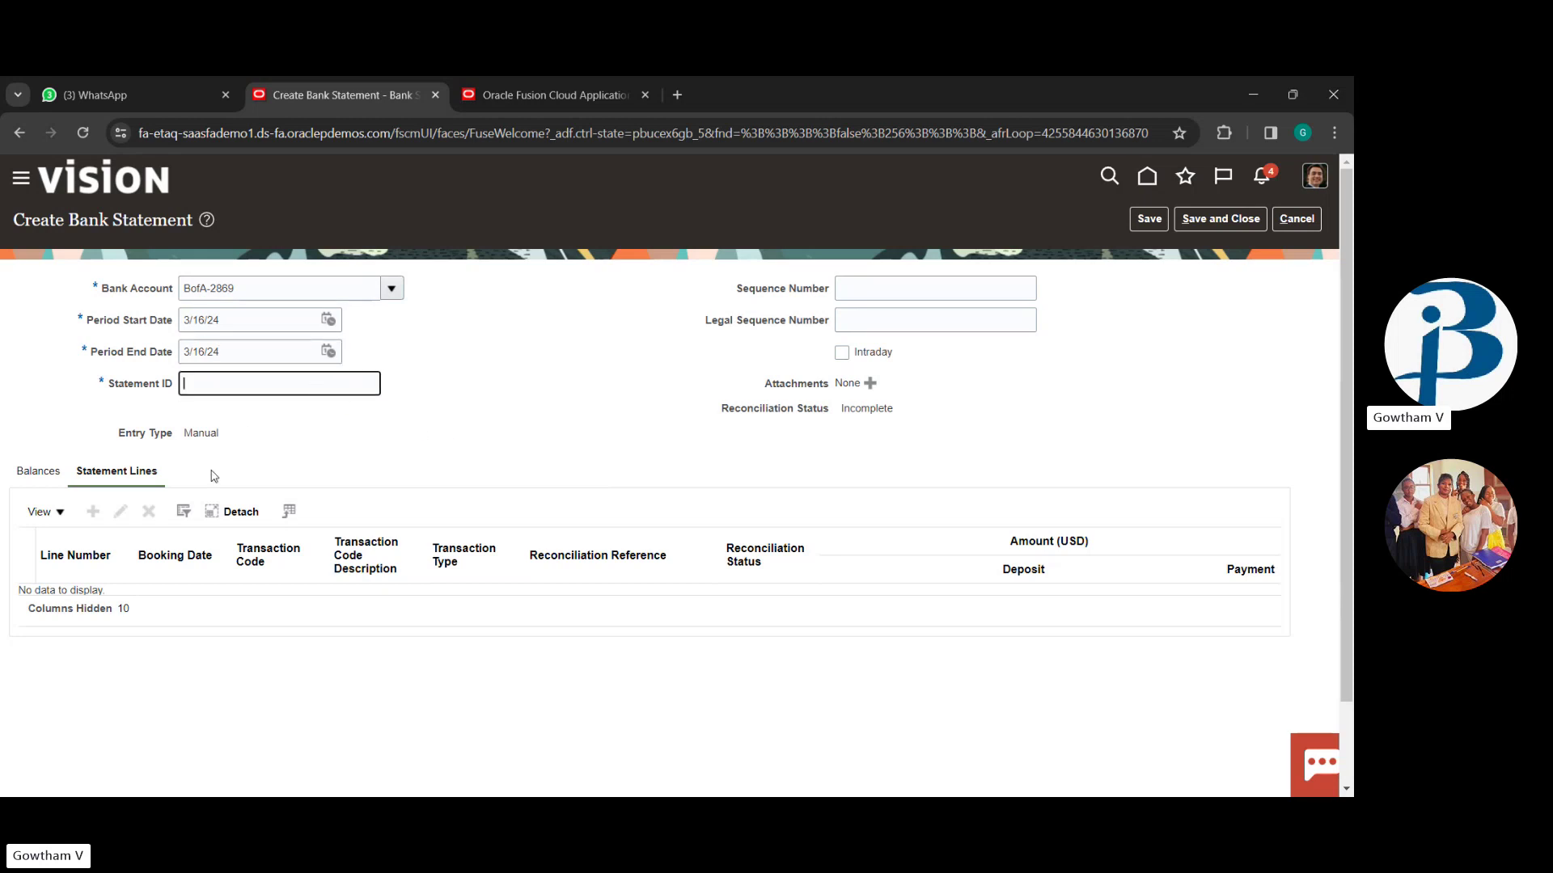
text(aa234)
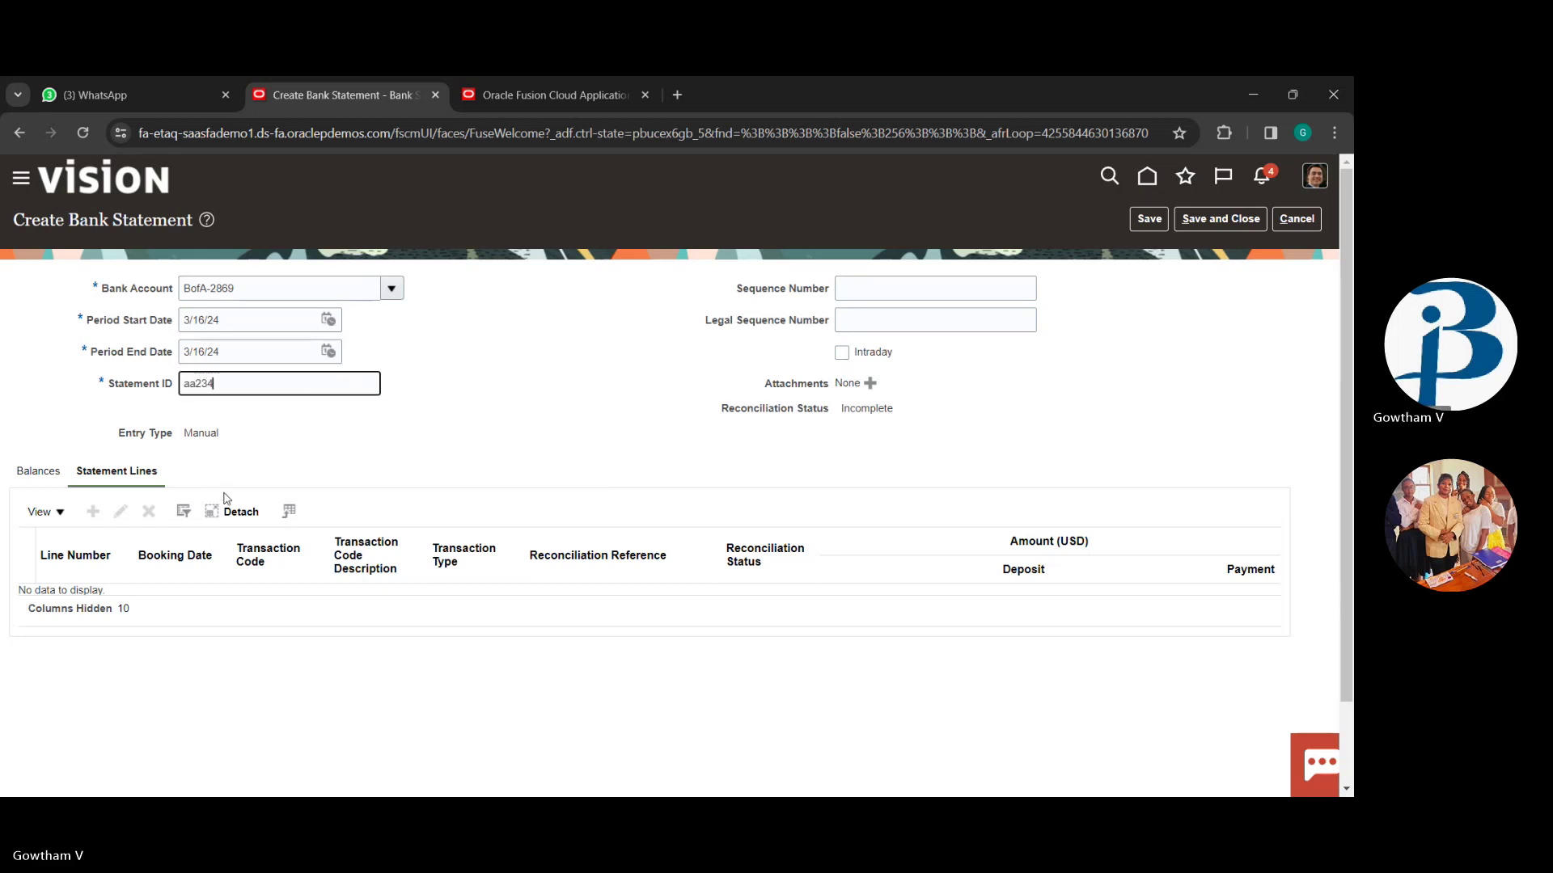
text(5)
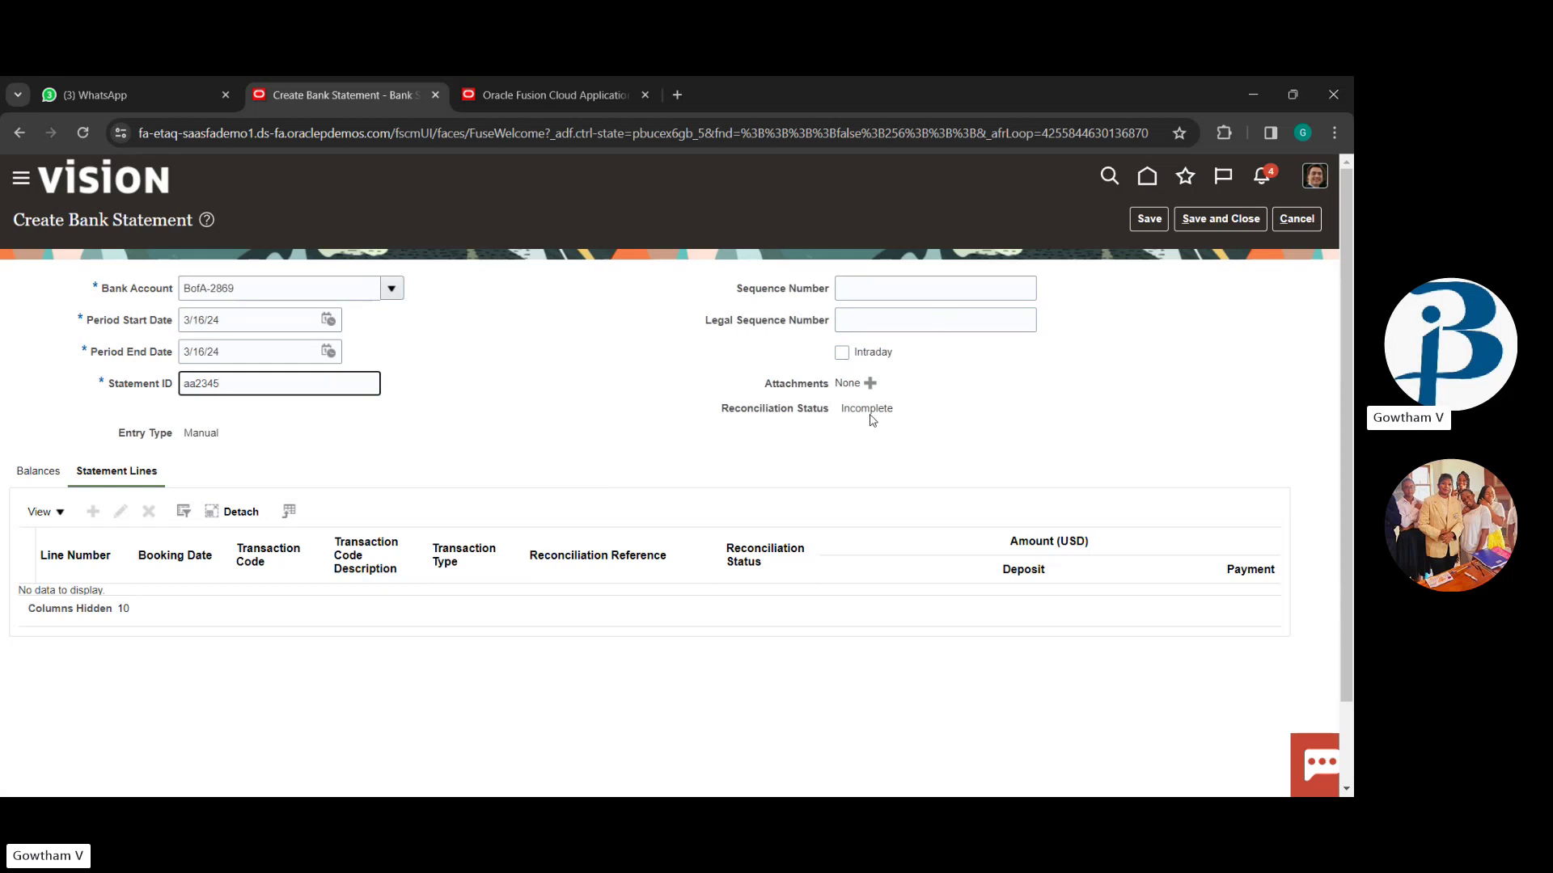
In WhatsApp, open the chat and follow the forwarded dev80 Oracle instance link.
click(84, 93)
scroll(218, 404, down, 1)
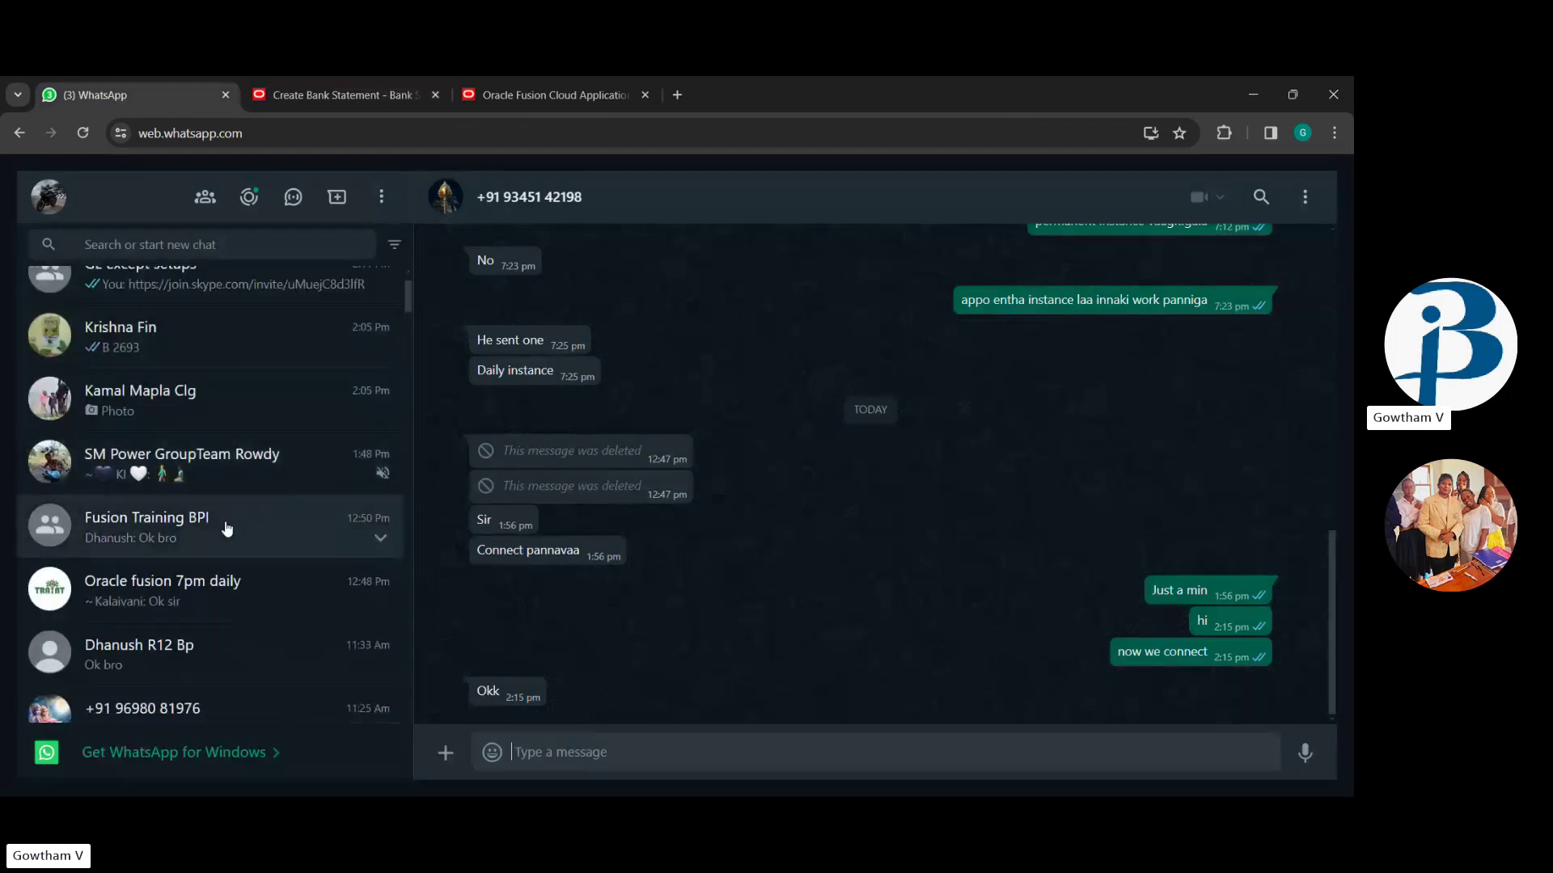
click(315, 640)
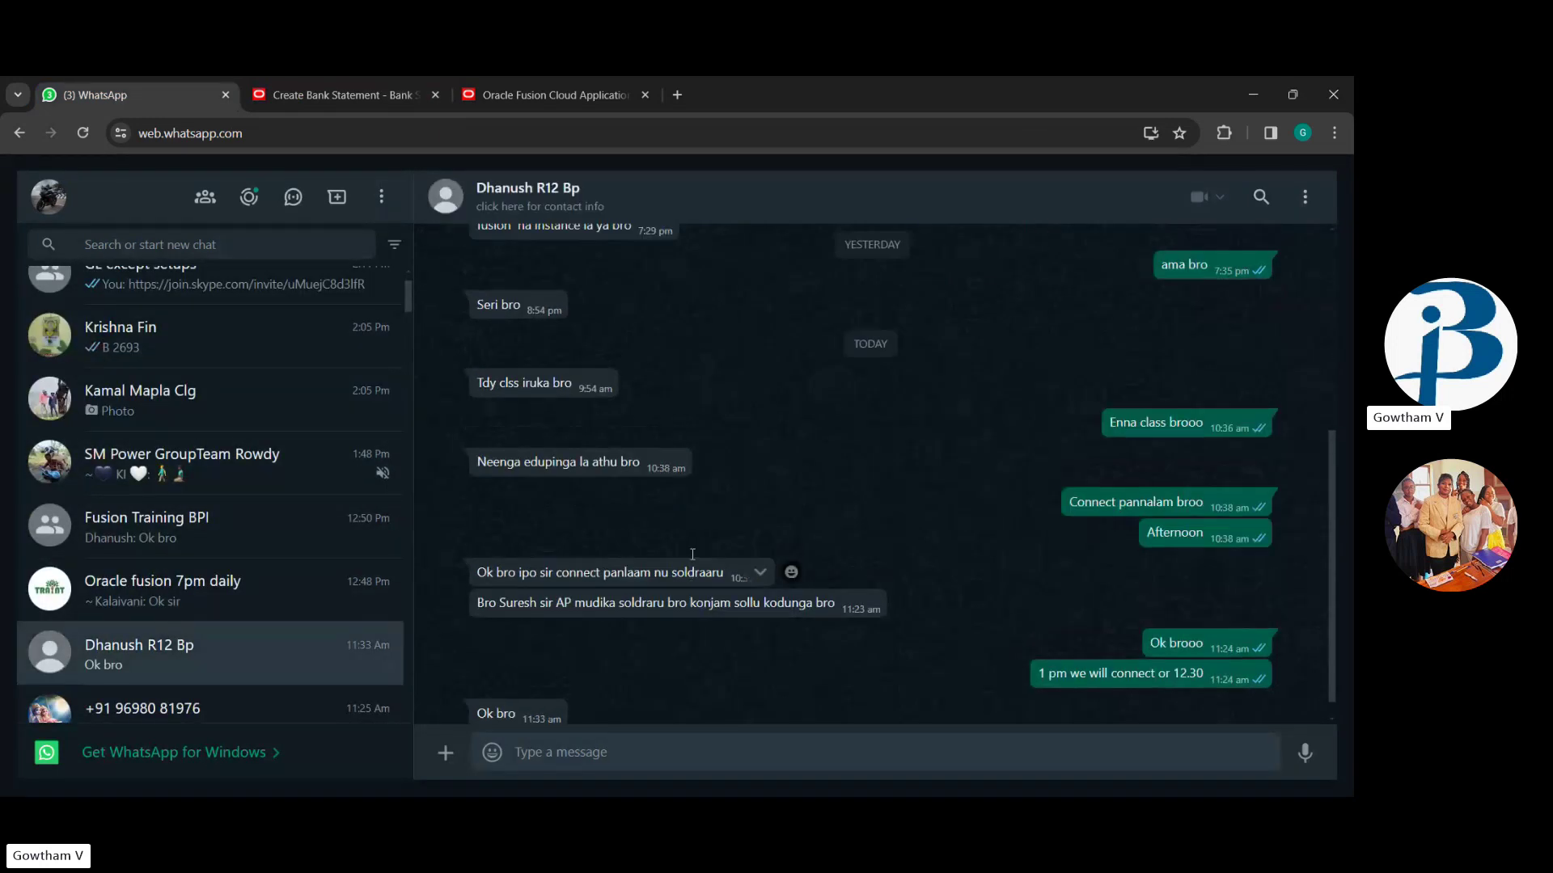
scroll(691, 553, up, 3)
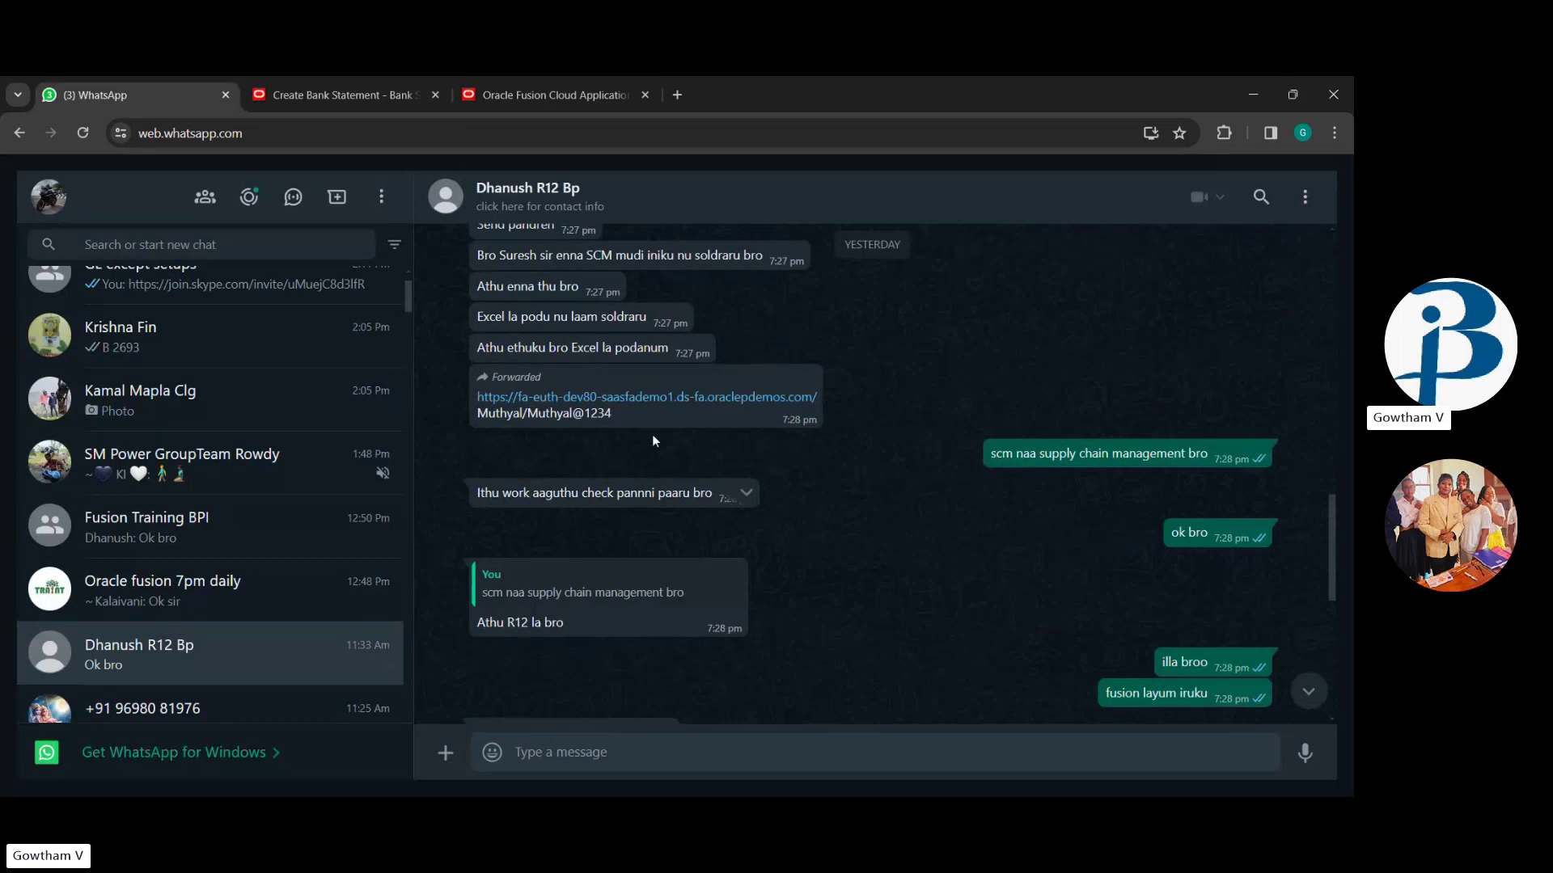
click(655, 398)
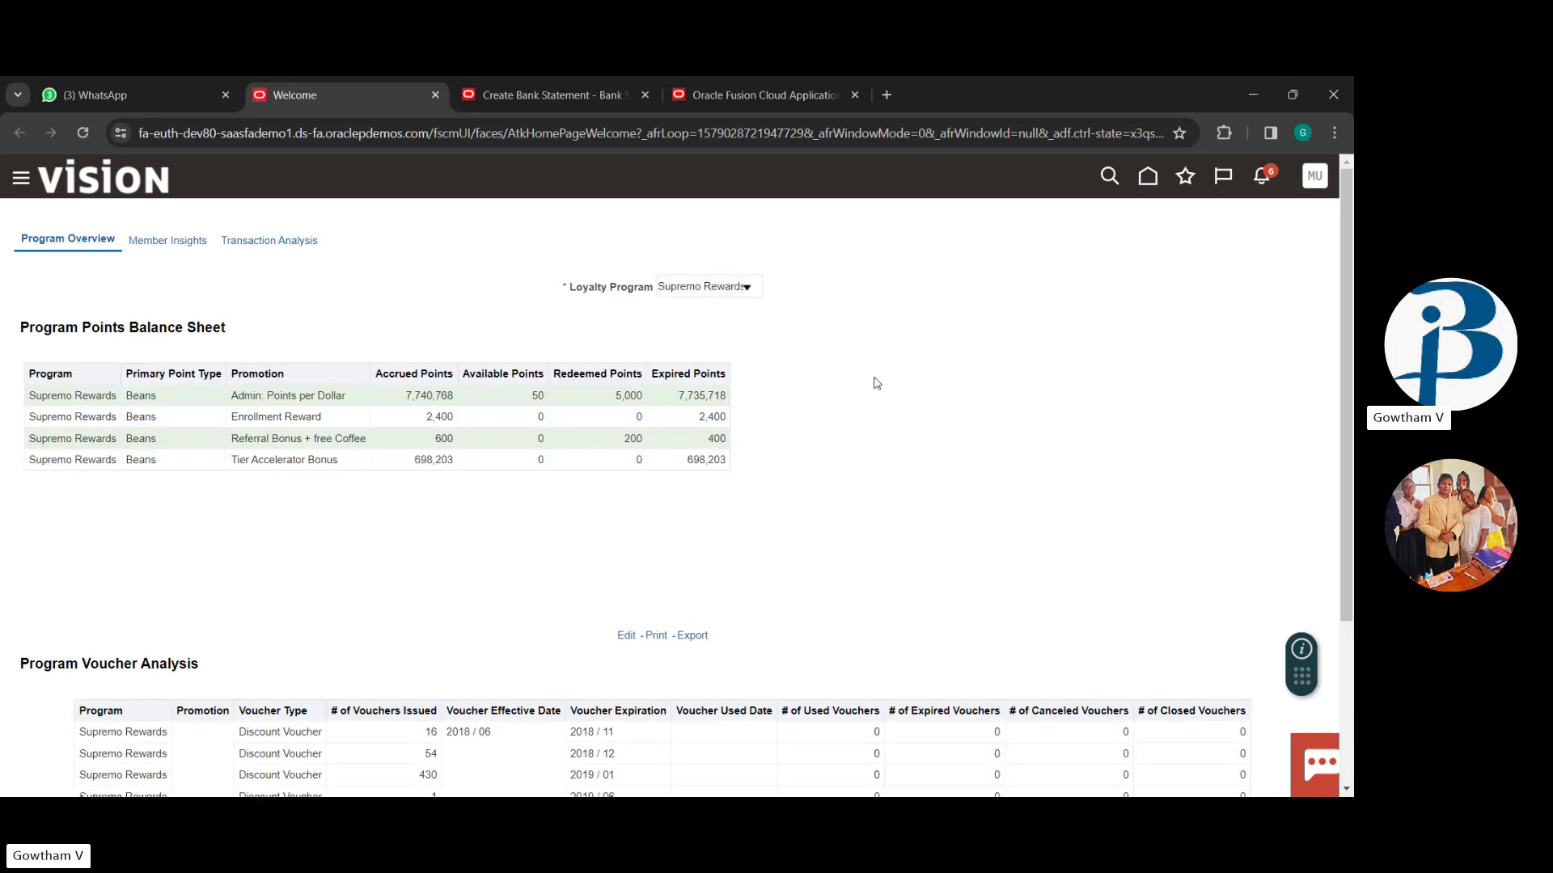
Try the dev80 instance's Home icon twice, staying on the page at the Leave site prompt.
click(1148, 180)
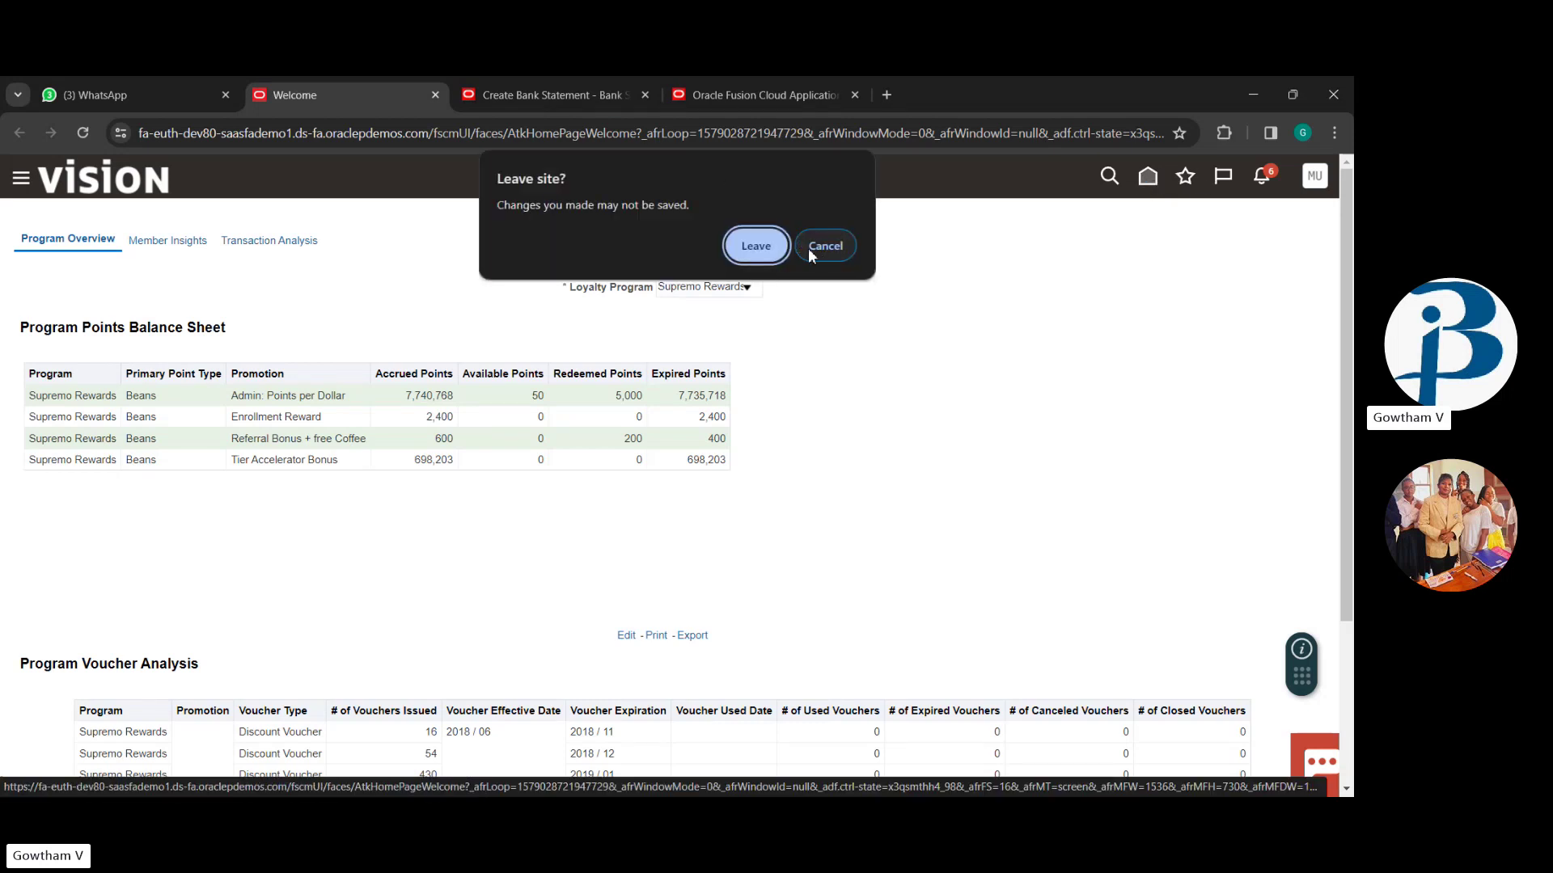
click(811, 250)
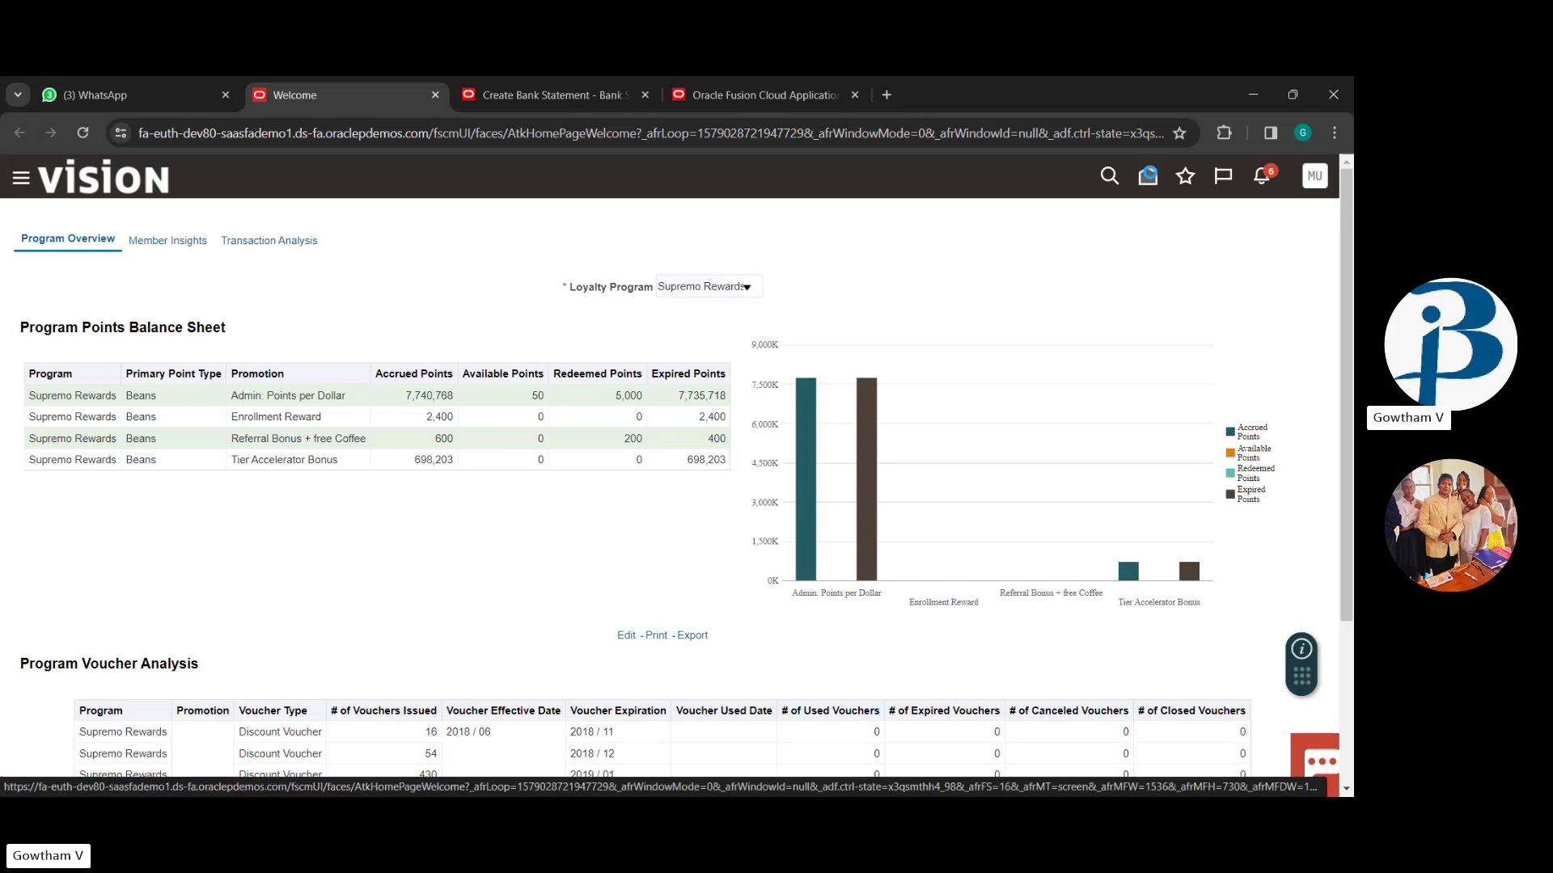
click(1147, 178)
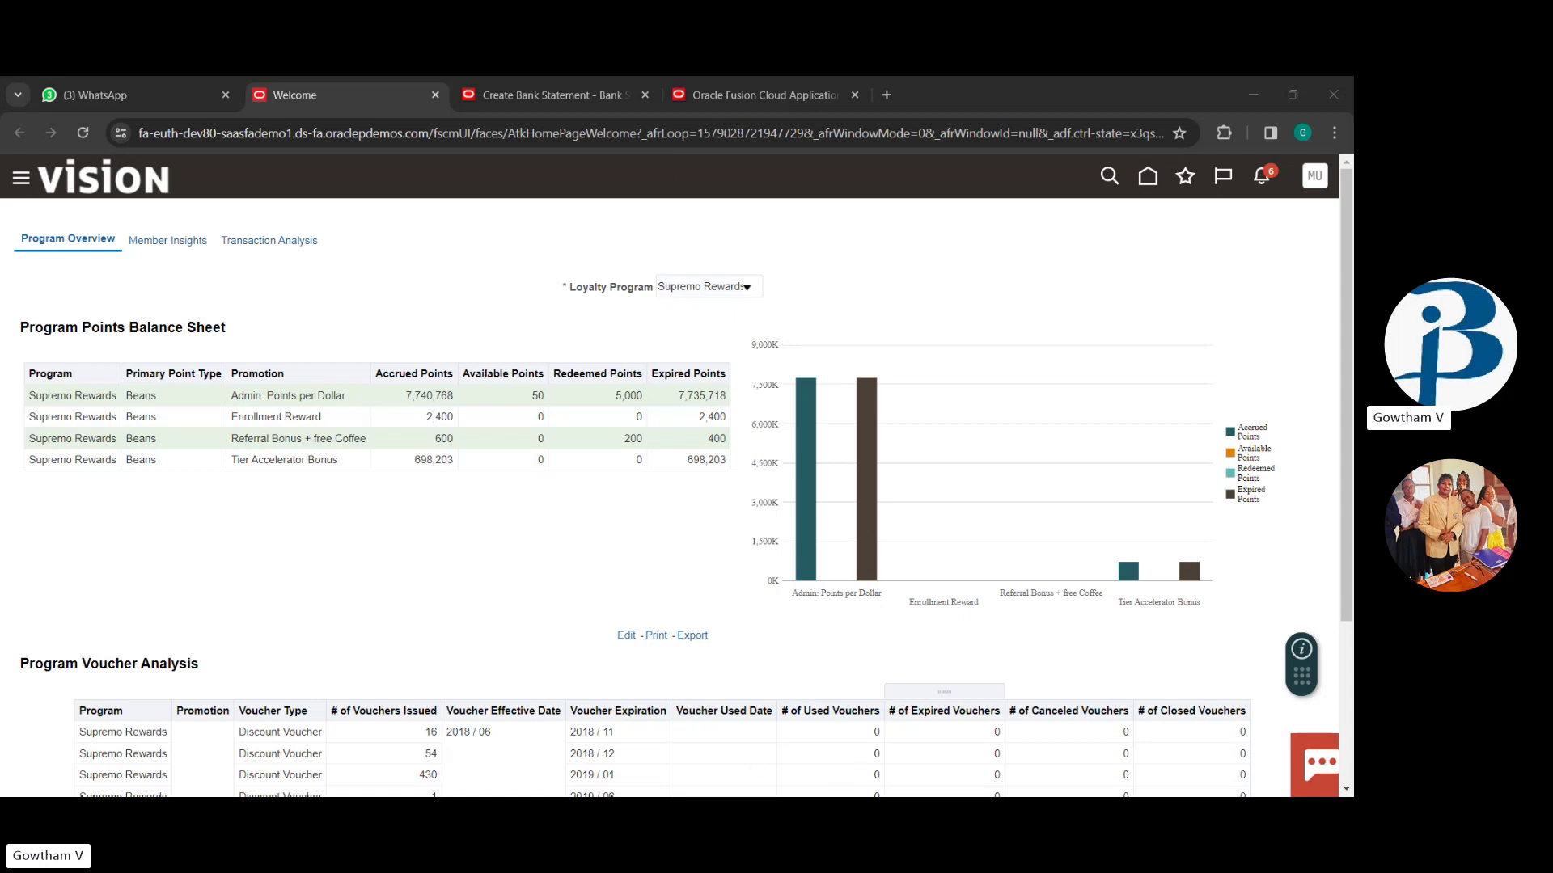
click(744, 573)
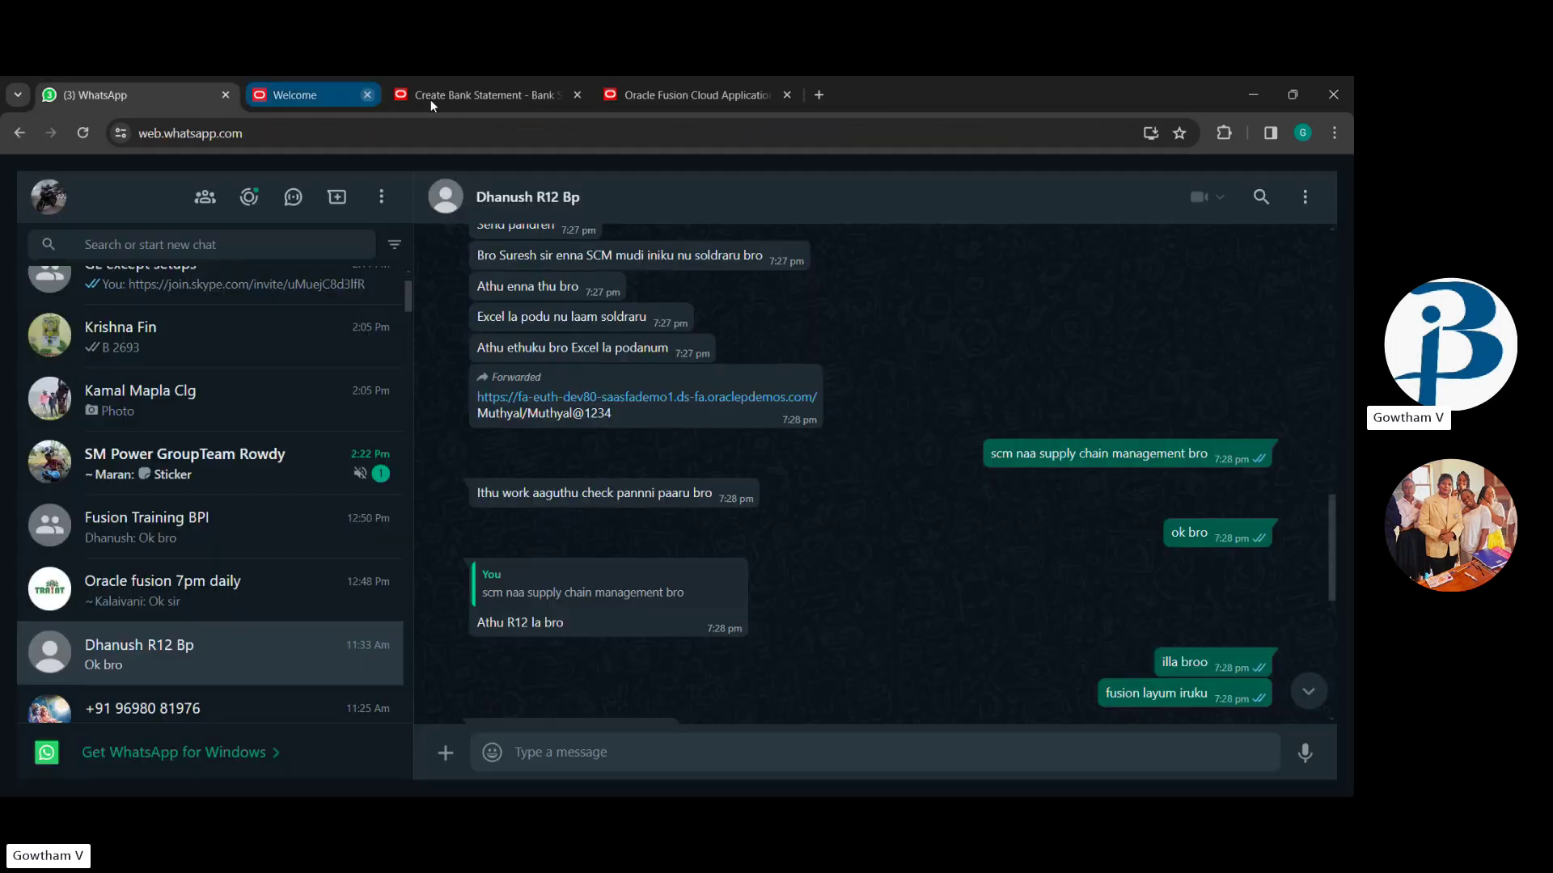
Close the loyalty Welcome tab and open the first forwarded instance link in the new chat.
click(434, 97)
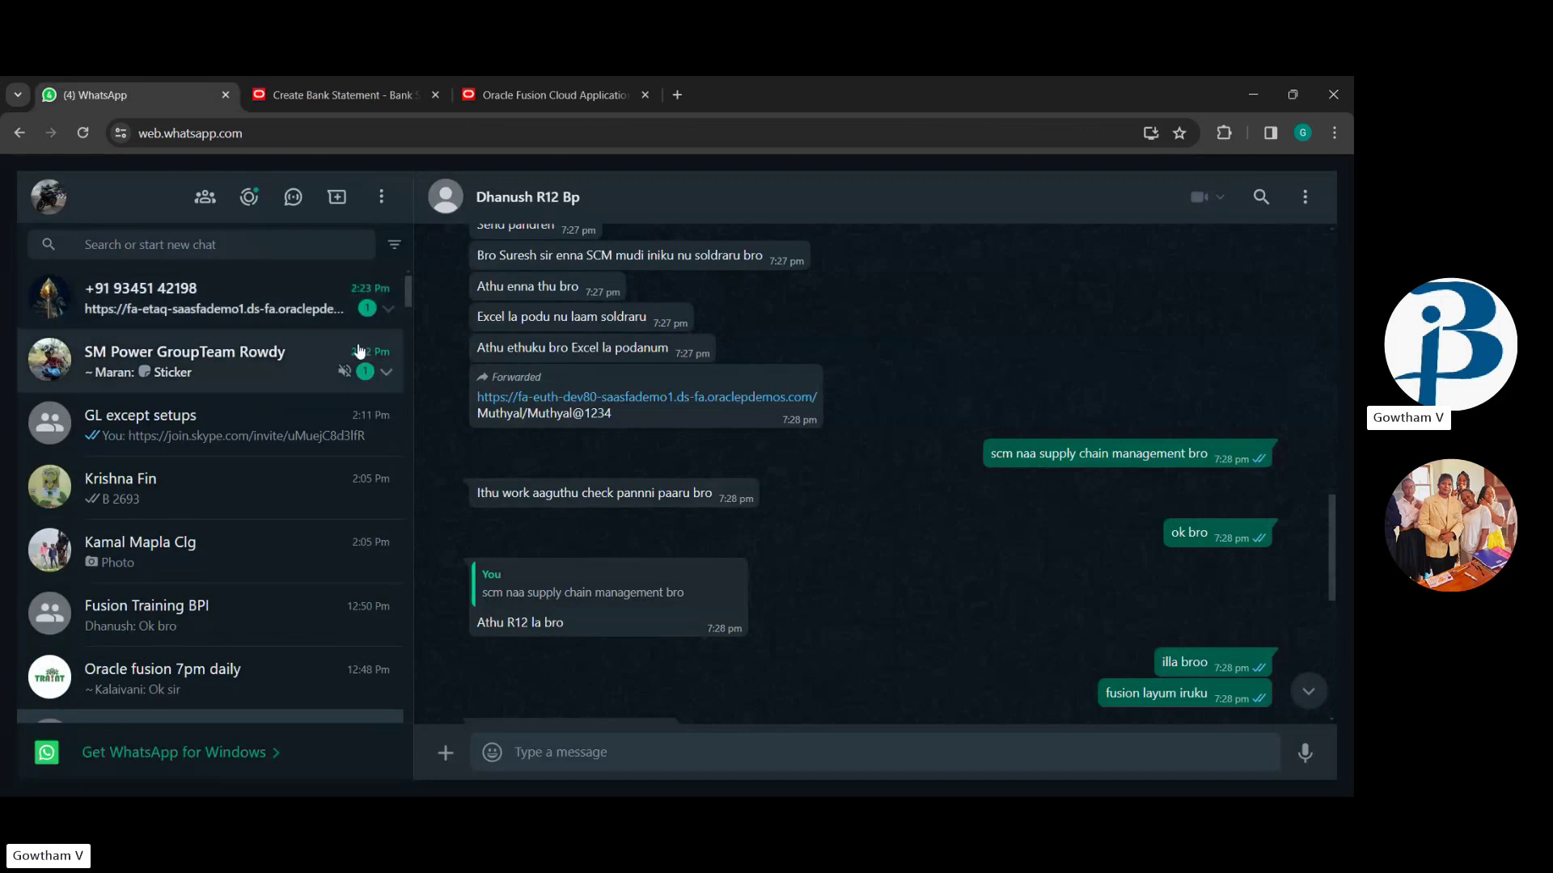
click(332, 301)
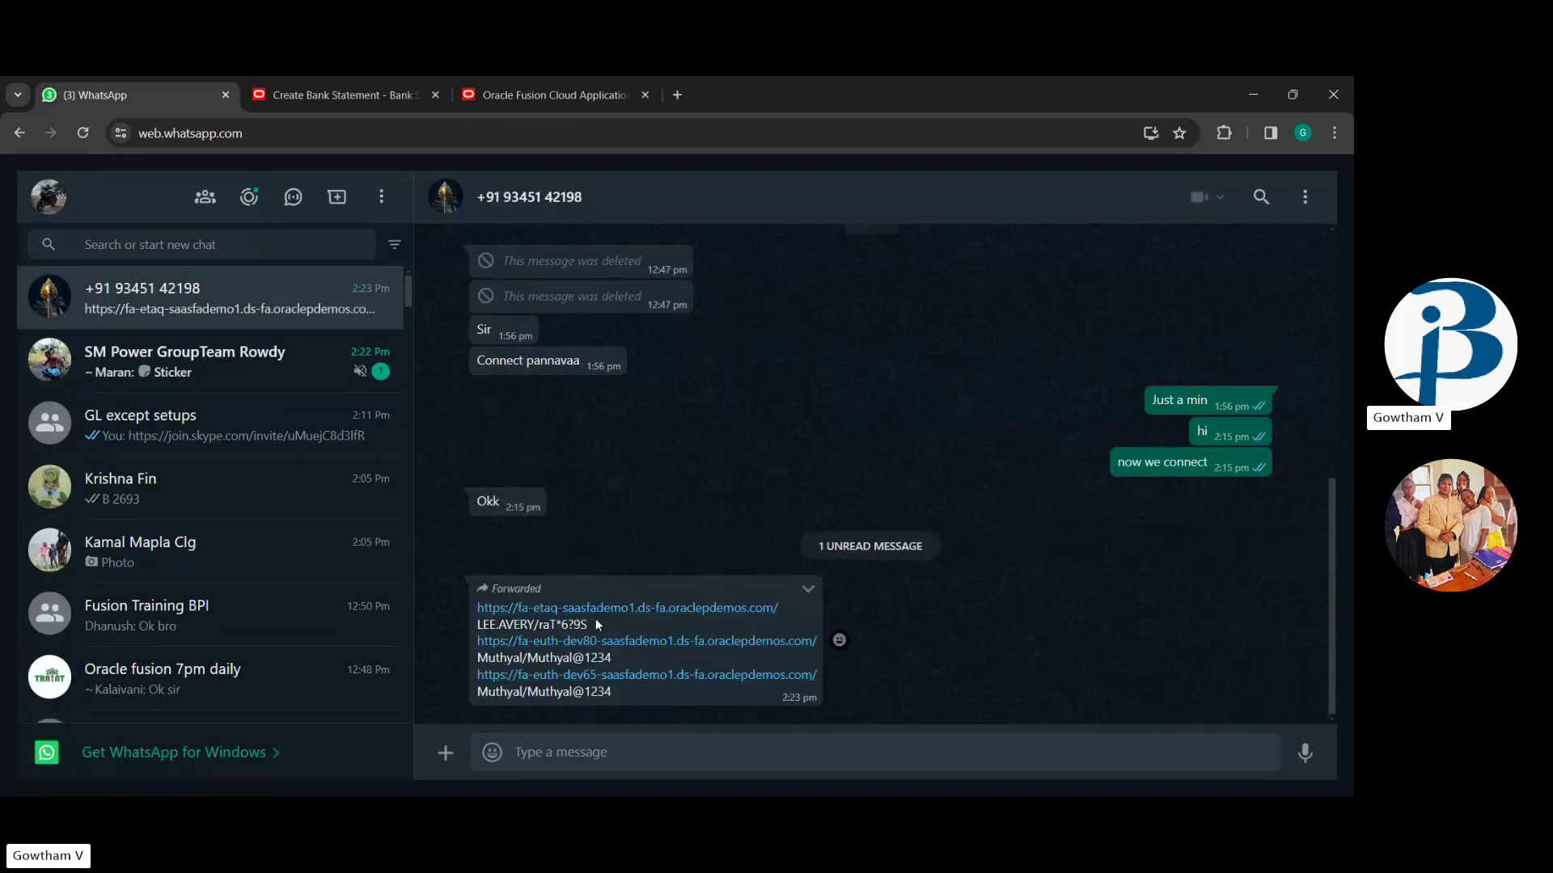
drag(595, 621, 540, 624)
click(585, 606)
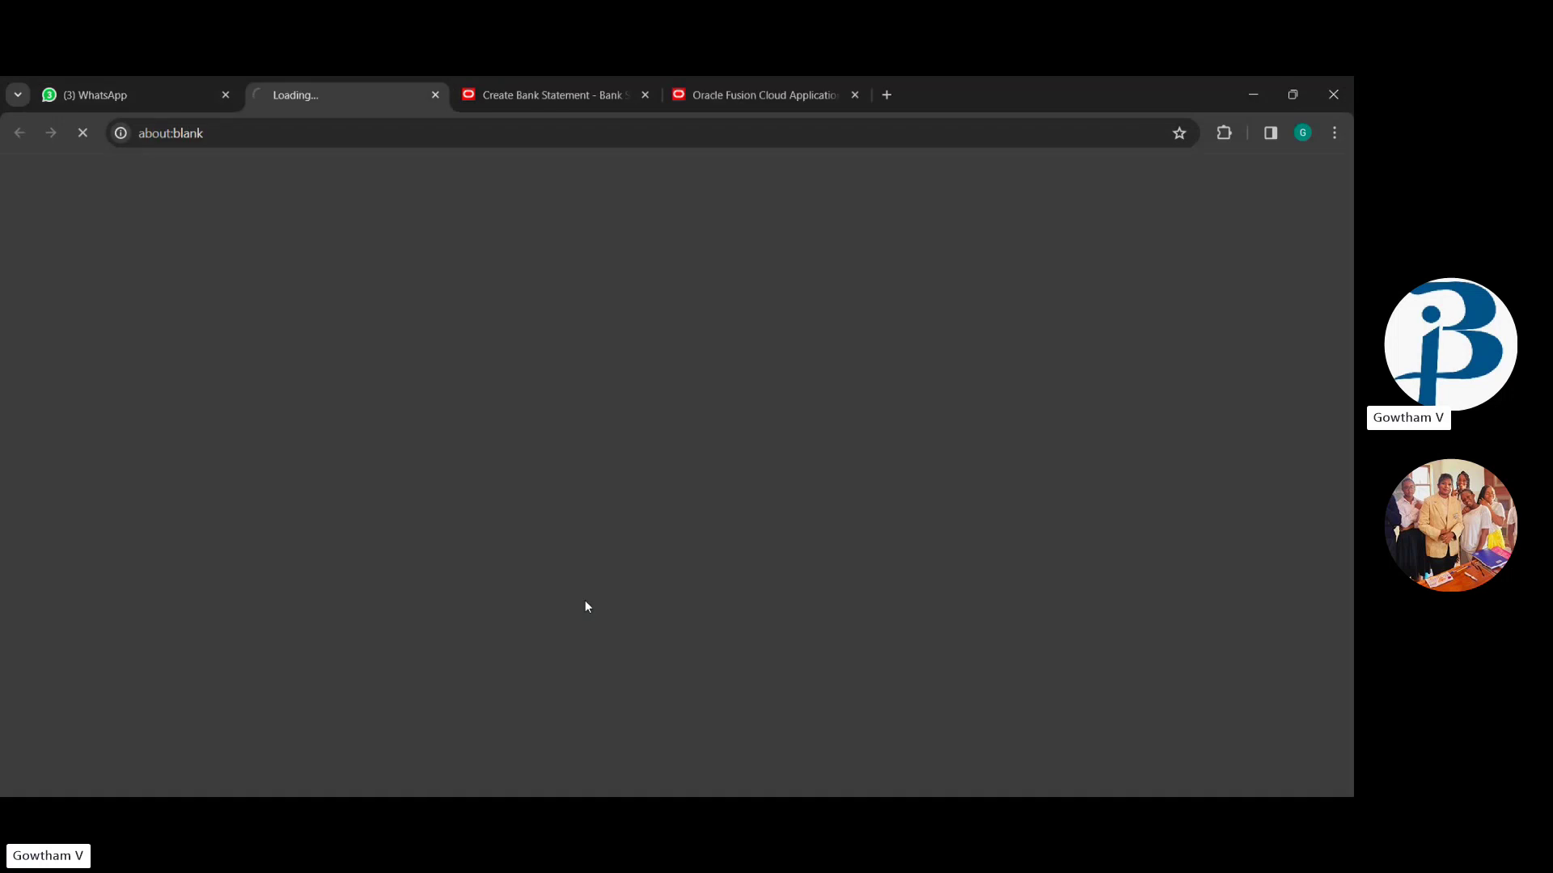
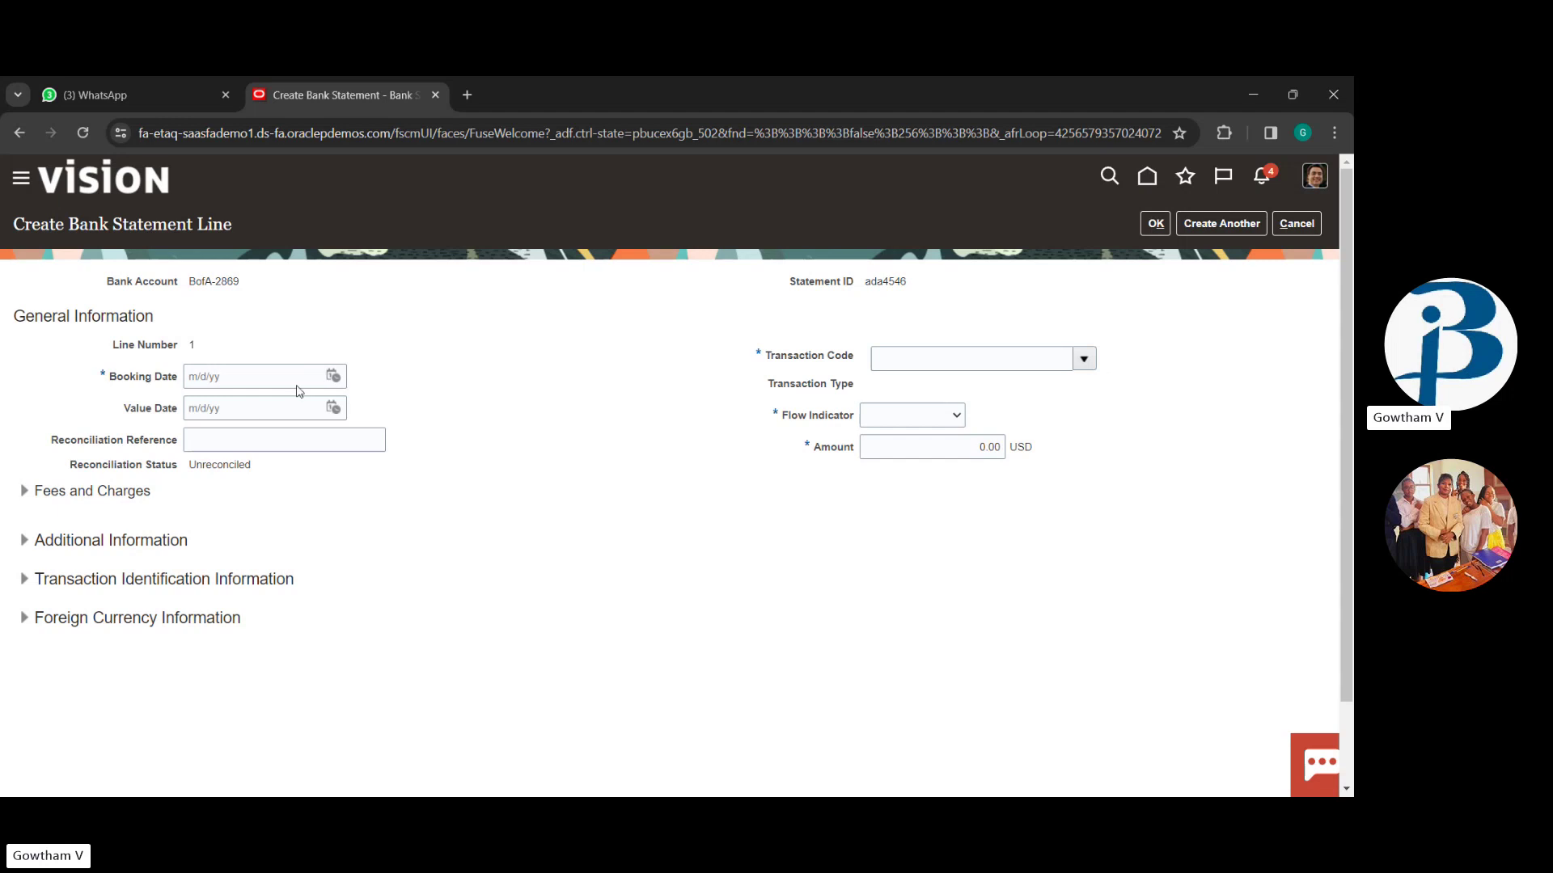
Set line 1's booking and value dates to 3/16/24 with reconciliation reference 1234.
click(332, 376)
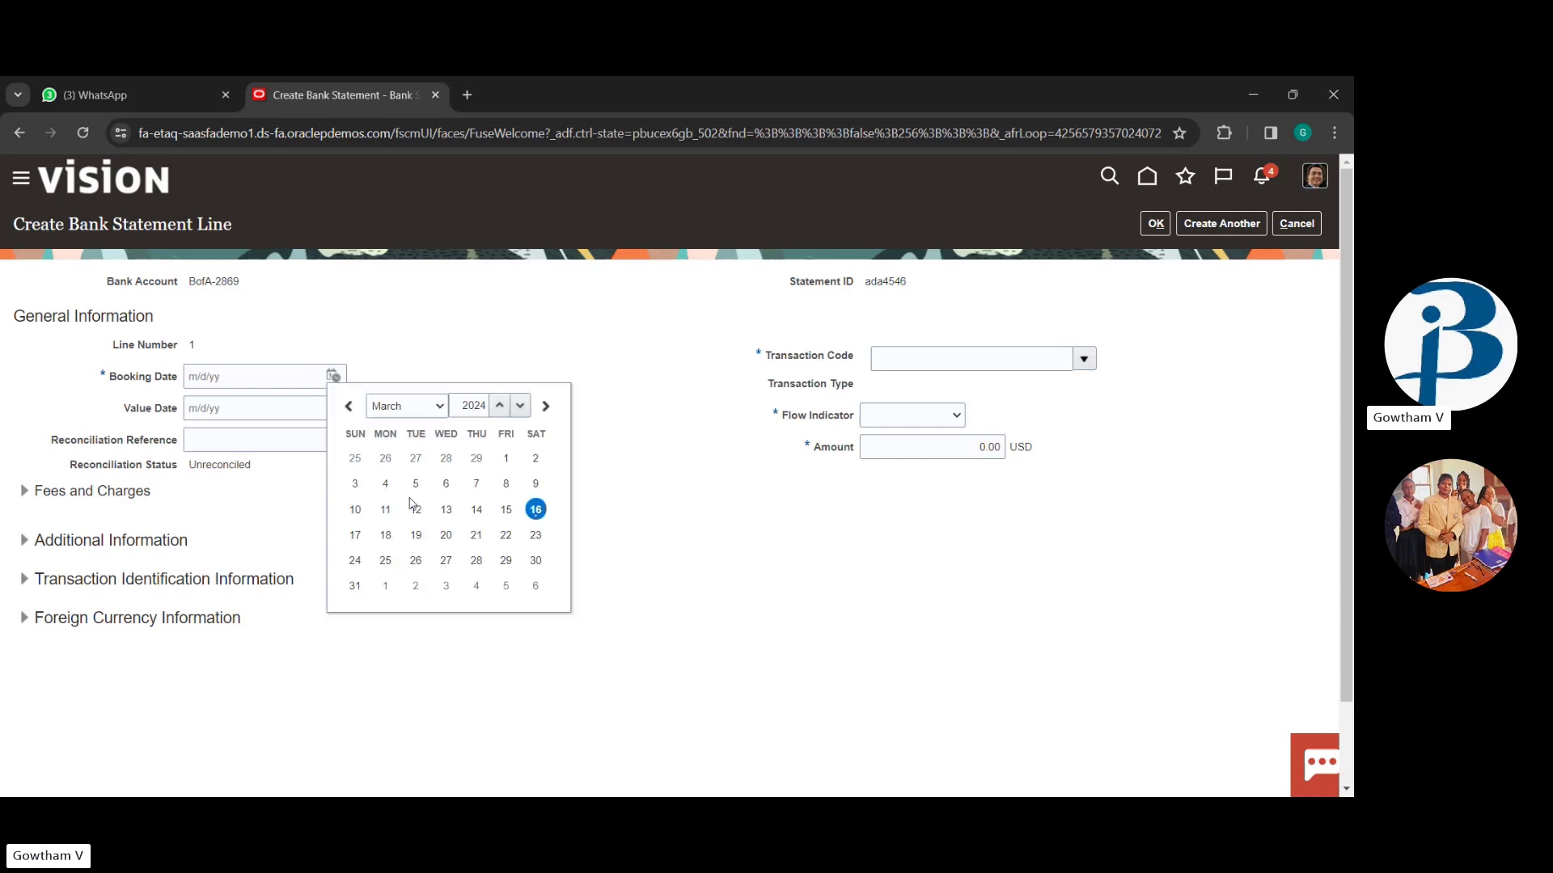
click(536, 510)
click(332, 408)
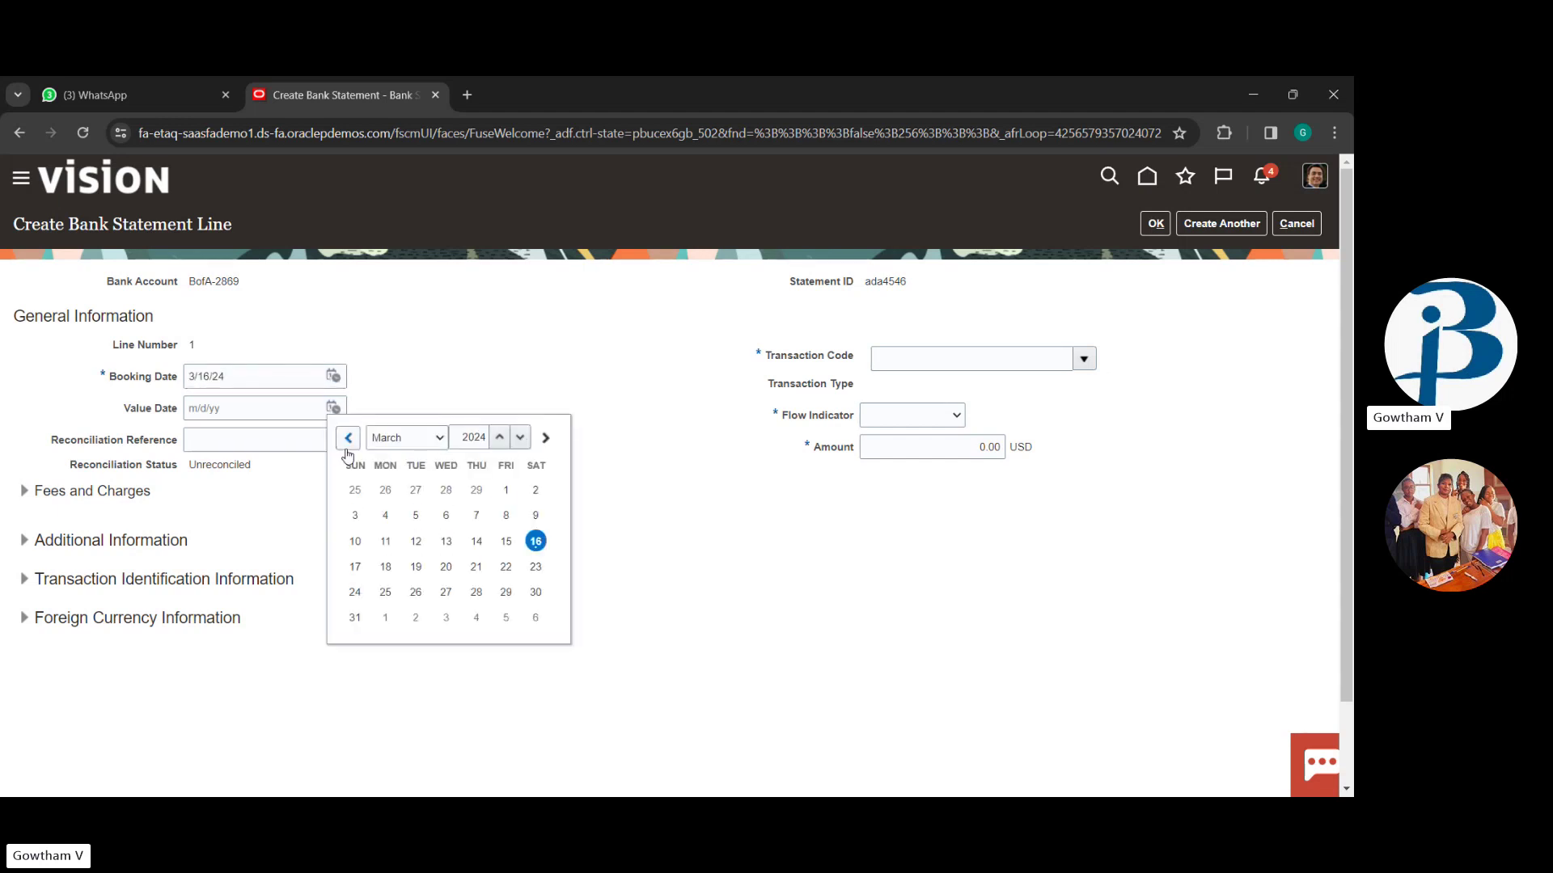
click(535, 541)
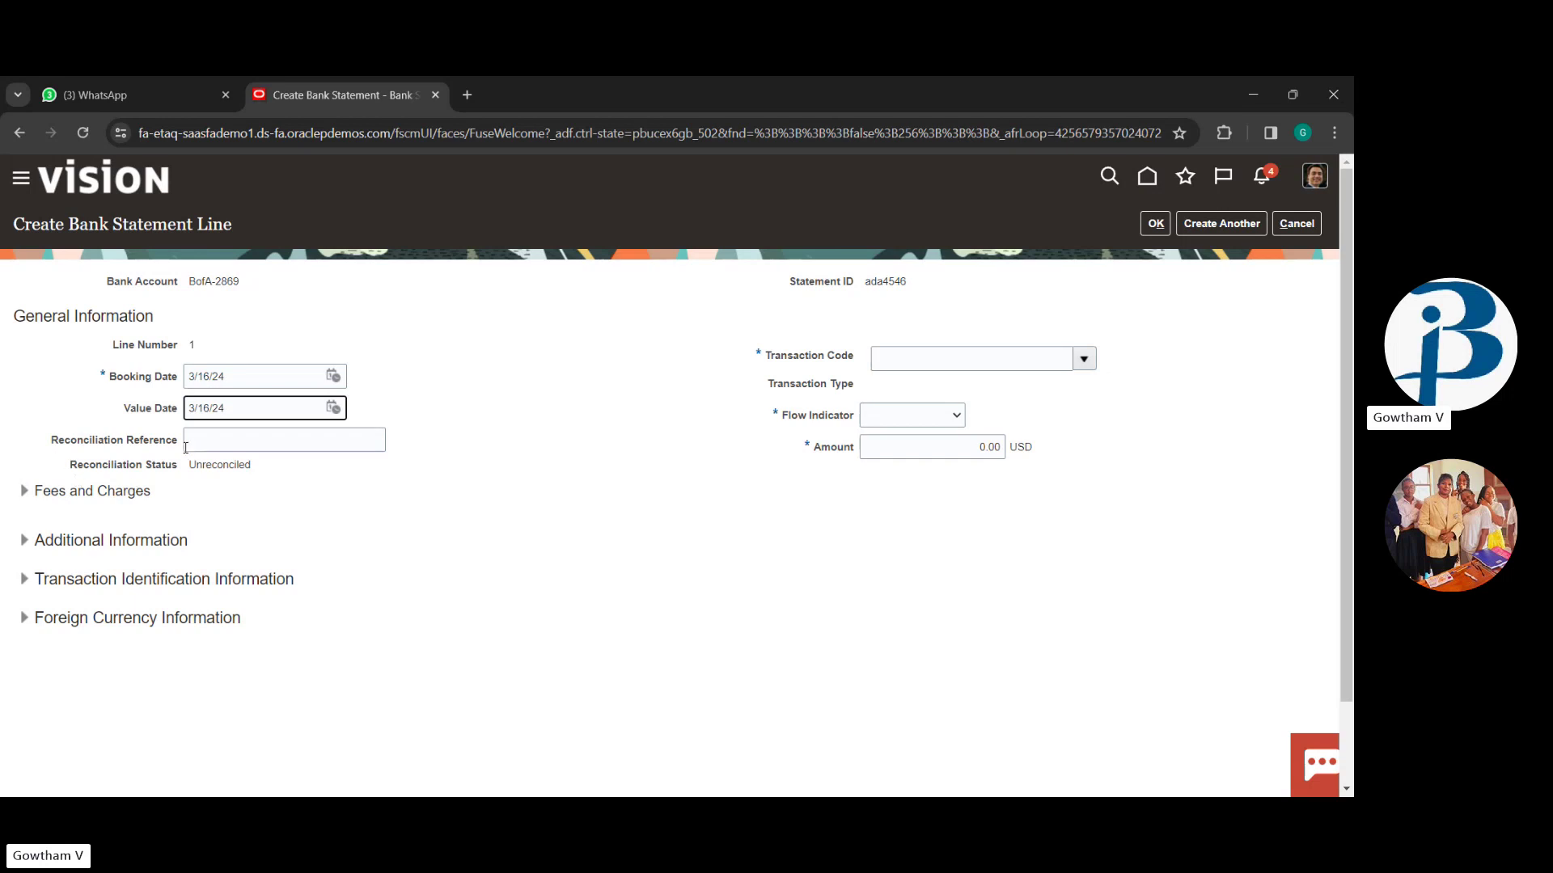
click(218, 437)
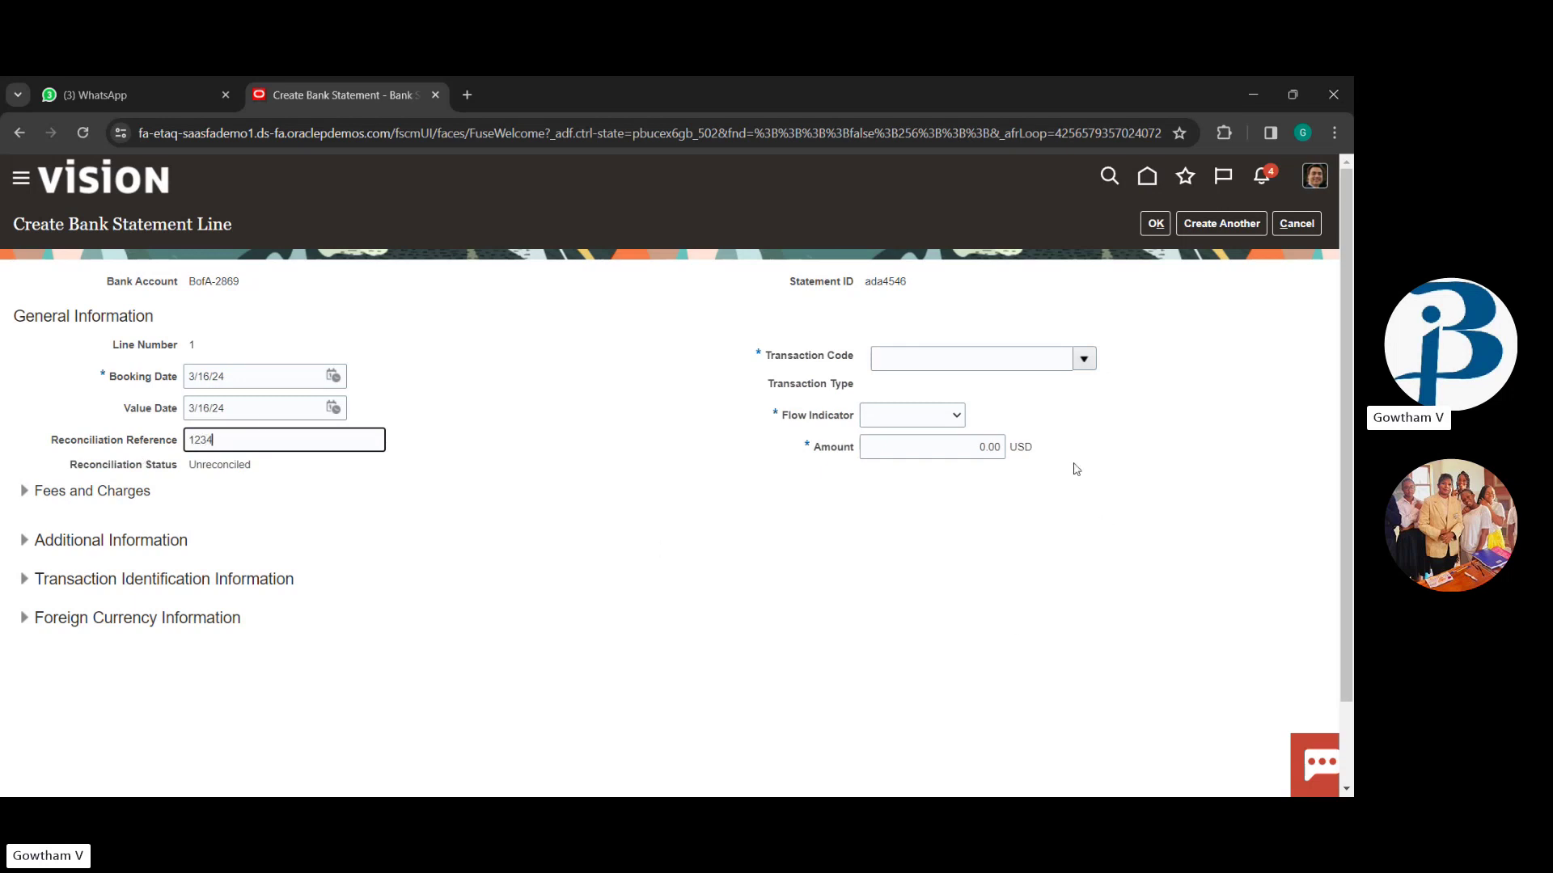
click(961, 428)
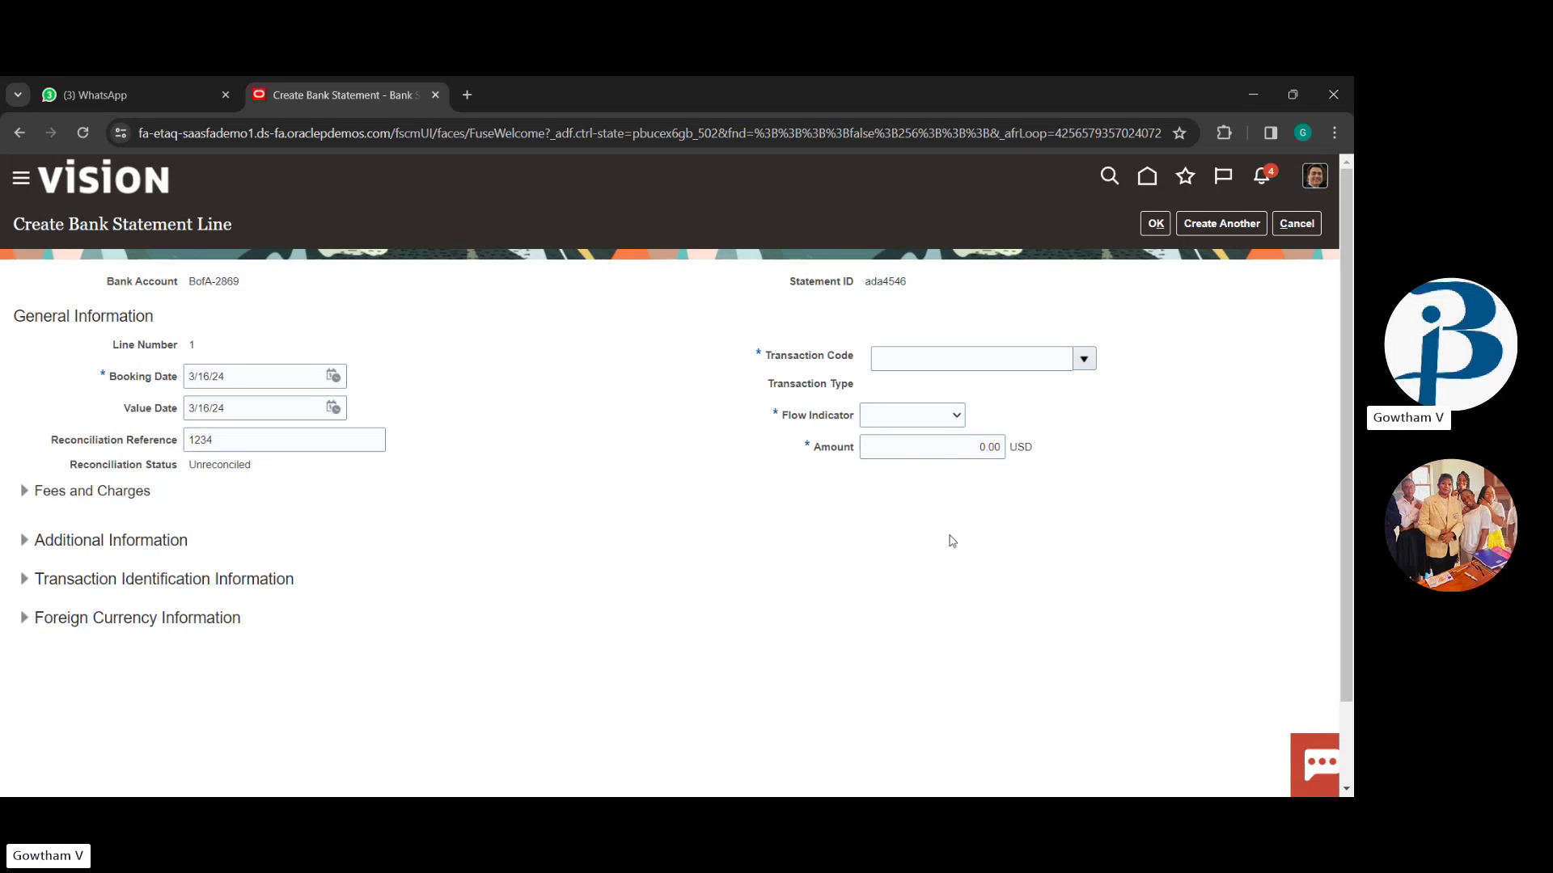
Choose transaction code 01 (Check), enter a 10,000.00 amount, and save the line.
click(1084, 358)
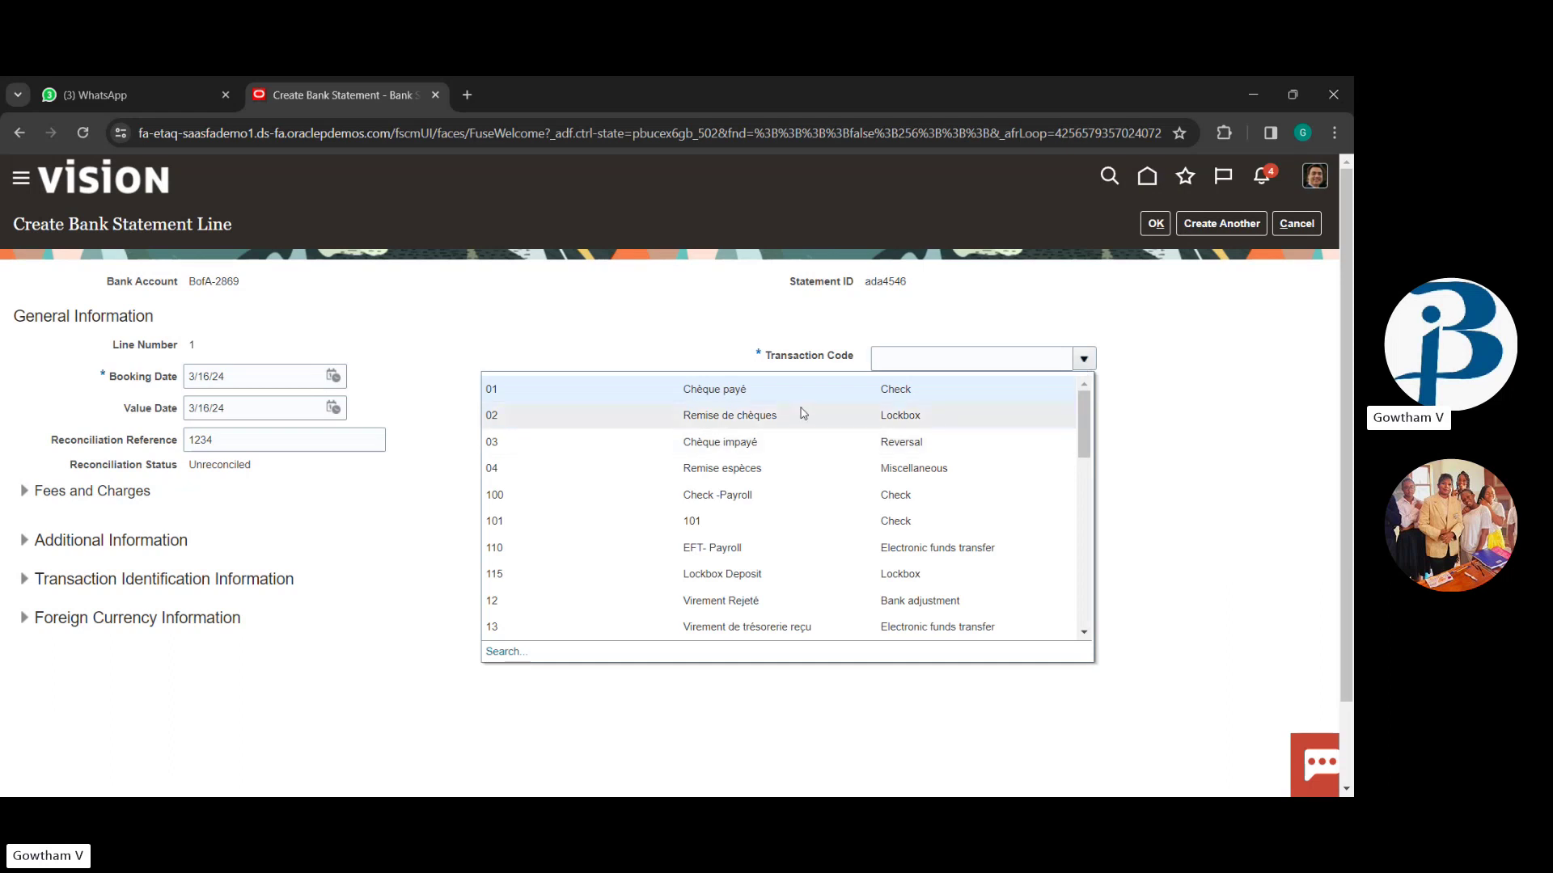
click(824, 389)
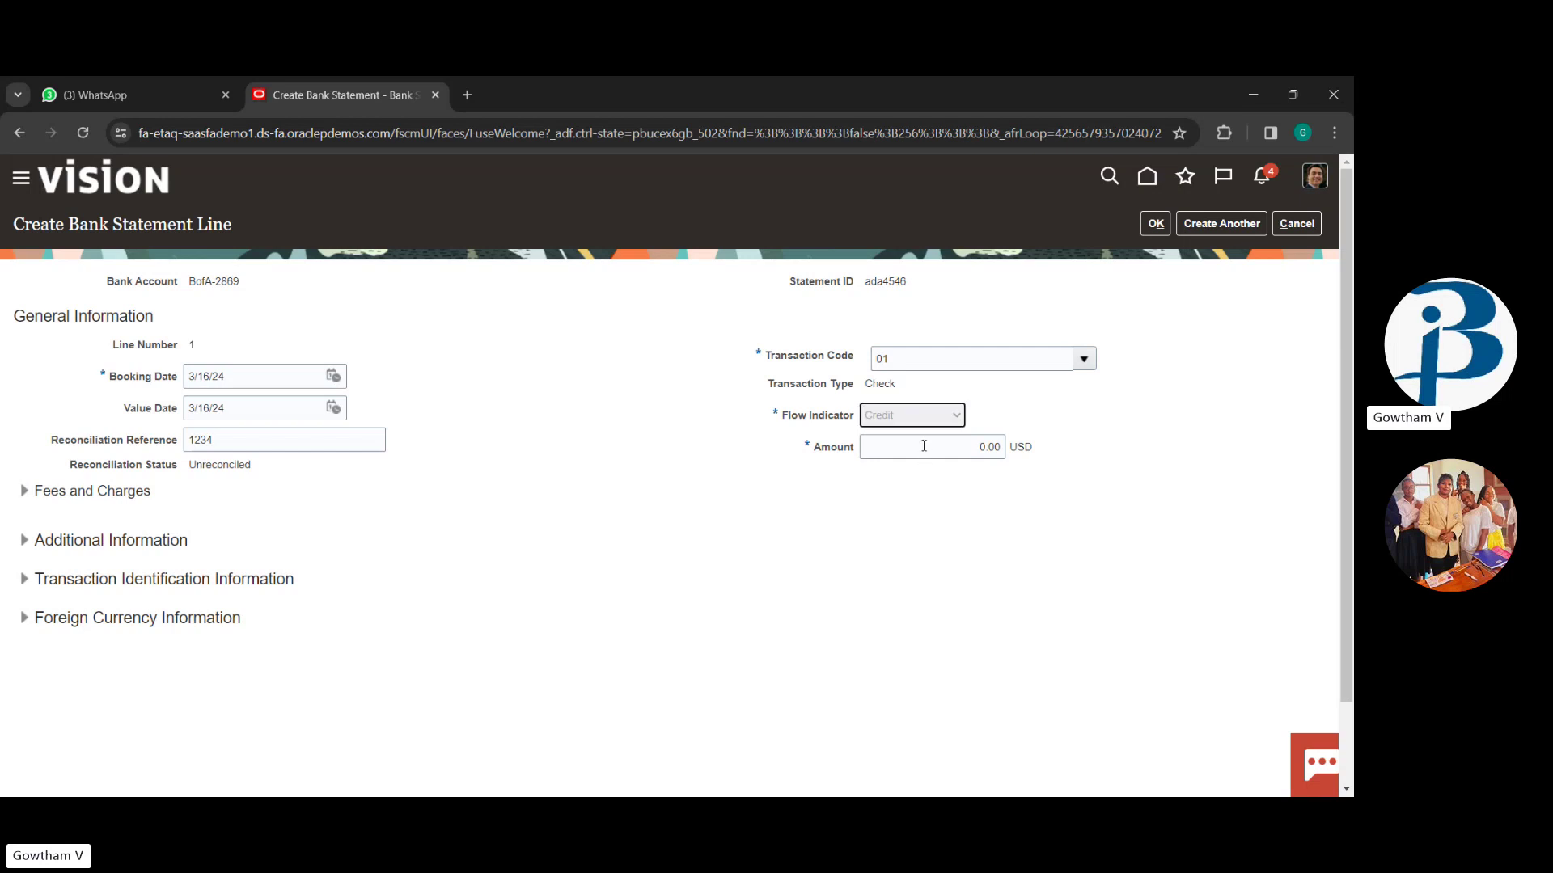
click(926, 446)
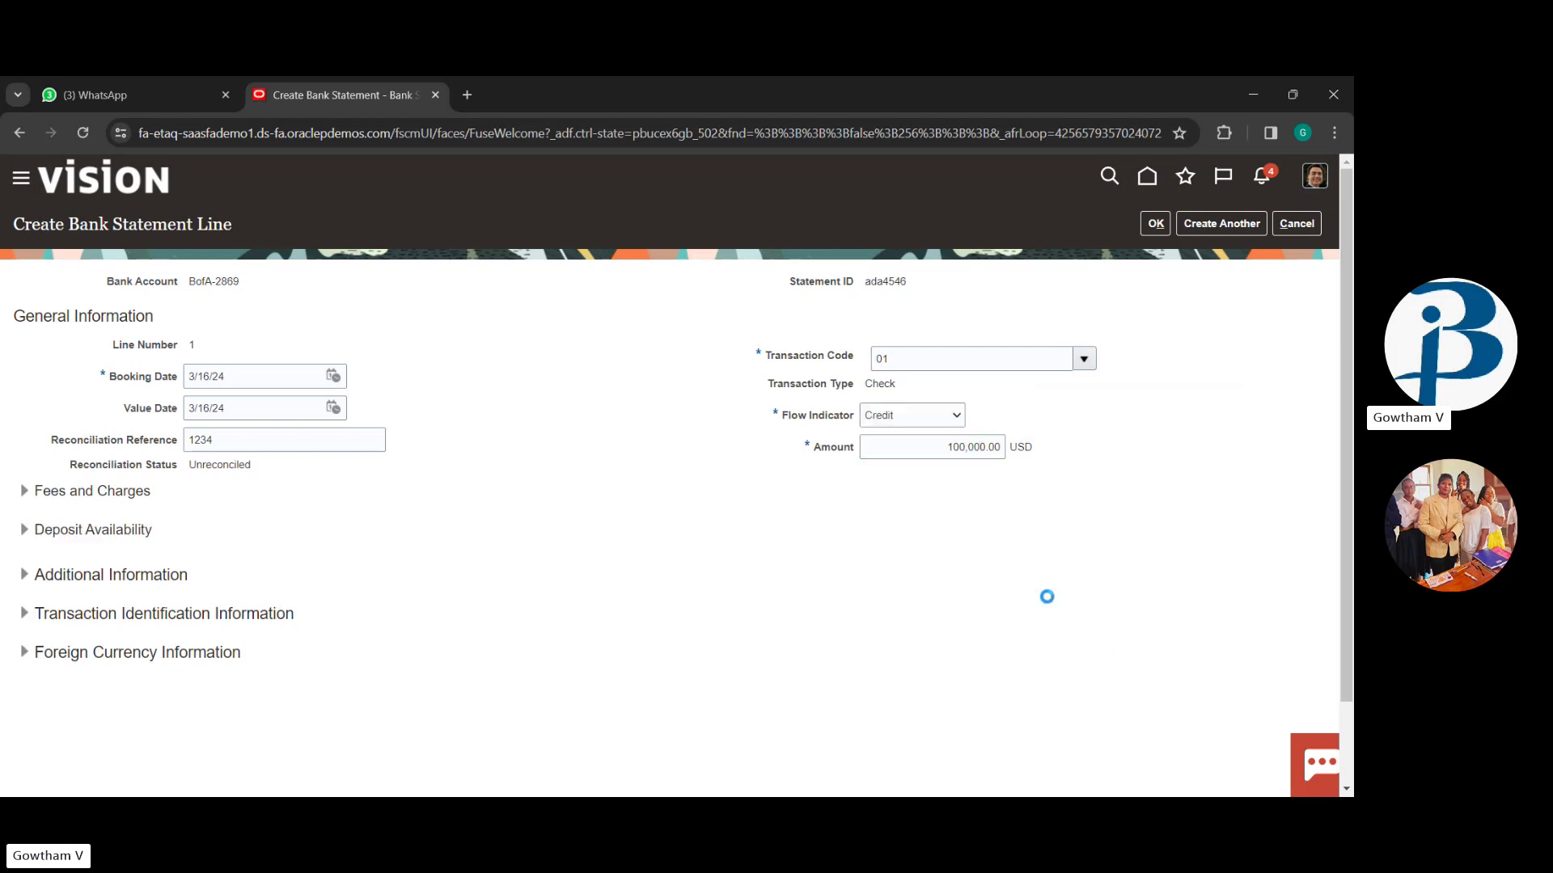
key(BackSpace)
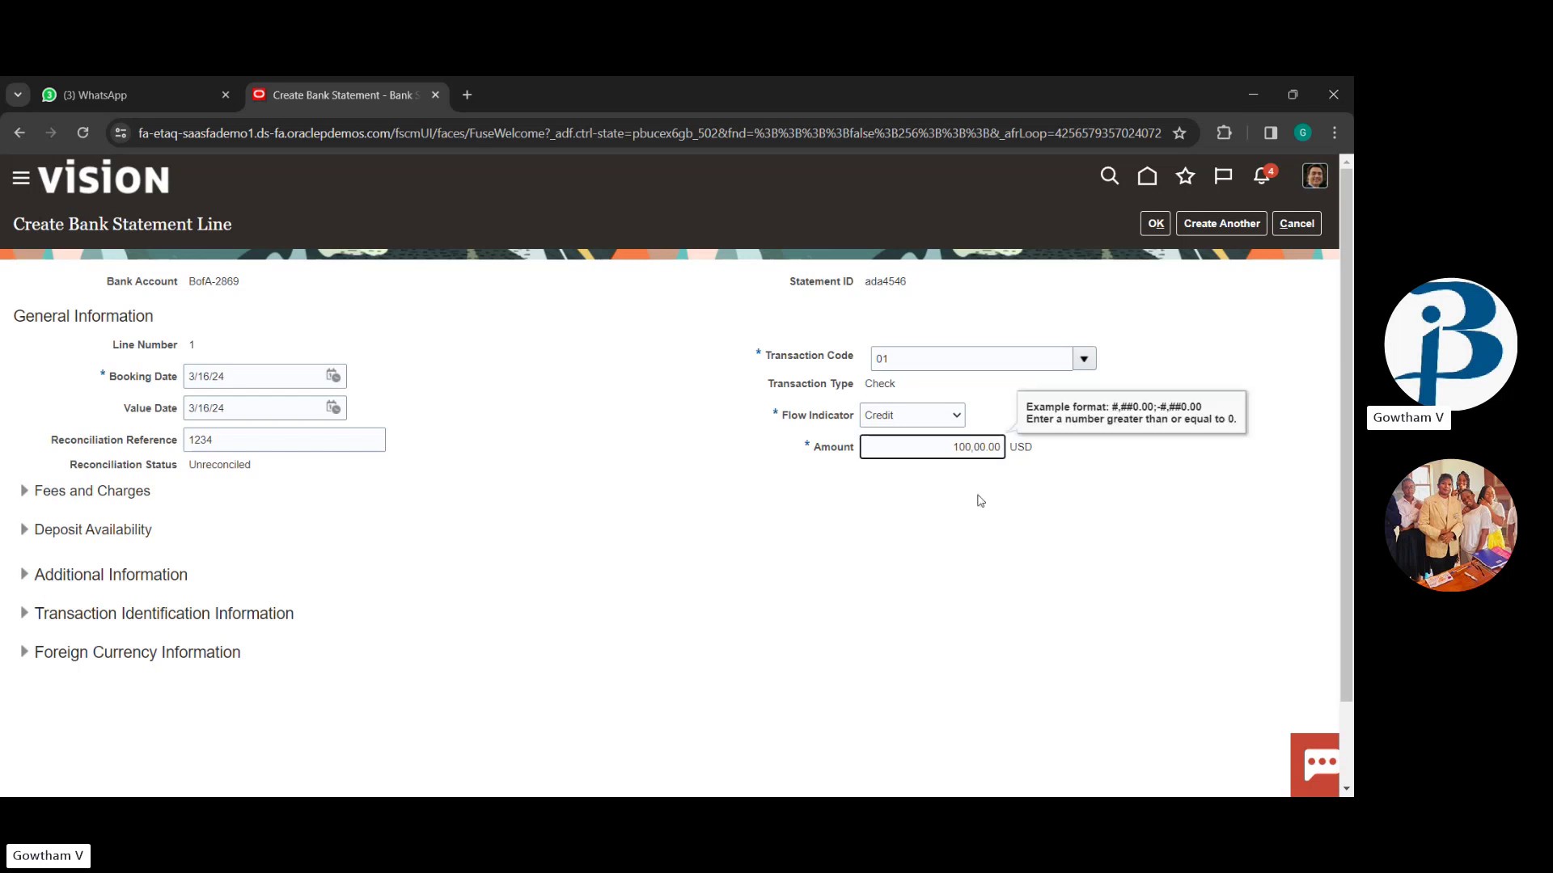
click(981, 500)
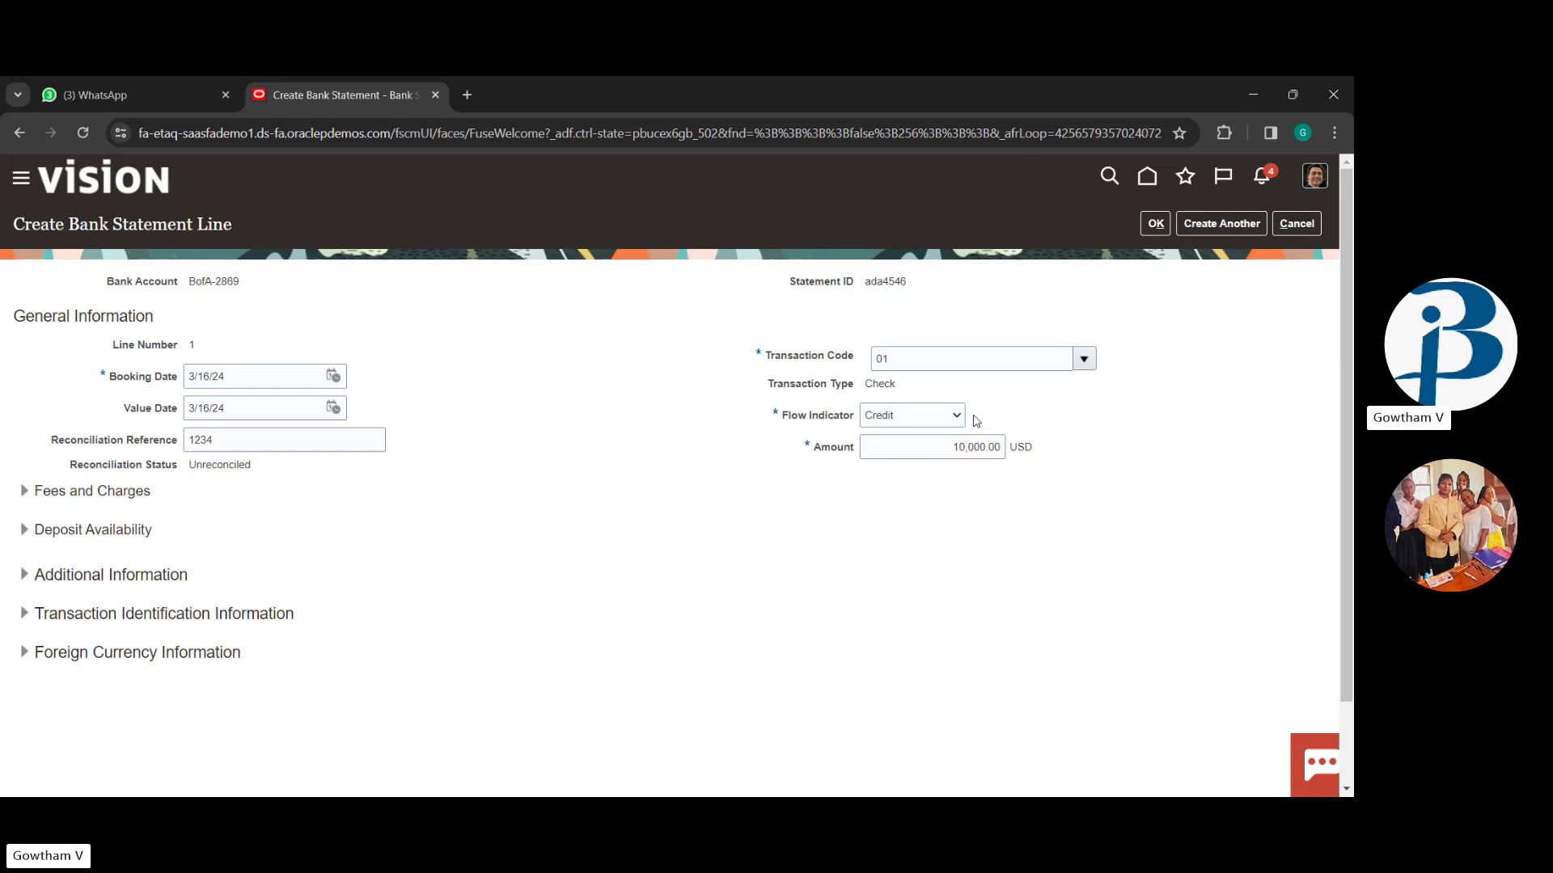
click(1156, 223)
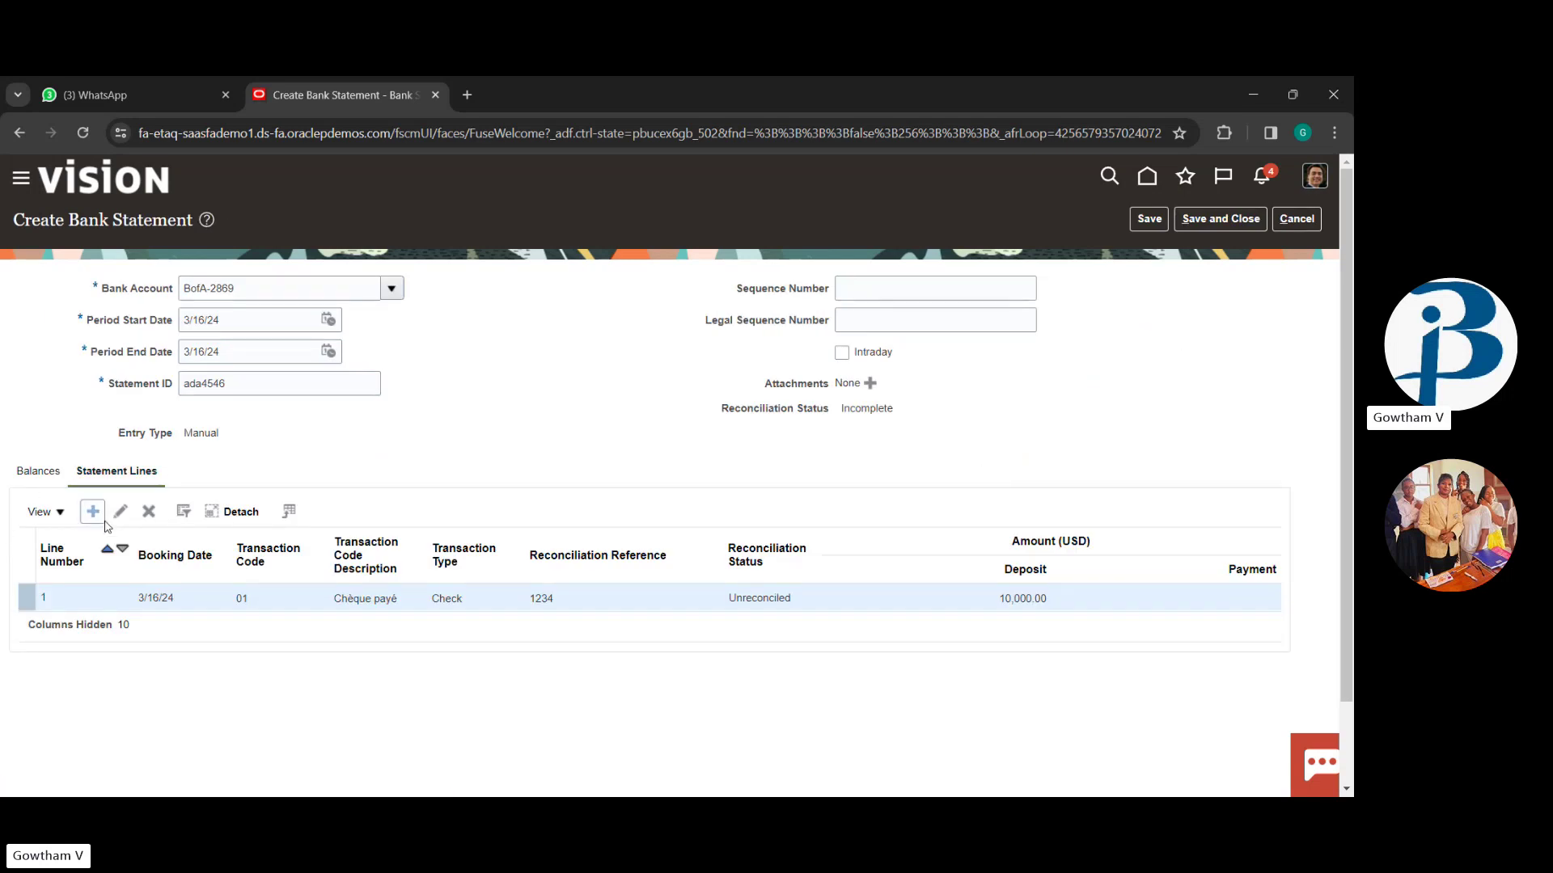
Begin line 2 with 3/16/24 dates, then cancel both the line and statement ada4546.
click(99, 519)
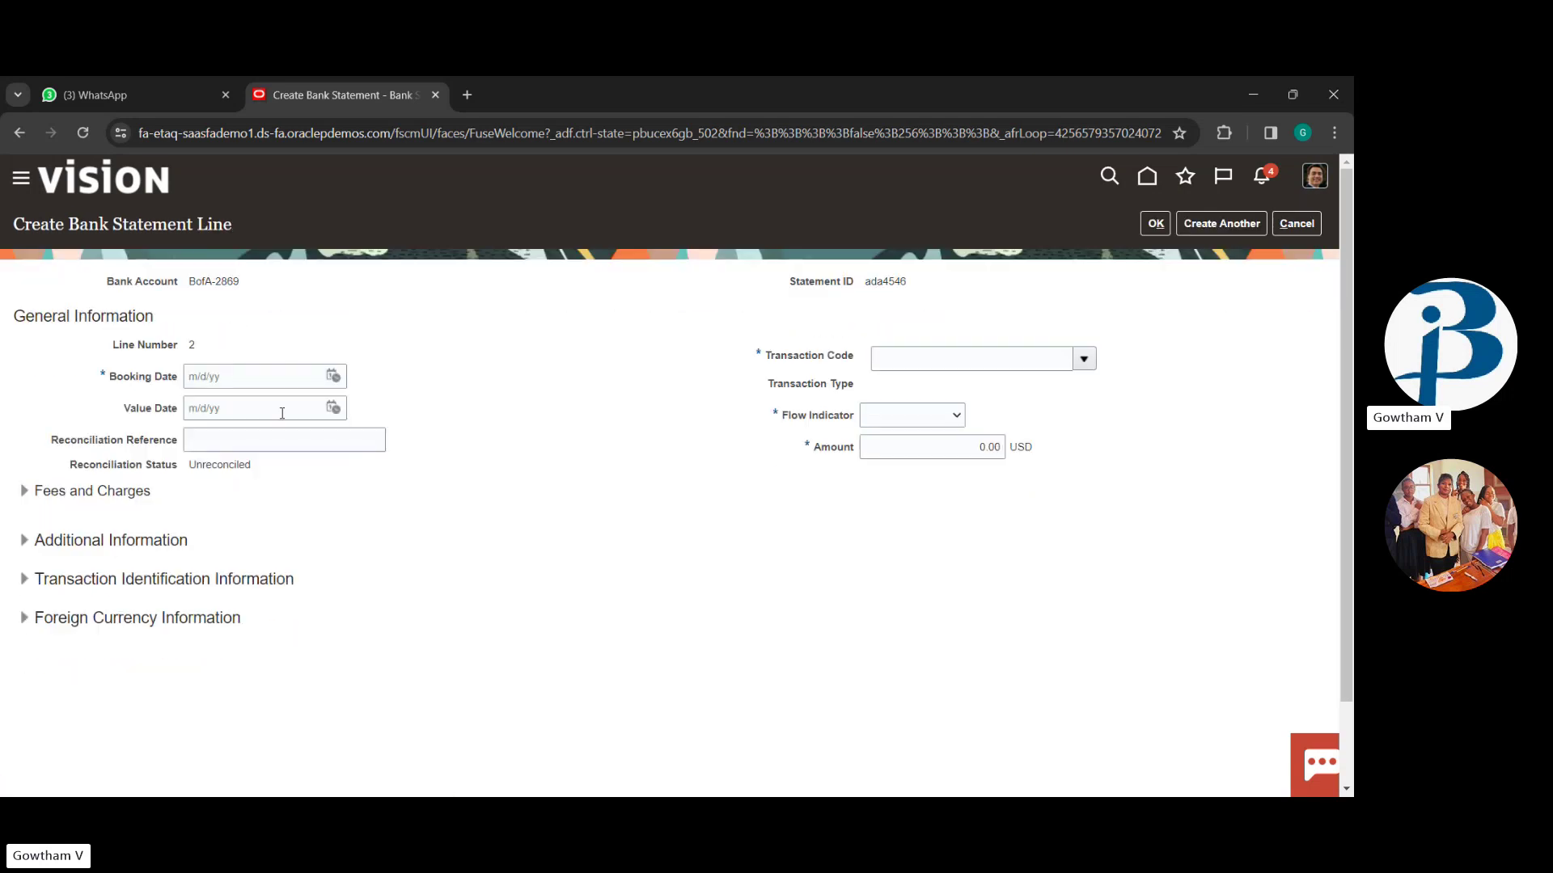
click(332, 376)
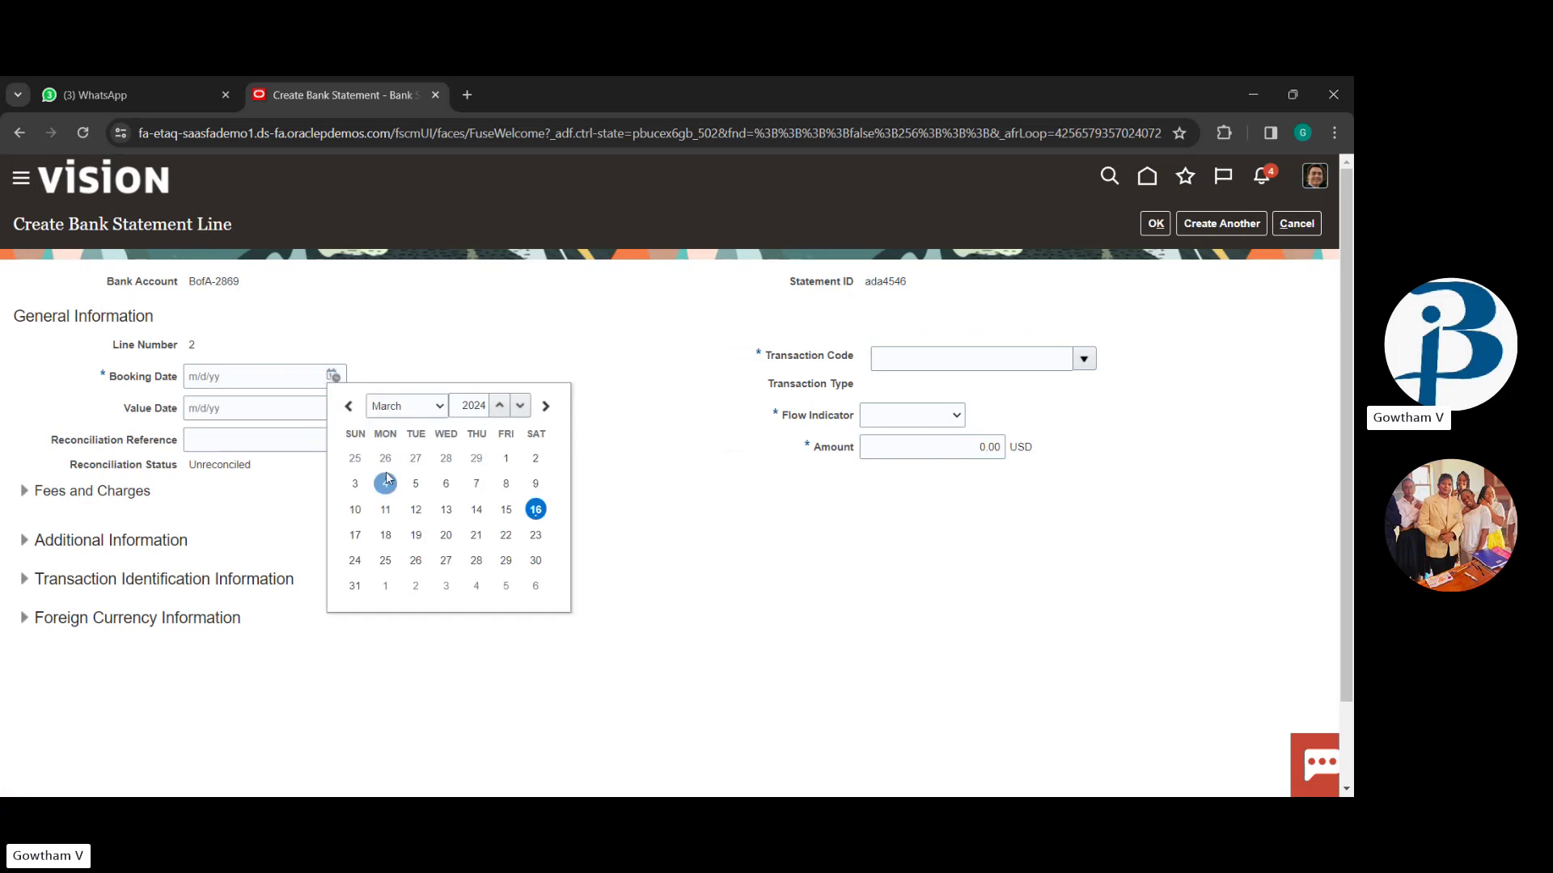
click(536, 509)
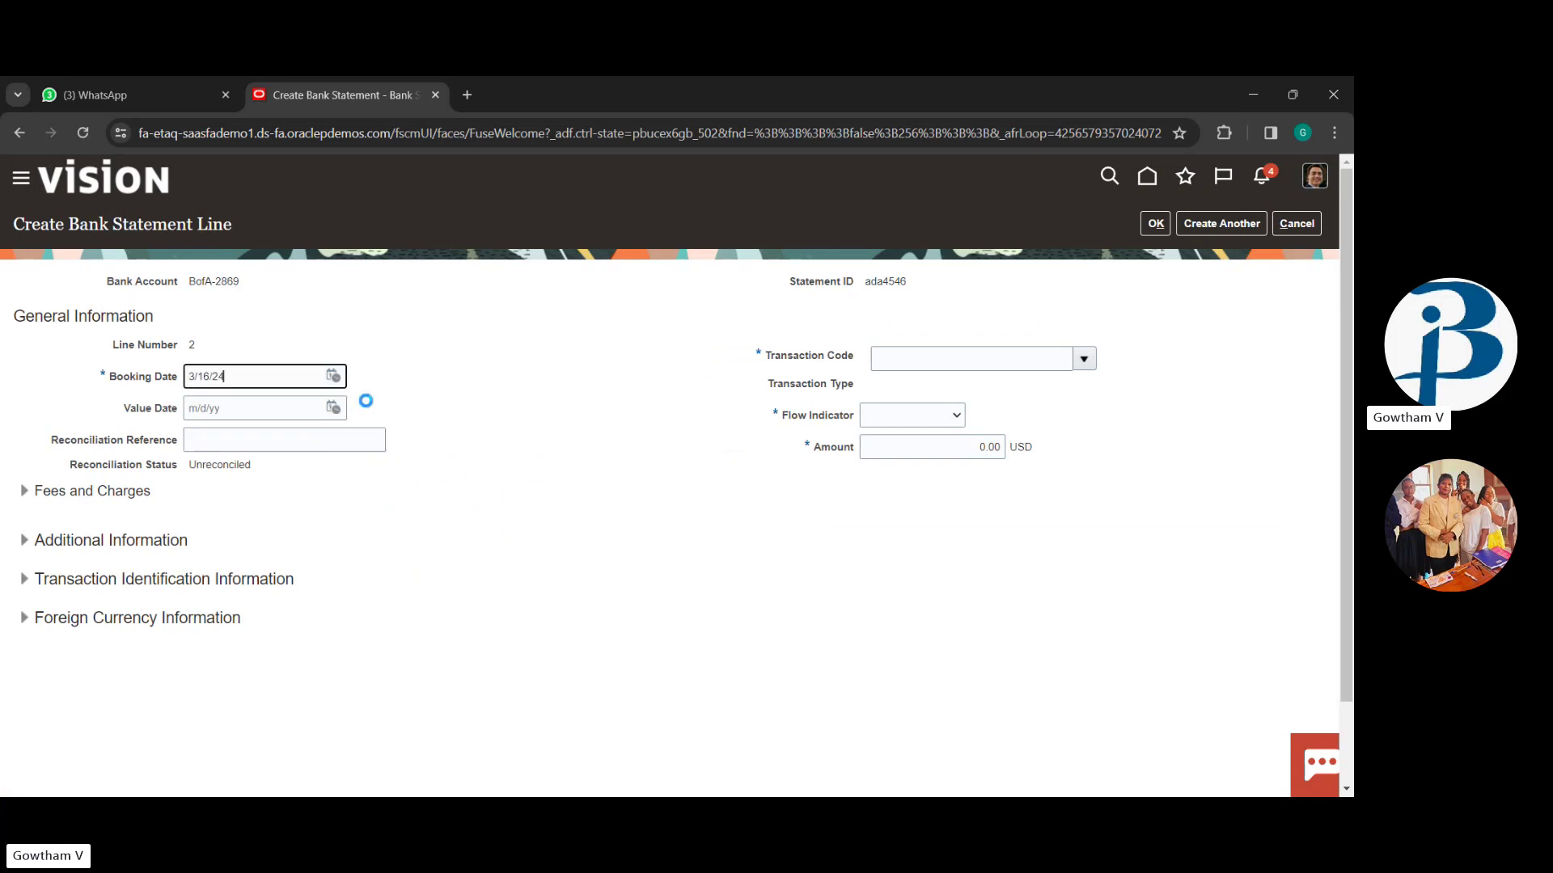
click(332, 407)
click(536, 541)
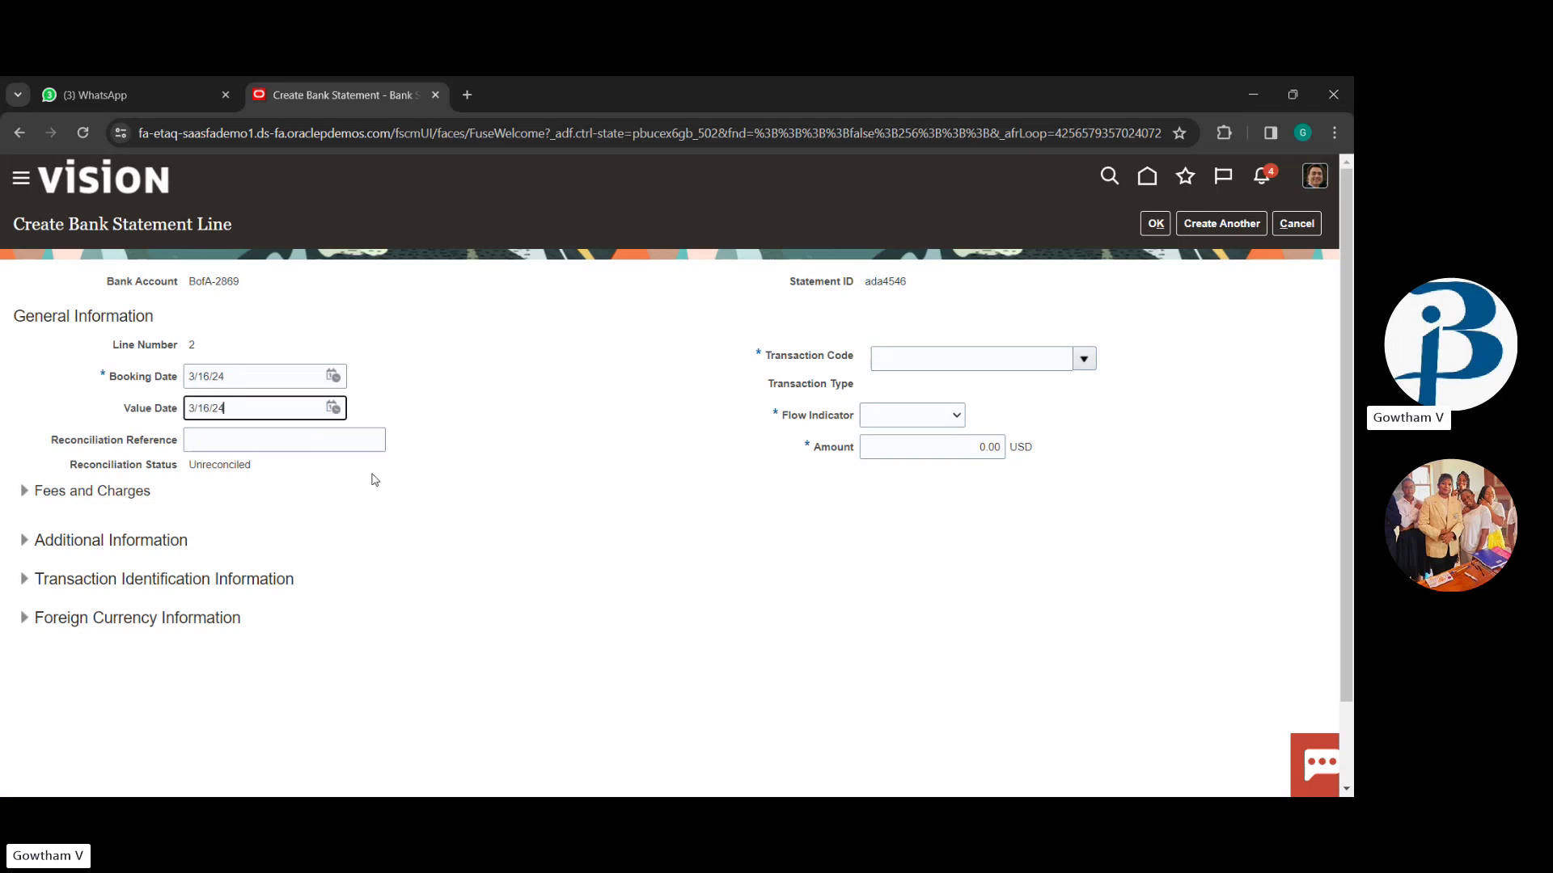
click(356, 441)
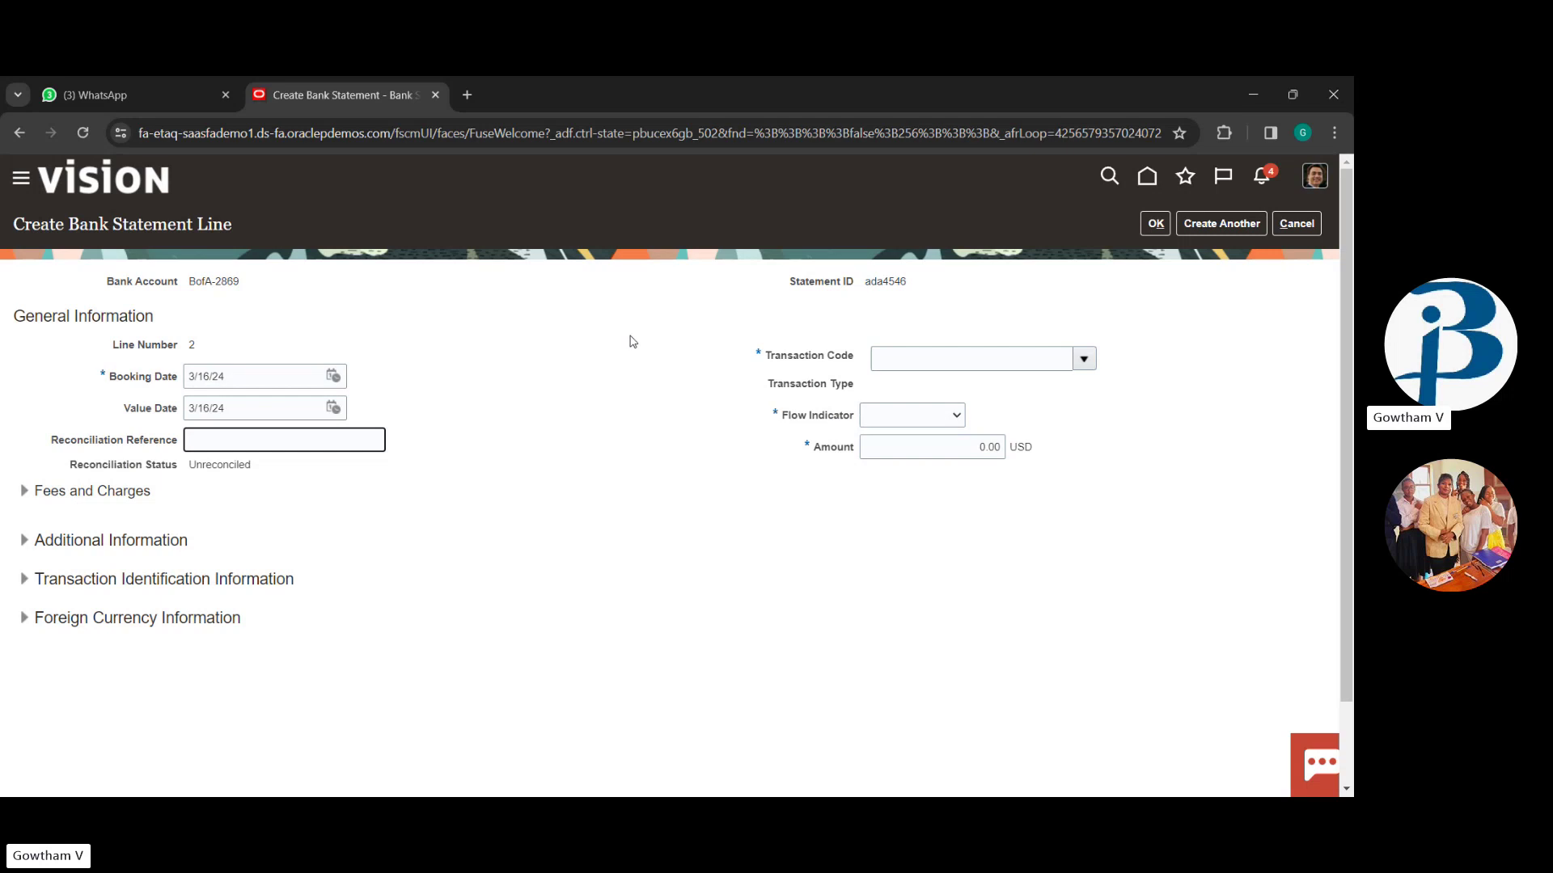
click(1294, 222)
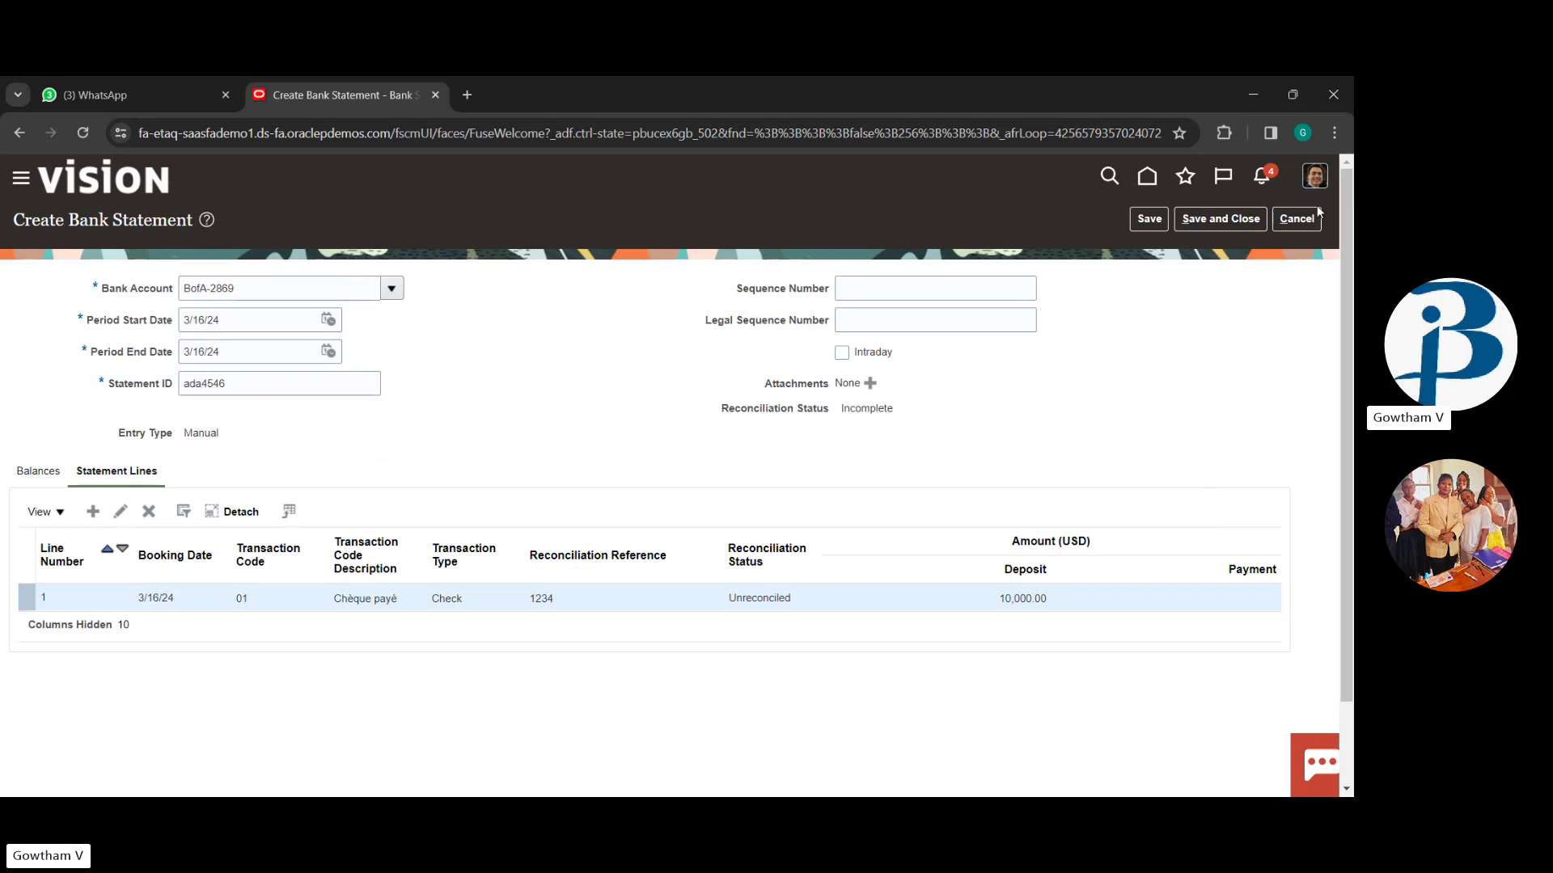
click(1310, 217)
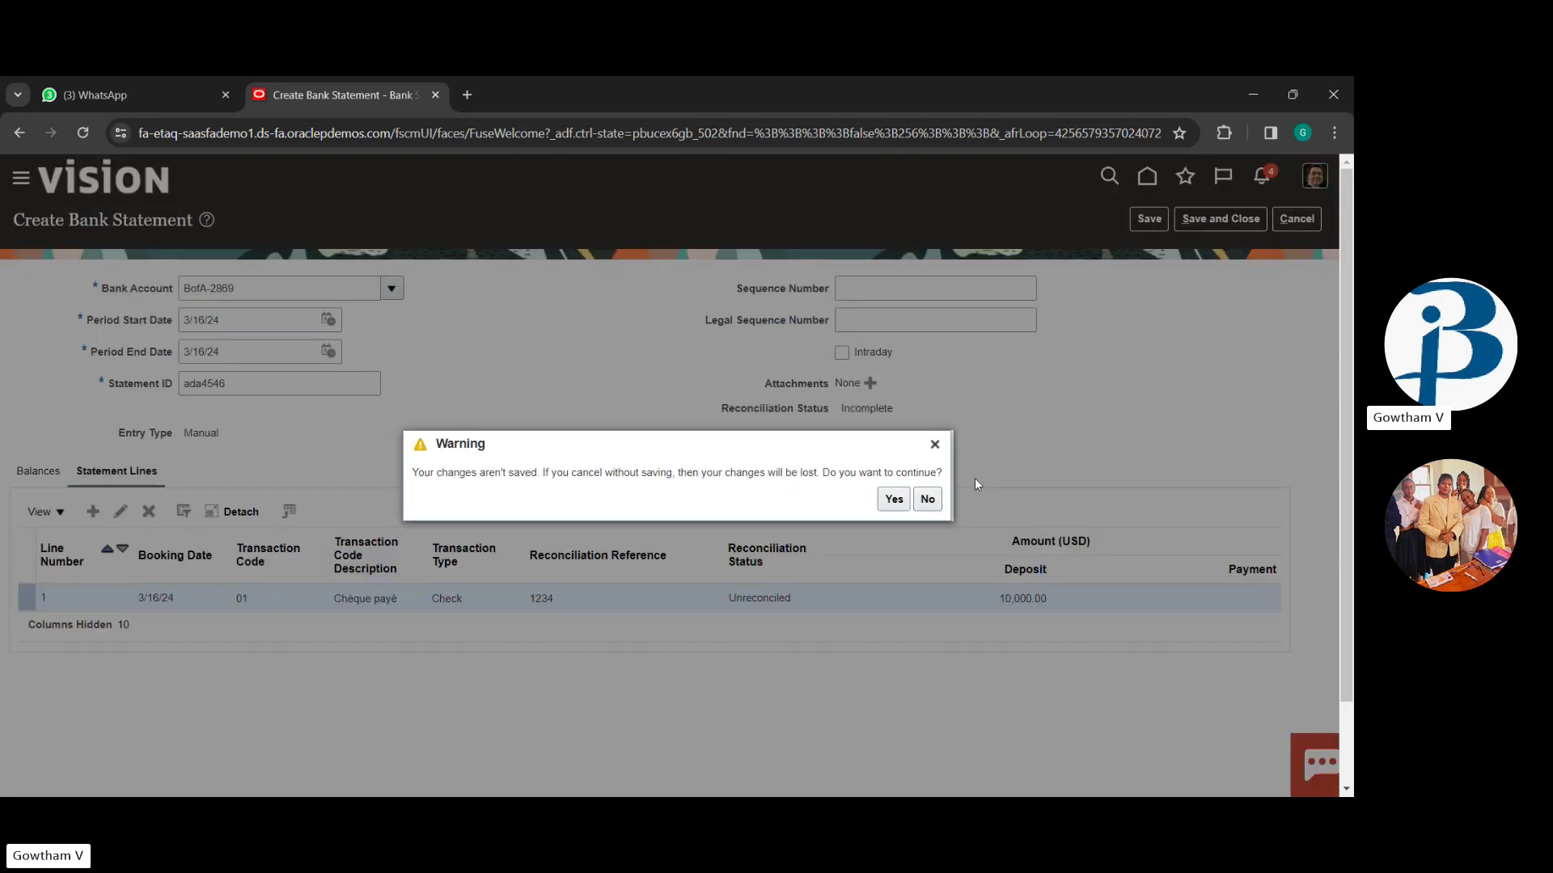
Confirm discarding statement ada4546 and open Create Bank Statement from the Tasks panel.
click(893, 499)
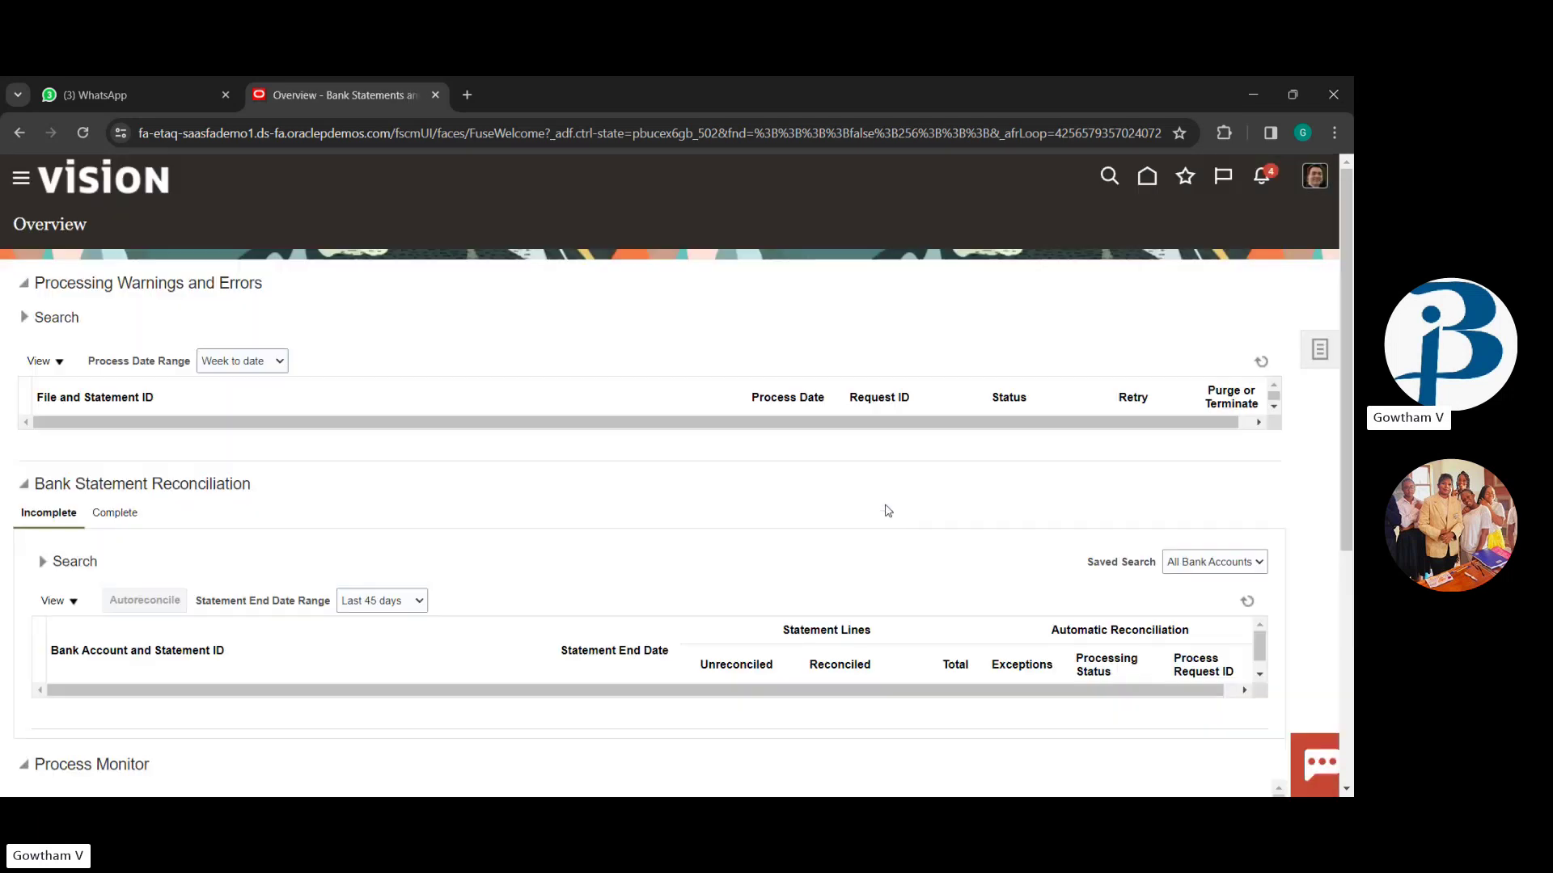
click(1318, 351)
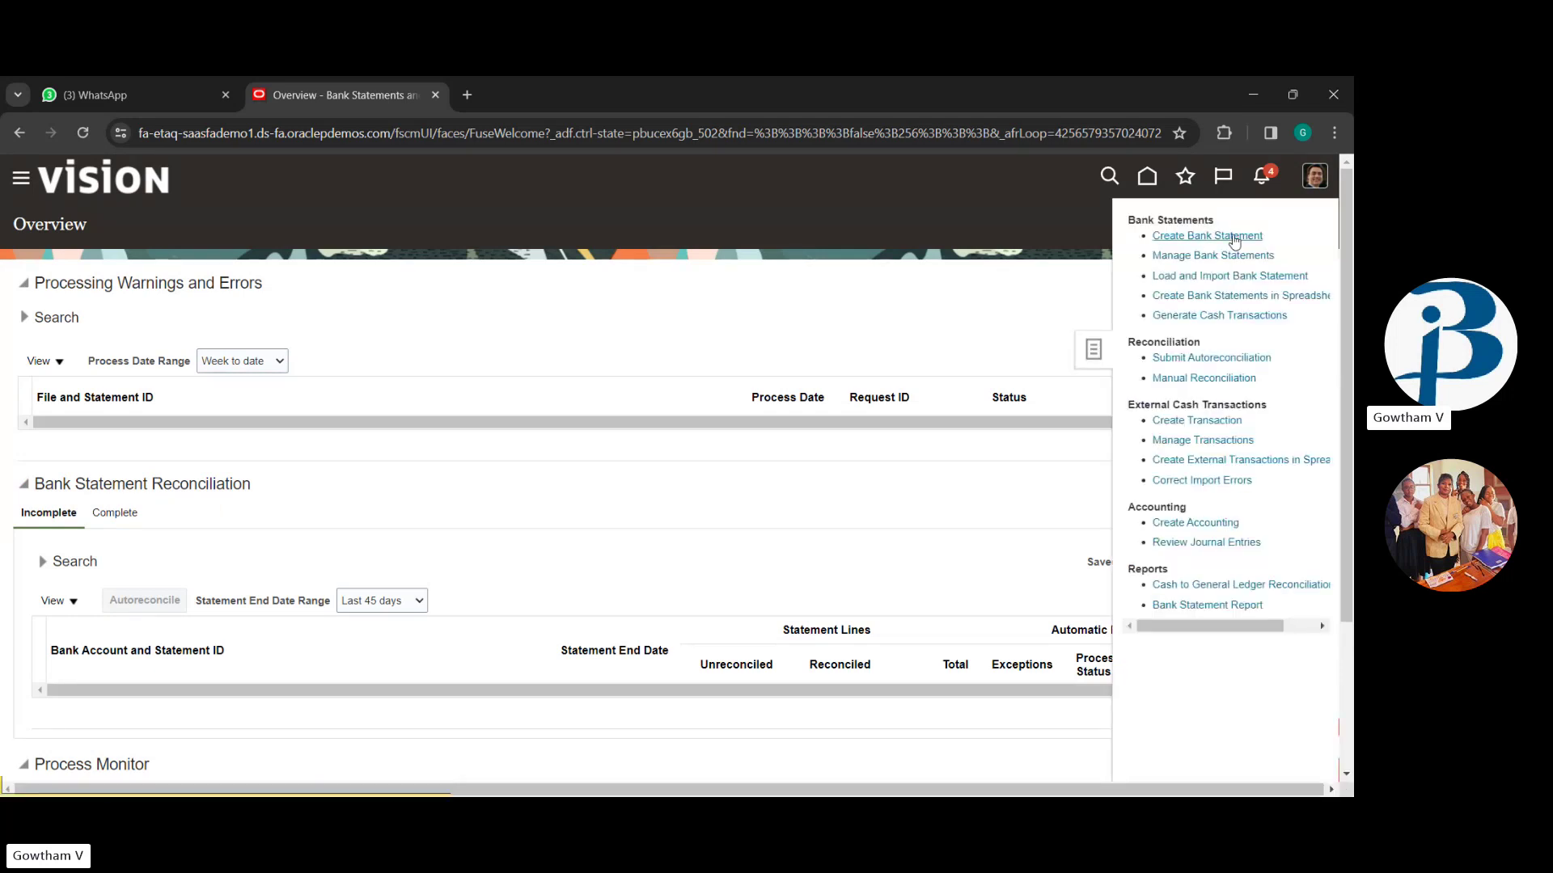
click(1165, 276)
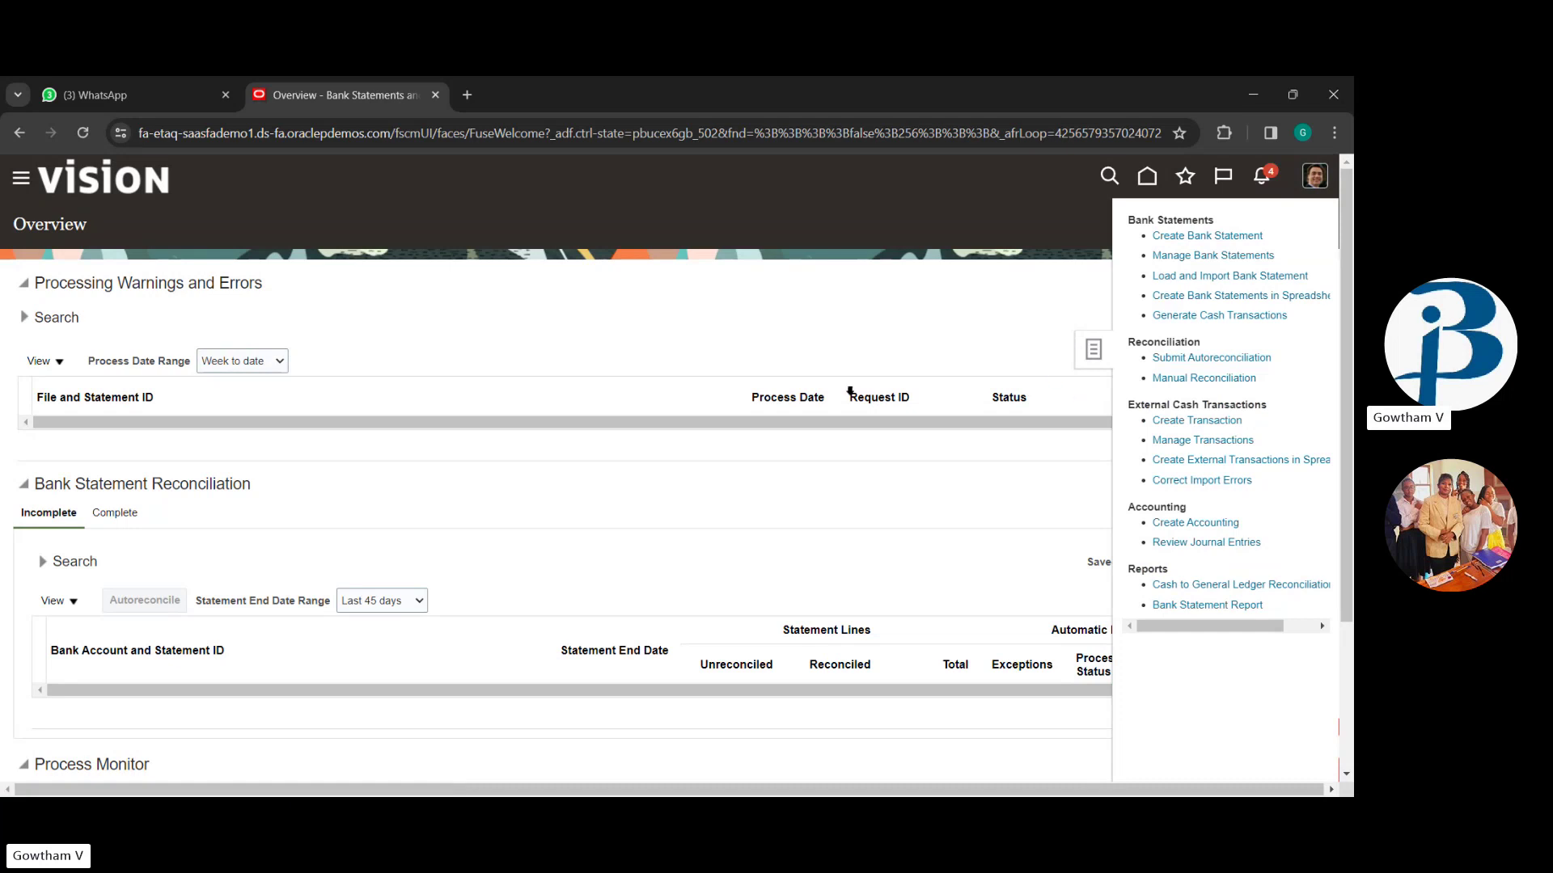
click(1213, 237)
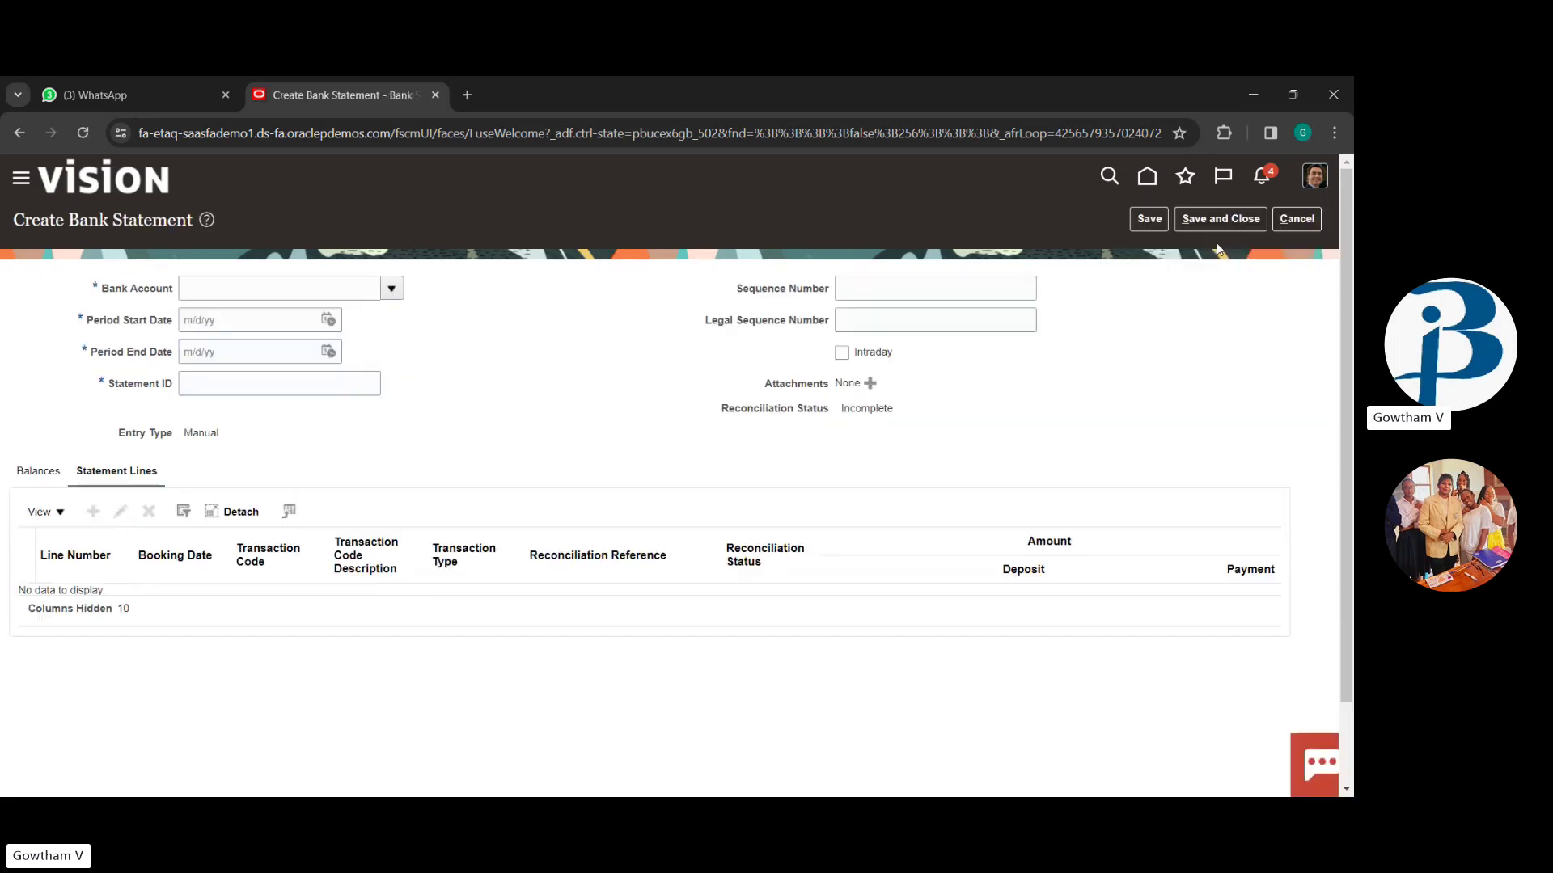
Select bank account BofA-2869 and set the statement period start and end to 3/16/24.
click(391, 288)
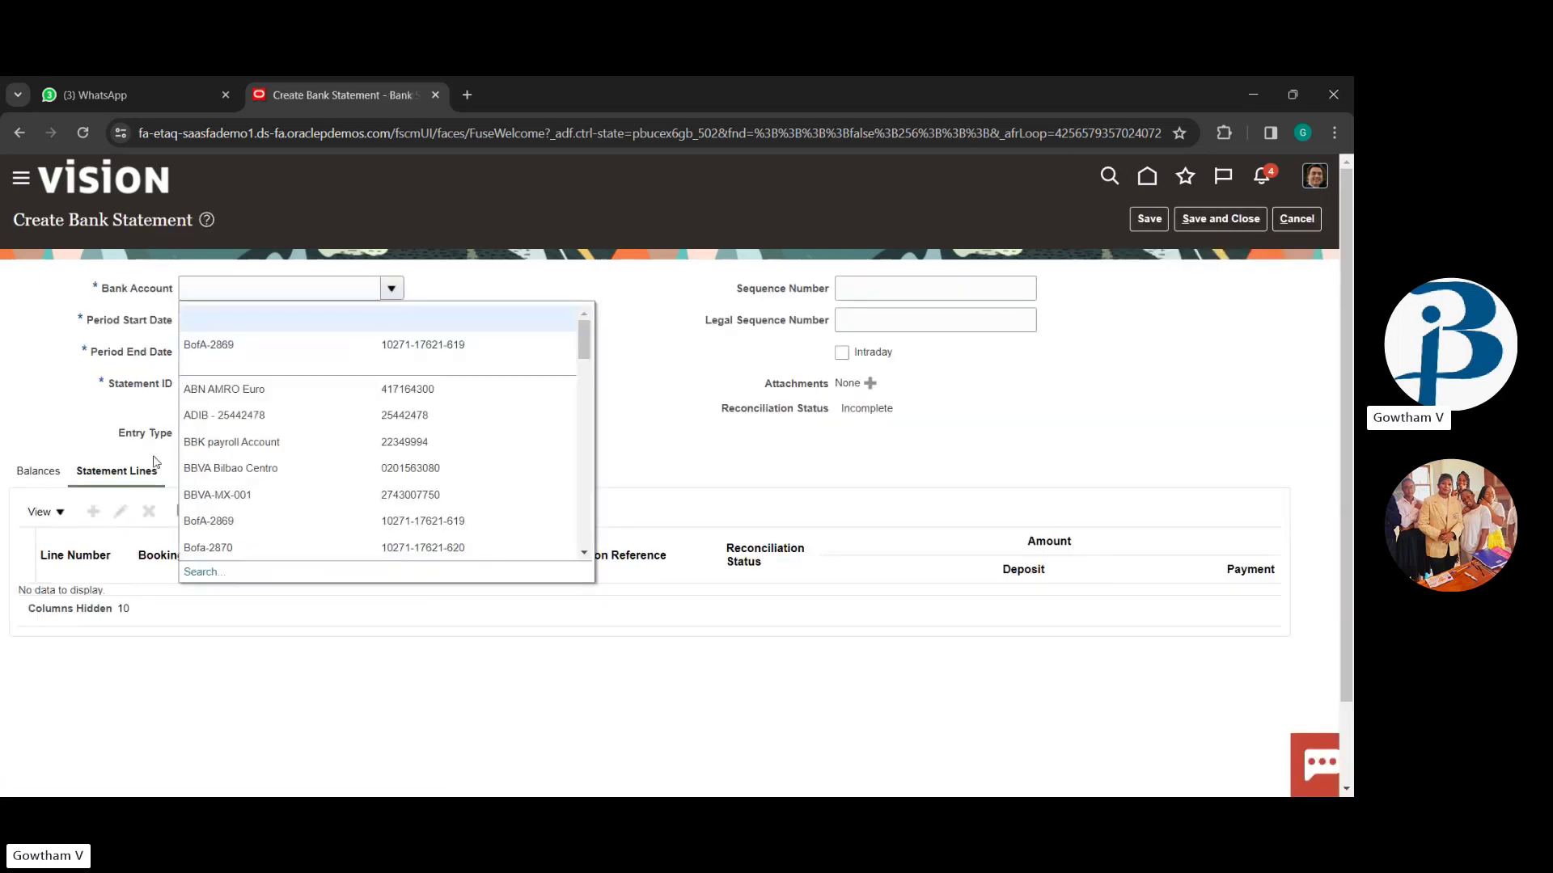
click(336, 550)
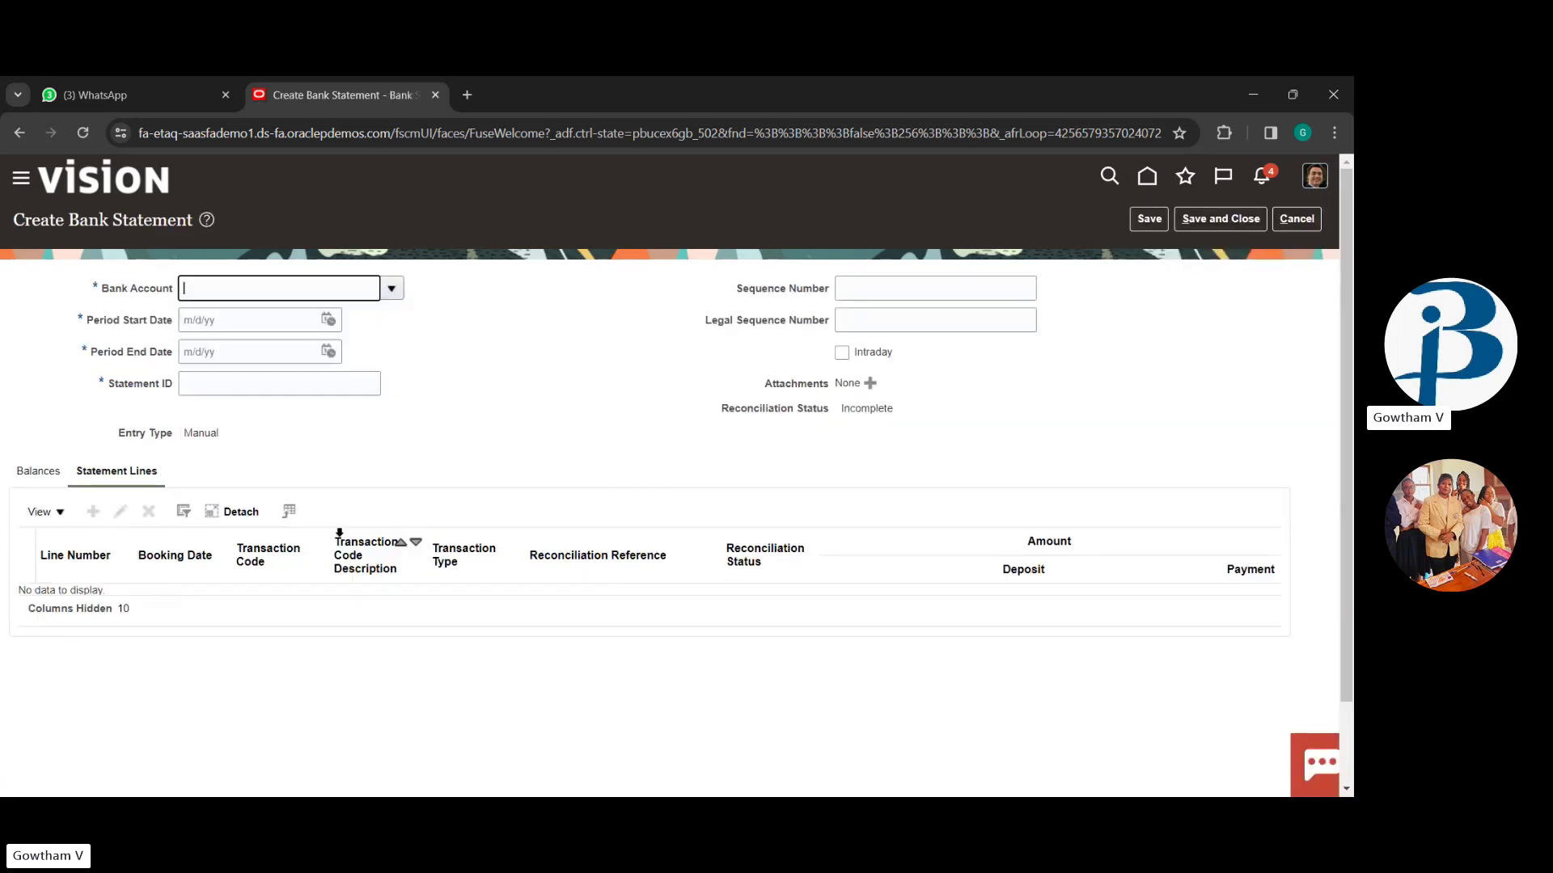
click(391, 289)
click(348, 547)
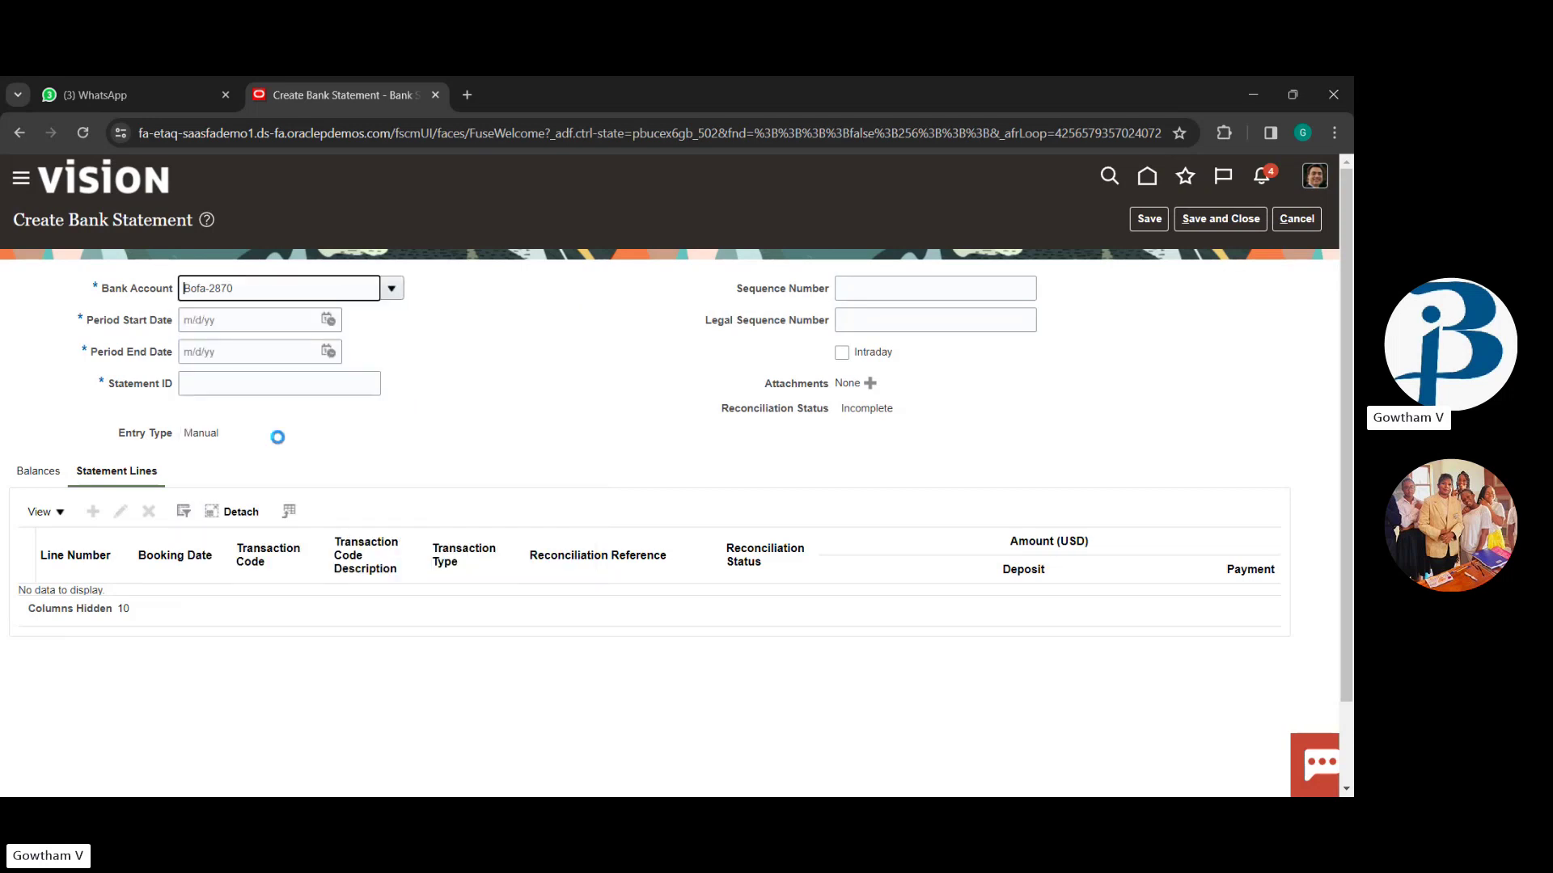
click(328, 321)
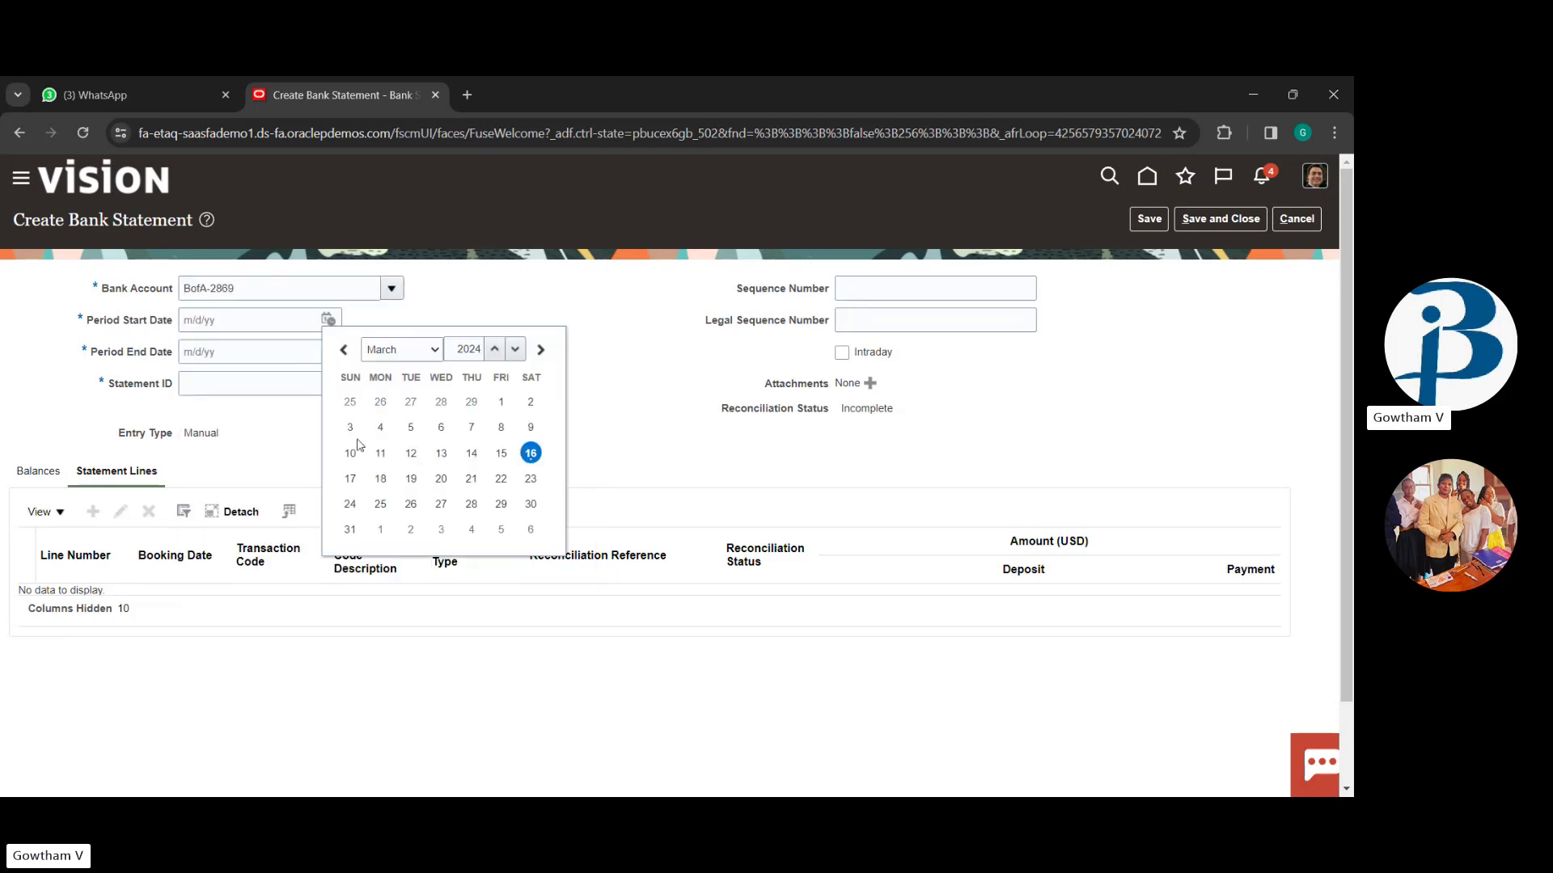
click(530, 452)
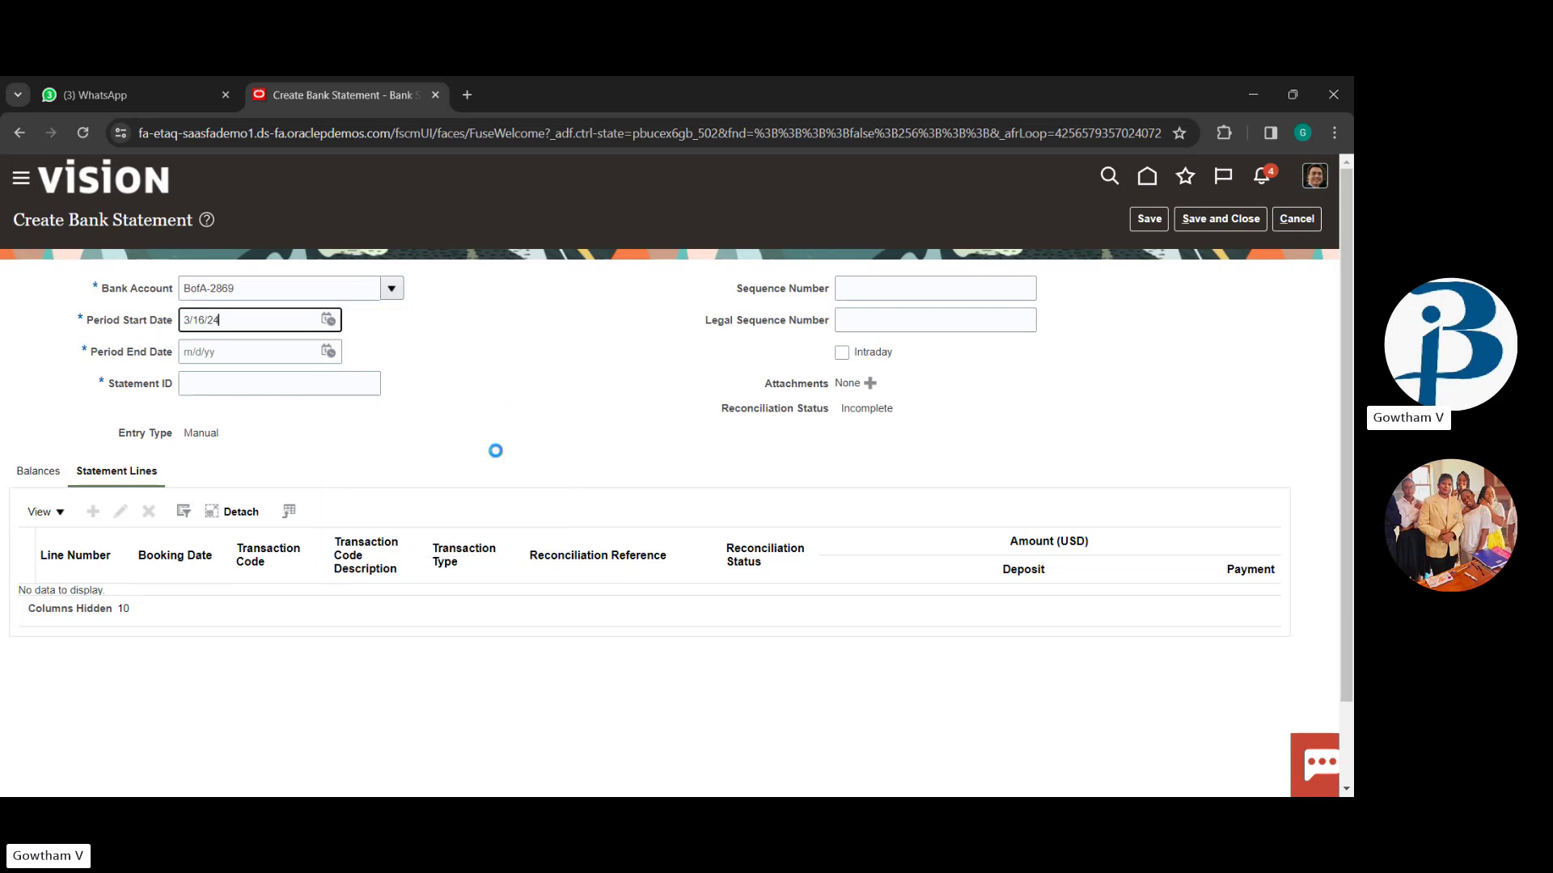
click(327, 352)
click(519, 484)
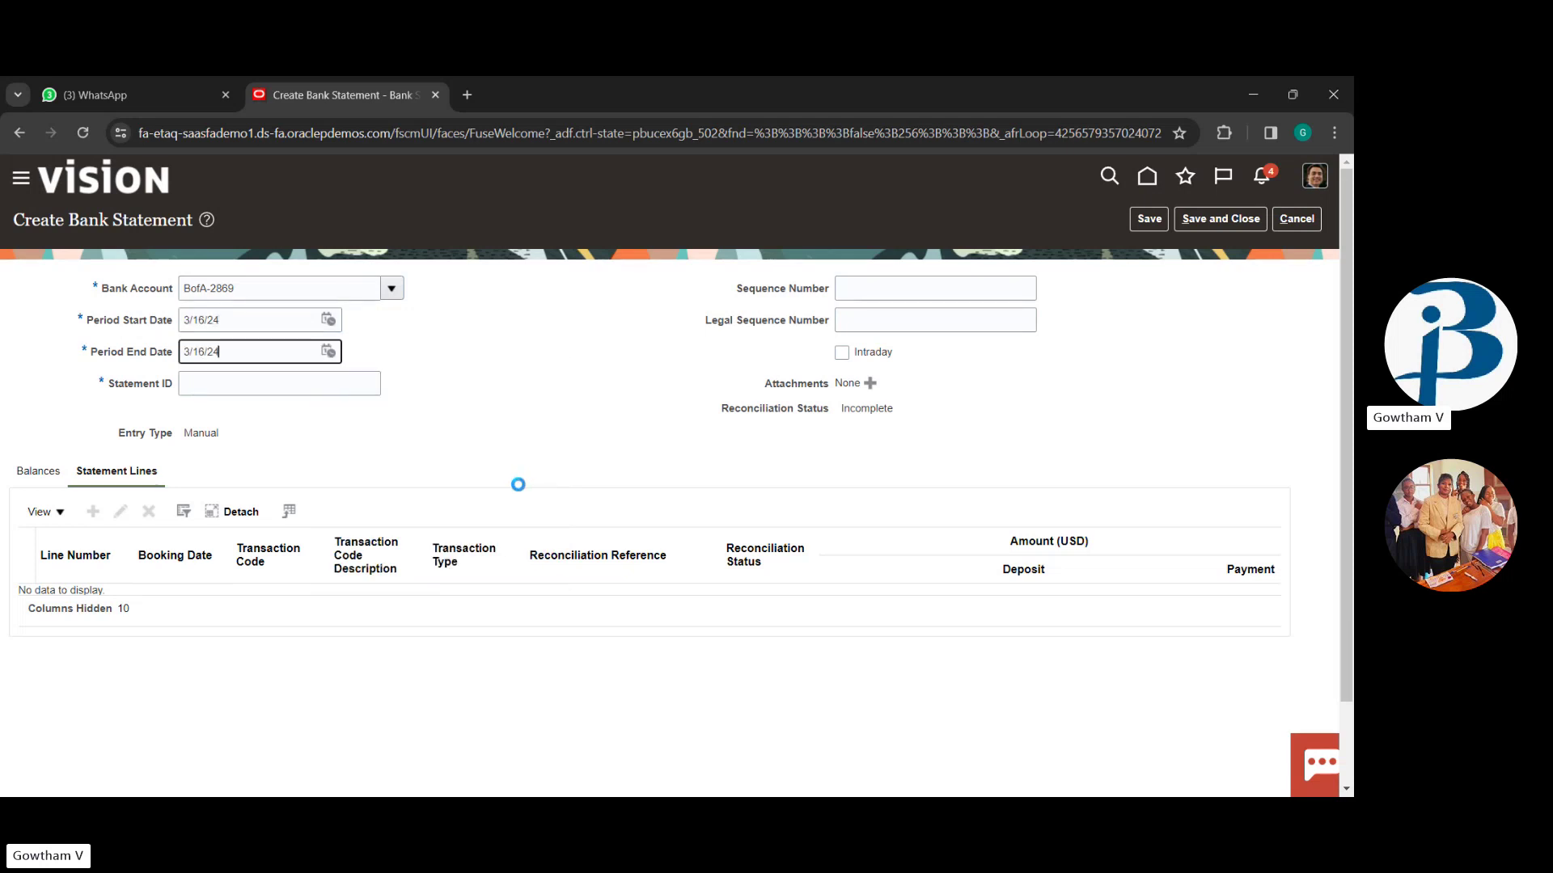
Enter statement ID sre345 and add a new statement line.
click(239, 391)
key(Tab)
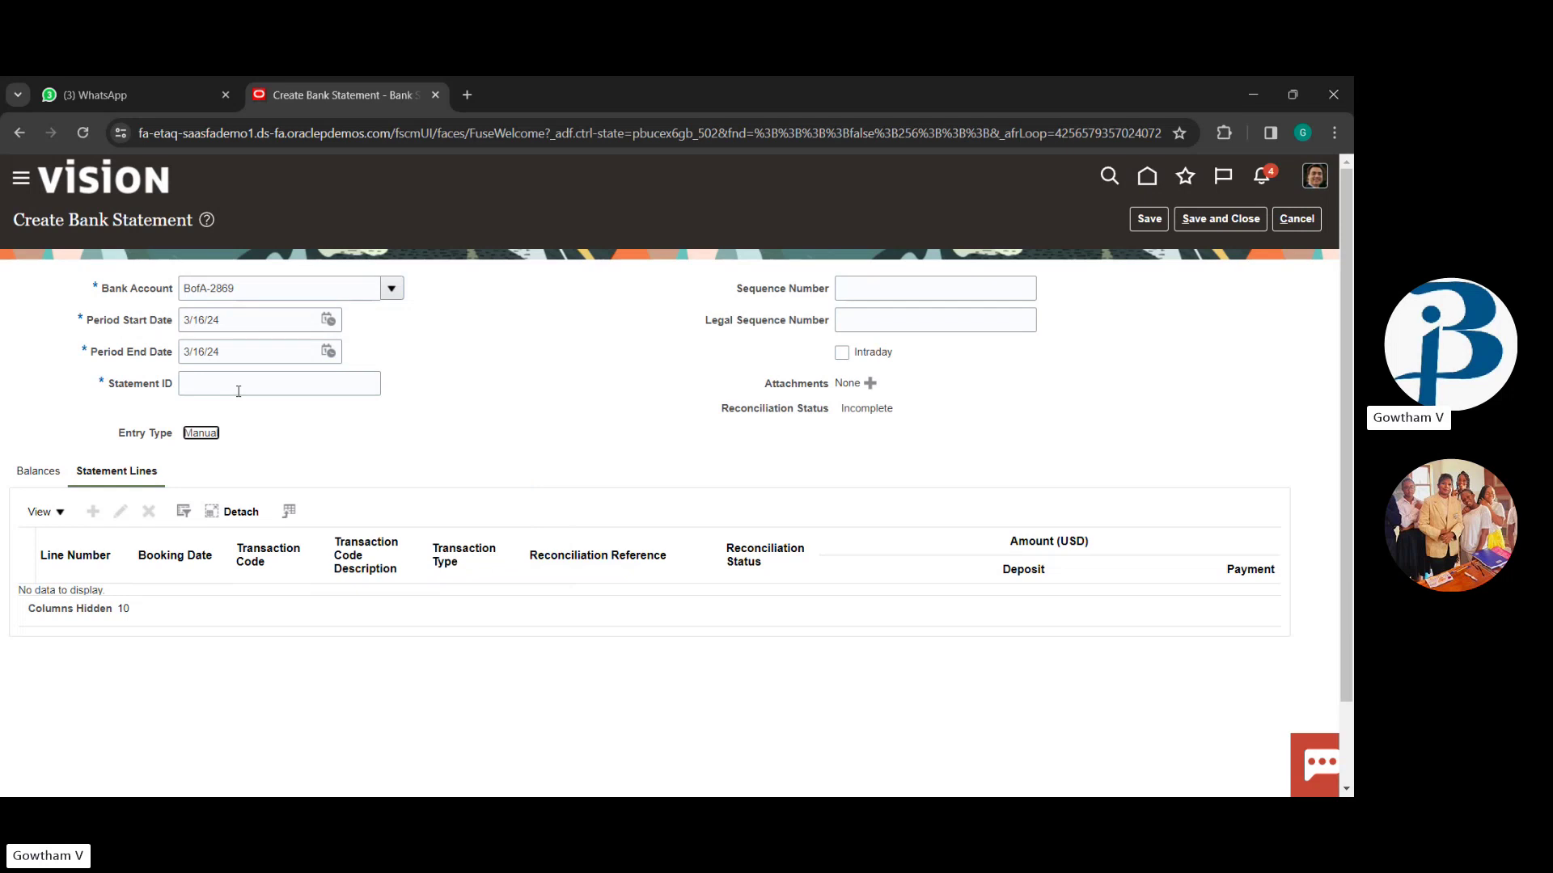
click(320, 392)
text(s)
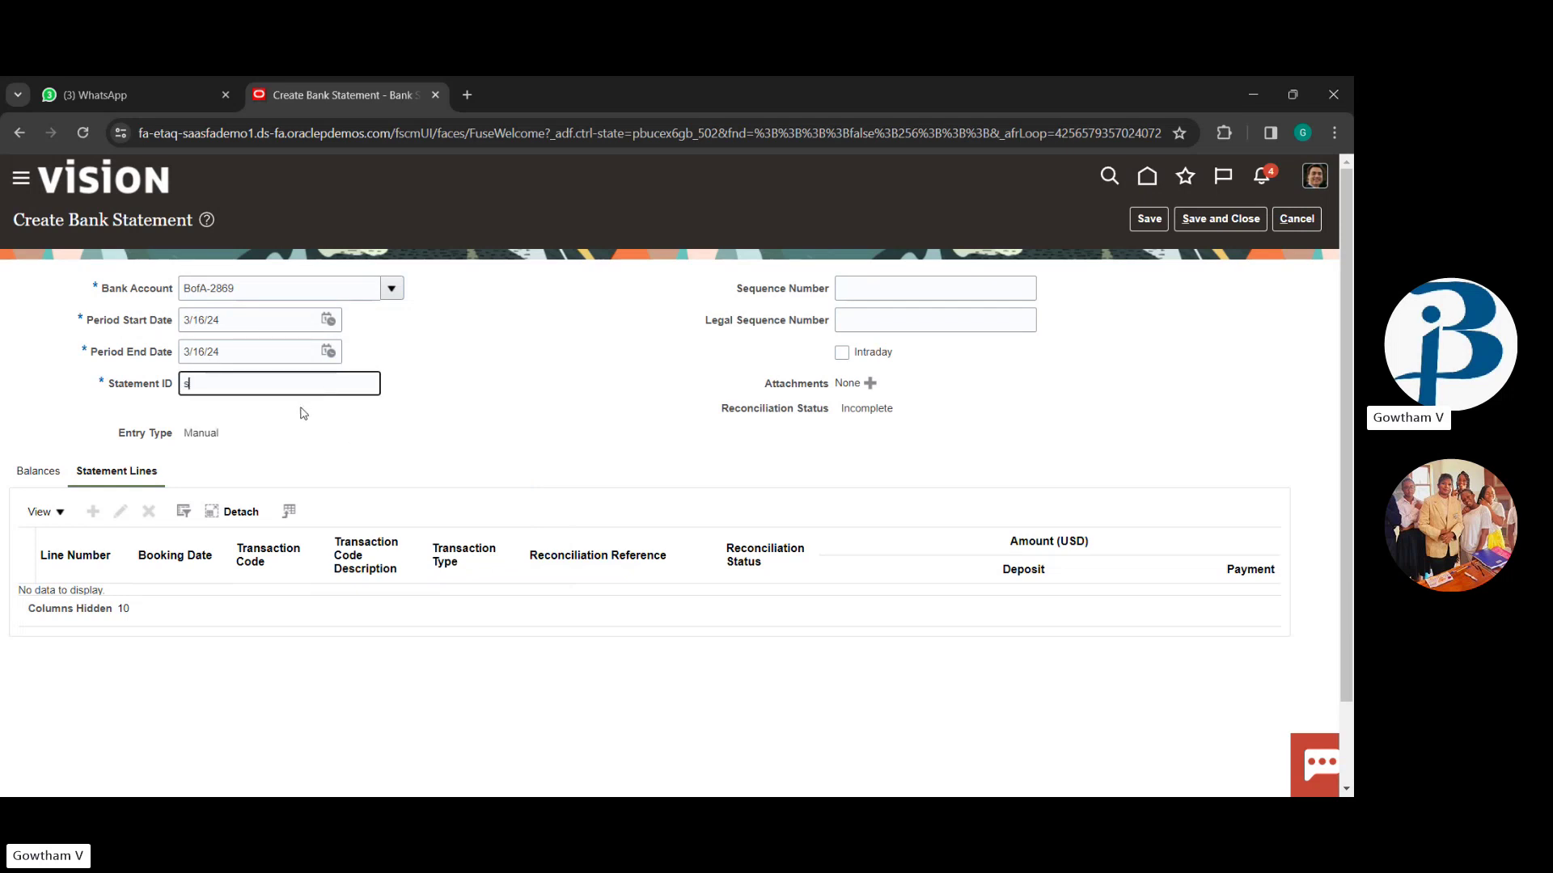
text(re345)
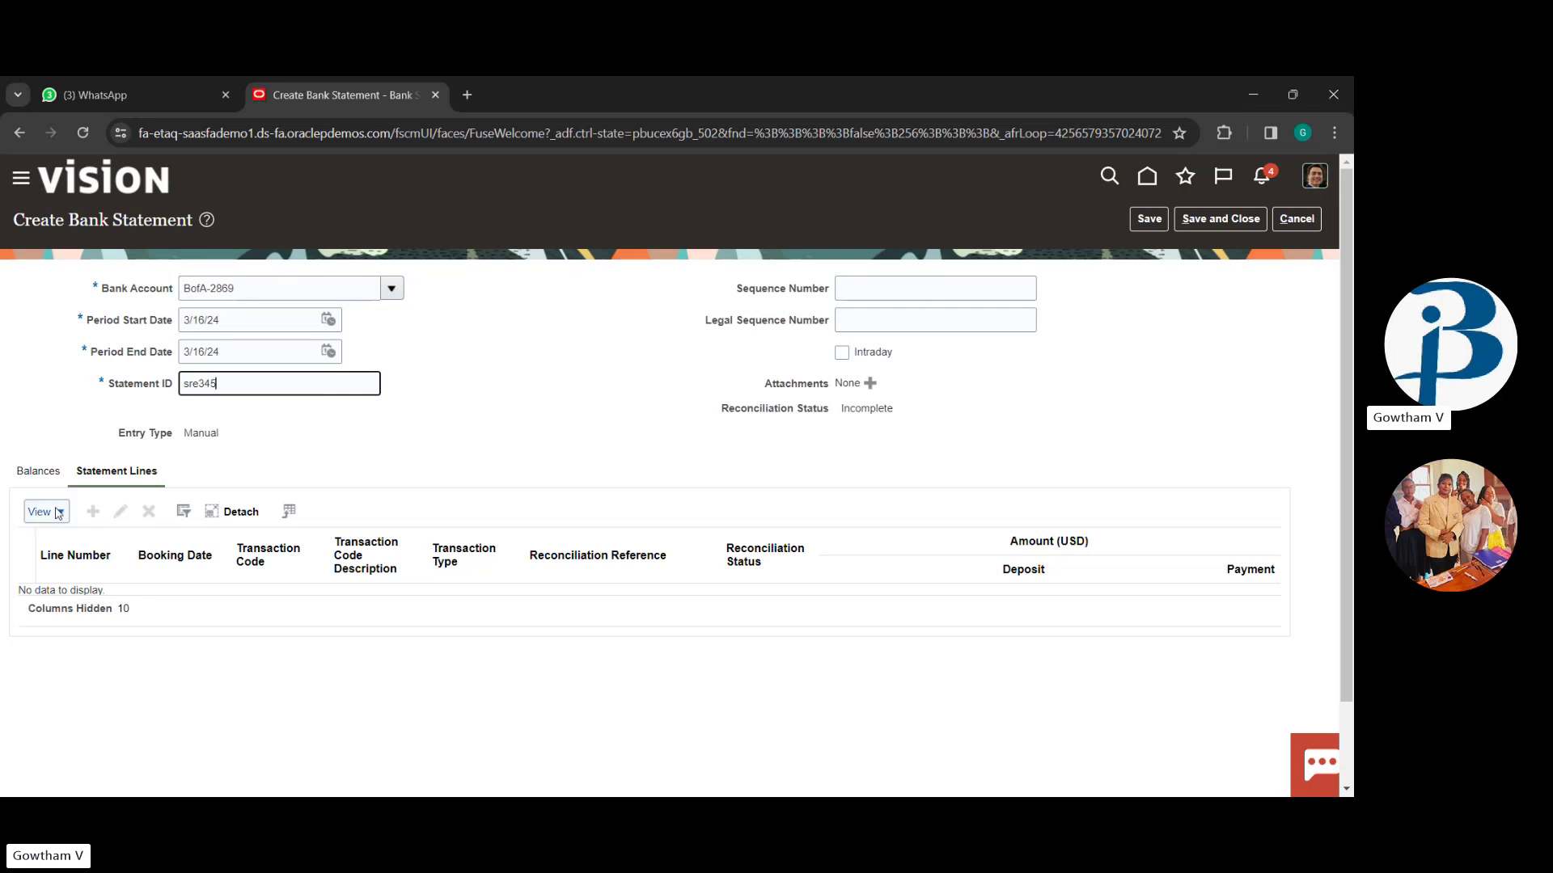
click(37, 490)
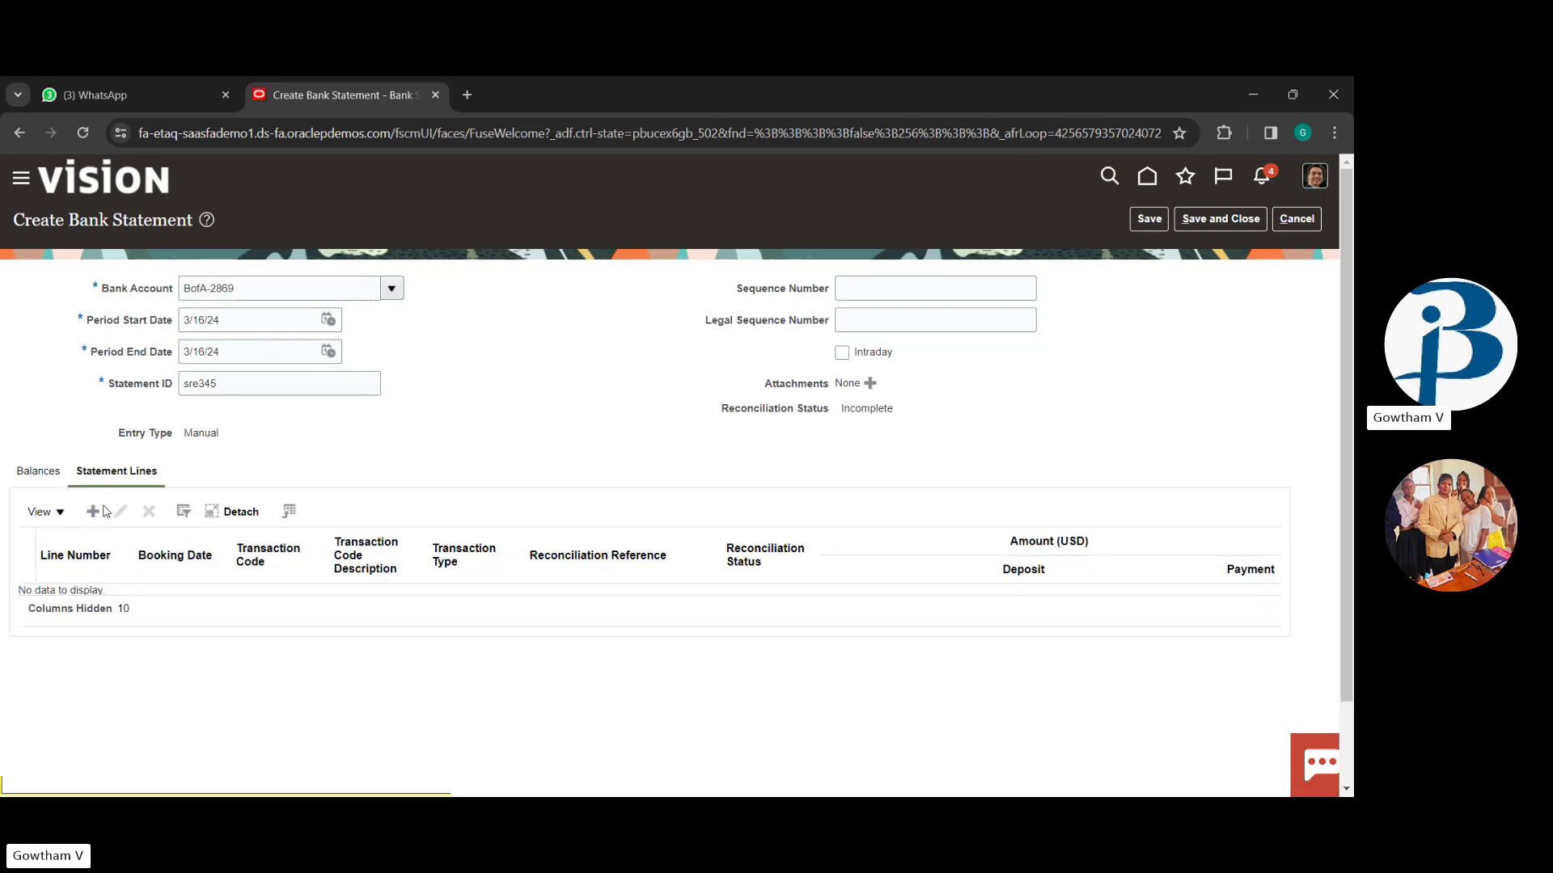
click(98, 512)
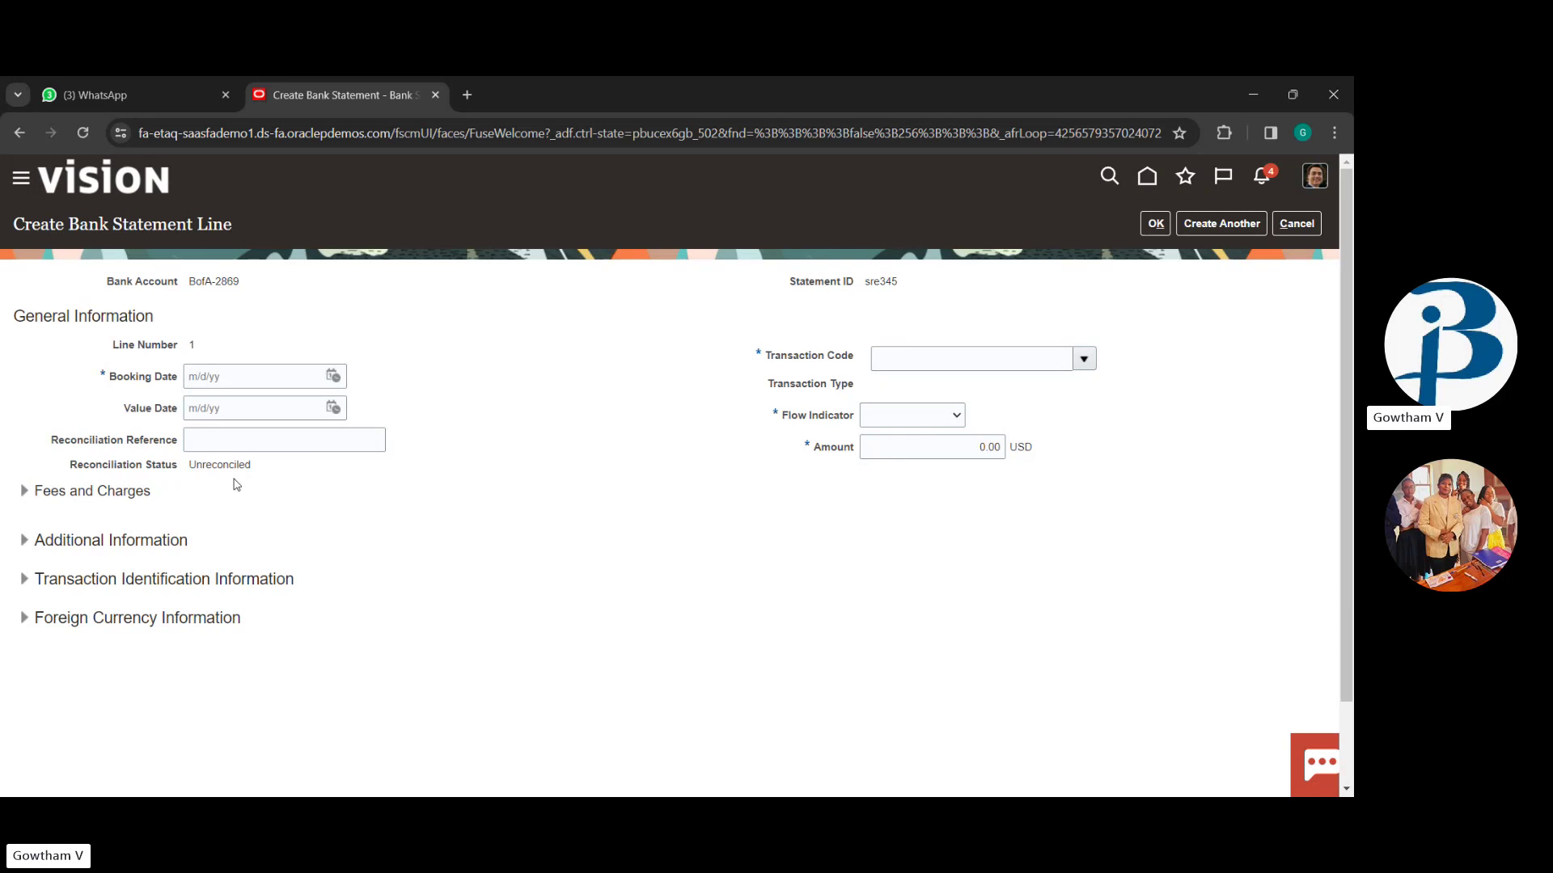
Set line 1's booking and value dates to 3/16/24 with reconciliation reference 8765.
click(332, 376)
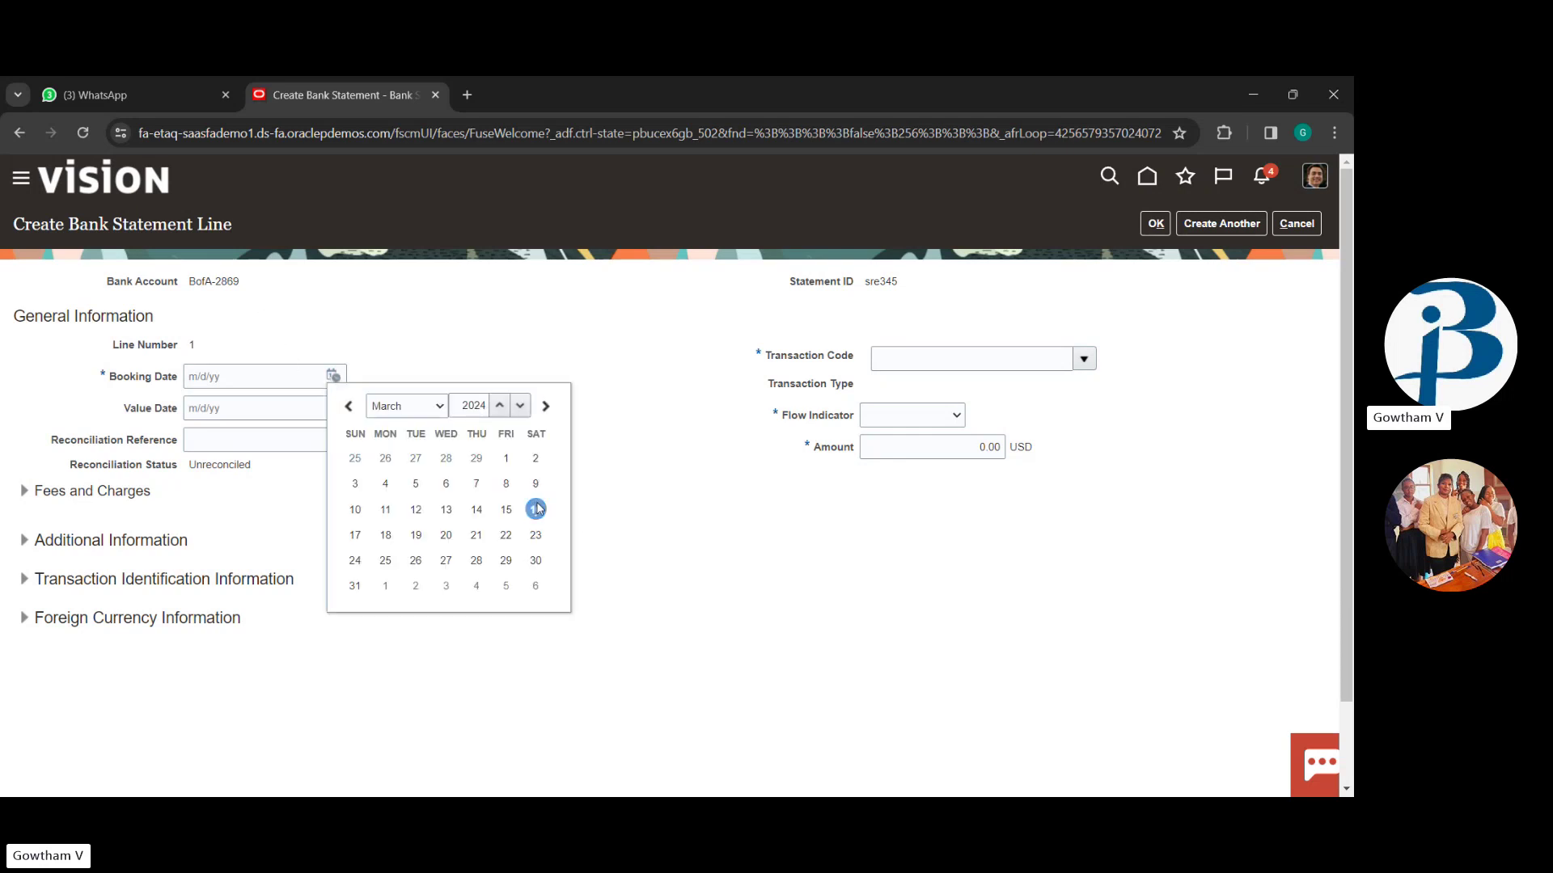
click(535, 509)
click(333, 409)
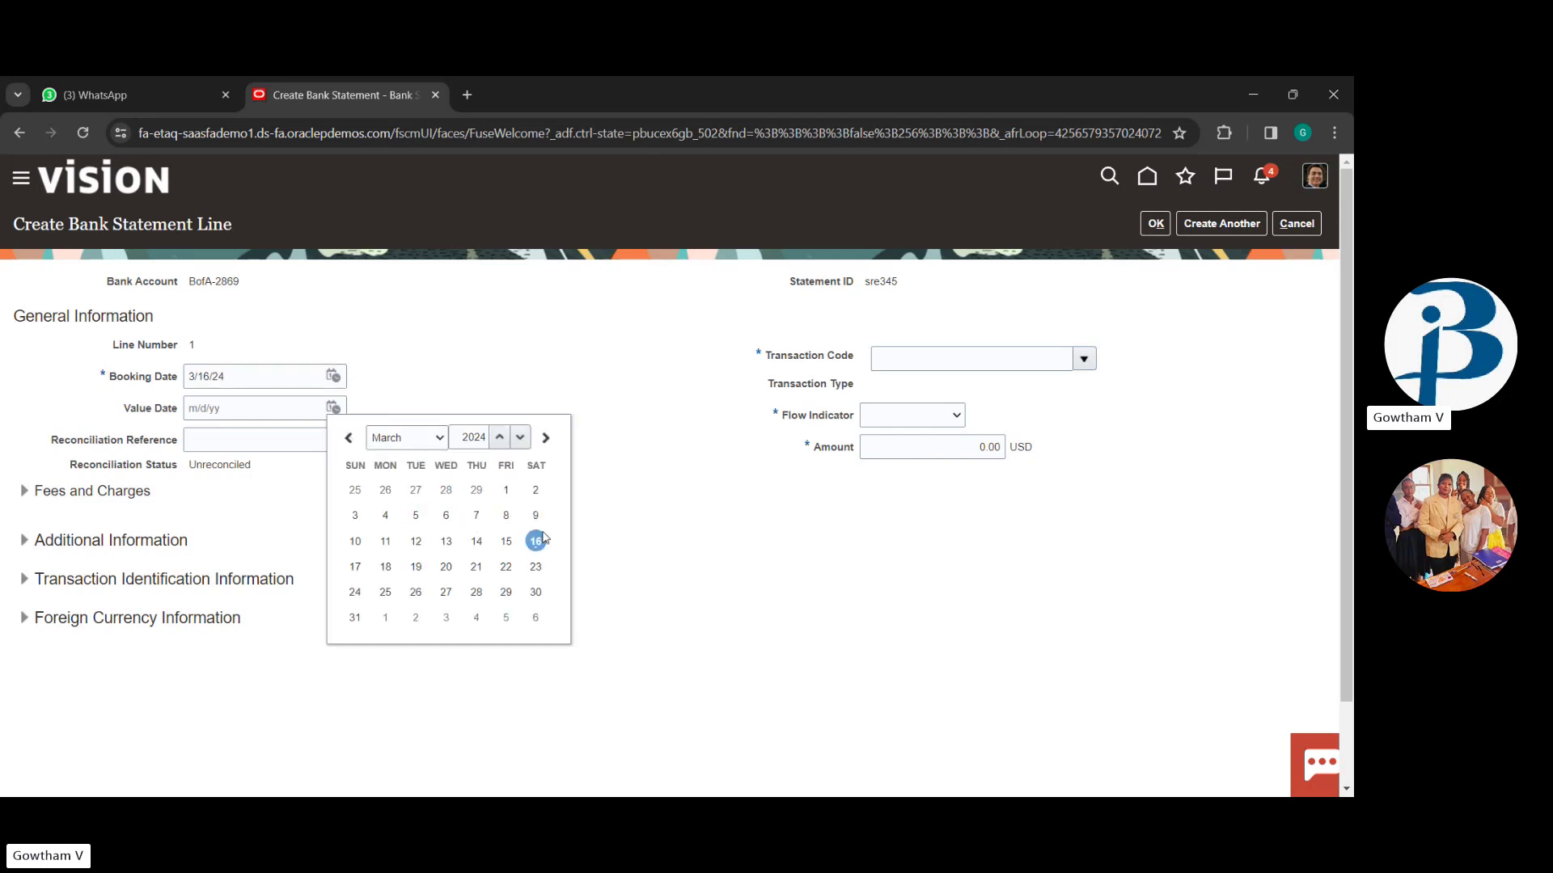
click(536, 541)
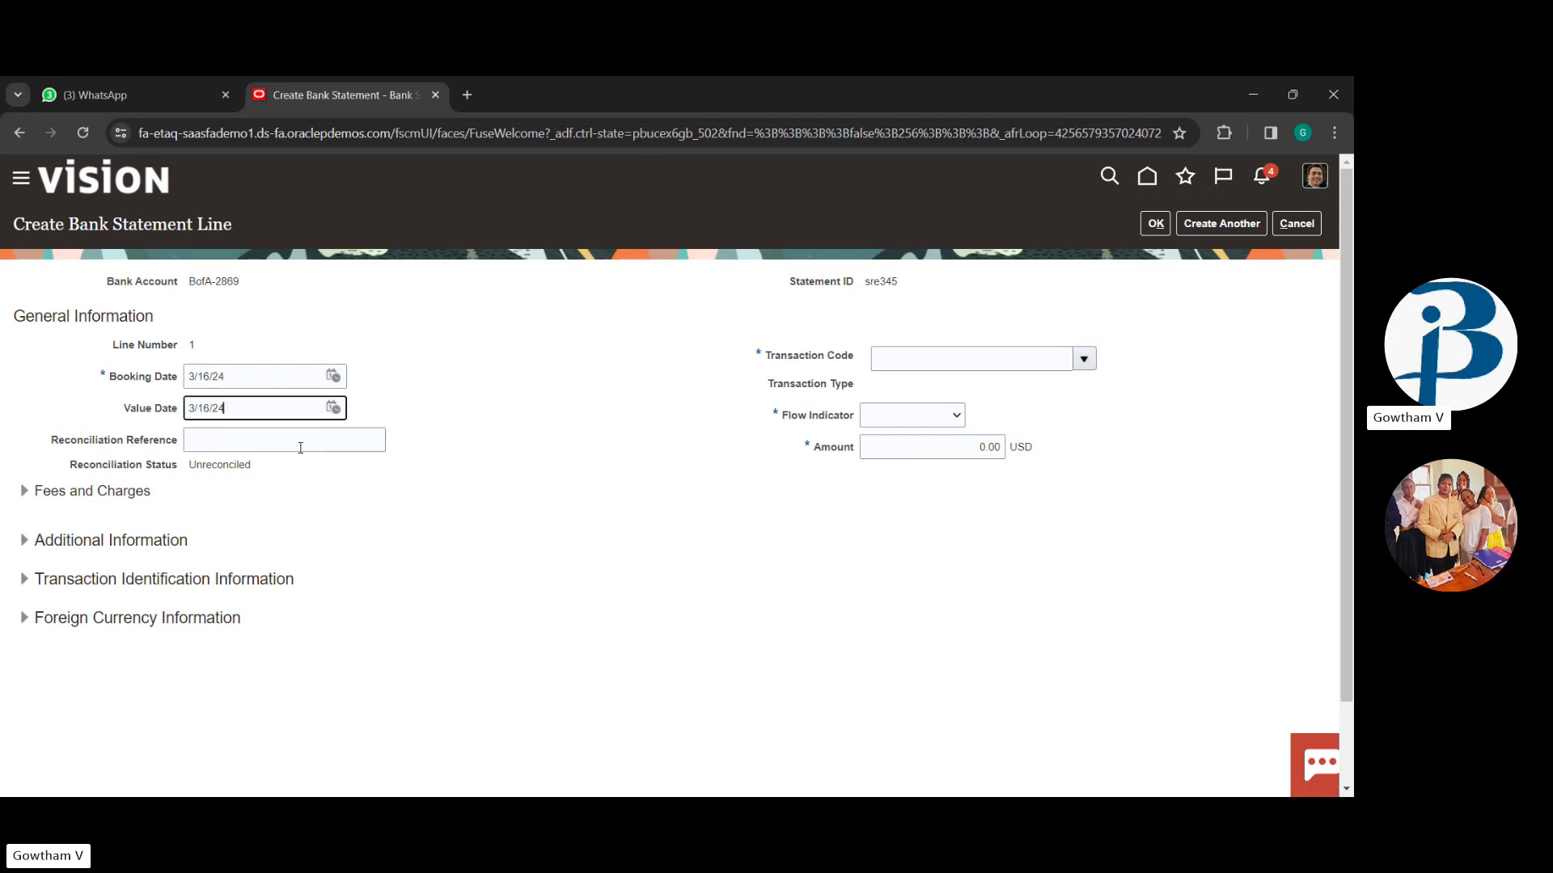
click(241, 437)
text(a)
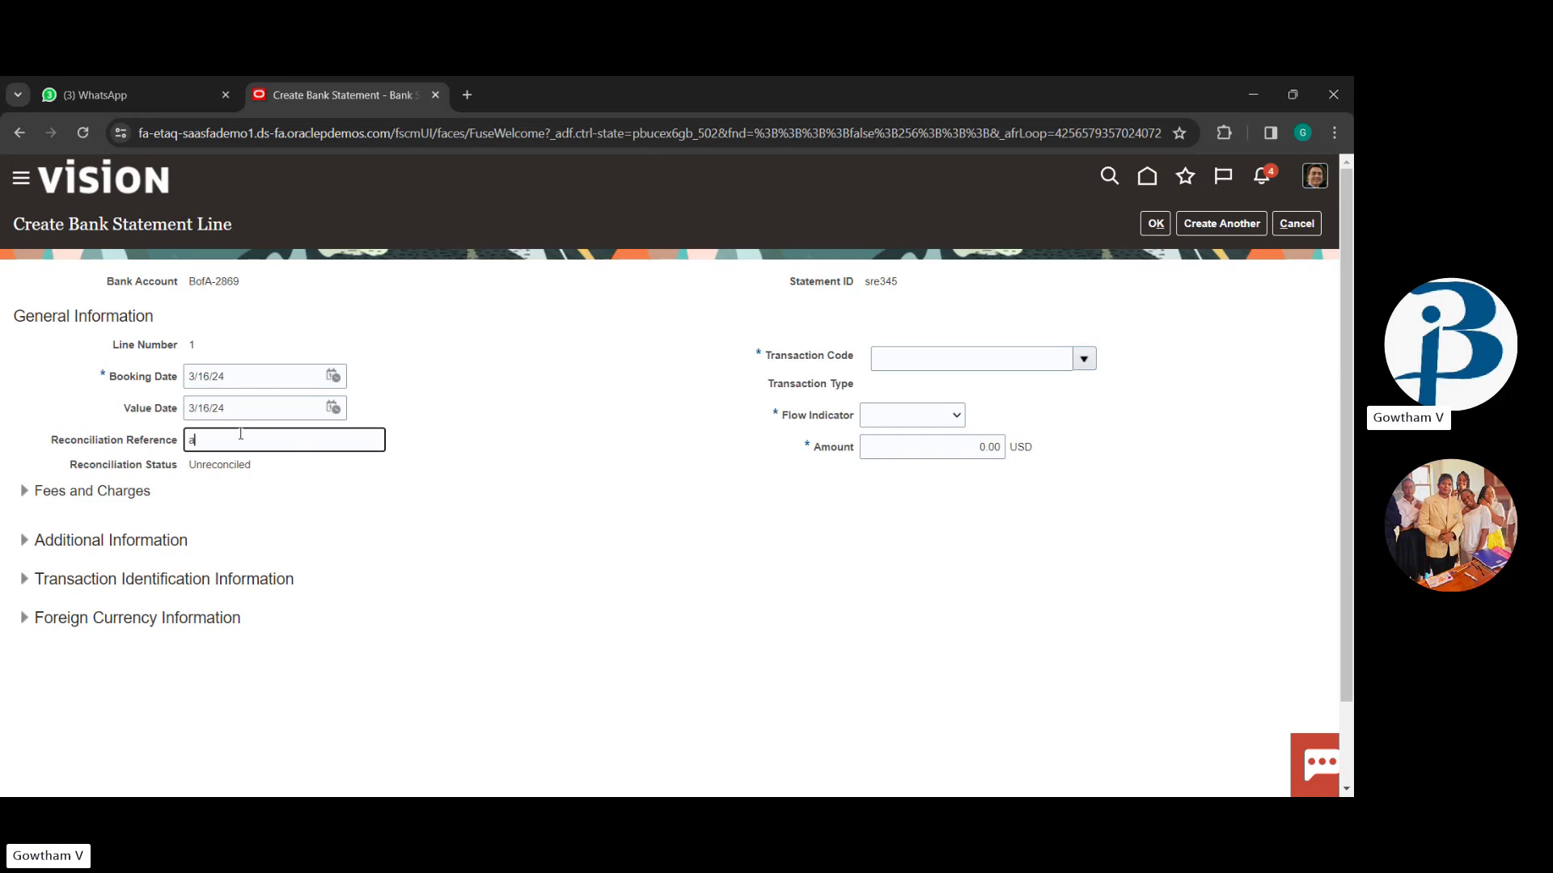
text(dl)
key(BackSpace)
text(8765)
Choose transaction code 01, enter 20,000.00, save the line, and start line 2.
click(1085, 361)
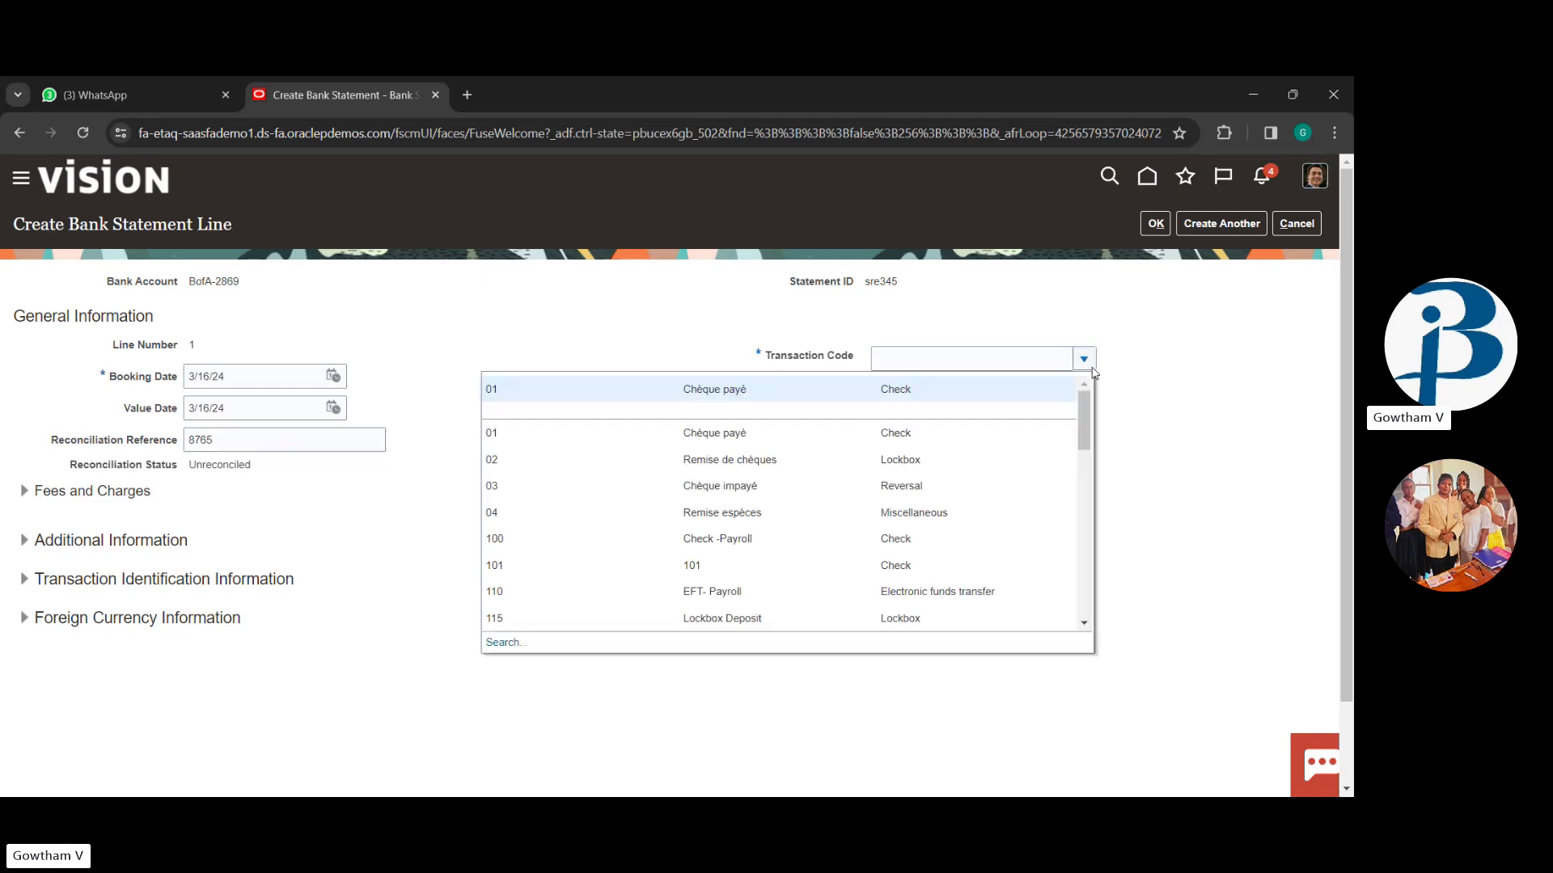
click(764, 401)
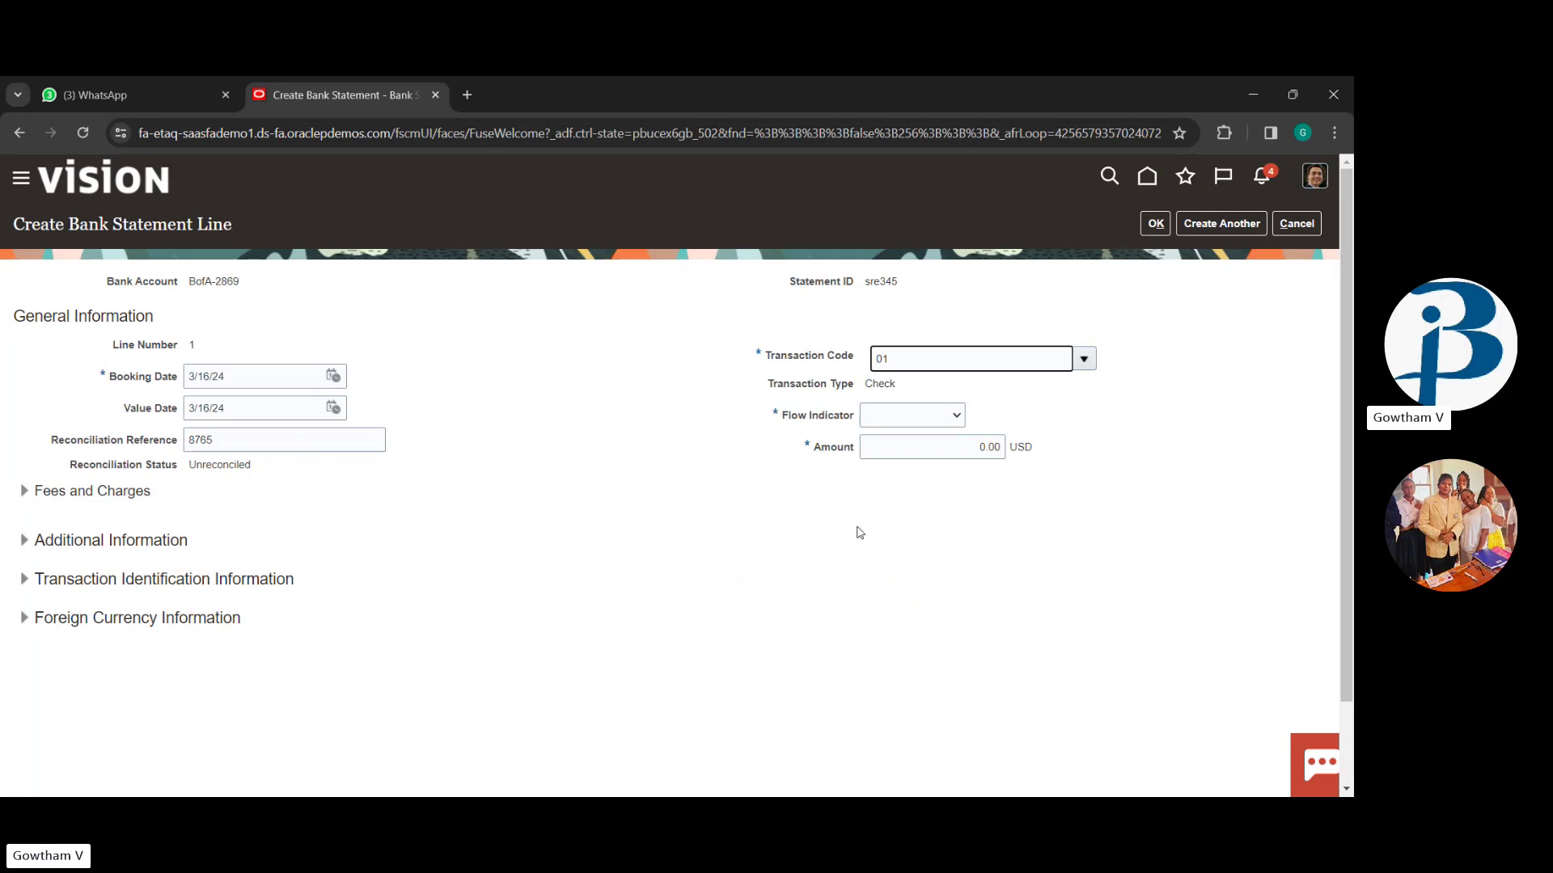
click(925, 450)
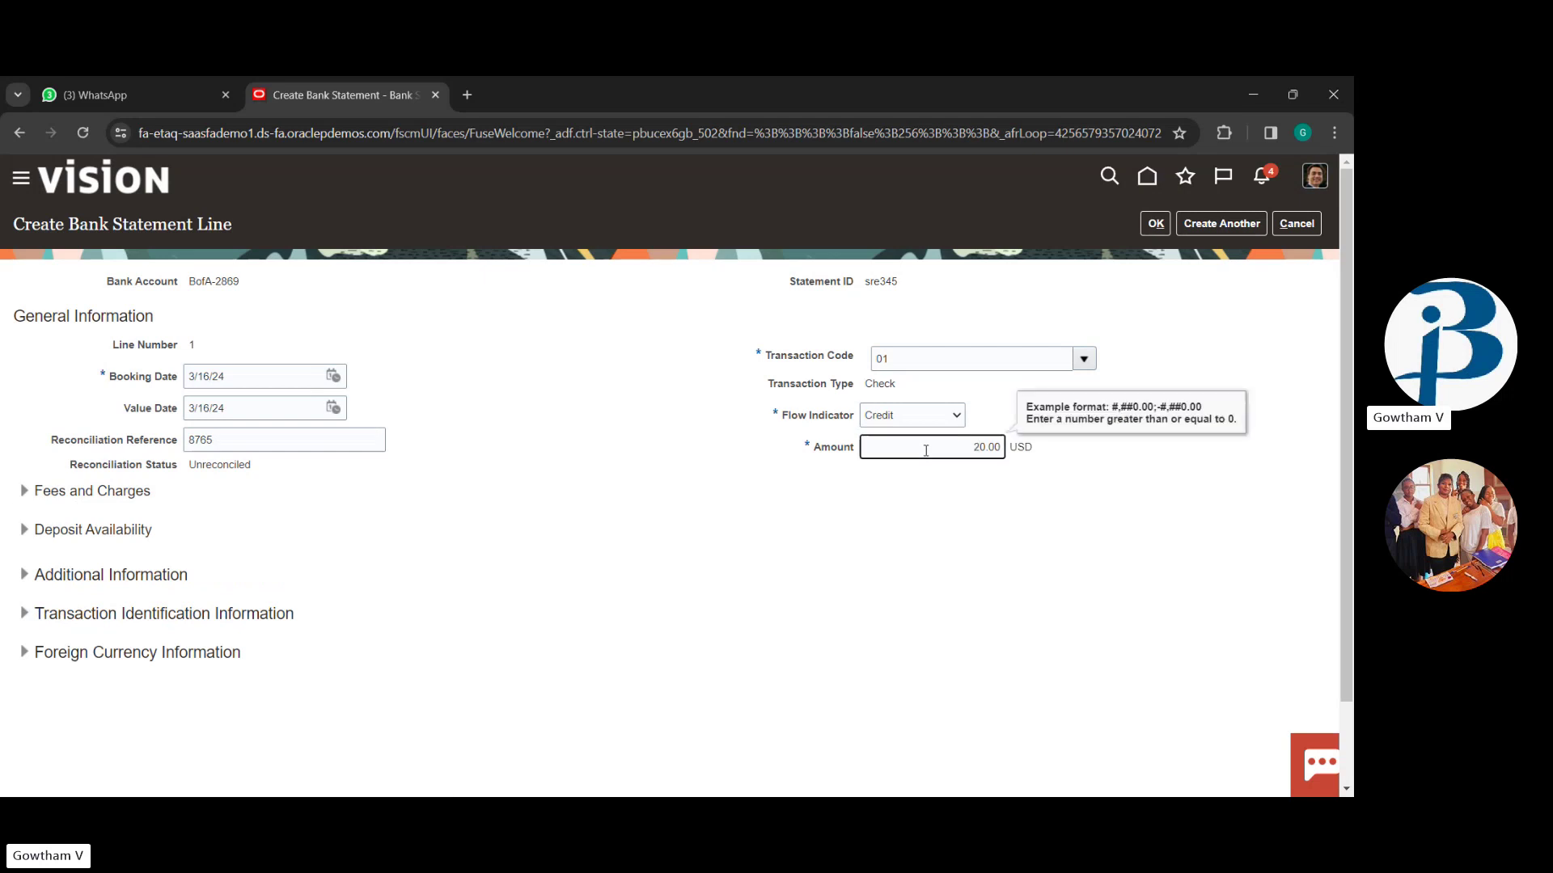
click(904, 572)
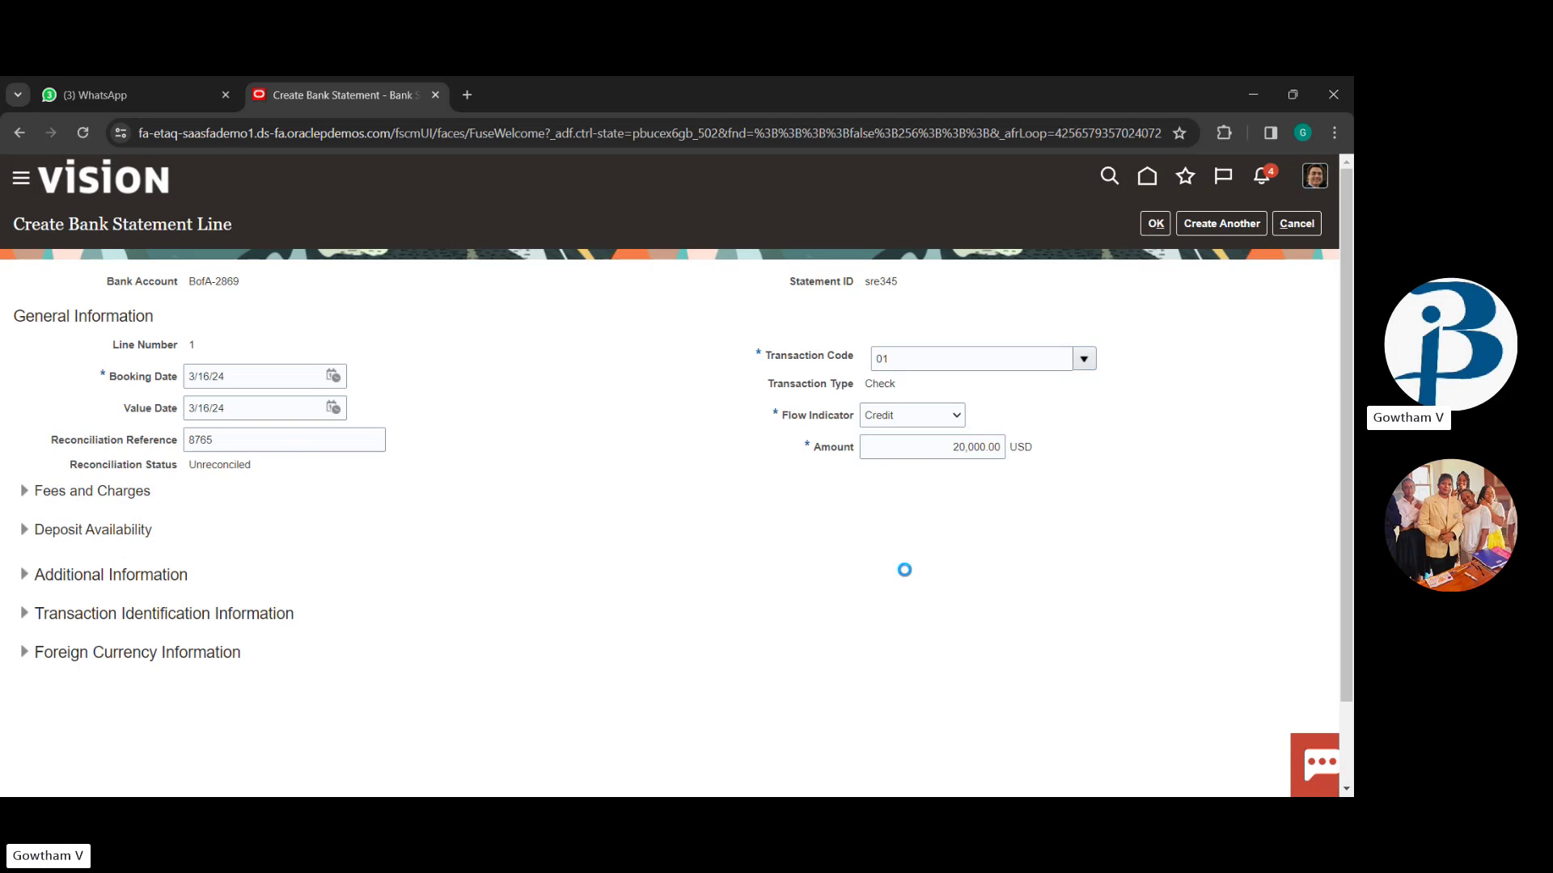
click(1156, 224)
click(92, 511)
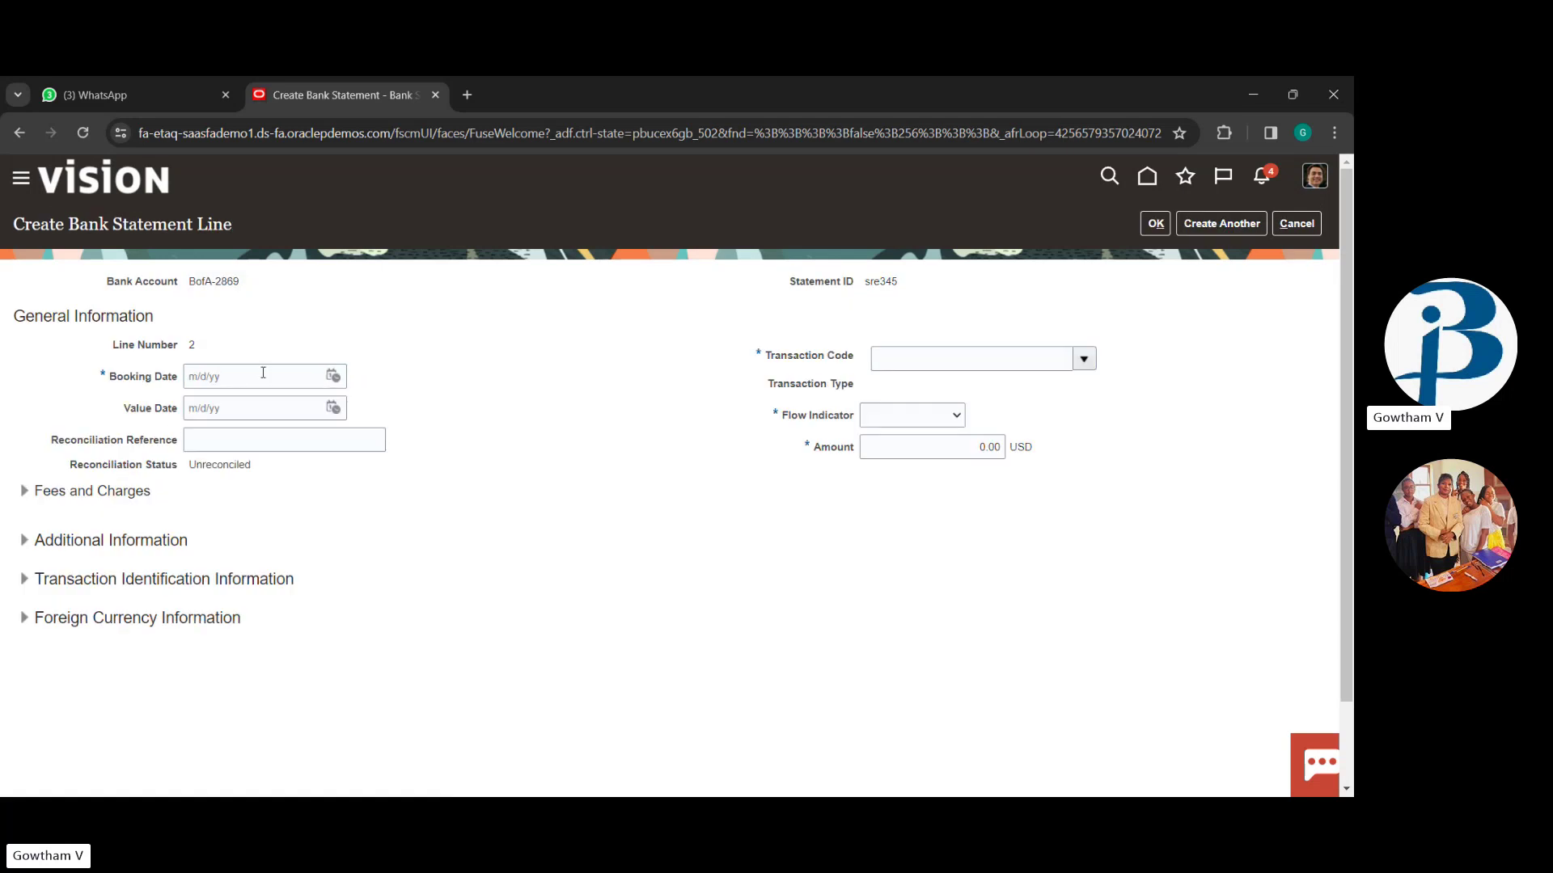
Set line 2's booking and value dates to 3/16/24.
click(263, 373)
click(332, 376)
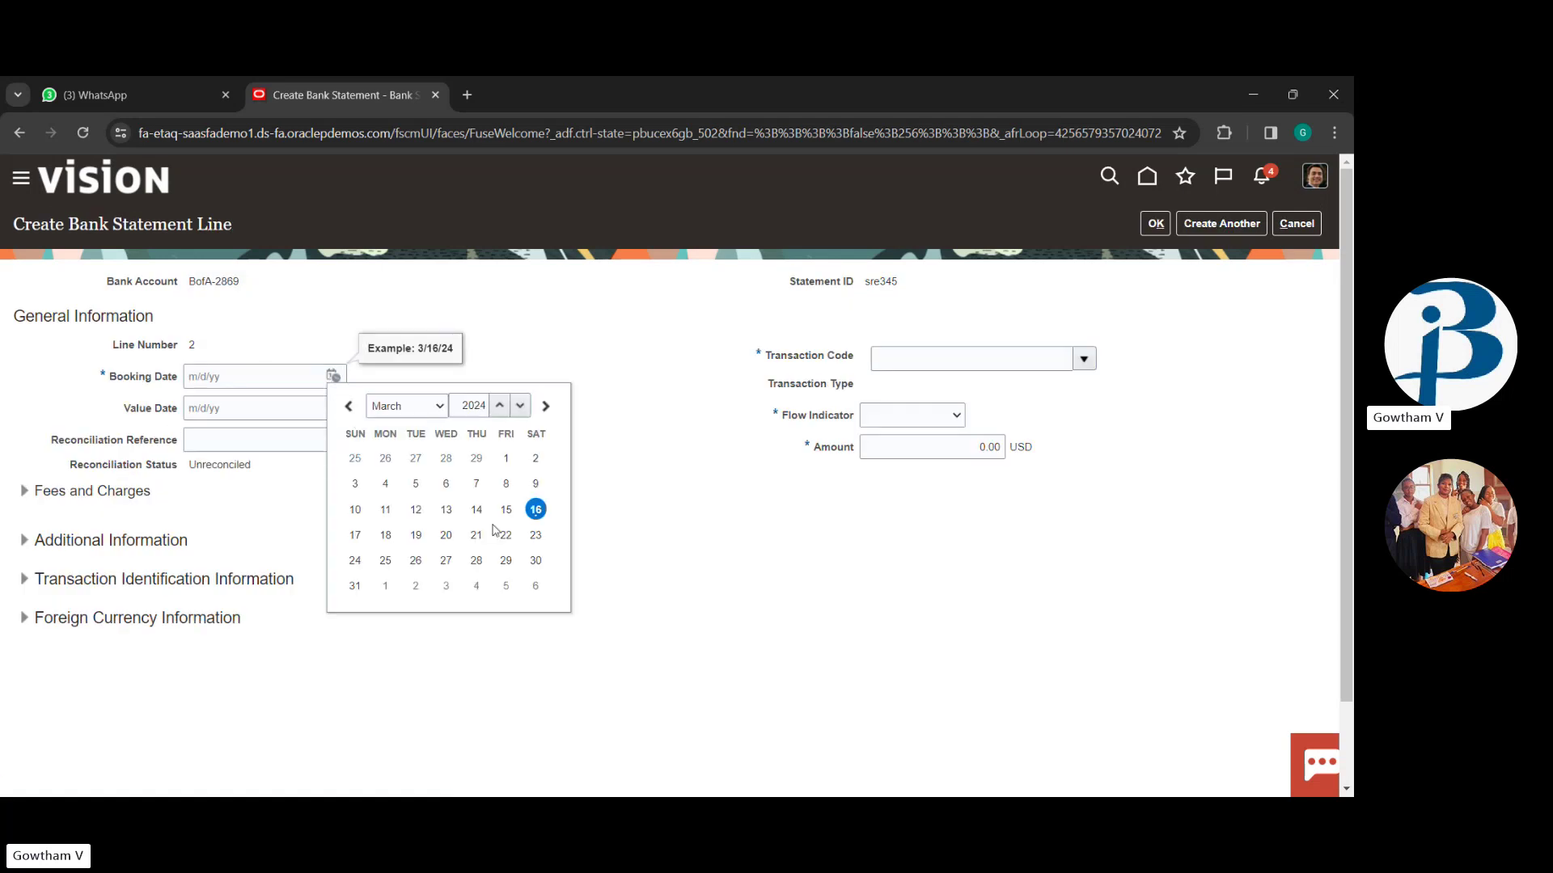
click(535, 510)
click(333, 407)
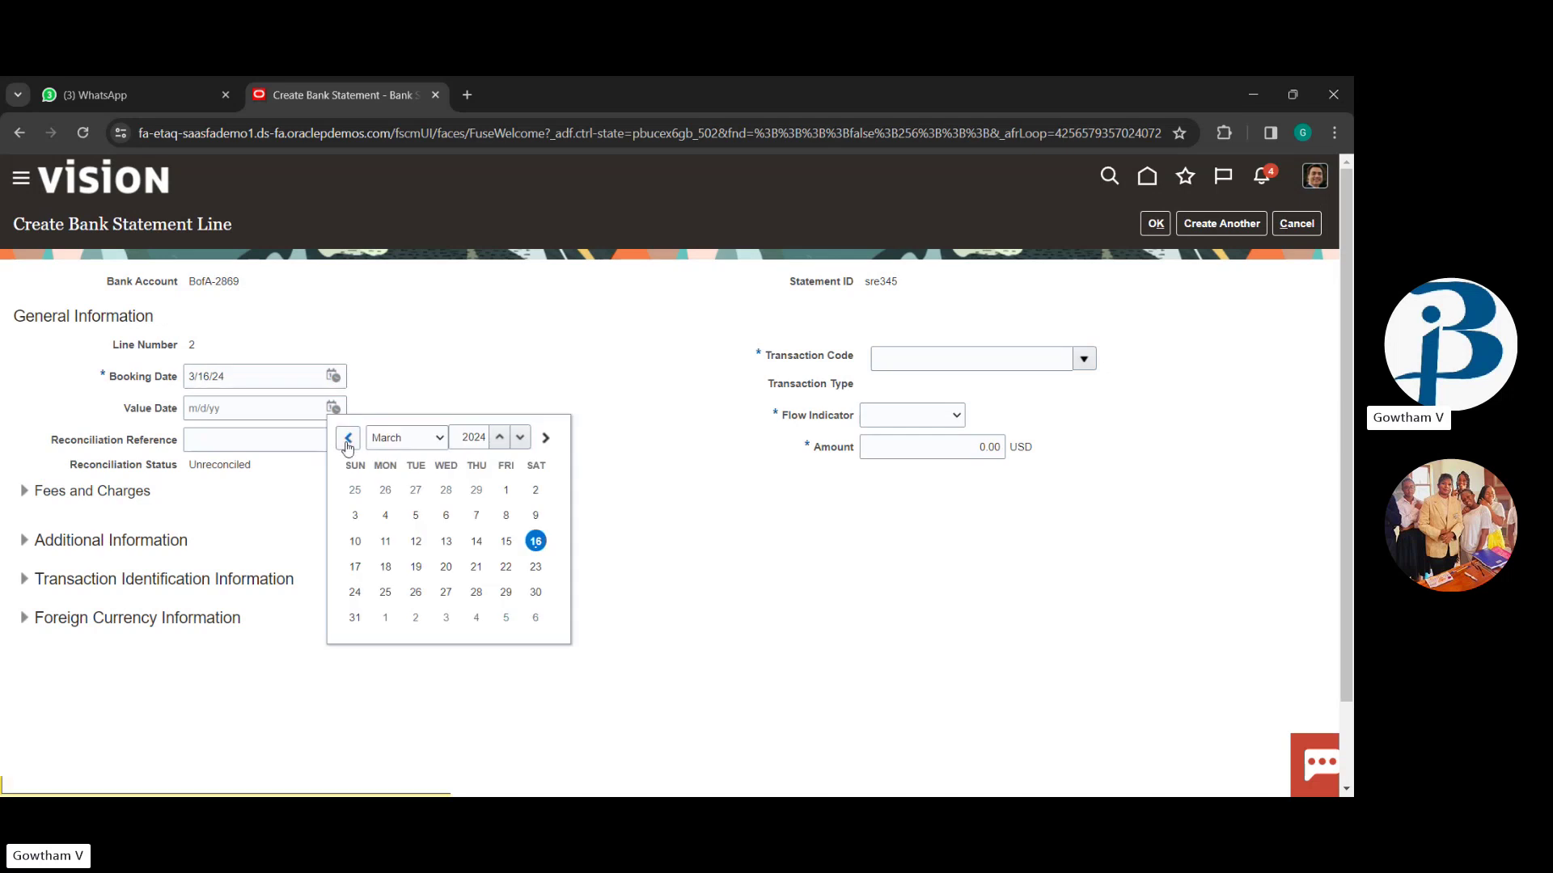
click(536, 542)
click(352, 441)
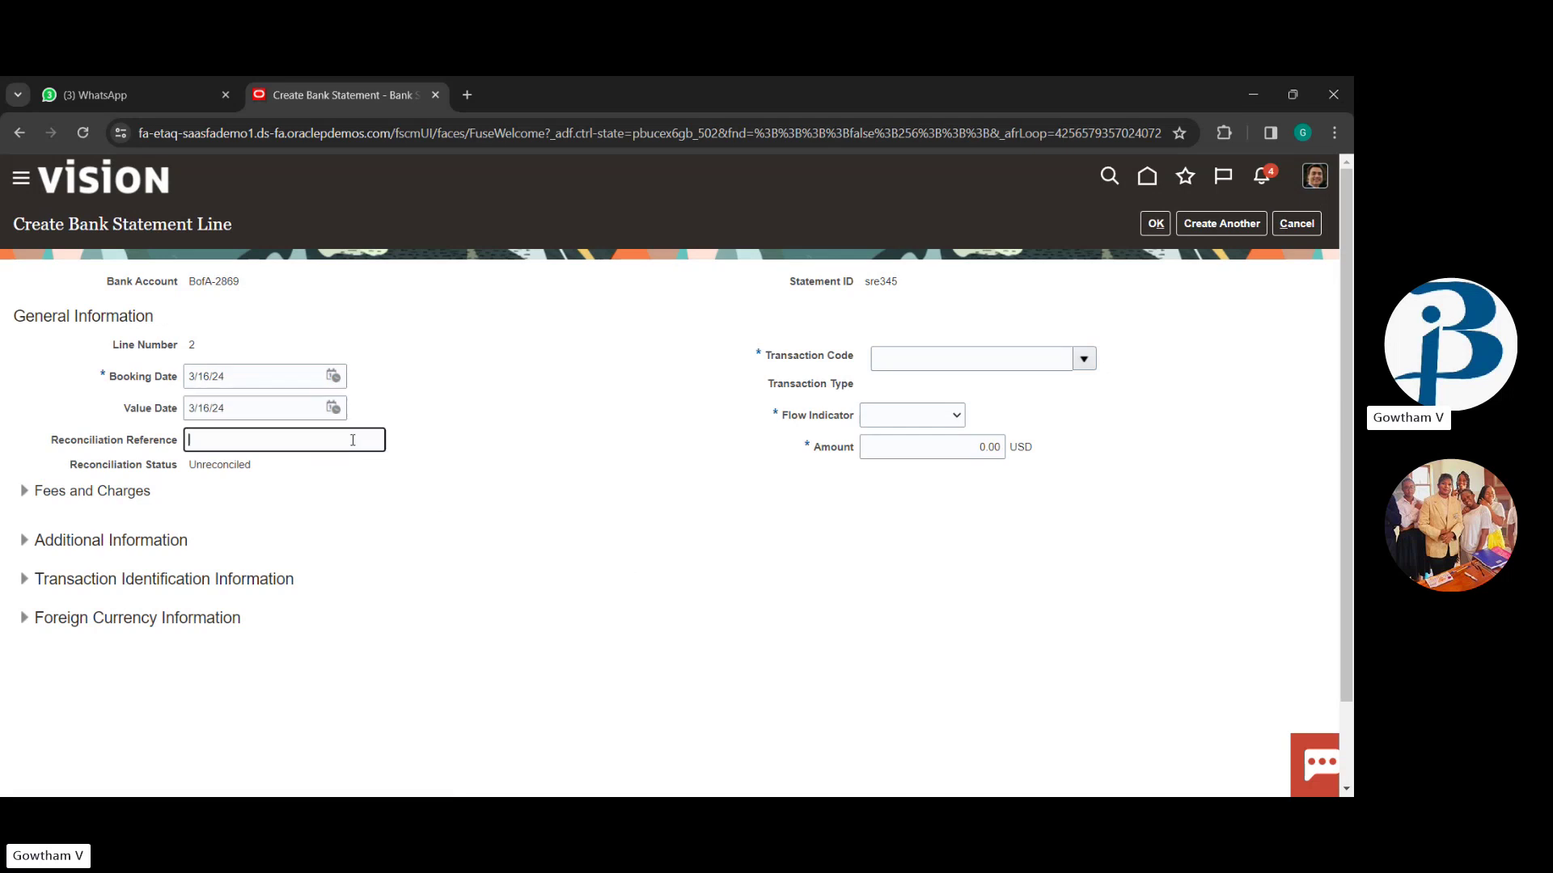
Choose transaction code 01 with flow indicator Debit, and copy the page URL.
click(1084, 358)
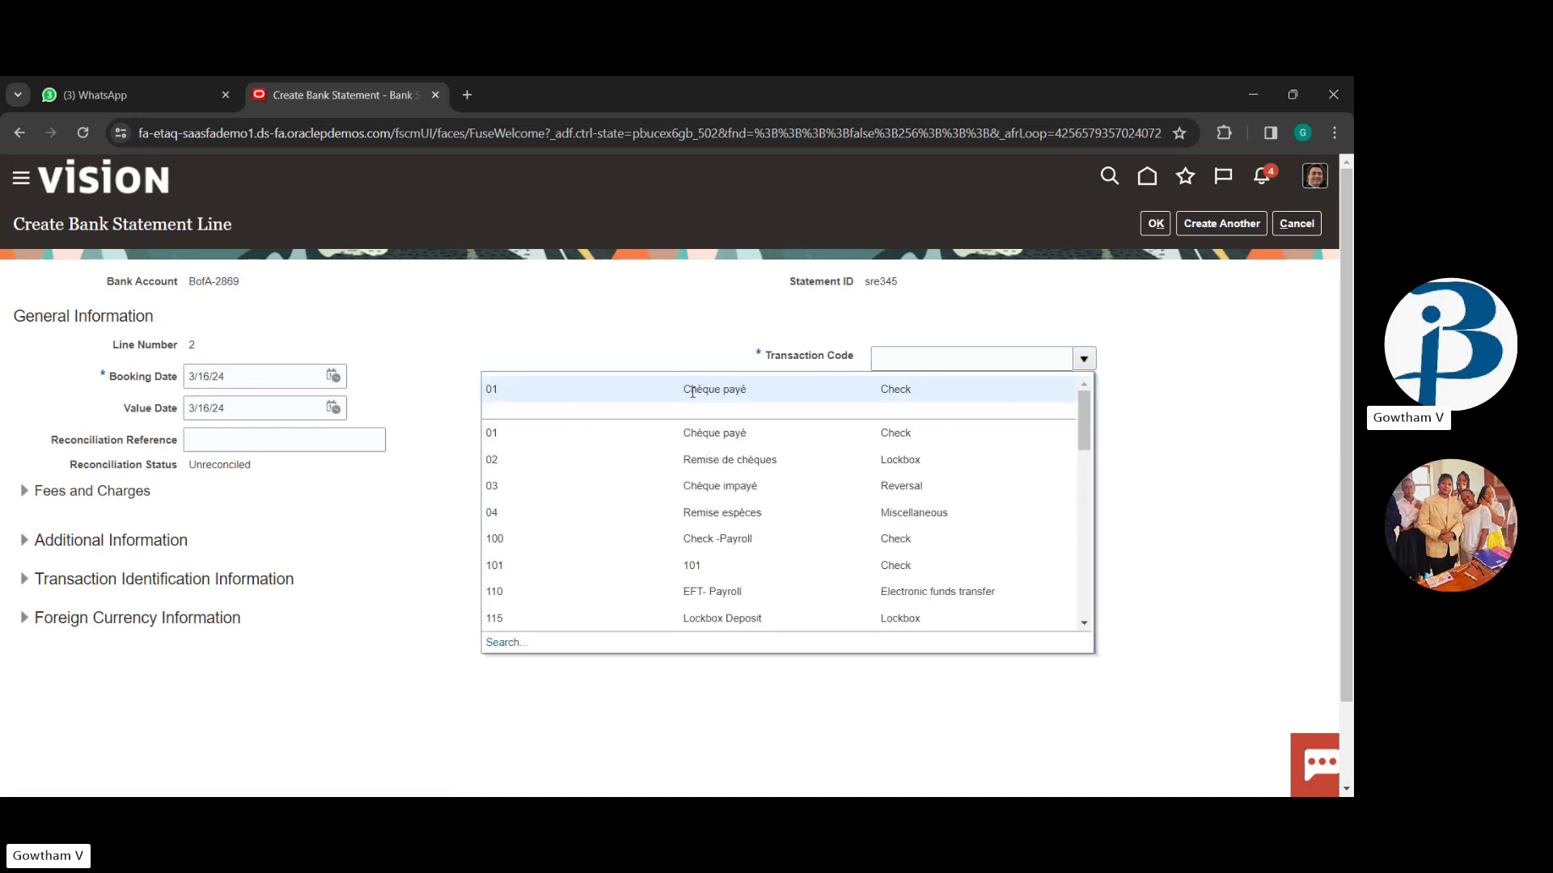
click(717, 393)
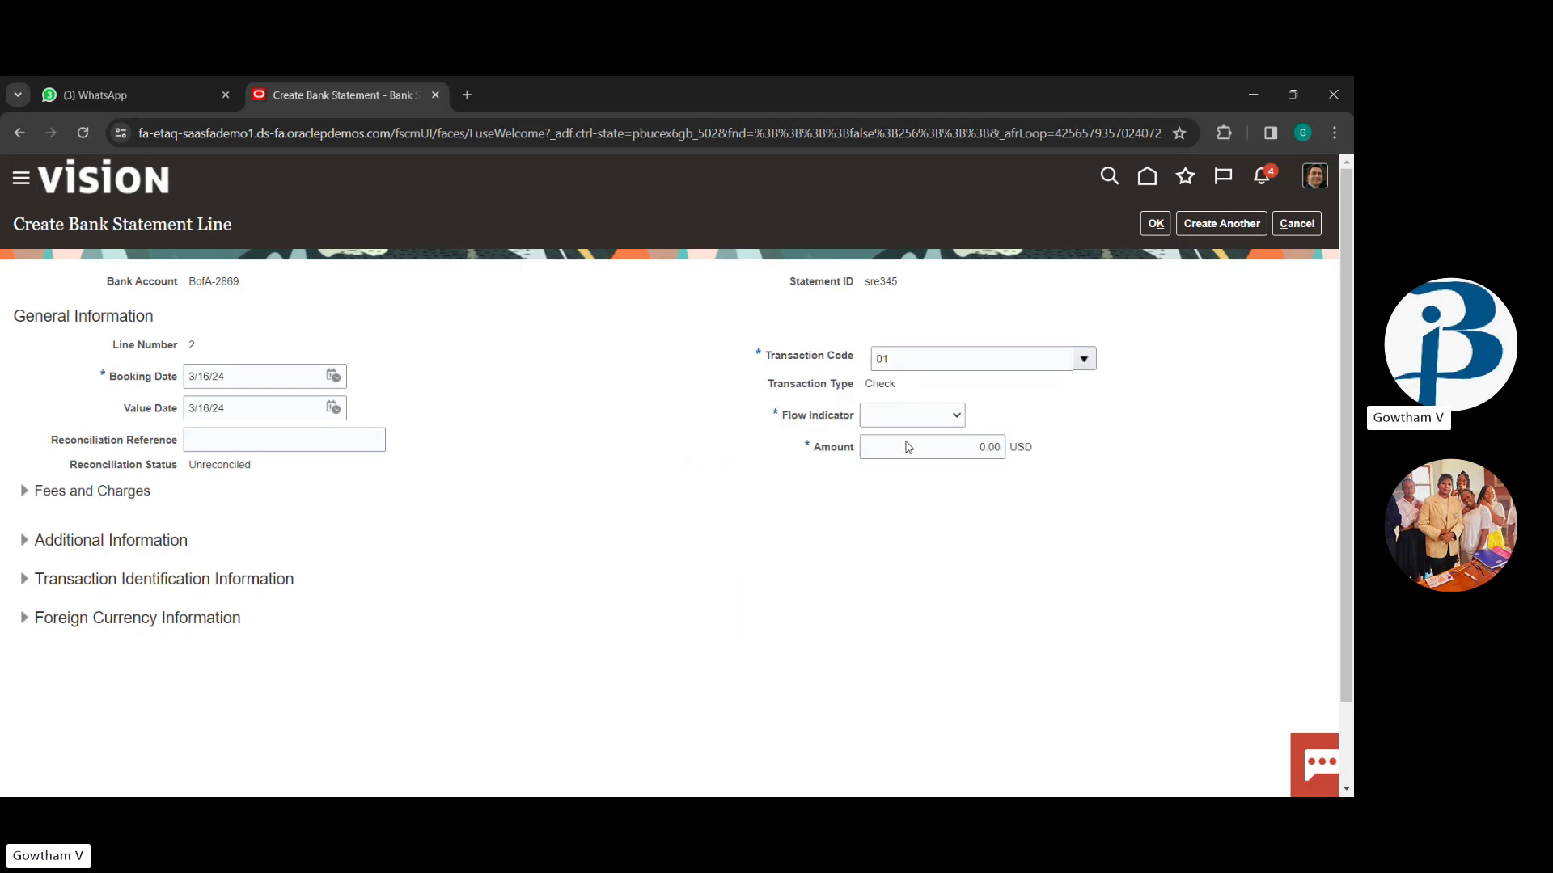
click(911, 414)
click(912, 431)
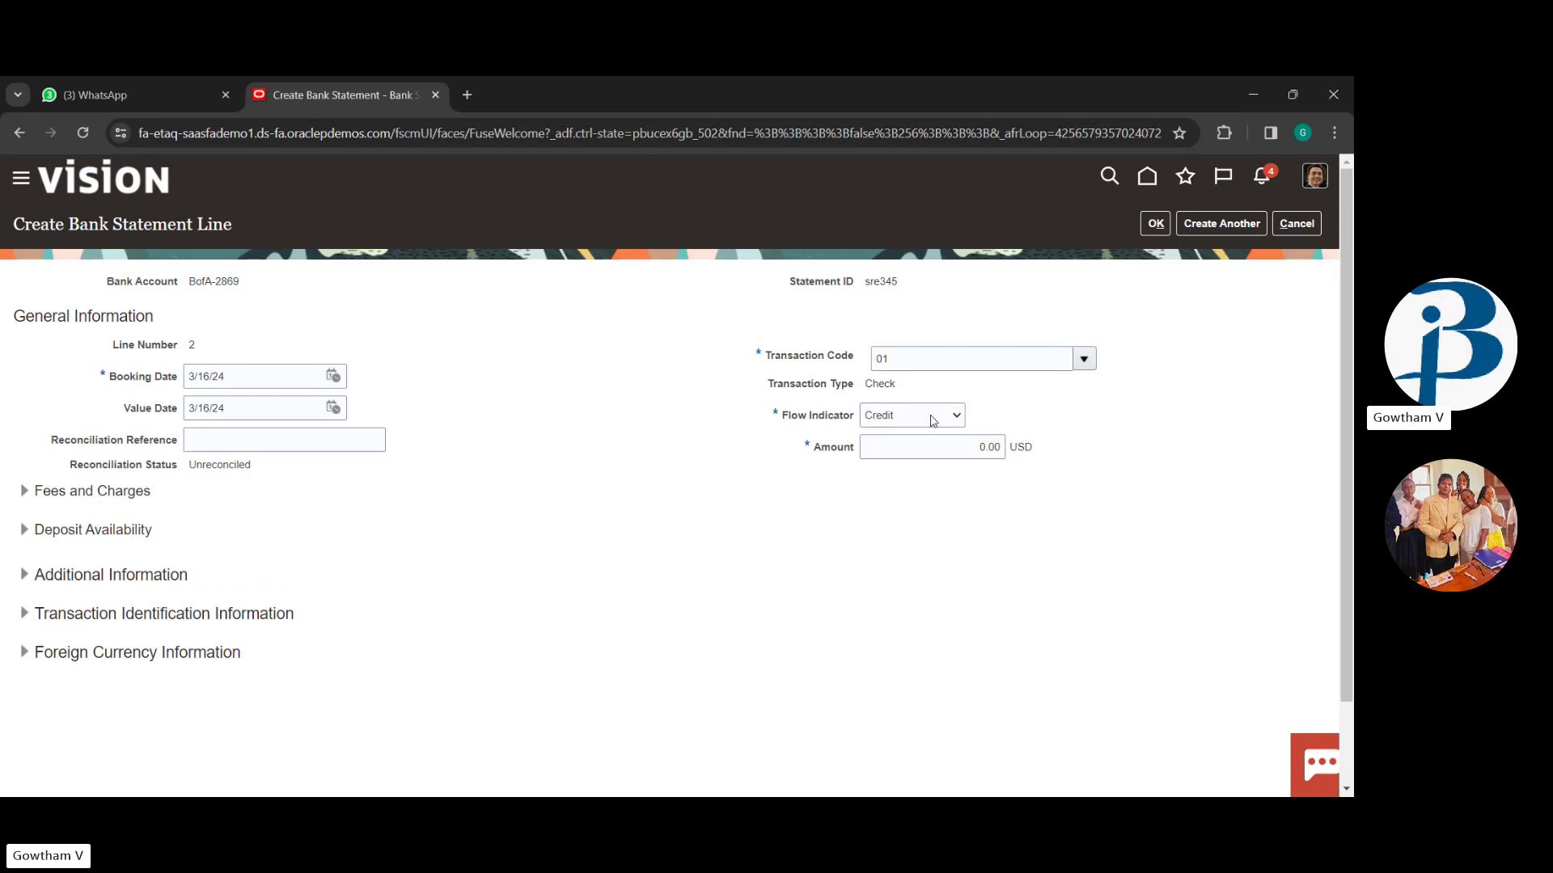
click(928, 451)
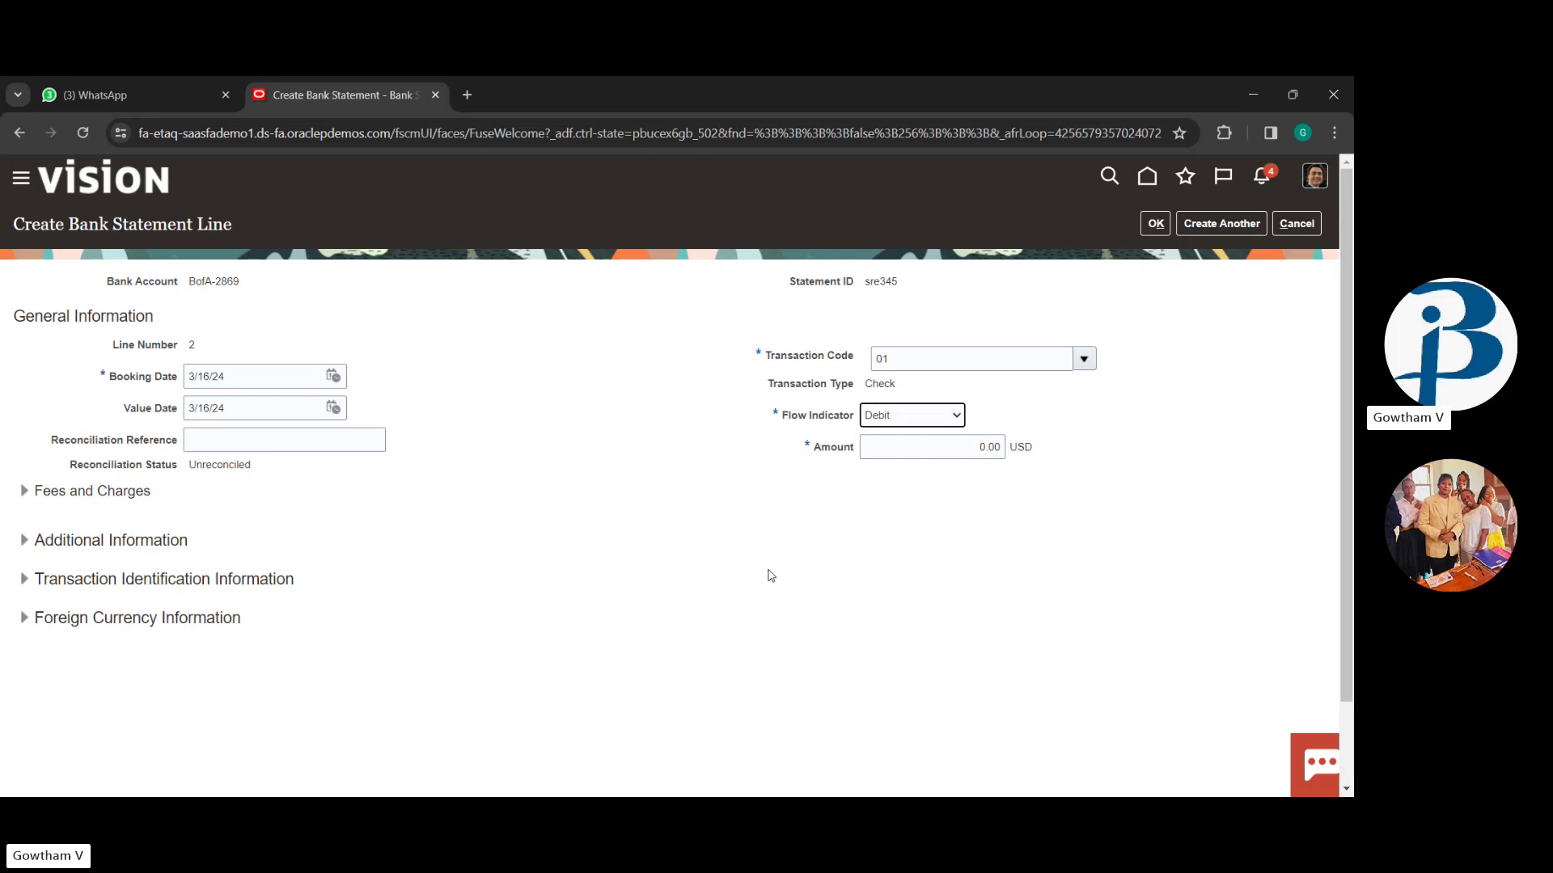
click(705, 132)
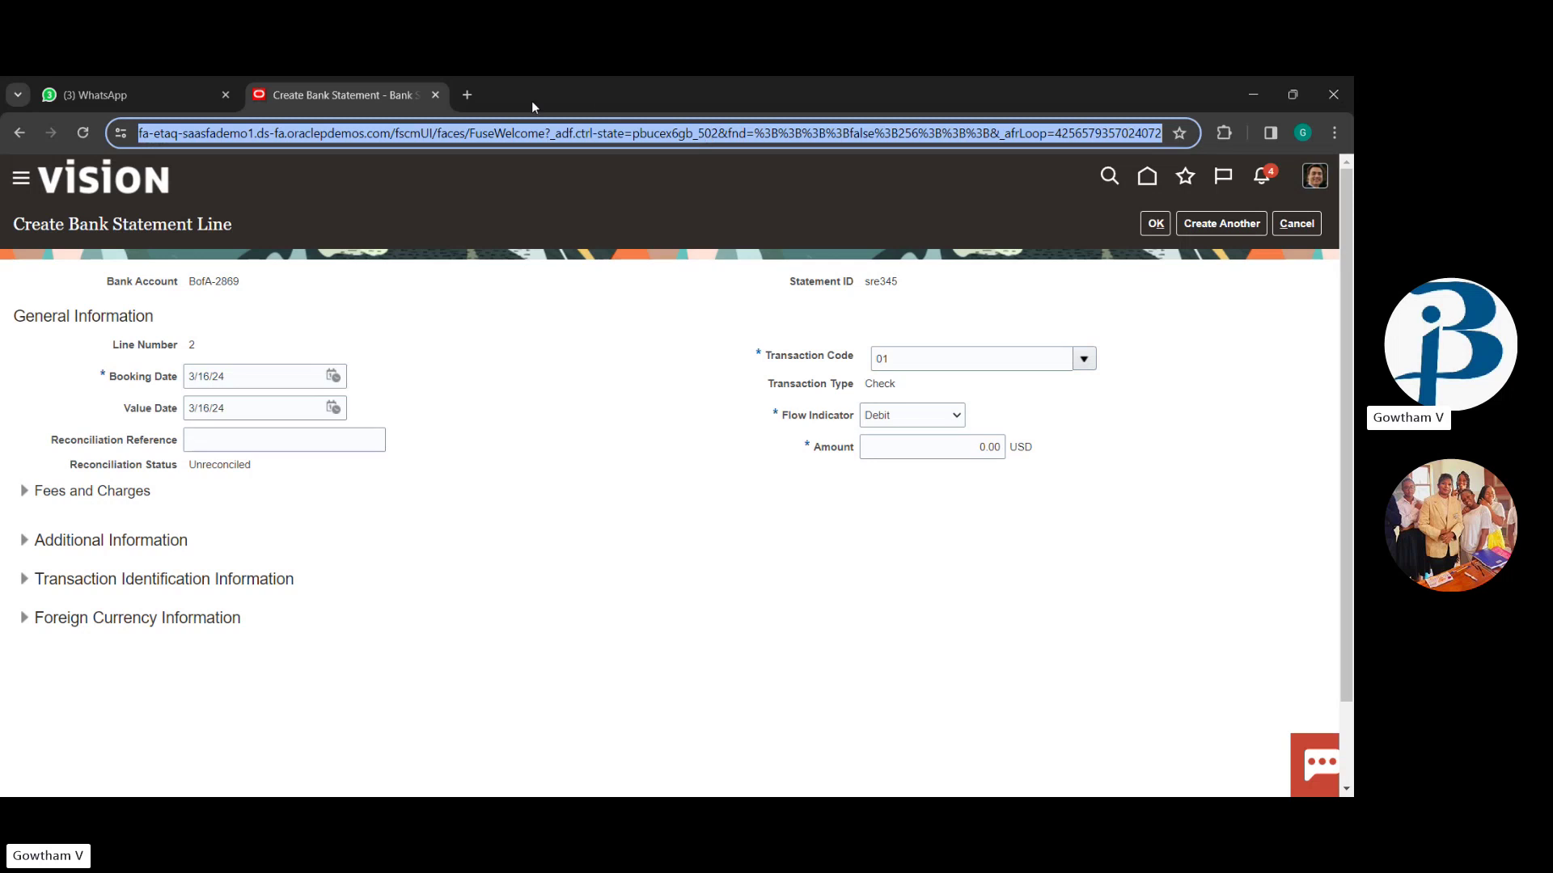
Load the copied Fusion URL in a new tab and open Payables > Payments.
click(467, 94)
key(ctrl+v)
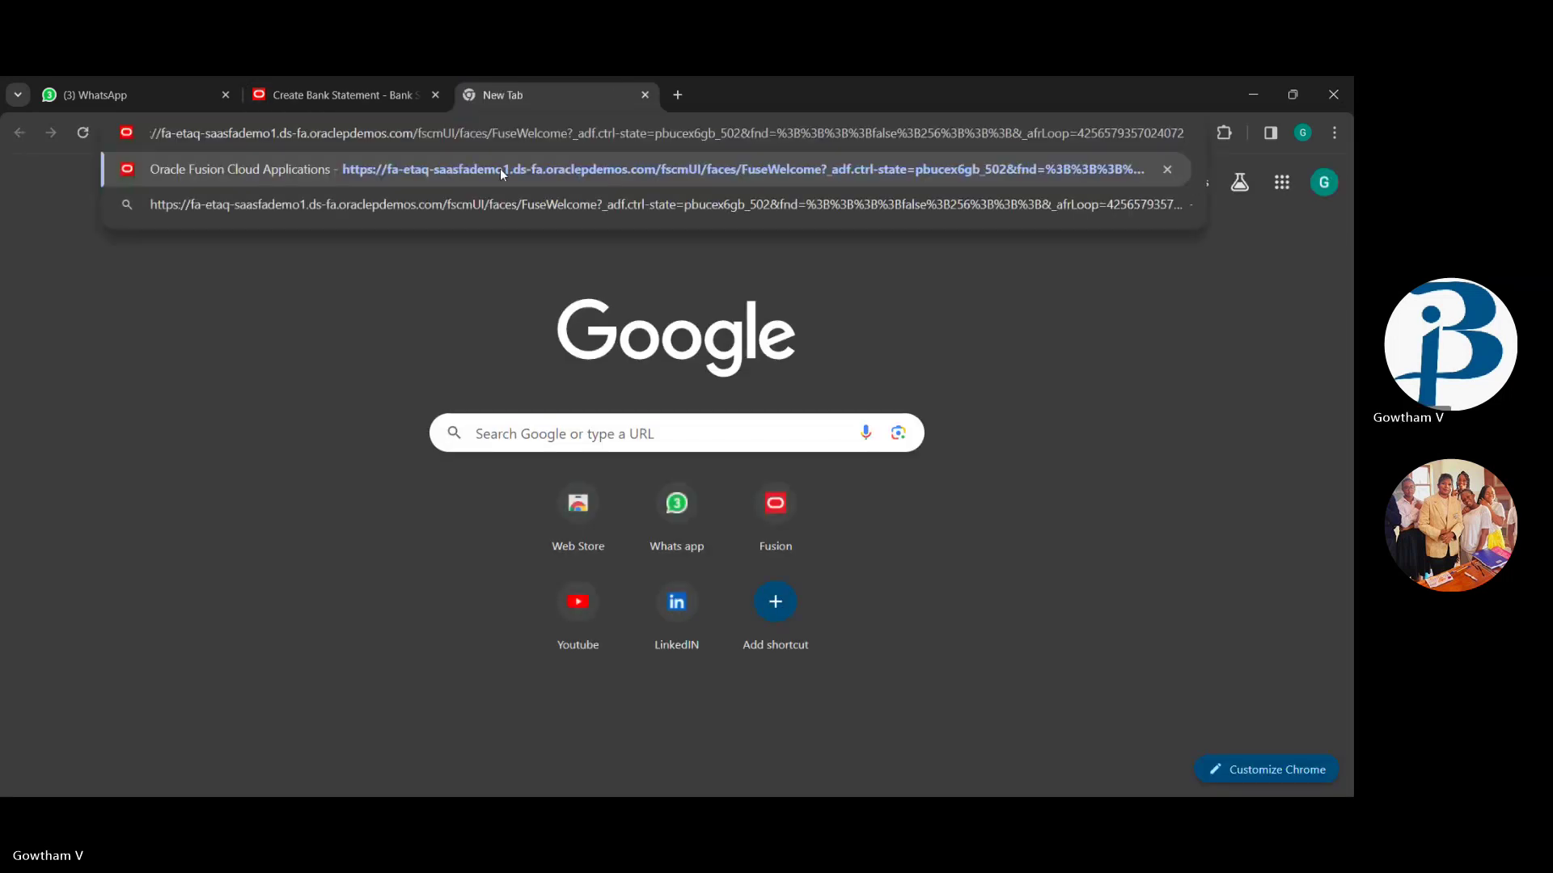
key(Return)
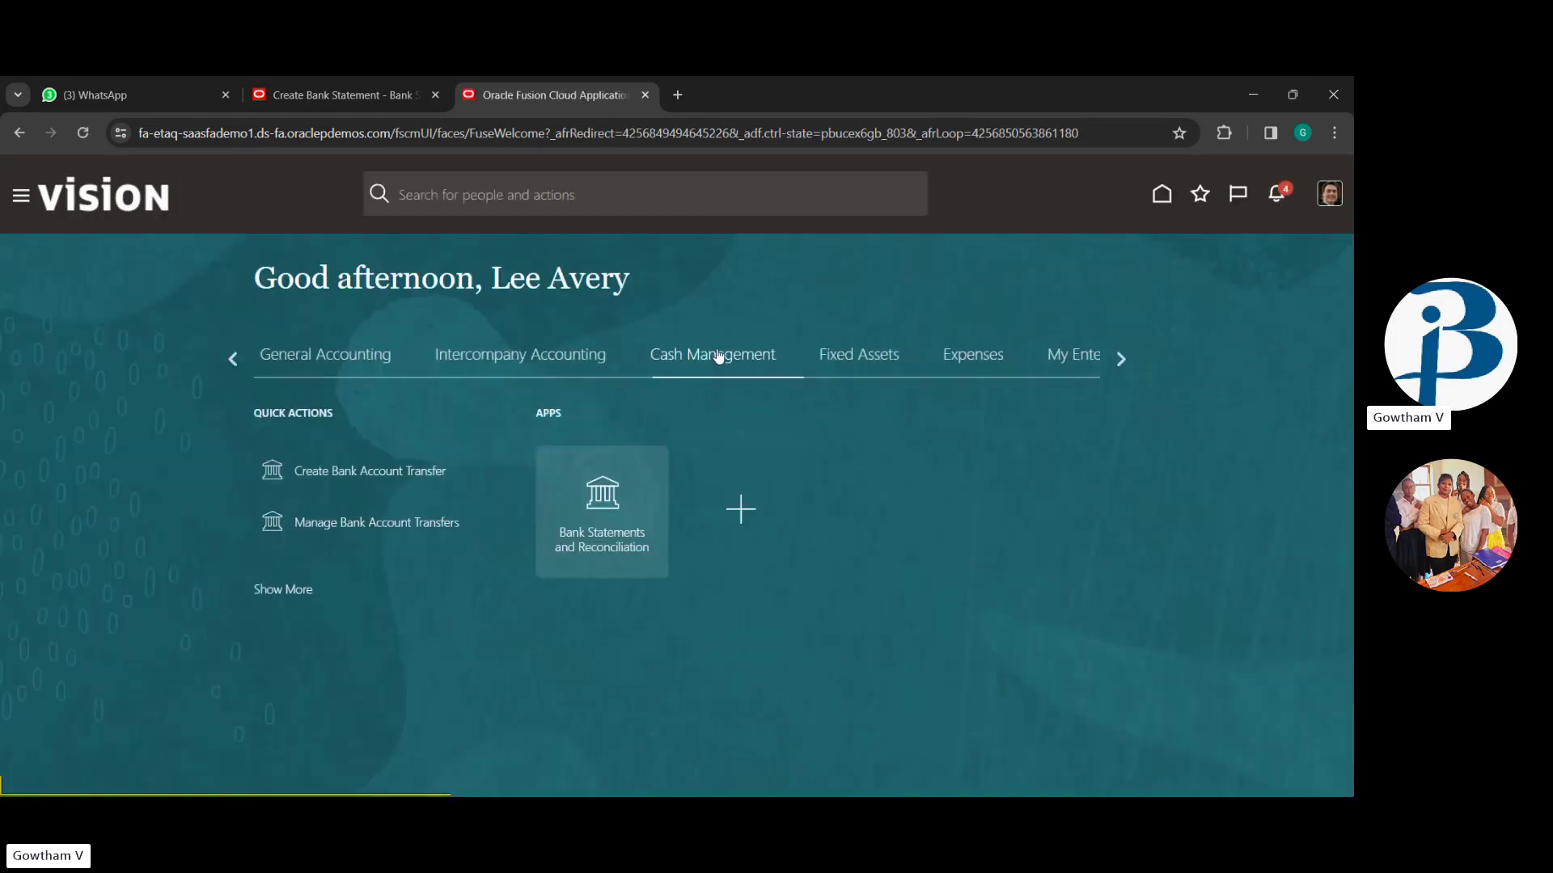
click(226, 358)
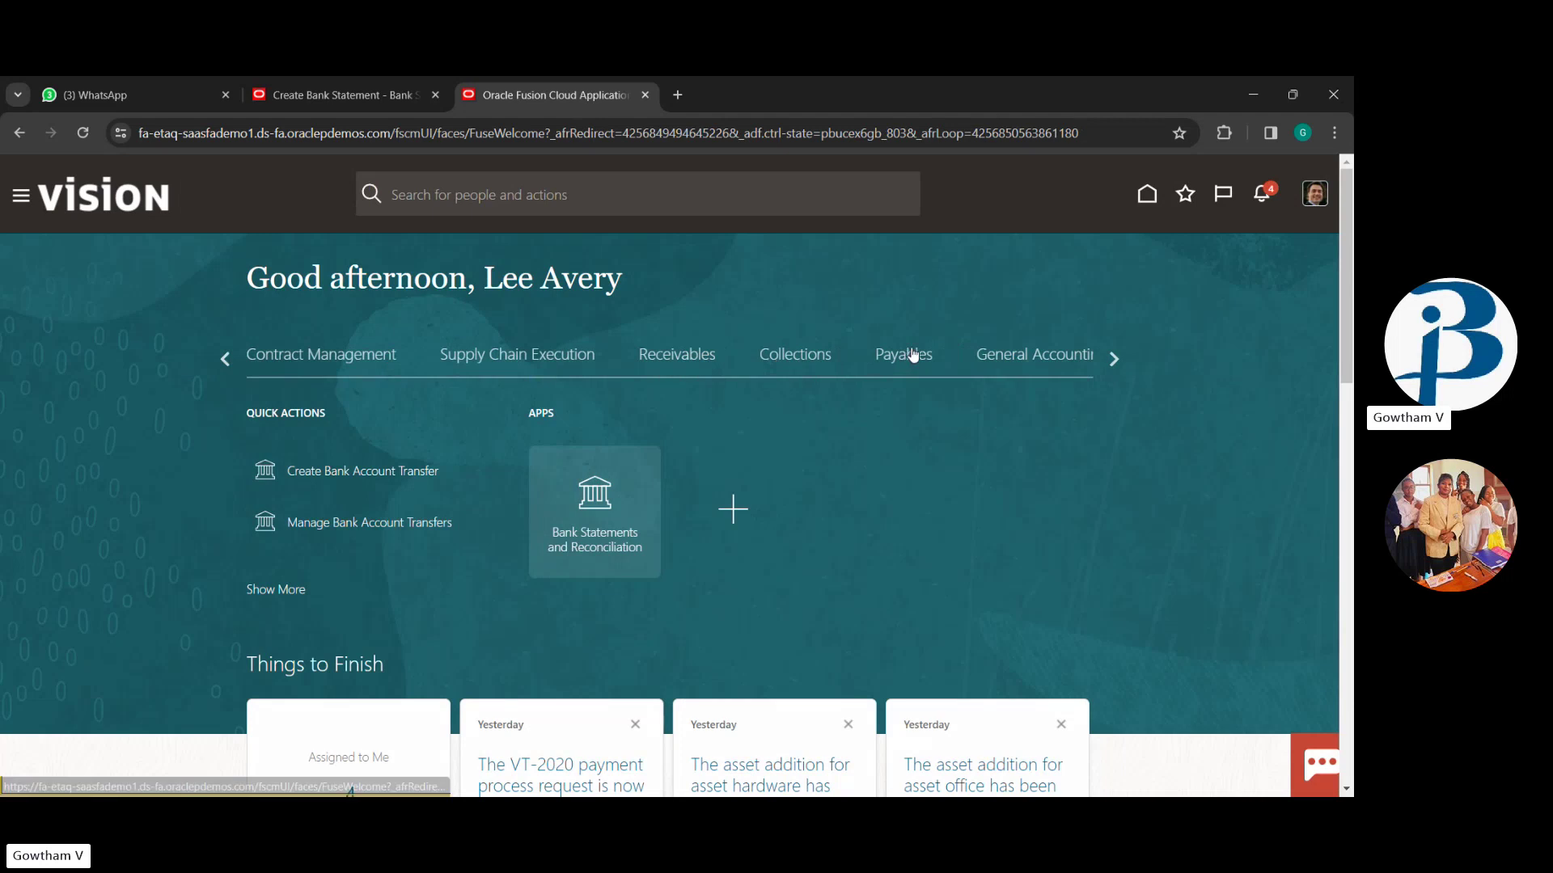
click(910, 356)
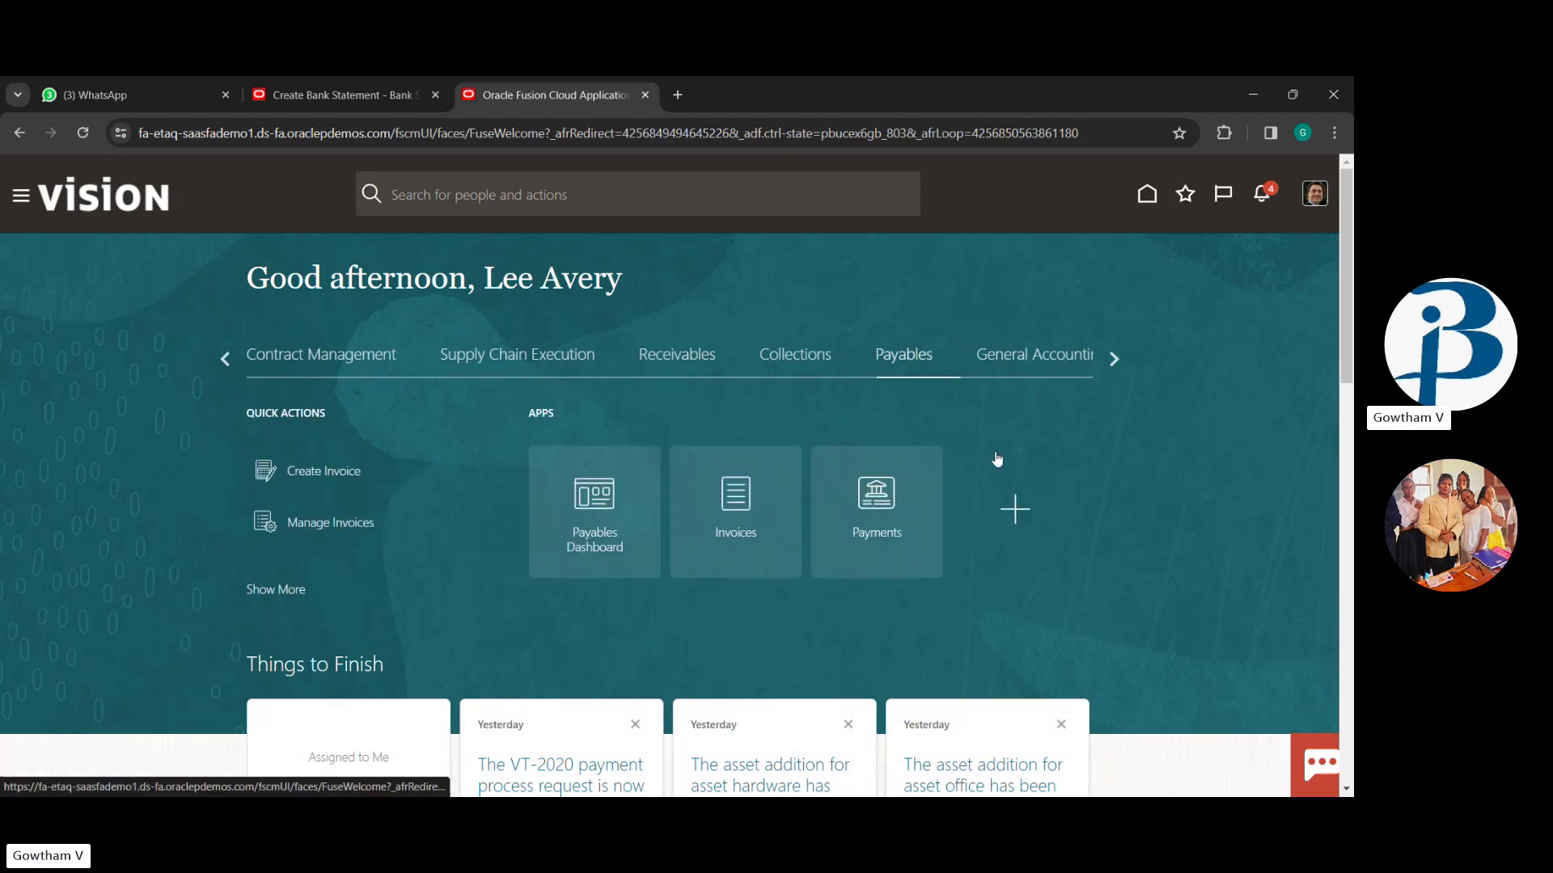
click(876, 502)
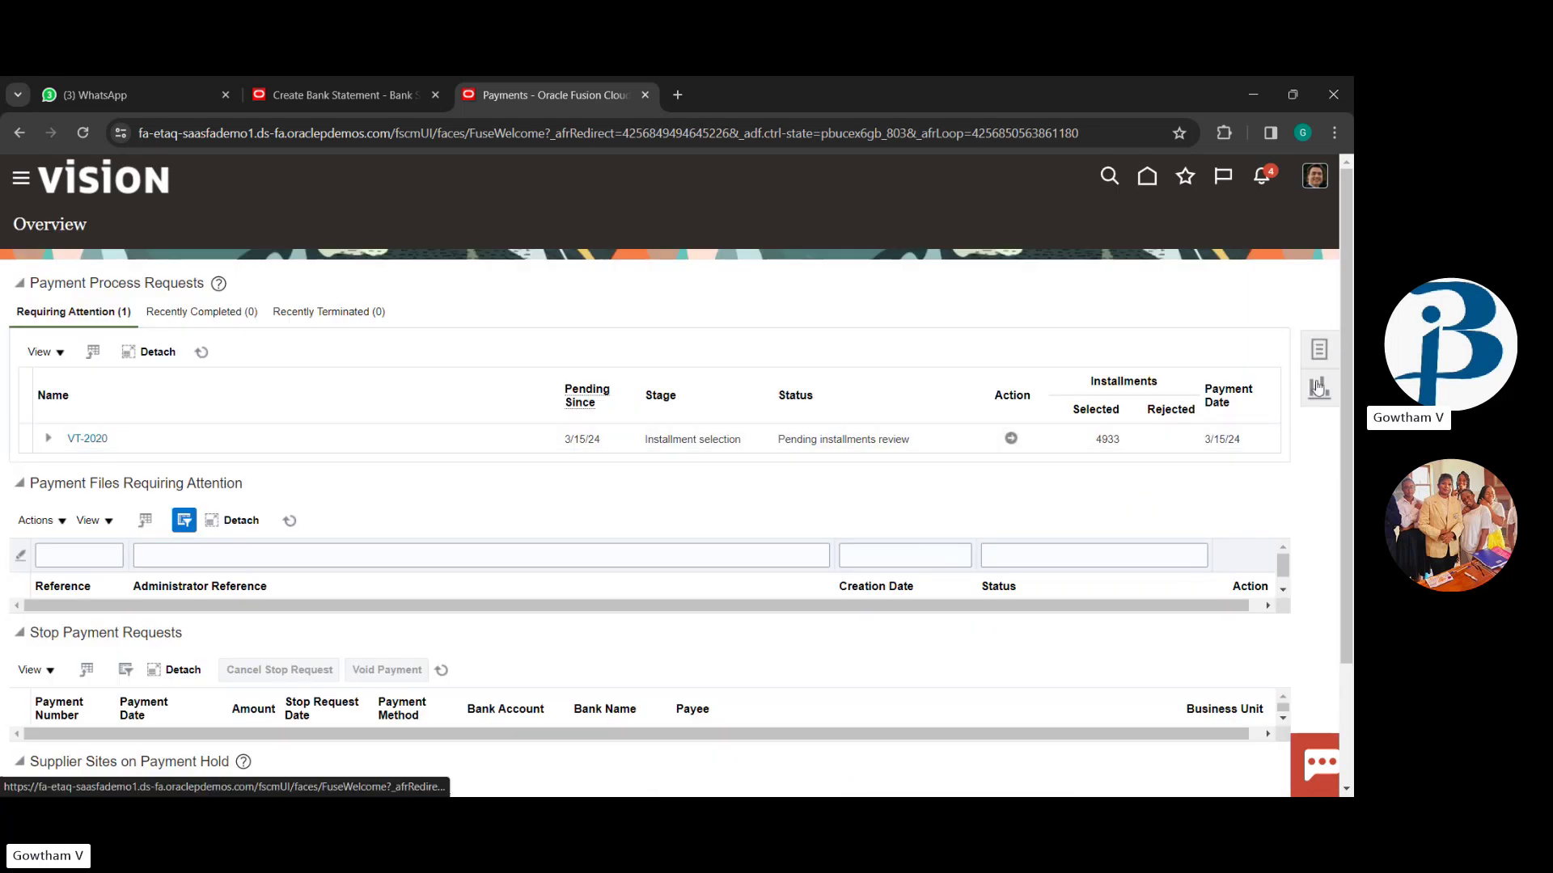
Search Manage Payments for payments dated 3/16/24.
click(1318, 388)
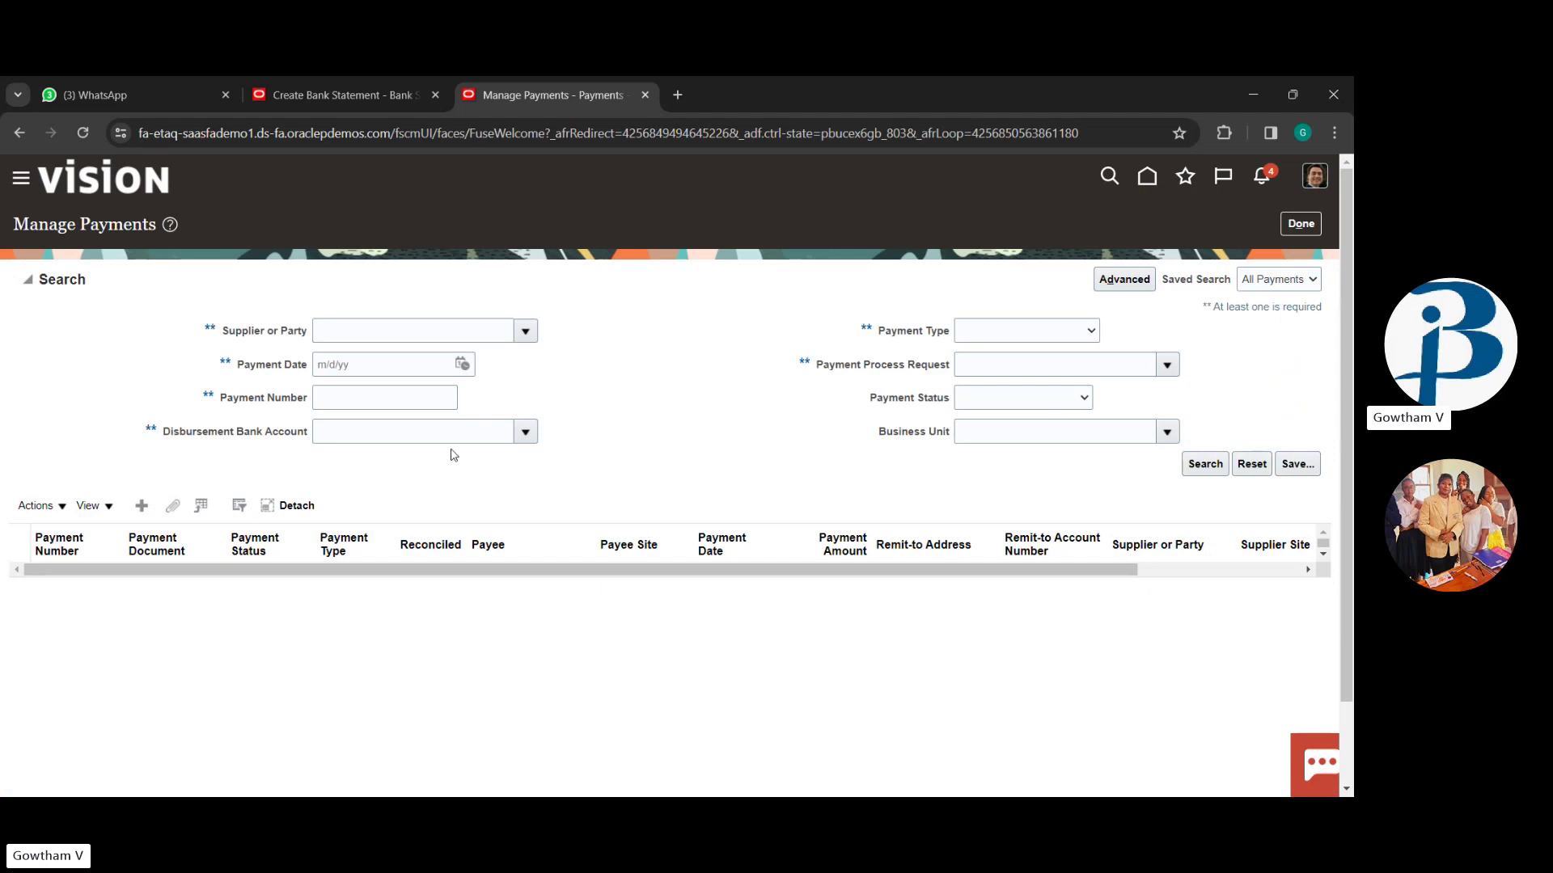
click(462, 363)
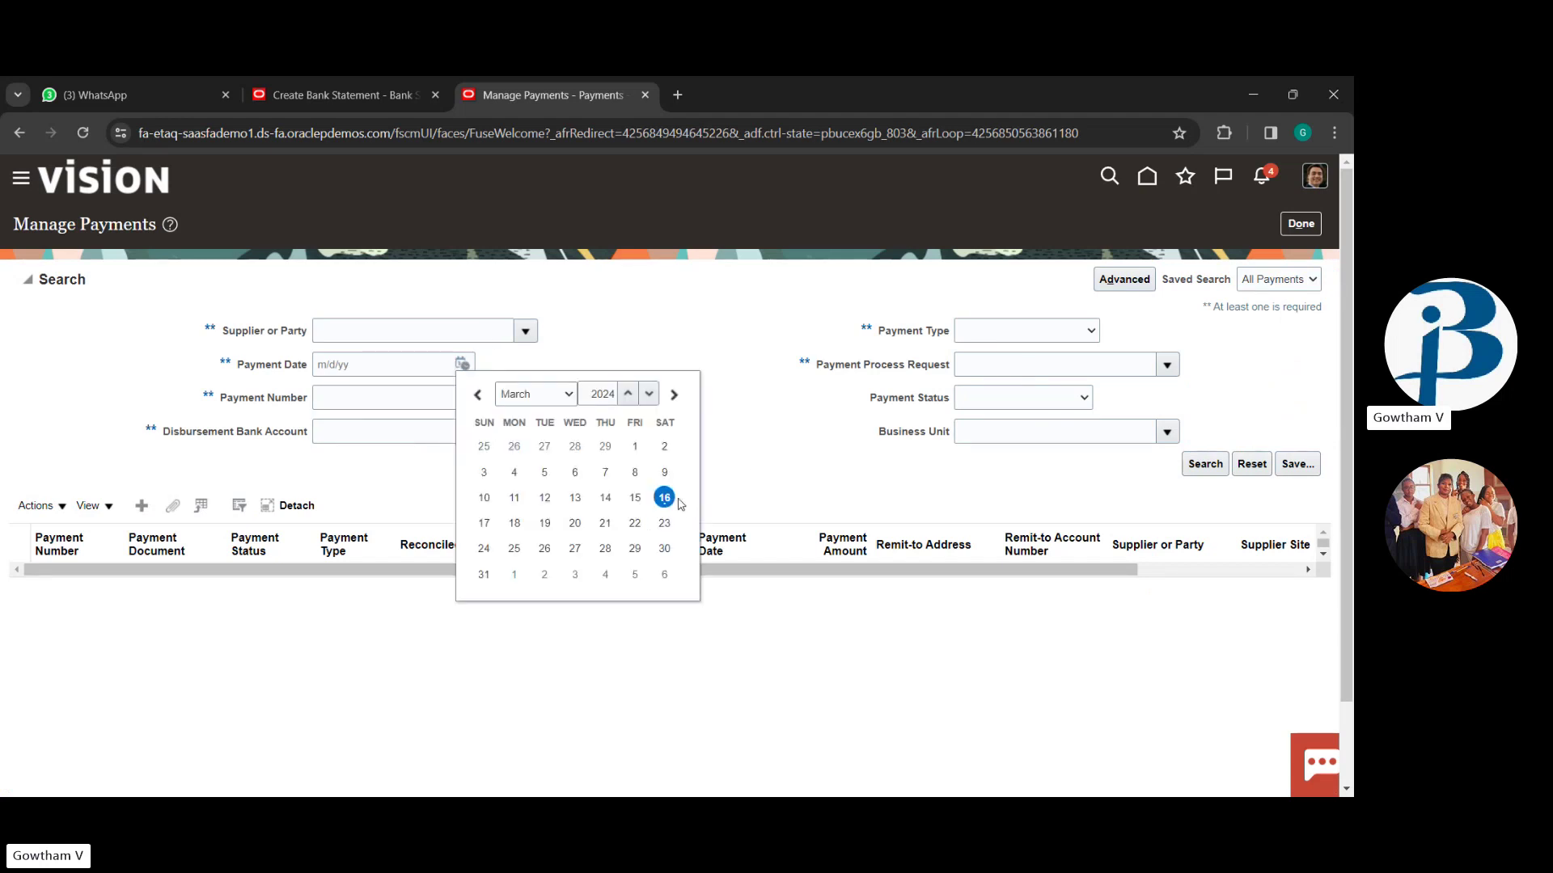
click(667, 499)
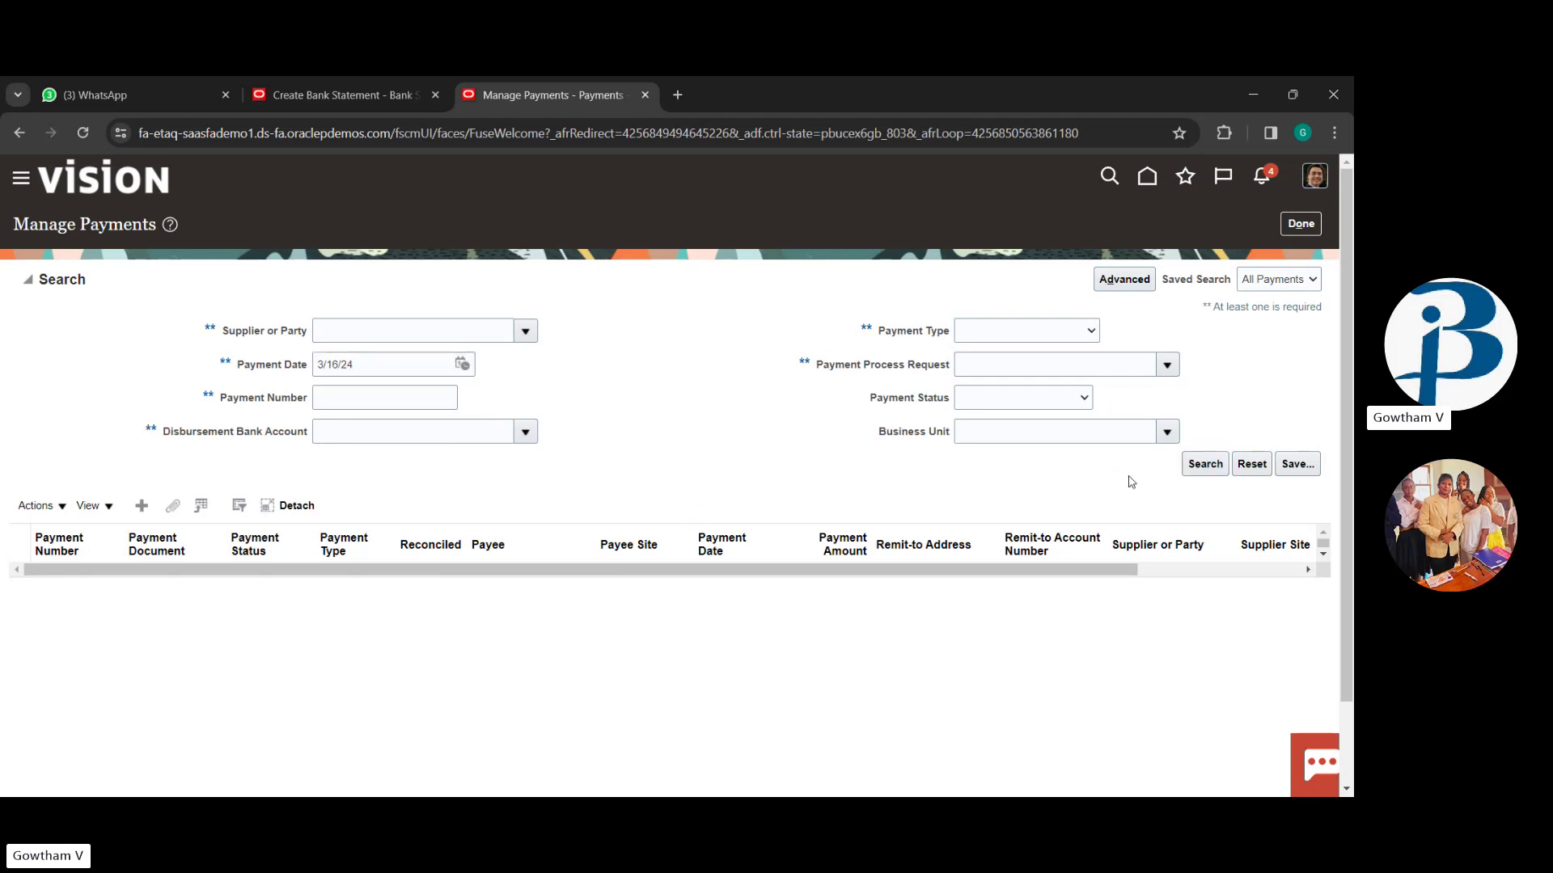
click(1205, 463)
Clear the date filter and search payments for the sales rep supplier instead.
click(423, 331)
text(adv)
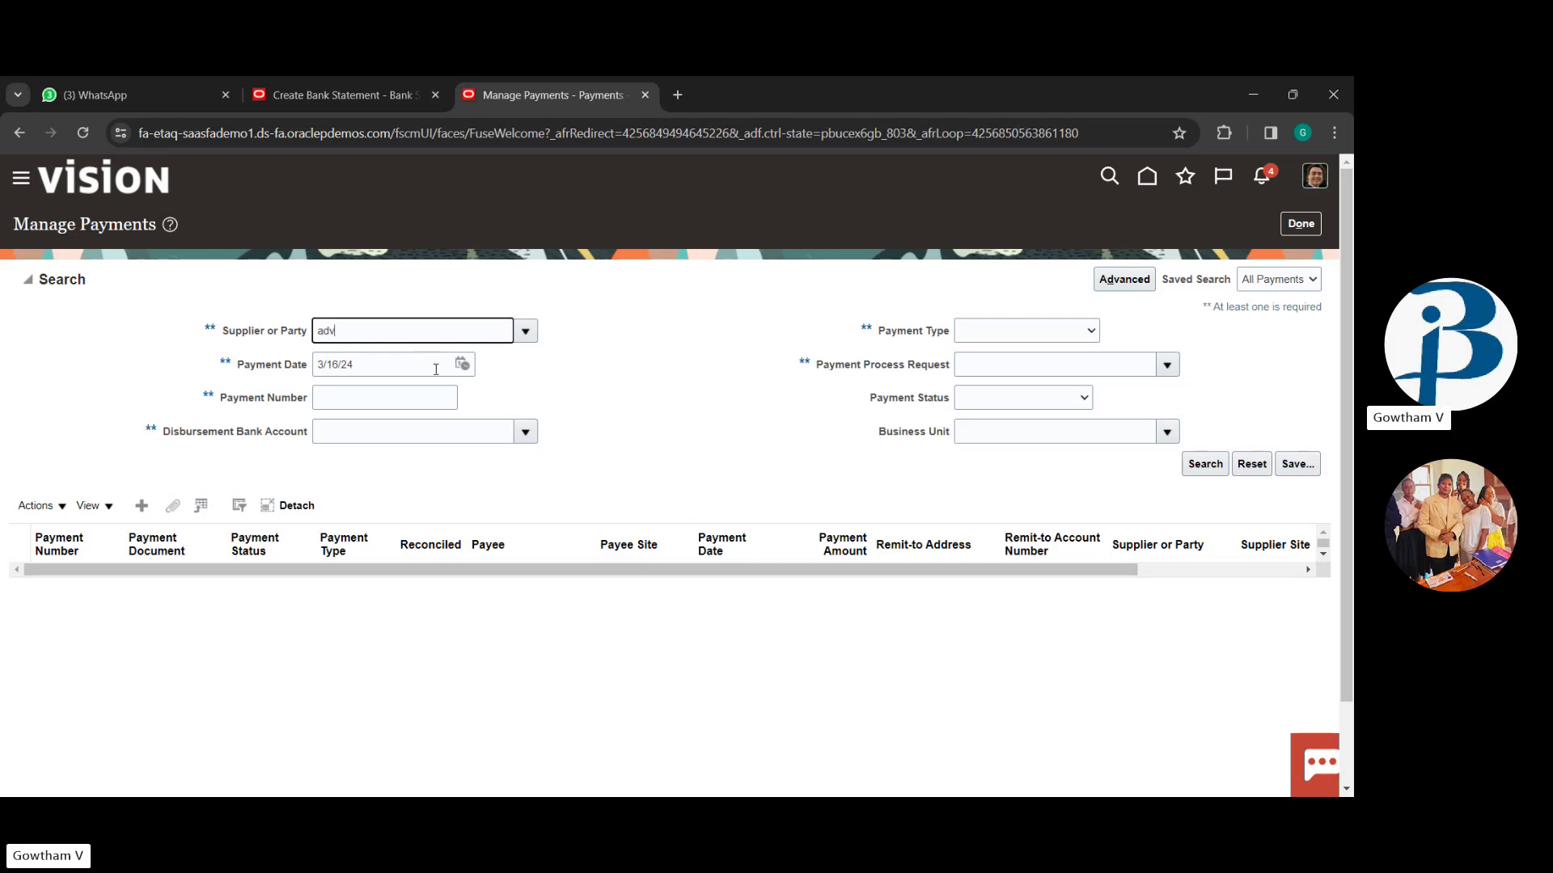
click(436, 369)
key(BackSpace)
key(BackSpace)
key(BackSpace)
key(BackSpace)
key(BackSpace)
key(BackSpace)
key(BackSpace)
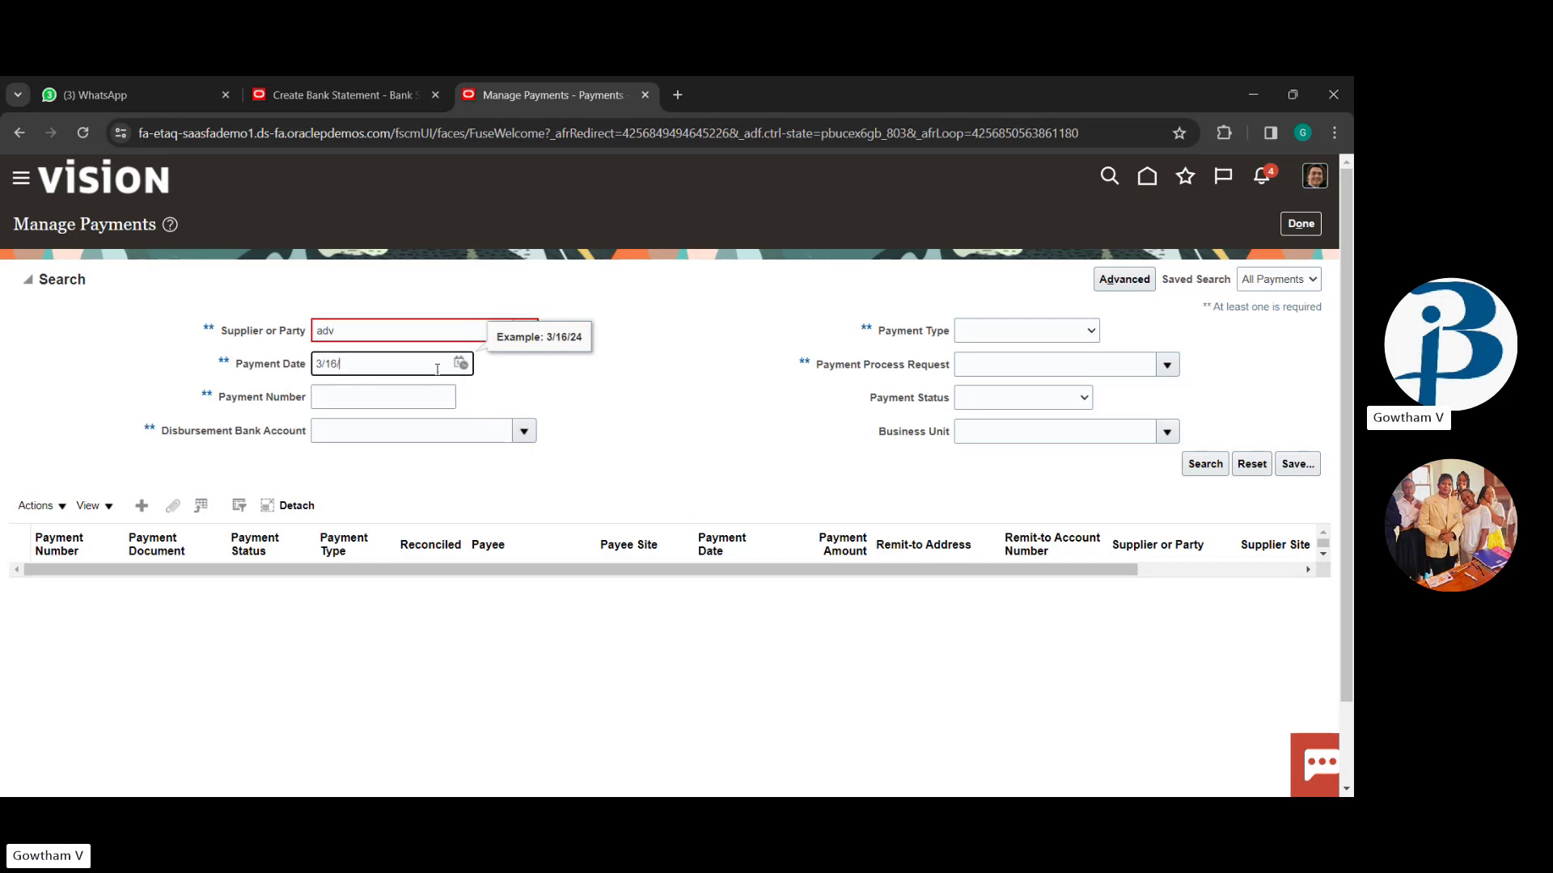
click(427, 325)
key(BackSpace)
key(BackSpace)
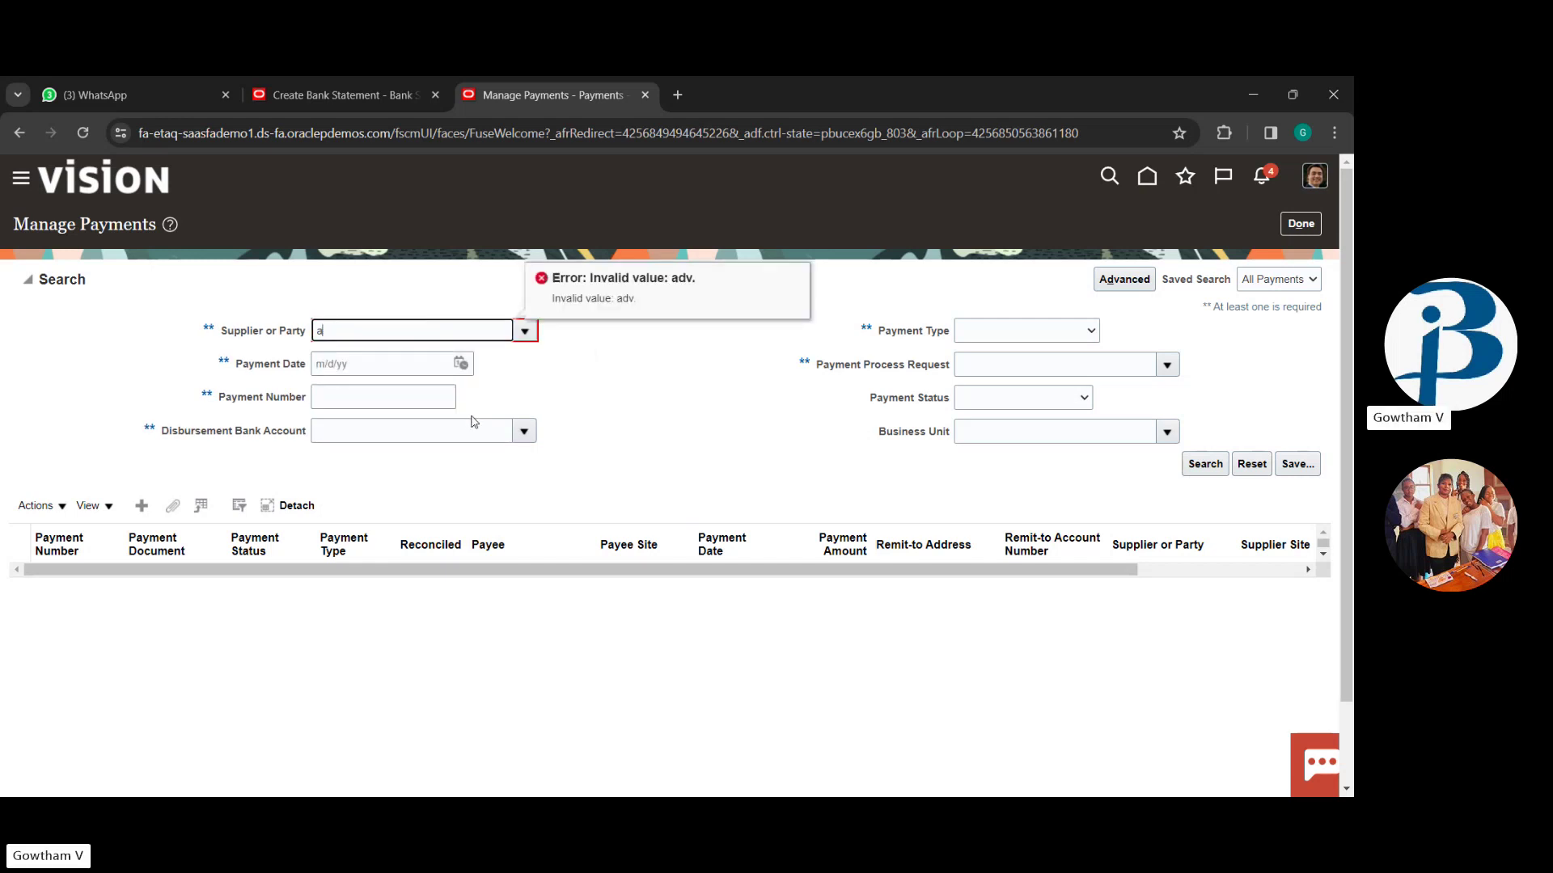
text(ad)
key(BackSpace)
key(BackSpace)
key(BackSpace)
click(527, 330)
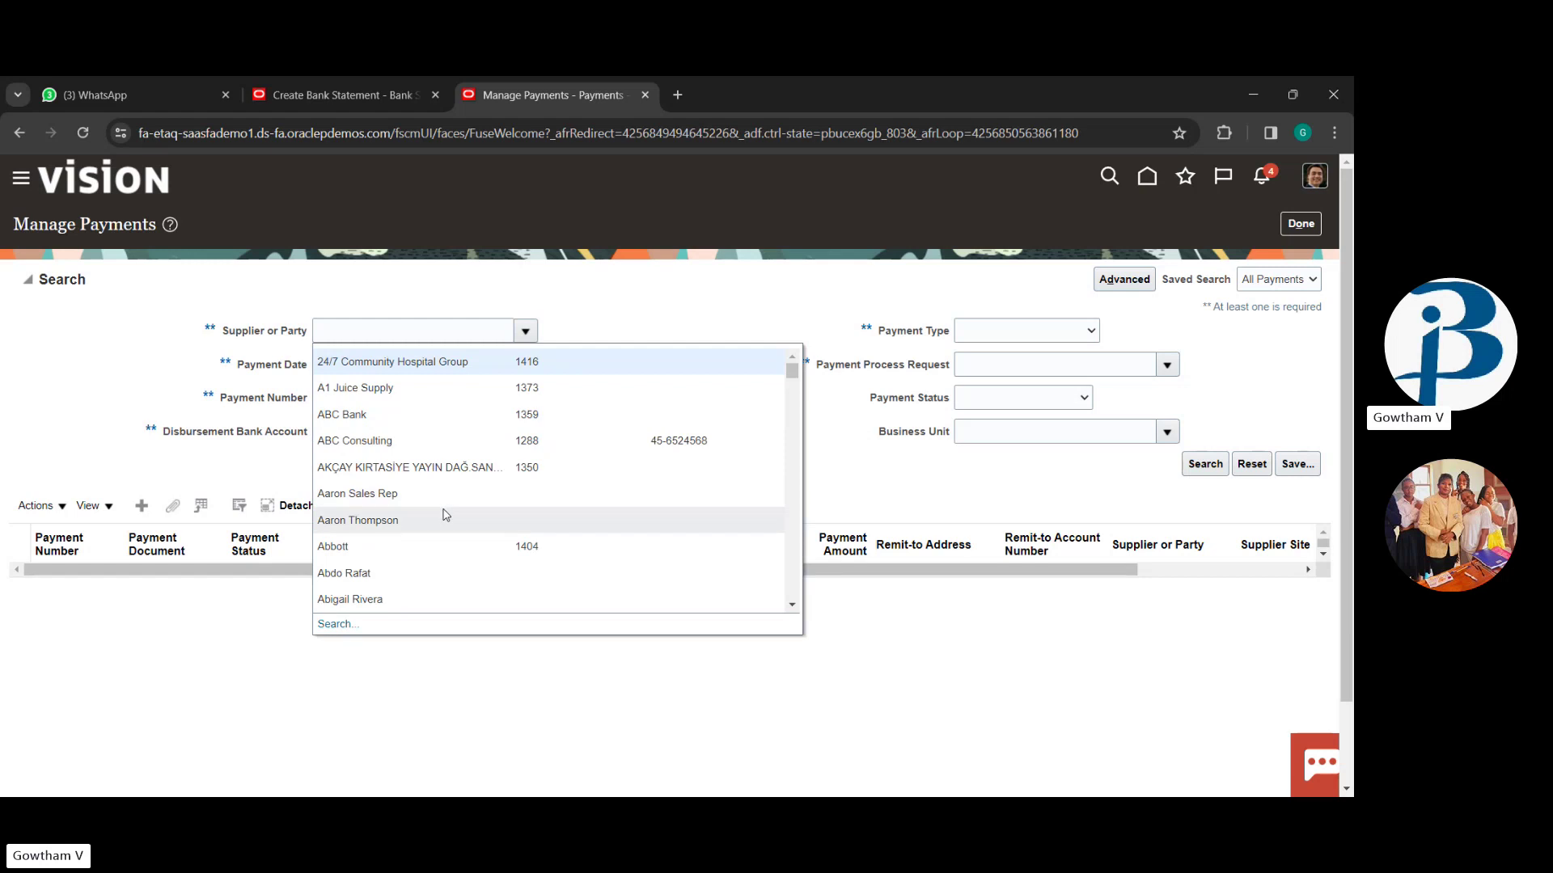
key(Escape)
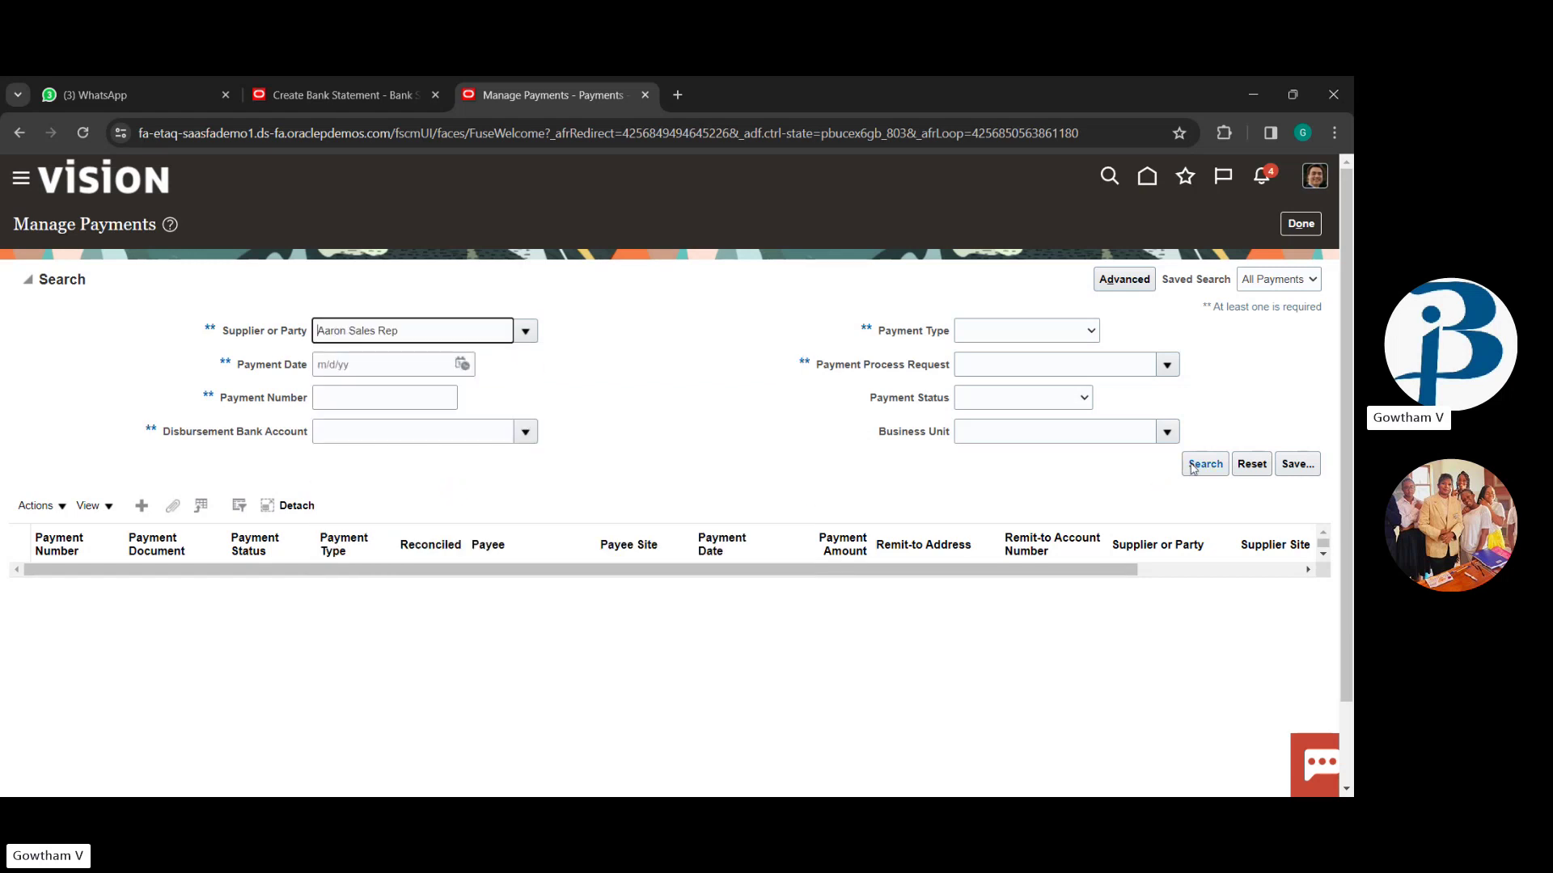
click(1201, 466)
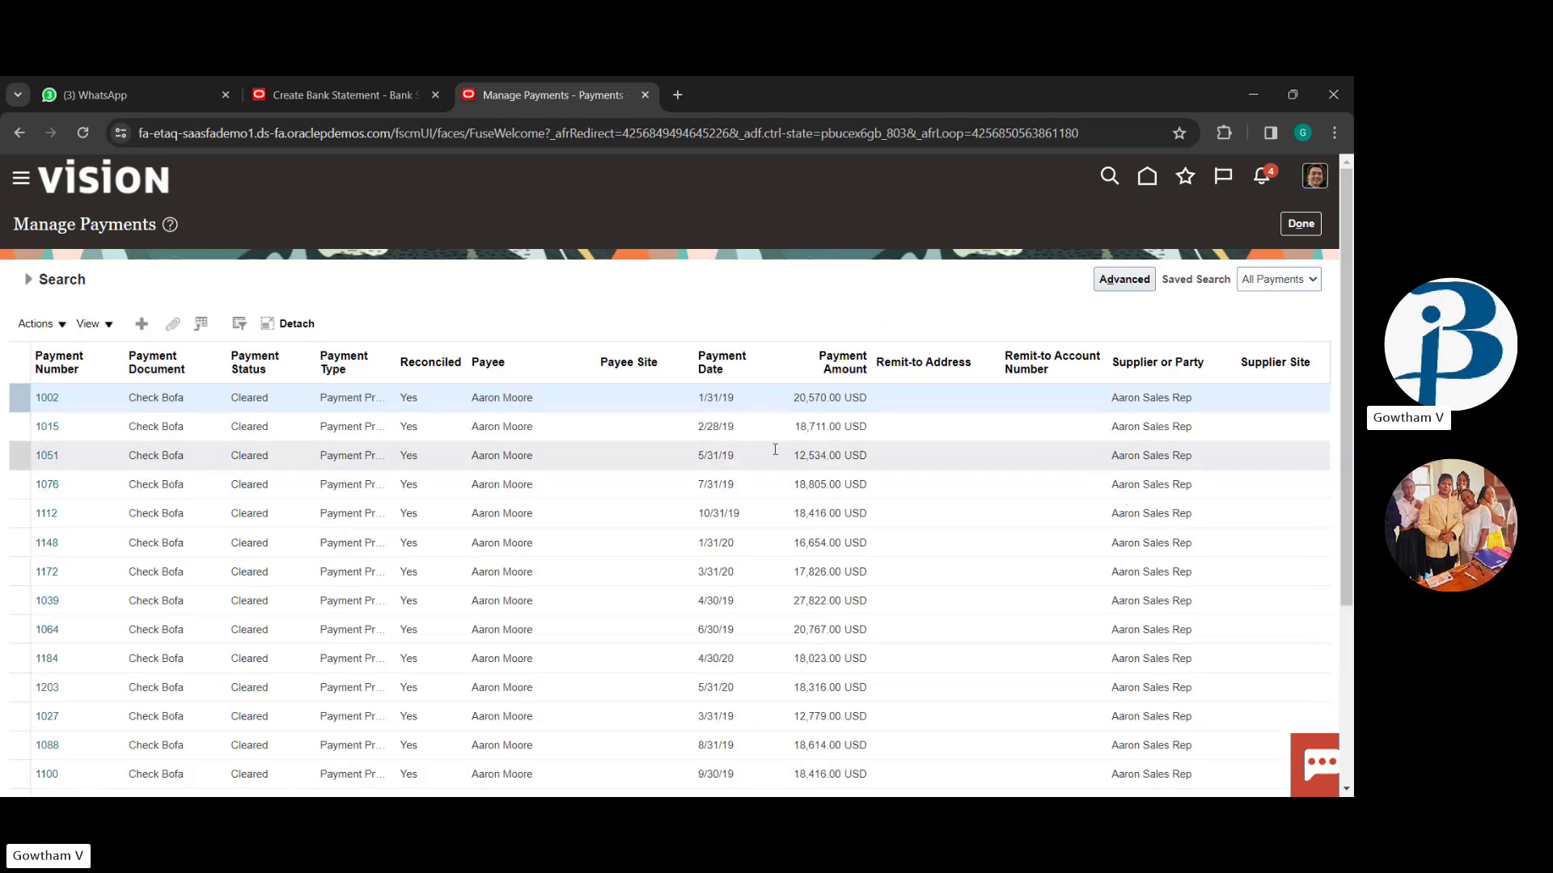
Open payment 1002, copy its 20,570.00 amount, and find reference number 5829.
click(47, 399)
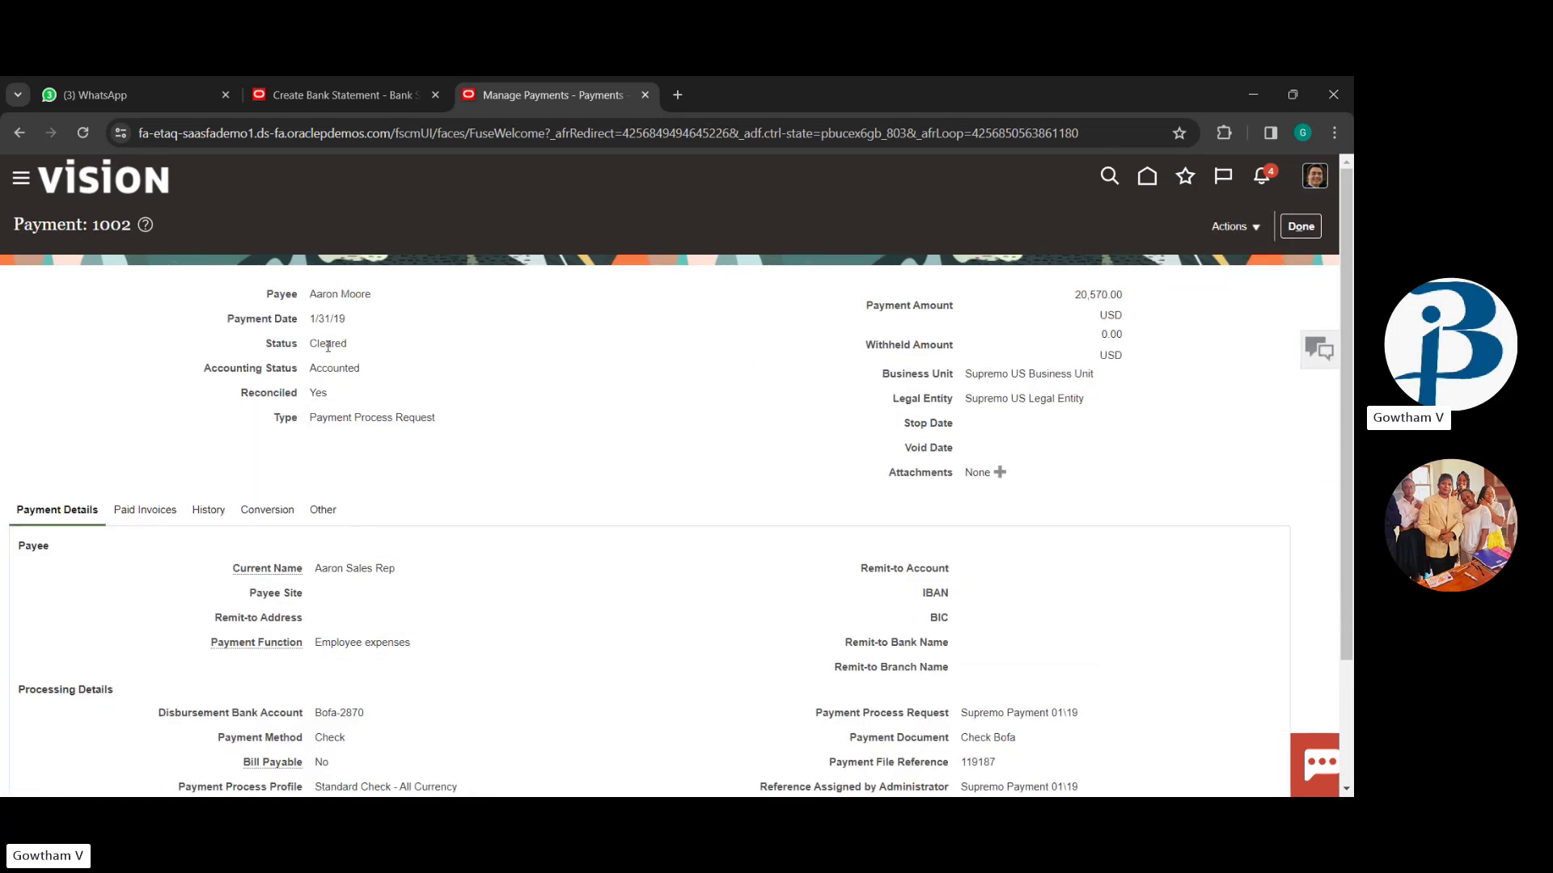
drag(1074, 296, 1146, 300)
click(1148, 301)
drag(1074, 299, 1148, 290)
scroll(537, 504, down, 1)
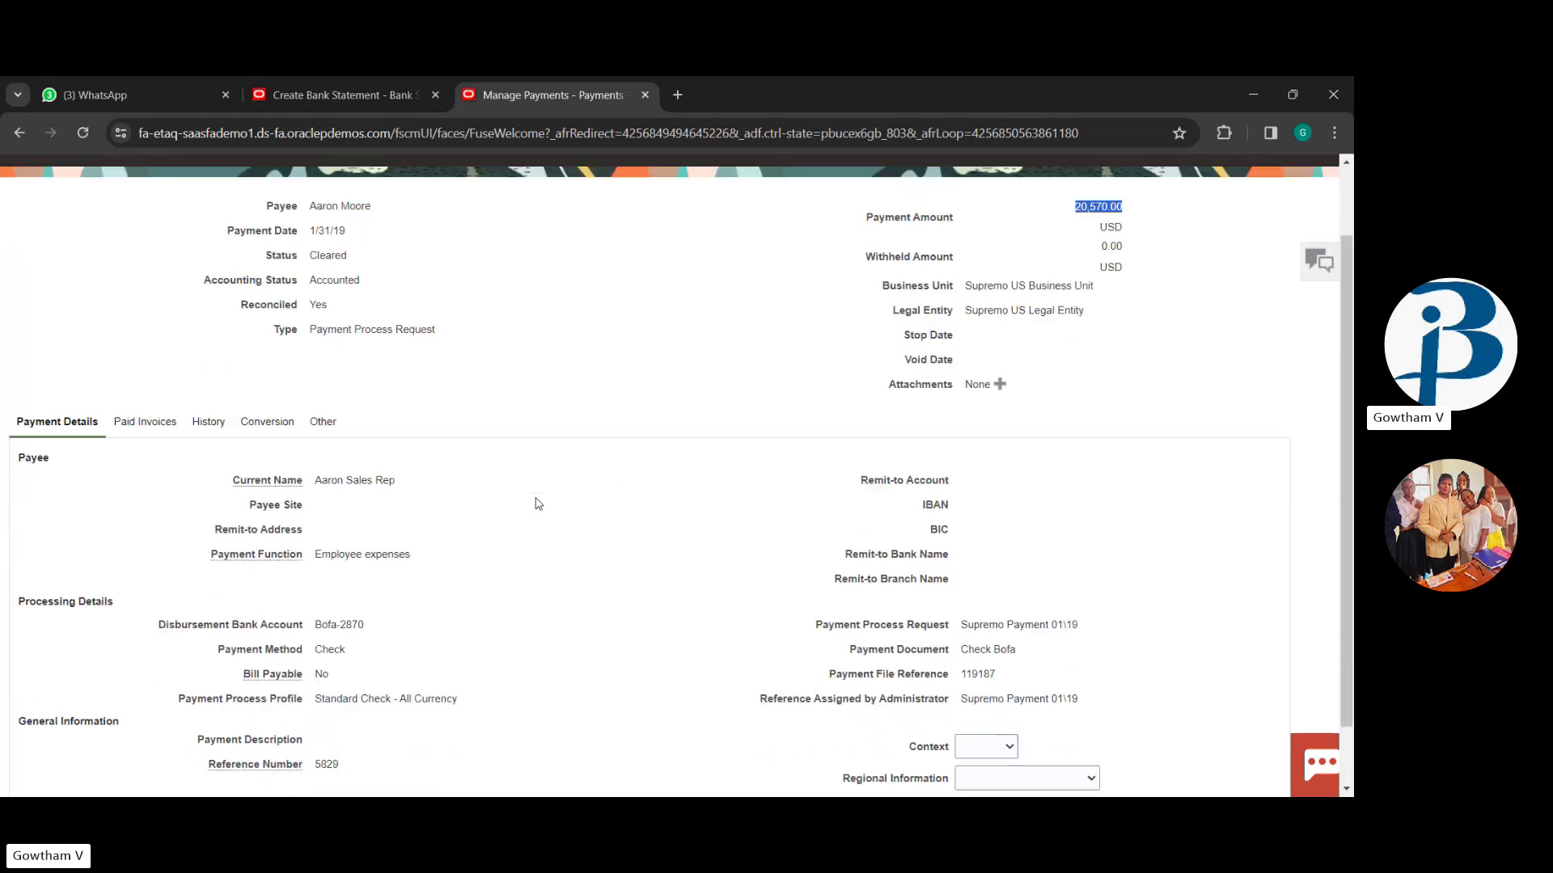
scroll(537, 504, down, 1)
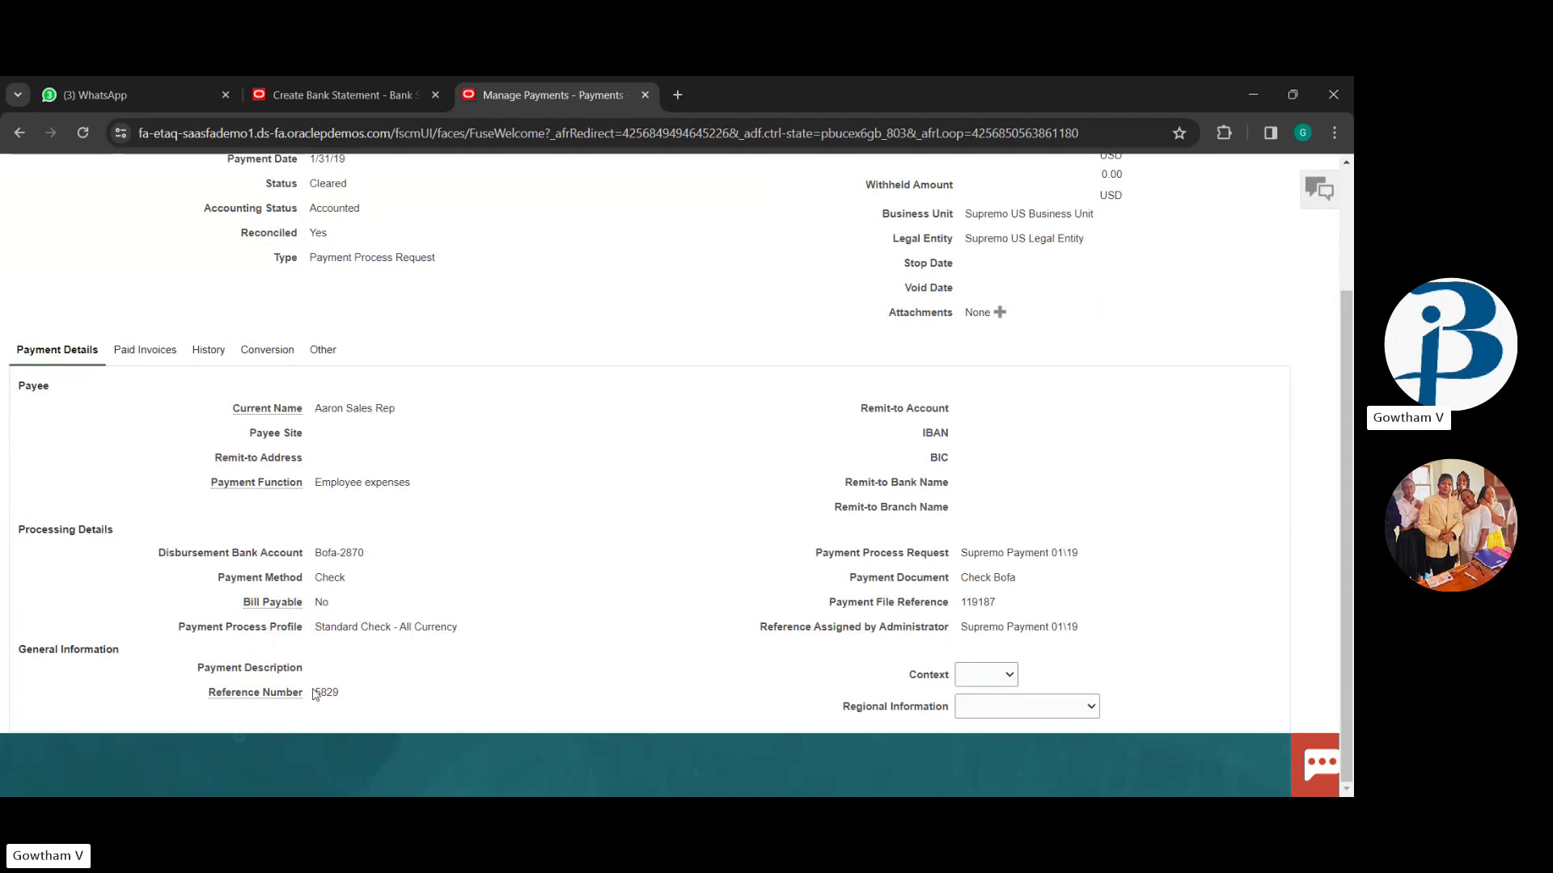
click(313, 83)
Enter 20,570.00 as line 2's amount.
click(935, 447)
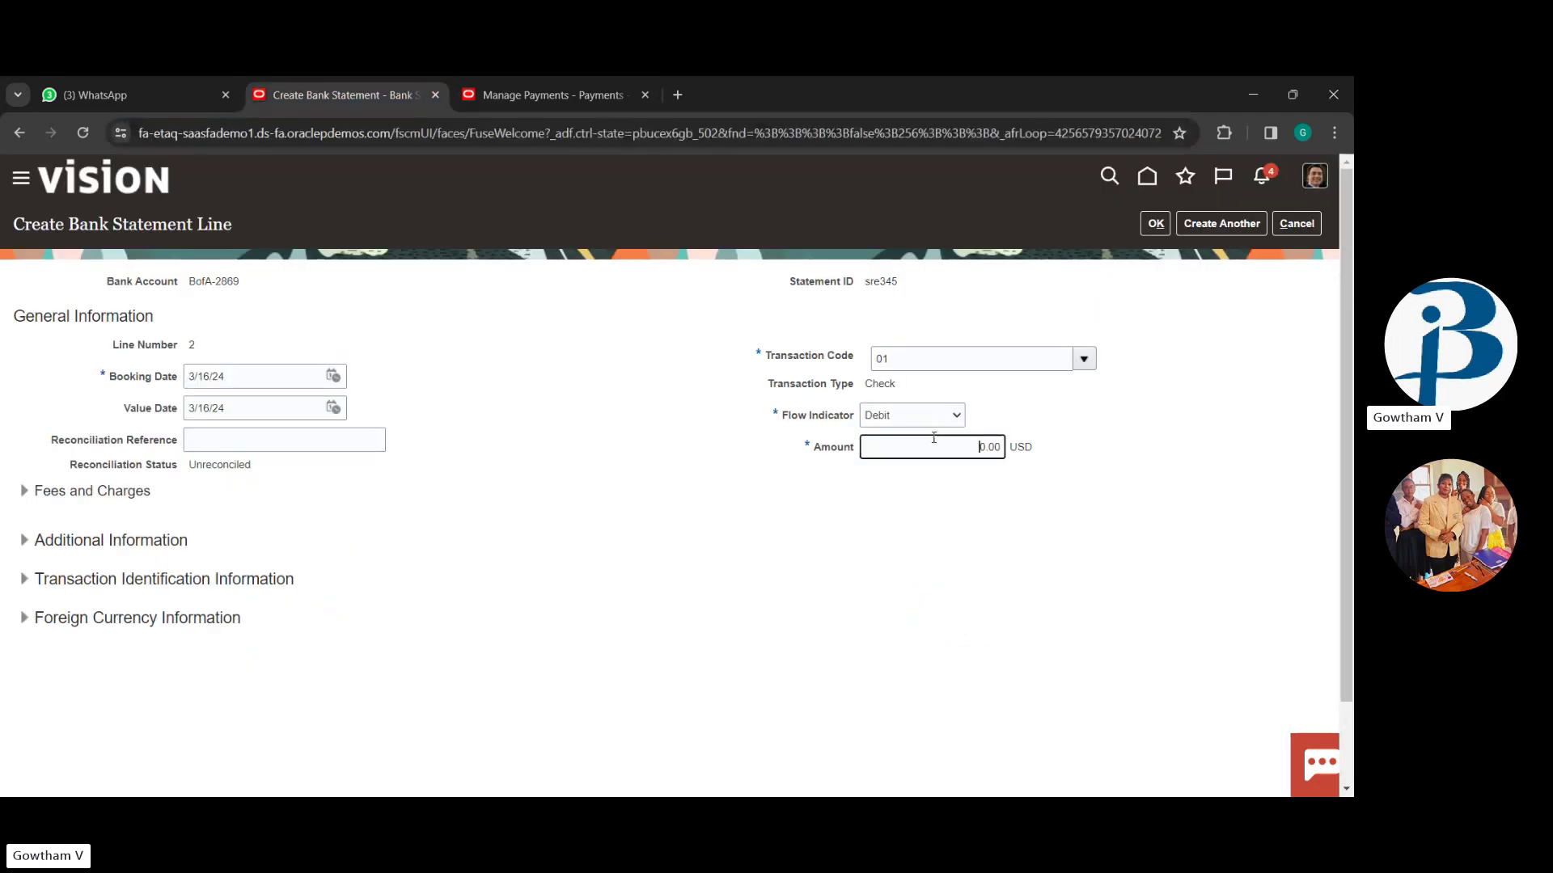
text(20,570,00)
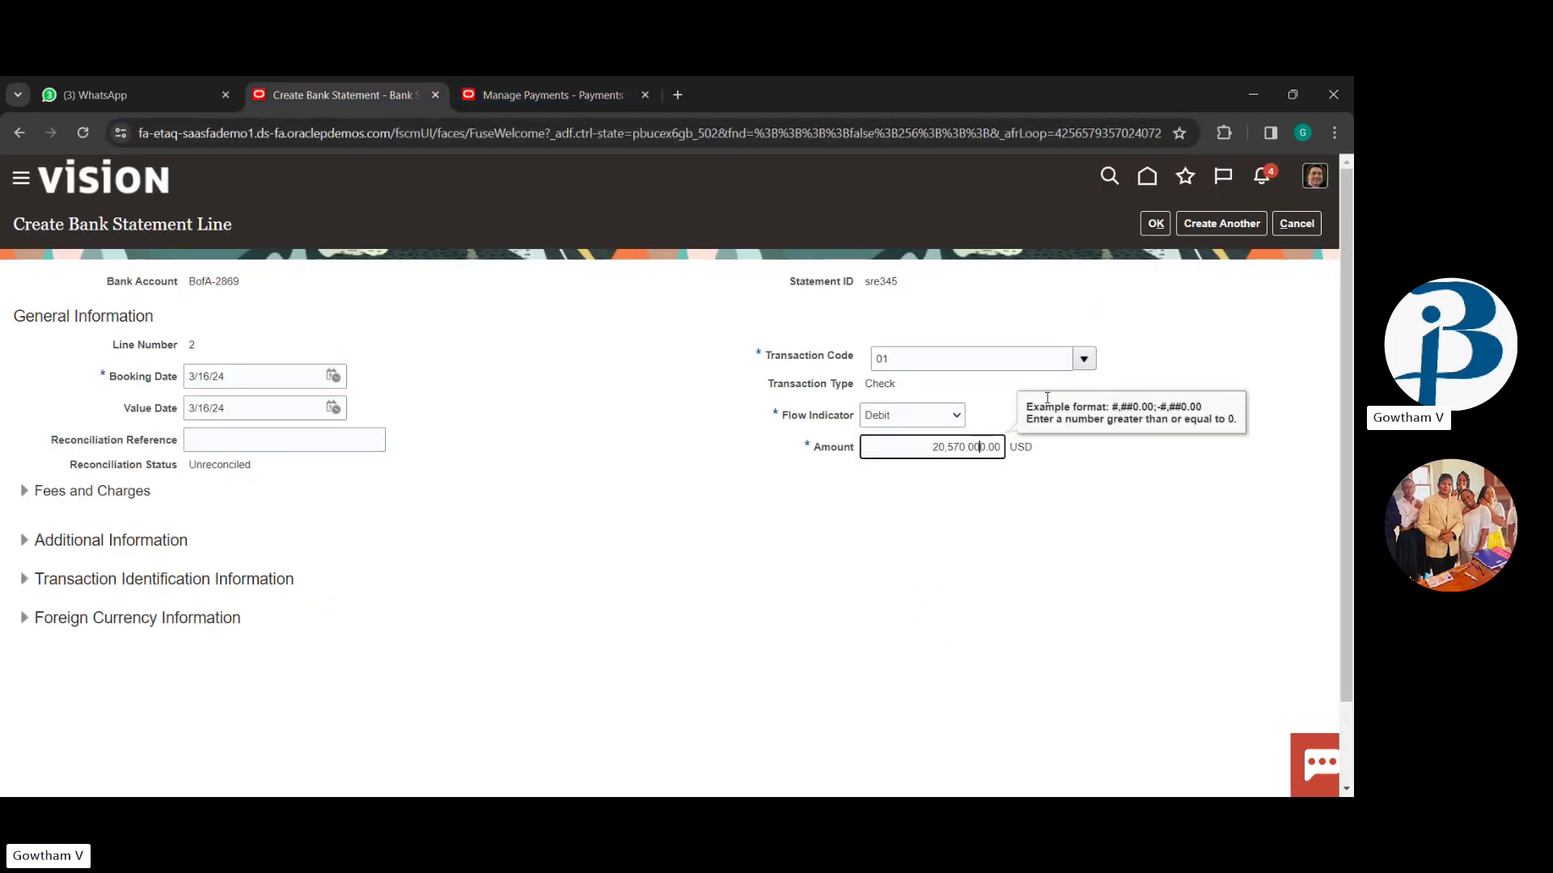
click(1024, 579)
click(996, 444)
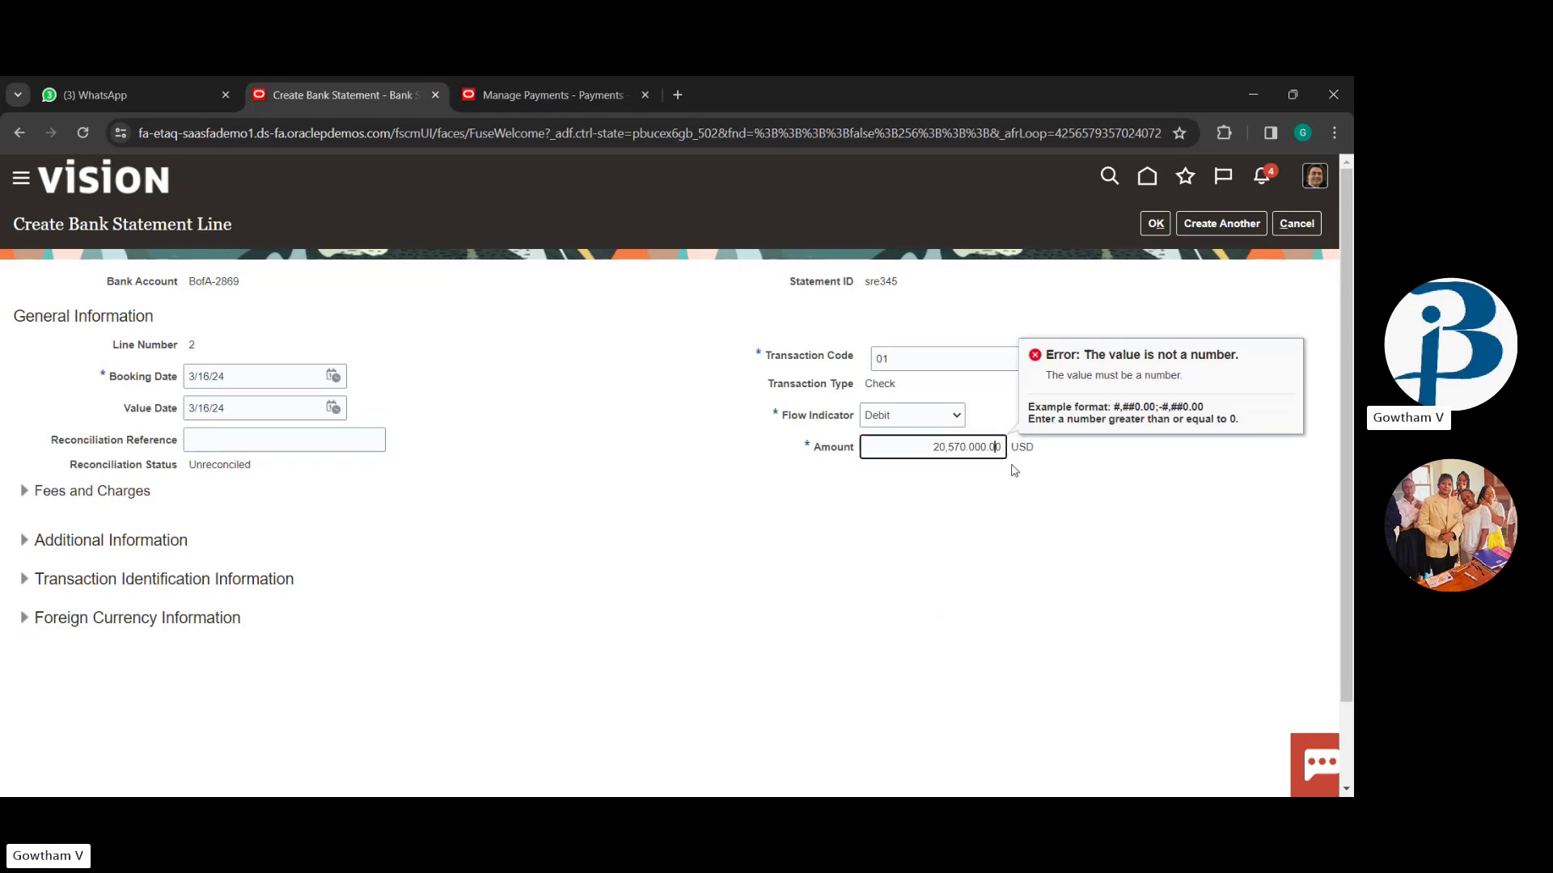
key(BackSpace)
key(BackSpace)
key(BackSpace)
key(BackSpace)
key(BackSpace)
key(BackSpace)
key(BackSpace)
key(BackSpace)
key(BackSpace)
key(BackSpace)
key(BackSpace)
key(BackSpace)
key(BackSpace)
text(20570000)
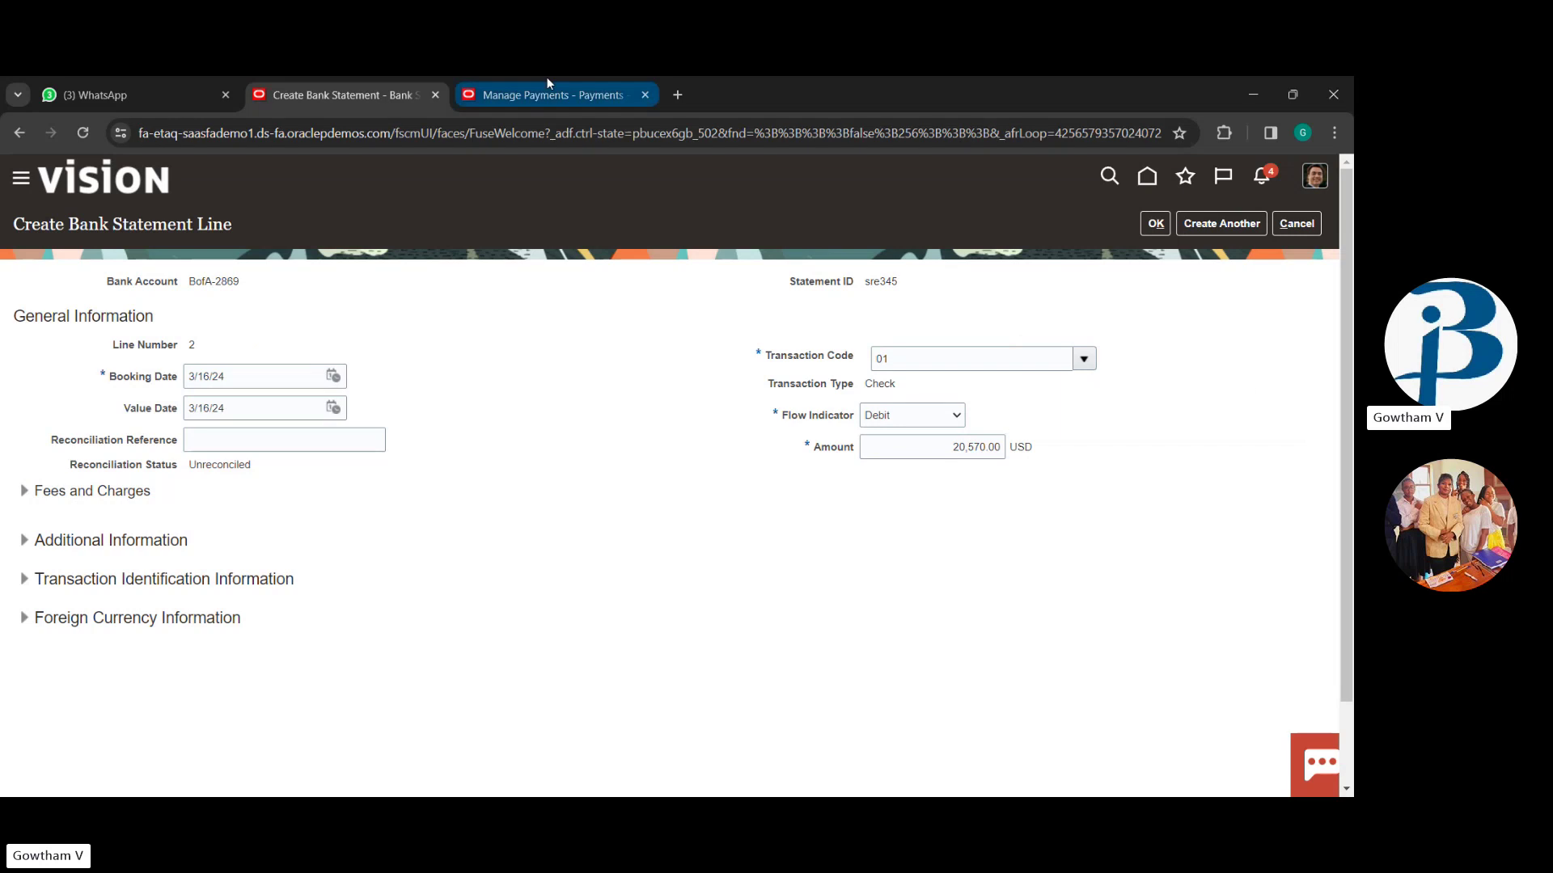
Copy reference 5829 from payment 1002 into Reconciliation Reference and save the line.
click(546, 91)
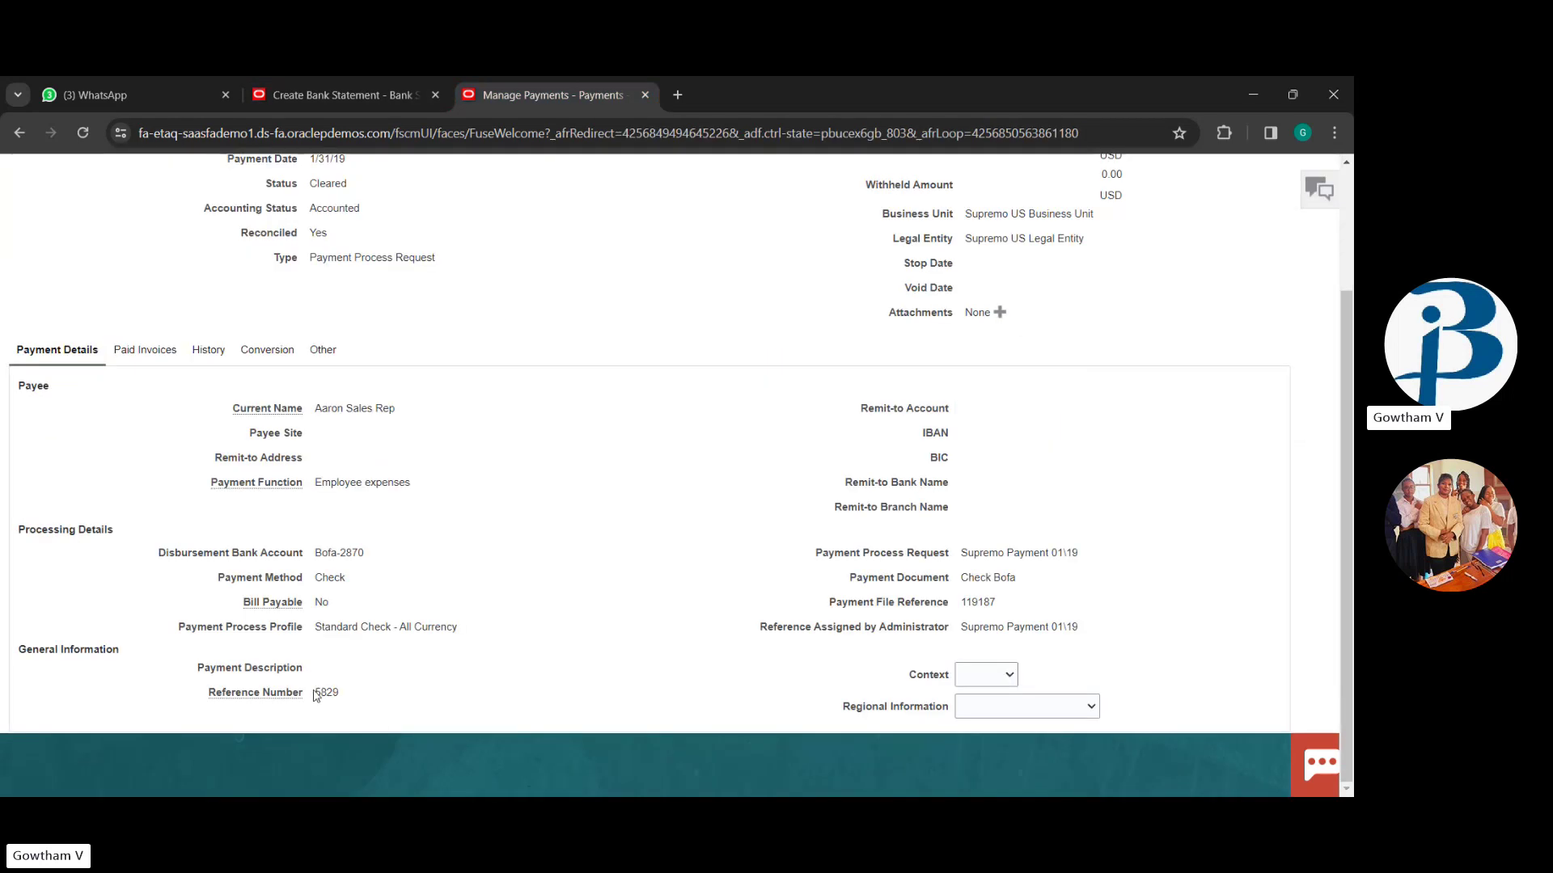
drag(316, 692, 362, 697)
key(ctrl+c)
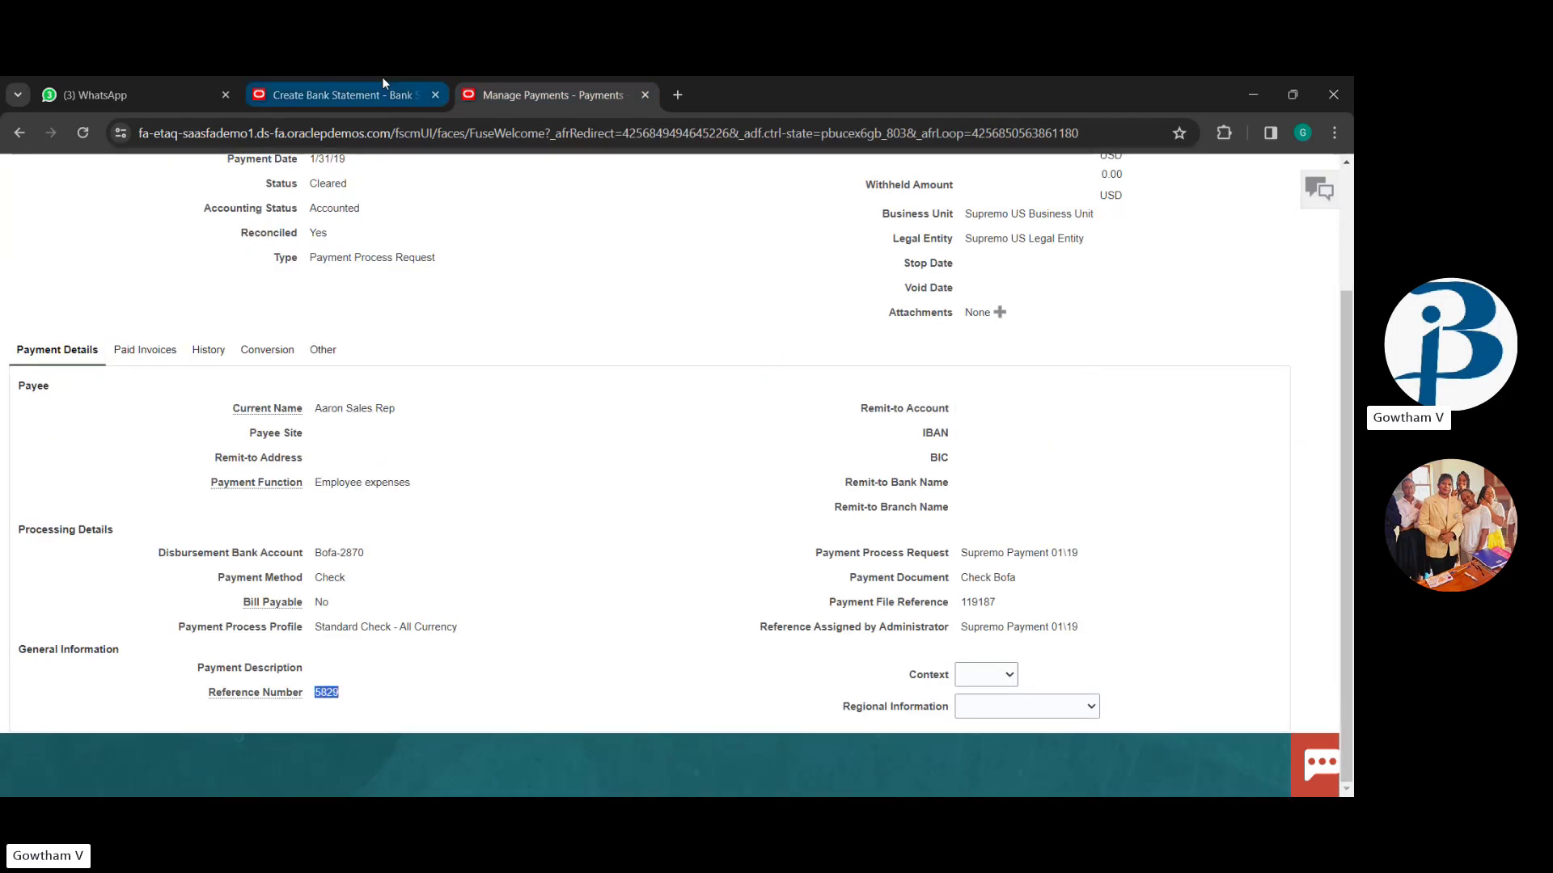
click(382, 78)
click(305, 442)
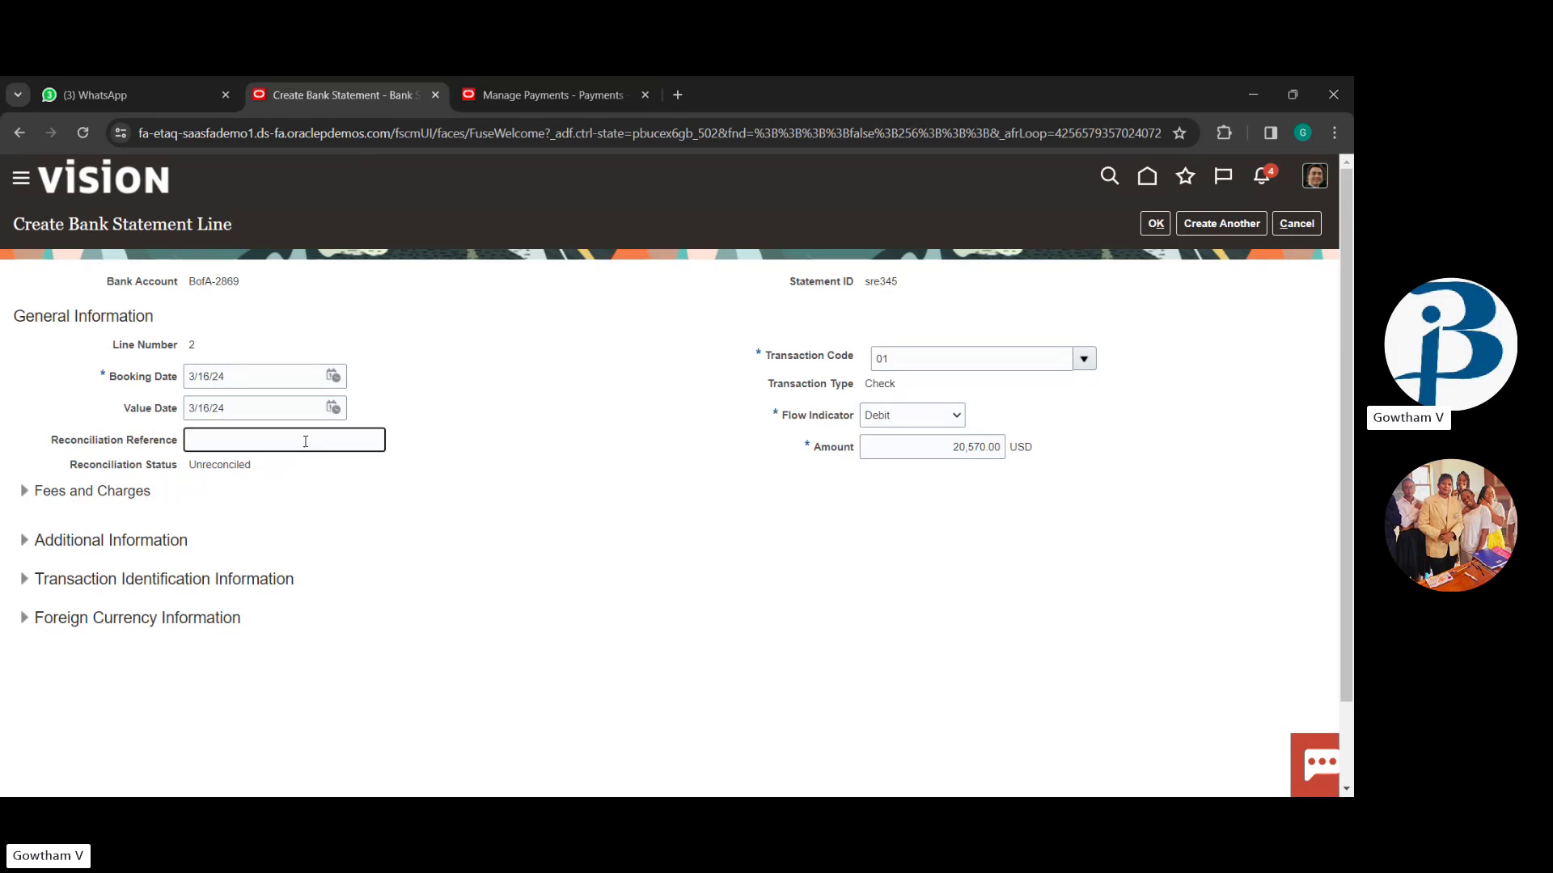
key(ctrl+v)
click(1151, 224)
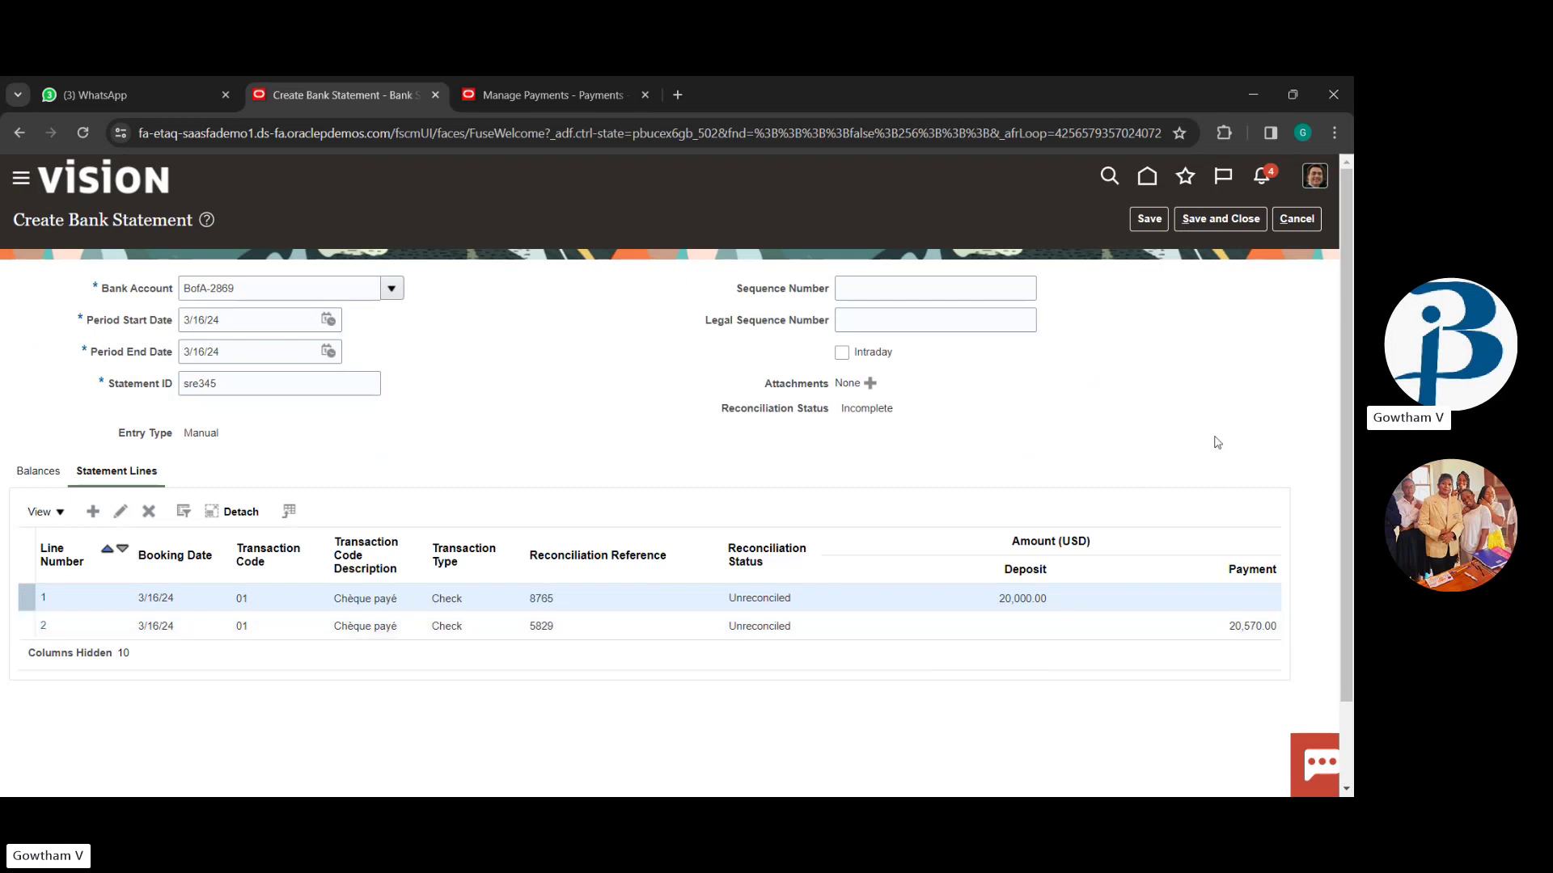
Save and close statement sre345, accepting the -570.00 balance warning and the confirmation.
click(1220, 220)
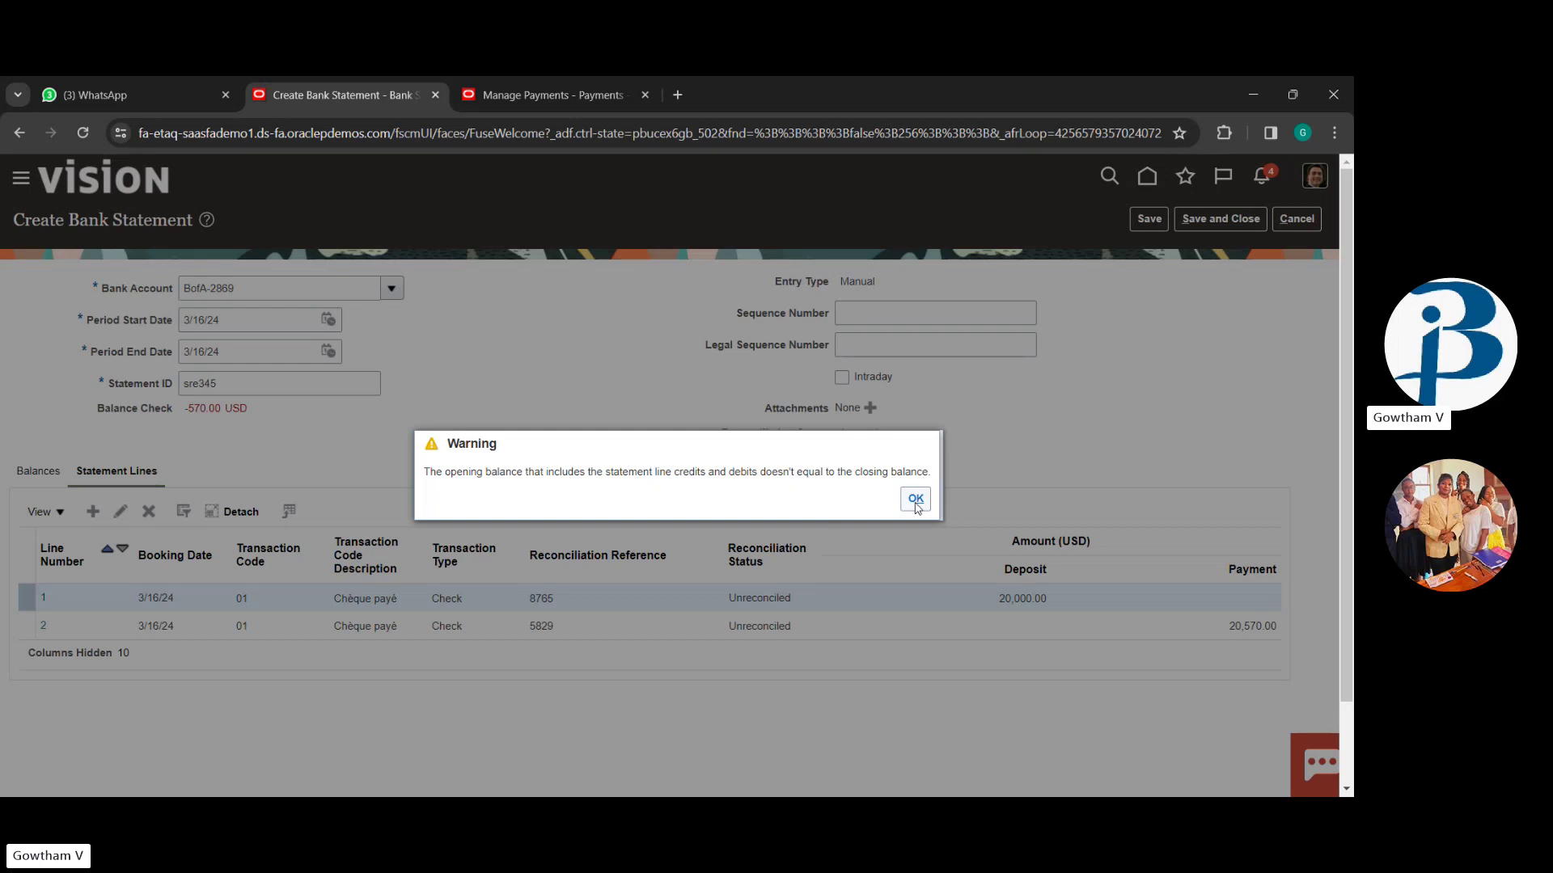
click(916, 499)
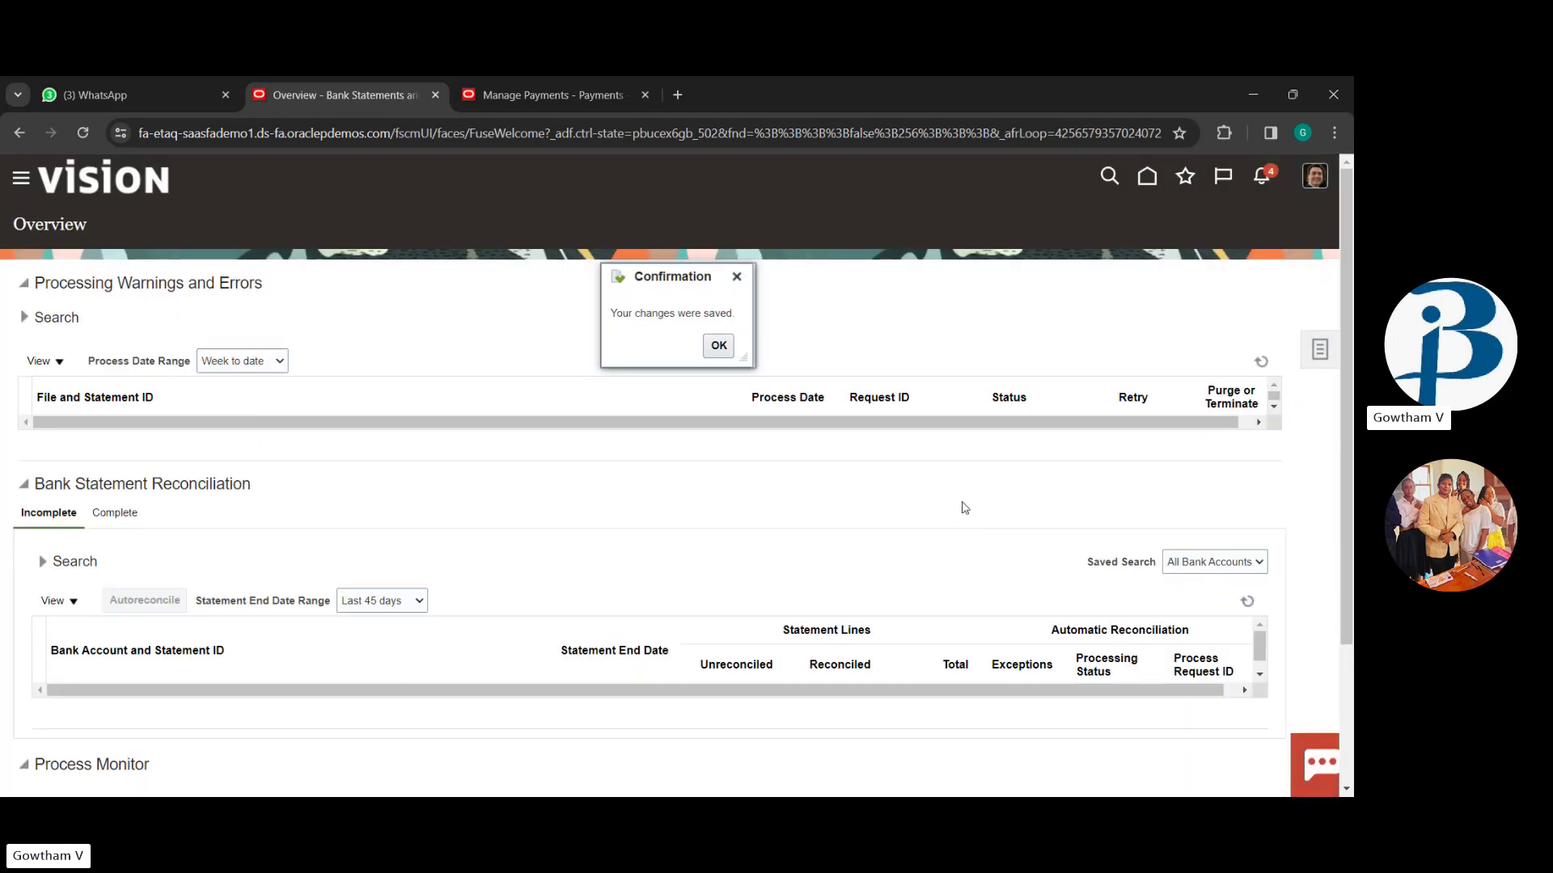
click(732, 347)
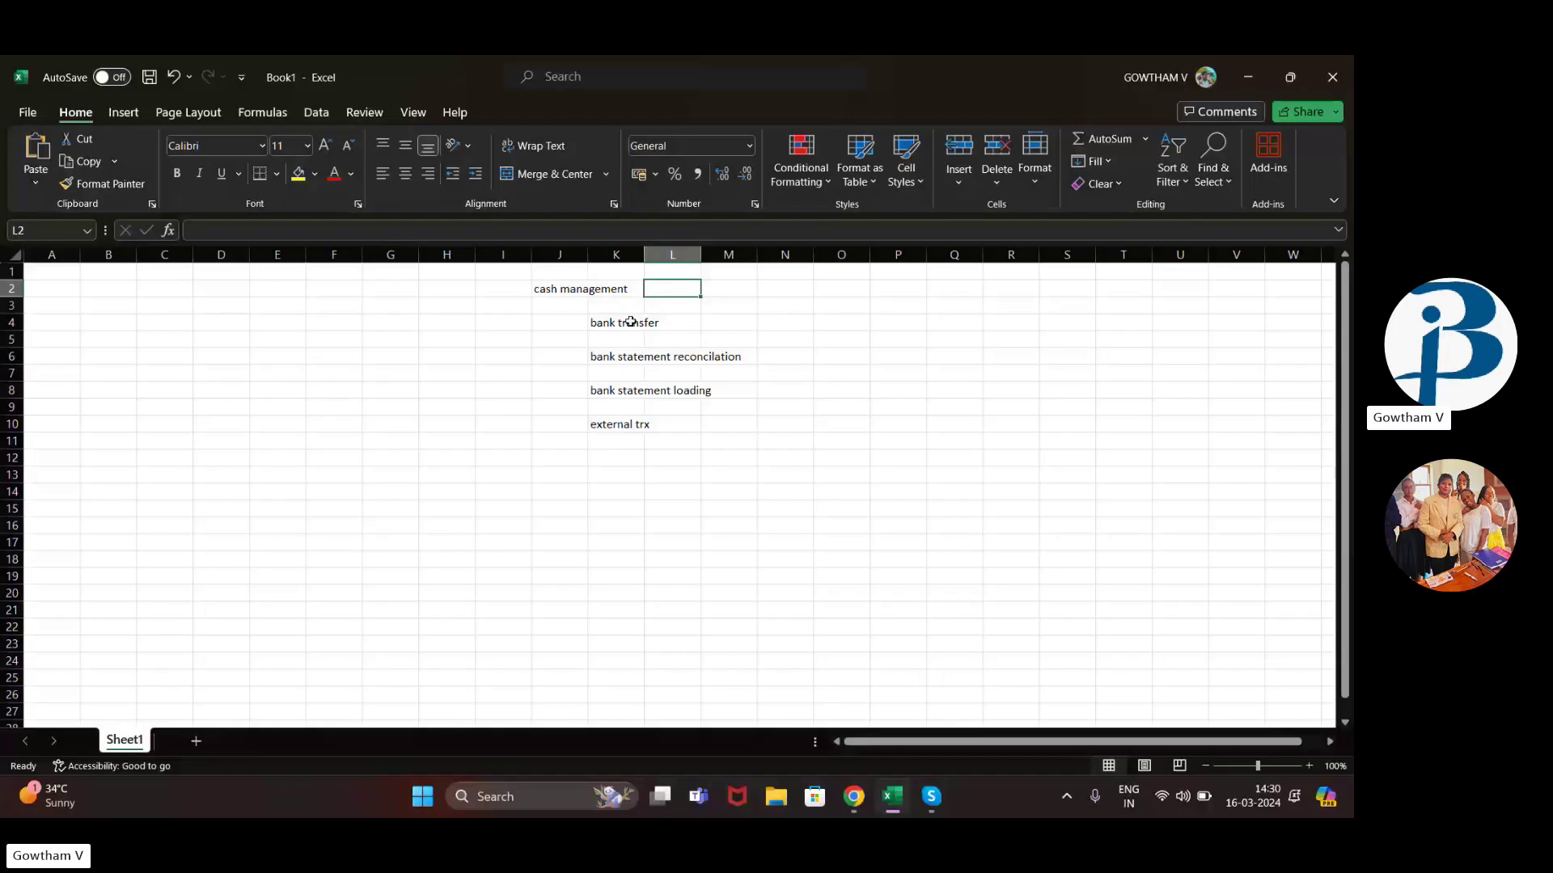
Review the bank transfer and bank statement reconciliation notes in Excel, then return to Oracle.
click(631, 322)
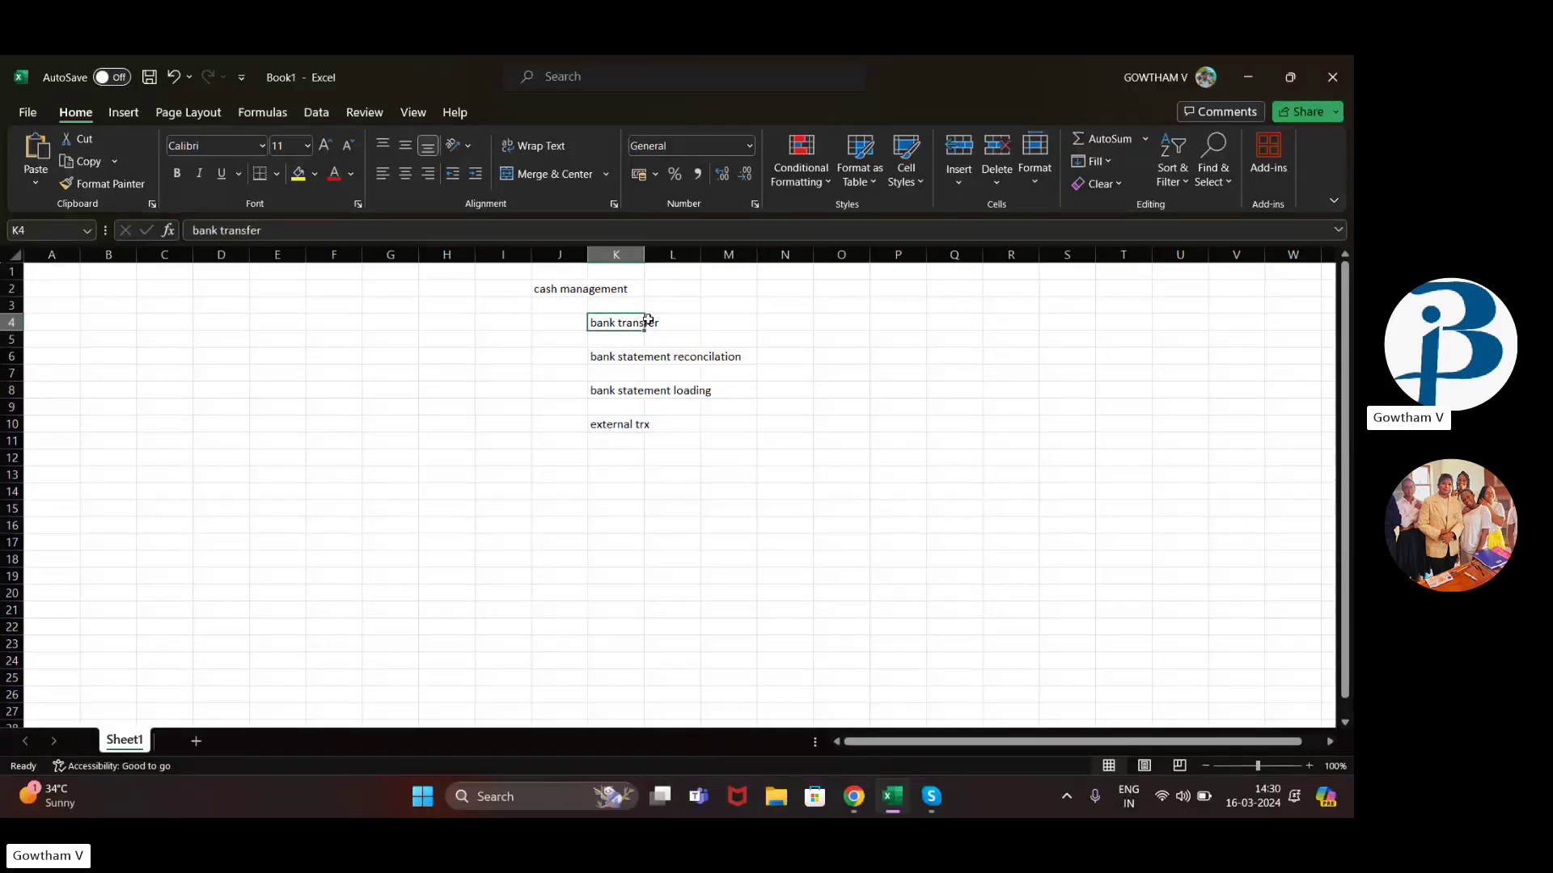
click(655, 322)
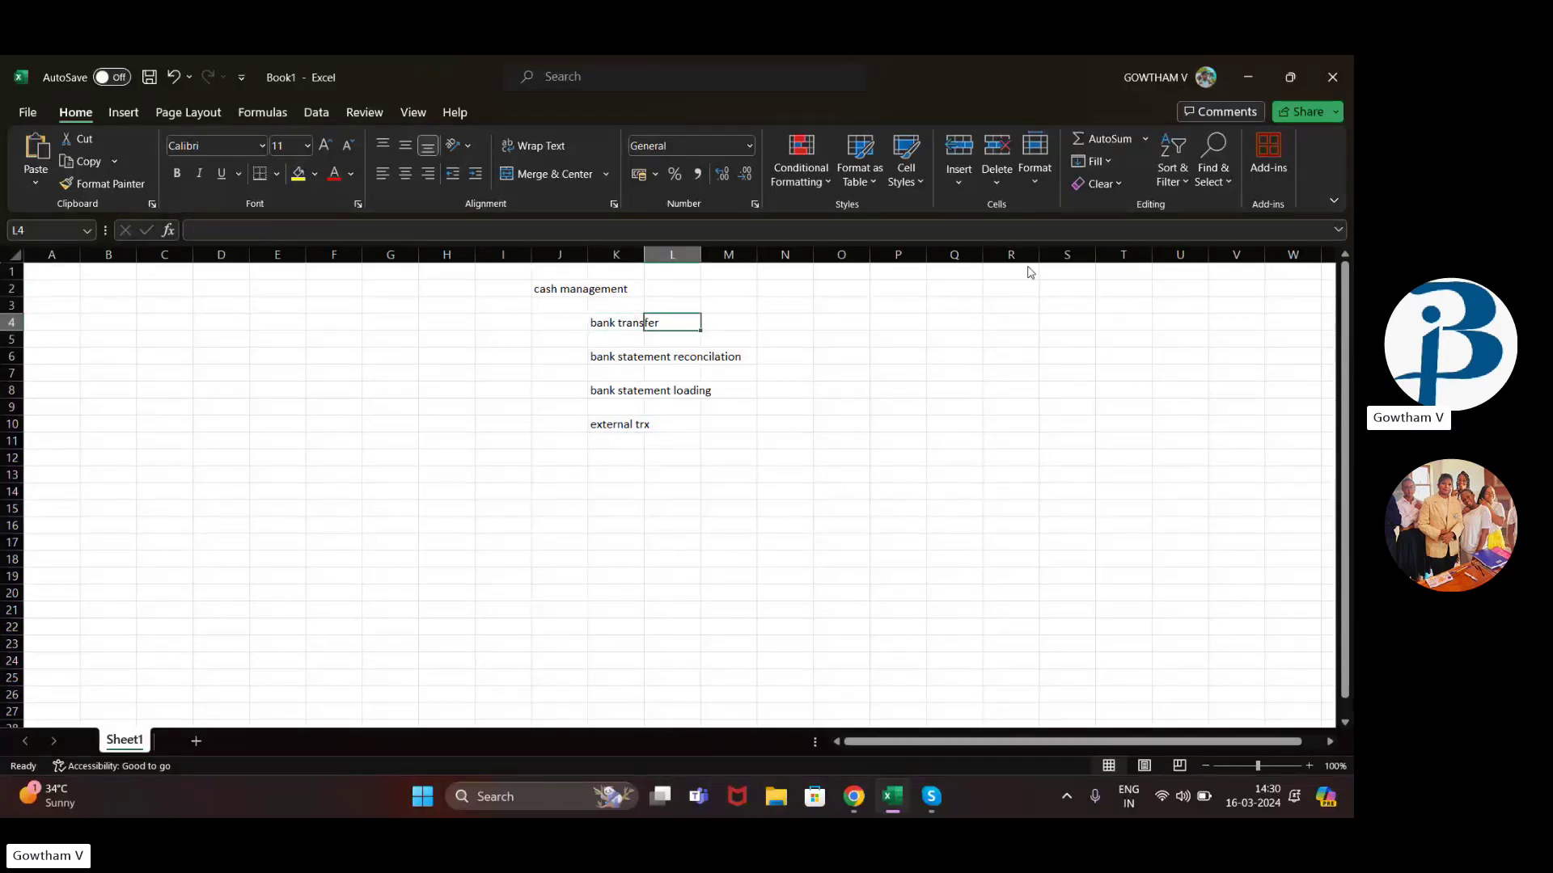
click(660, 357)
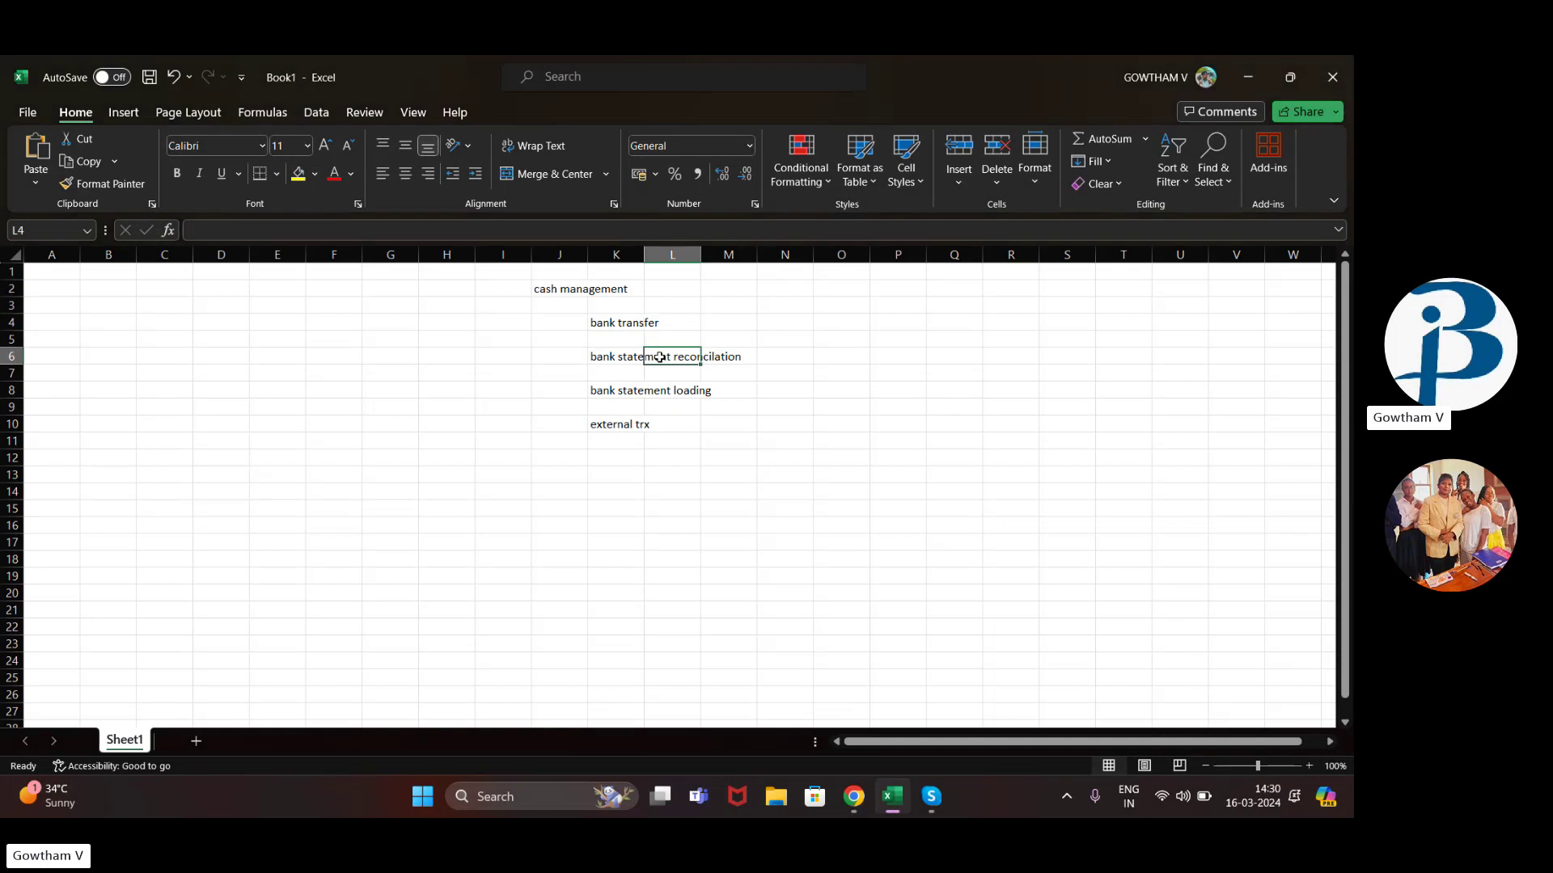
click(615, 357)
click(718, 356)
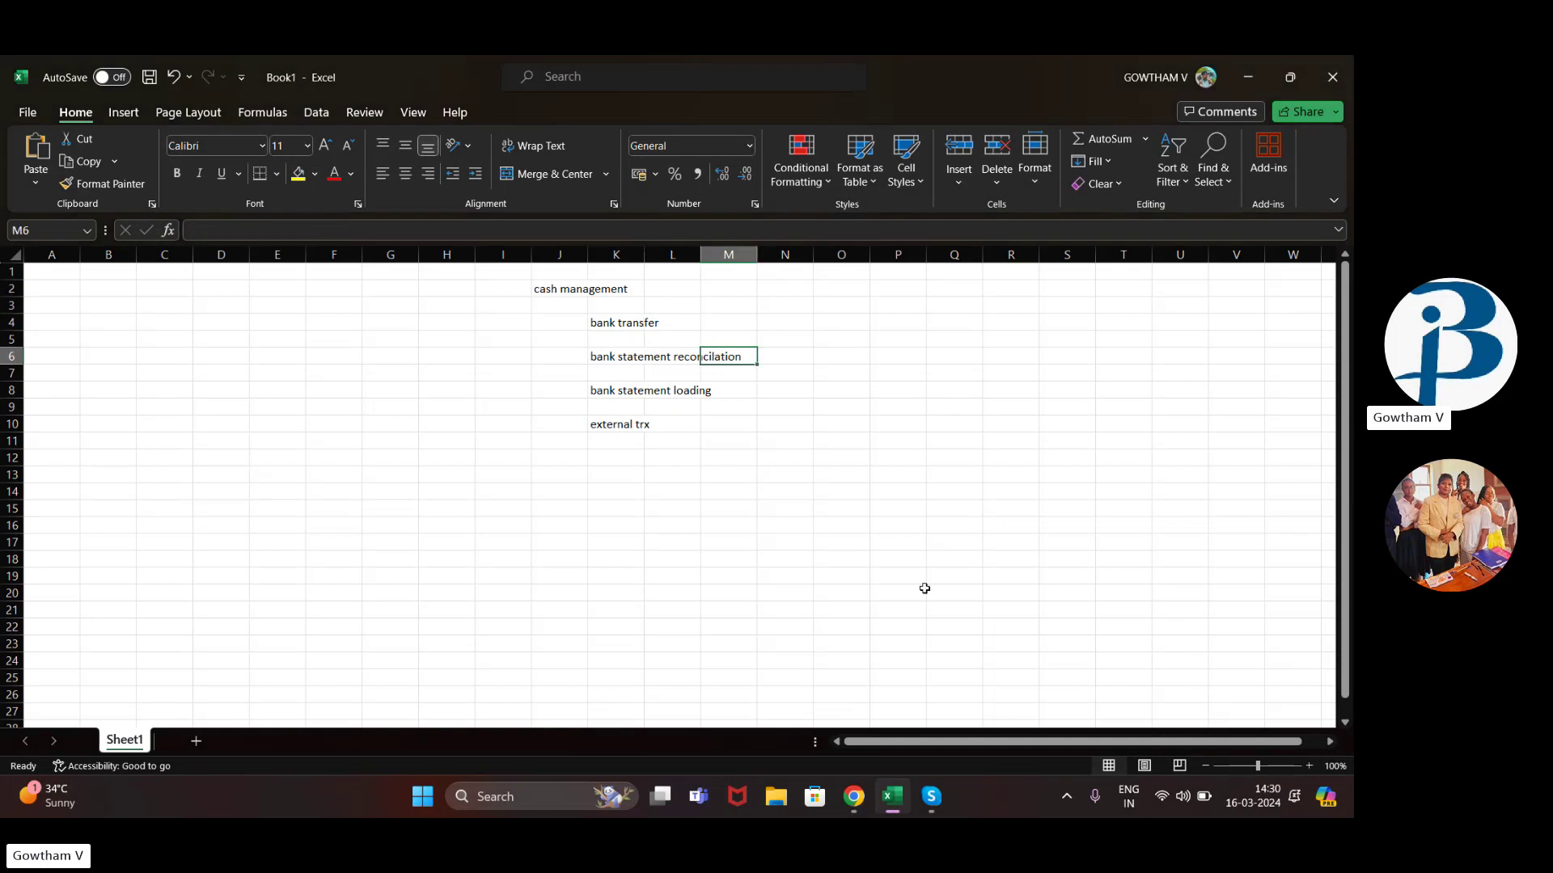
click(853, 796)
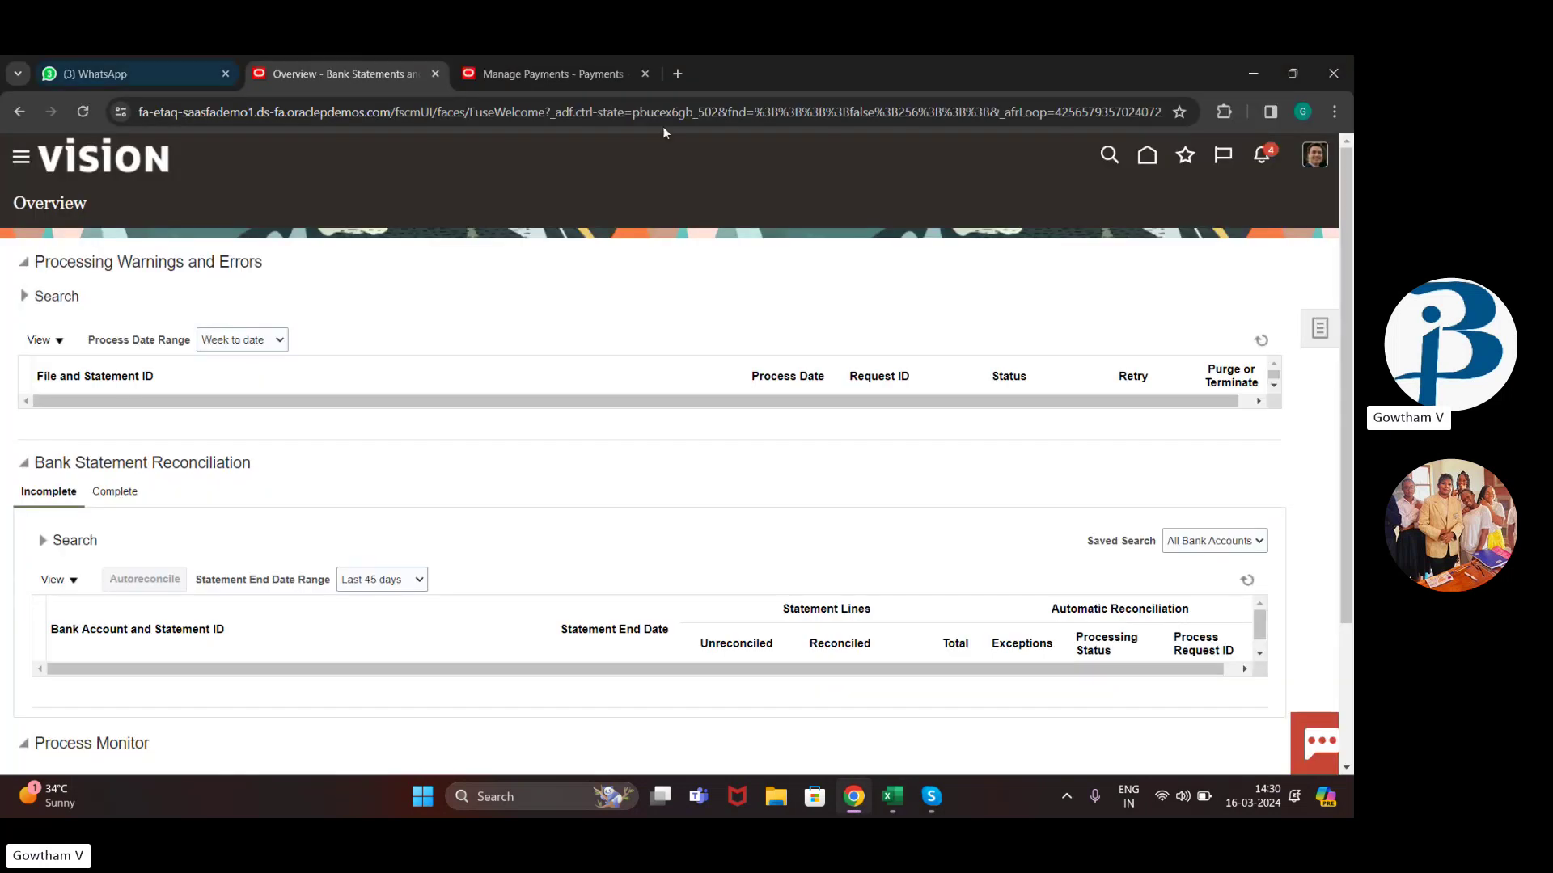
Go to Manual Reconciliation from the bank statement Tasks list.
click(1308, 328)
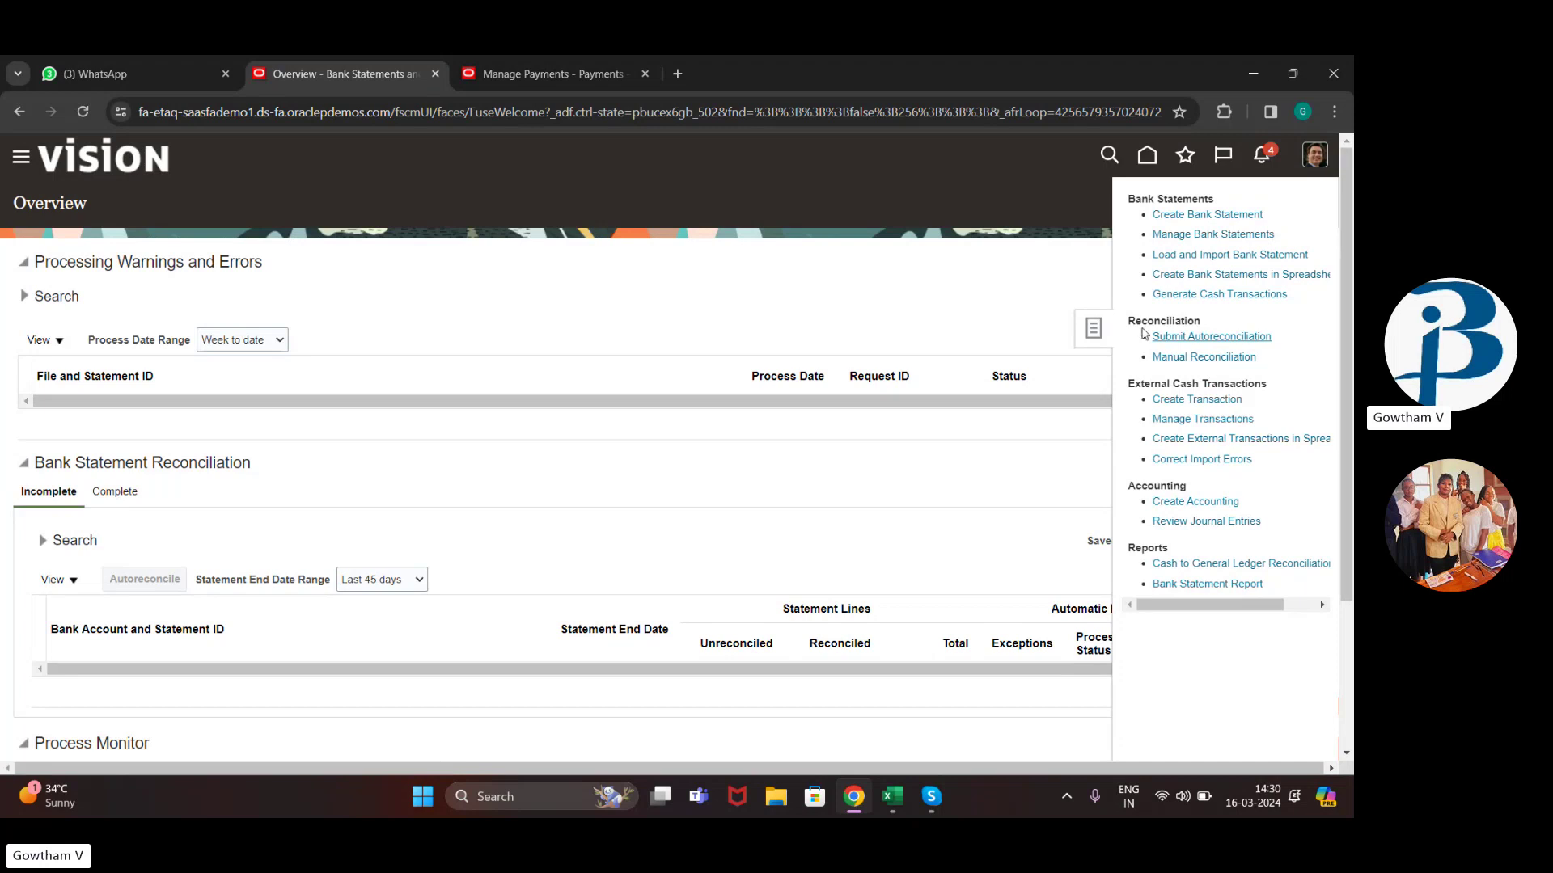
click(1190, 356)
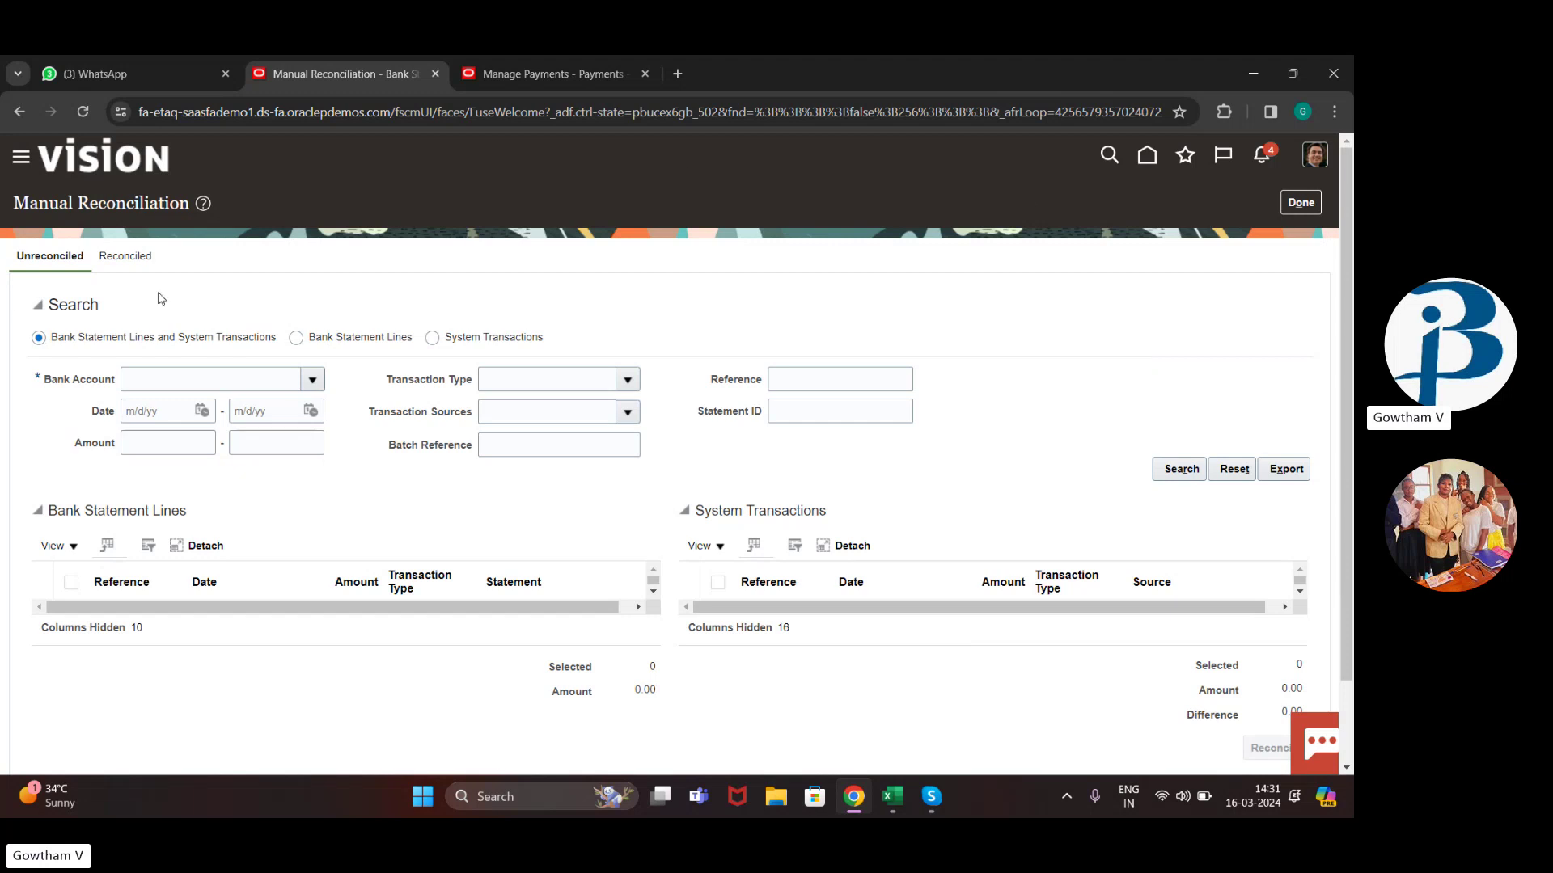
Search unreconciled items for bank account BofA-2869 from 3/16/24 to 3/16/24.
click(312, 380)
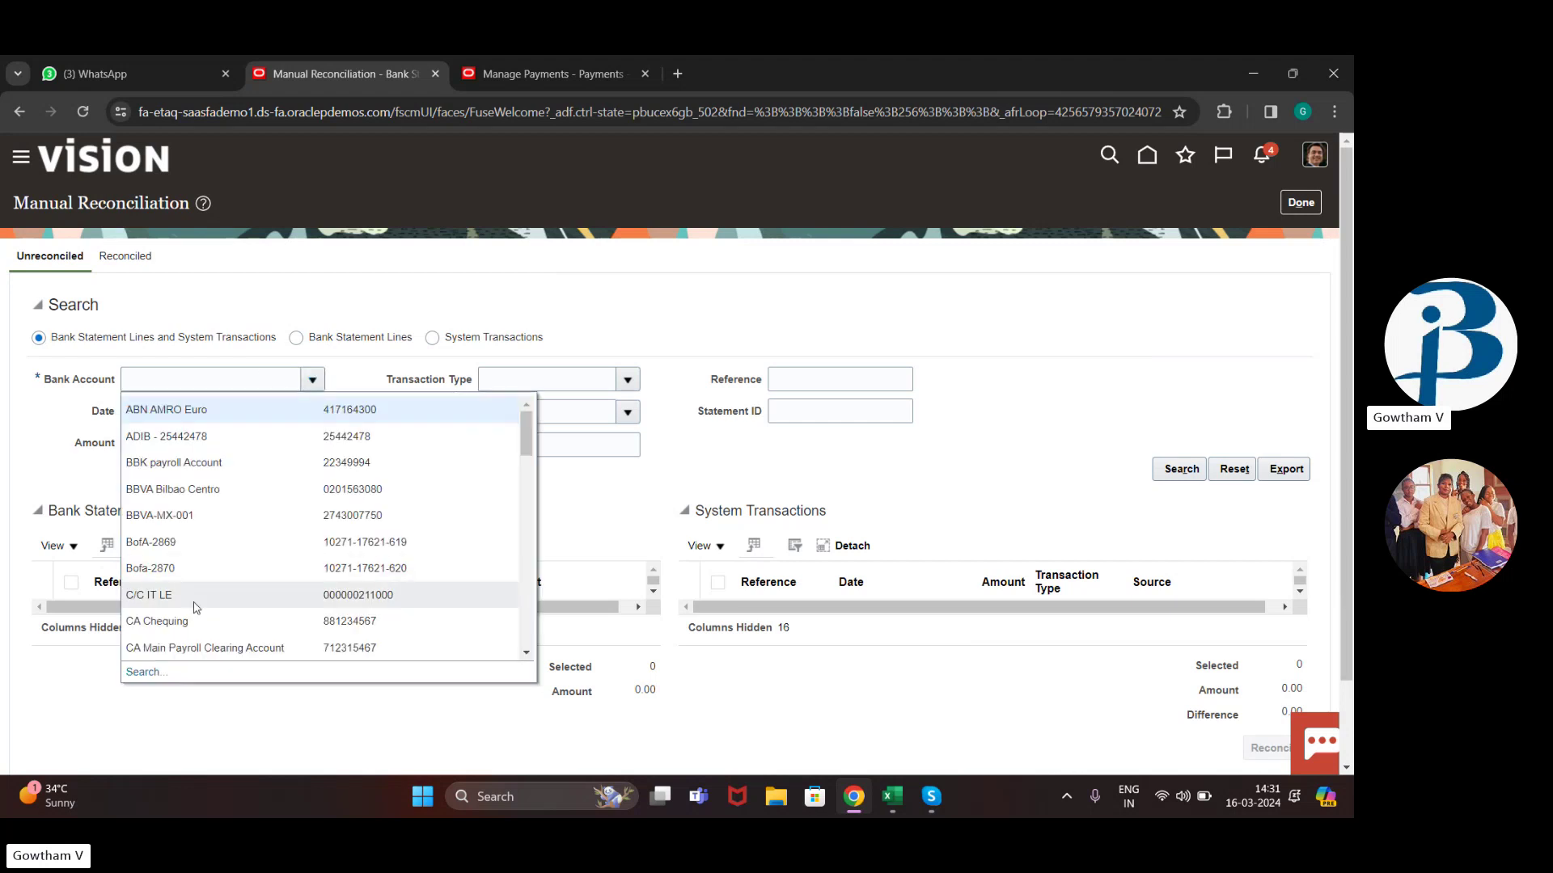
click(251, 540)
click(200, 411)
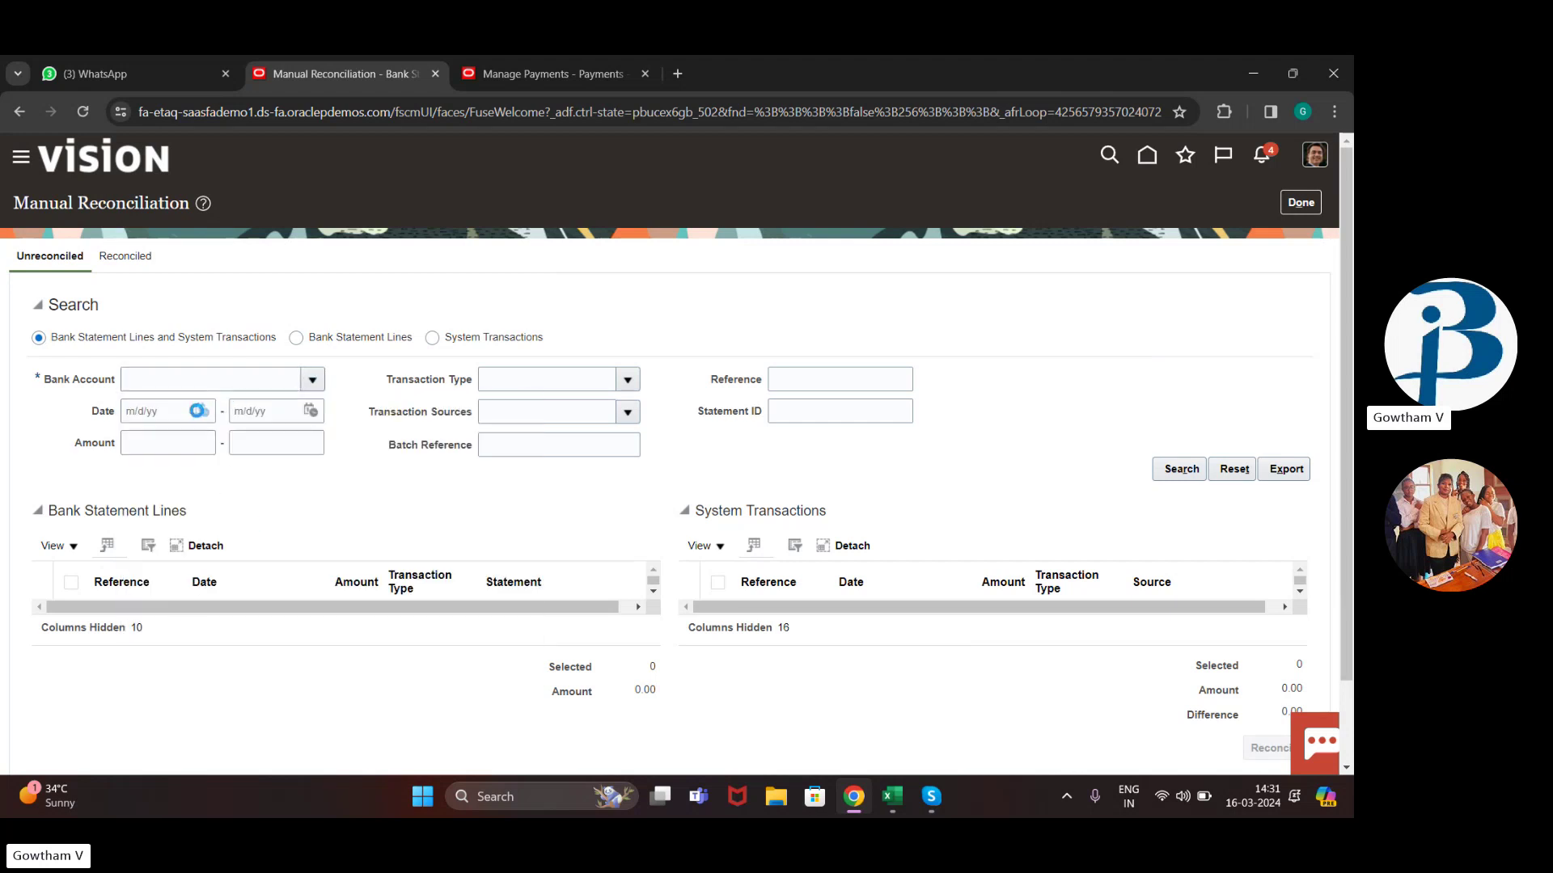
click(405, 544)
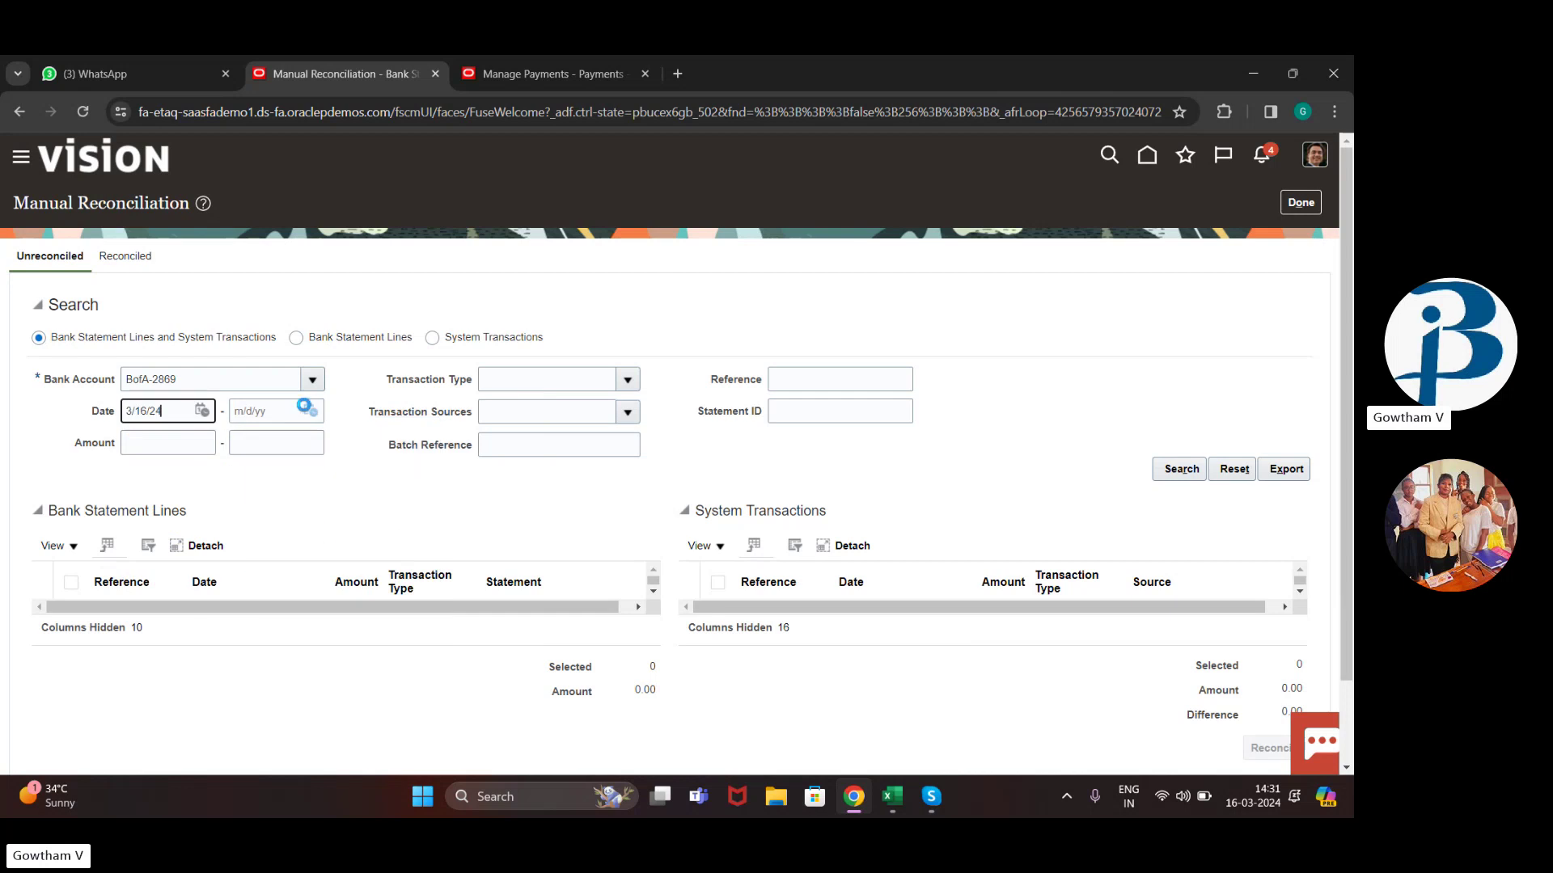
click(319, 416)
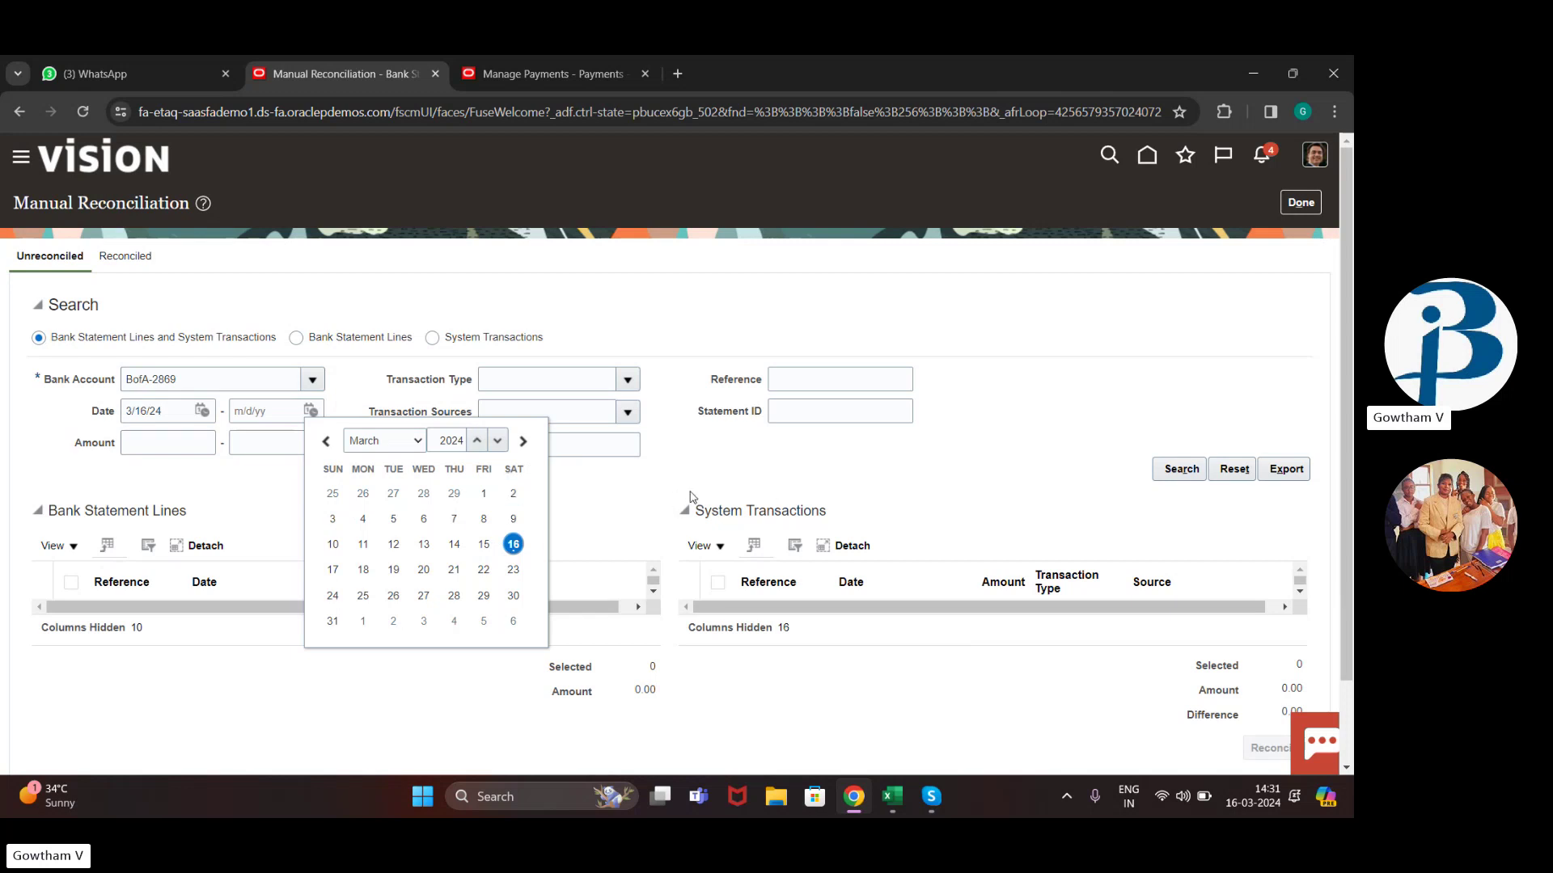
click(512, 543)
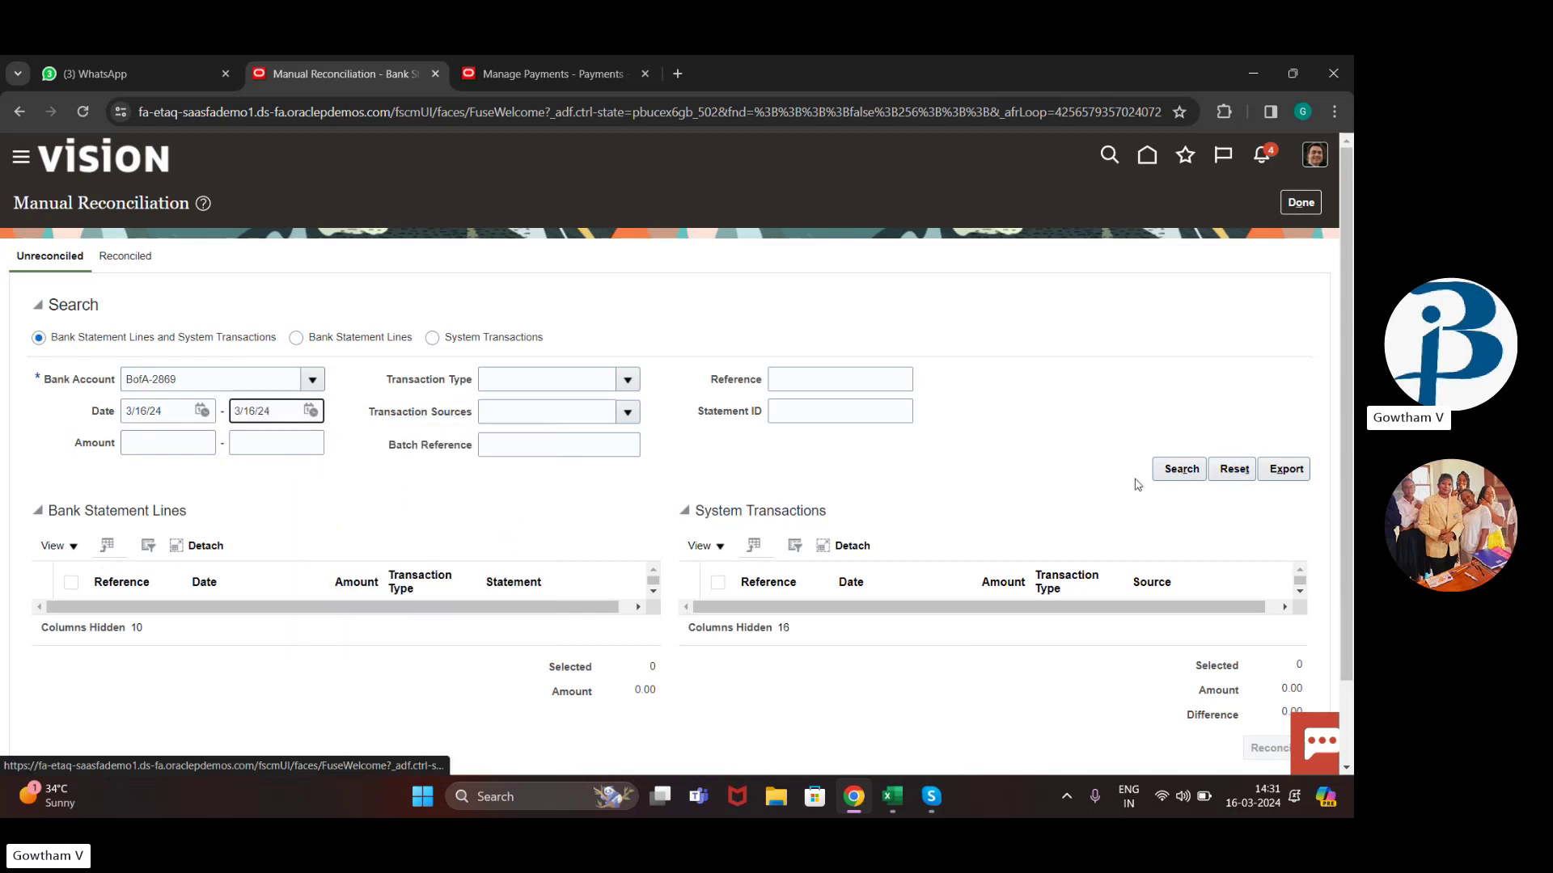
click(1176, 468)
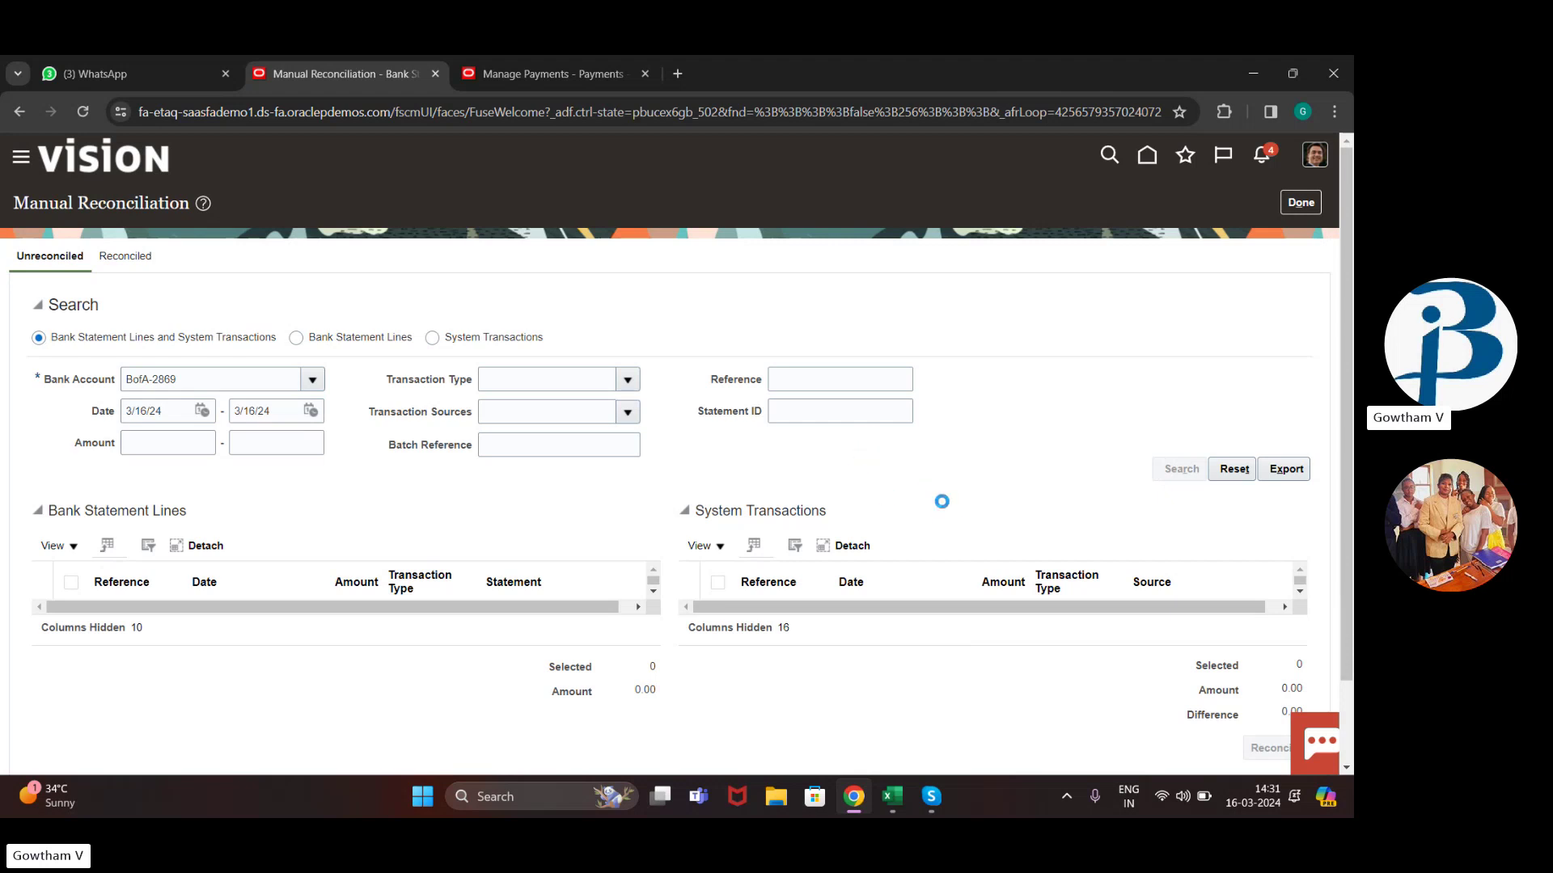
Select bank statement line 5829 and search for matching system transactions.
scroll(868, 515, down, 2)
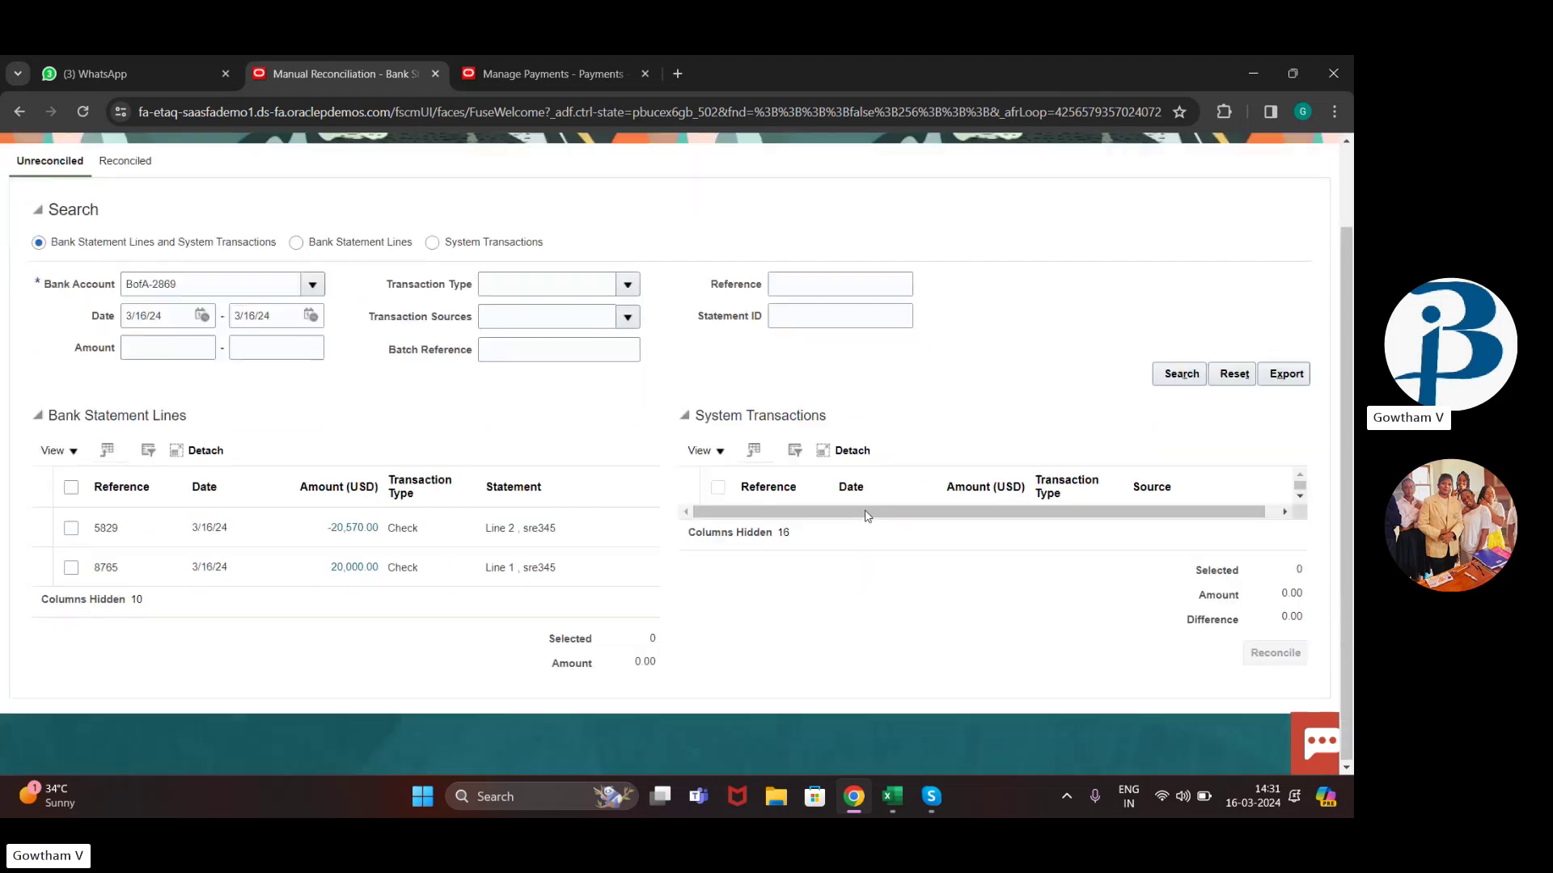
scroll(868, 514, up, 2)
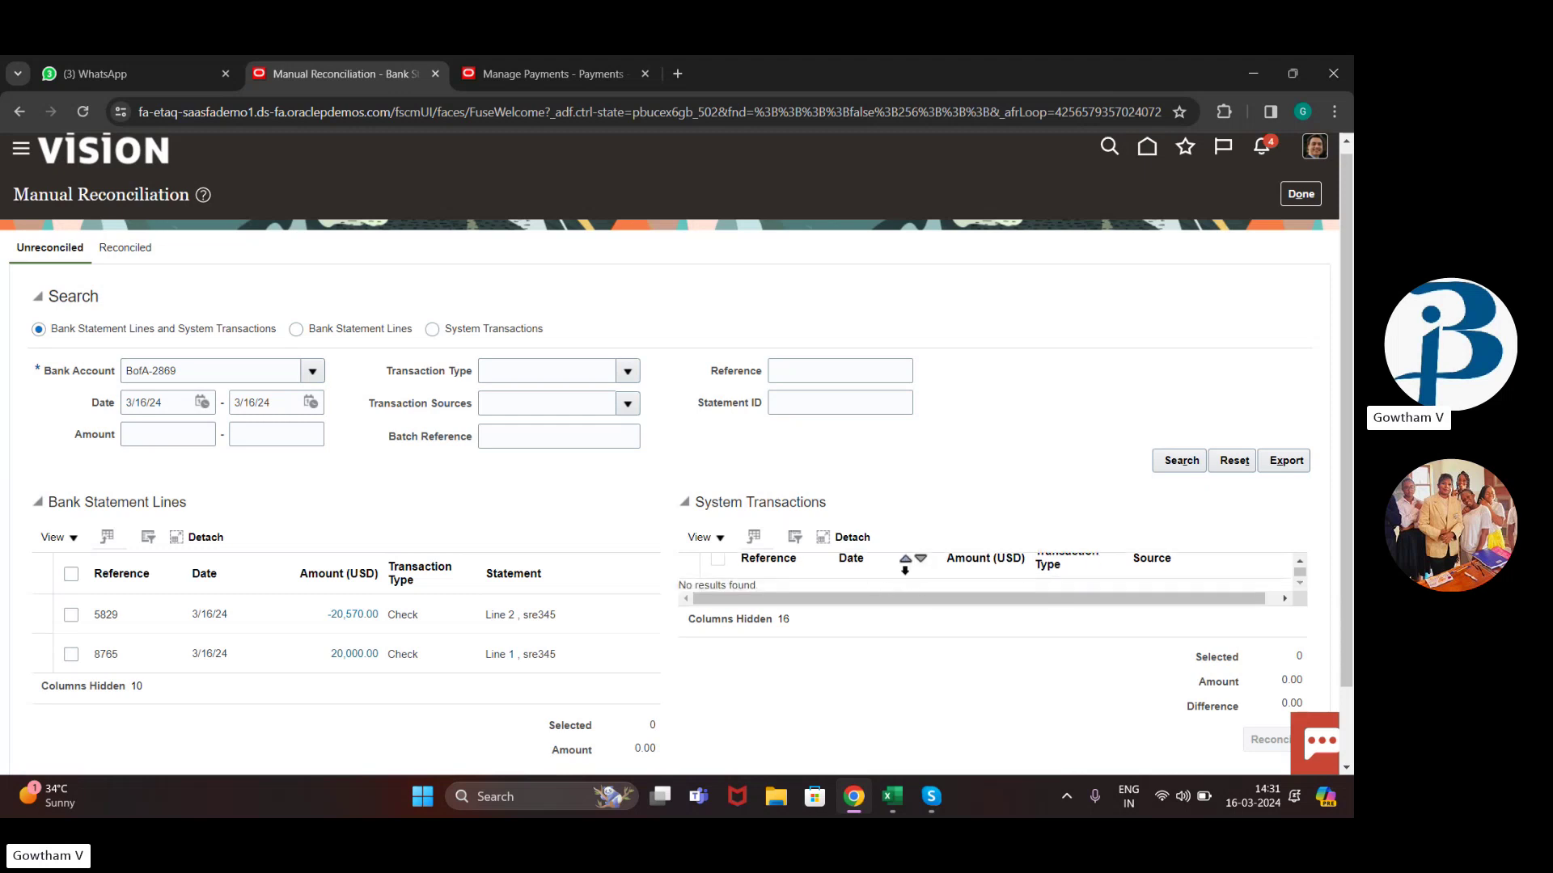
scroll(905, 570, down, 2)
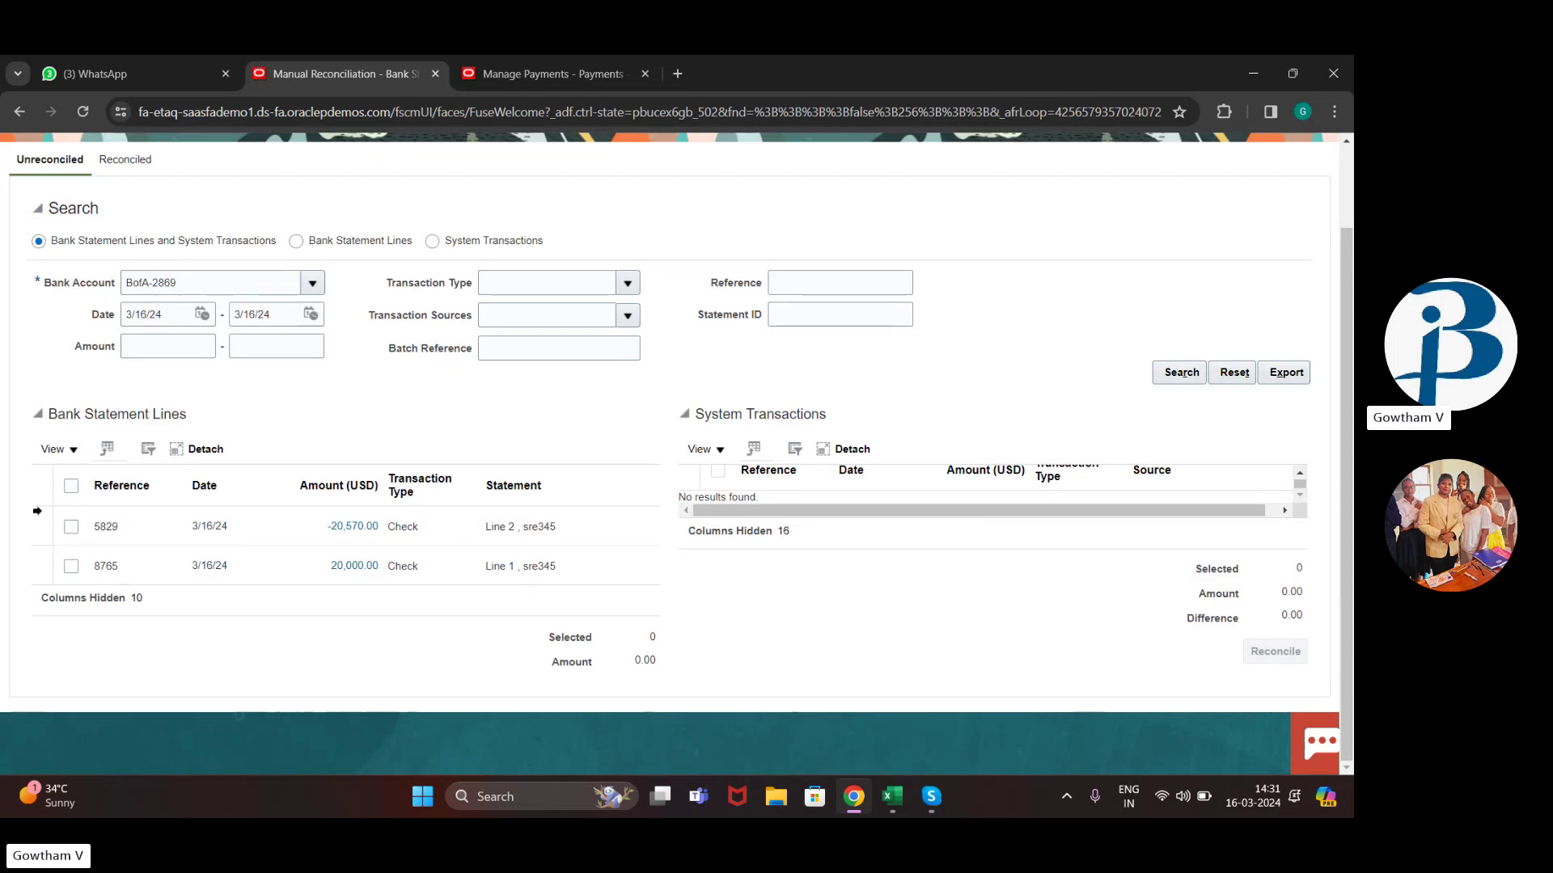
click(72, 526)
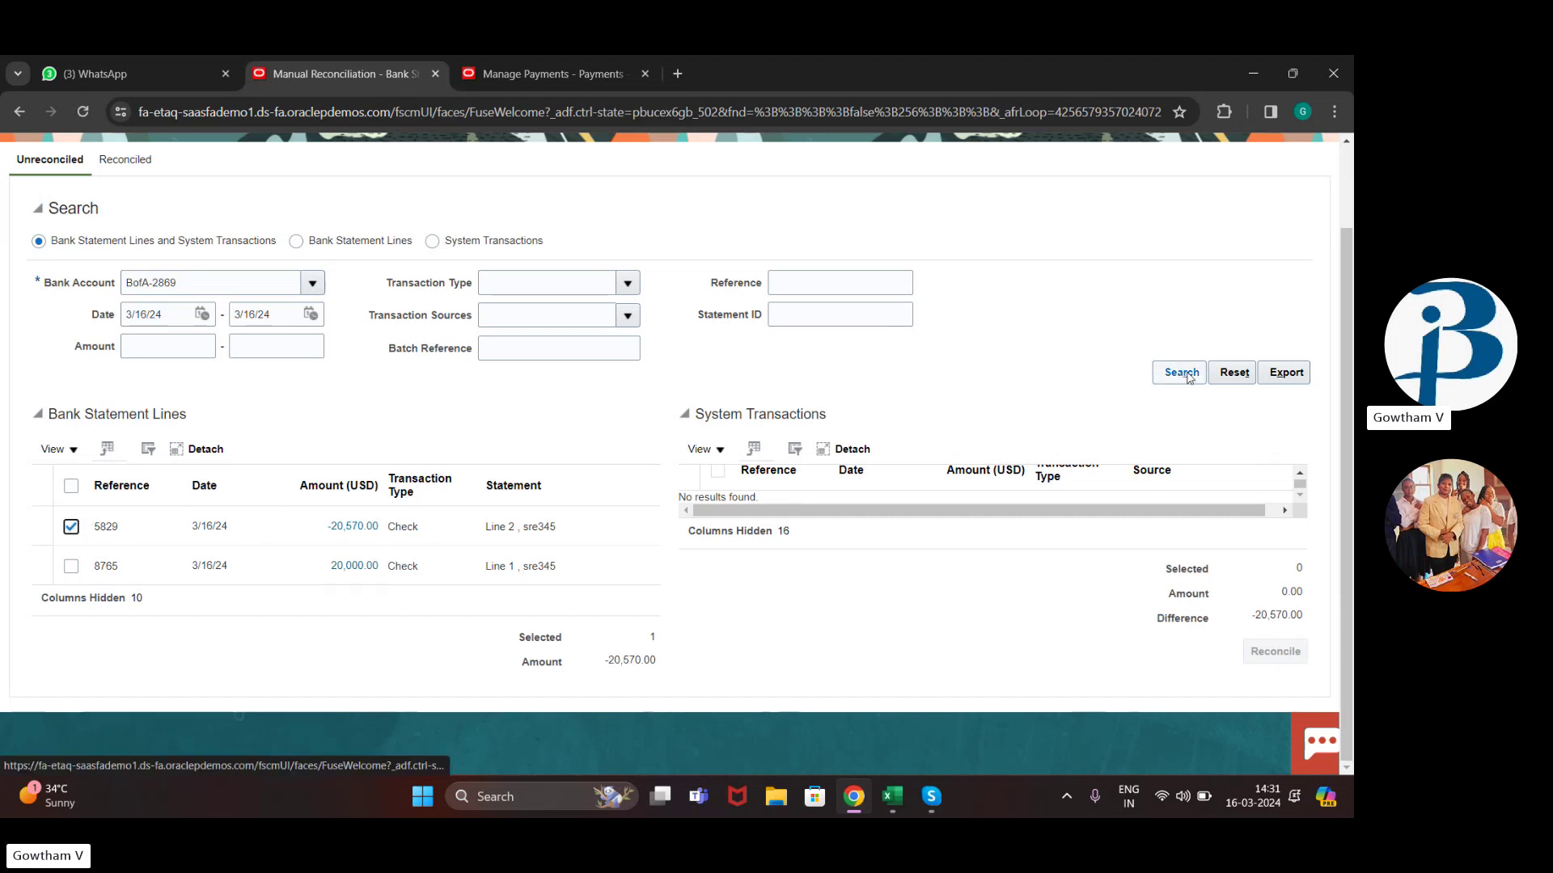
click(1156, 376)
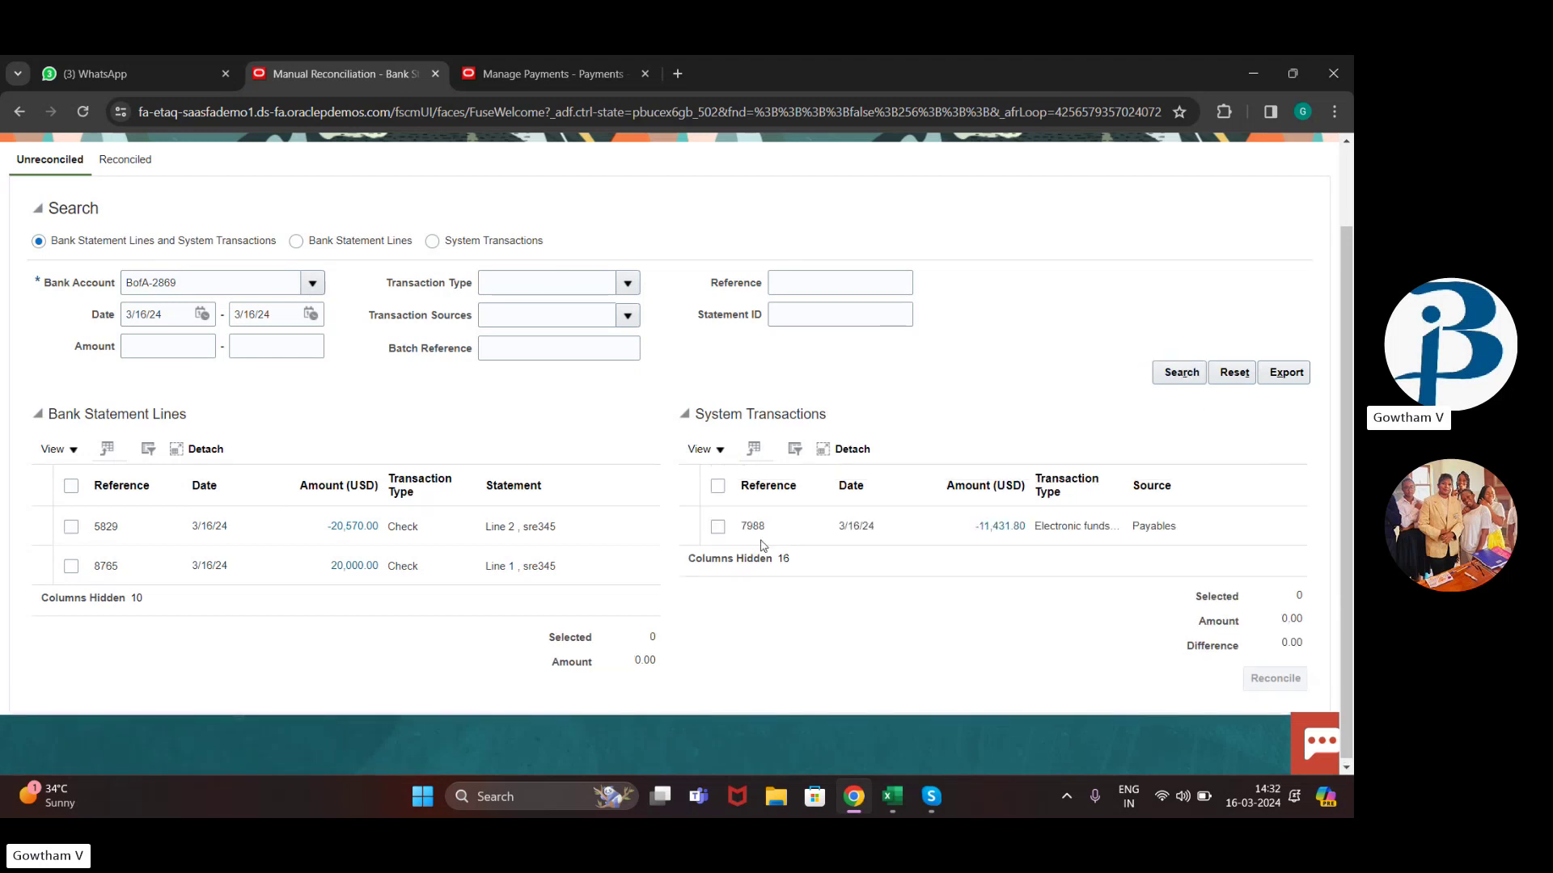
With line 5829 selected, filter the search to the Payables transaction source.
click(71, 527)
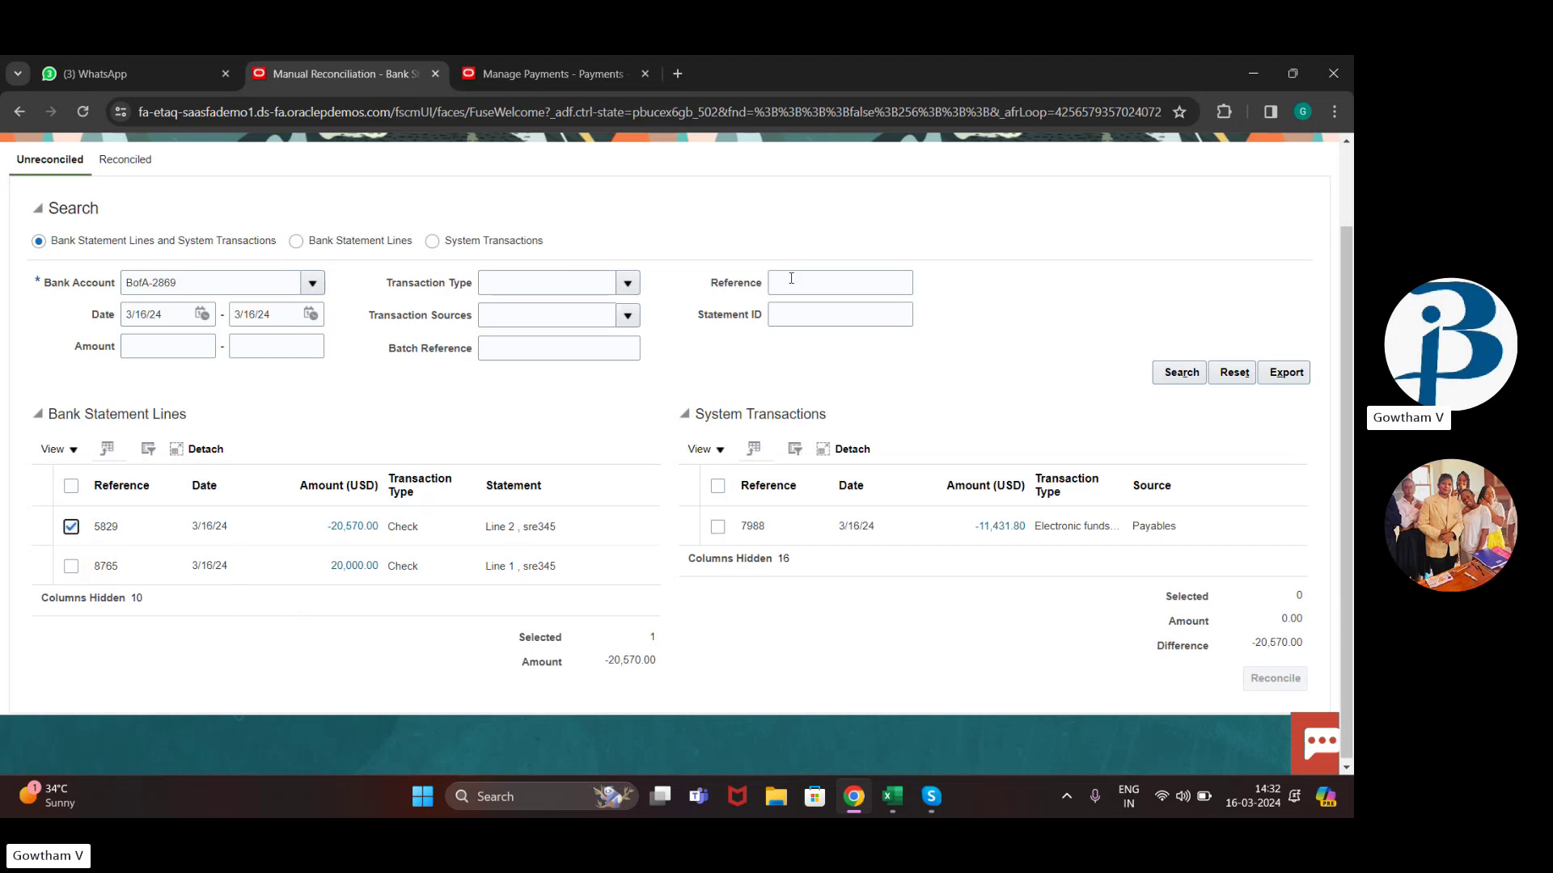
click(629, 314)
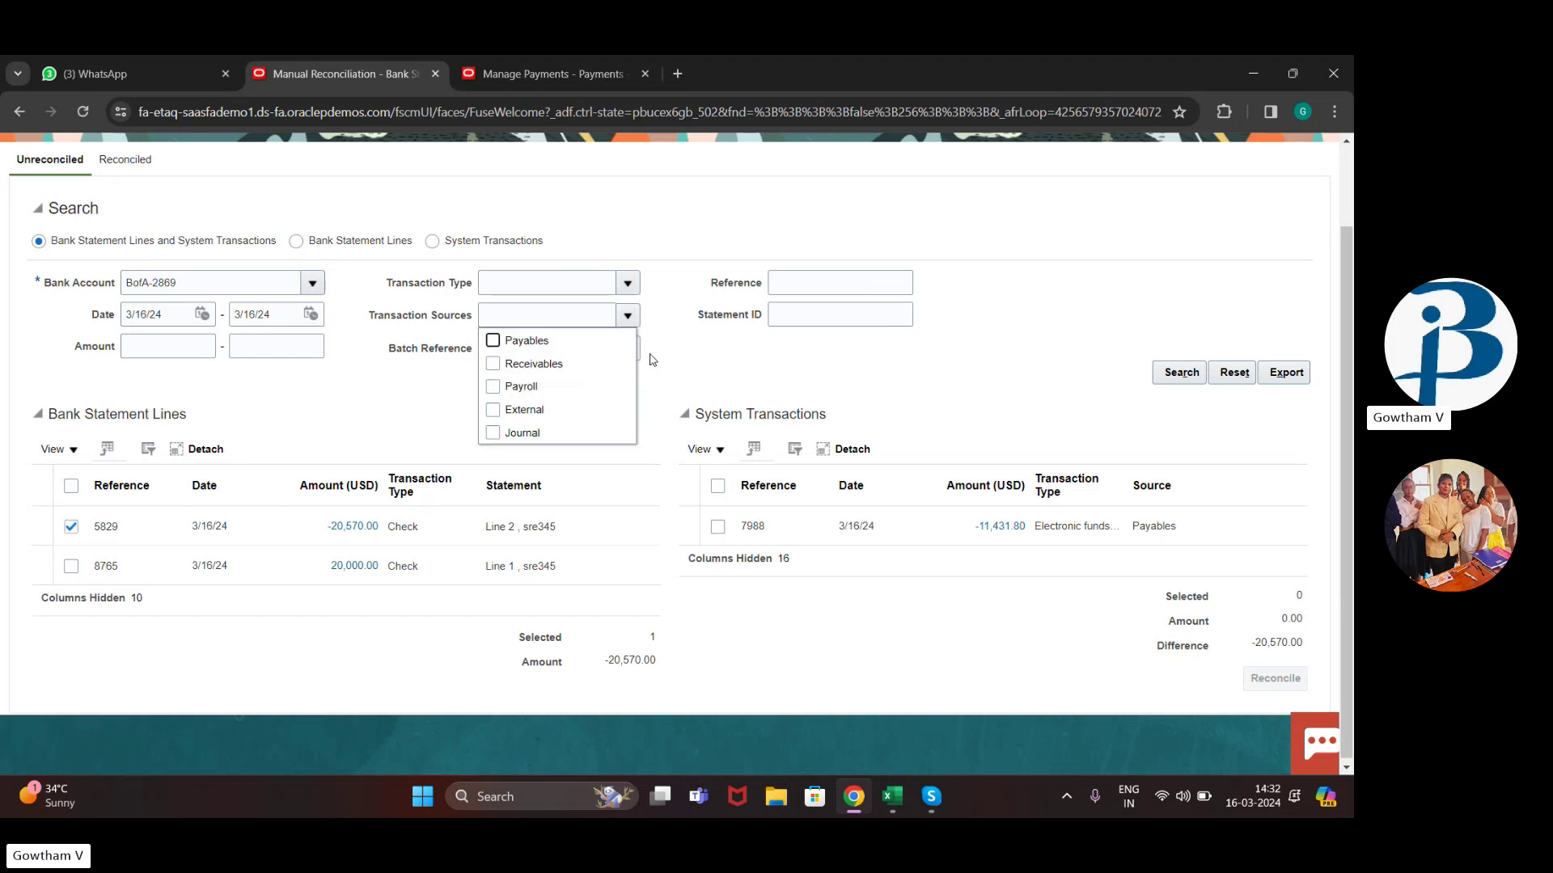
click(552, 351)
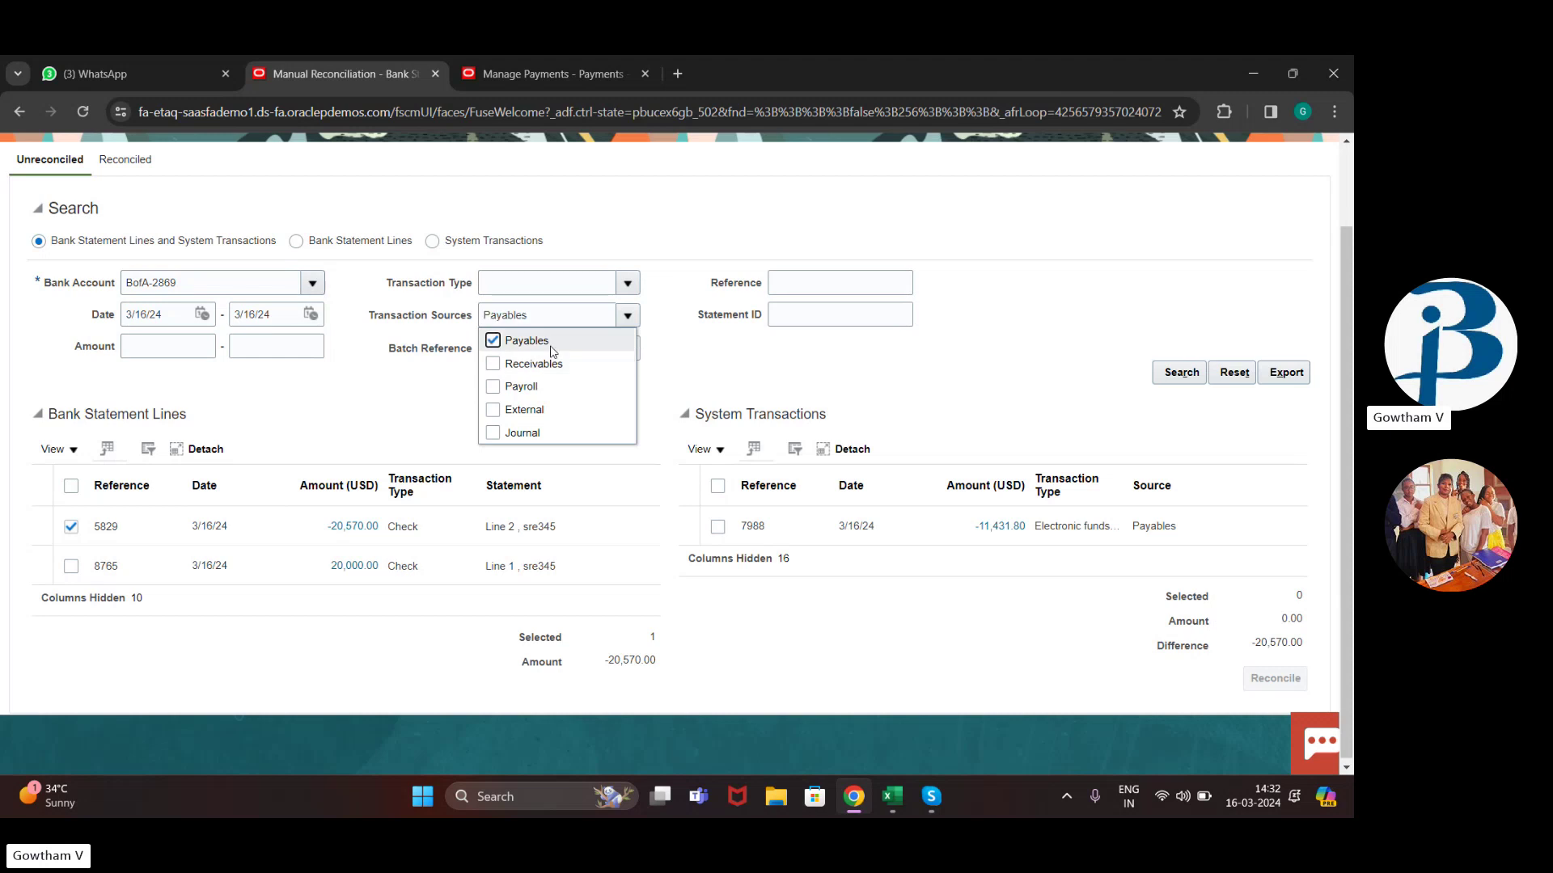
click(1174, 372)
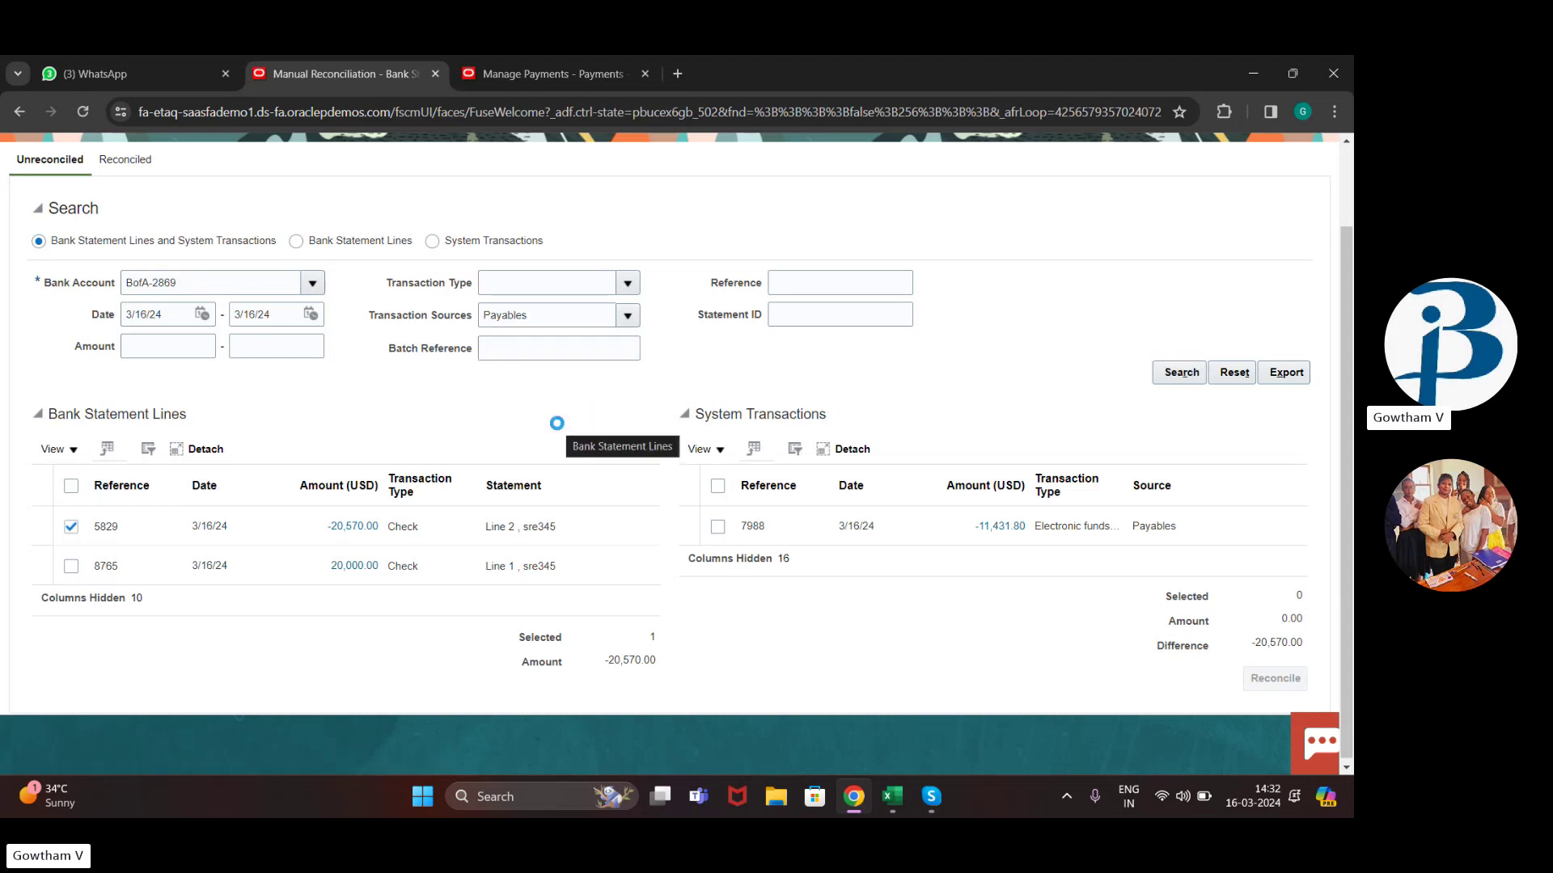
Search by reference 5829 and reselect bank line 5829.
click(891, 281)
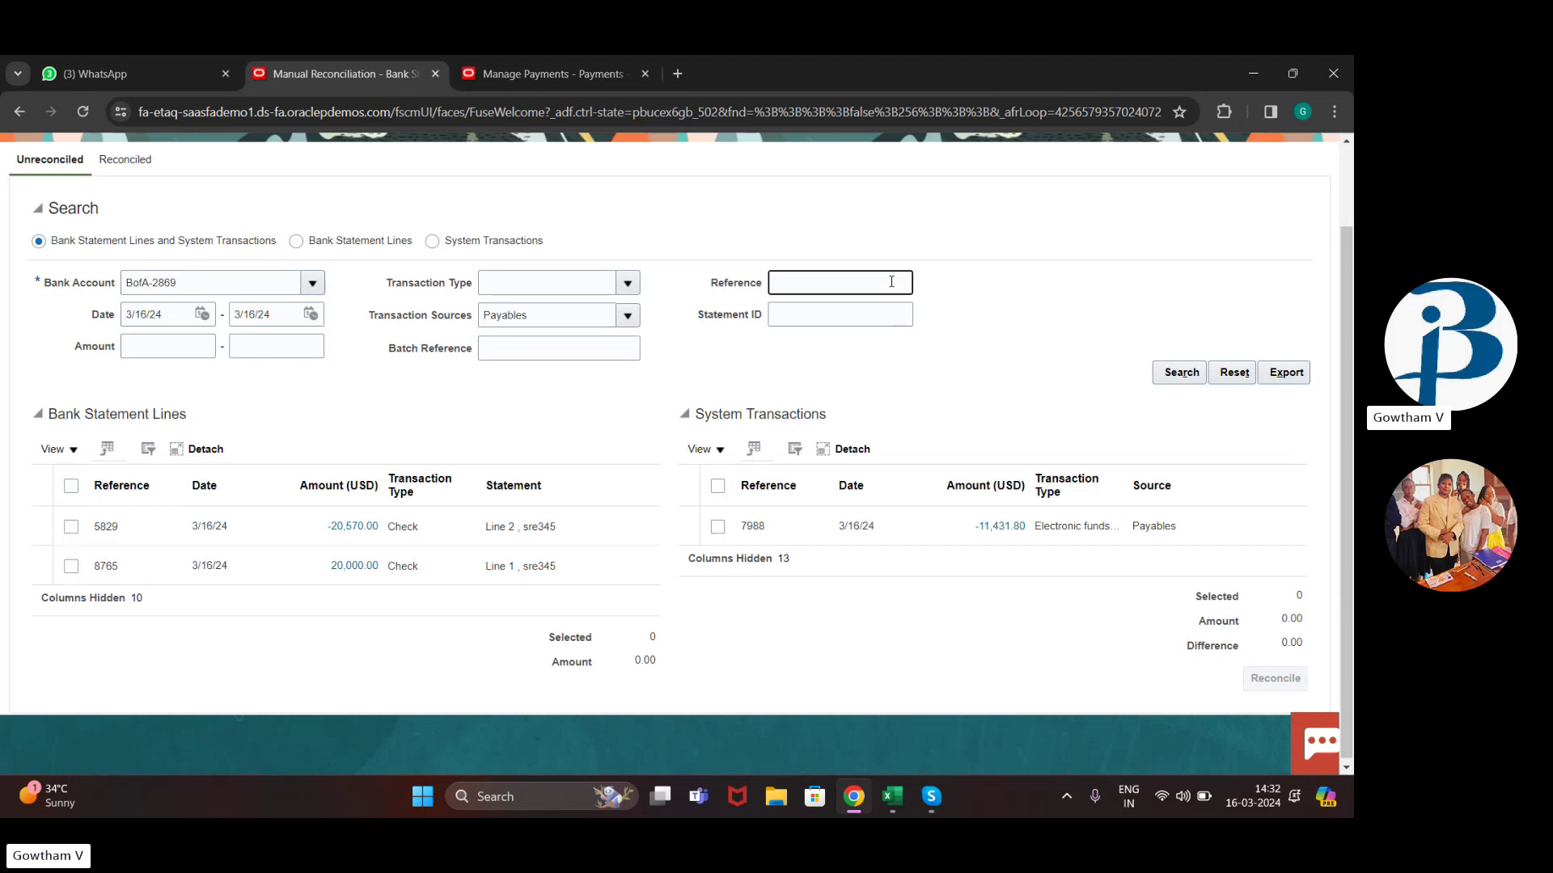
text(5829)
click(1169, 373)
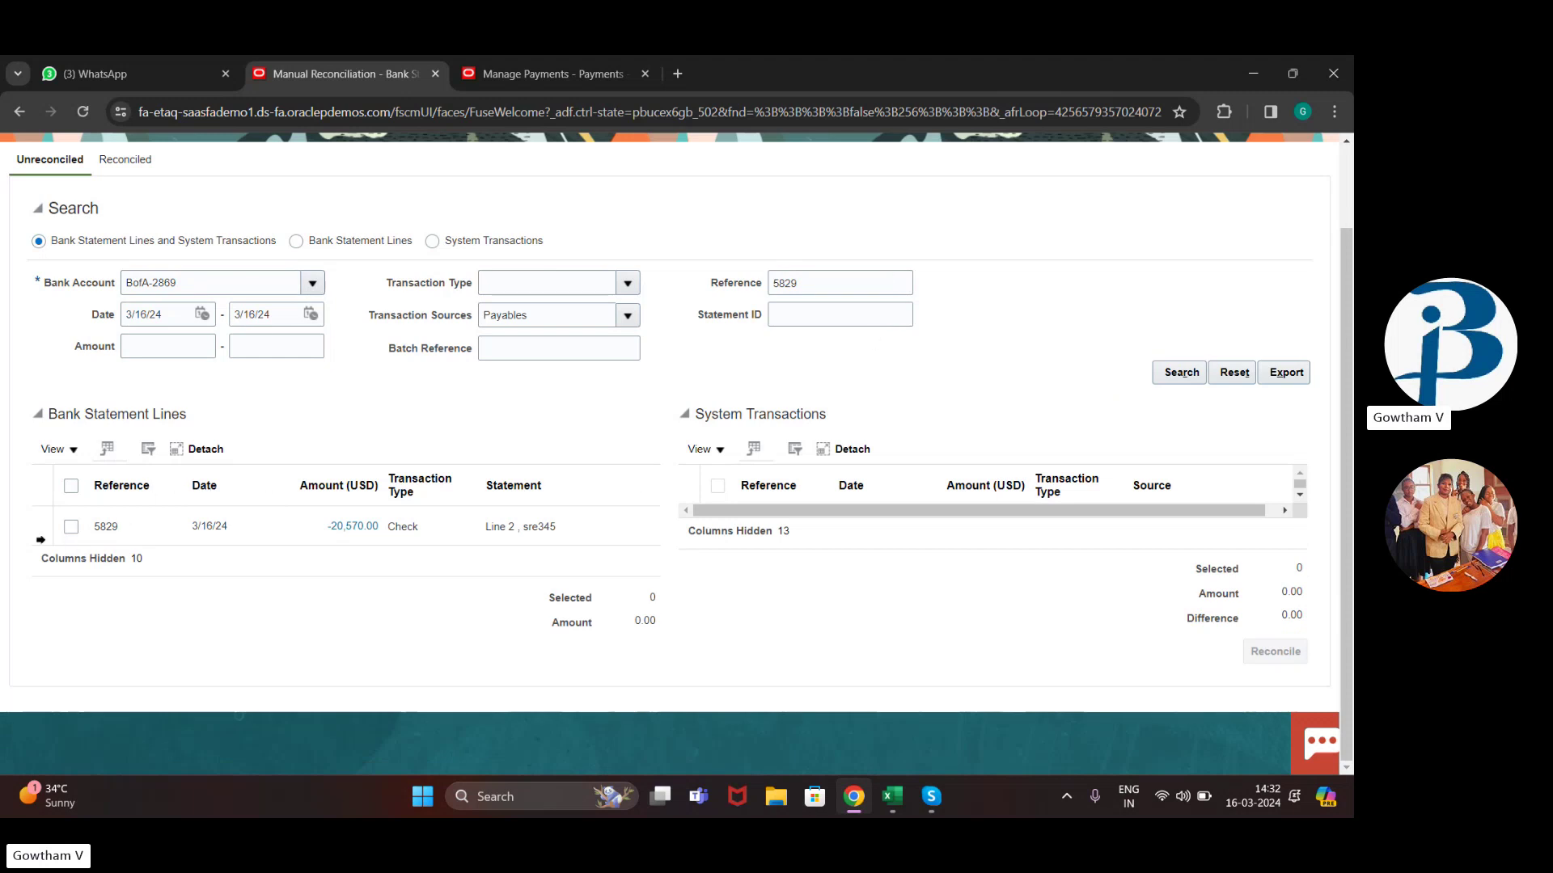
click(71, 527)
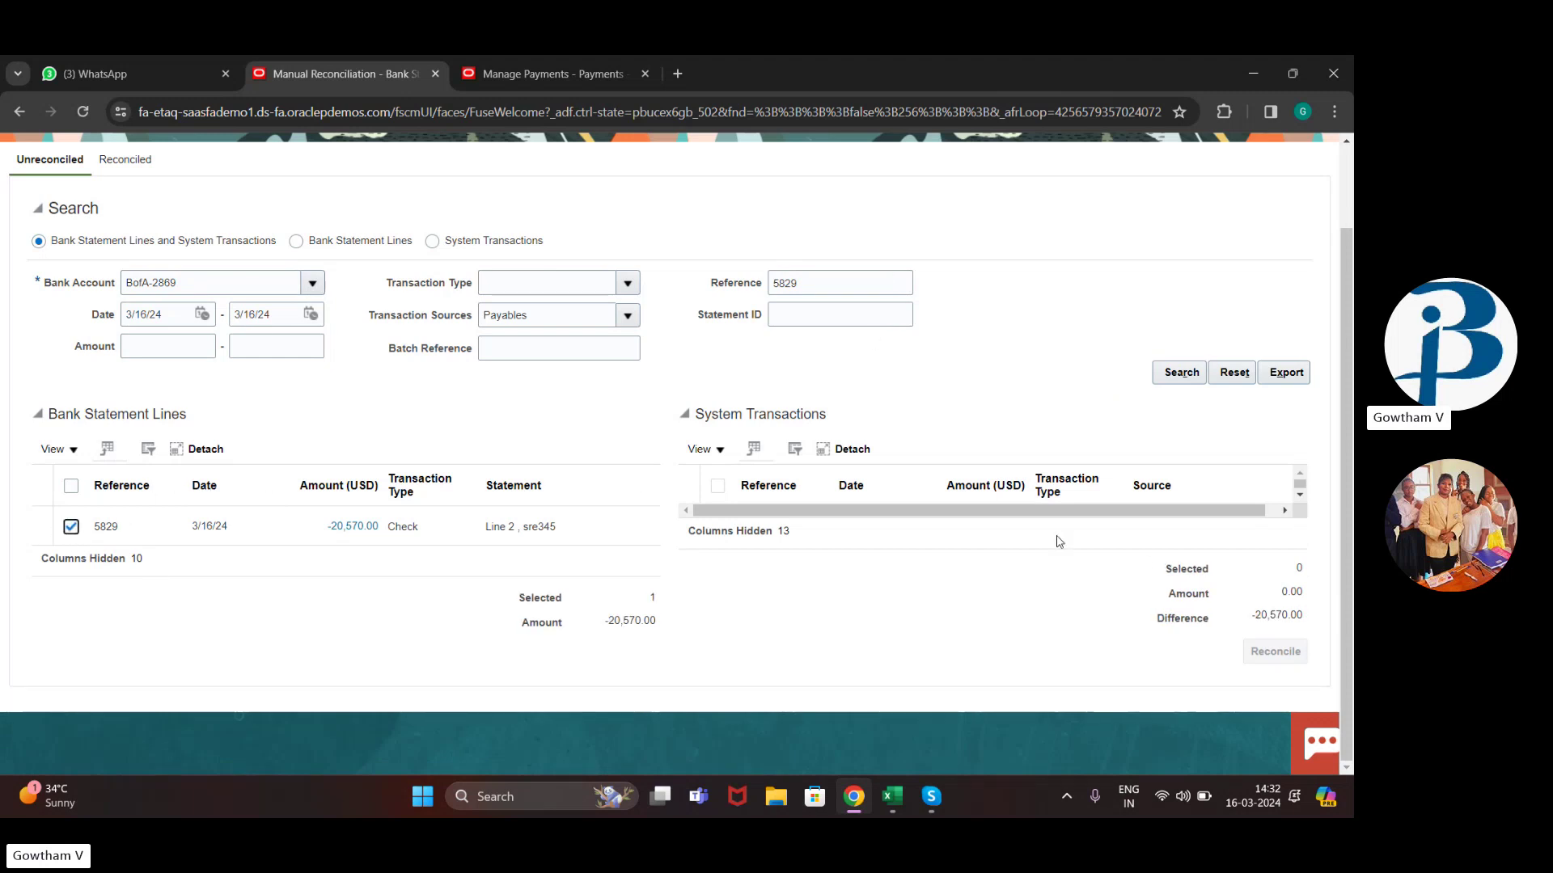
click(883, 291)
Reset the filters and list all unreconciled items for bank account BofA-2869.
click(1233, 372)
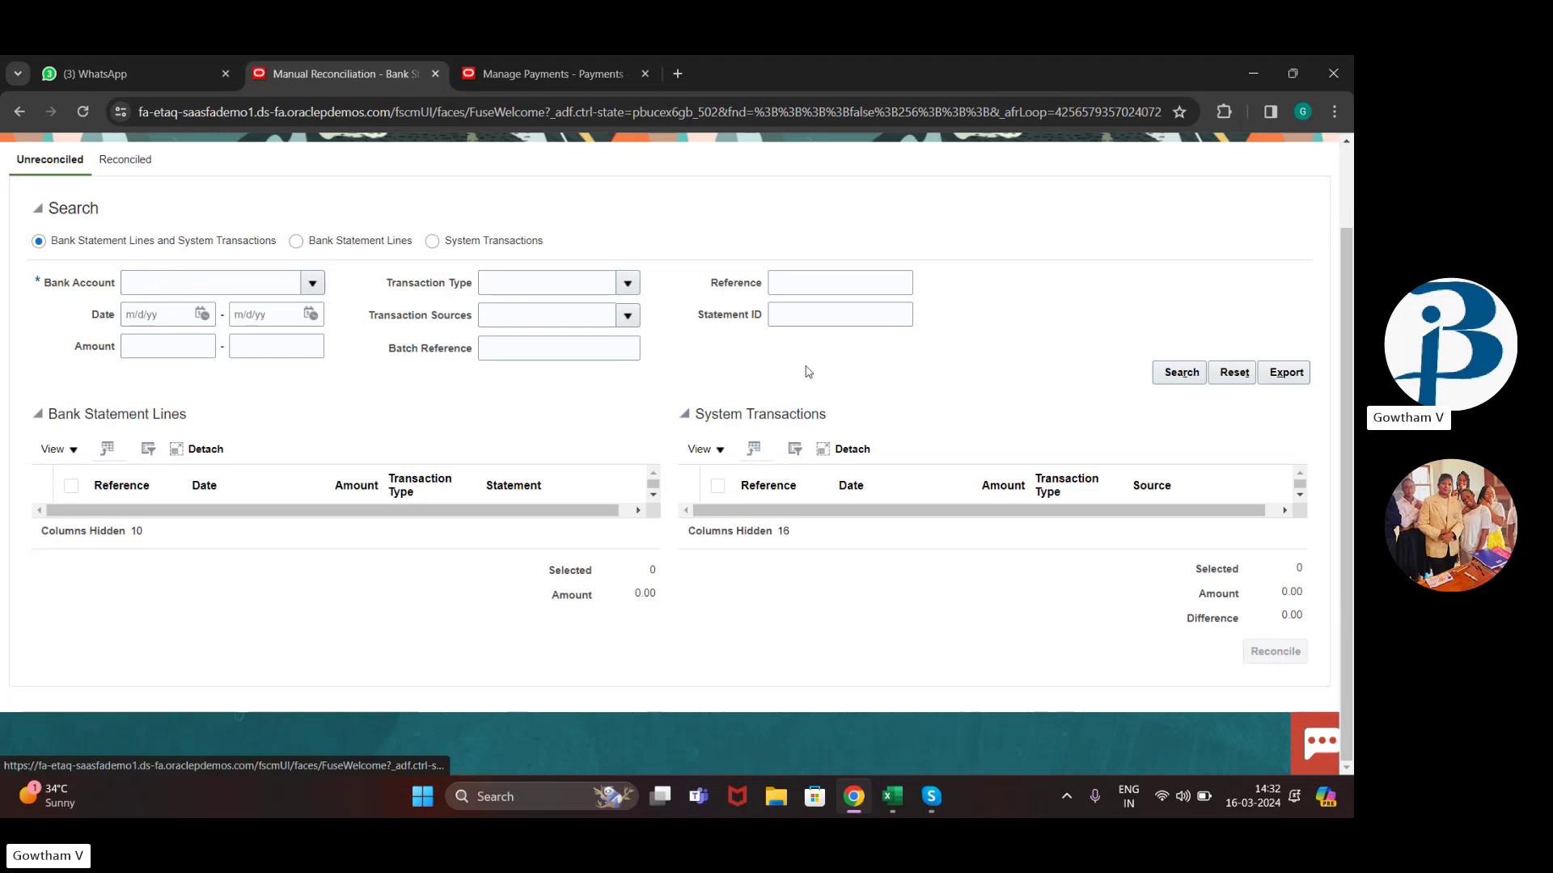
click(312, 282)
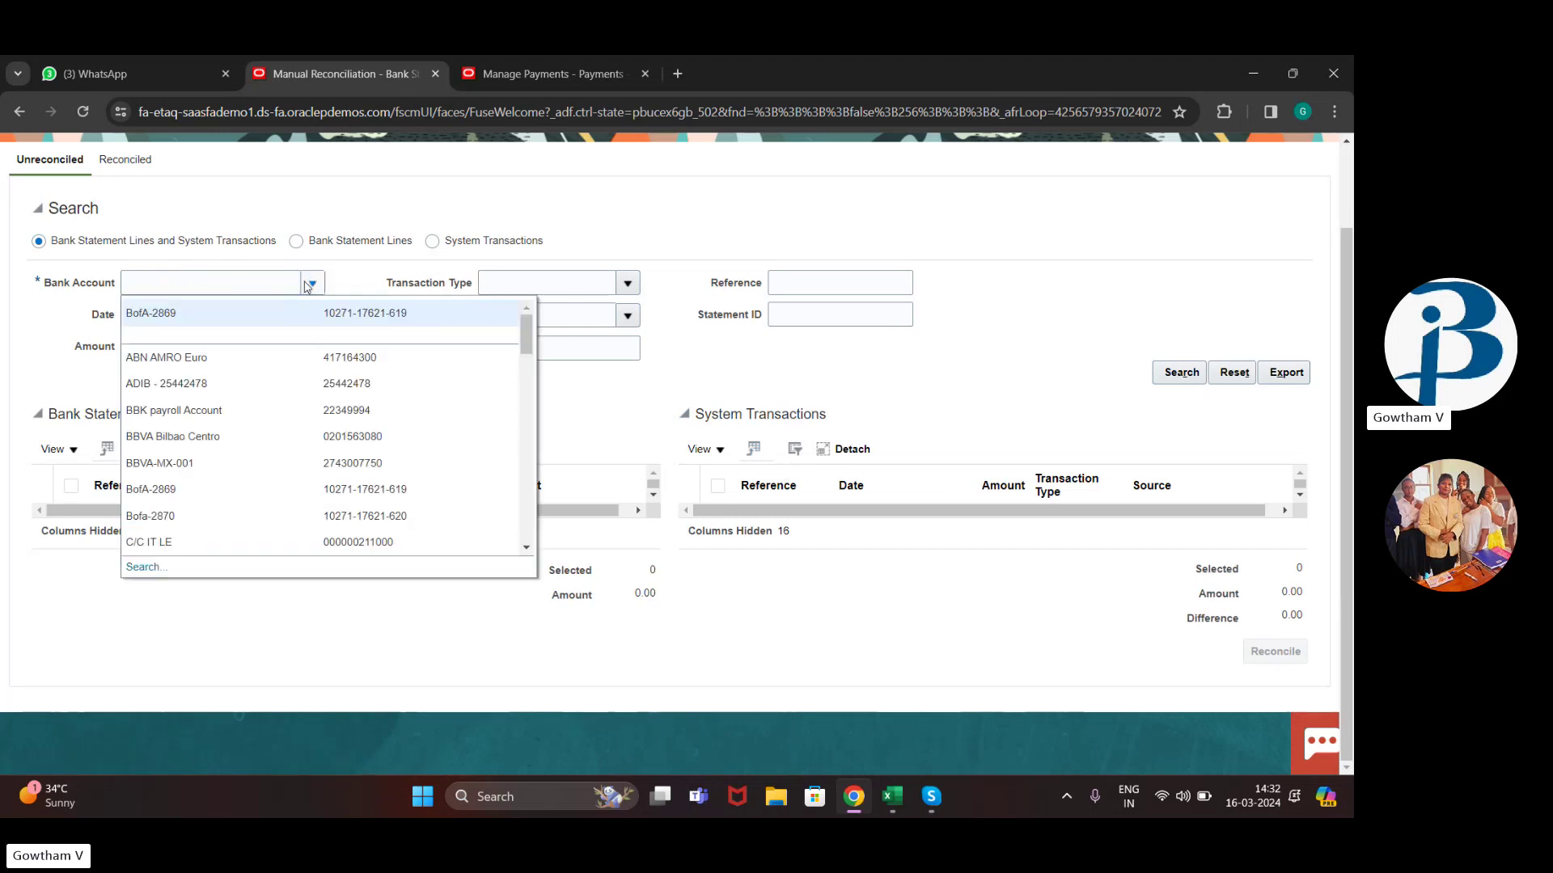
key(Escape)
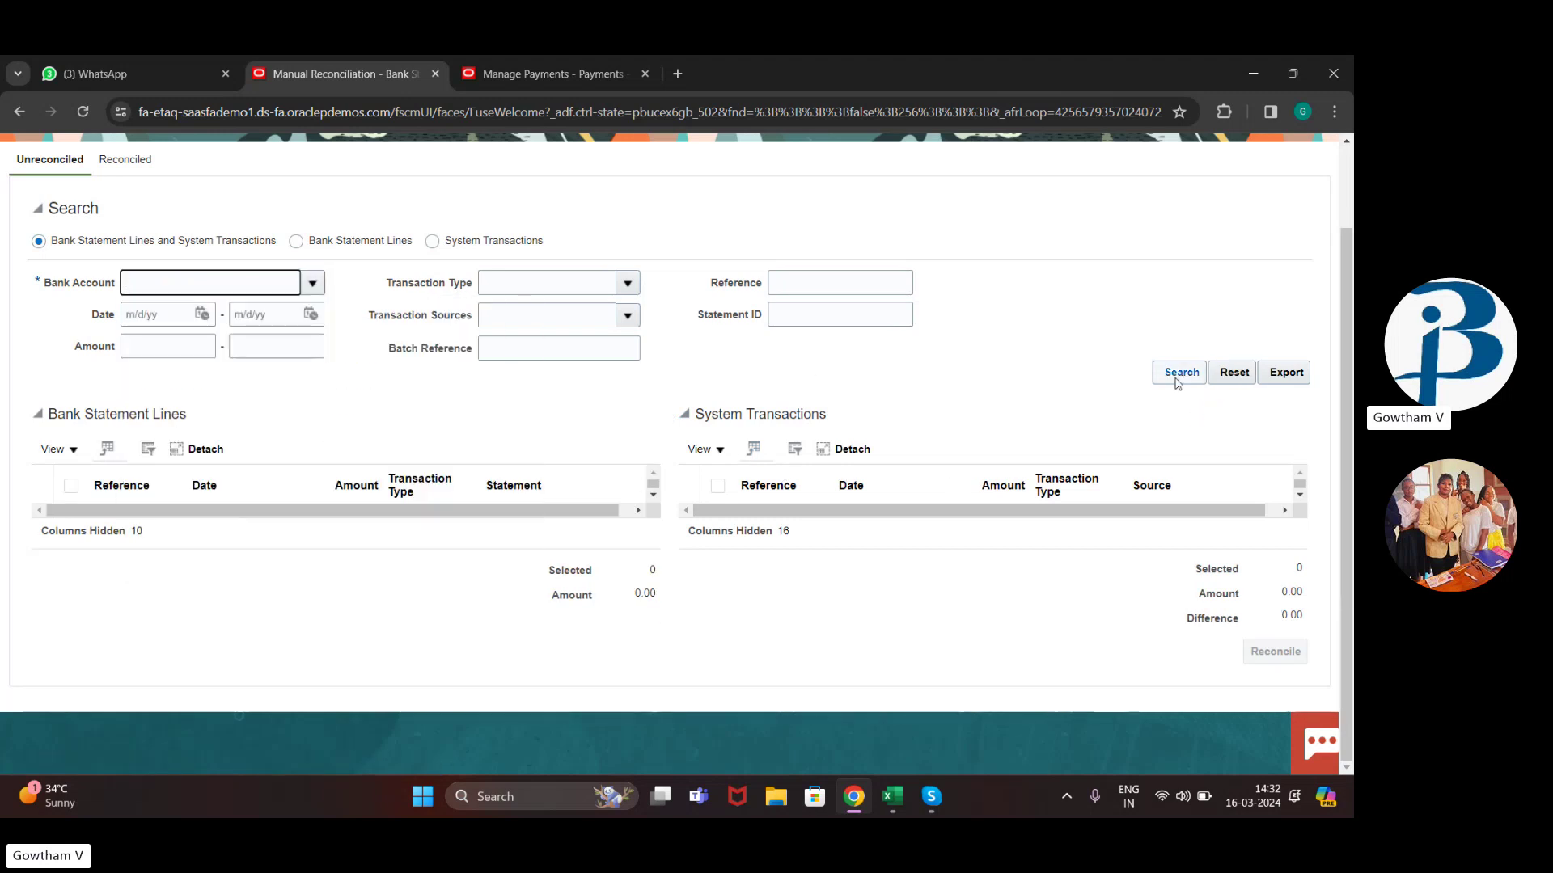
text(BofA-2869)
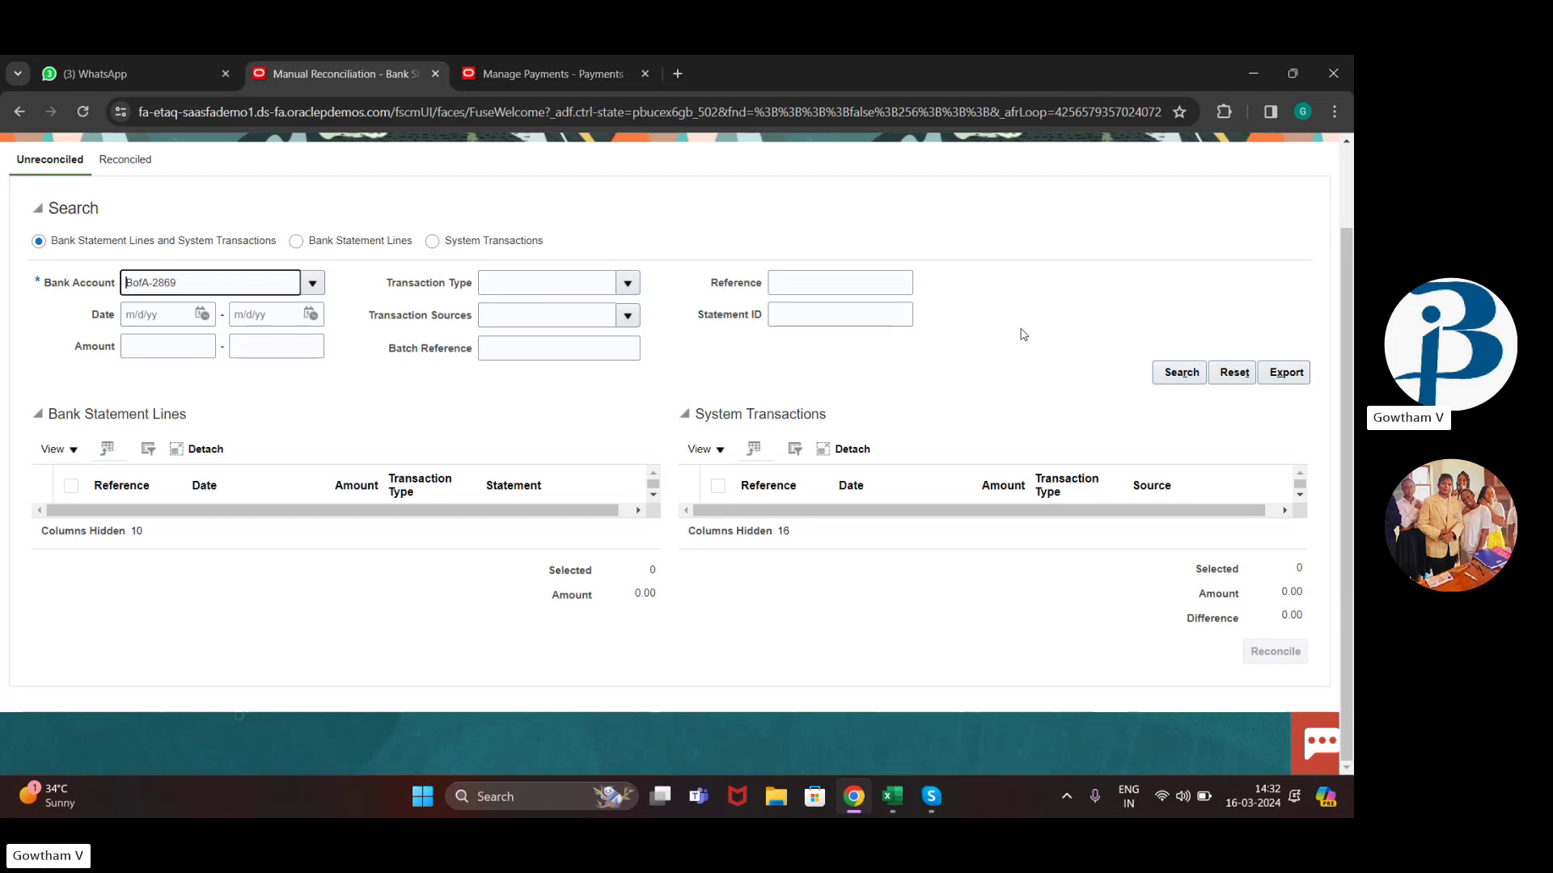
click(1181, 372)
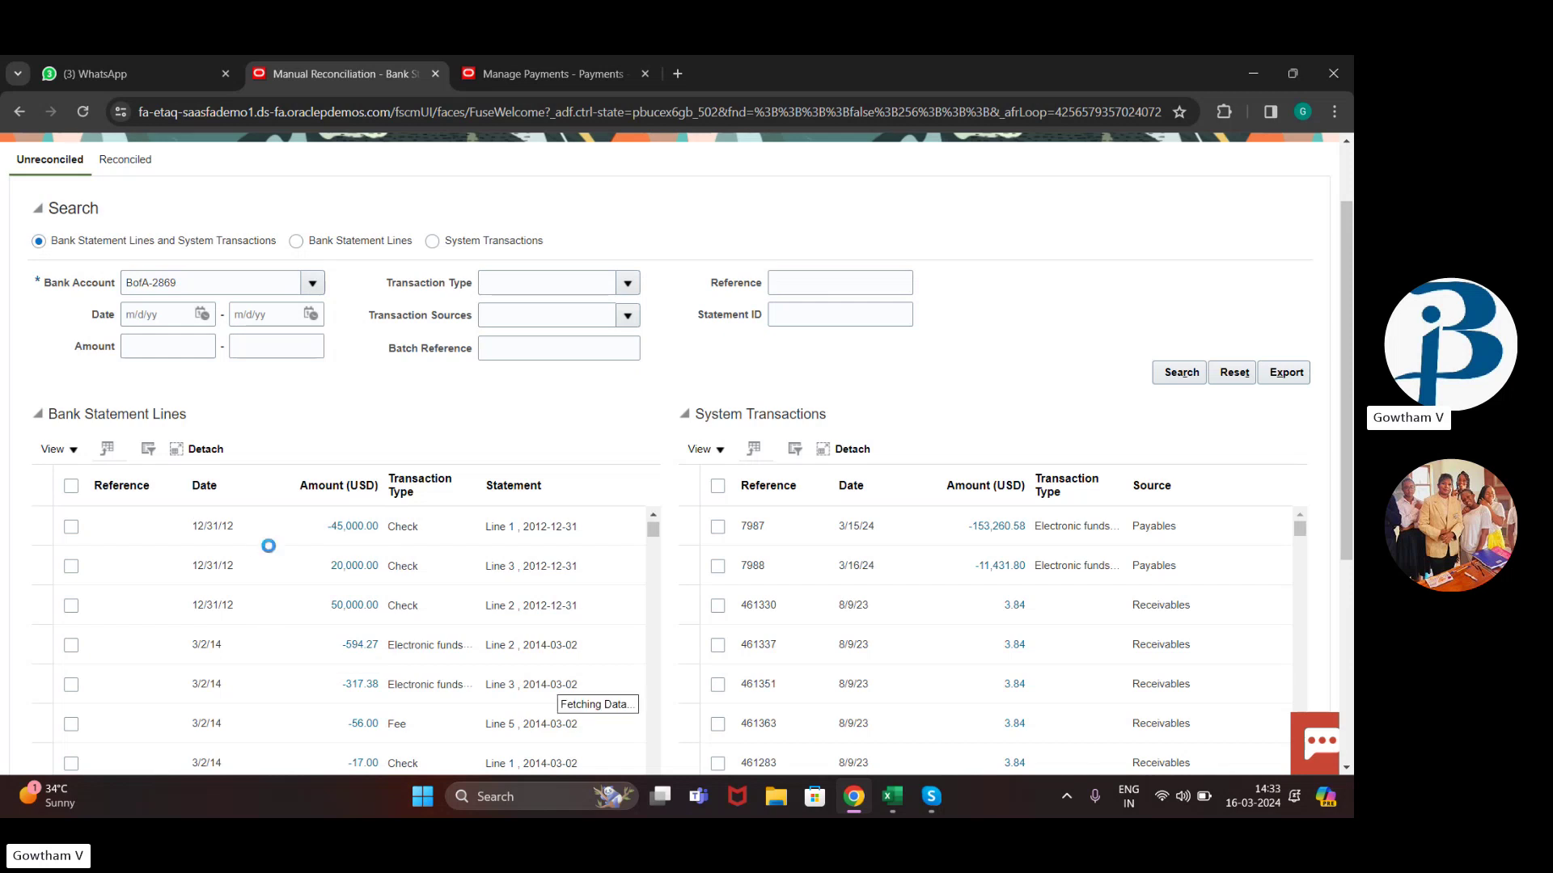
scroll(461, 547, down, 3)
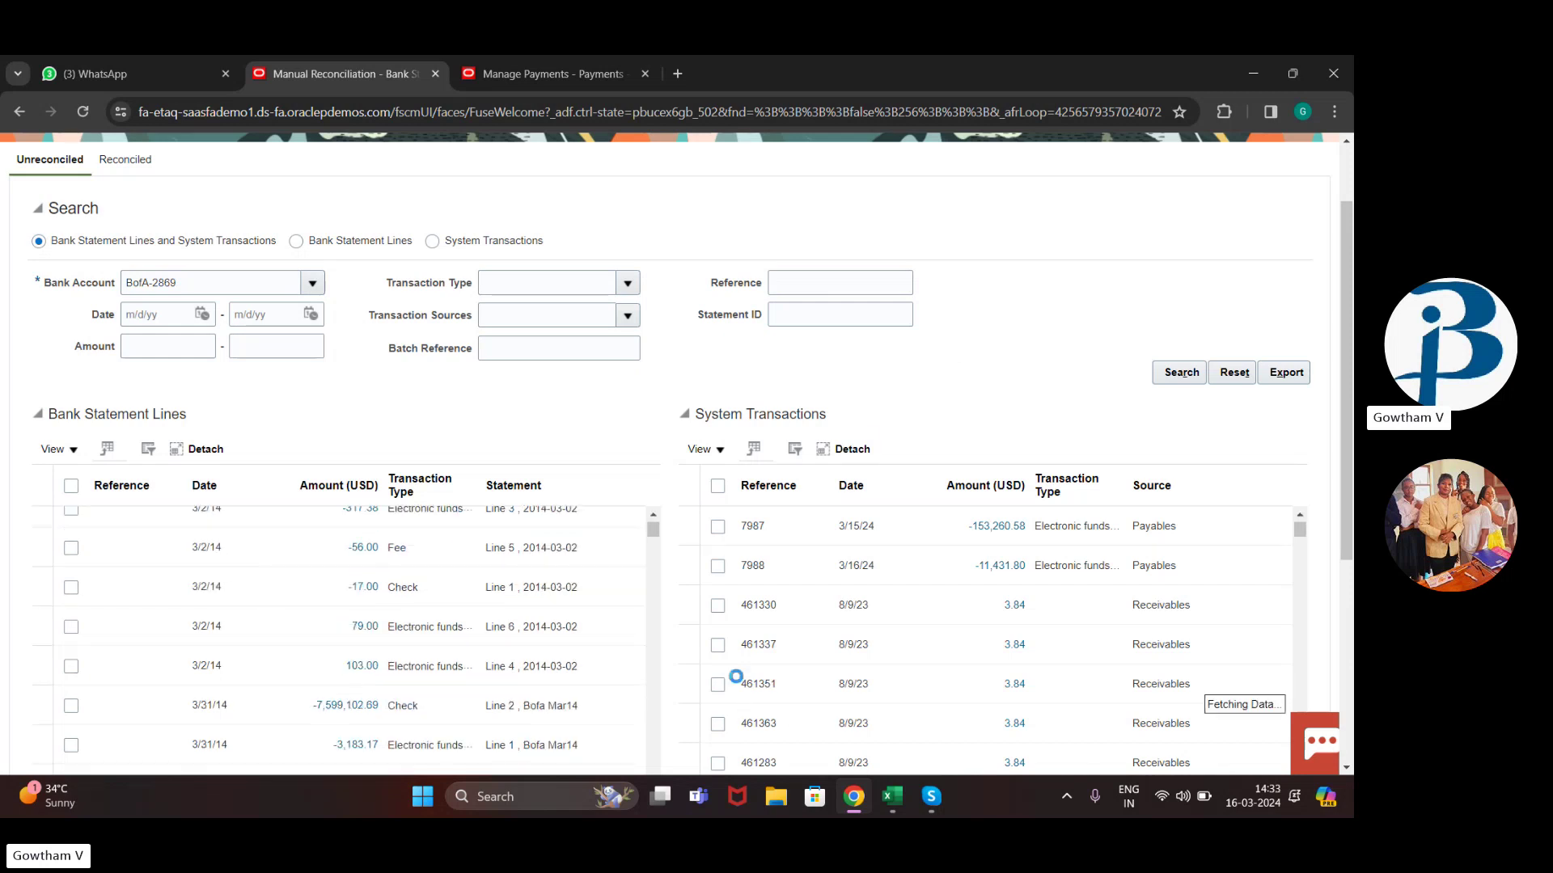
scroll(926, 635, down, 3)
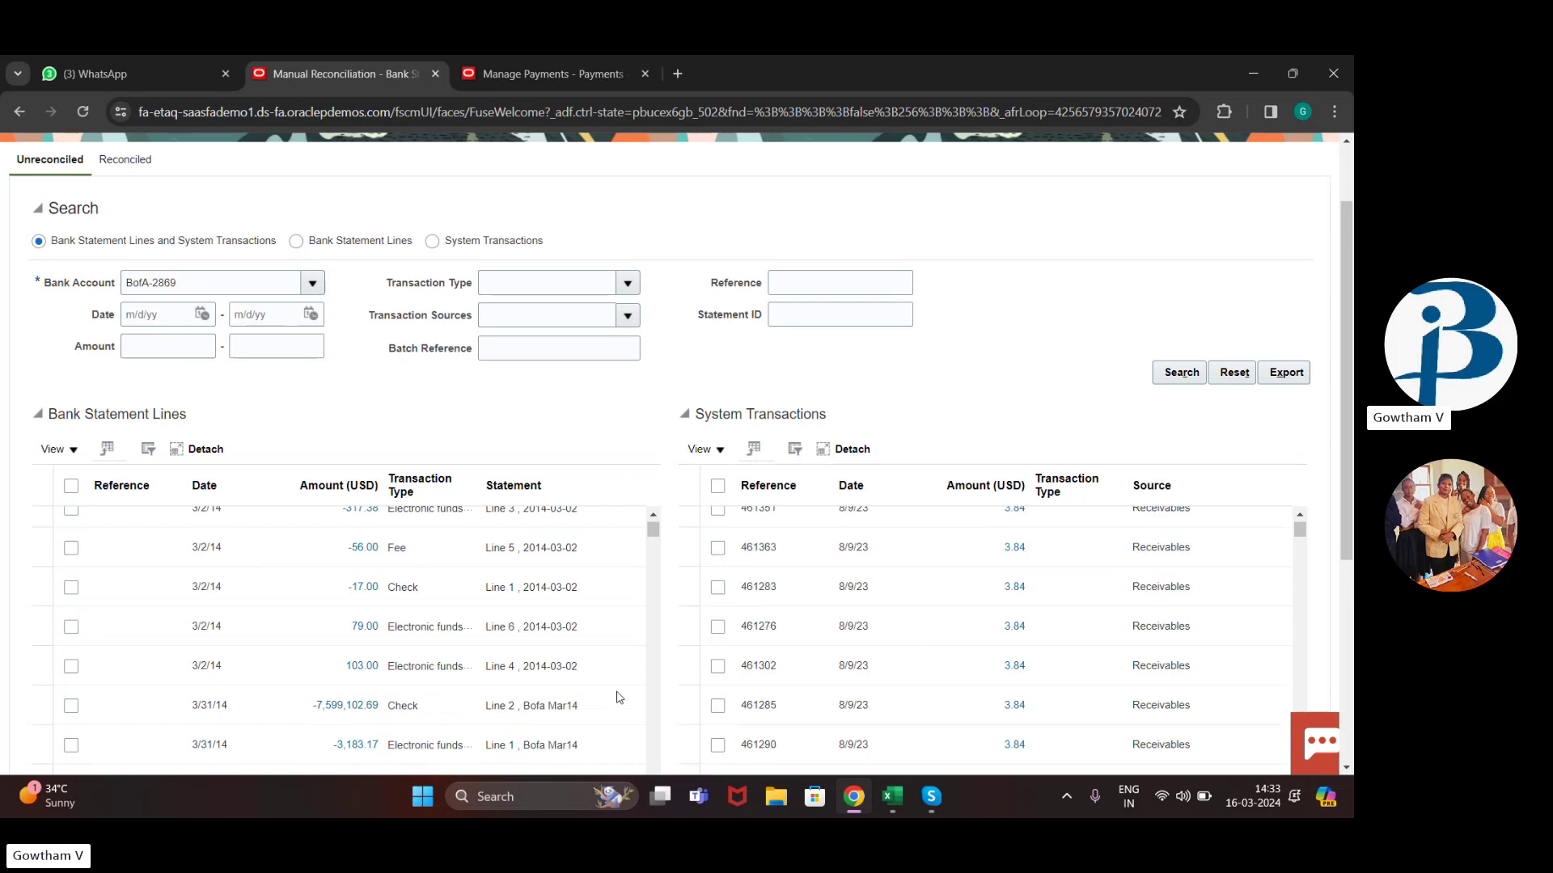
scroll(618, 697, down, 2)
scroll(789, 647, down, 3)
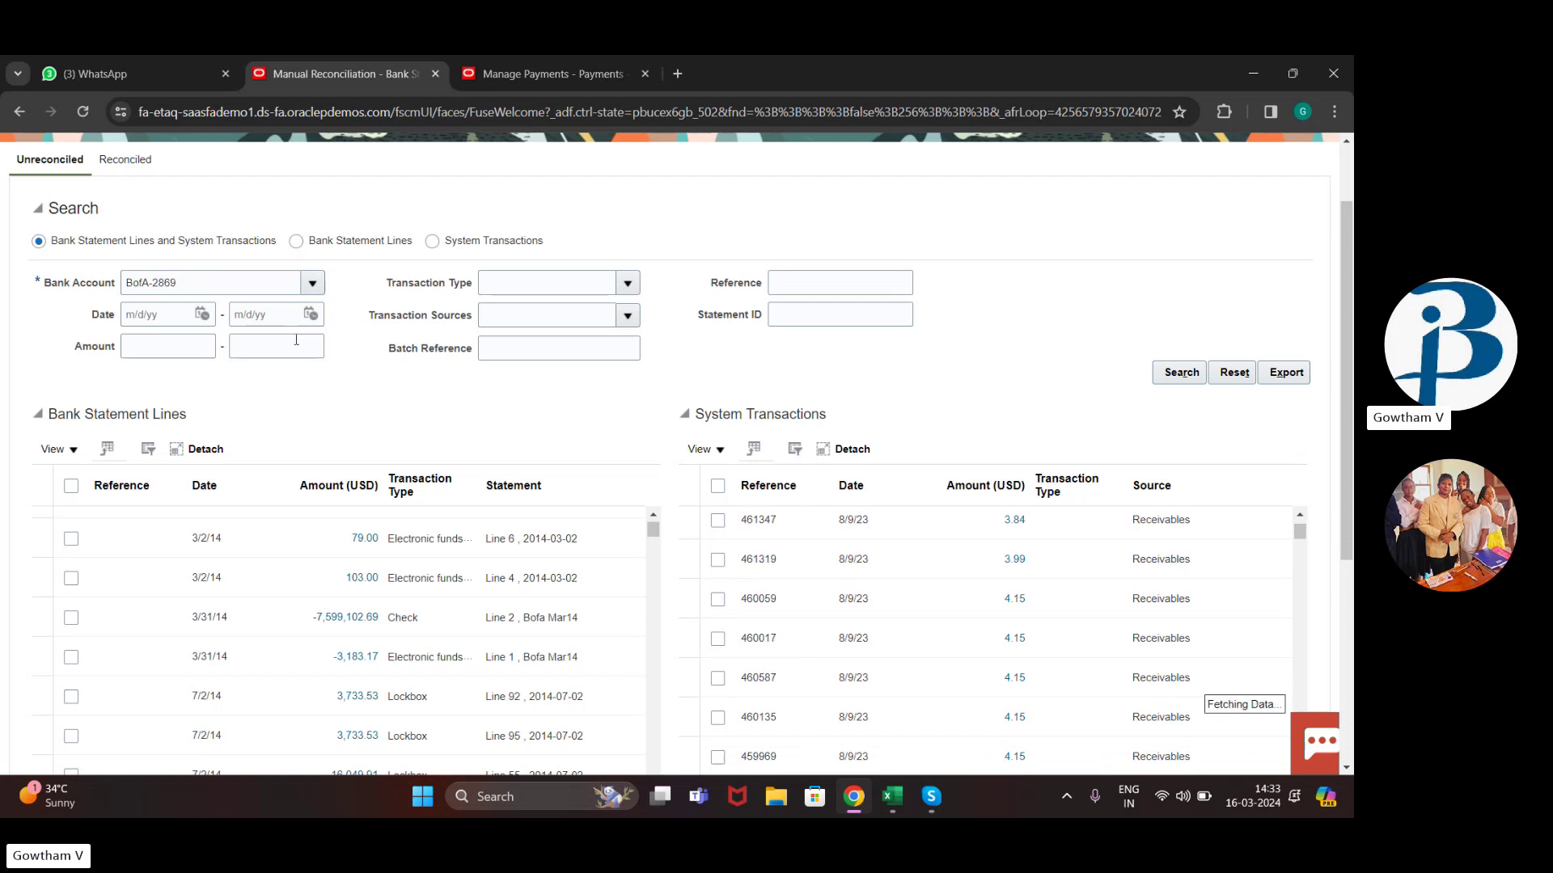
Rerun the search with a 3/16/24 start date.
click(202, 314)
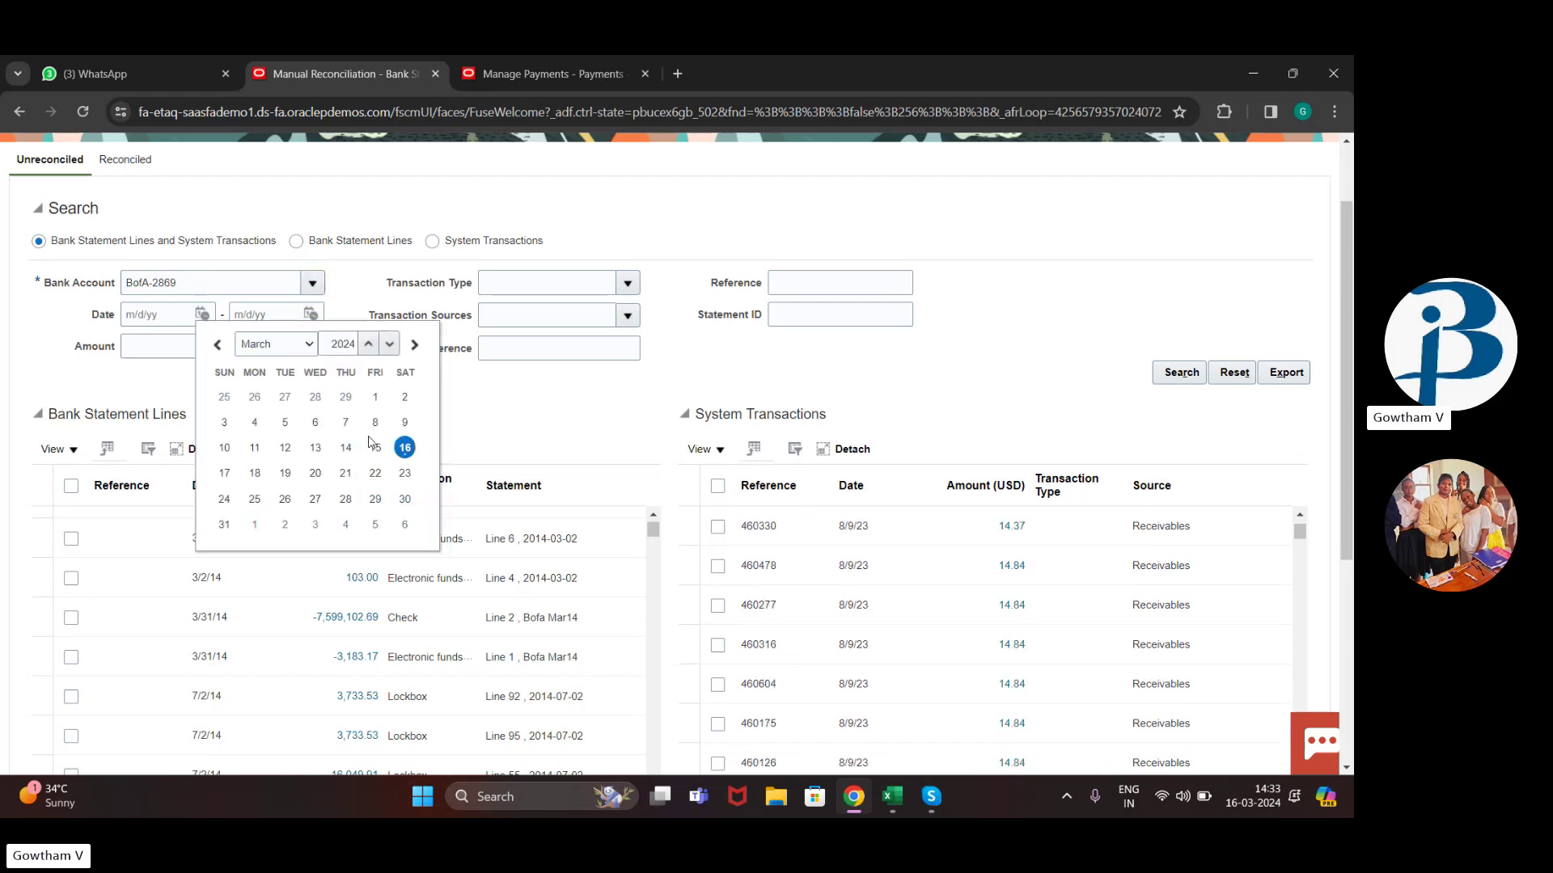
click(405, 447)
click(1180, 373)
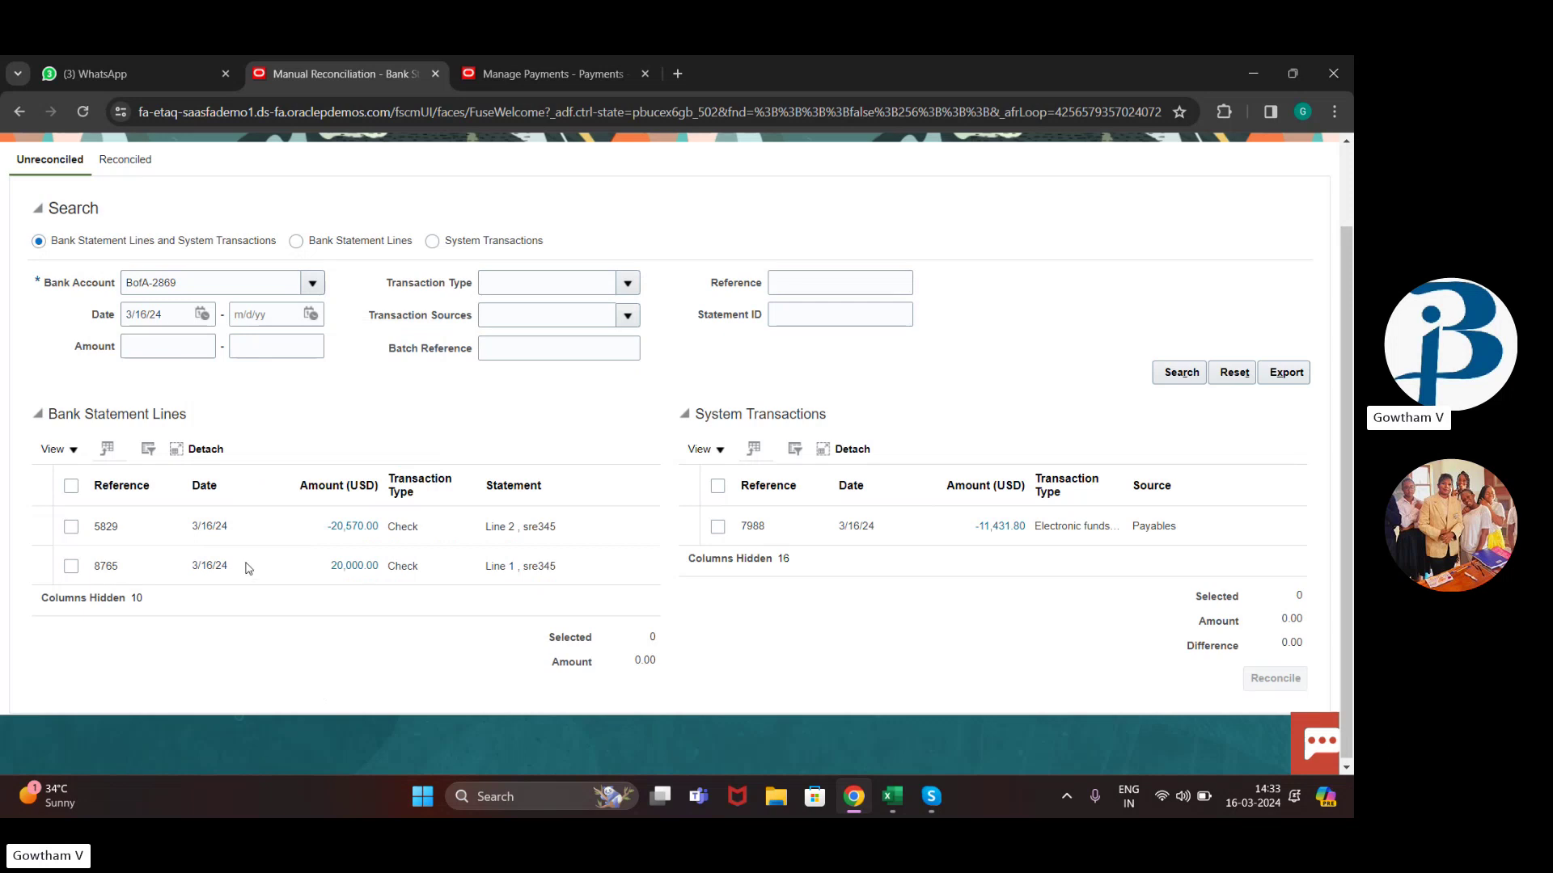
Reconcile bank line 5829 with transaction 7988, acknowledging the amount tolerance error.
click(71, 527)
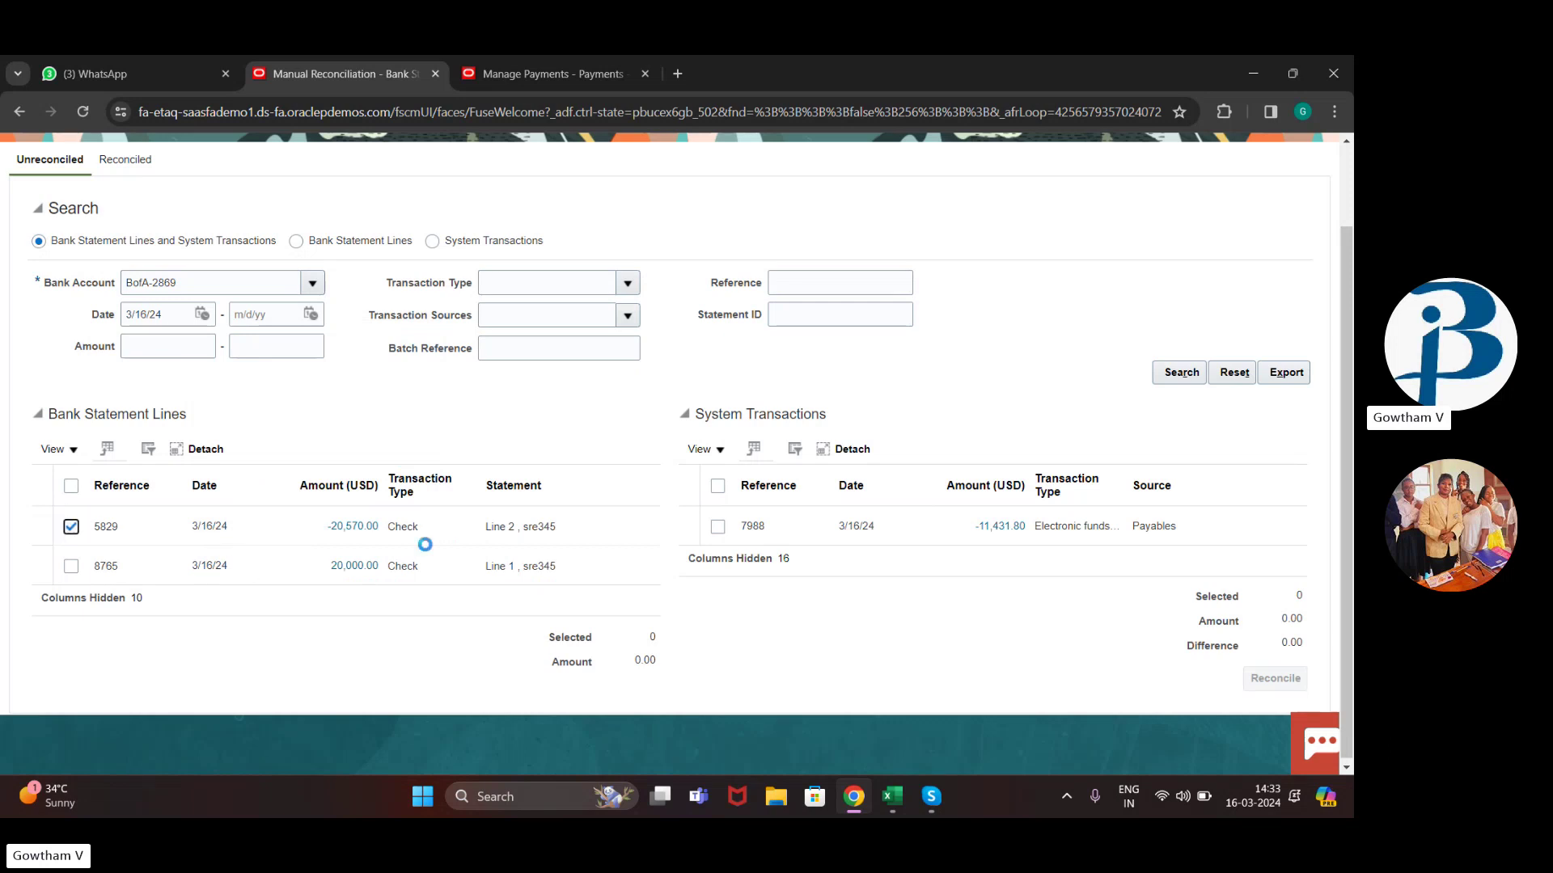
click(718, 527)
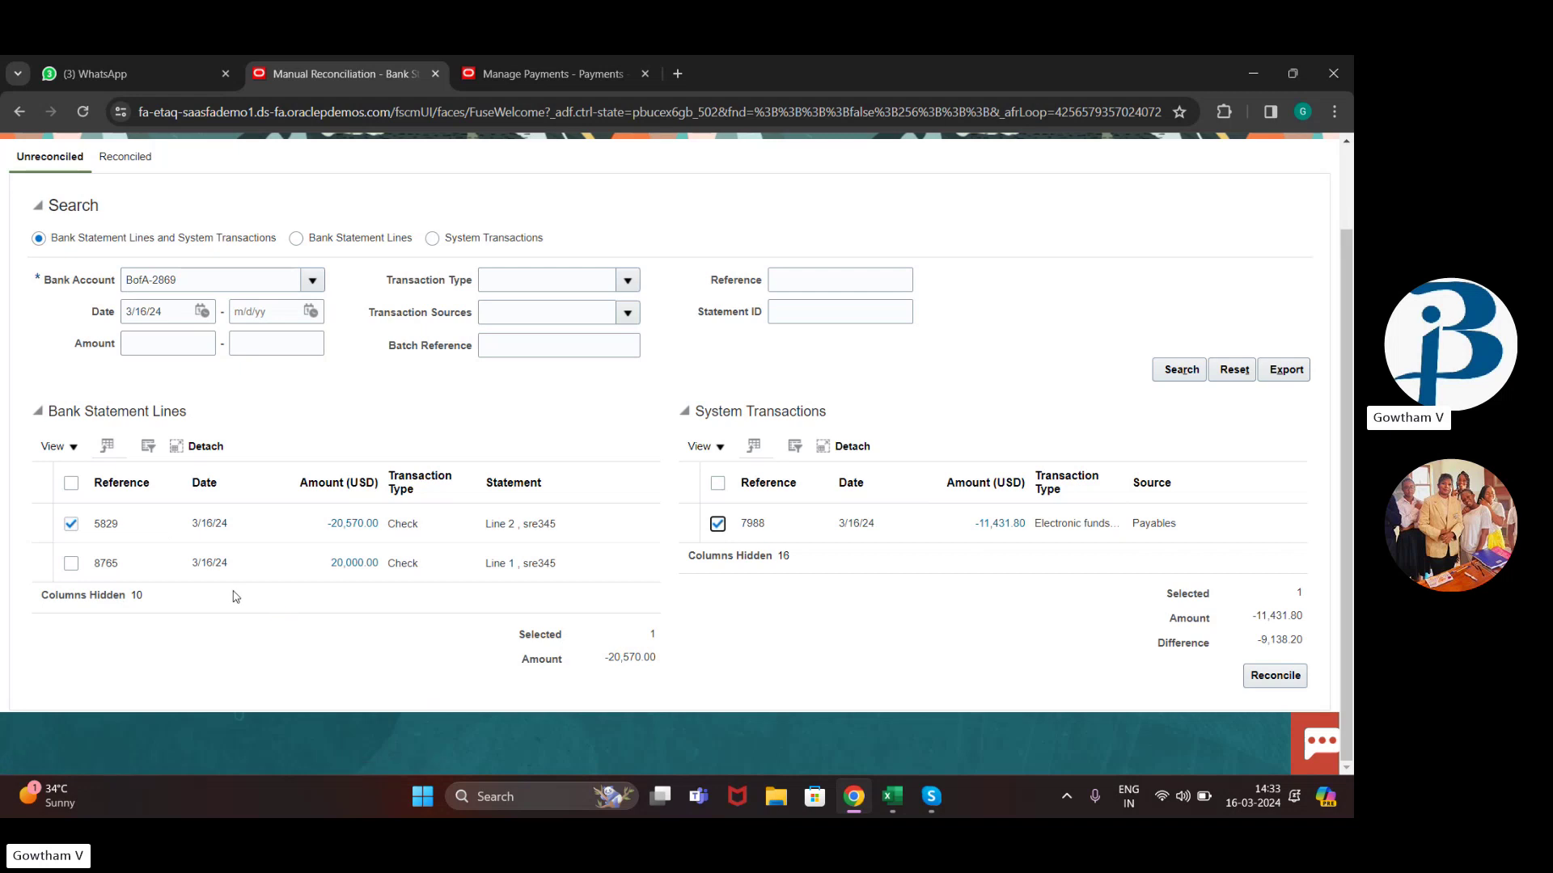
click(1275, 676)
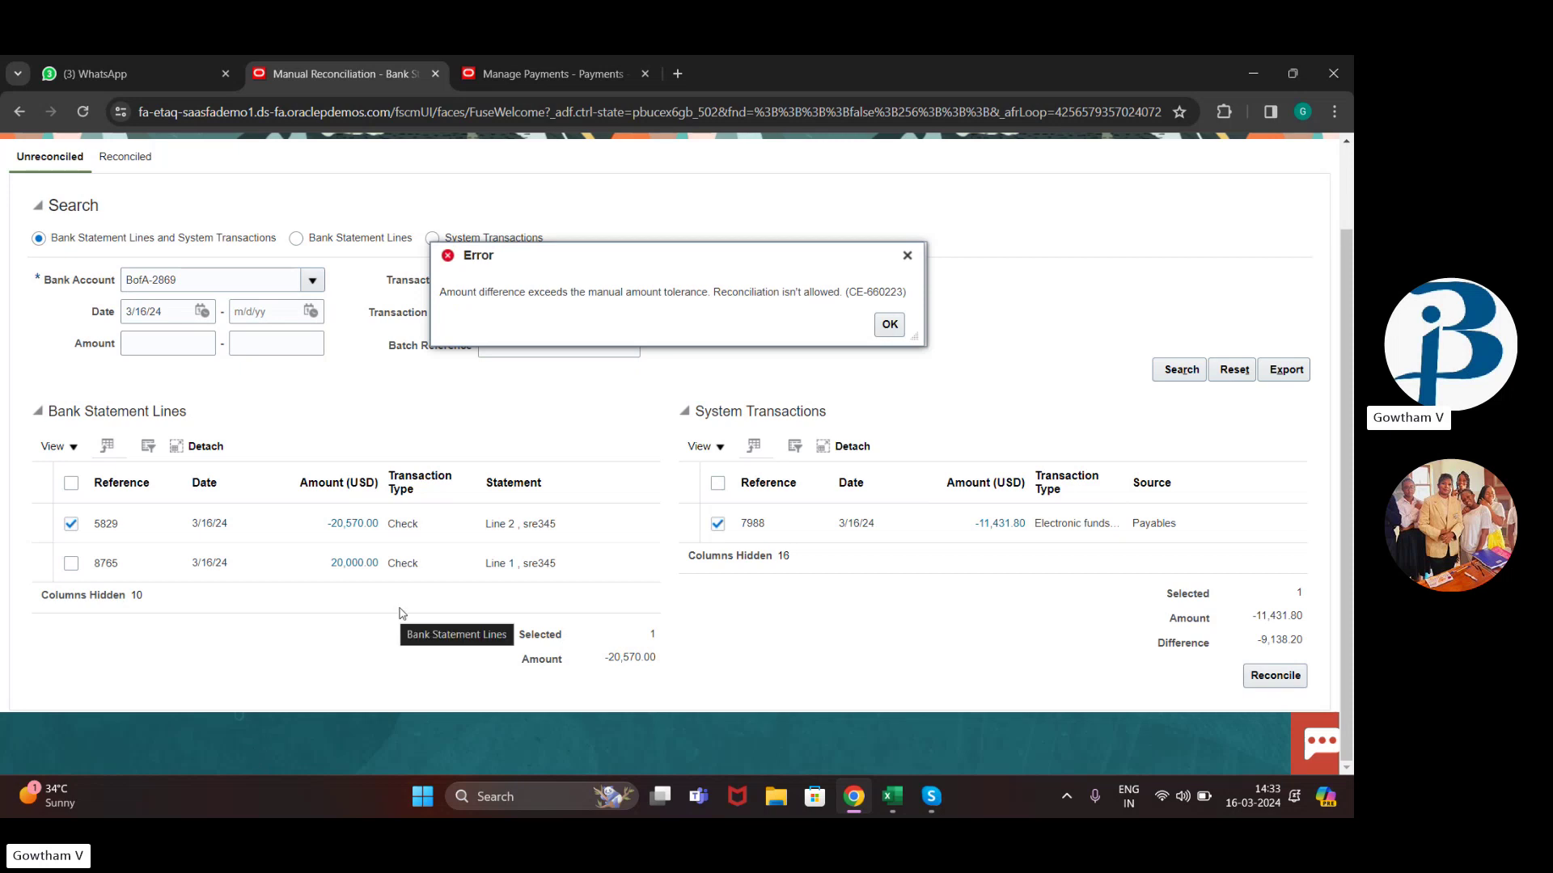
click(892, 320)
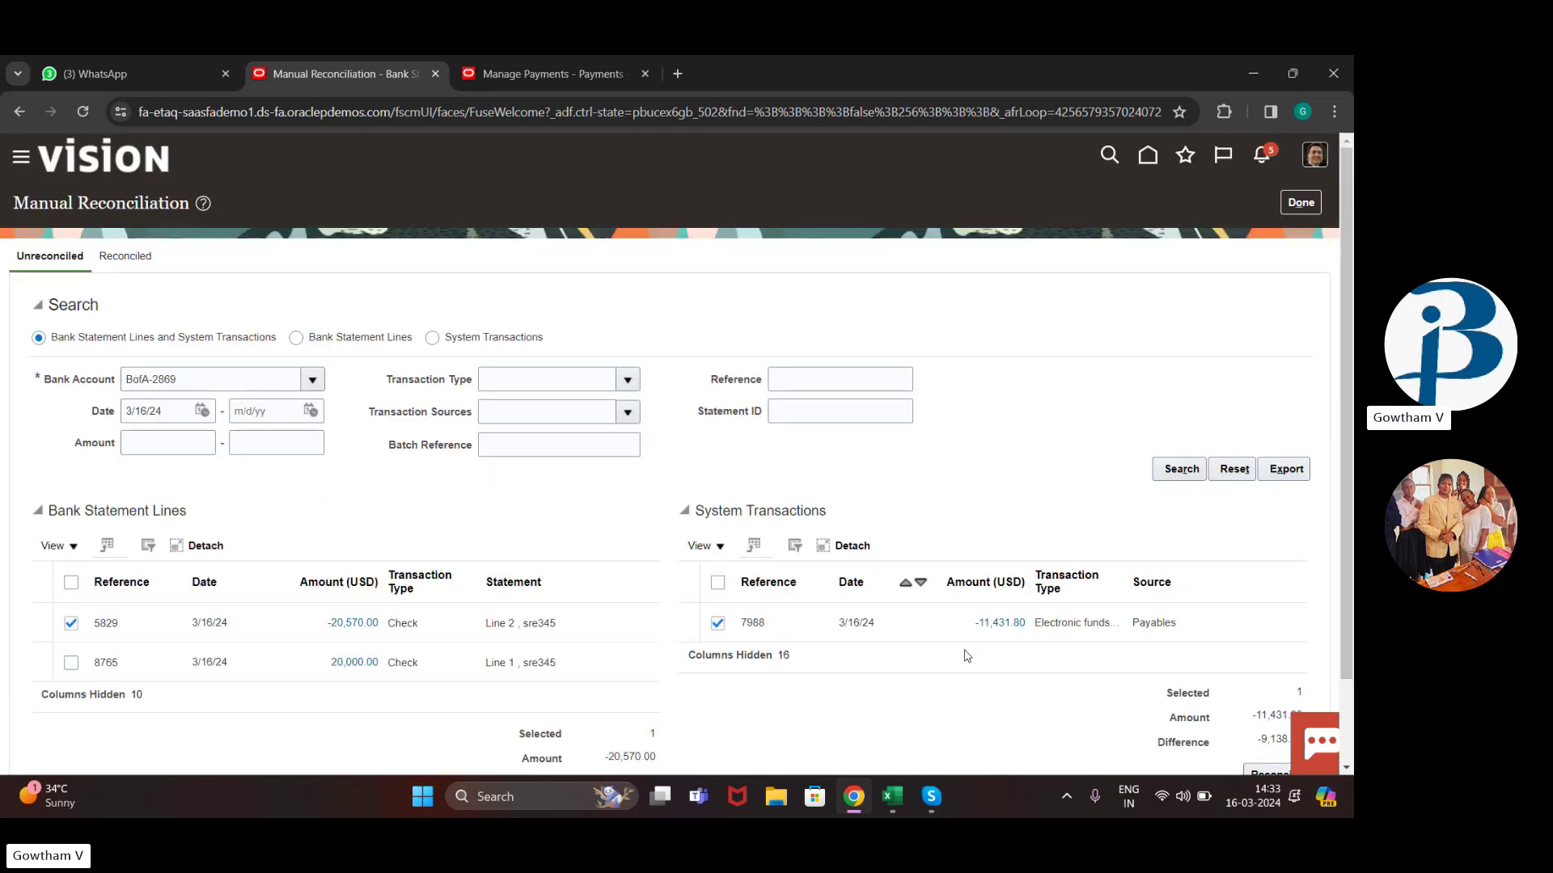
Inspect payment 7988's details, then clear transaction 7988 and bank line 8765 selections.
click(1009, 623)
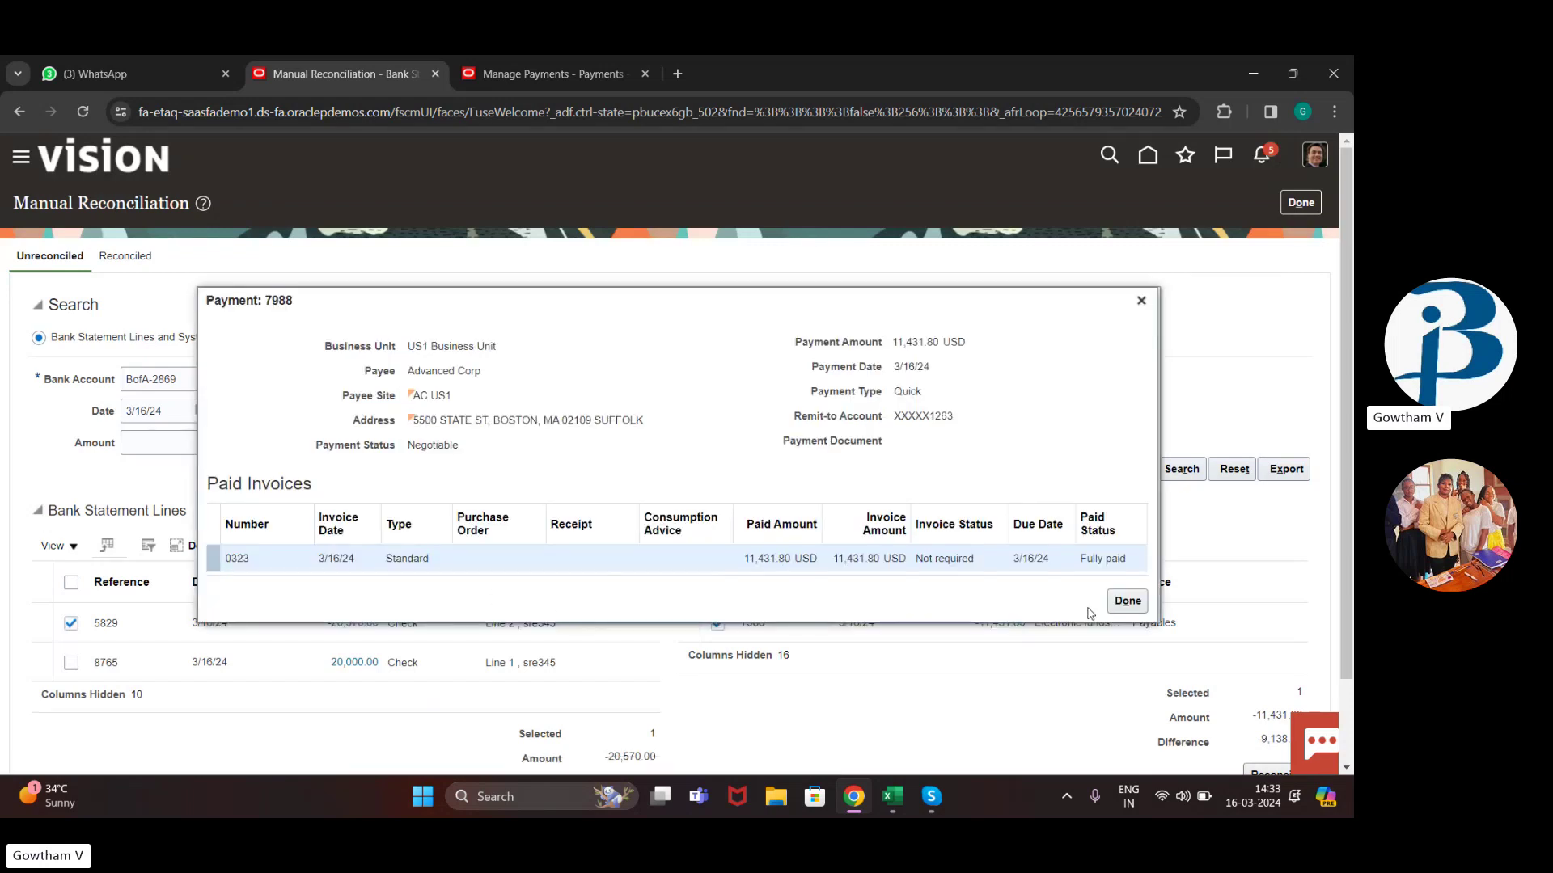
click(1141, 301)
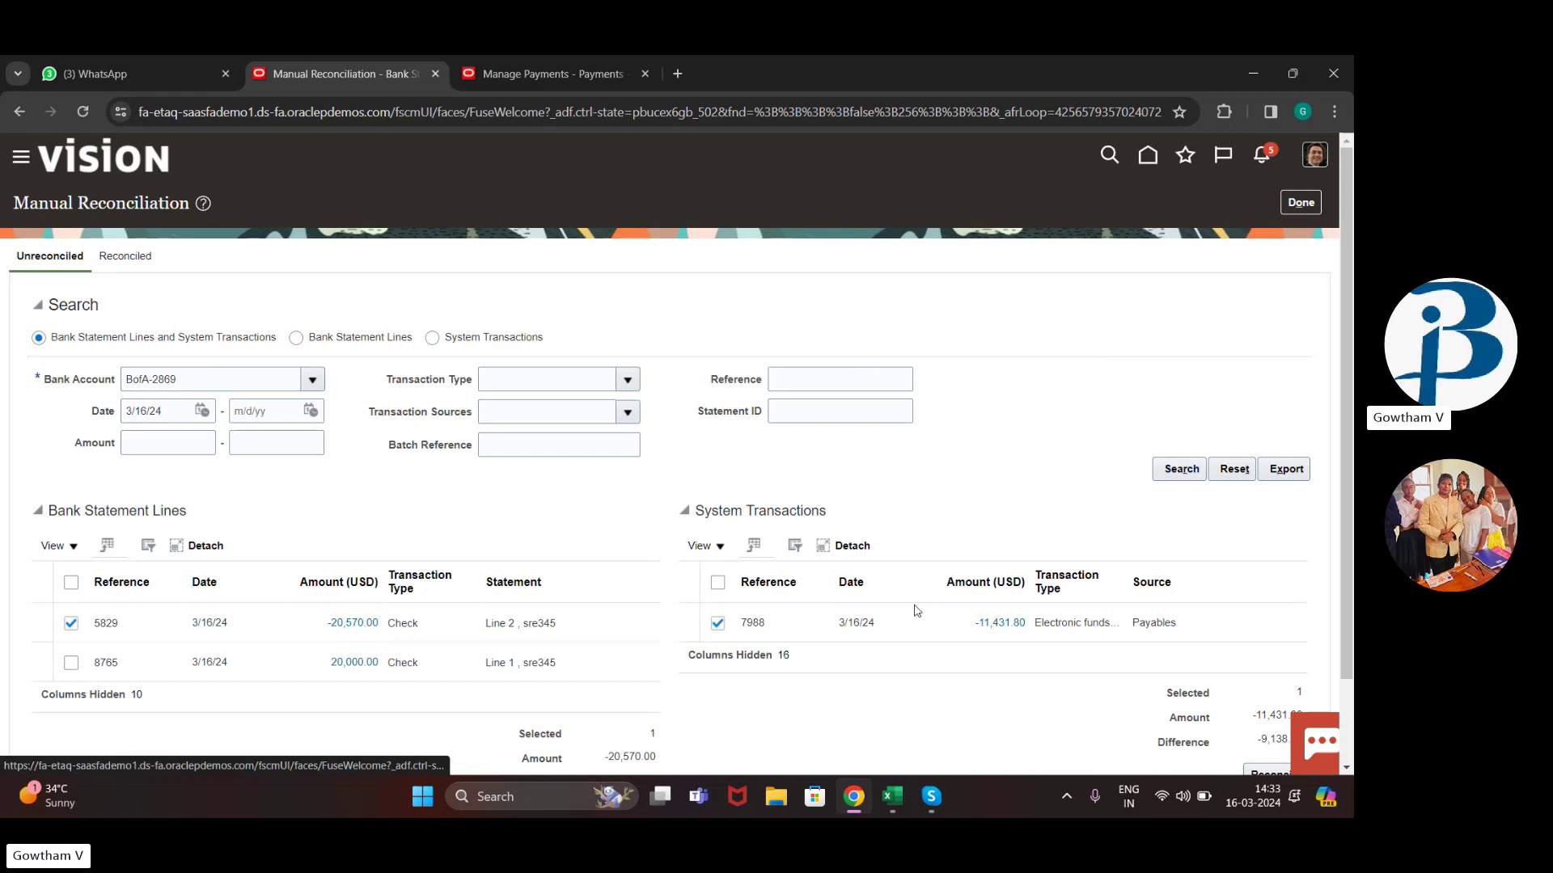
scroll(790, 595, down, 2)
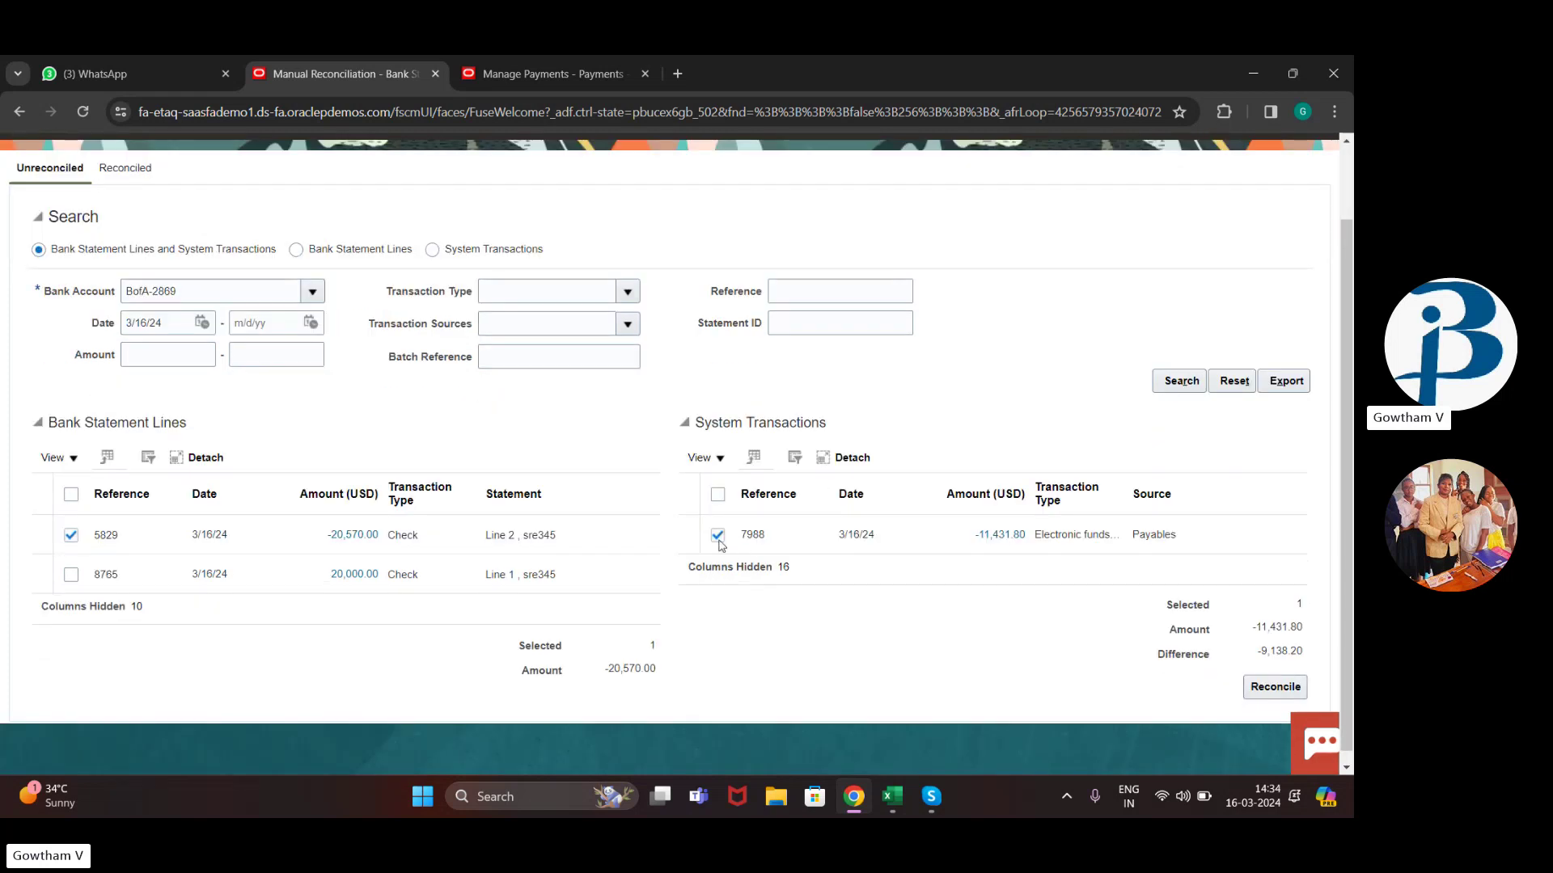
click(718, 534)
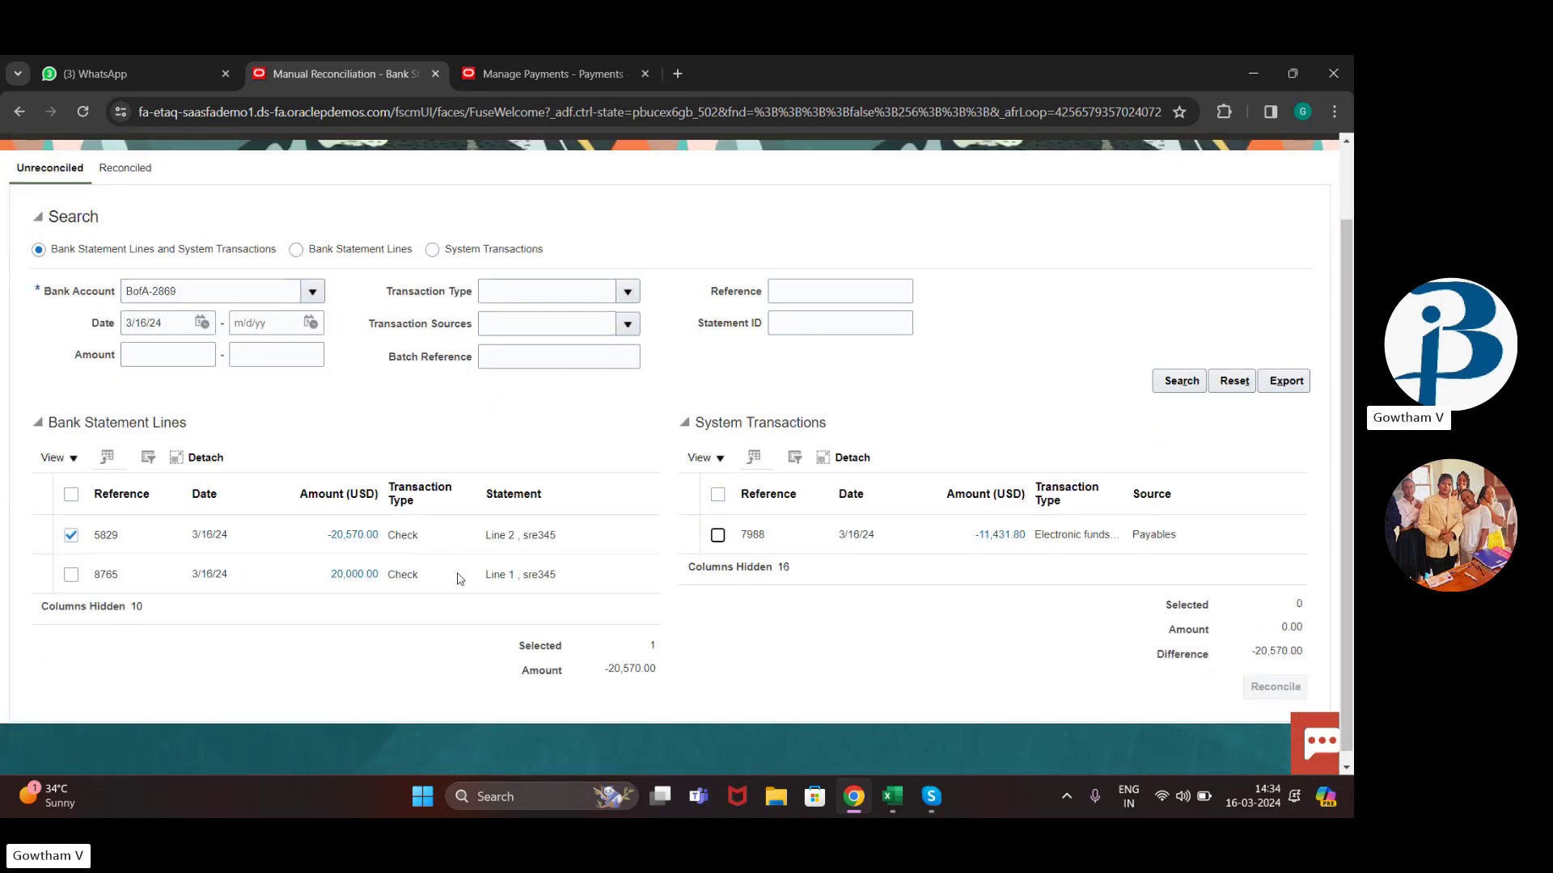
click(71, 575)
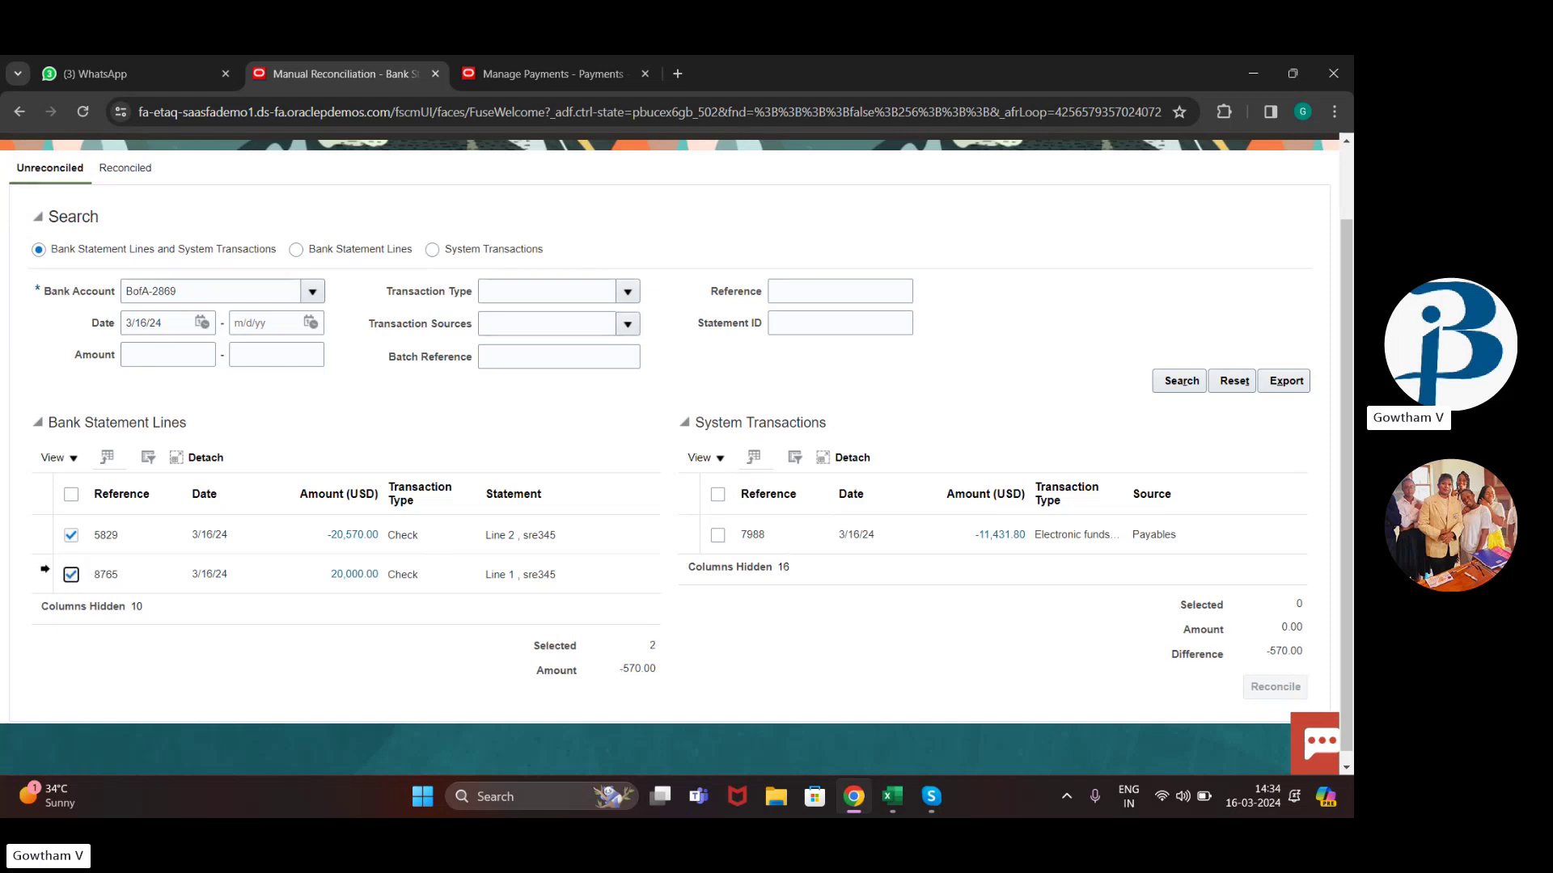
click(72, 575)
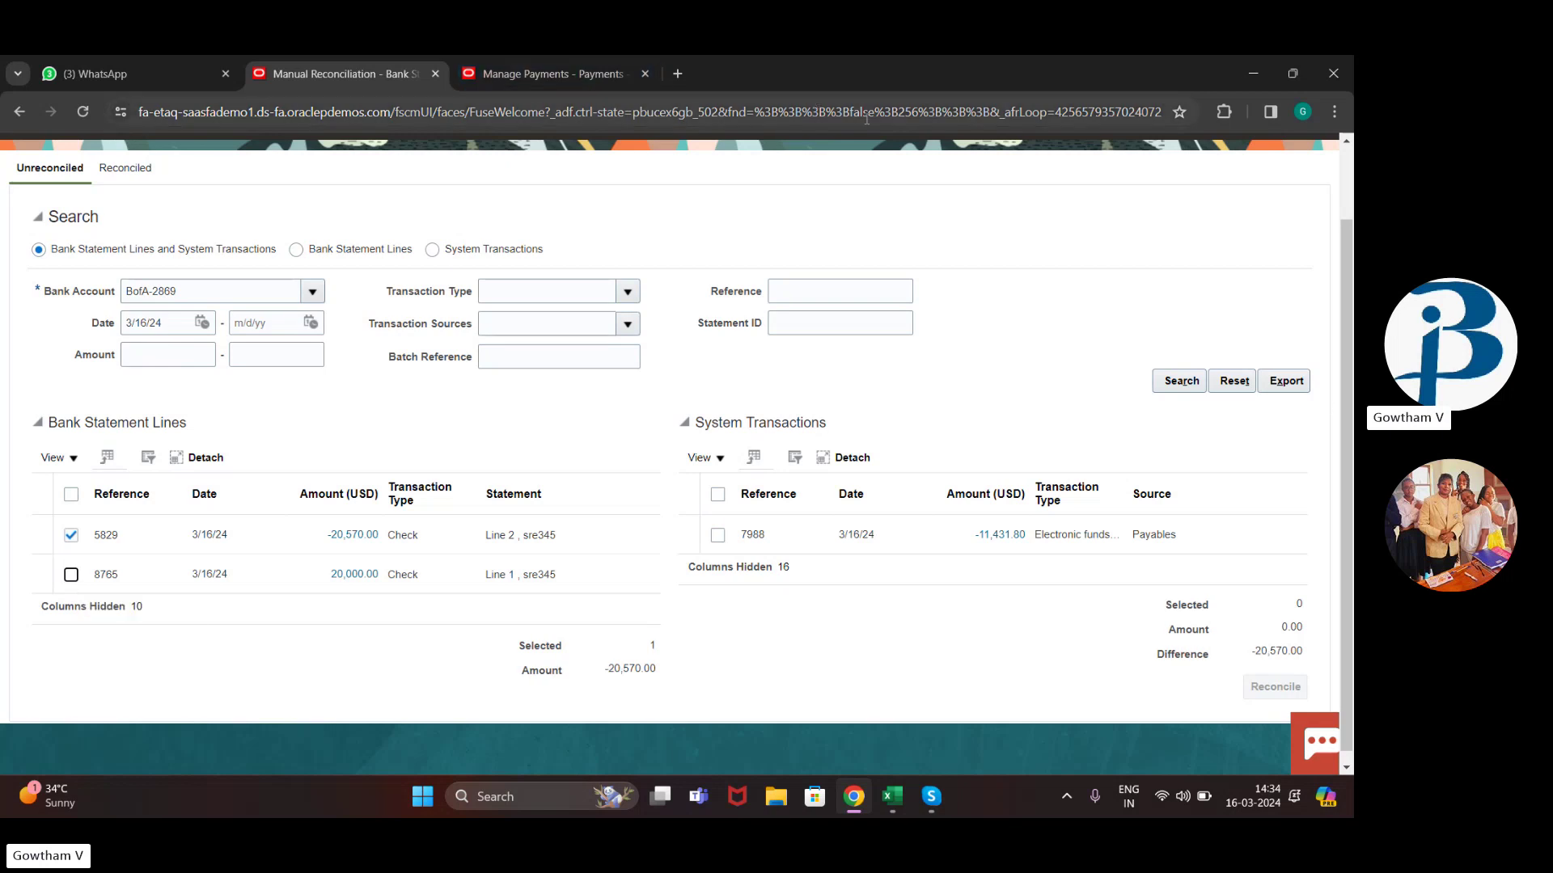
scroll(1244, 313, up, 1)
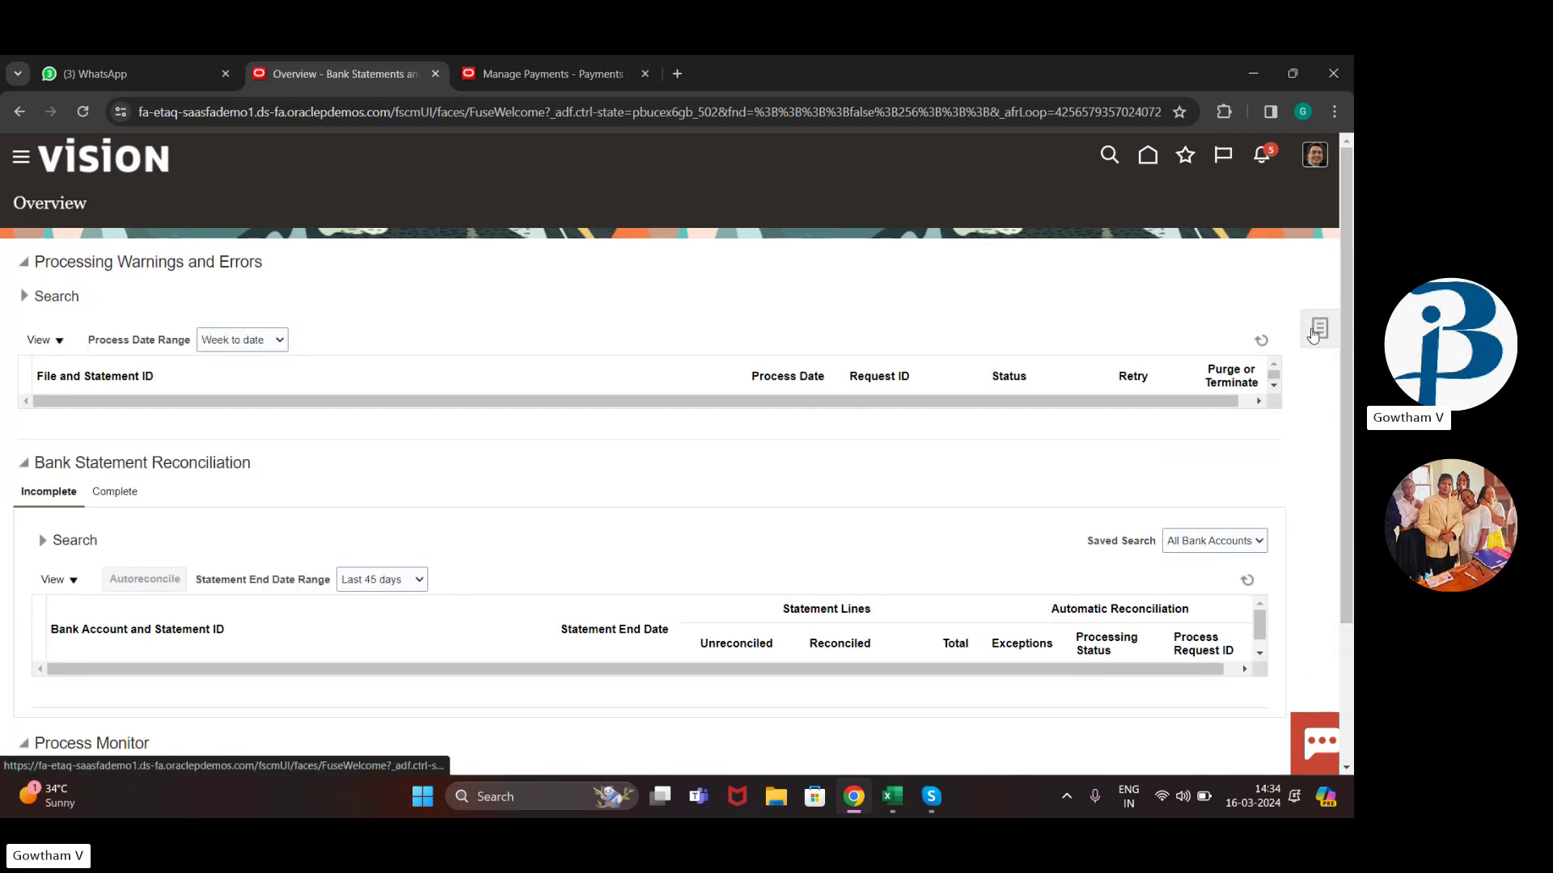
Create a new bank statement for Bofa-2870 with start and end dates 3/16/24.
click(1317, 327)
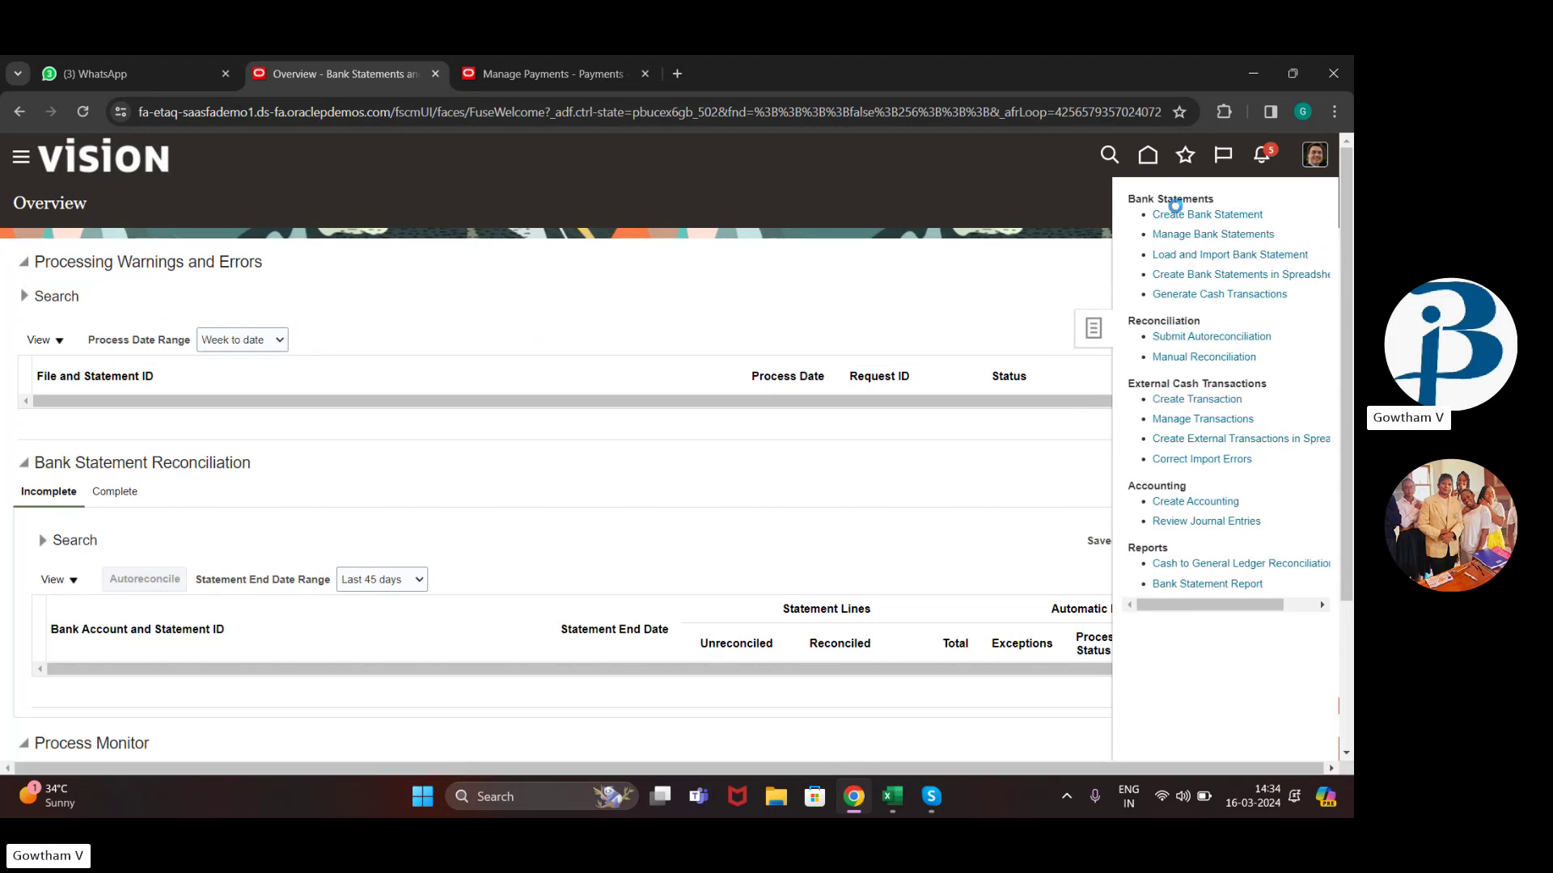
click(1153, 278)
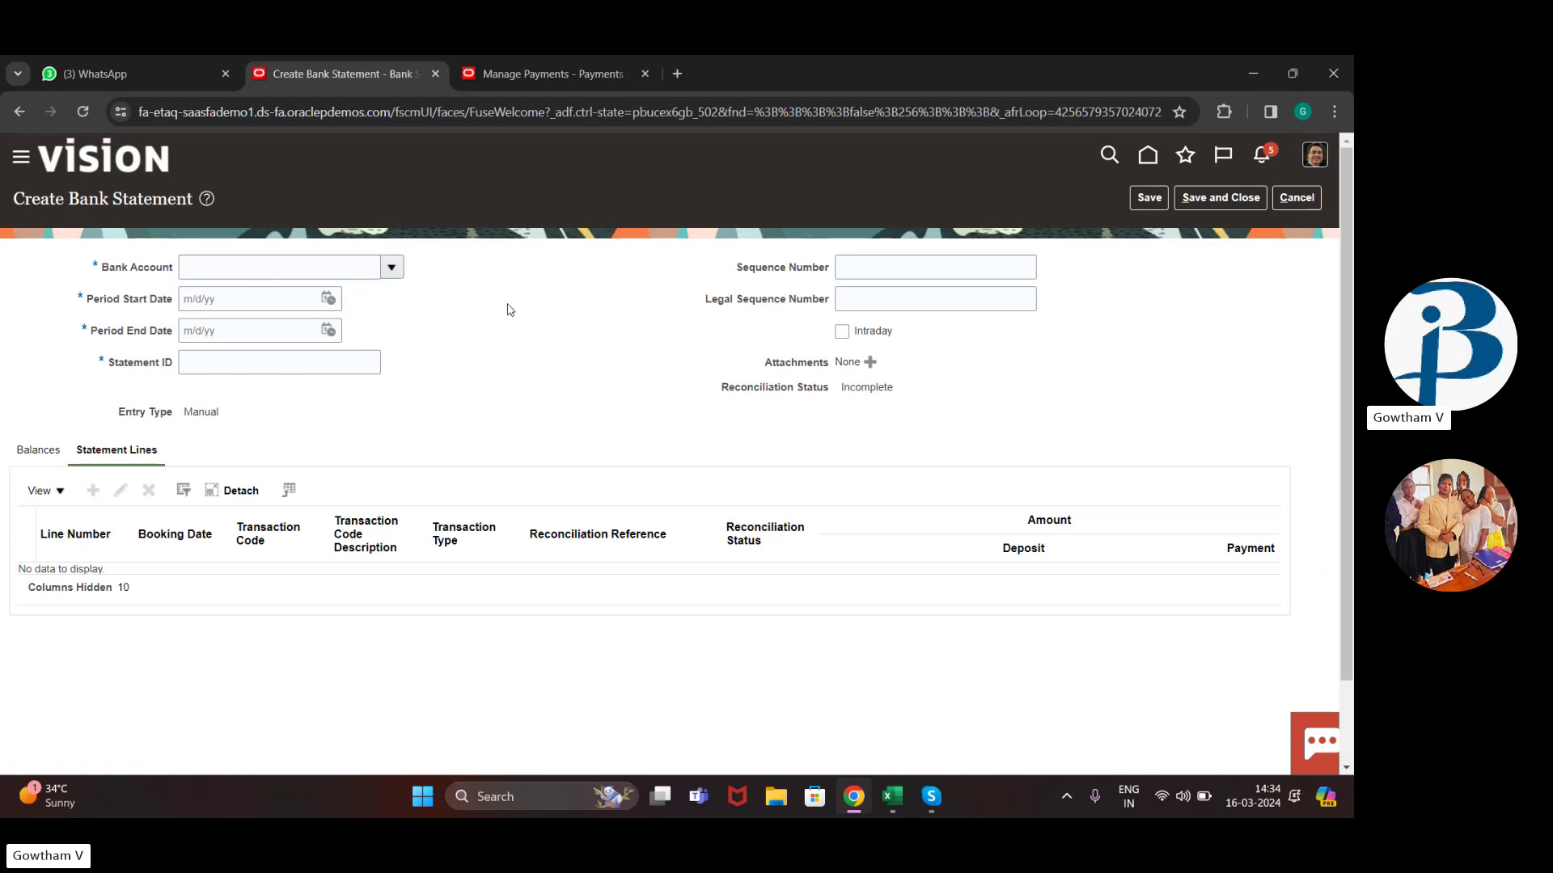
click(392, 268)
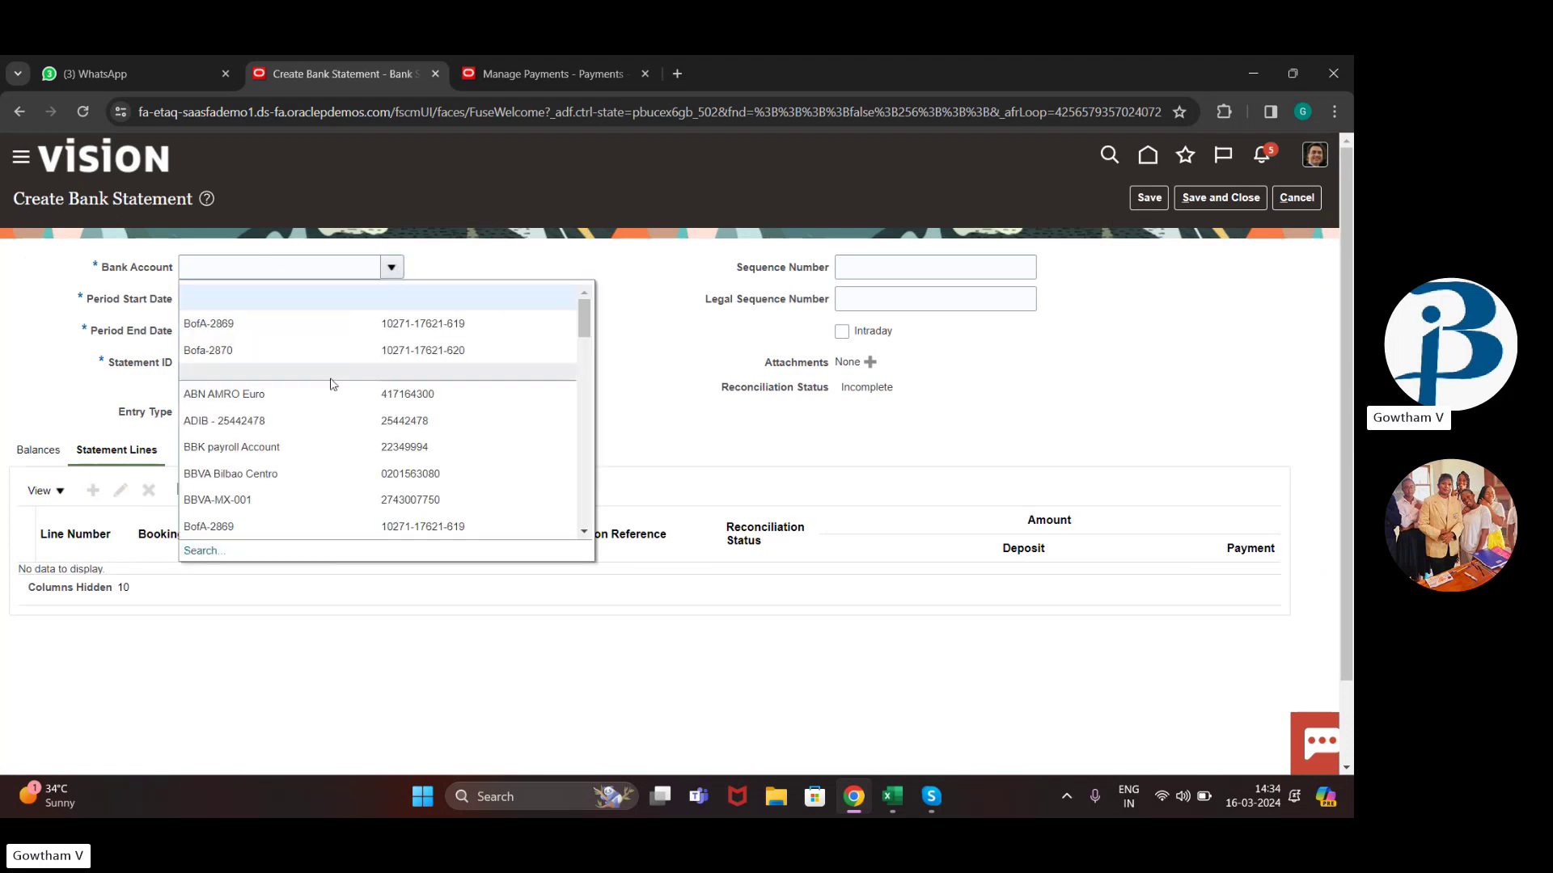
click(353, 351)
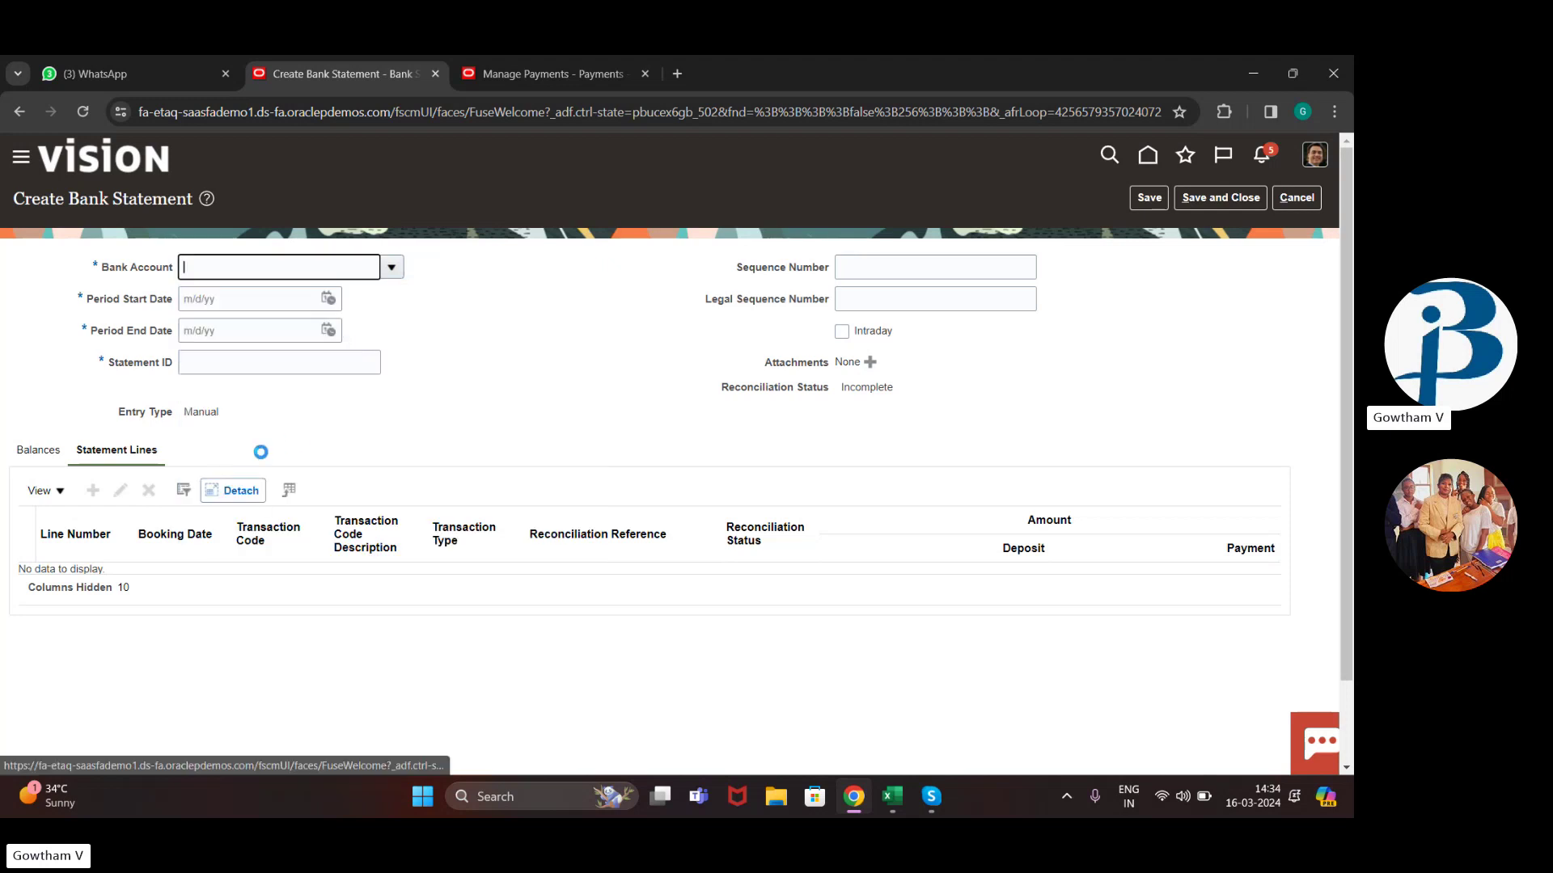
click(327, 299)
click(531, 432)
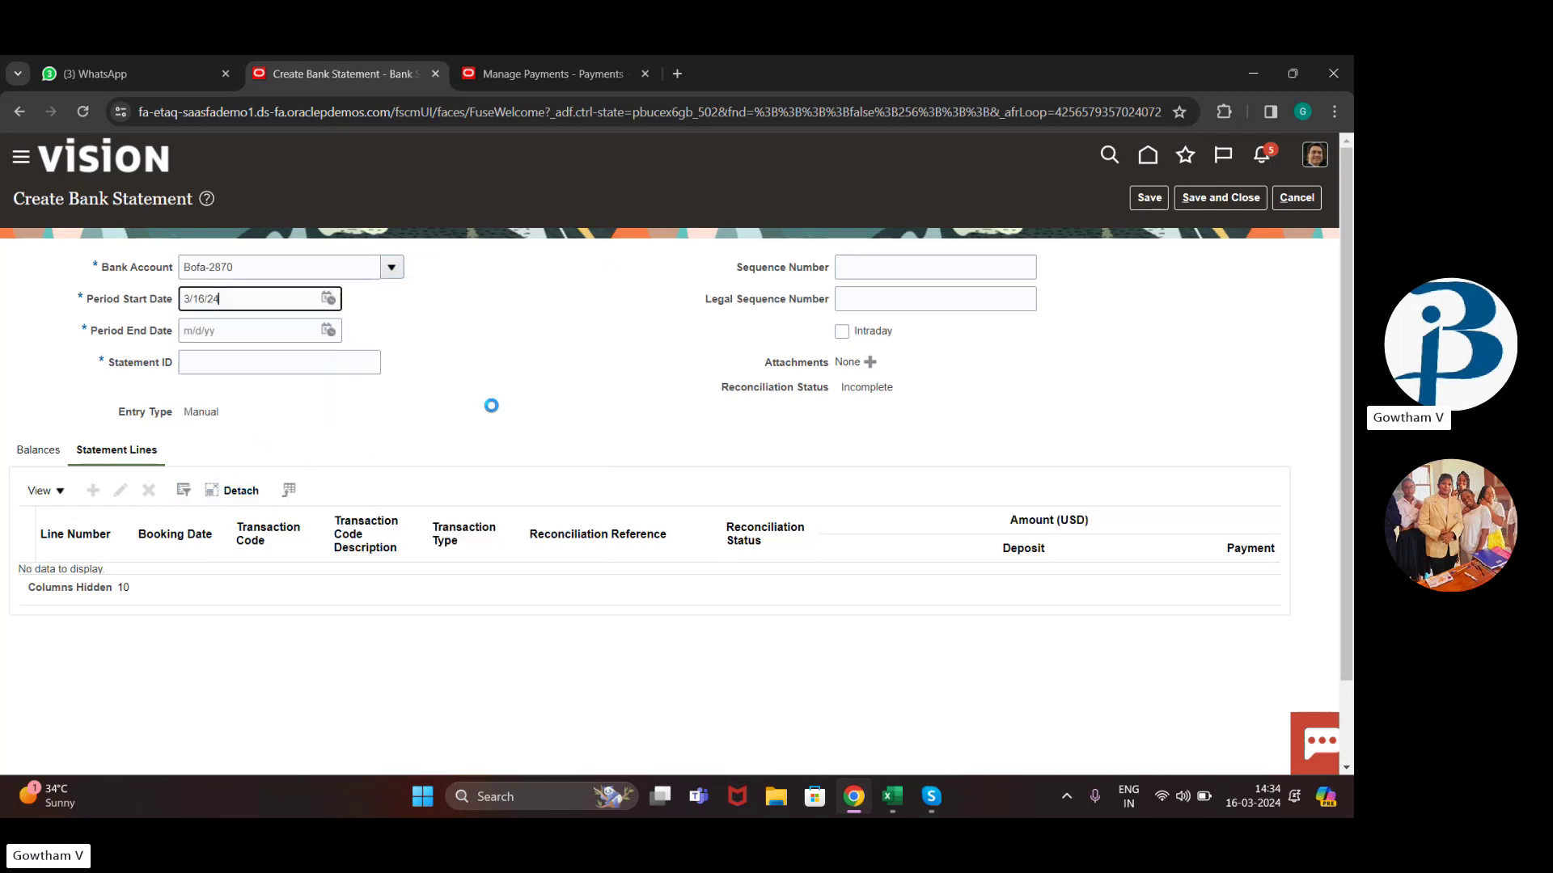
click(328, 331)
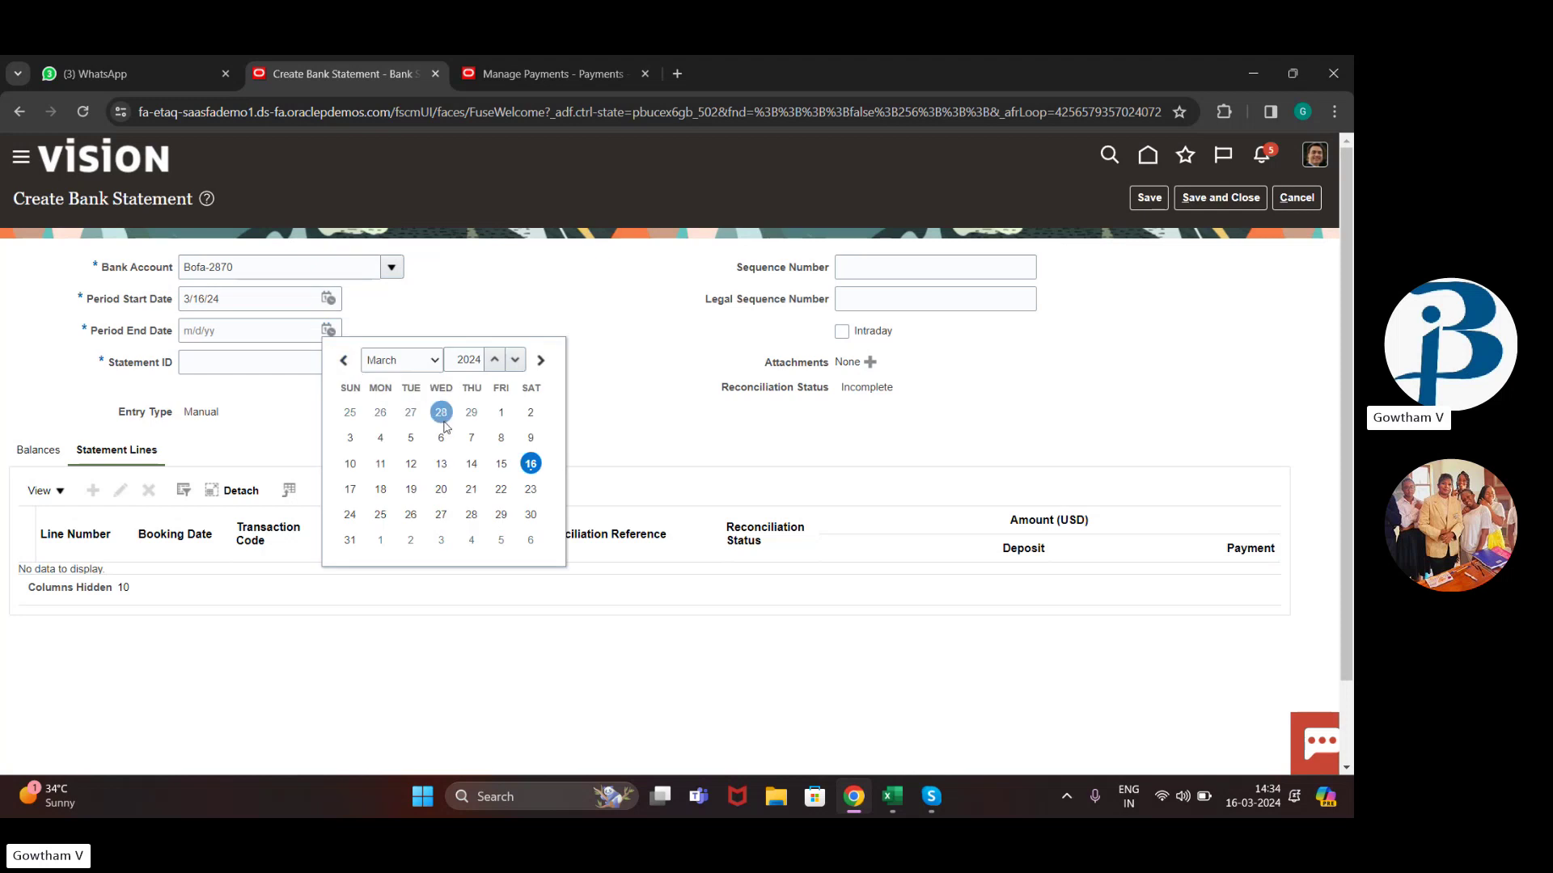
click(530, 463)
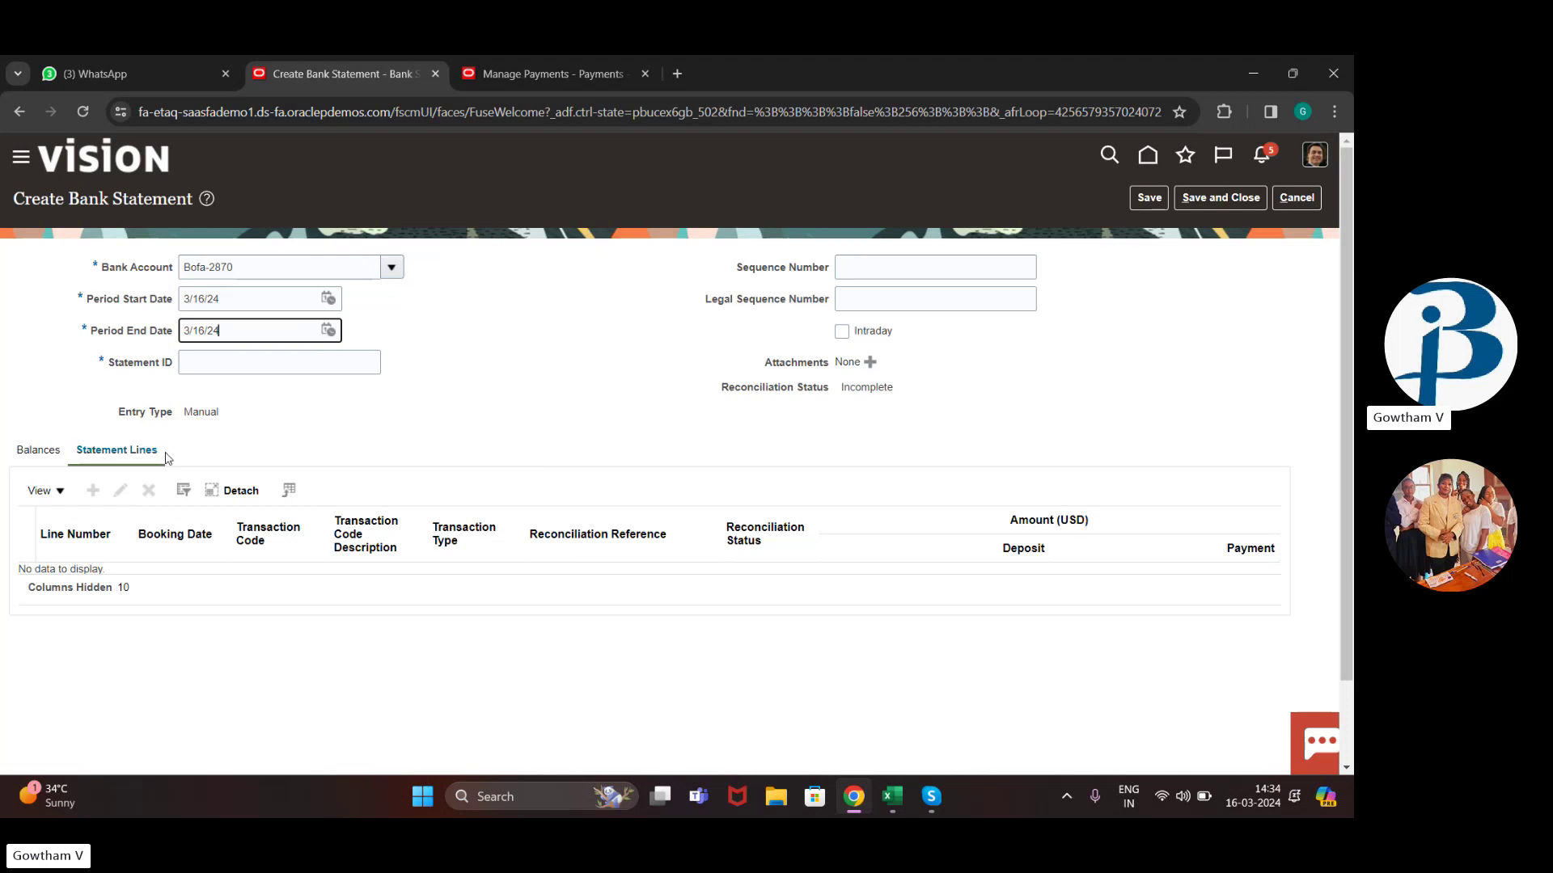
Enter statement ID 3434 and add a new statement line.
click(315, 372)
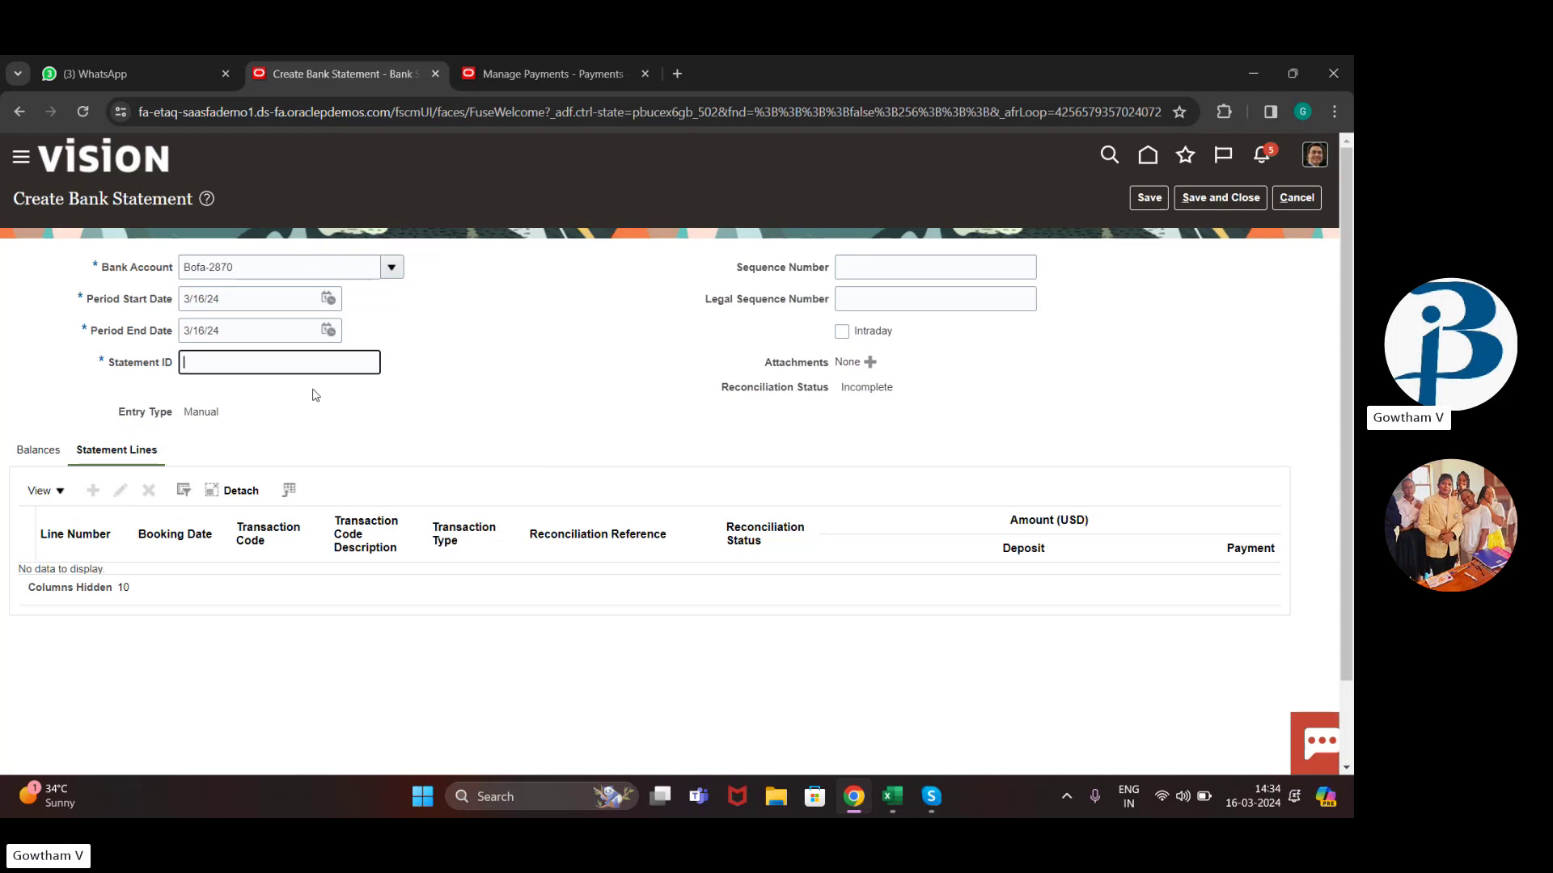
text(3434)
click(368, 414)
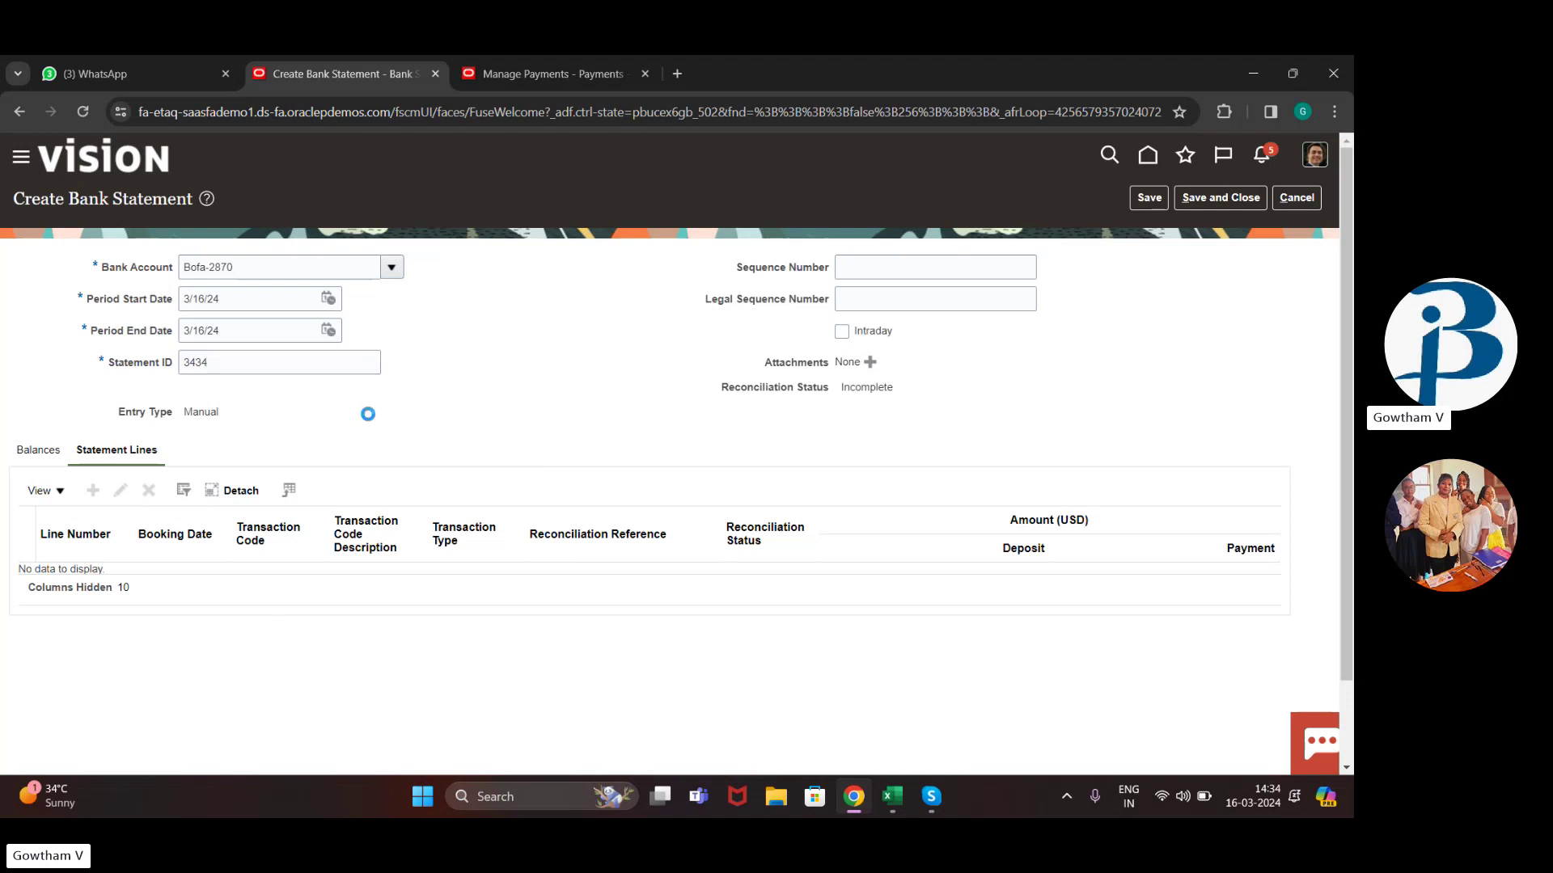
click(93, 490)
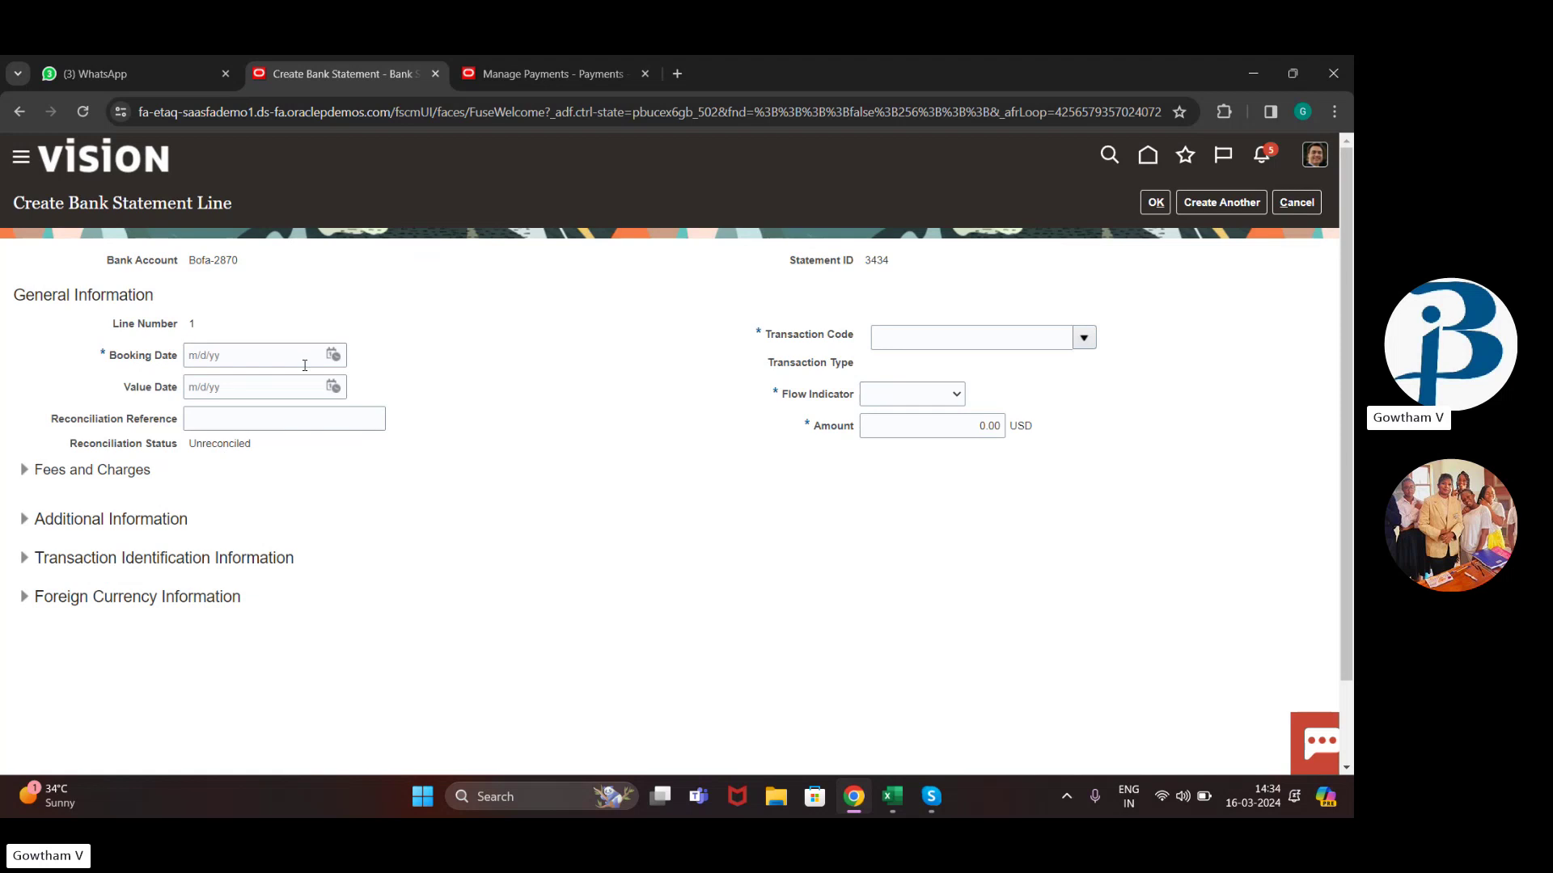
Set line 1 booking and value dates to 3/16/24 with reference 1234.
click(340, 359)
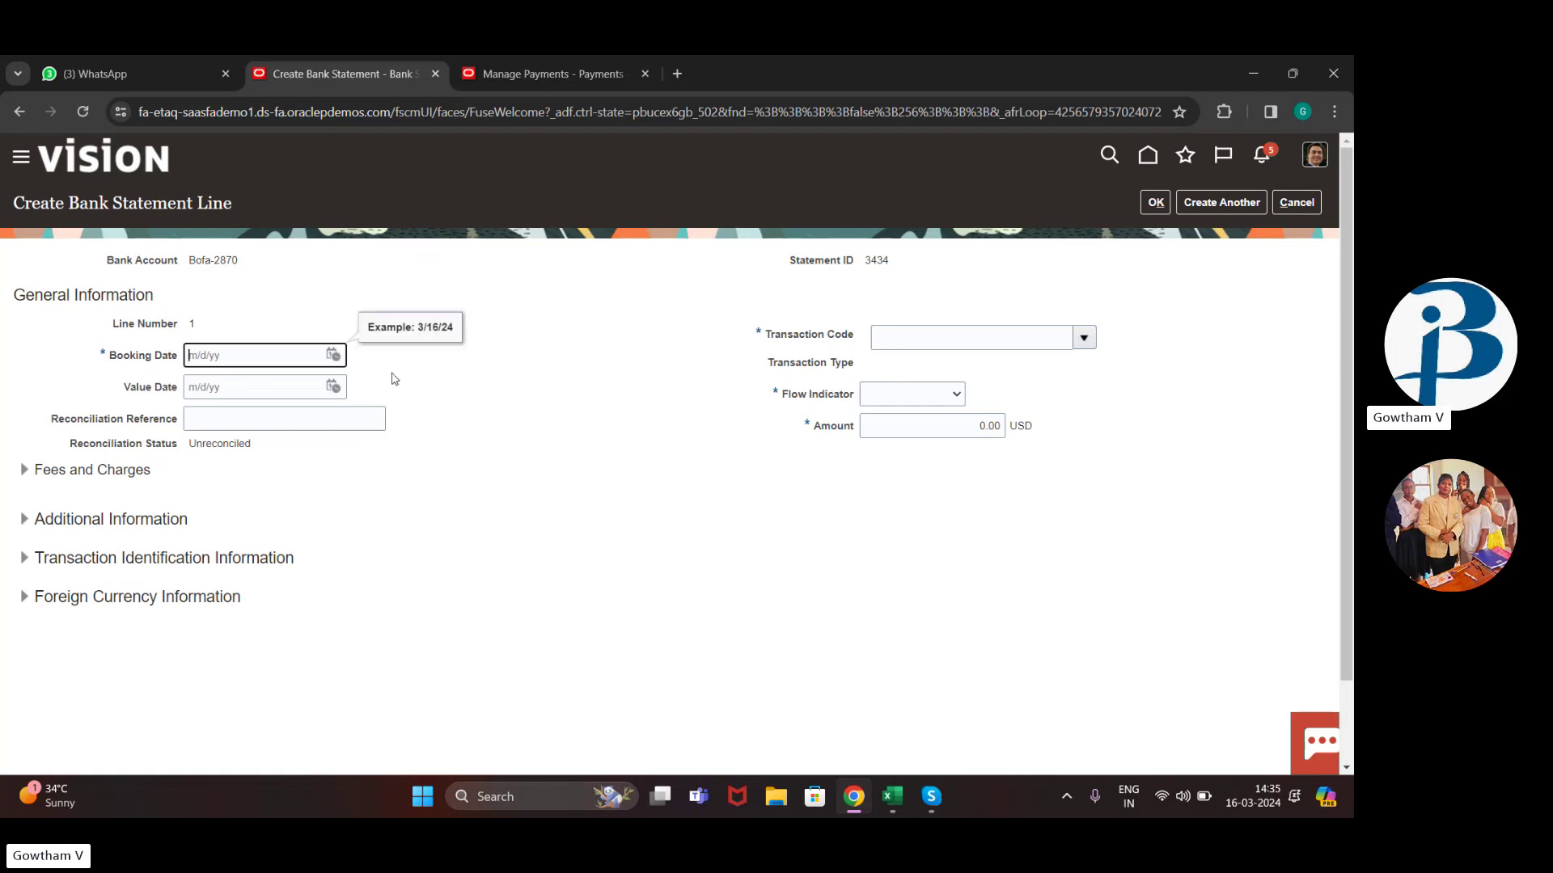
click(333, 355)
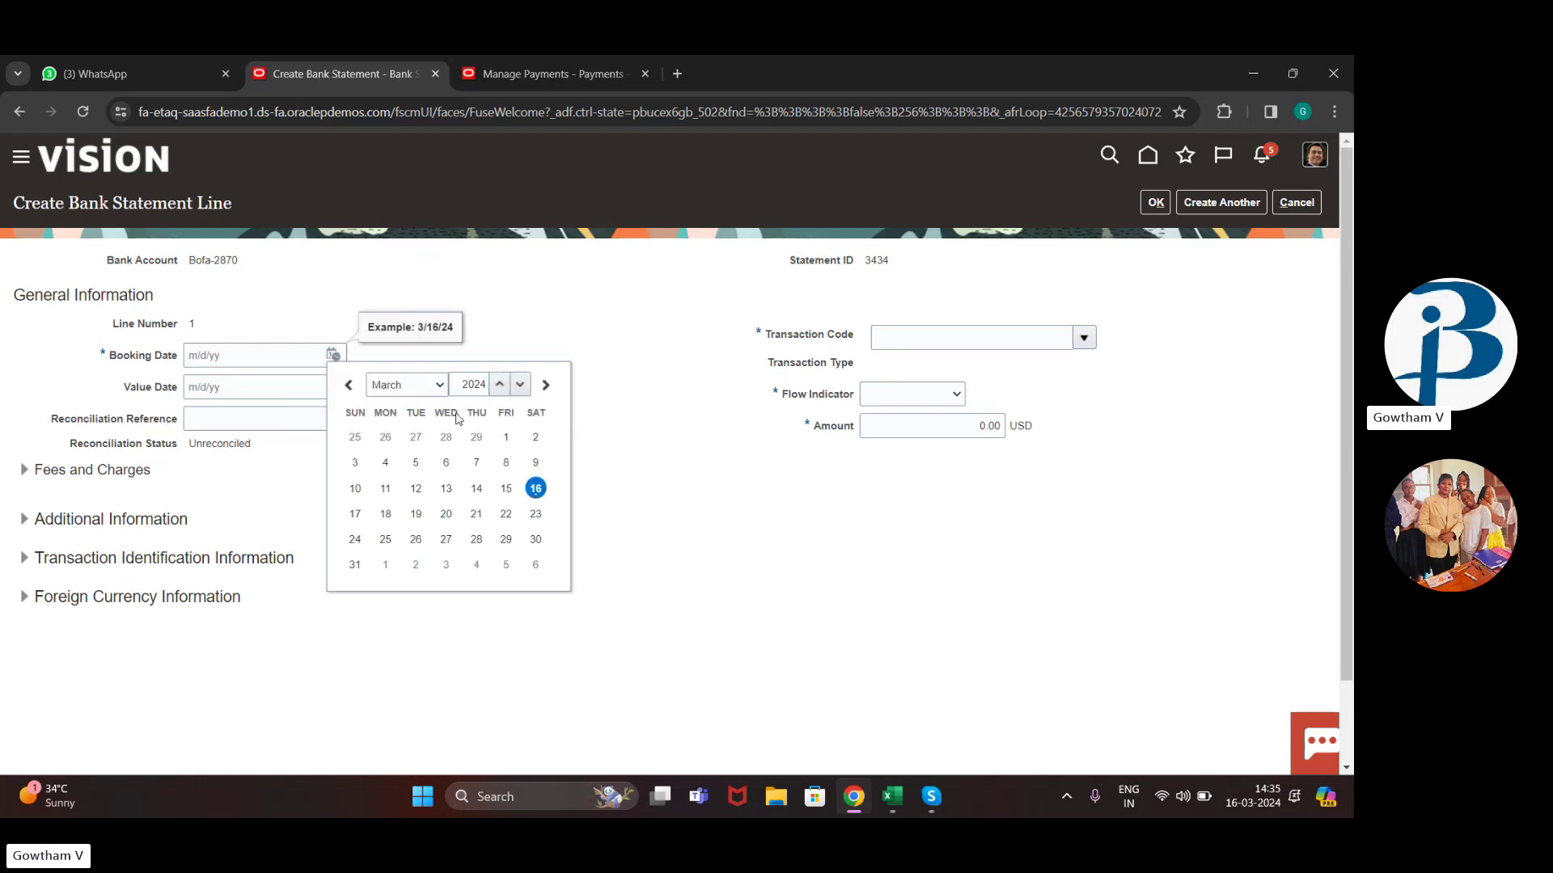
click(535, 489)
click(333, 388)
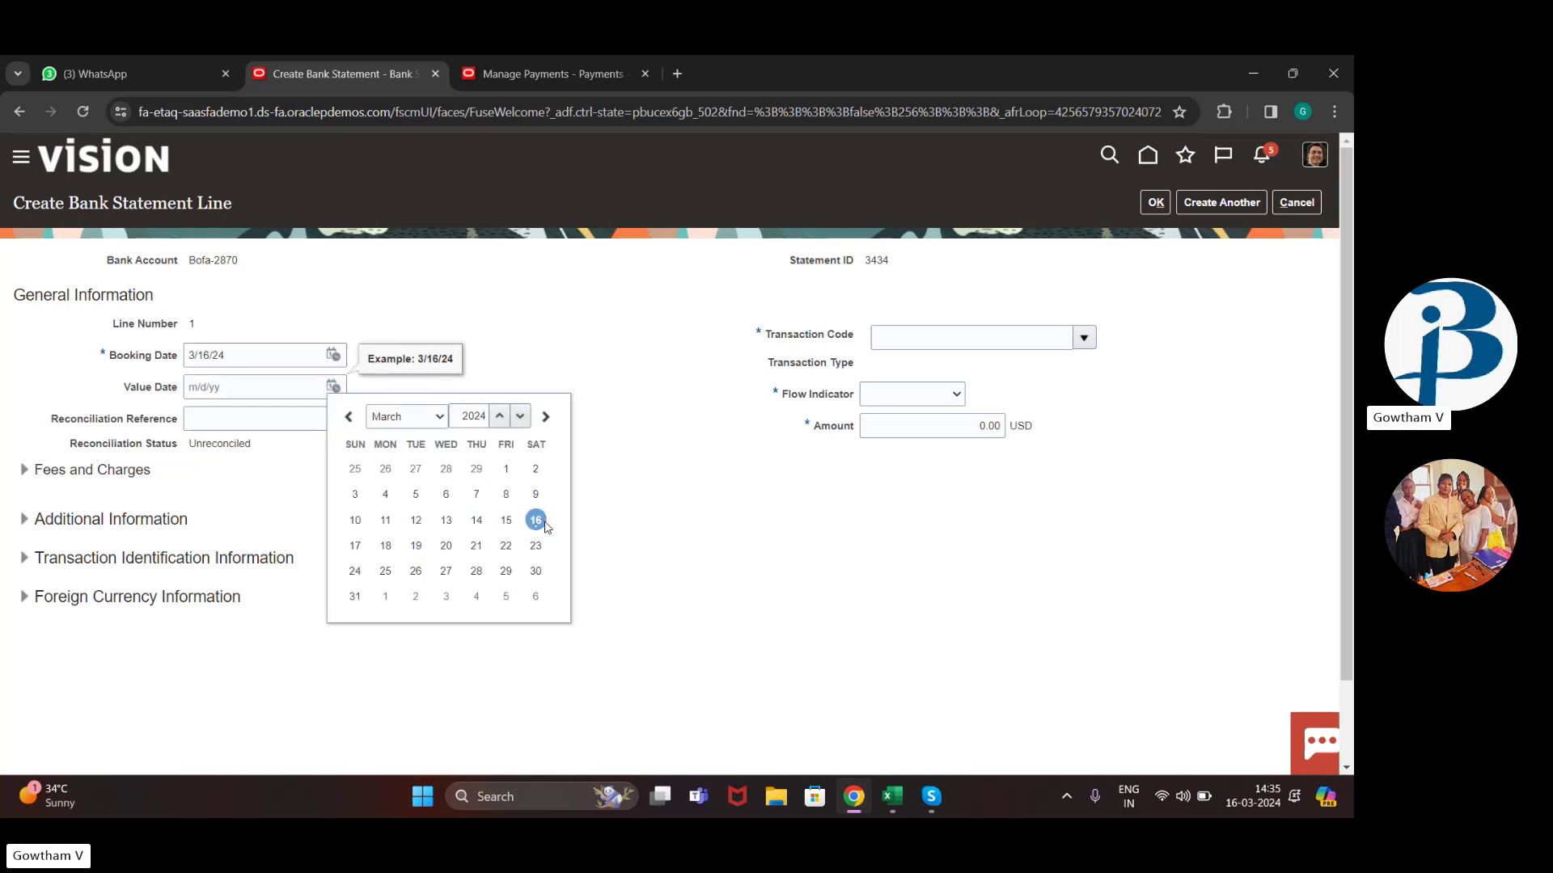
click(532, 520)
click(297, 425)
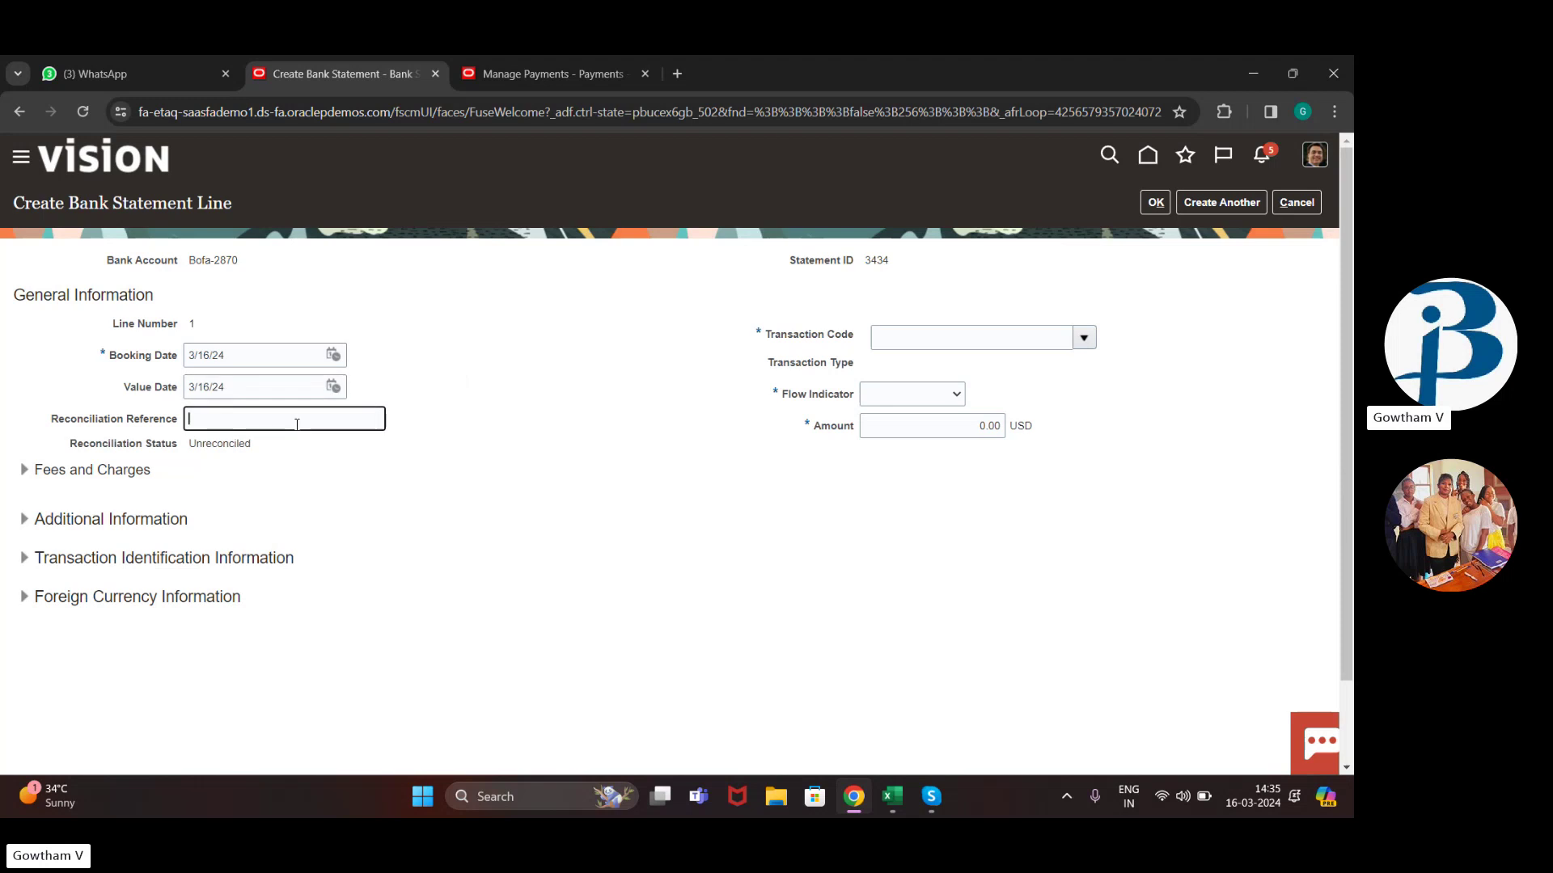
text(1234)
Give line 1 transaction code 01, Credit flow, 100,000.00 amount, and save it.
click(1010, 344)
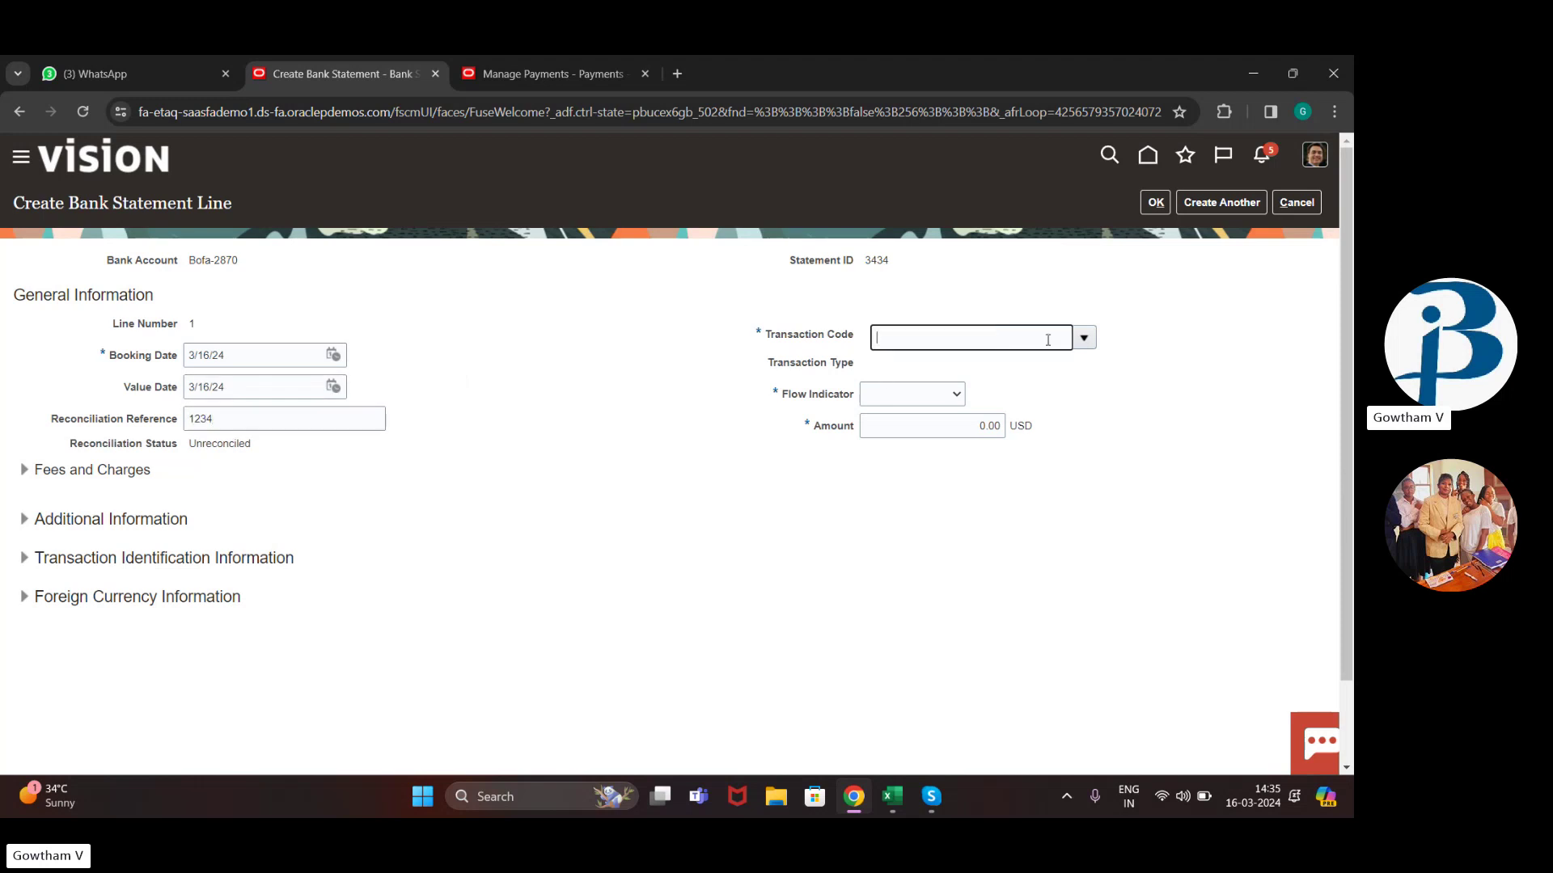
click(1084, 338)
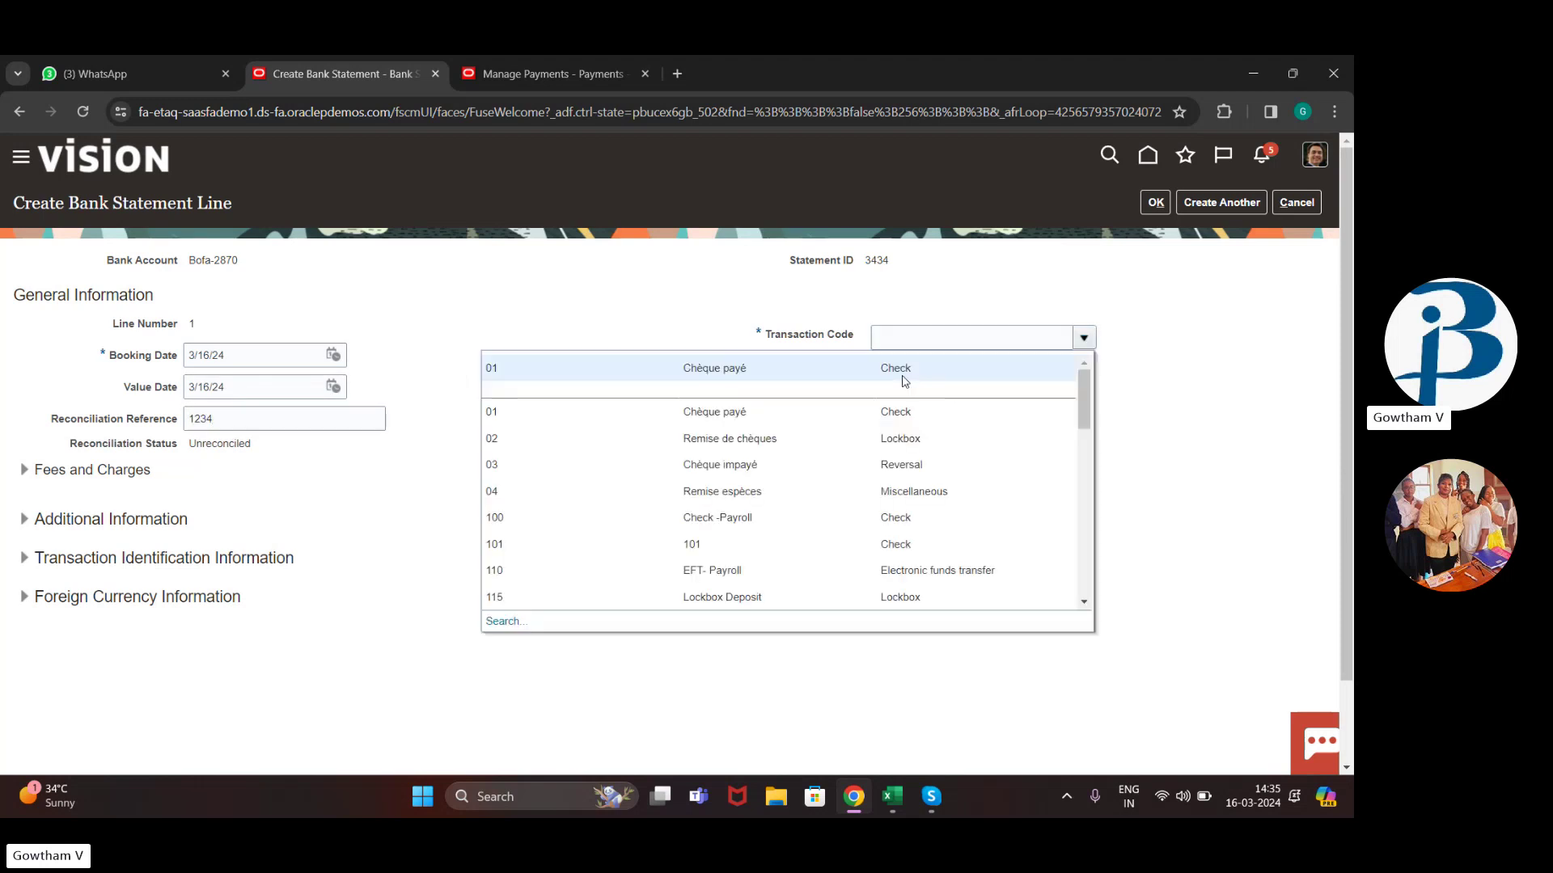
click(902, 369)
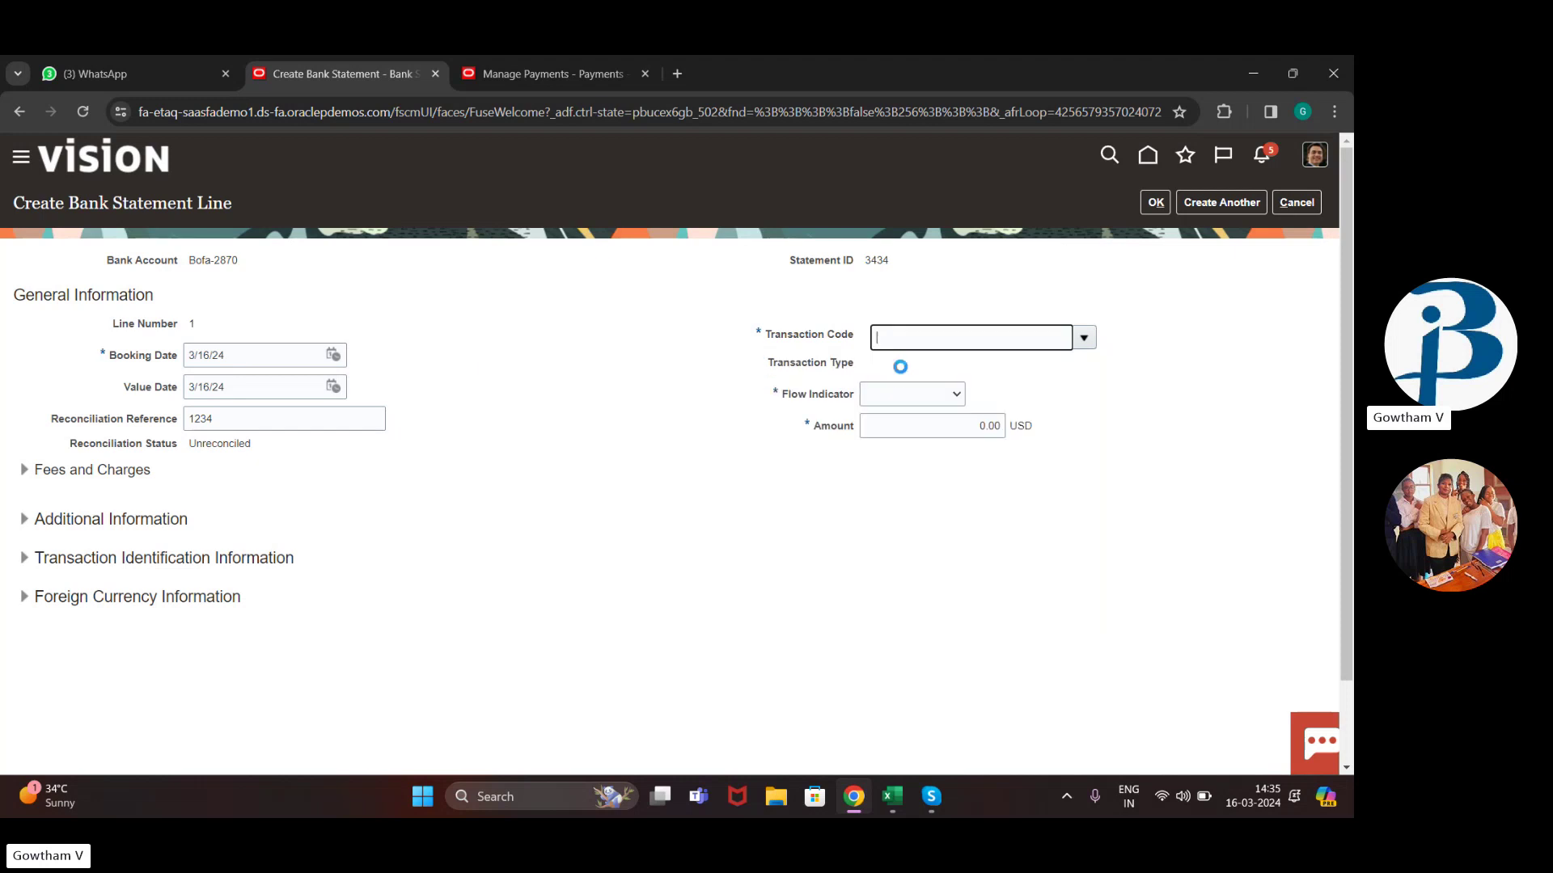
click(934, 397)
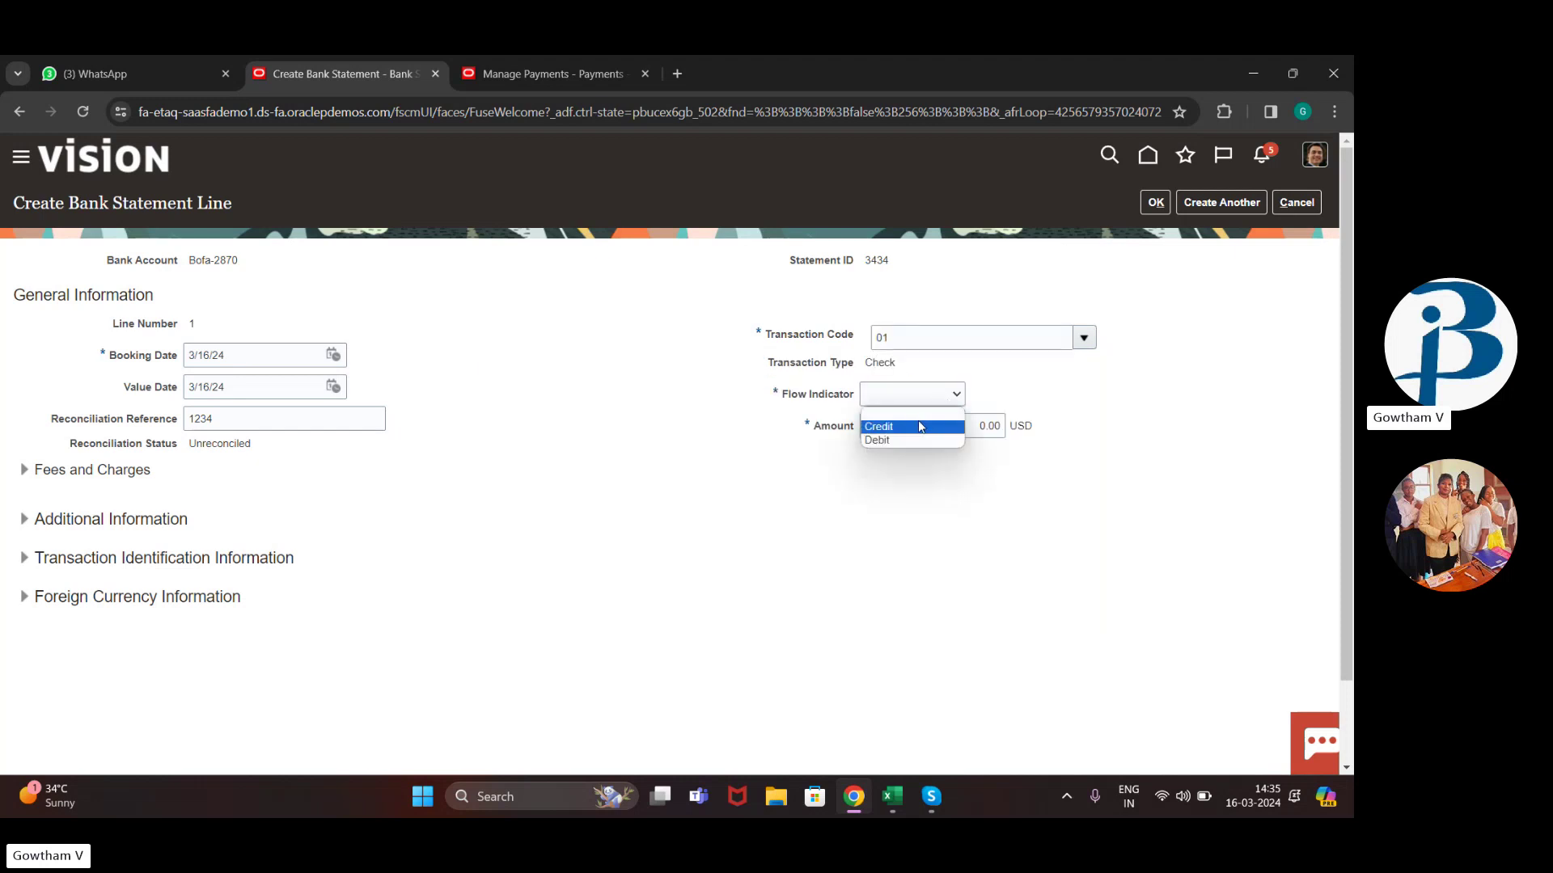
click(920, 427)
click(942, 424)
text(10000)
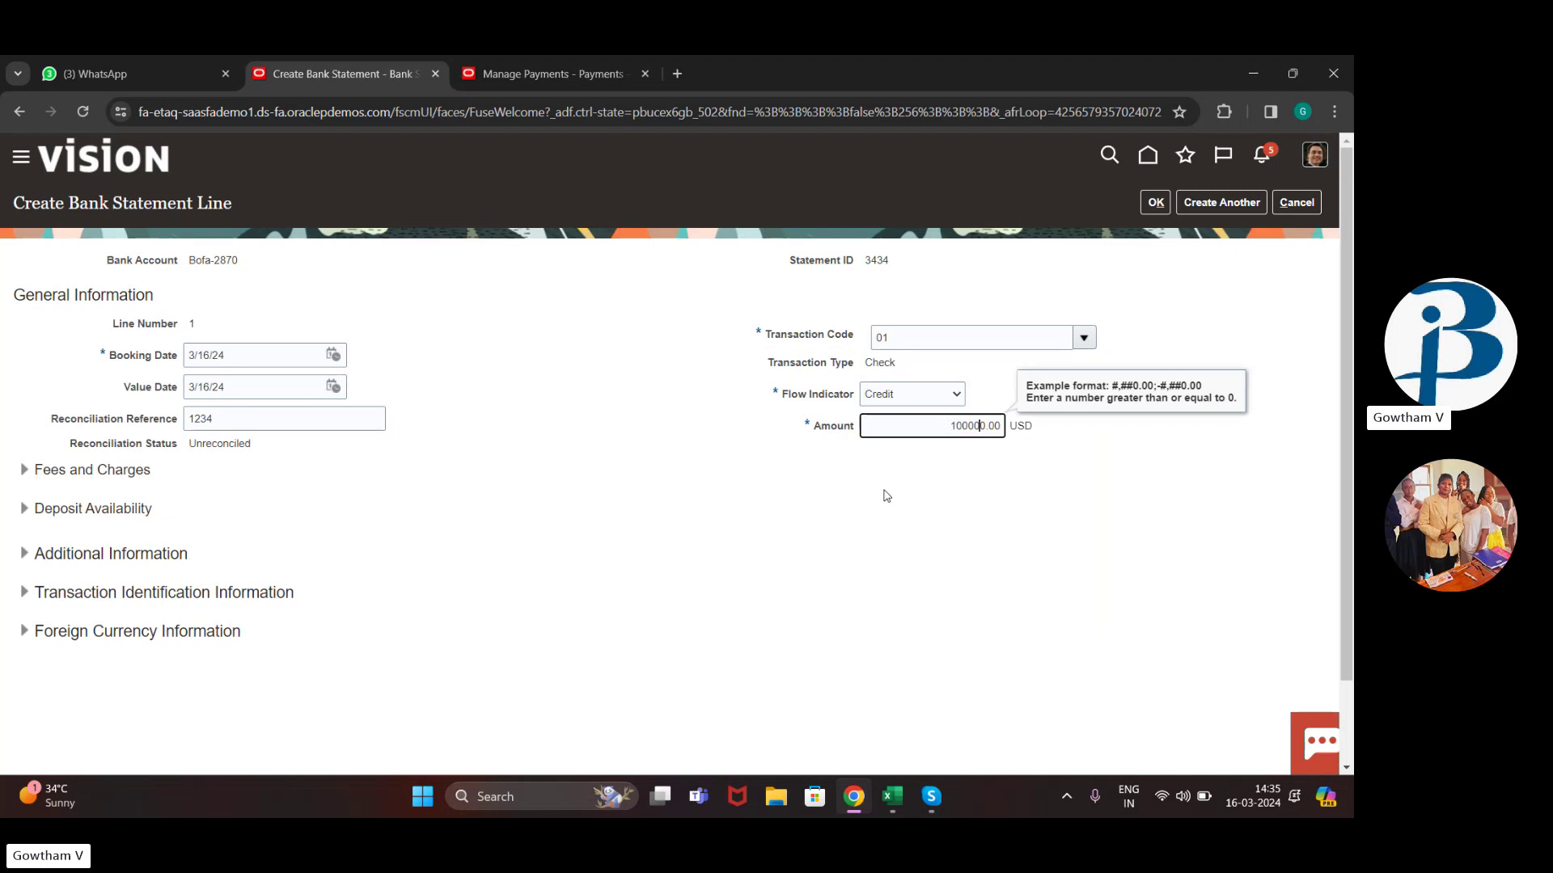
click(886, 496)
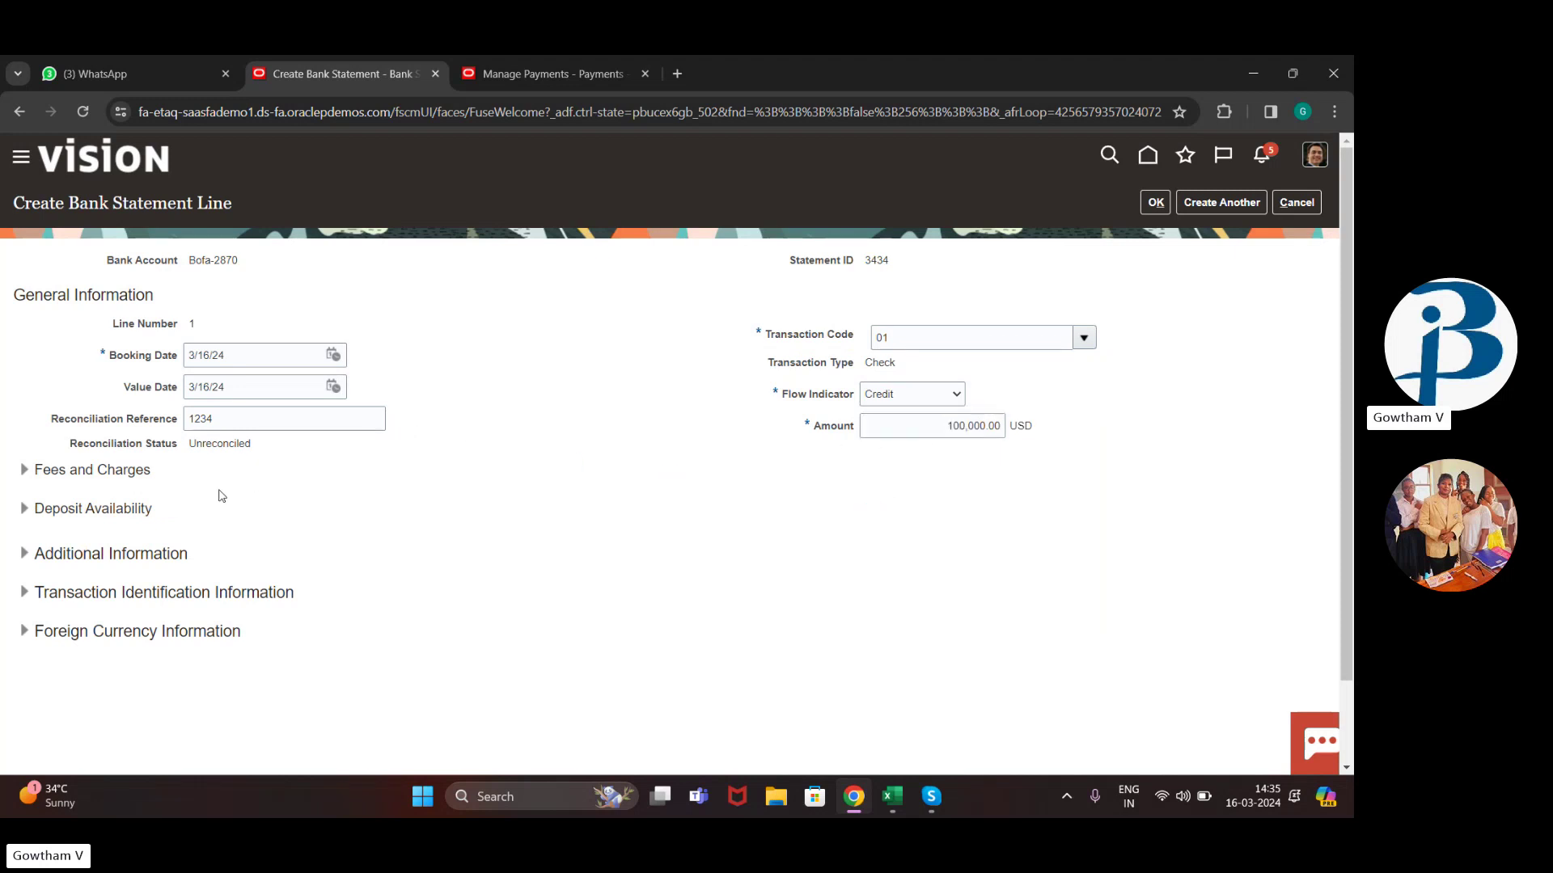
click(1154, 204)
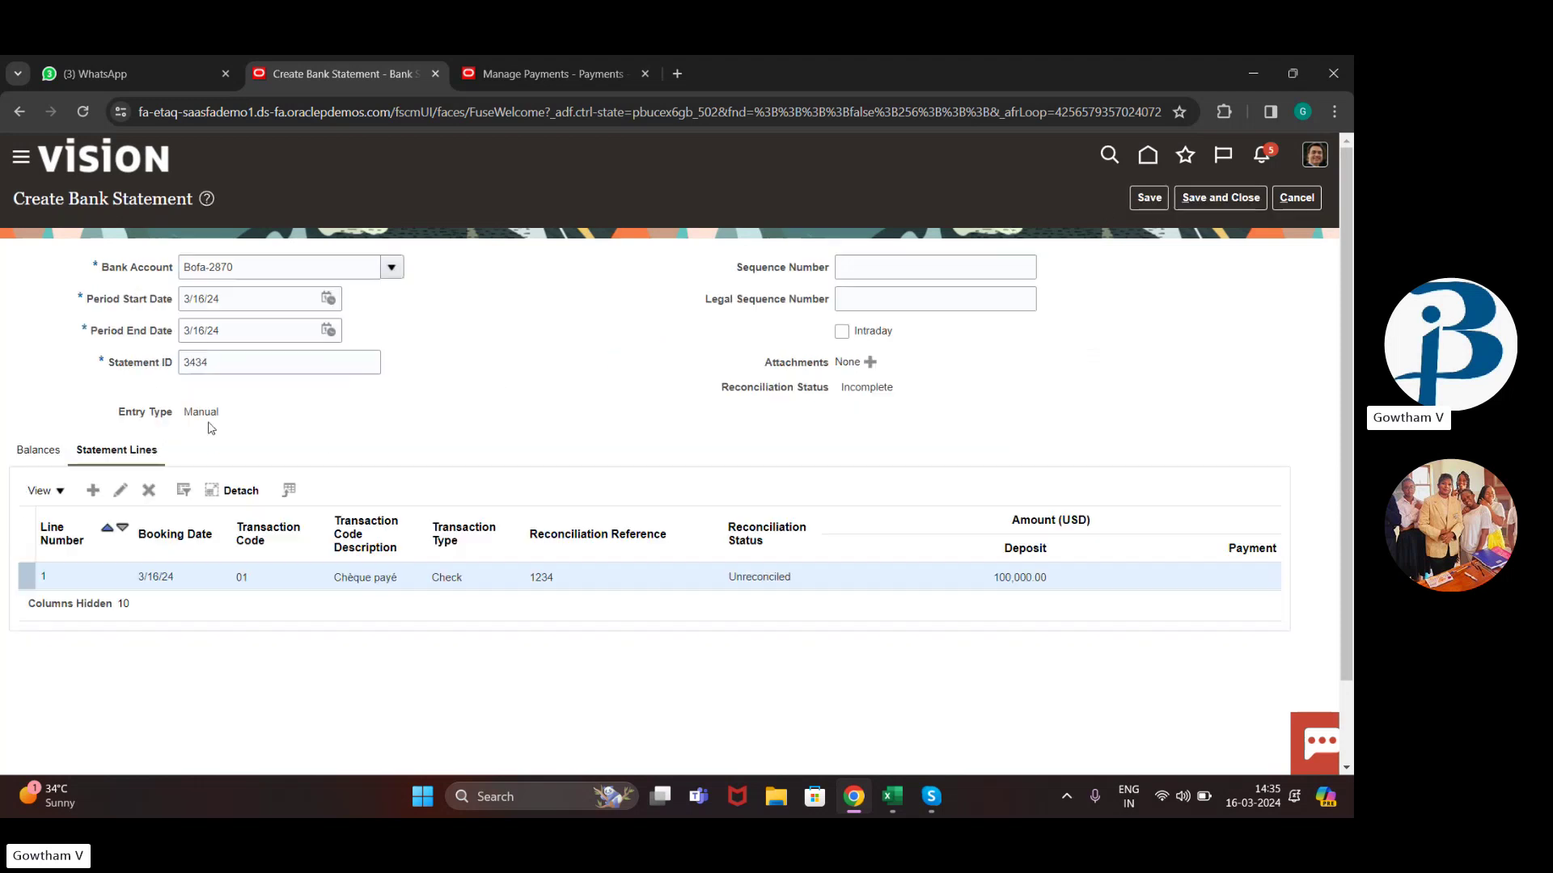
Add line 2 with booking and value dates 3/16/24 and reference 1345.
click(103, 490)
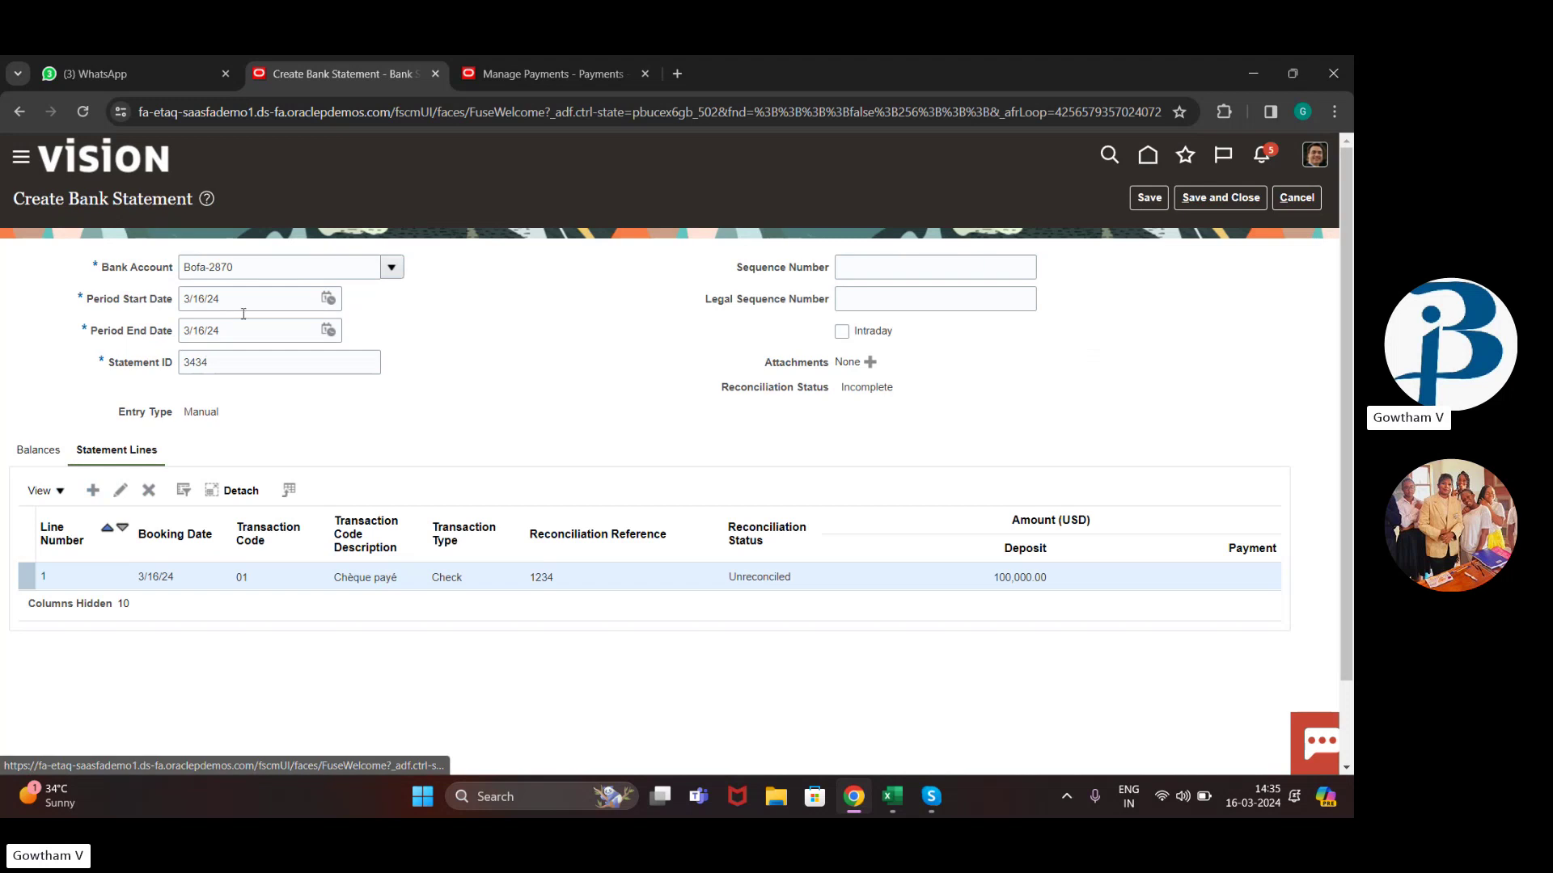
click(330, 349)
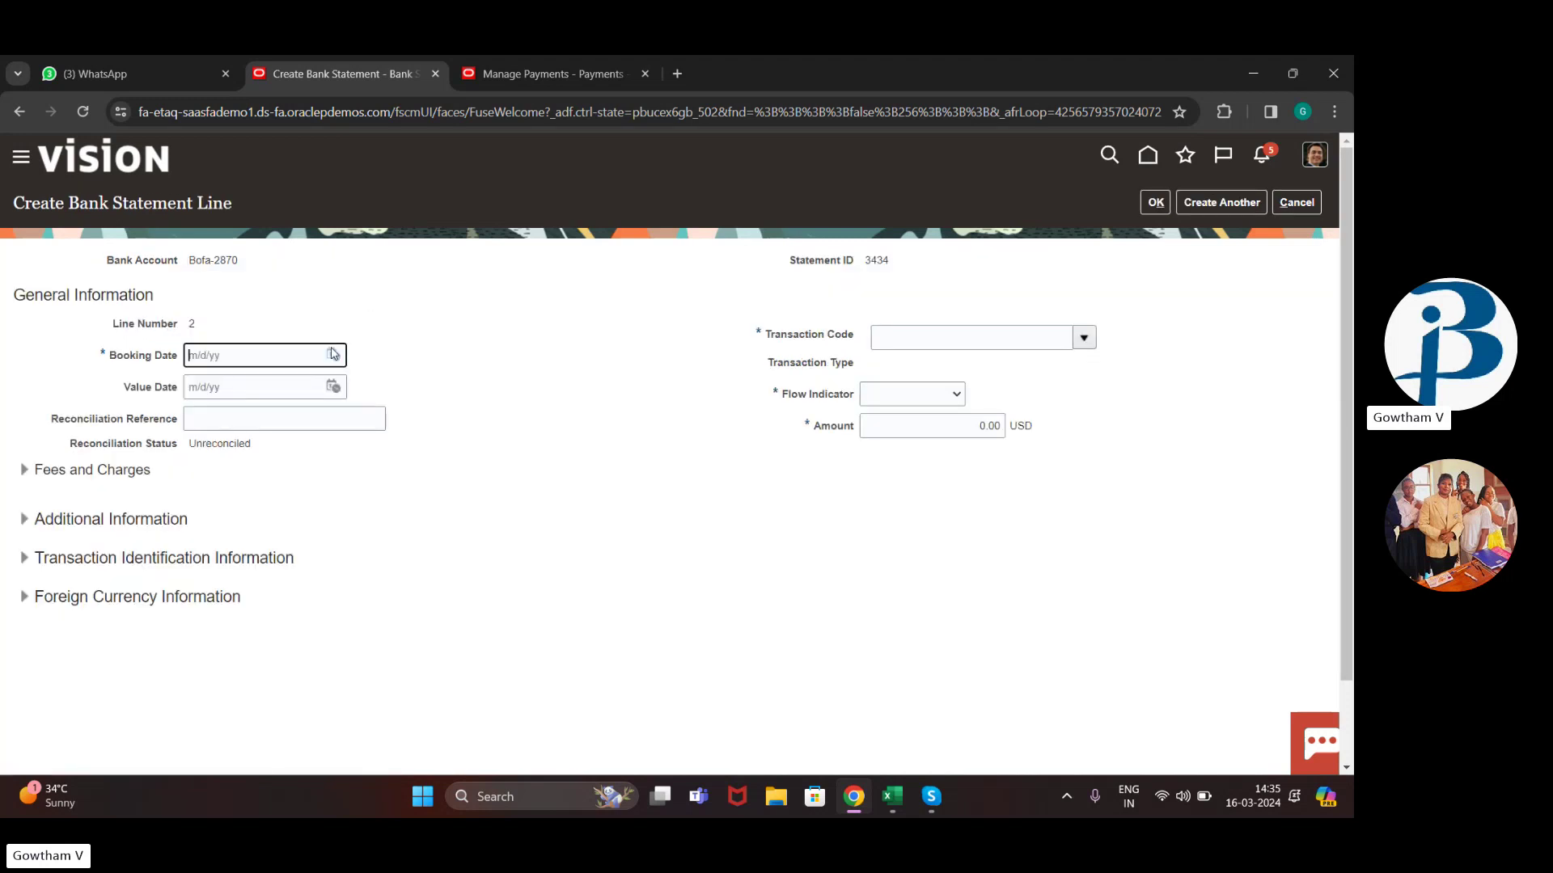
click(333, 354)
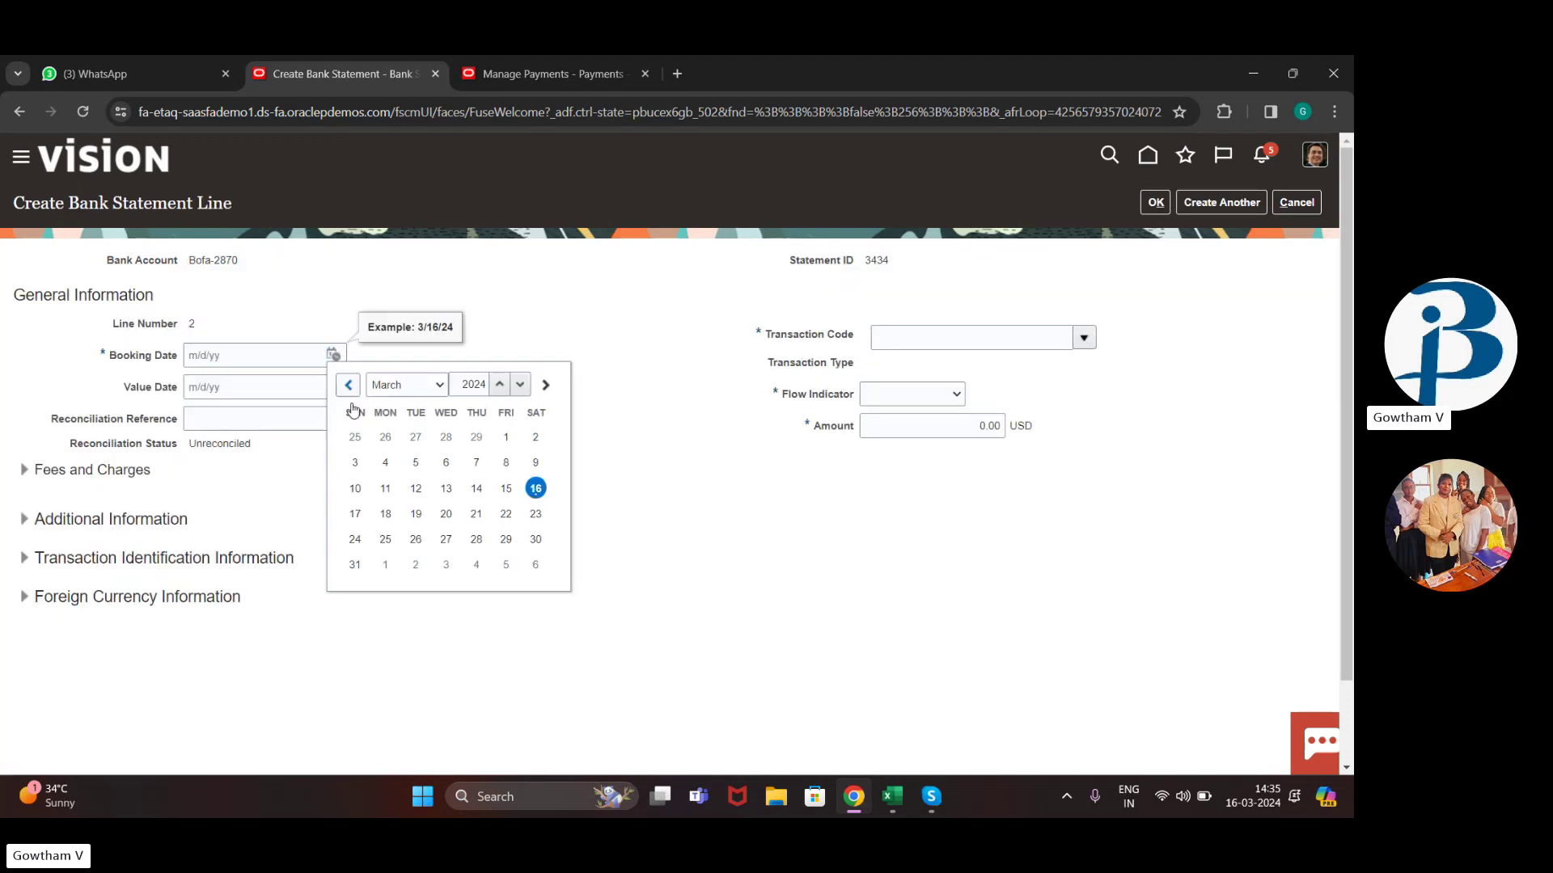
click(535, 484)
click(334, 387)
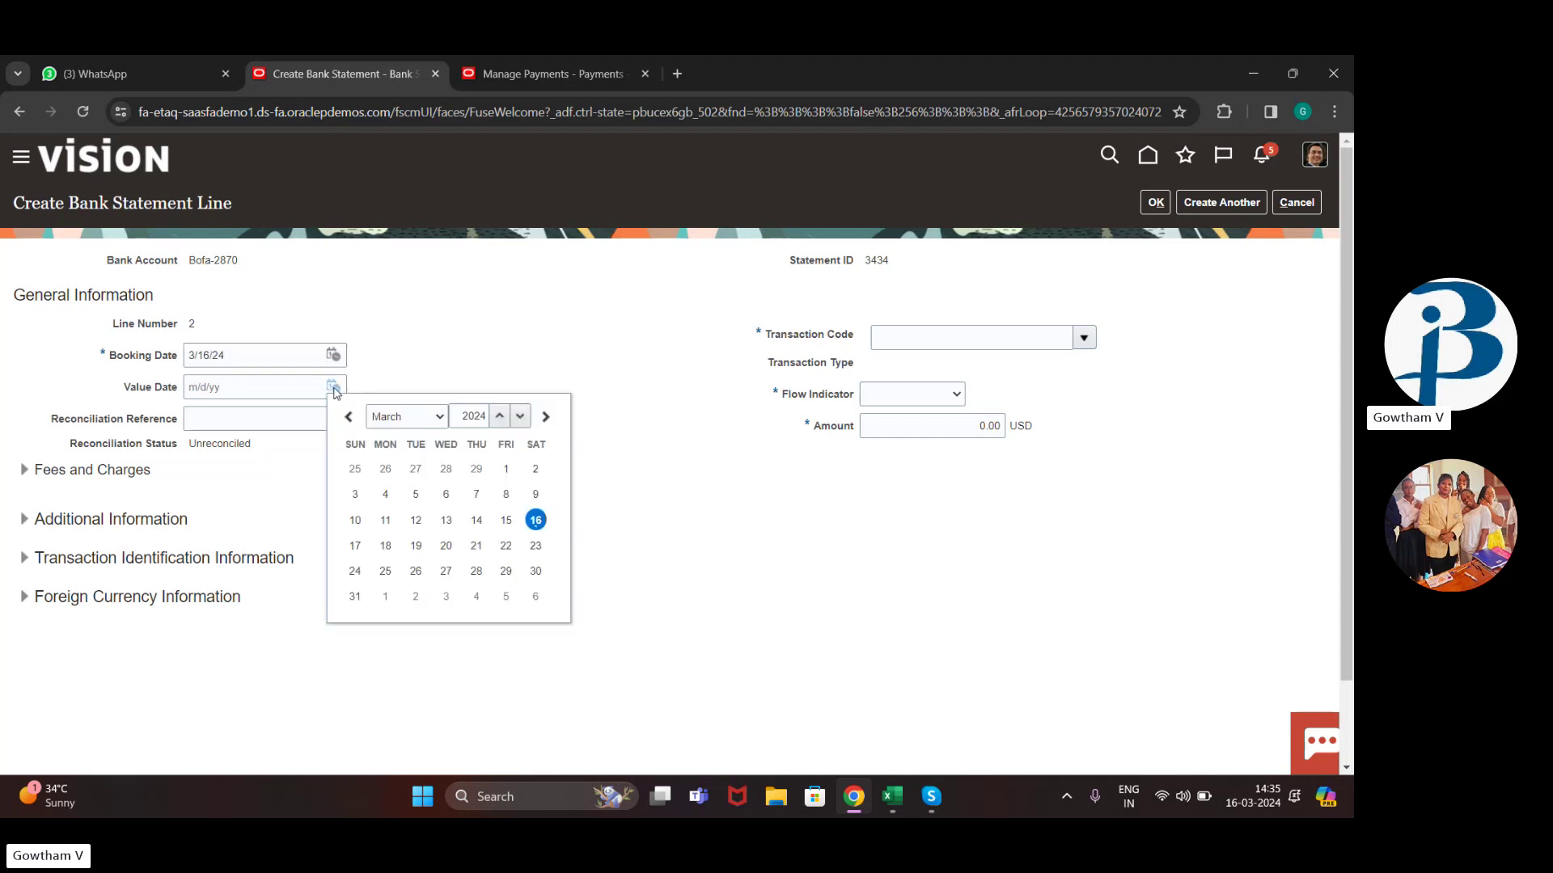
click(534, 515)
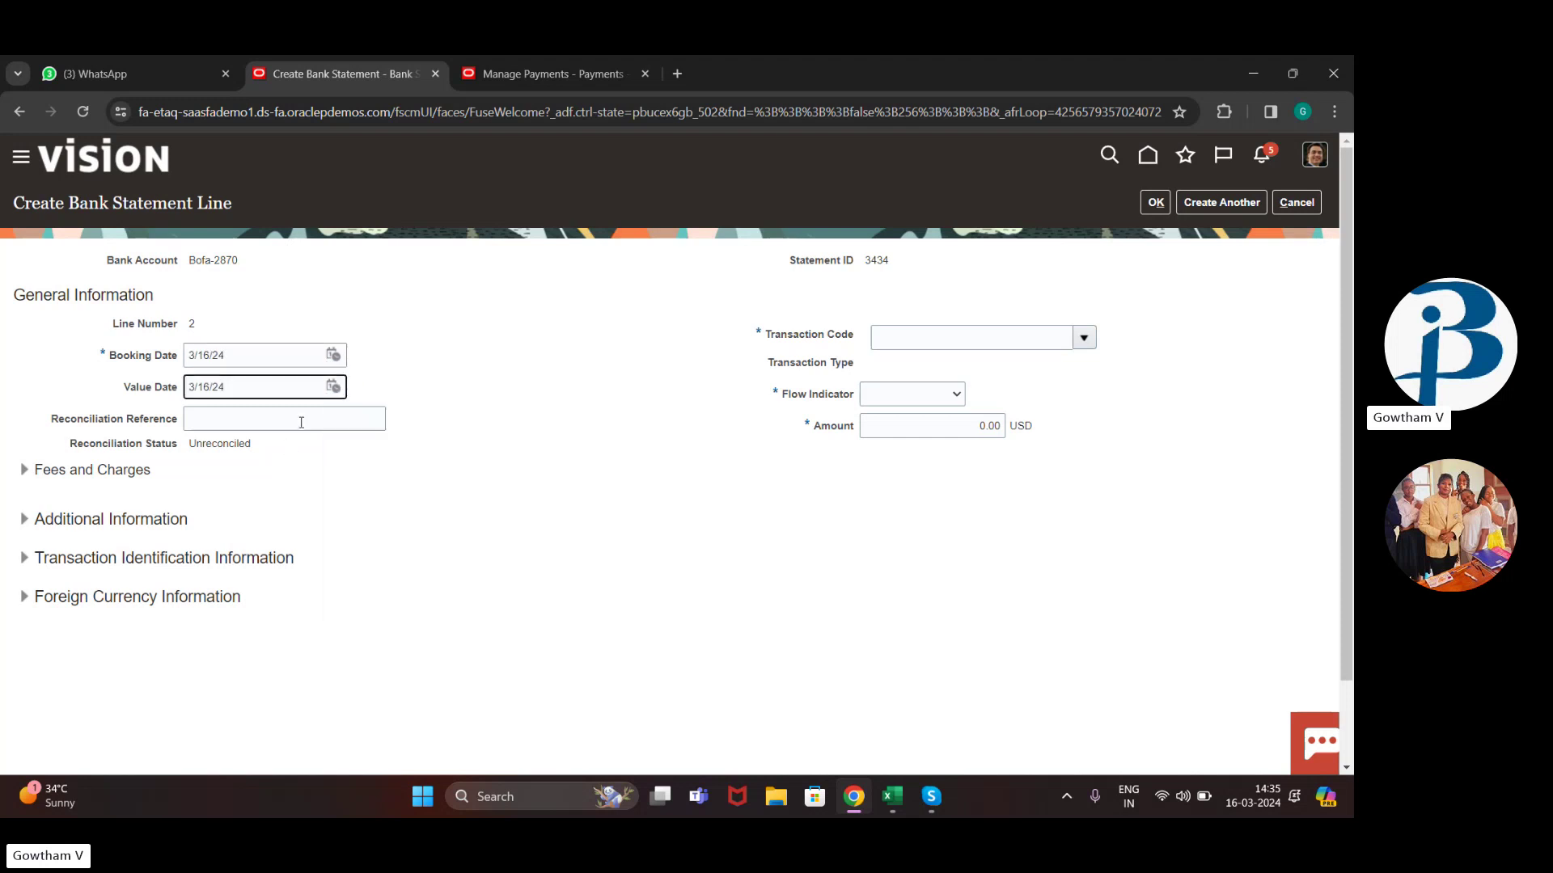
click(301, 423)
text(1345)
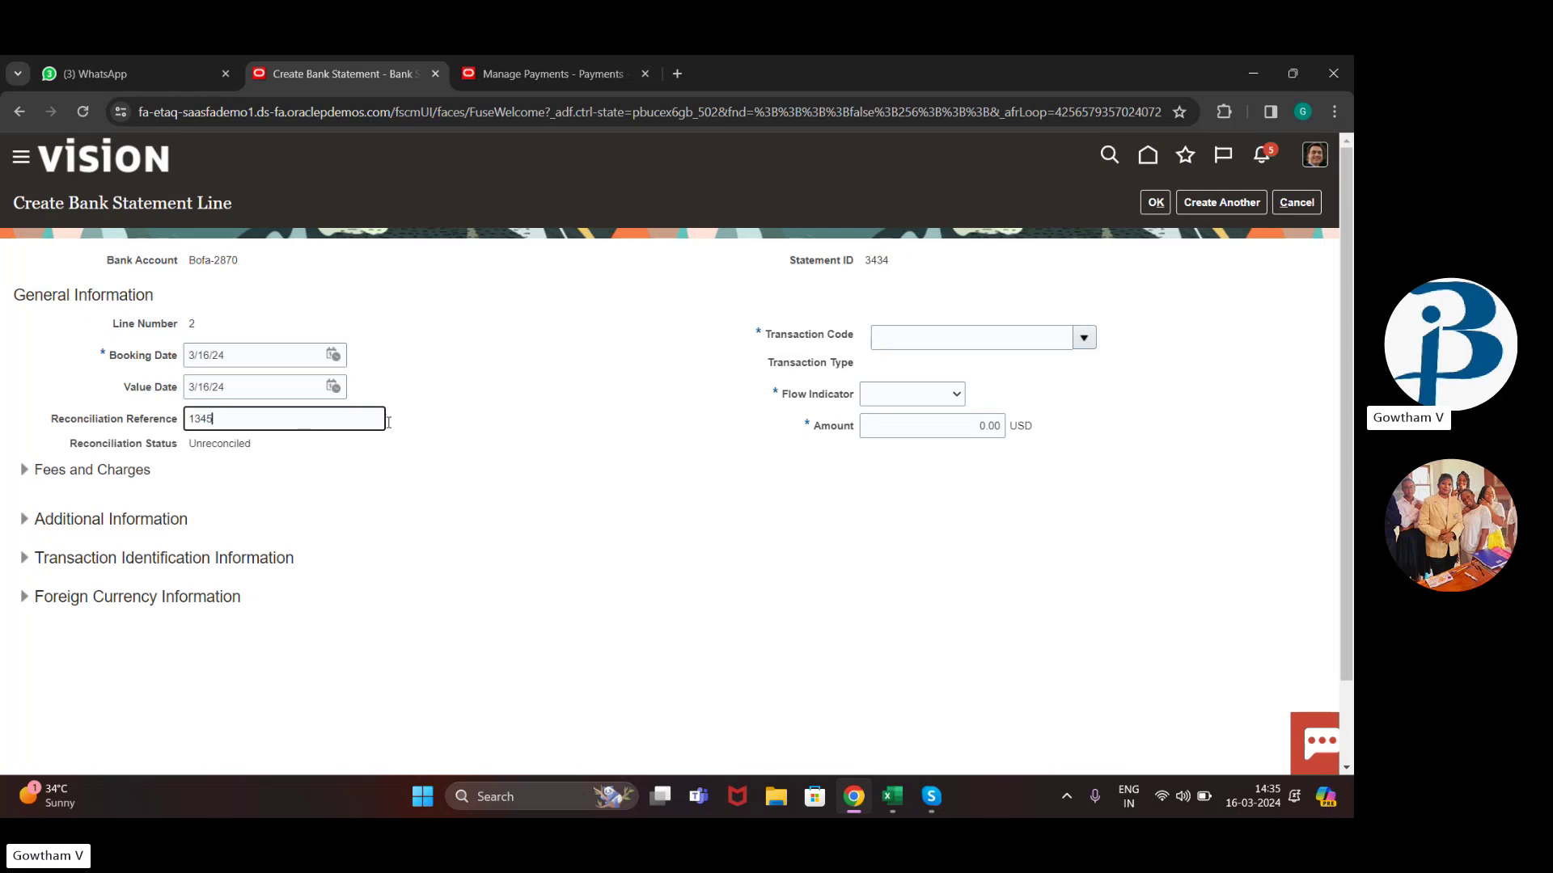
Set line 2 transaction code to 01 and amount to 100,000.00.
click(1056, 340)
click(1084, 337)
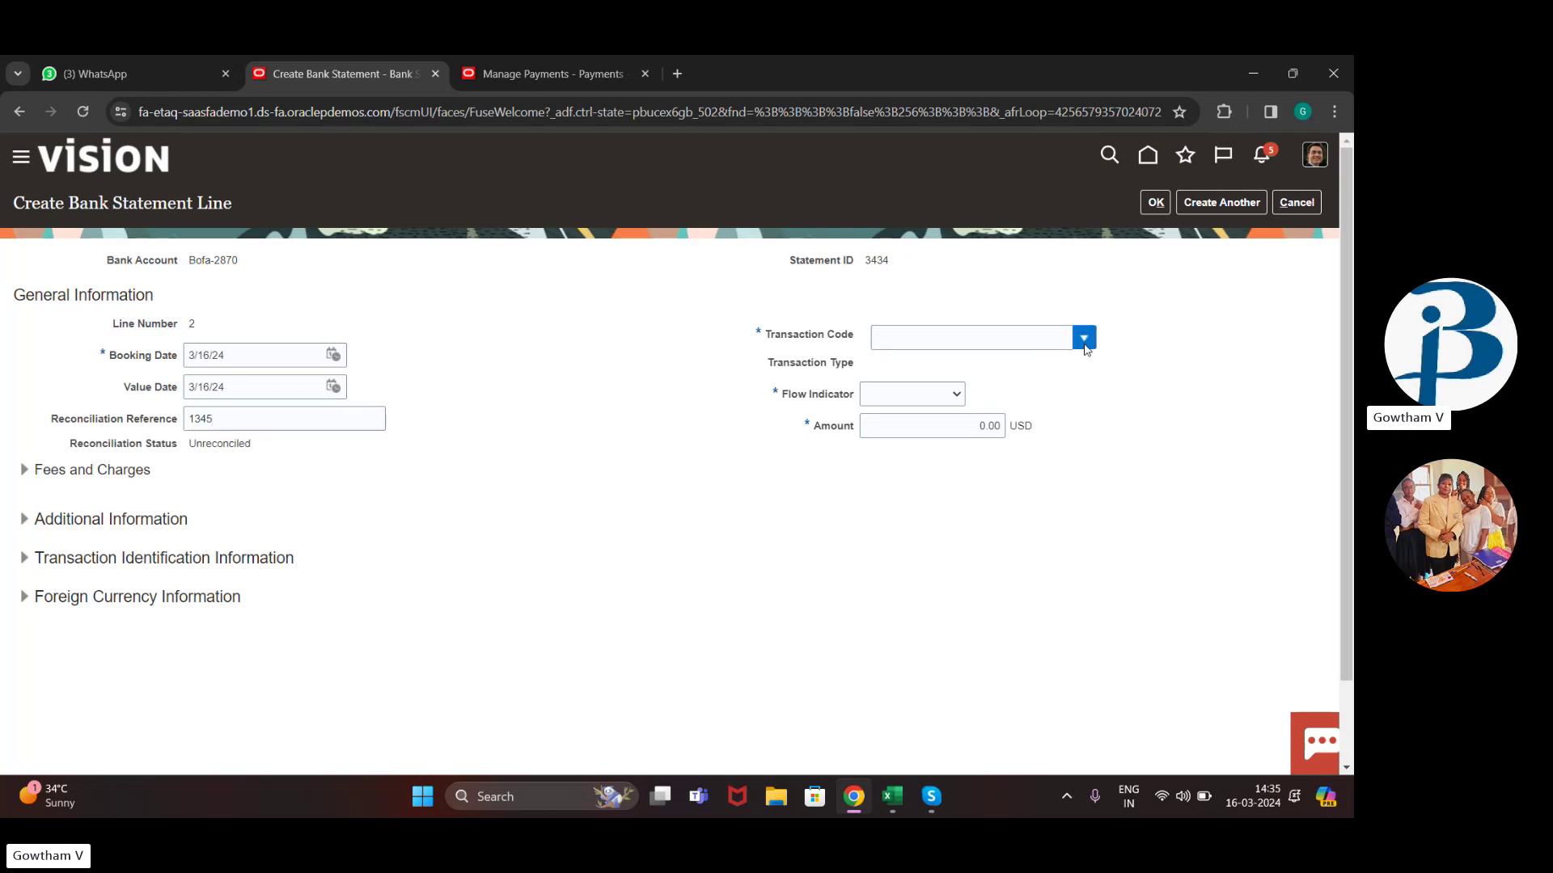
click(985, 377)
click(951, 396)
key(Tab)
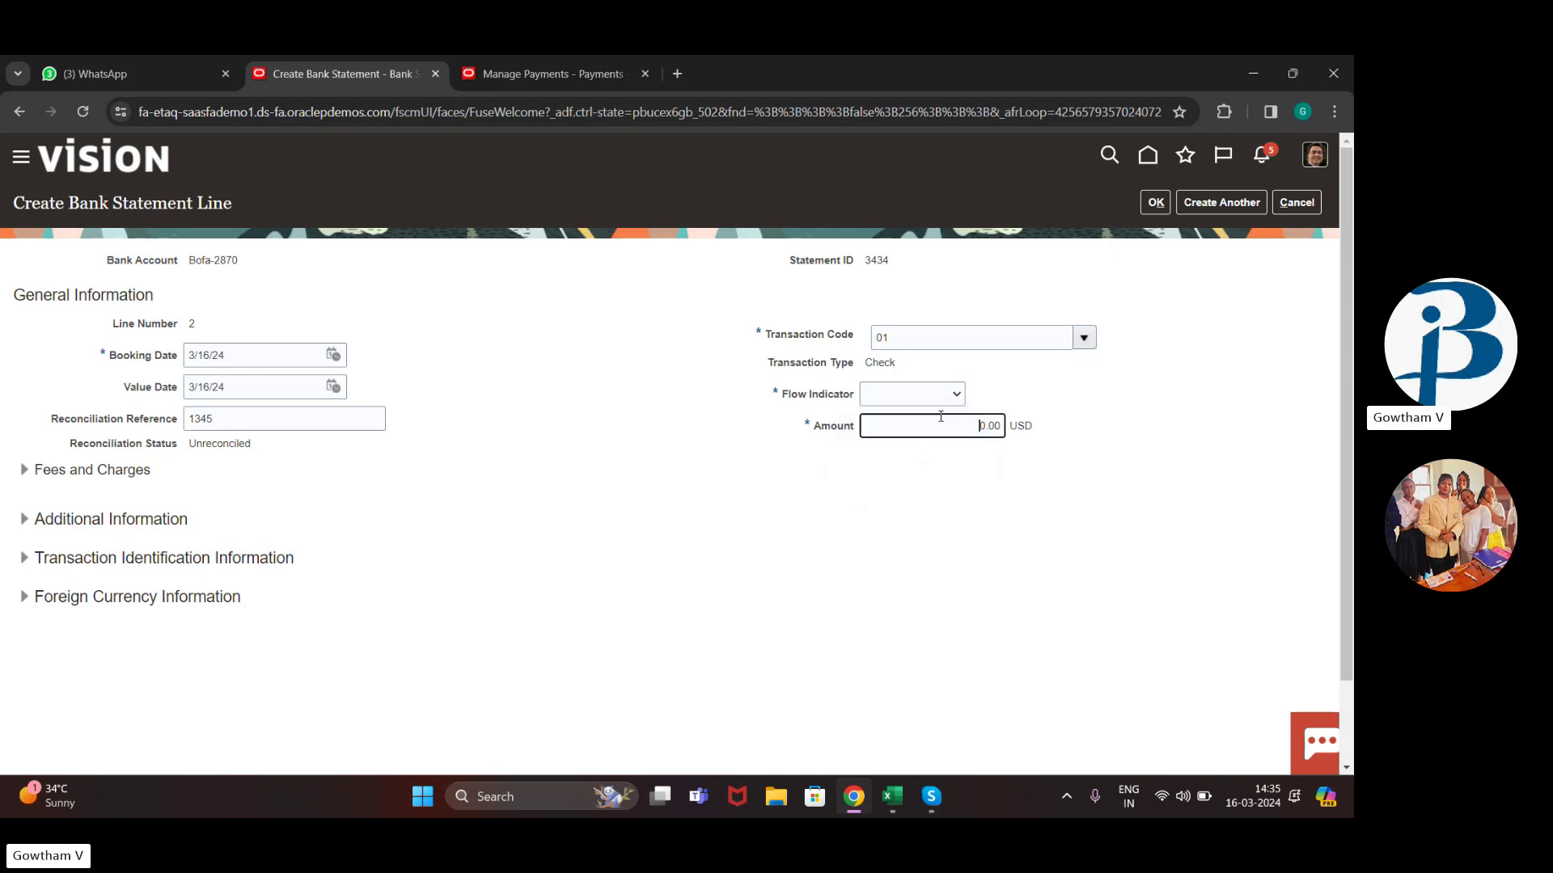
text(0000)
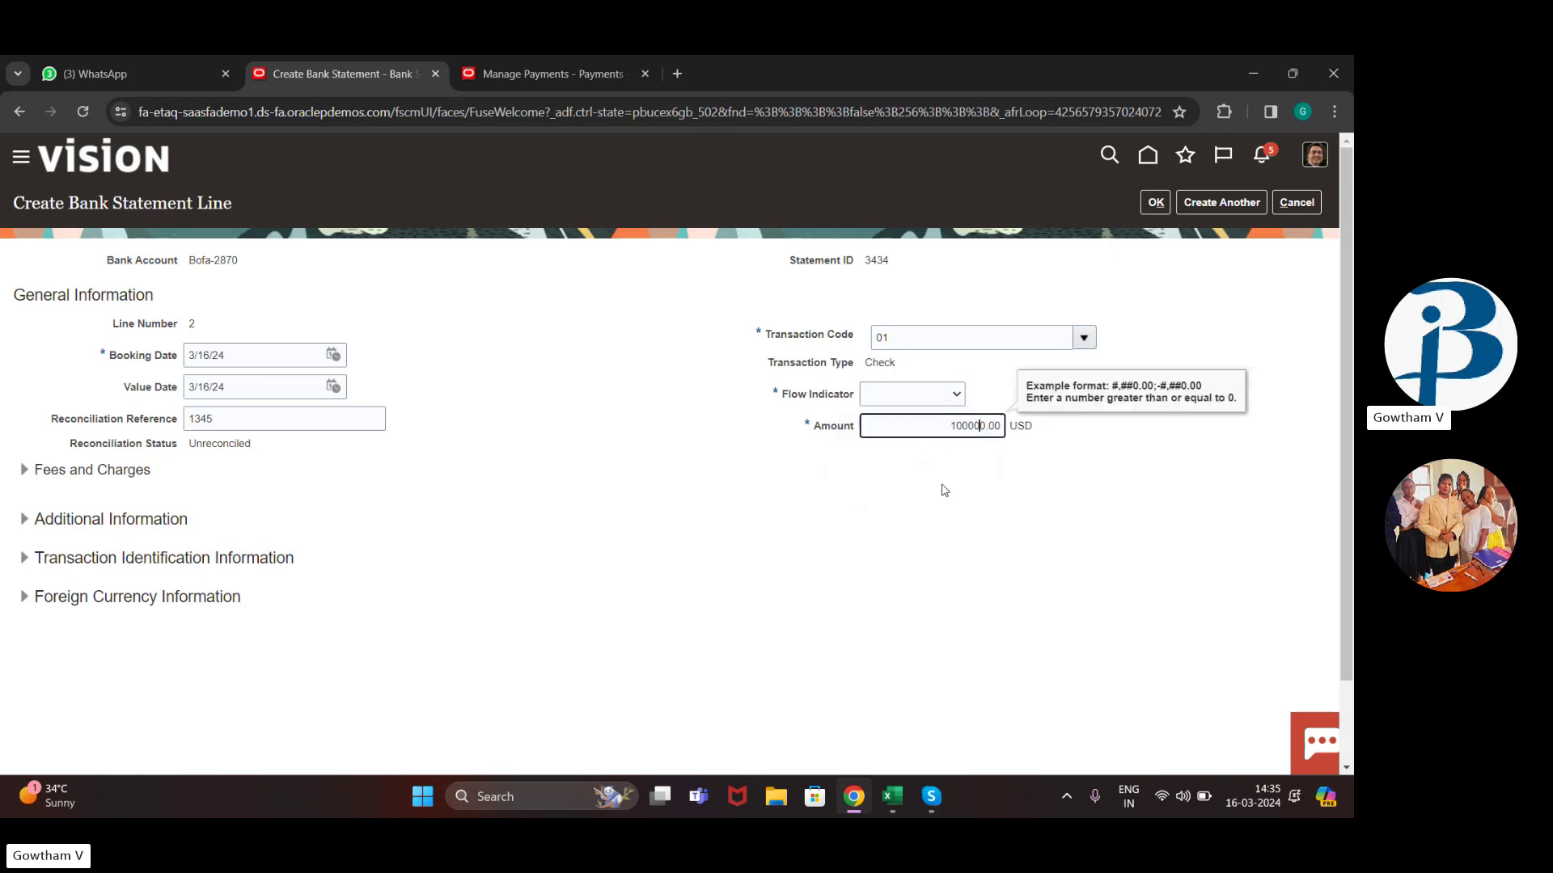
click(1005, 682)
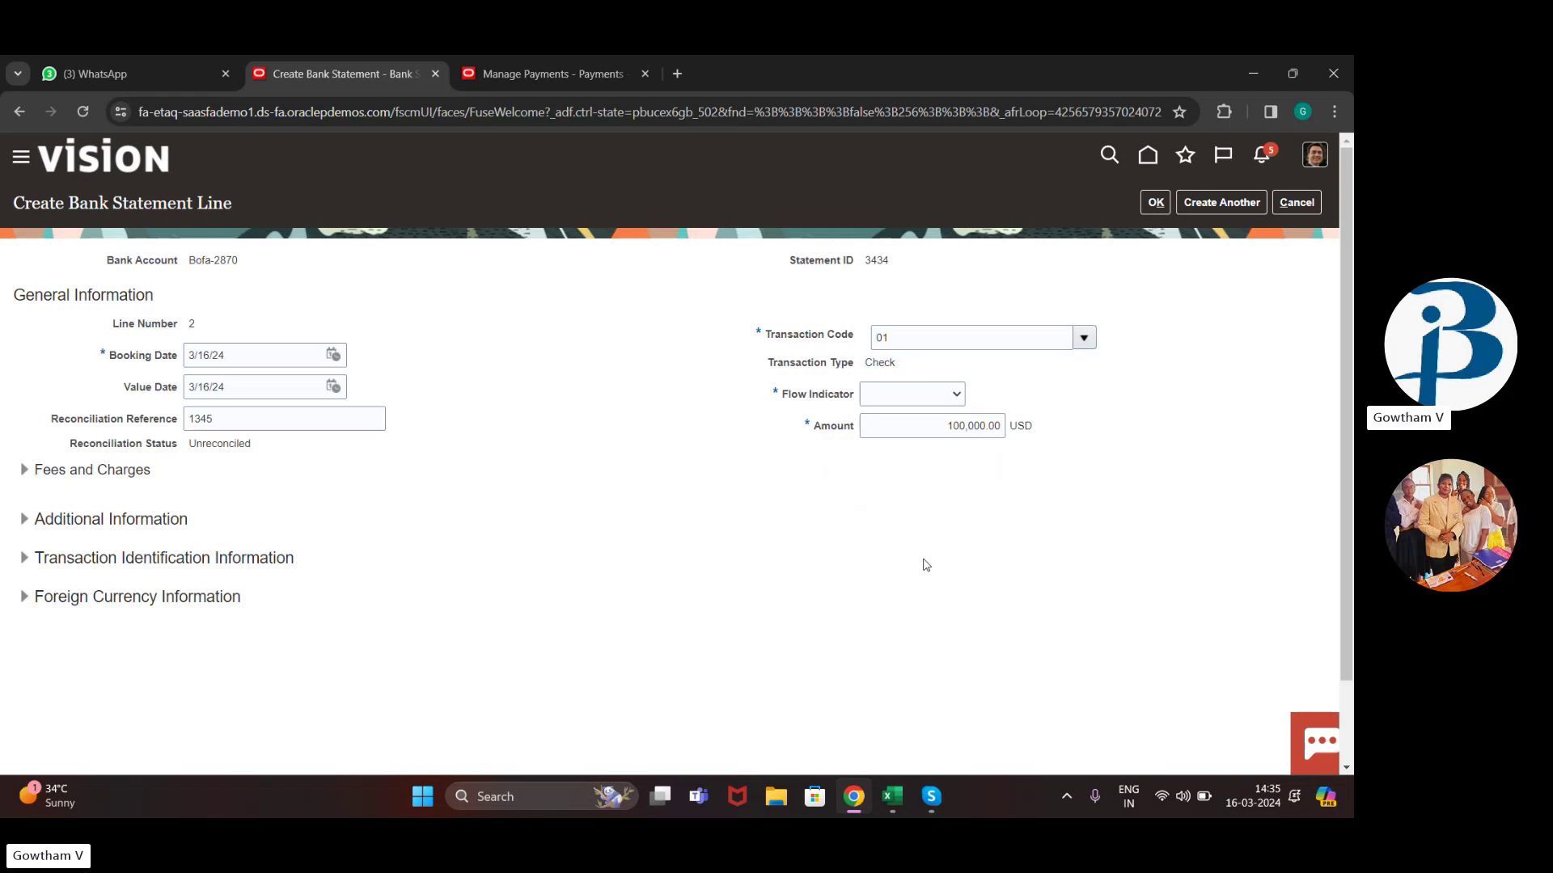
Keep code 01, set the missing flow indicator to Debit, and add line 2.
click(1084, 338)
scroll(794, 440, down, 2)
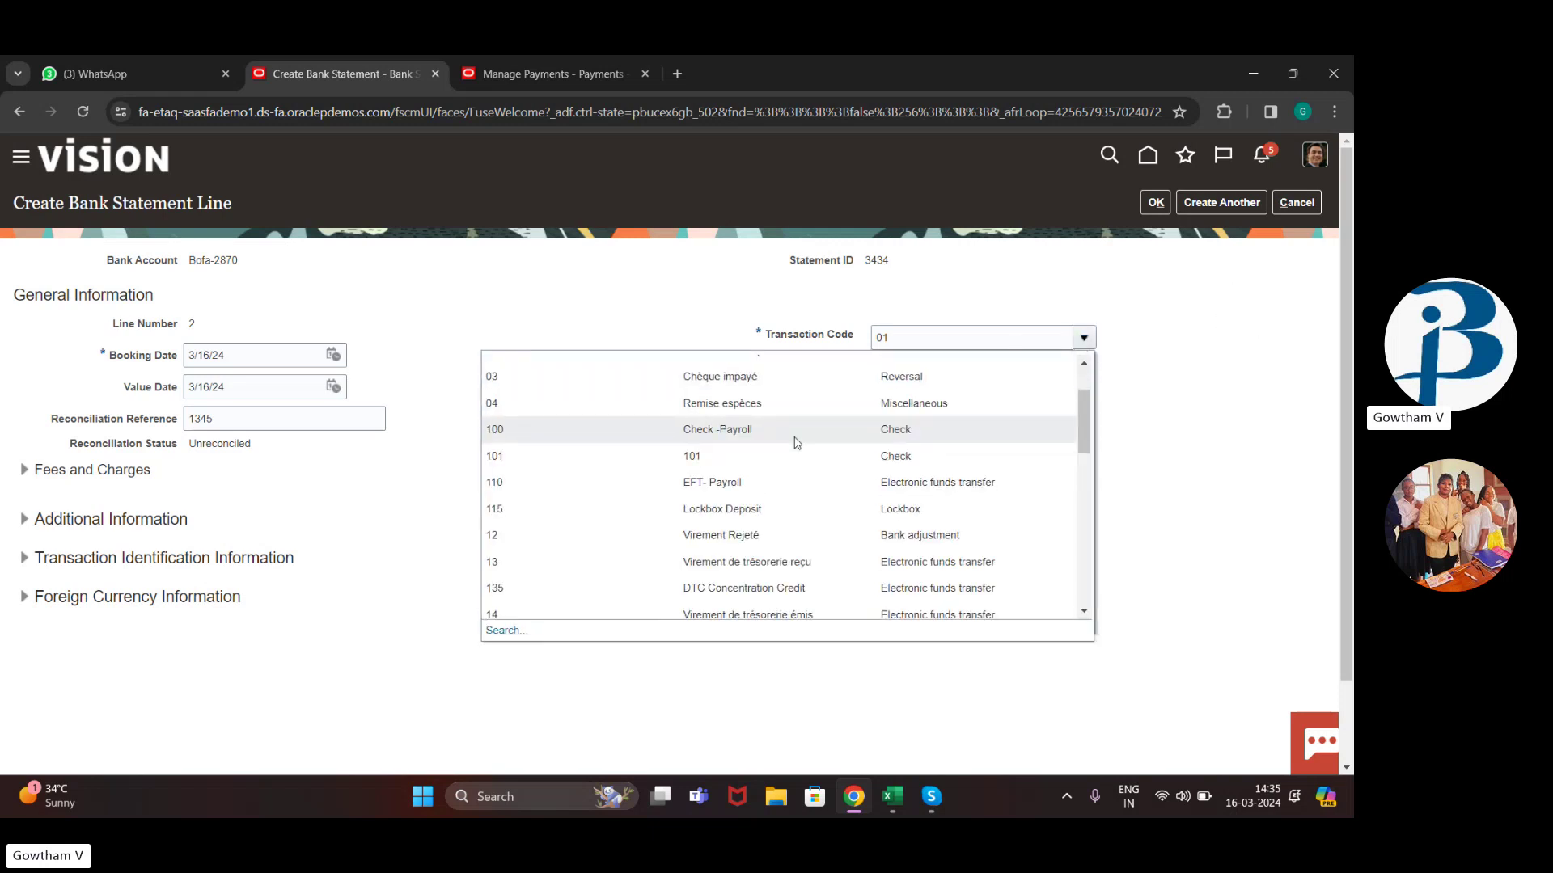
scroll(796, 442, down, 3)
scroll(797, 441, down, 1)
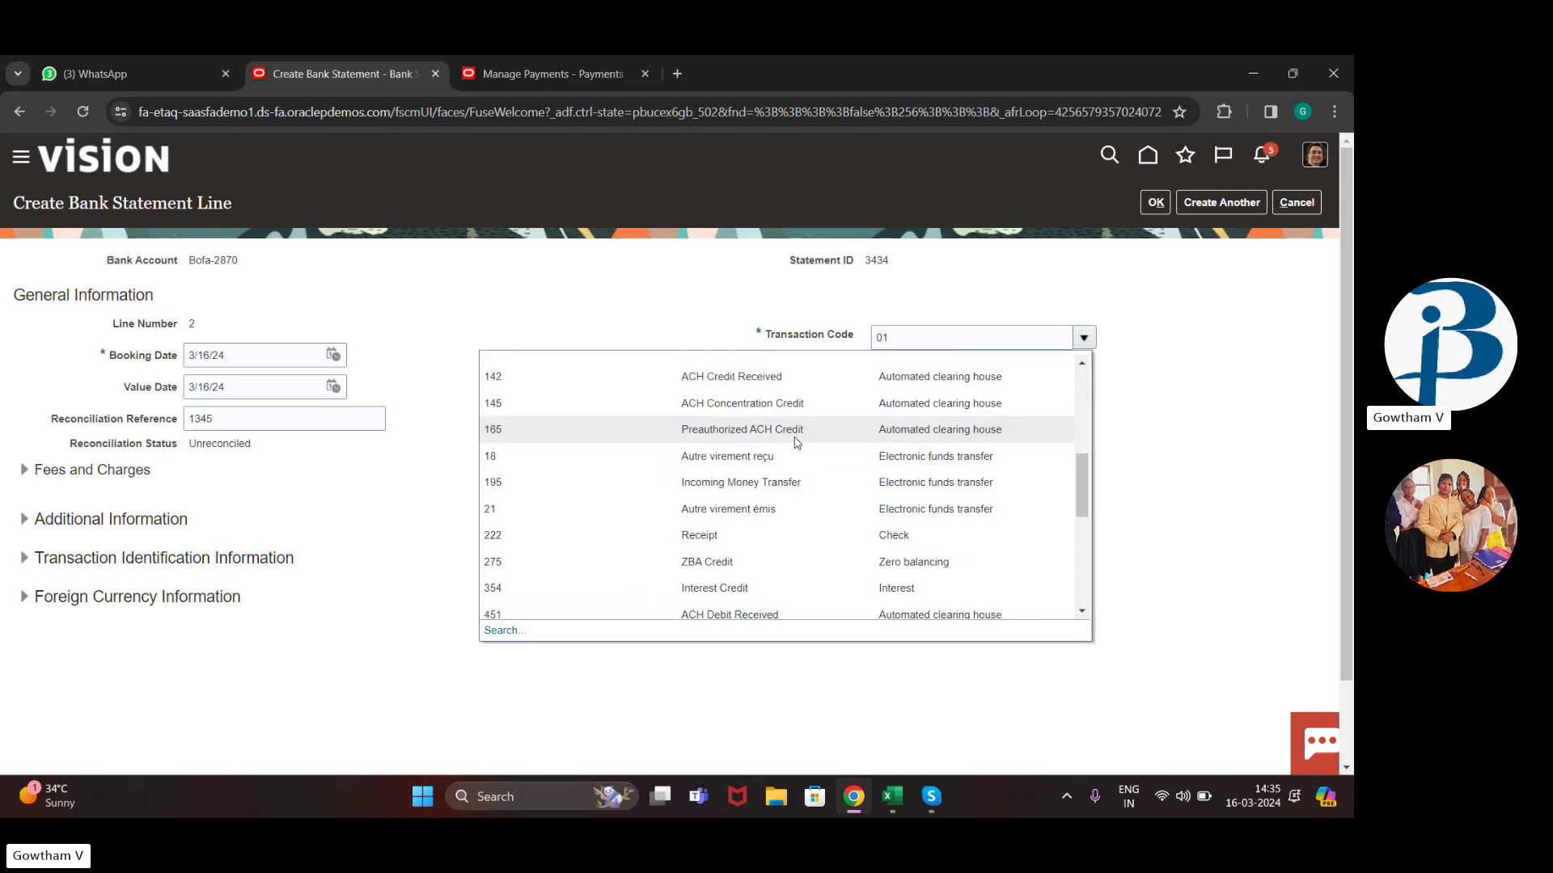
scroll(792, 441, up, 5)
click(683, 307)
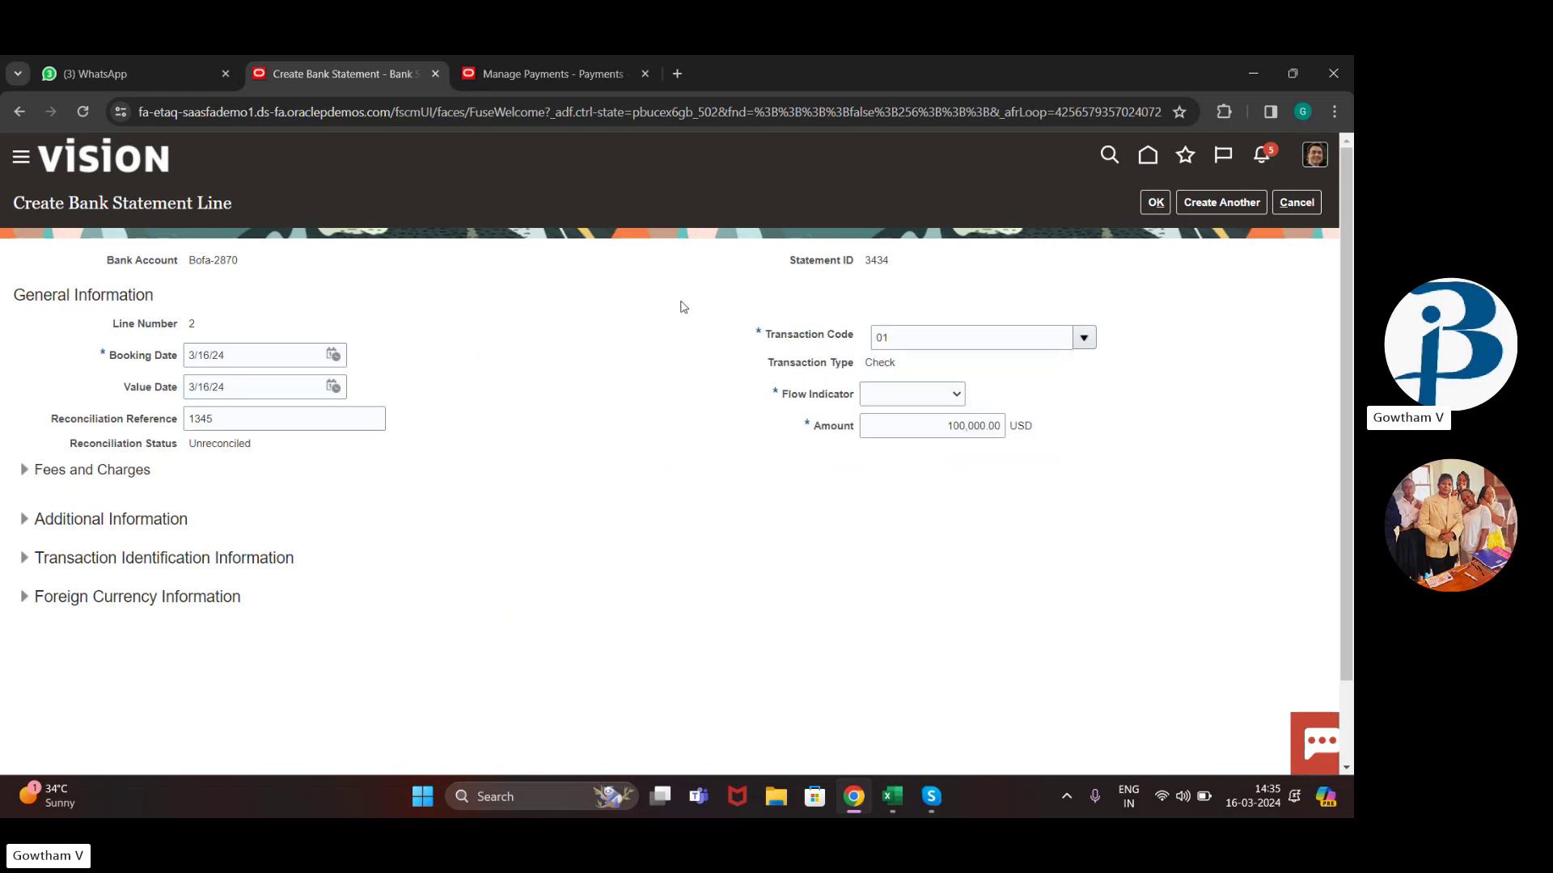
click(1155, 202)
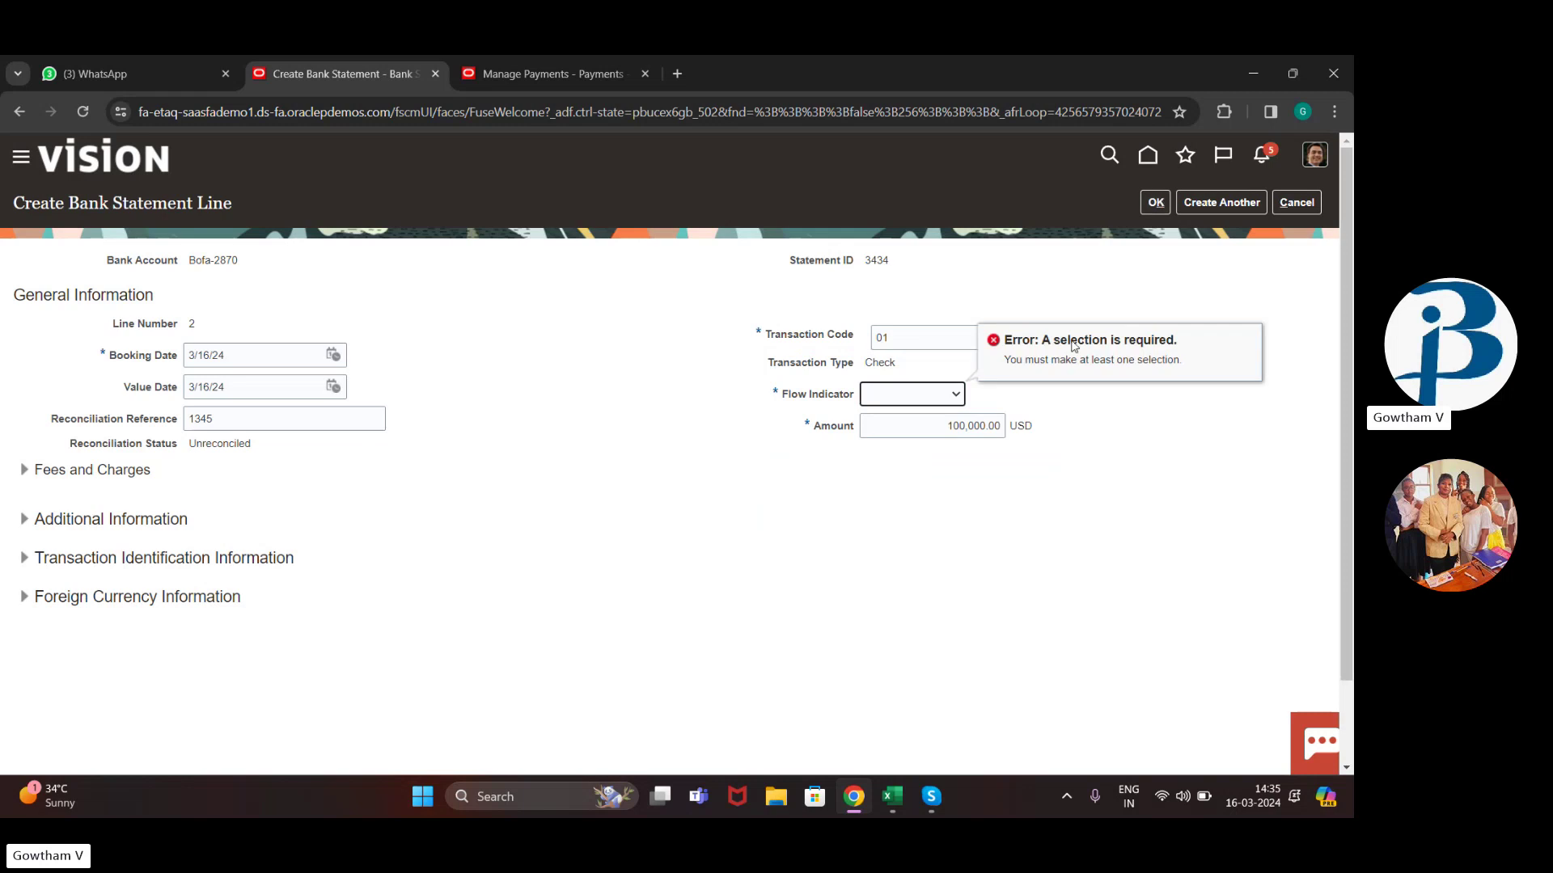
click(927, 396)
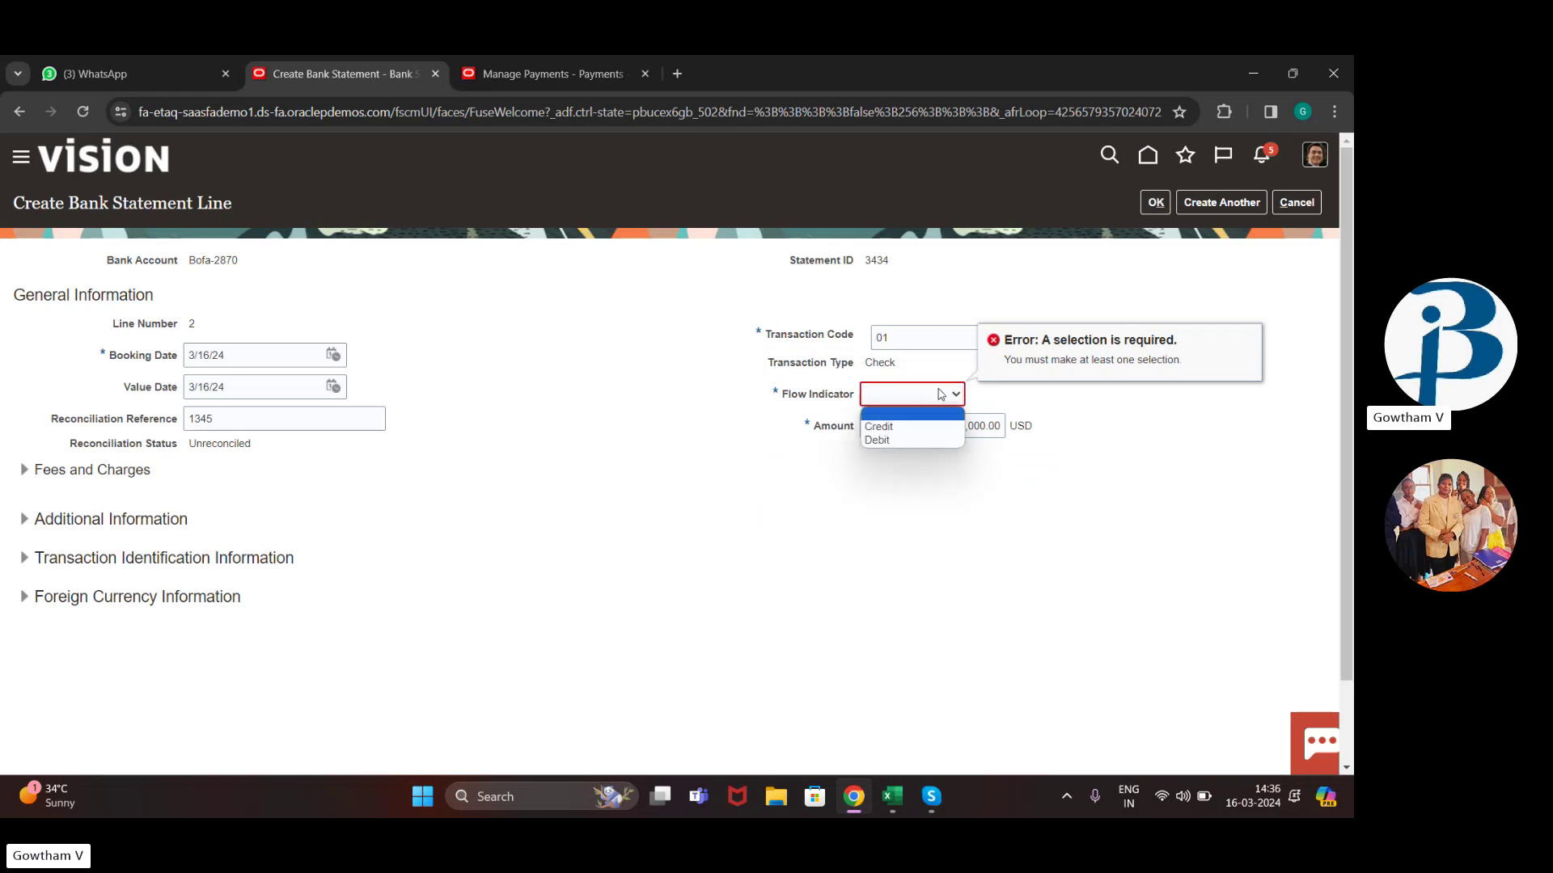
click(930, 435)
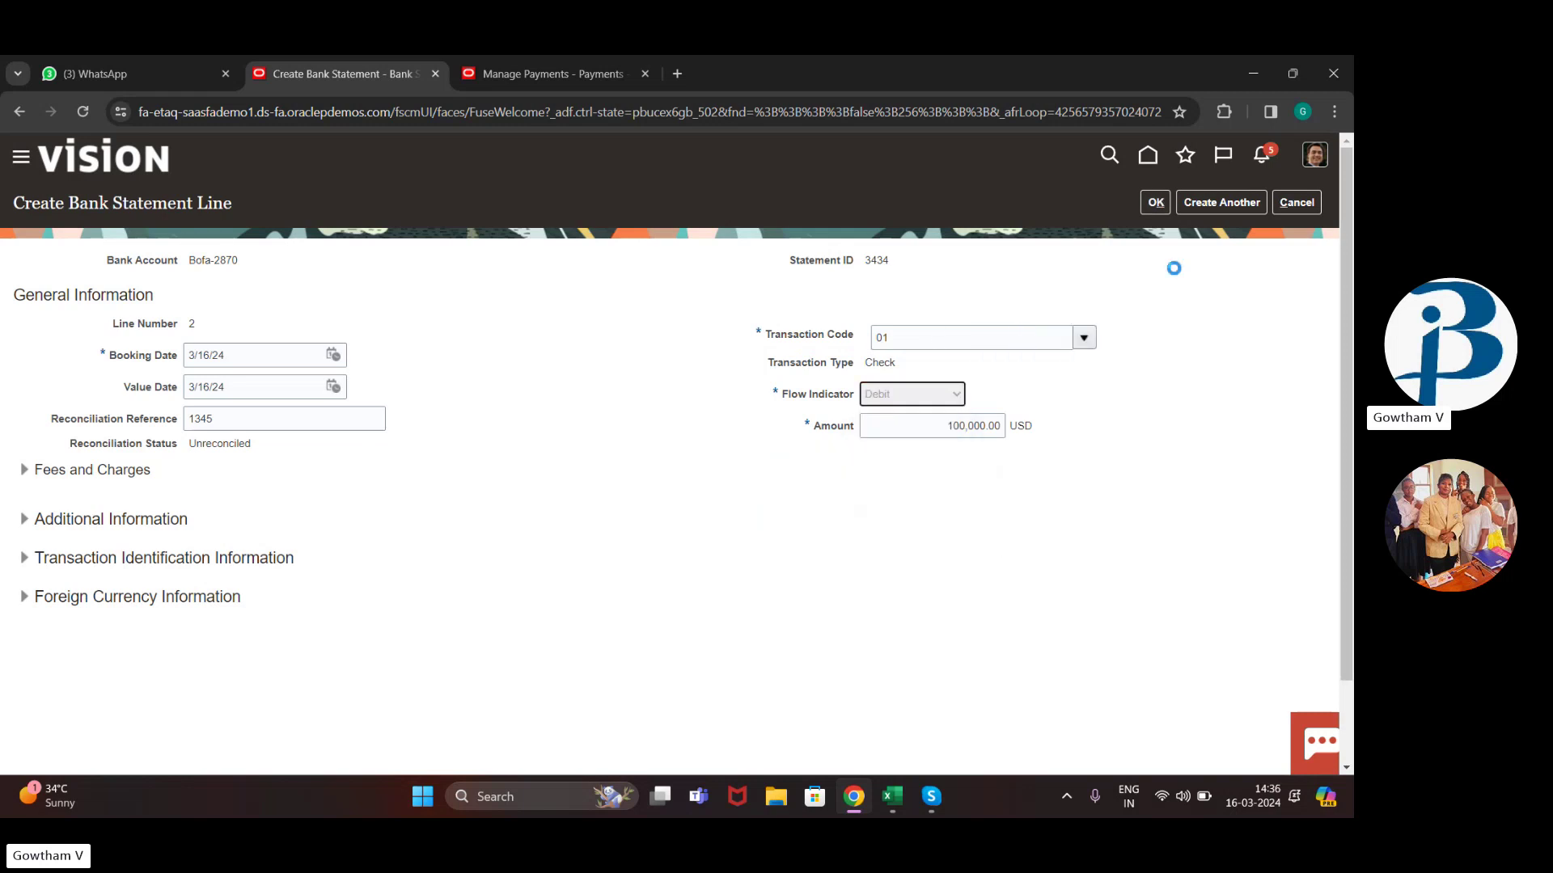
click(1155, 202)
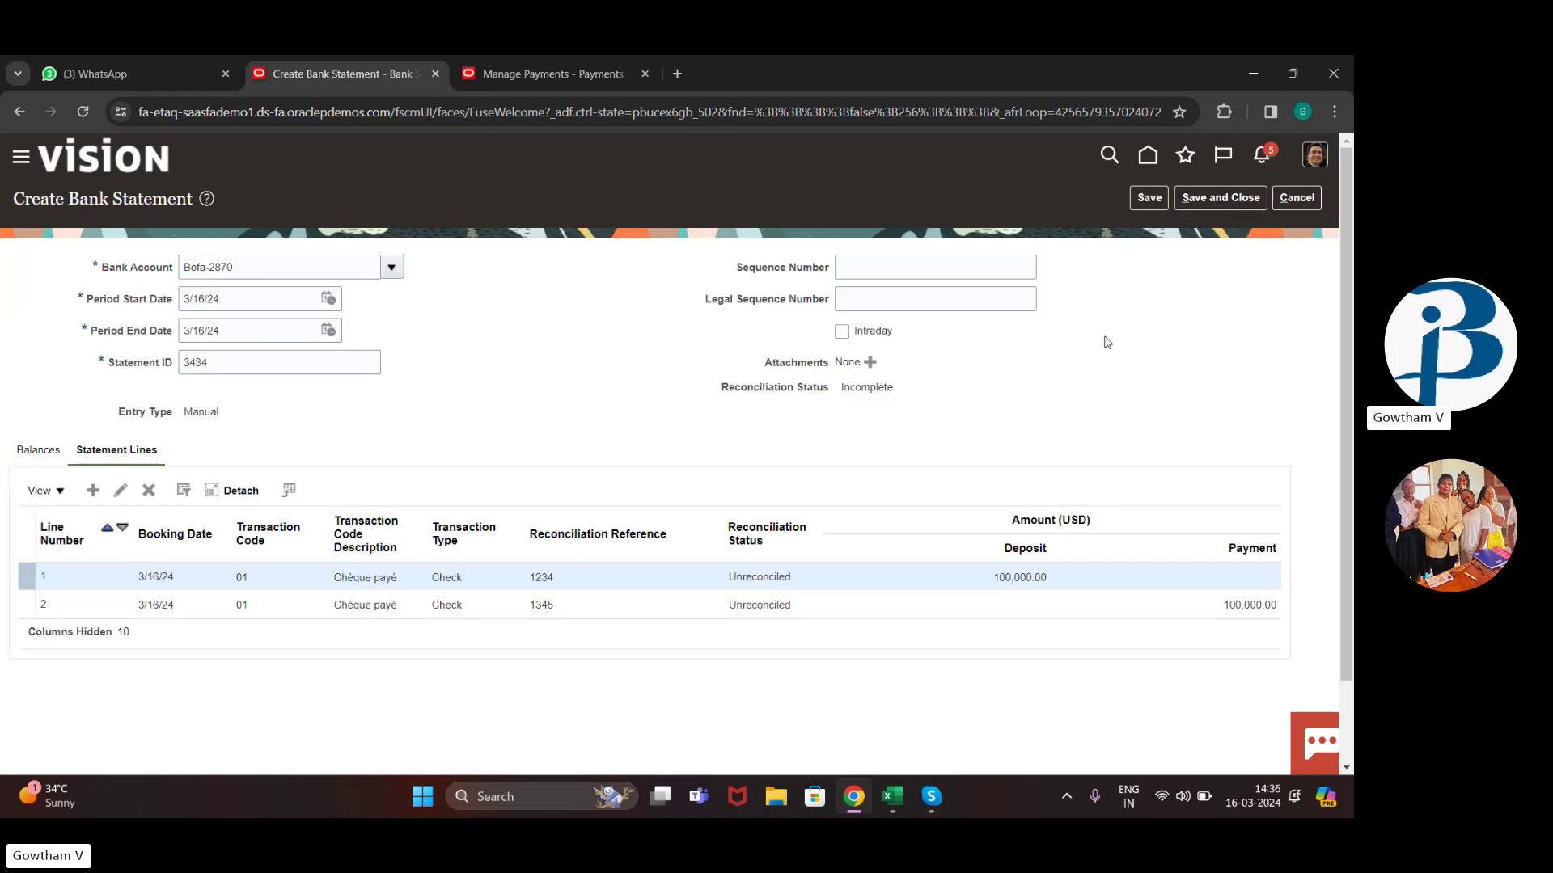
Save and close the two-line Bofa-2870 statement, then go to Manual Reconciliation.
click(1220, 197)
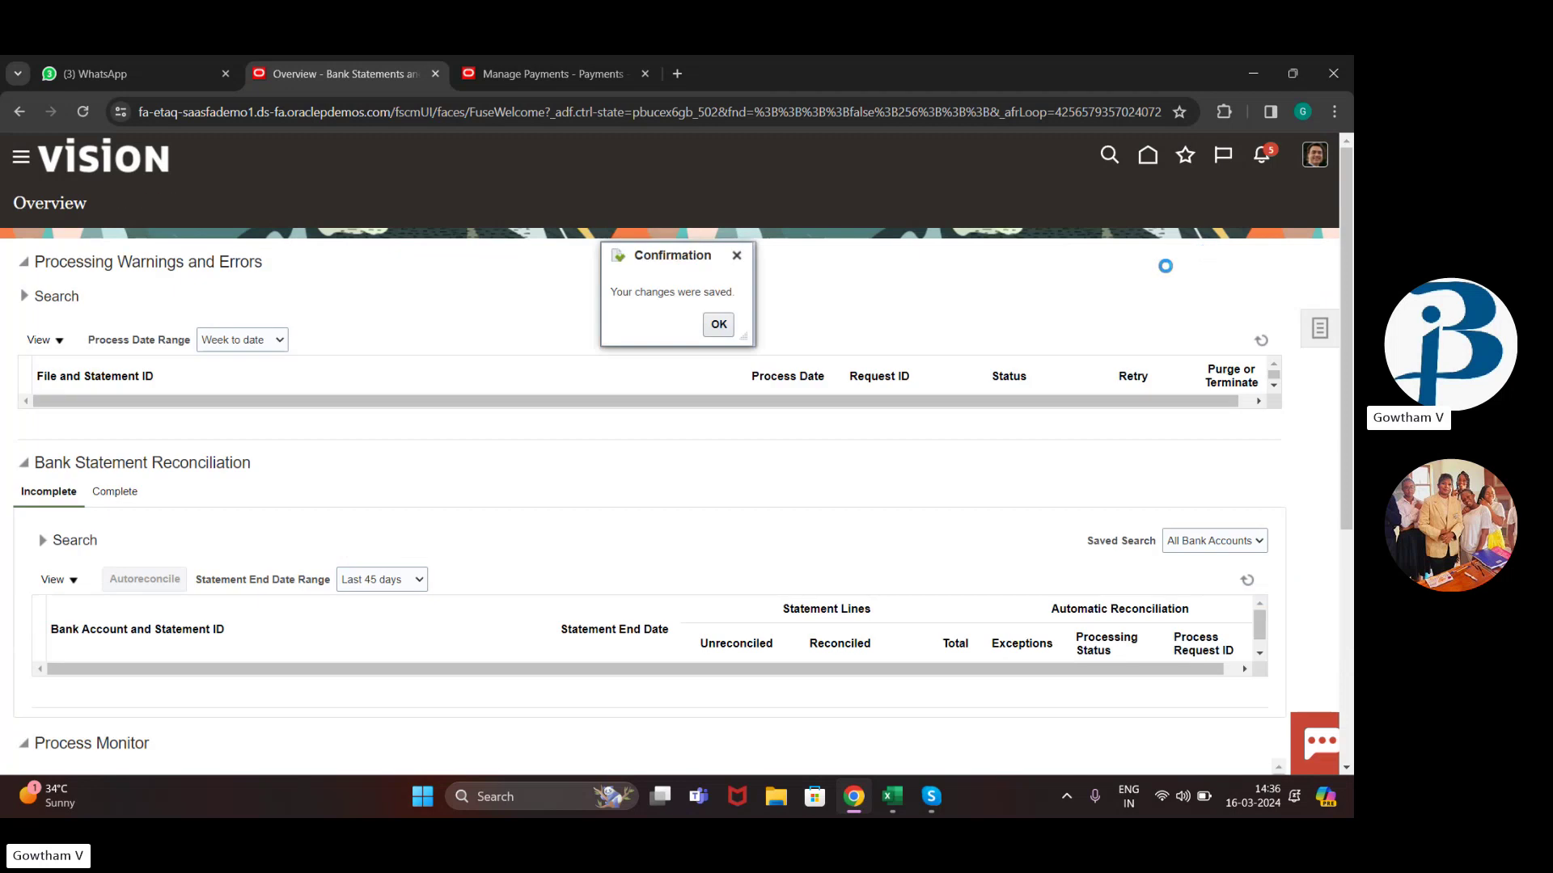
click(719, 325)
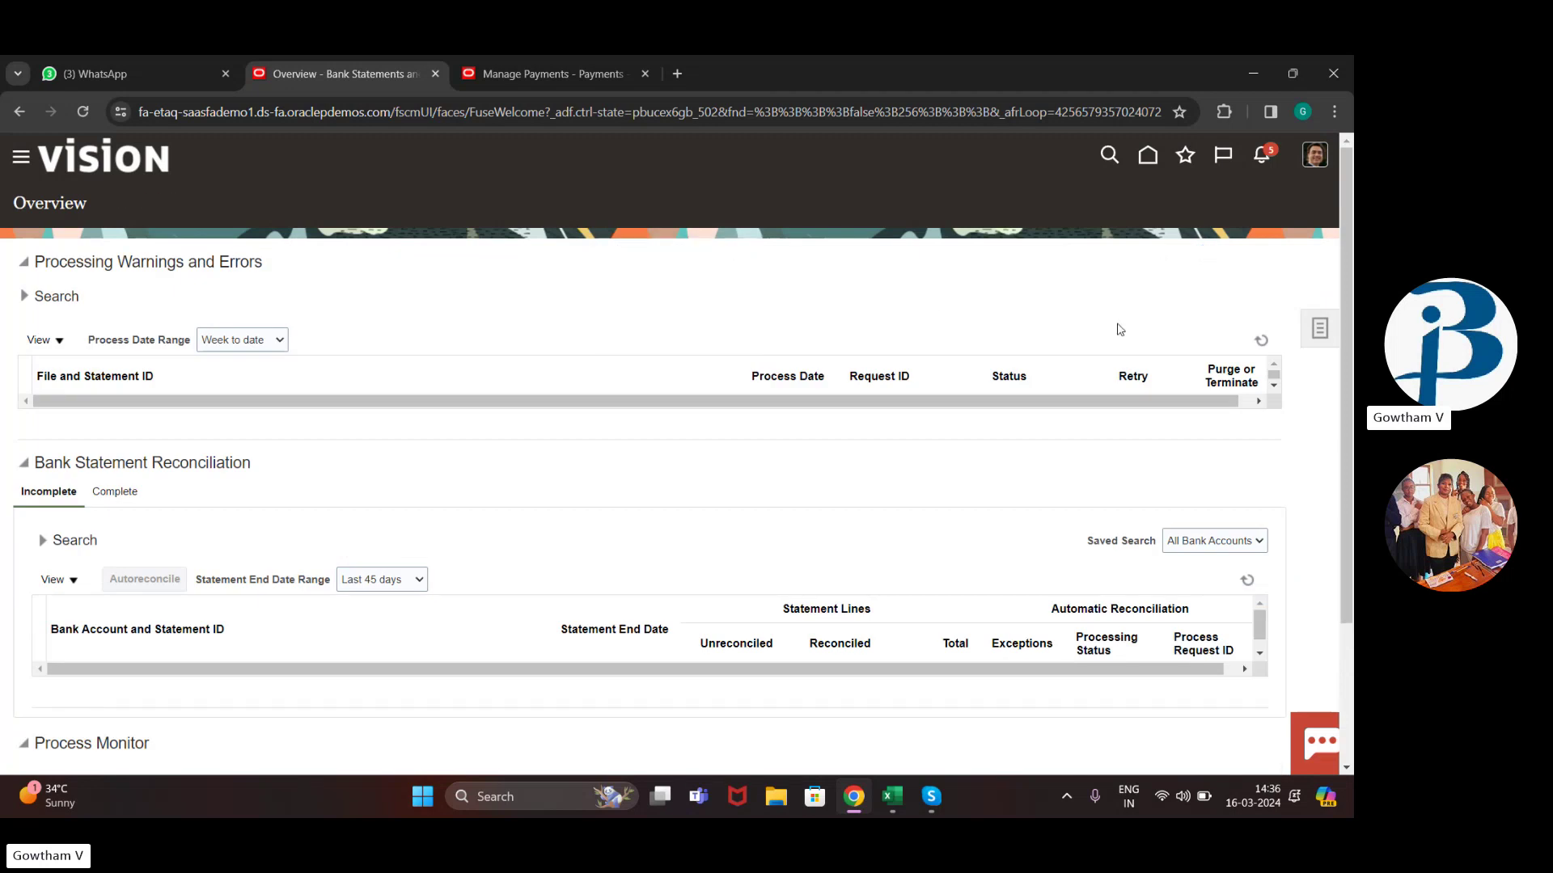
click(1318, 329)
click(1217, 358)
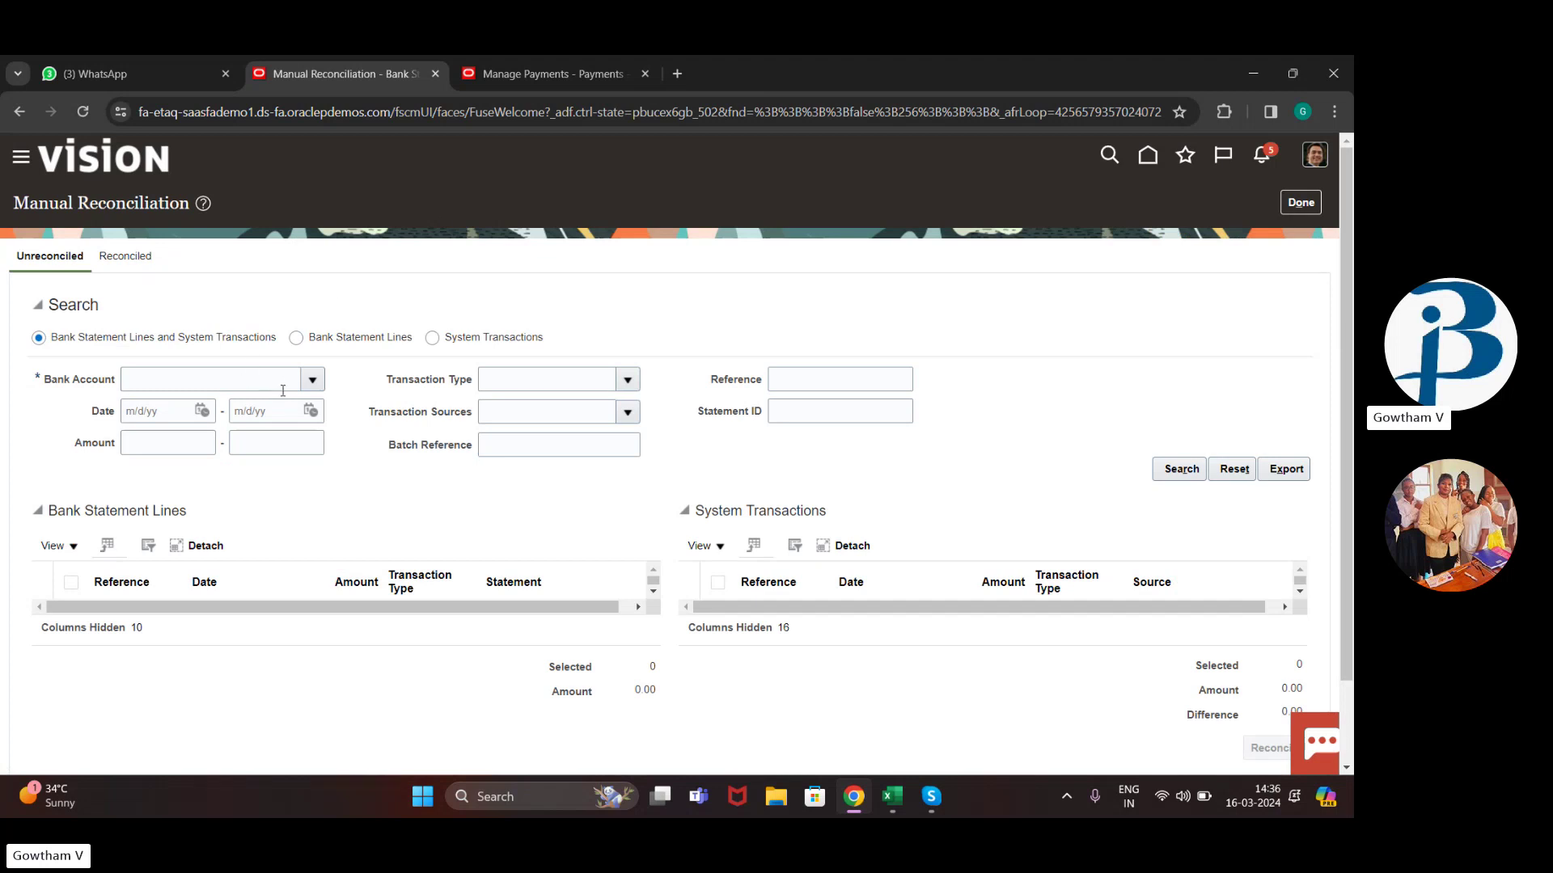
Search unreconciled lines for bank account Bofa-2870 with start date 3/16/24.
click(312, 380)
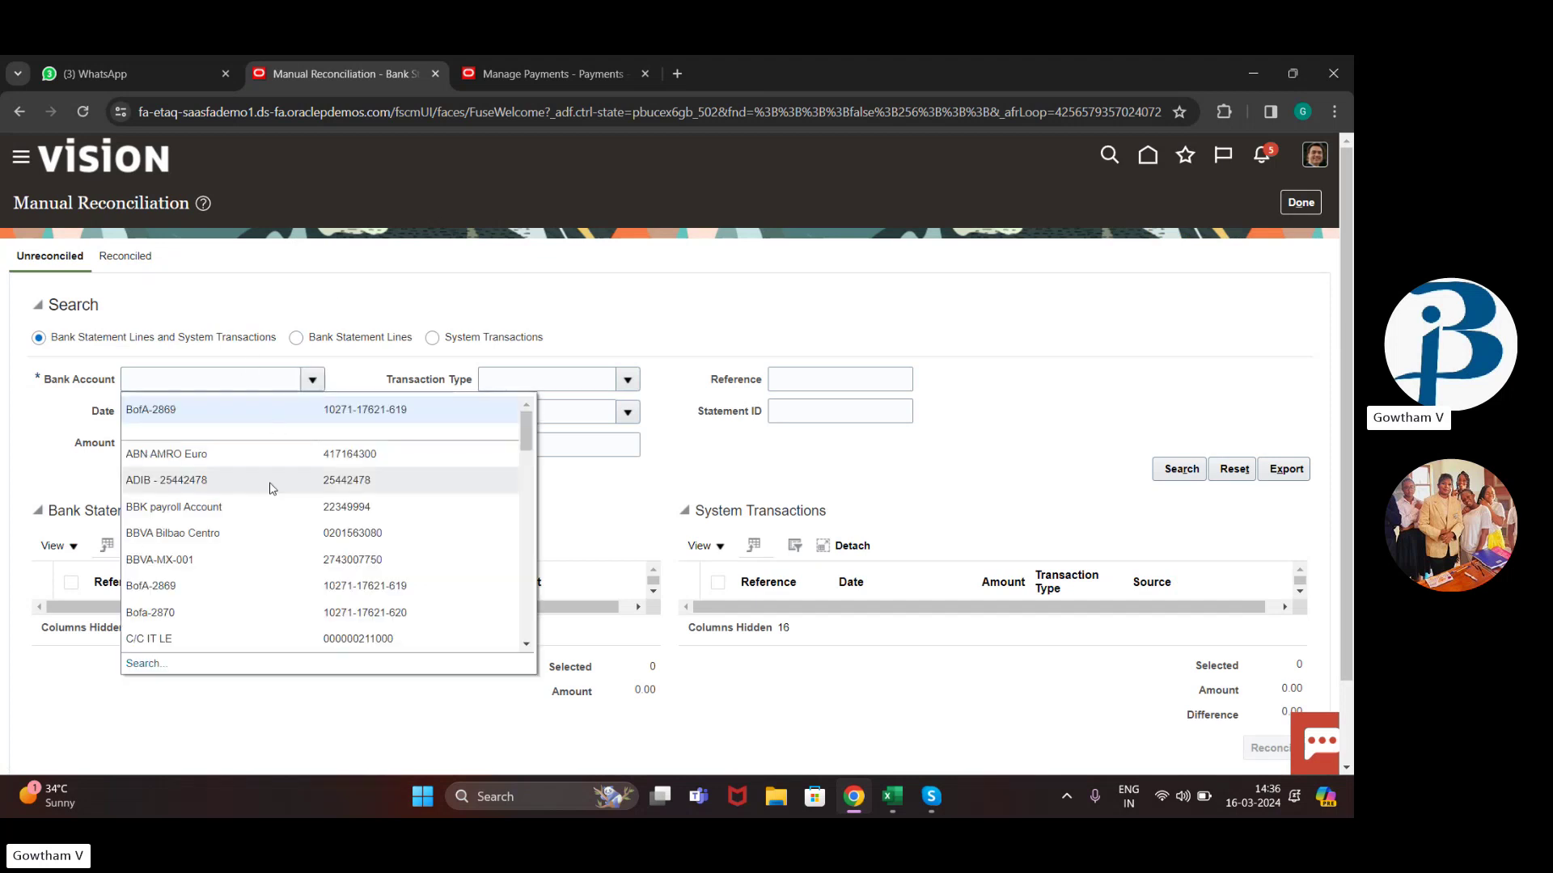
click(243, 613)
click(202, 410)
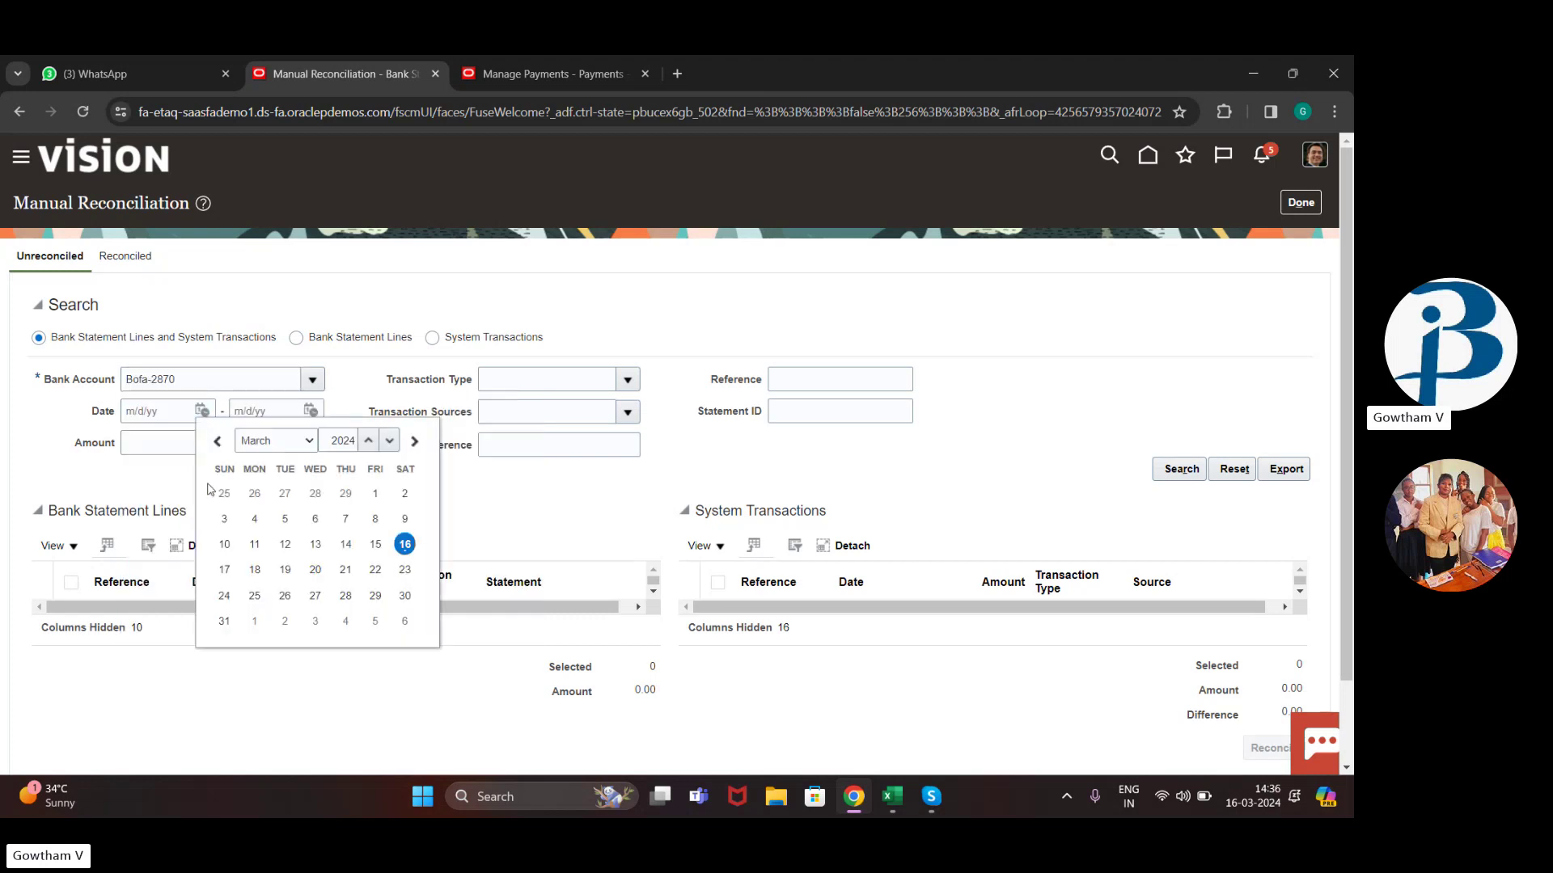
click(404, 544)
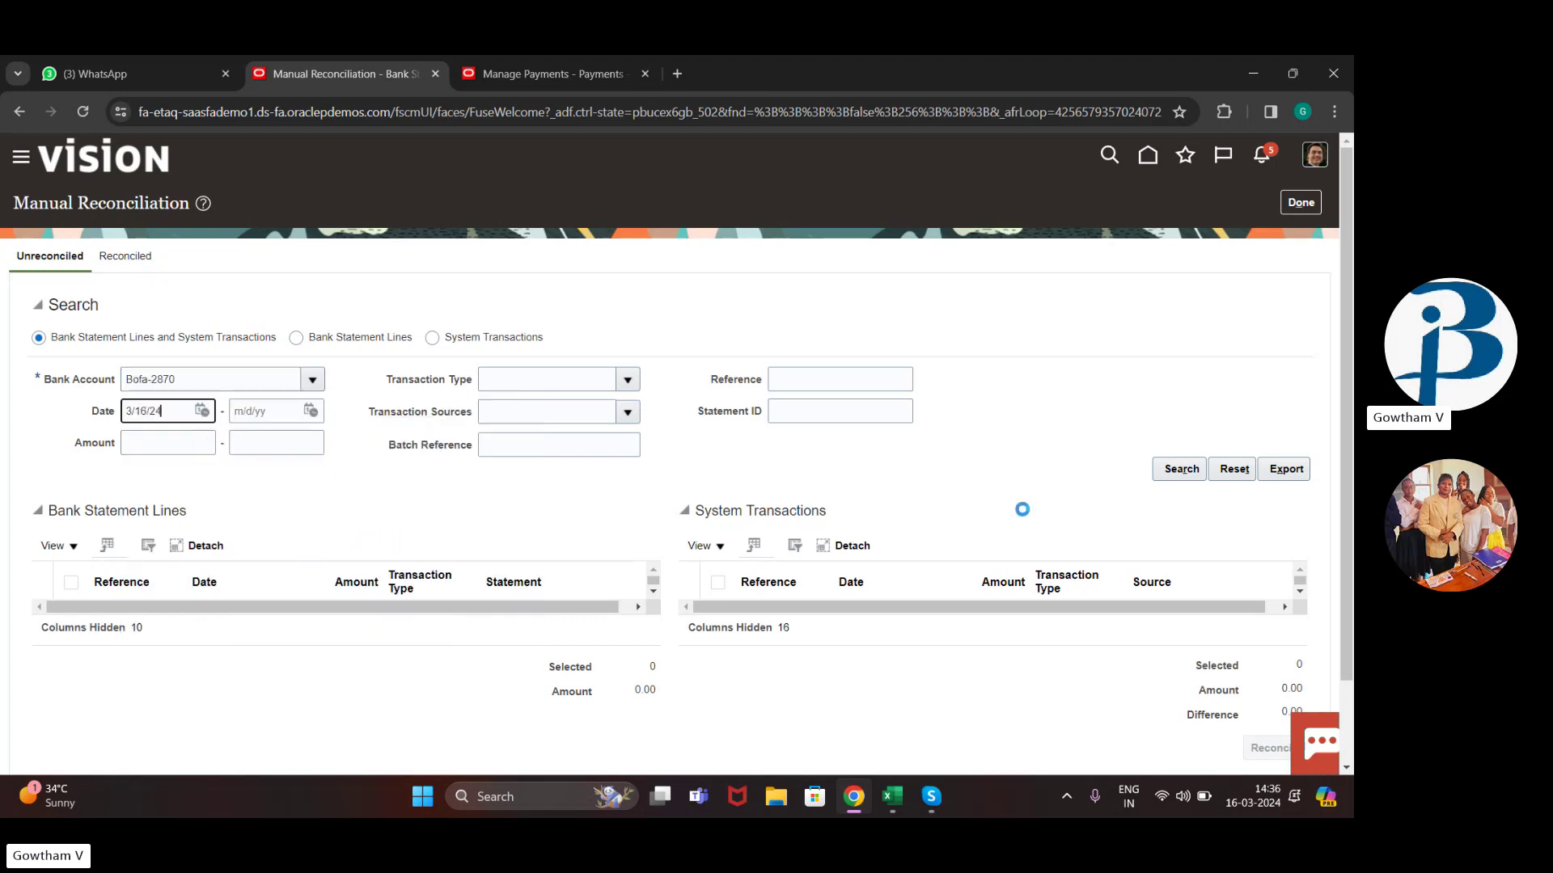
click(1182, 472)
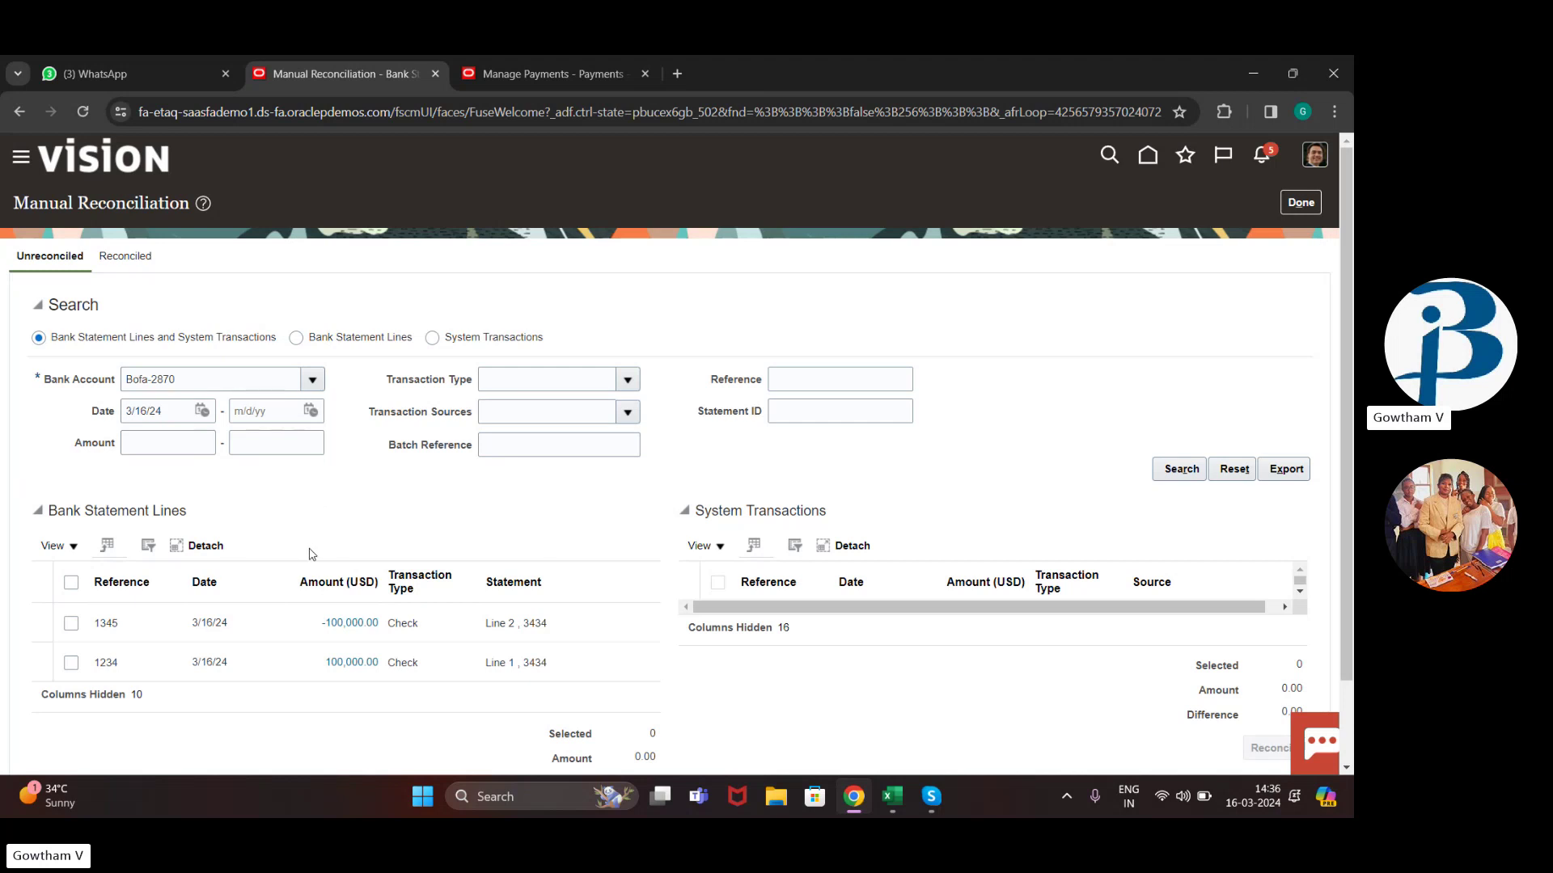
Select statement lines 1345 and 1234 and reconcile them together.
click(71, 624)
click(71, 663)
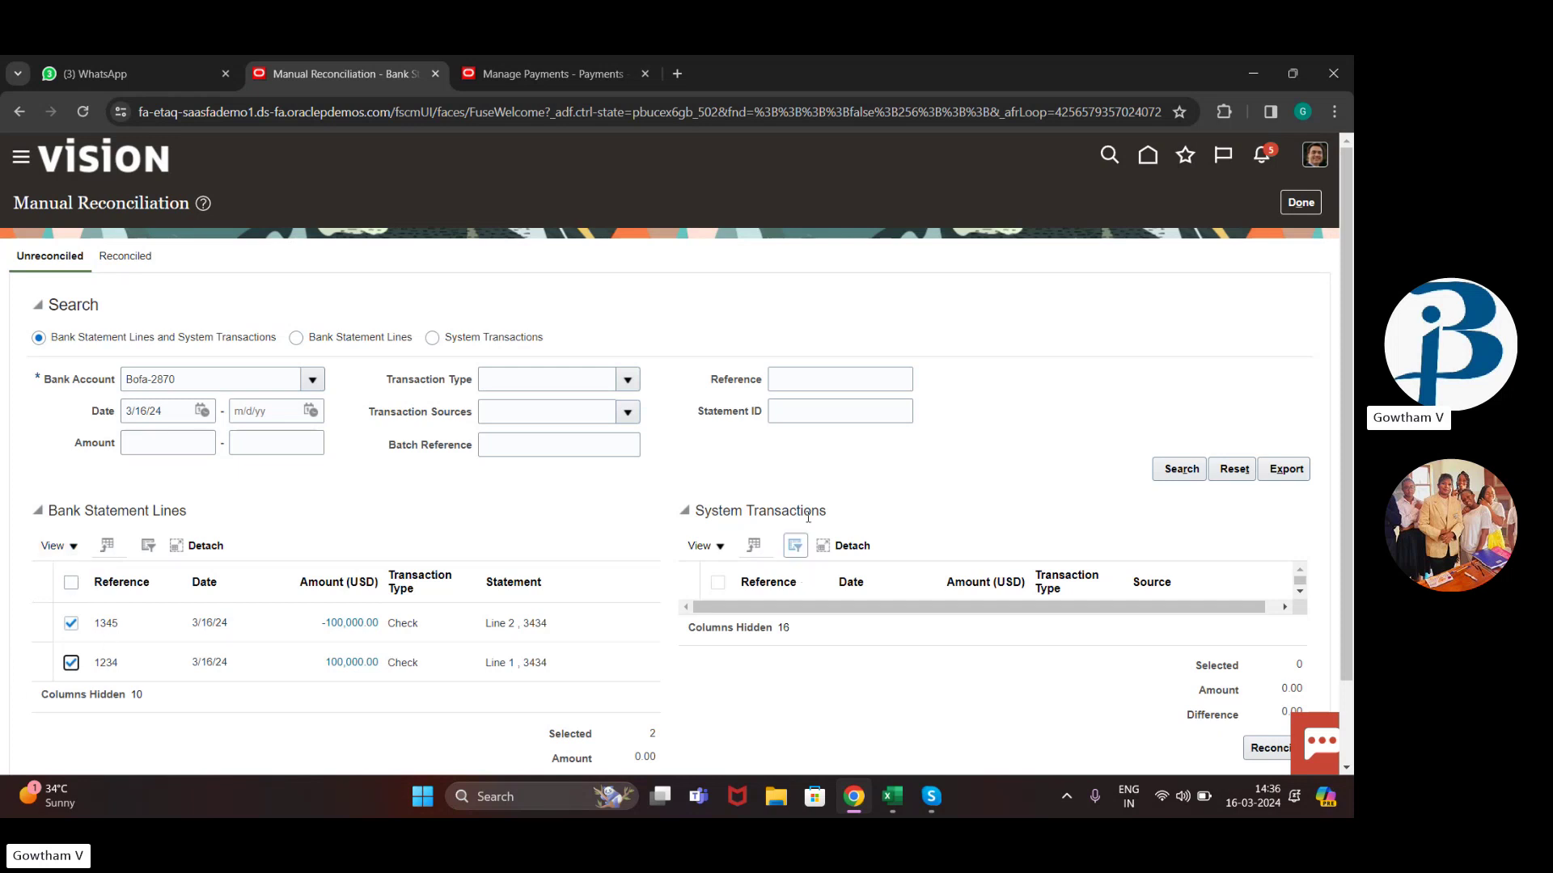
scroll(794, 545, down, 1)
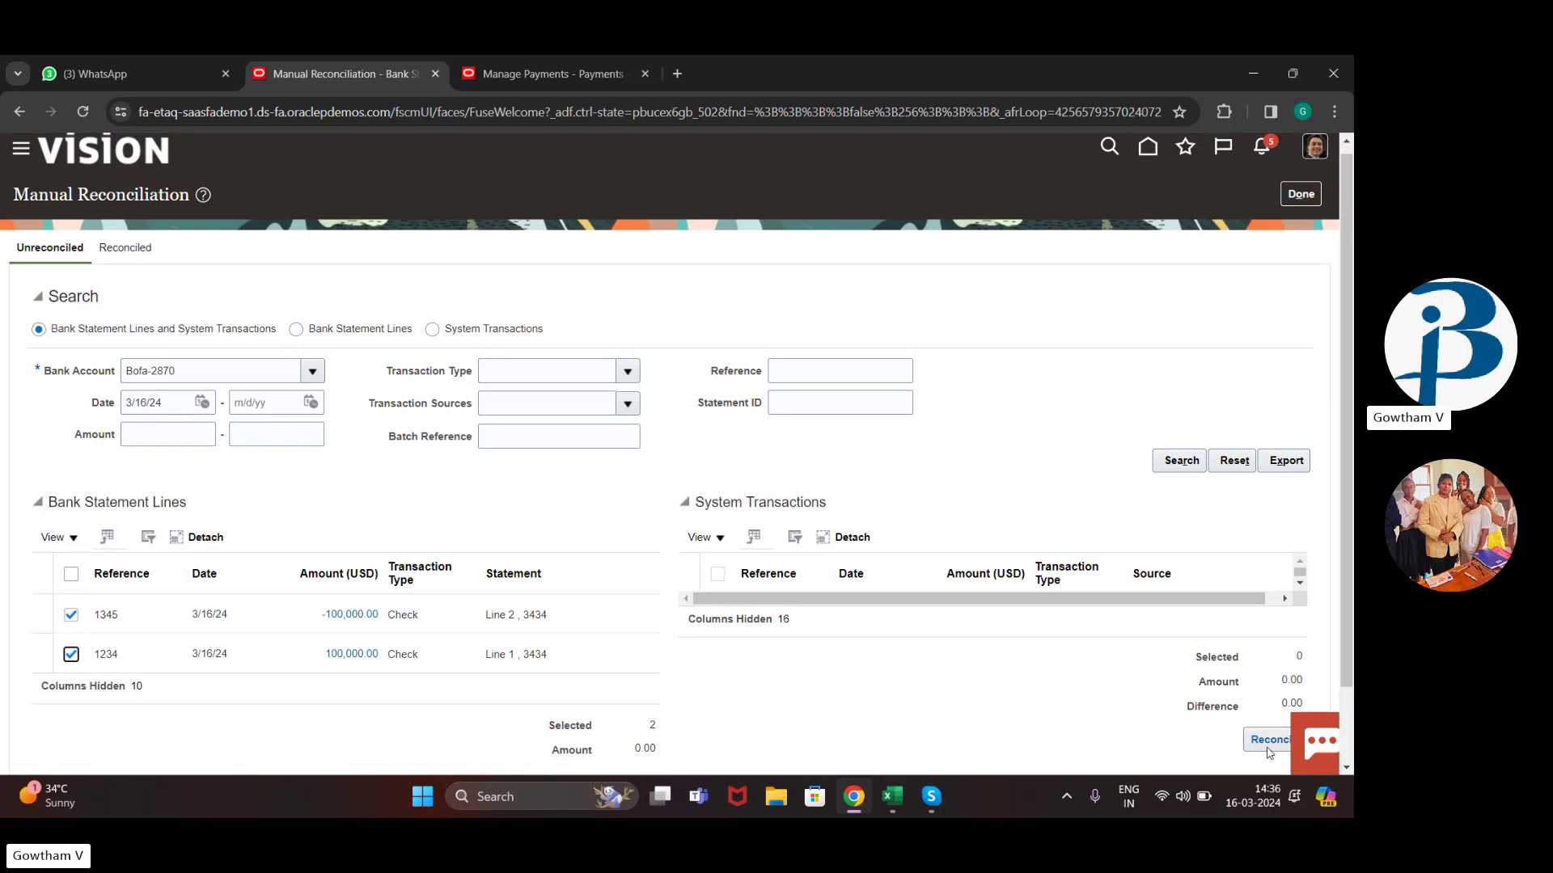
click(1270, 747)
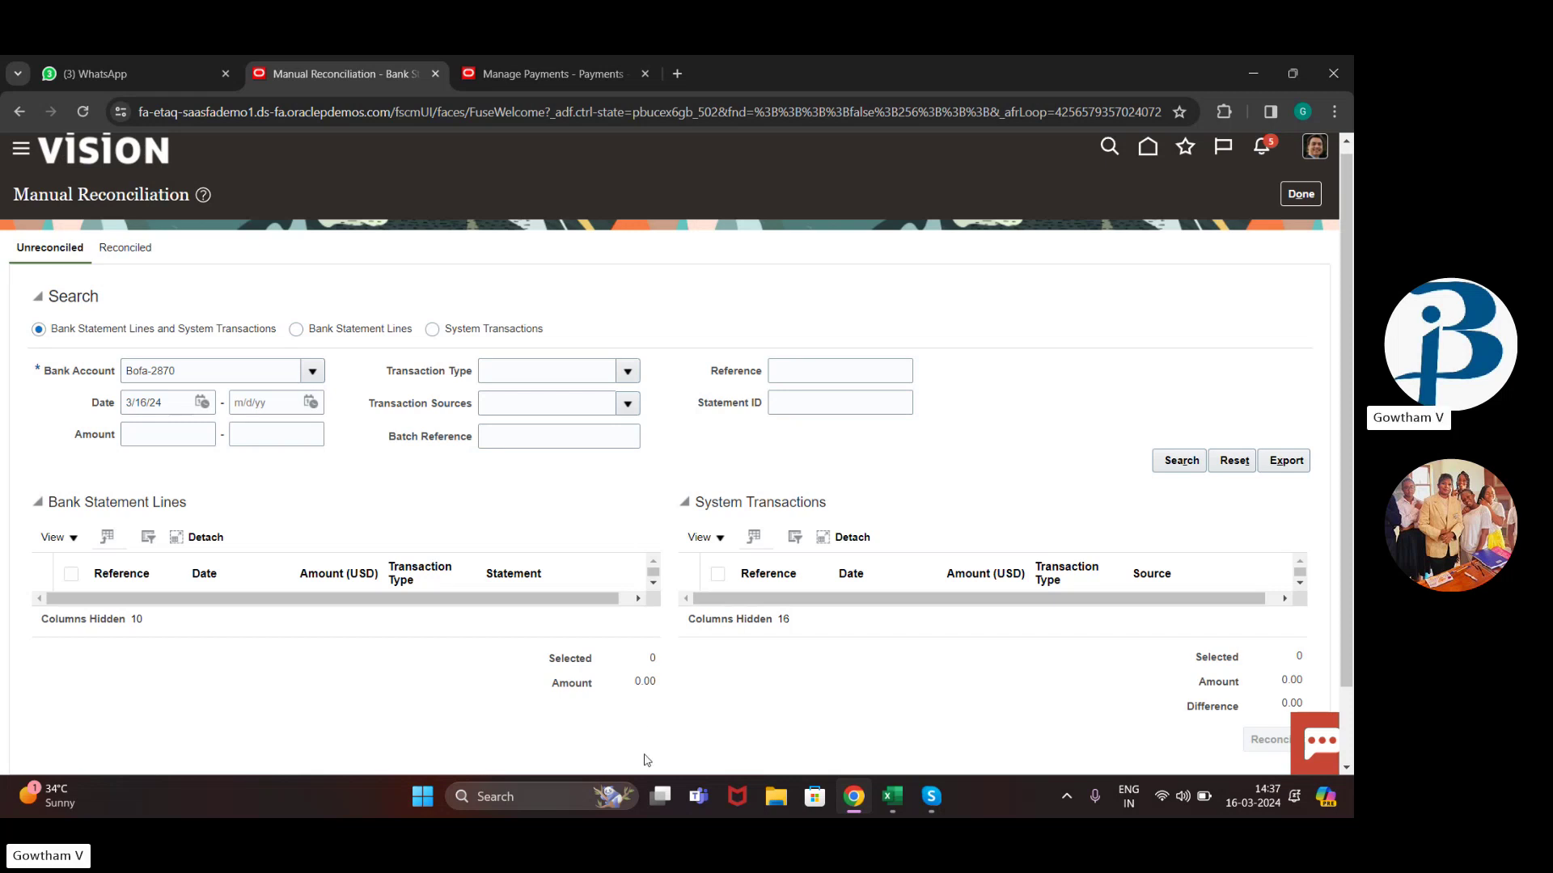
scroll(841, 658, down, 2)
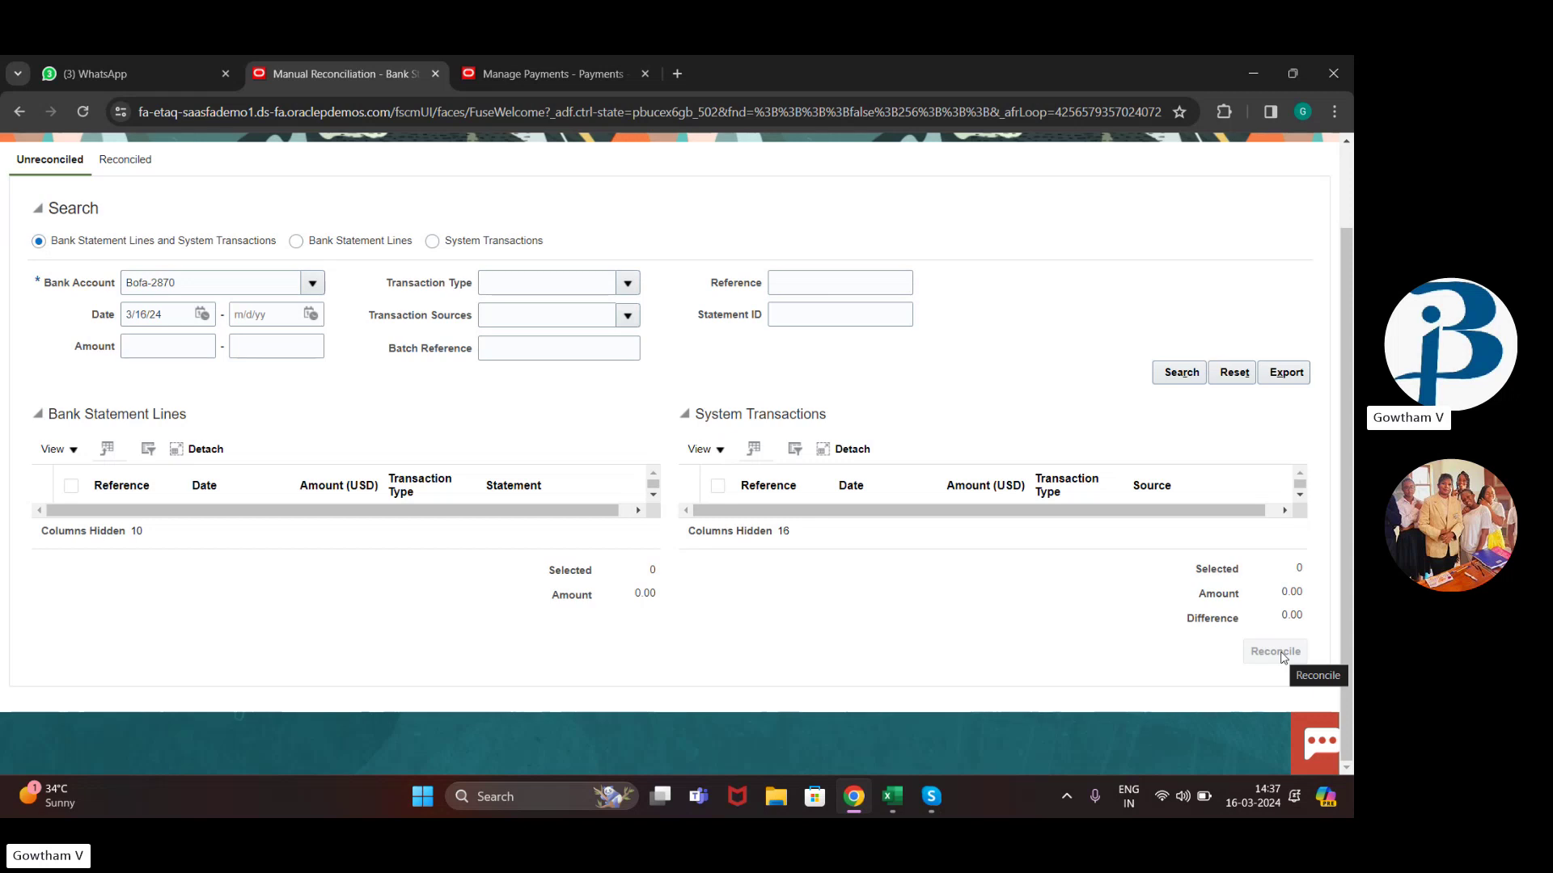
scroll(1283, 658, up, 2)
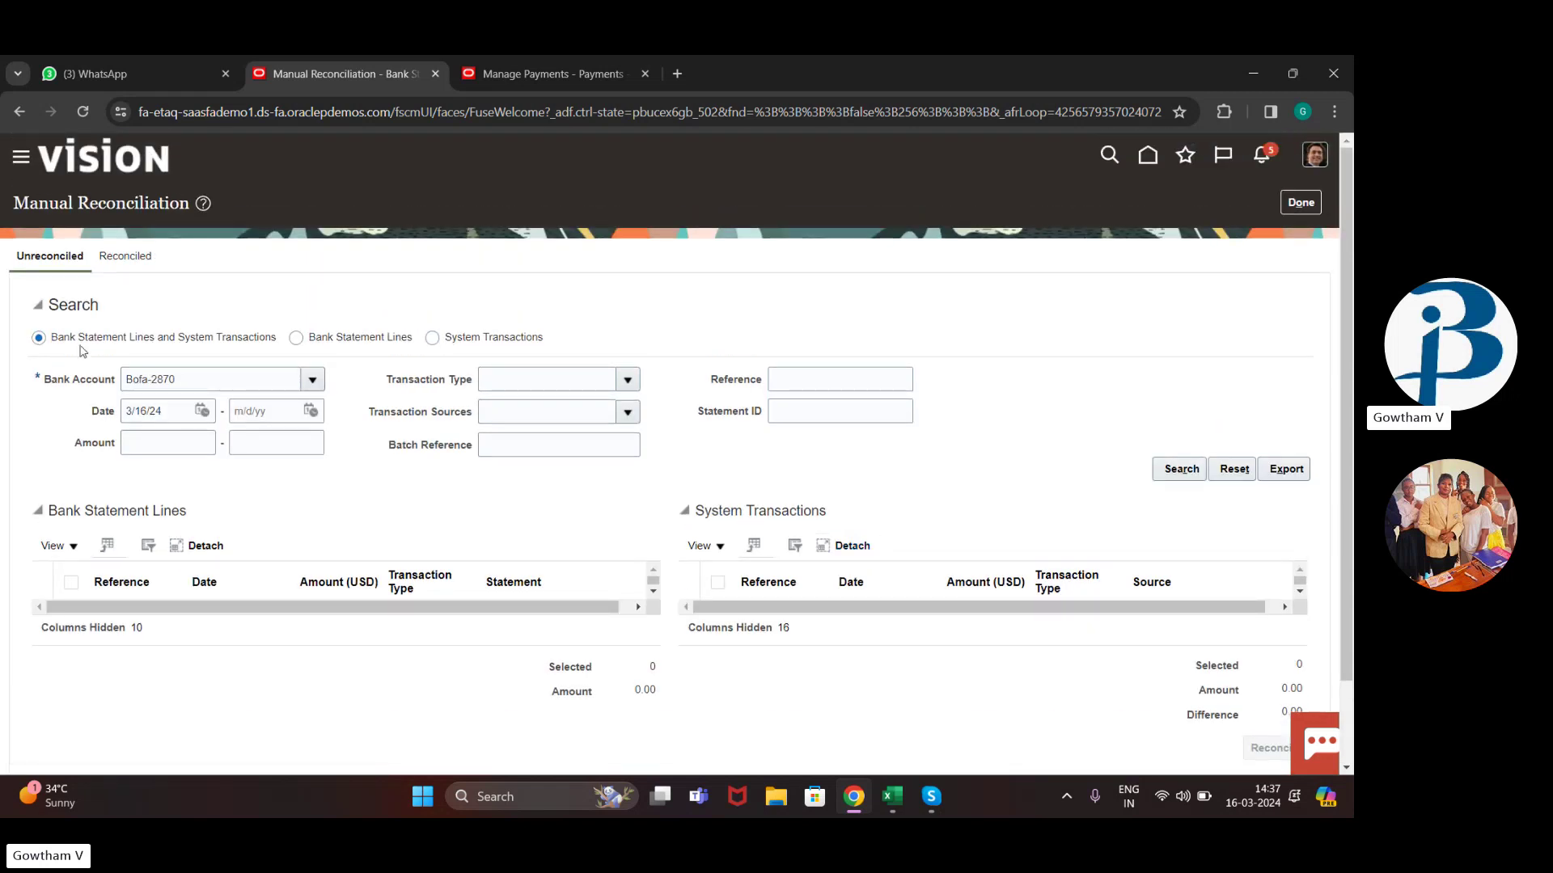
Unreconcile Group 4280 on the Reconciled tab, then re-search the Unreconciled lines.
click(107, 263)
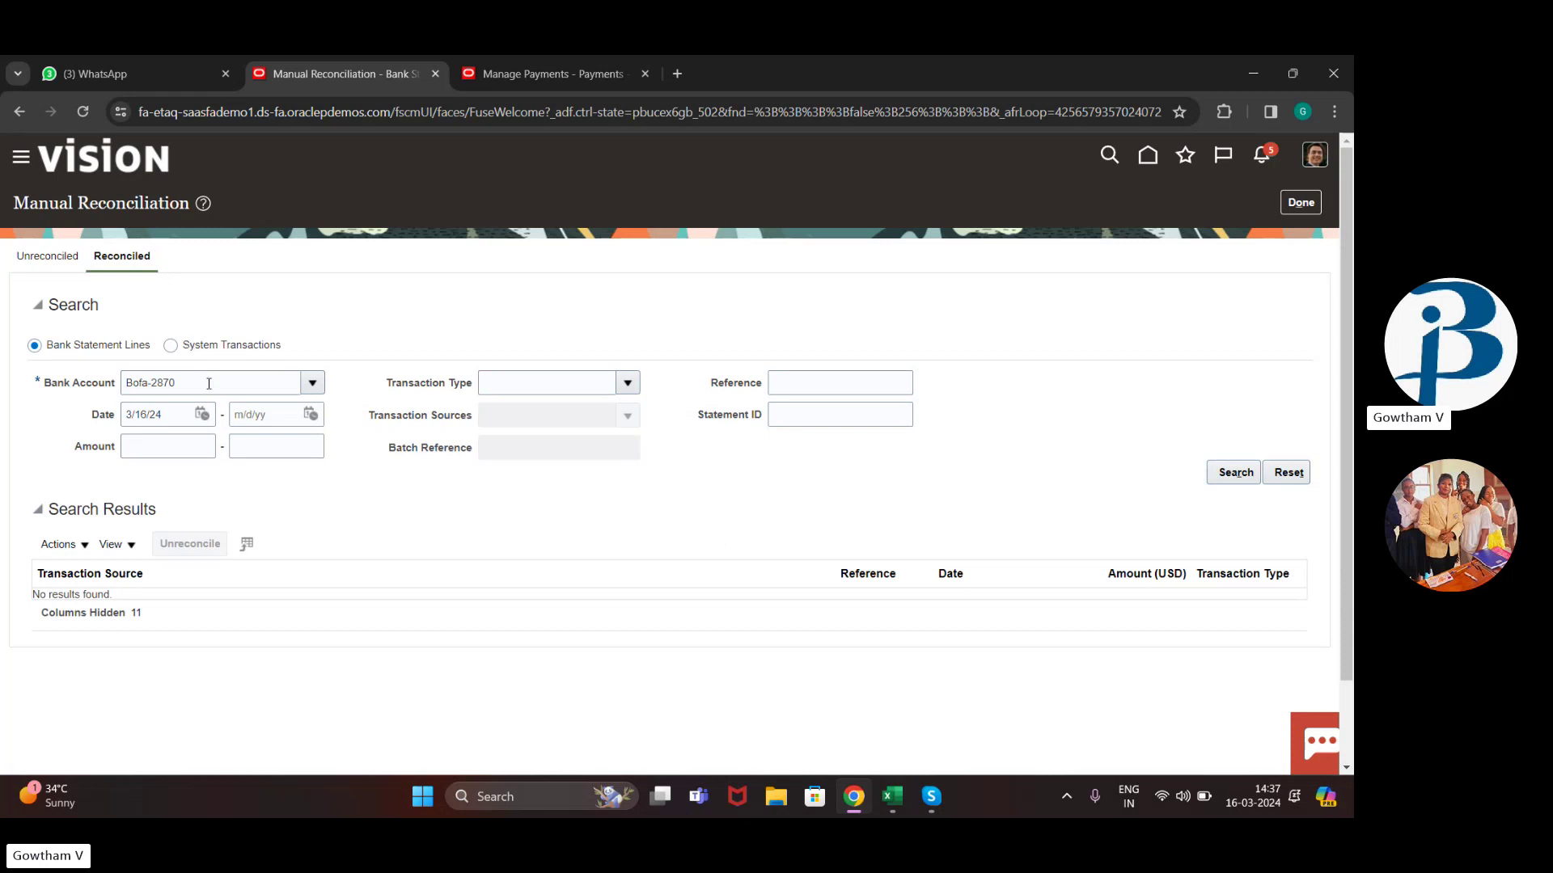
click(1223, 476)
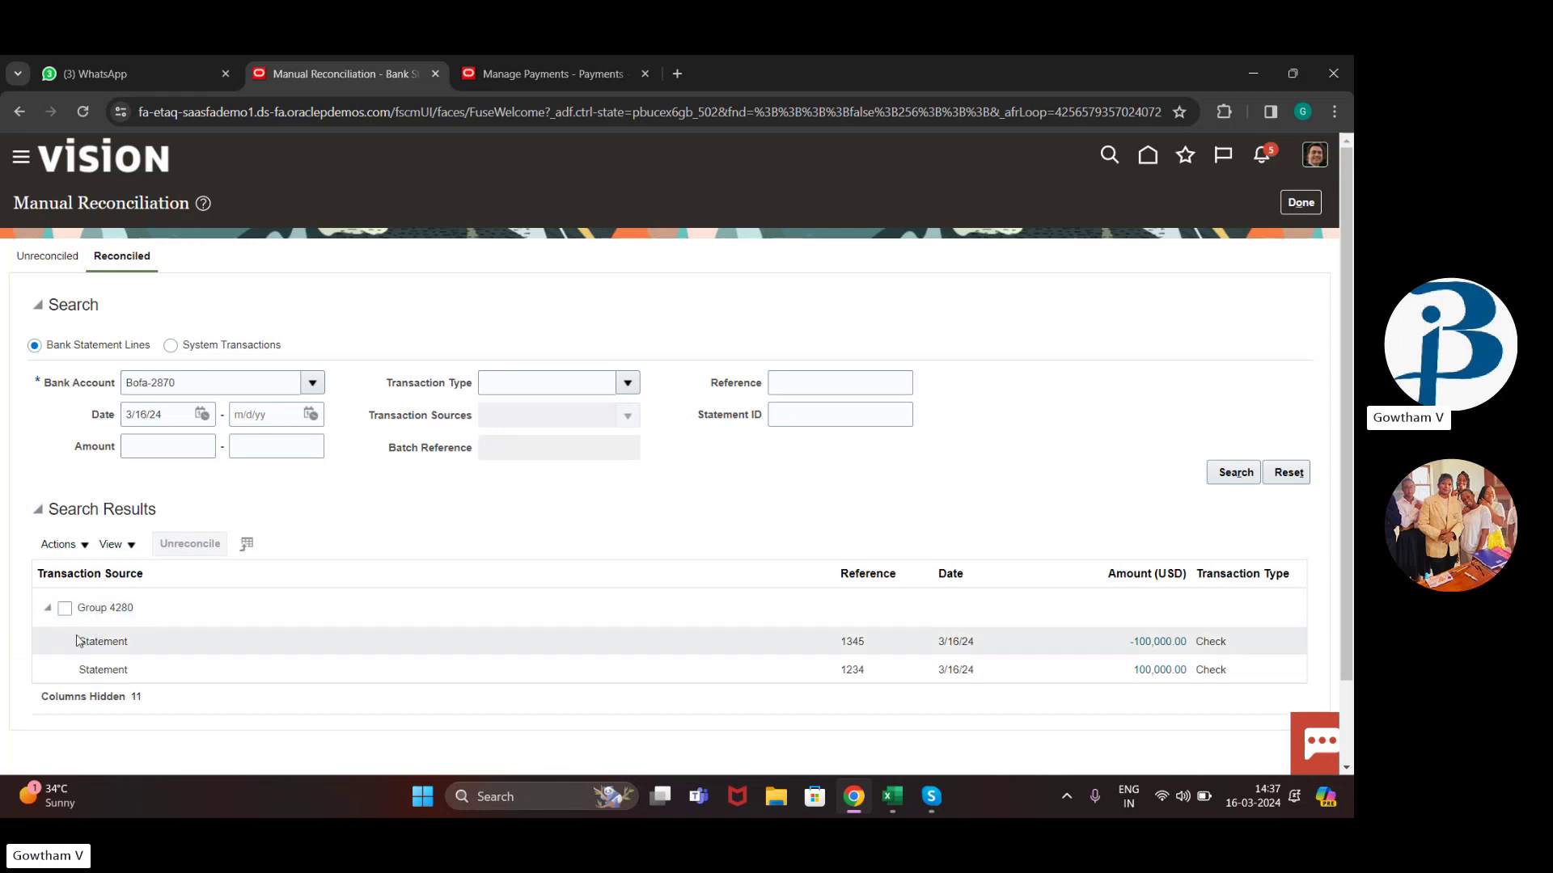
click(61, 613)
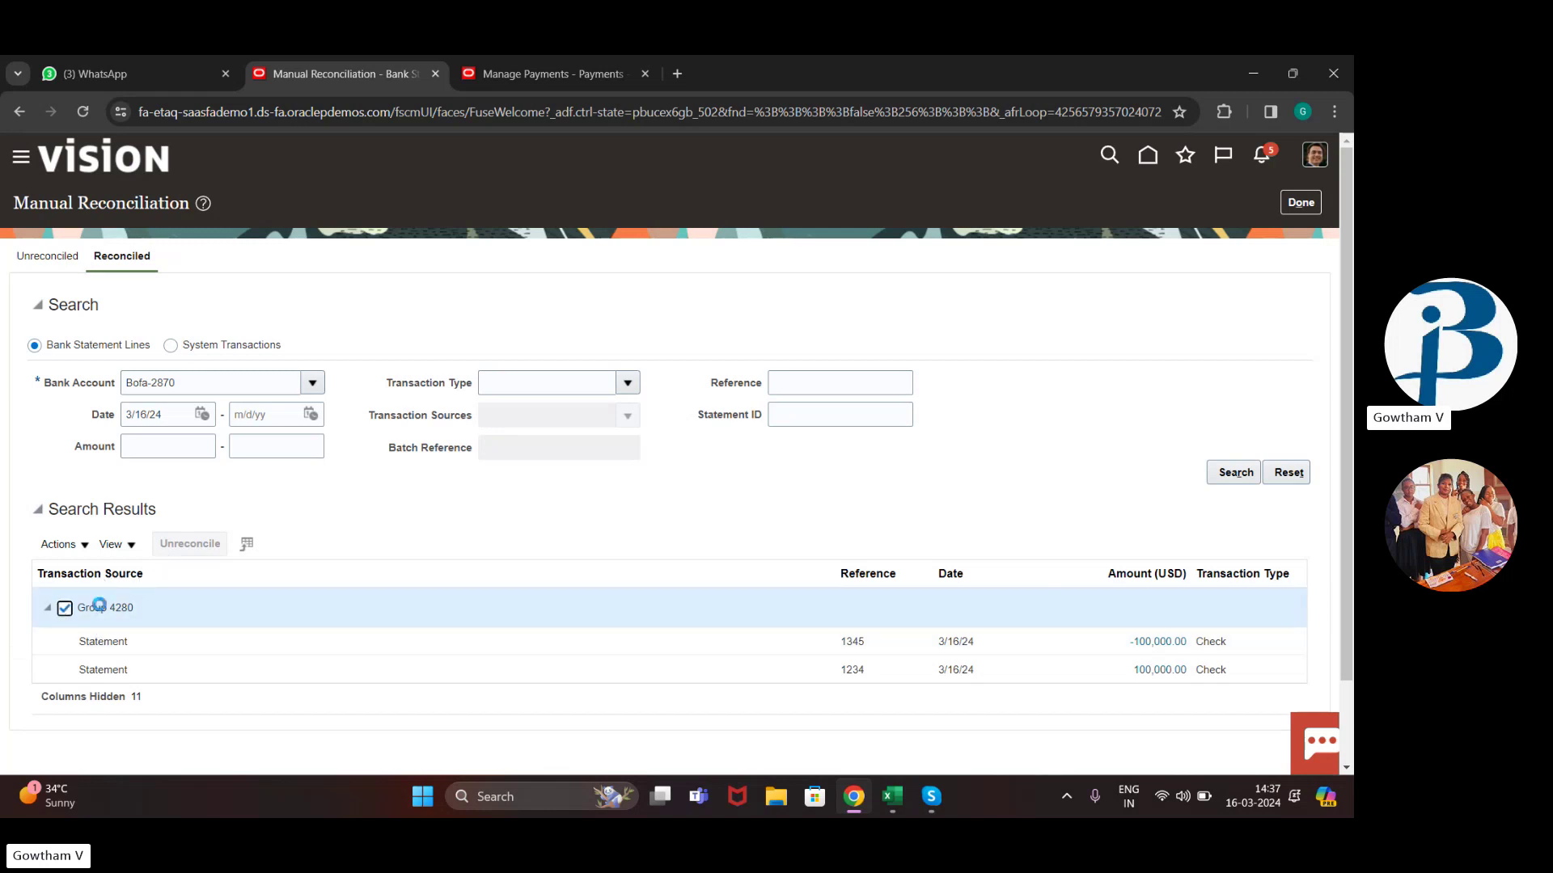
click(185, 547)
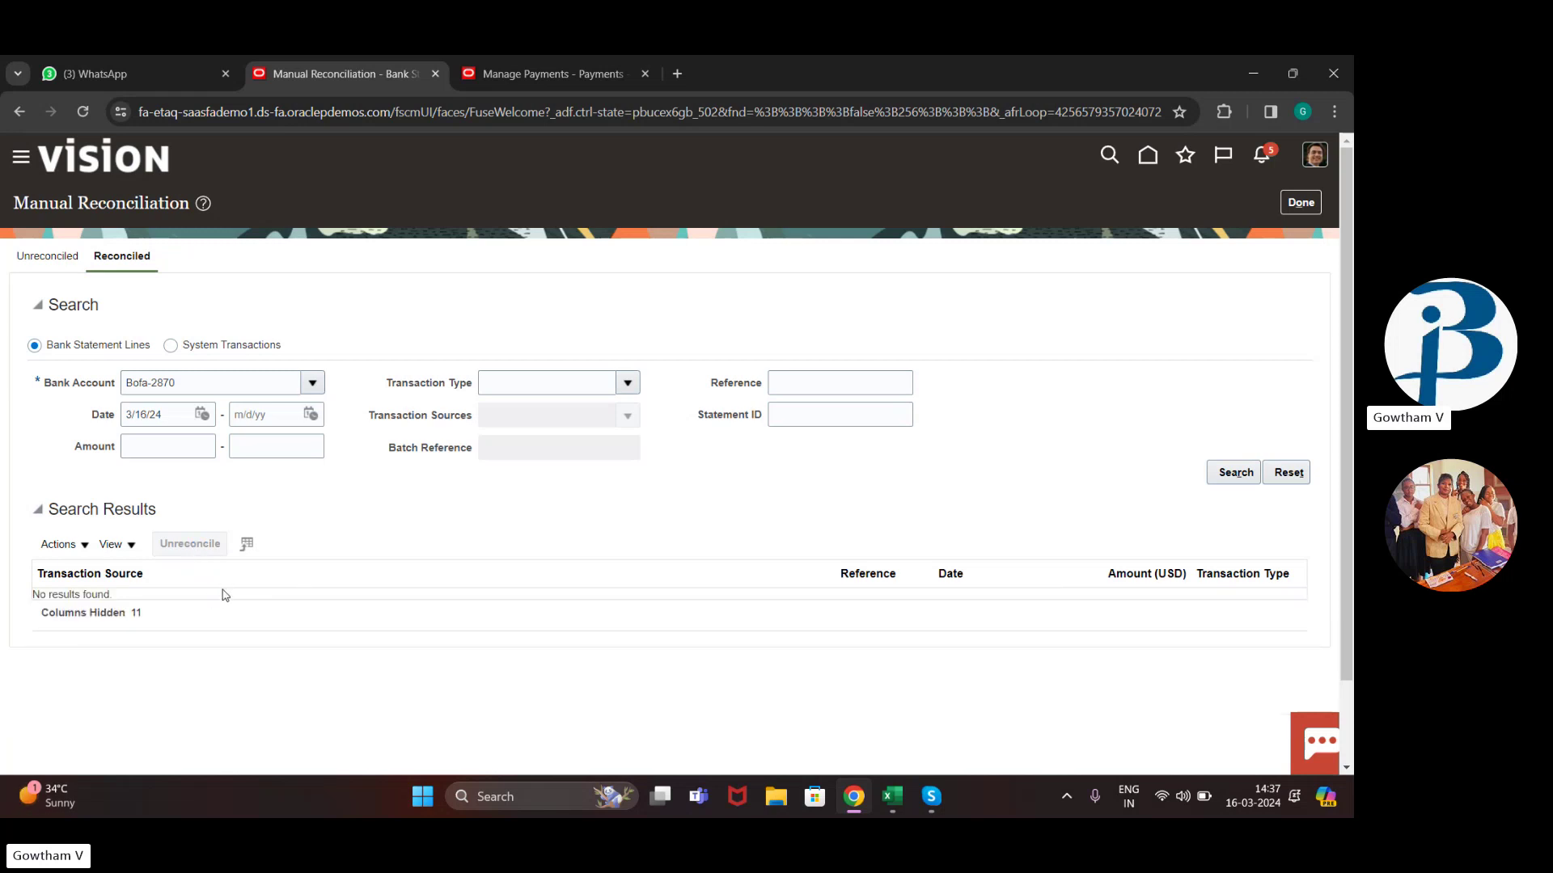
click(34, 256)
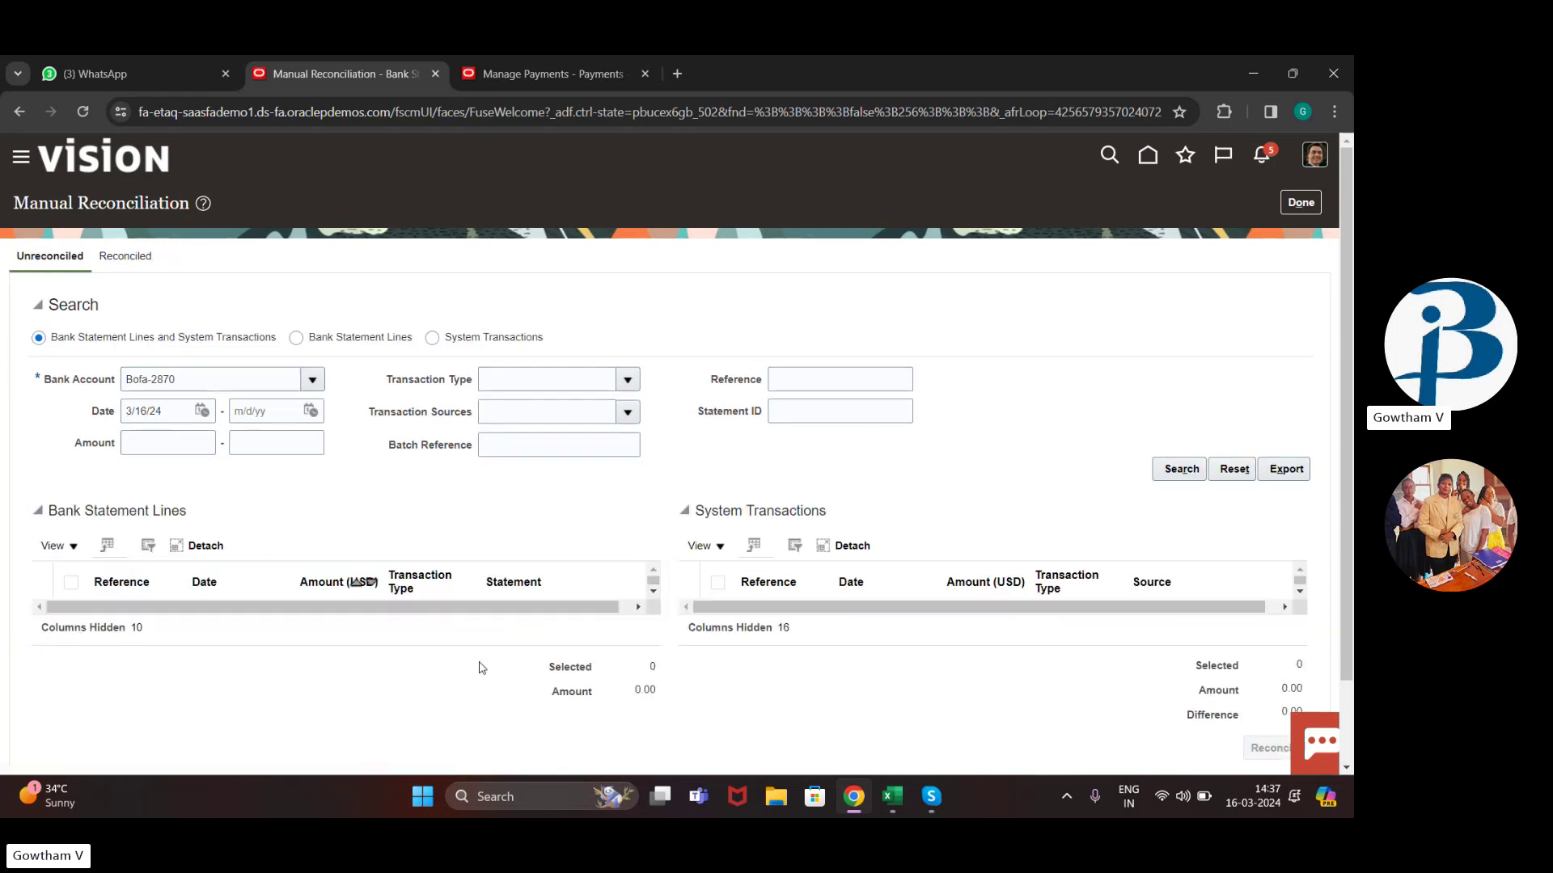
click(1187, 475)
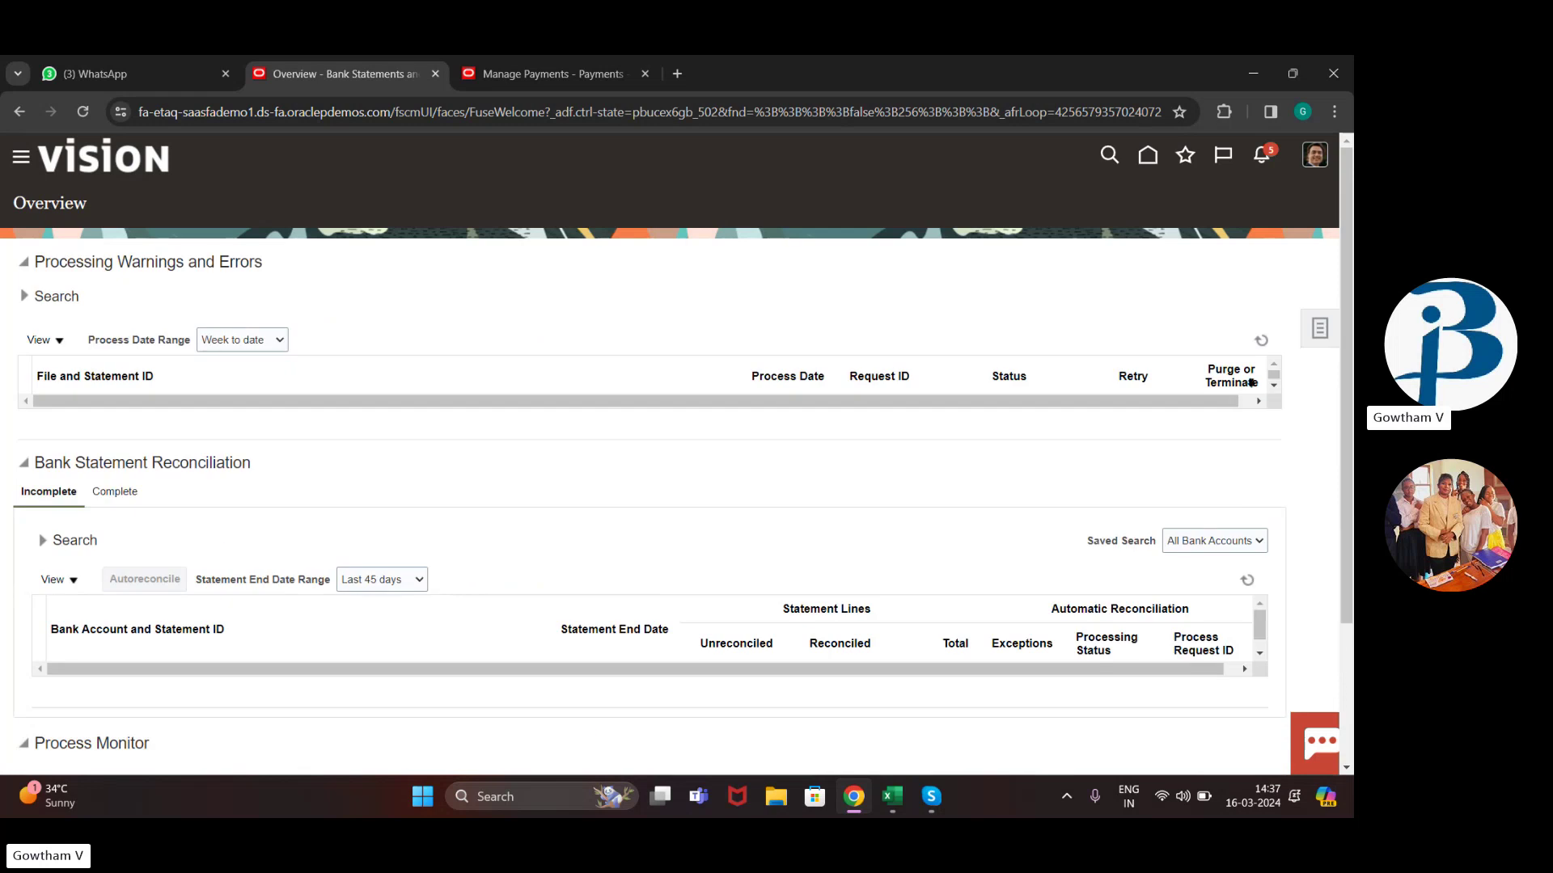
Open the Autoreconcile Bank Statements submission form and review the bank account list.
click(1320, 328)
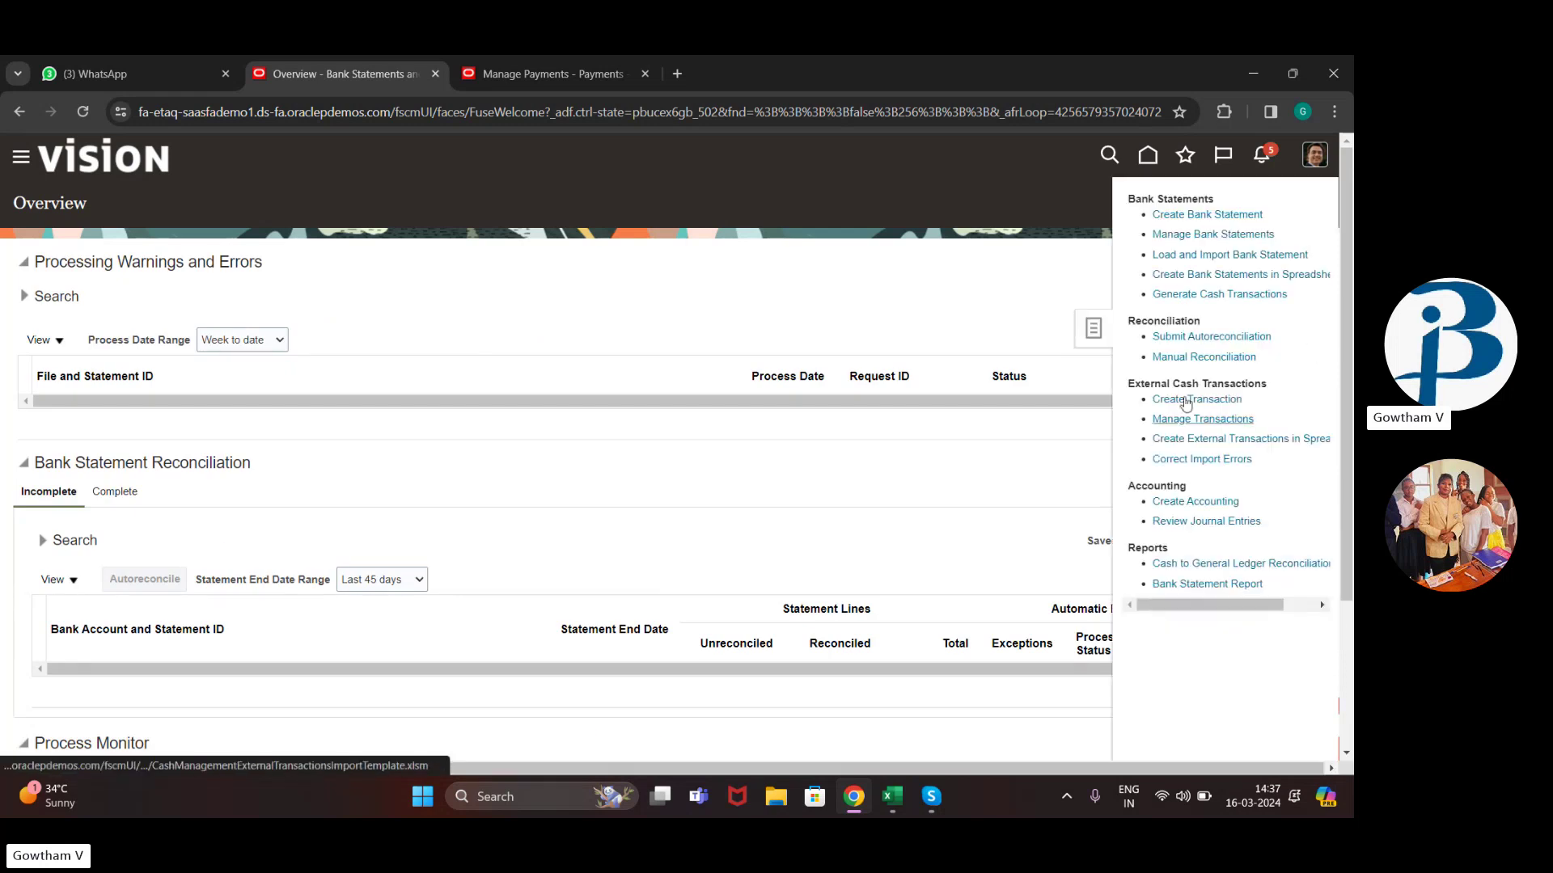
click(1200, 335)
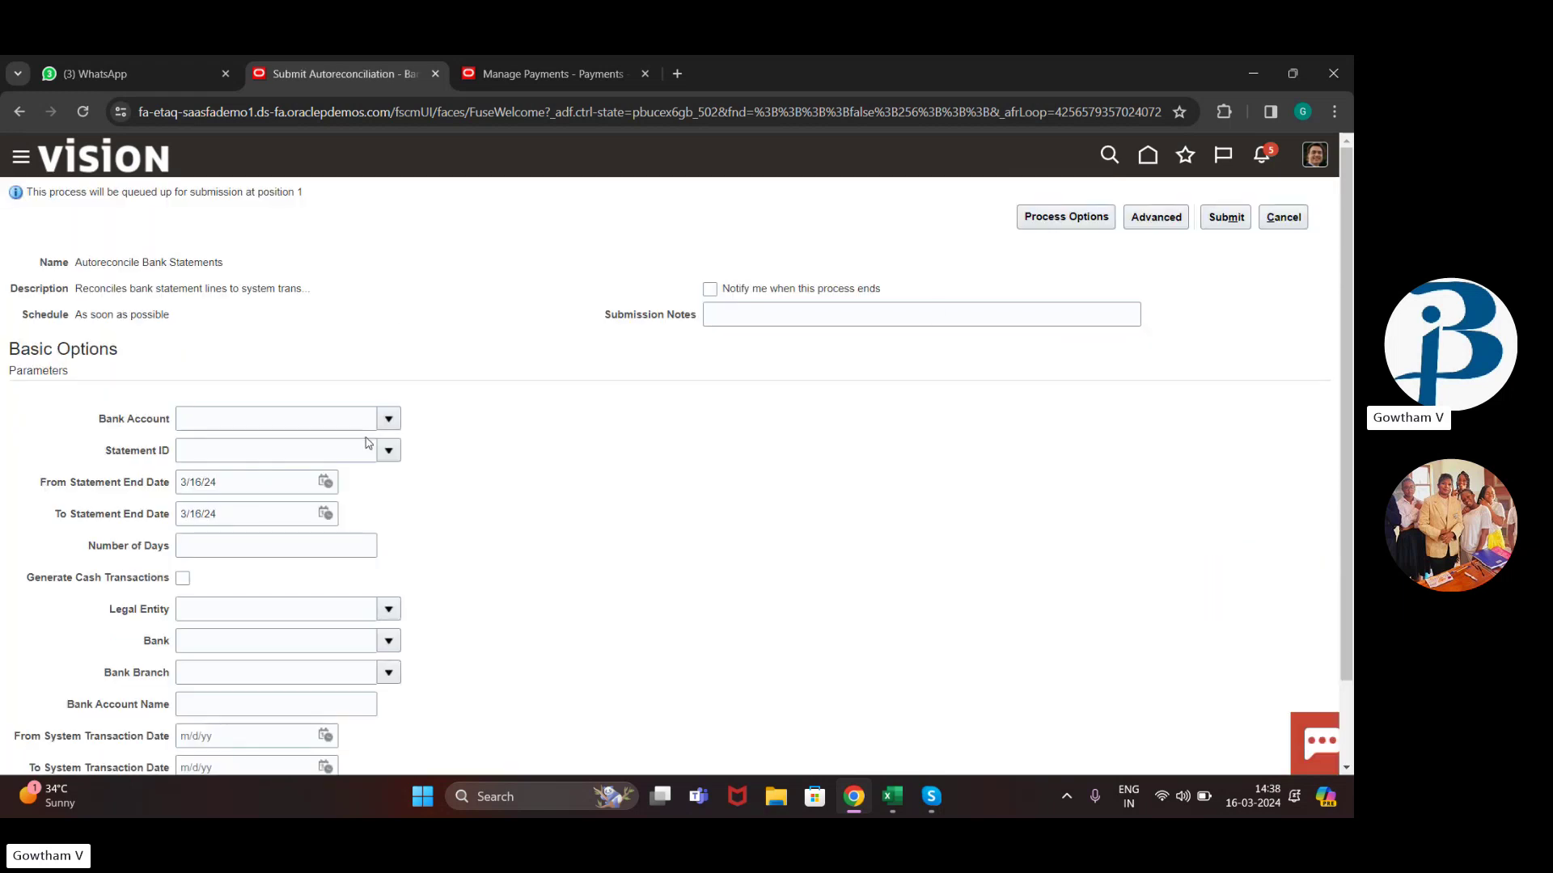
click(376, 421)
click(389, 419)
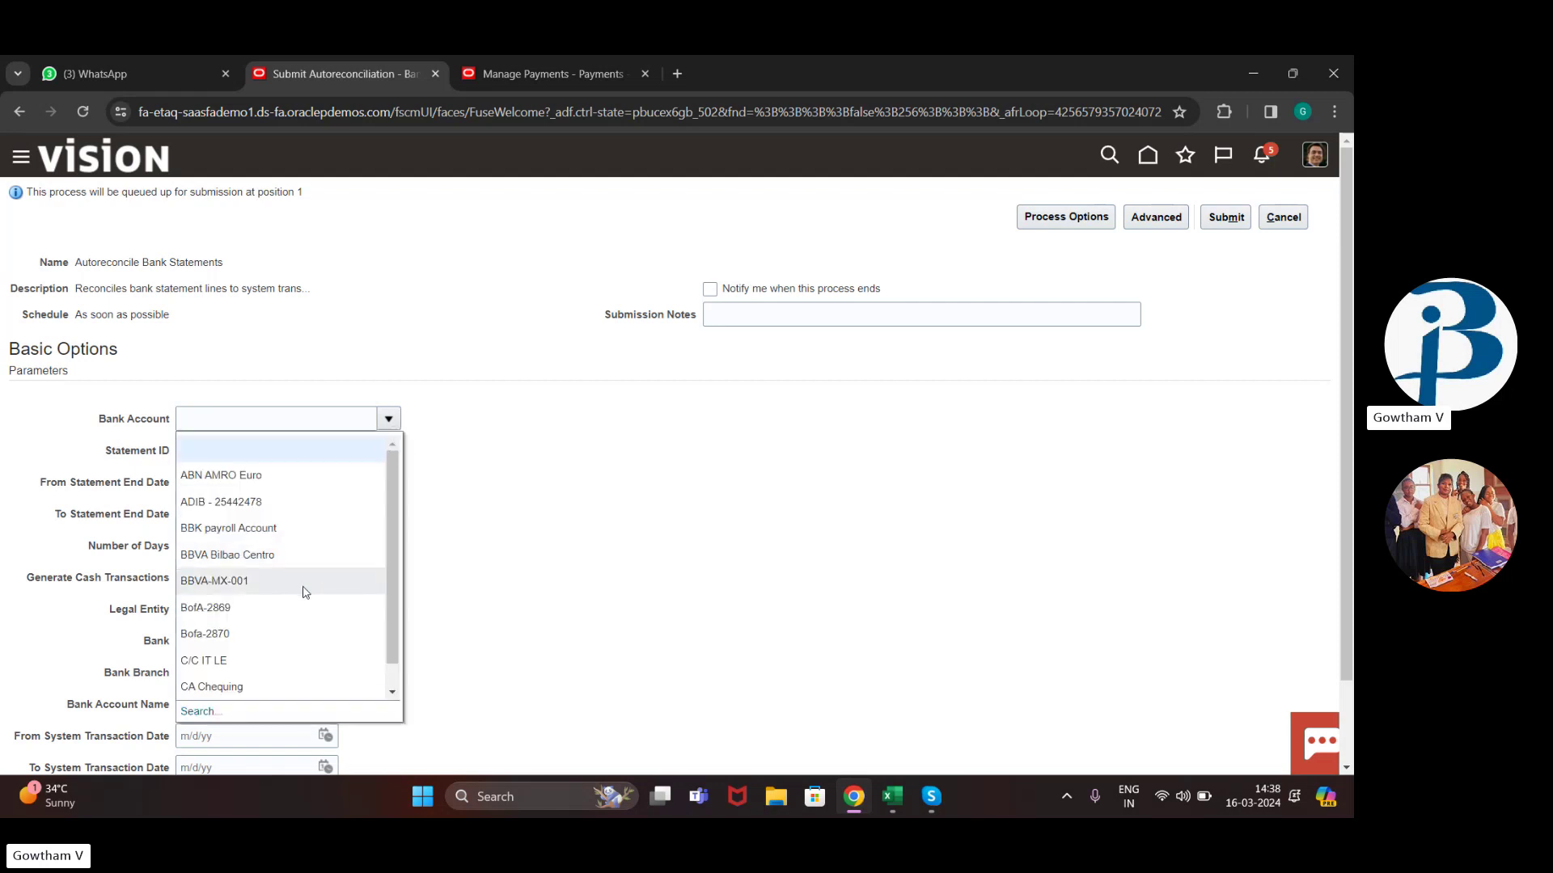
click(251, 608)
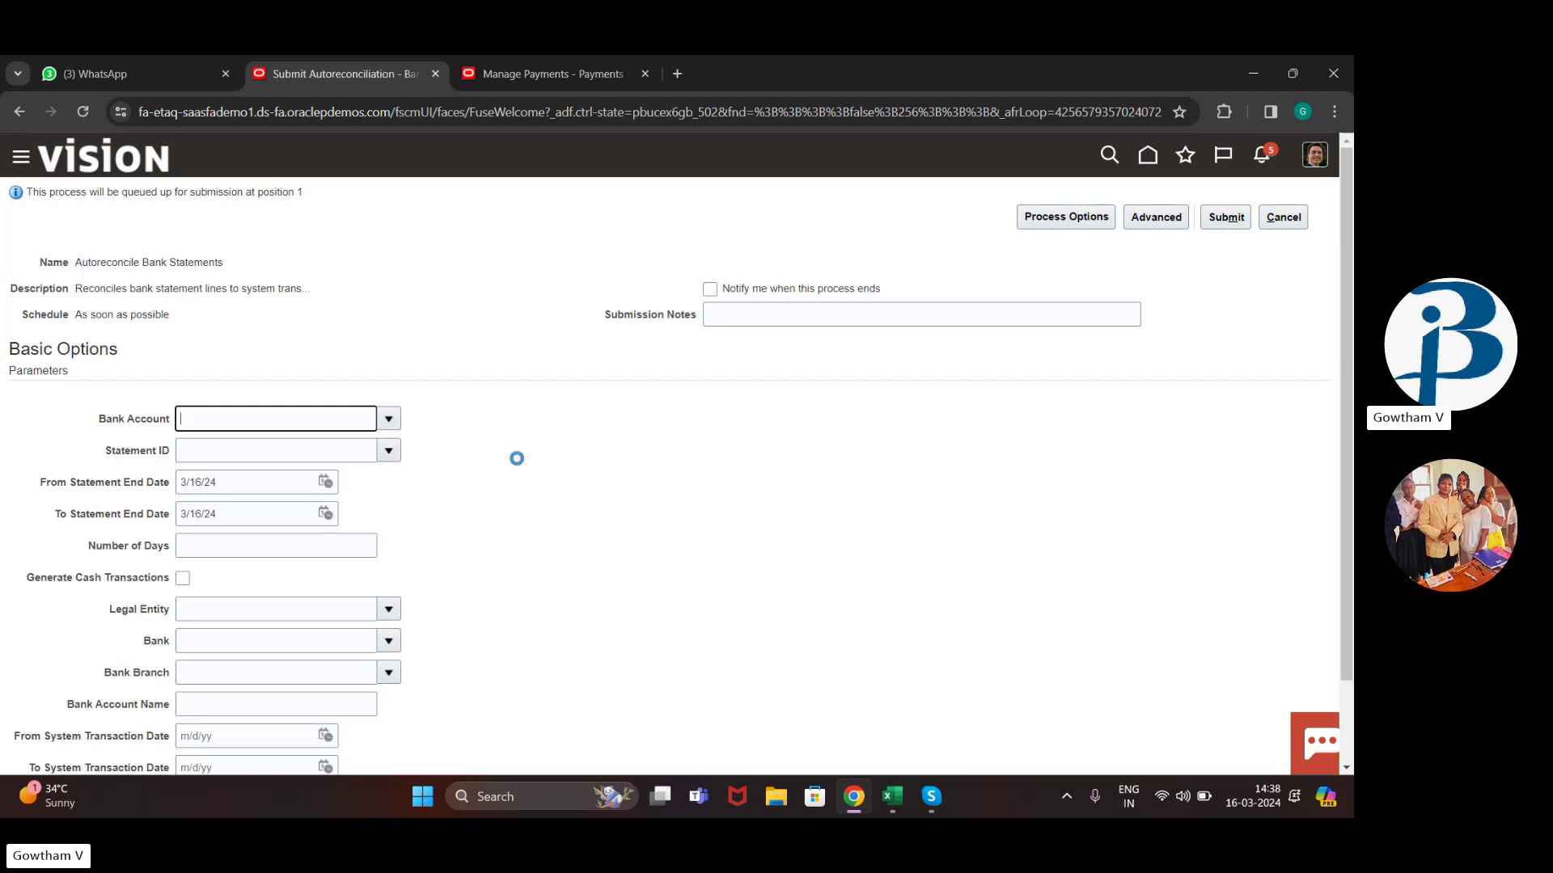
Set both system transaction dates to 3/16/24 and submit the autoreconciliation job.
scroll(439, 501, down, 2)
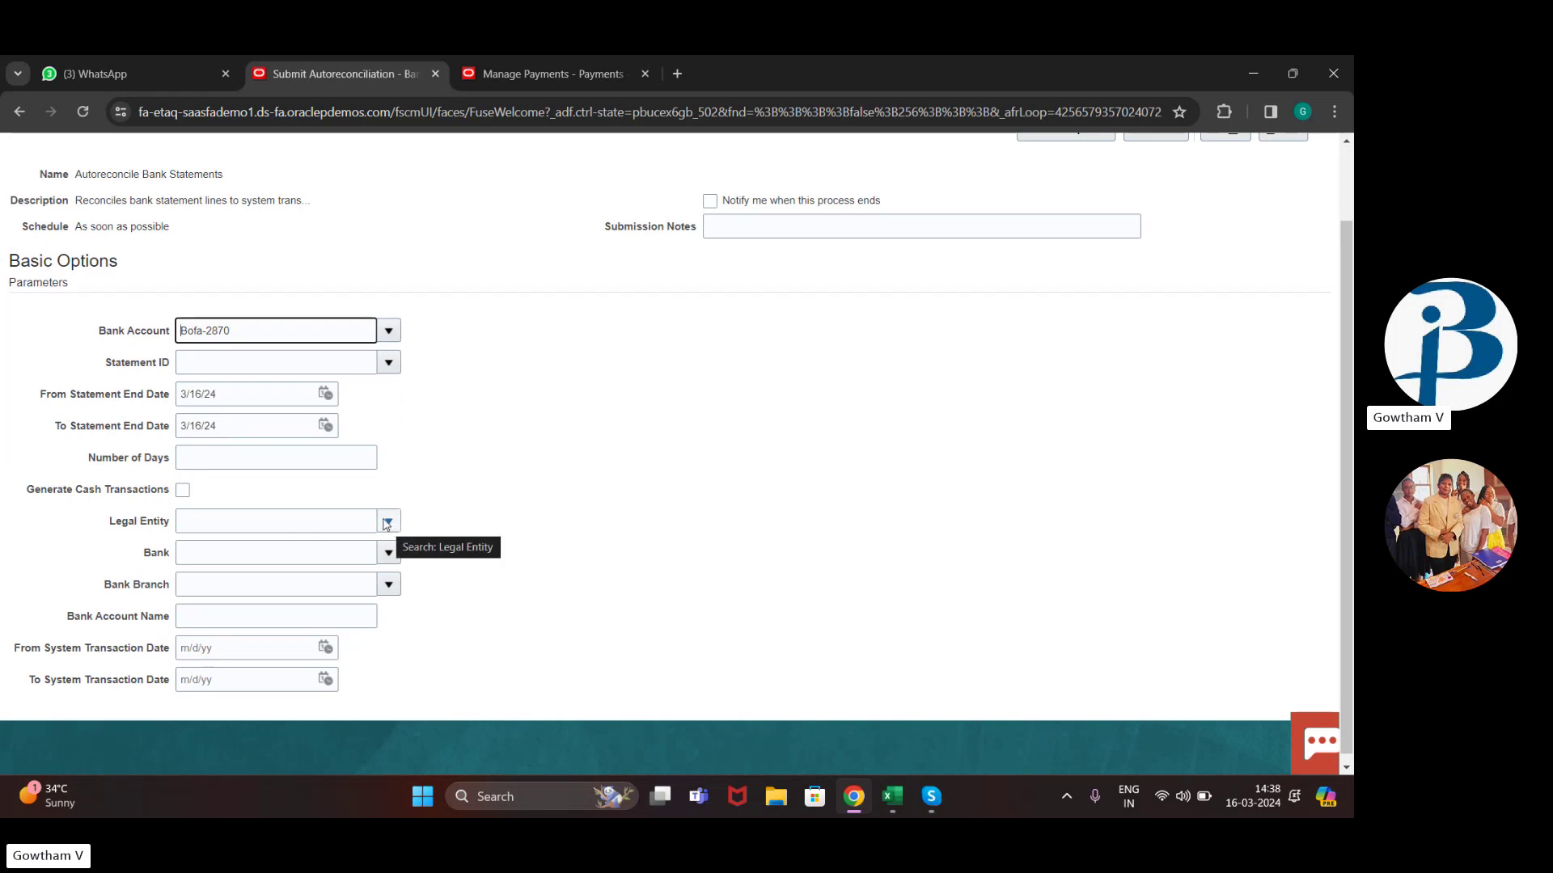
click(325, 647)
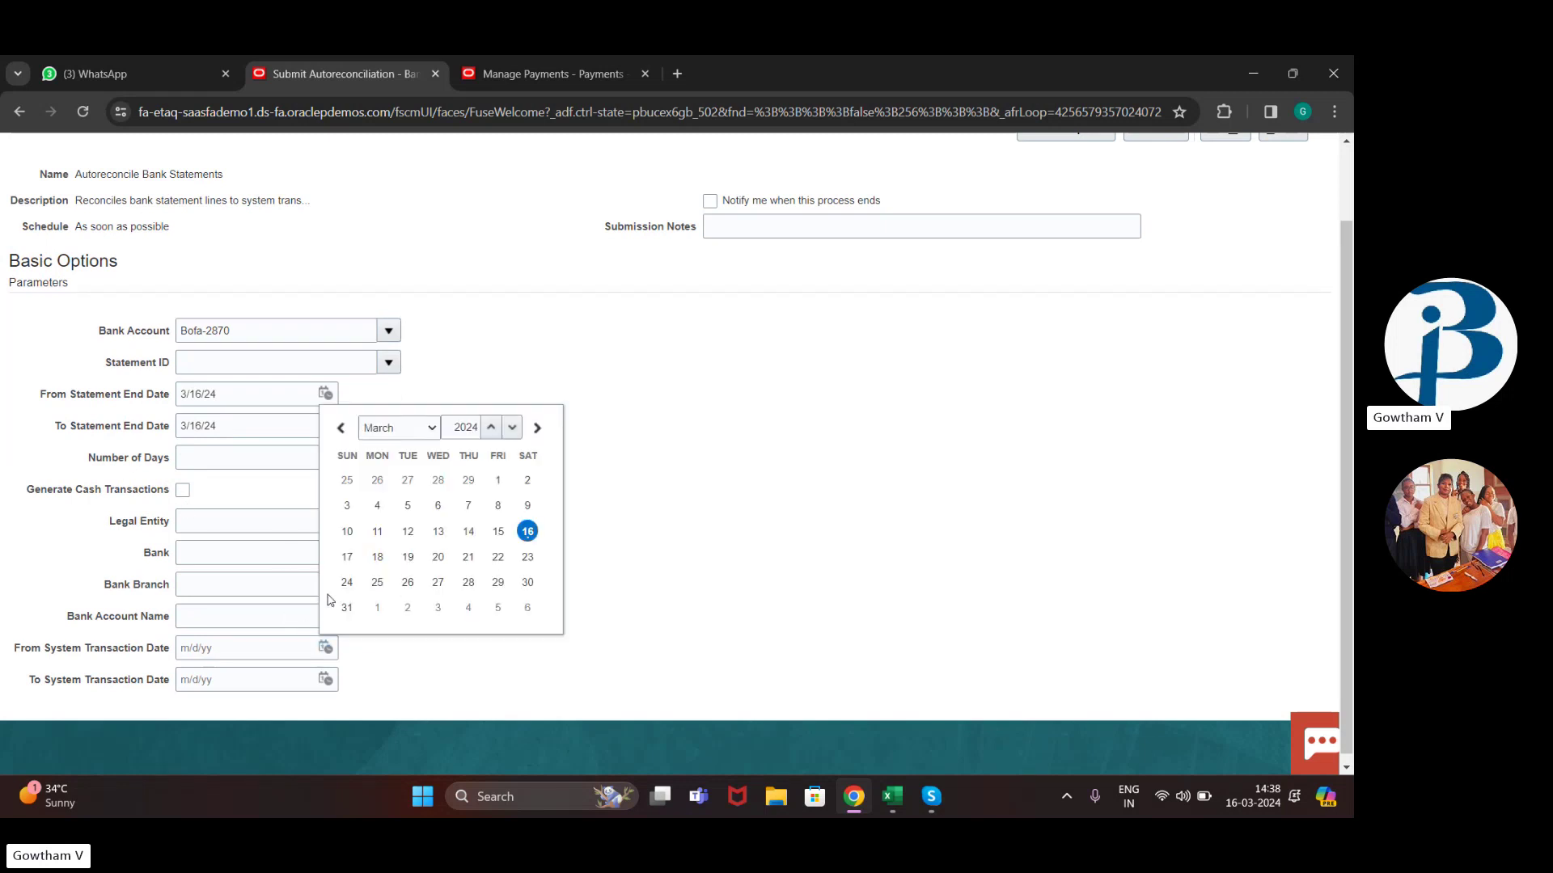
click(525, 533)
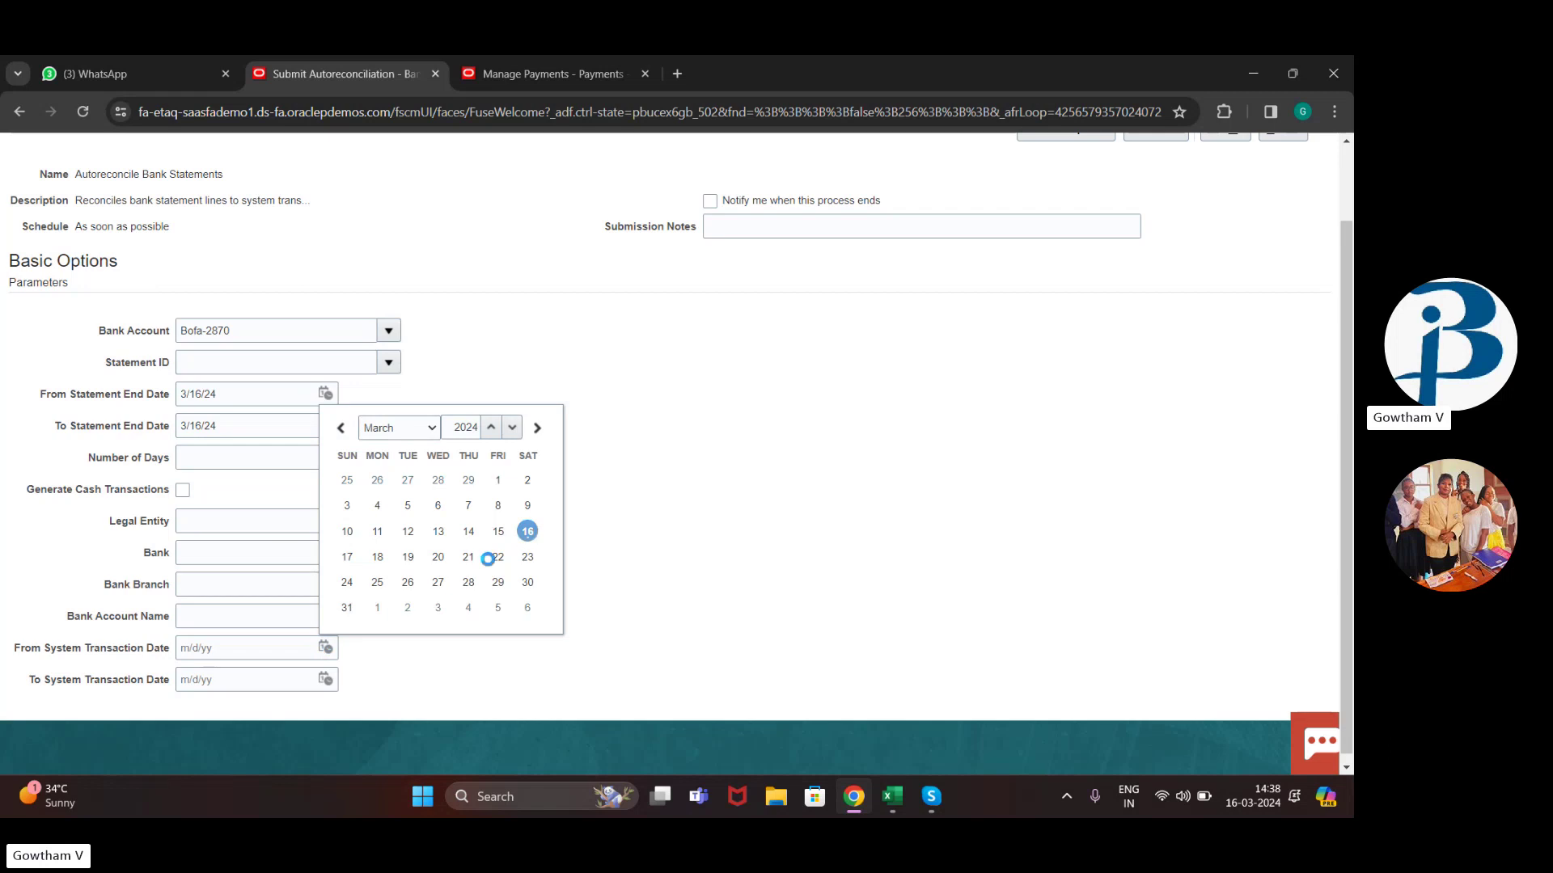
click(326, 680)
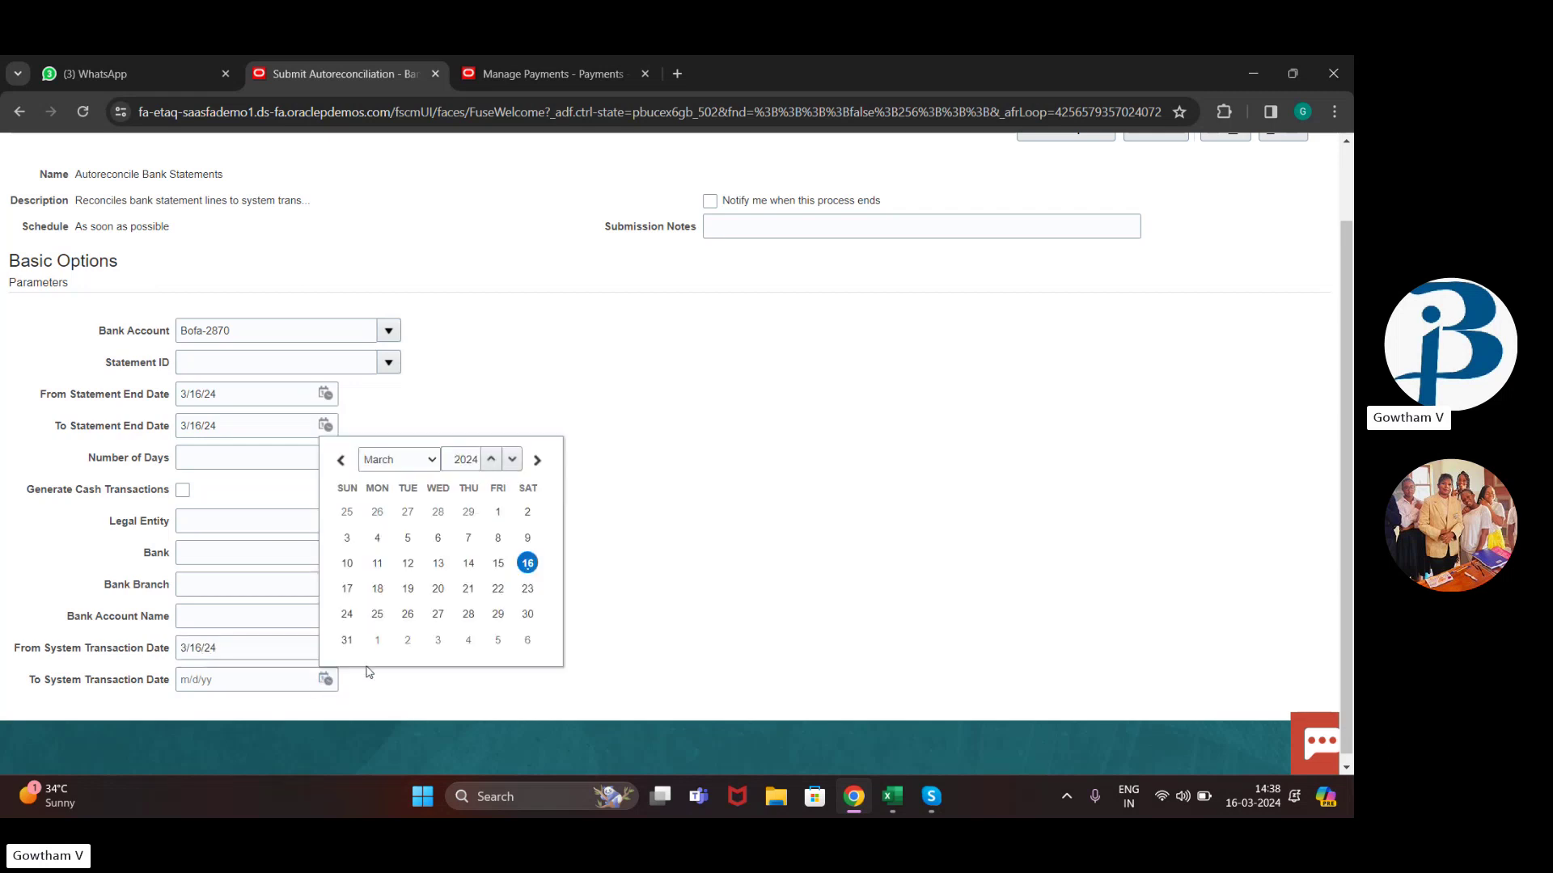
click(527, 564)
scroll(524, 524, up, 1)
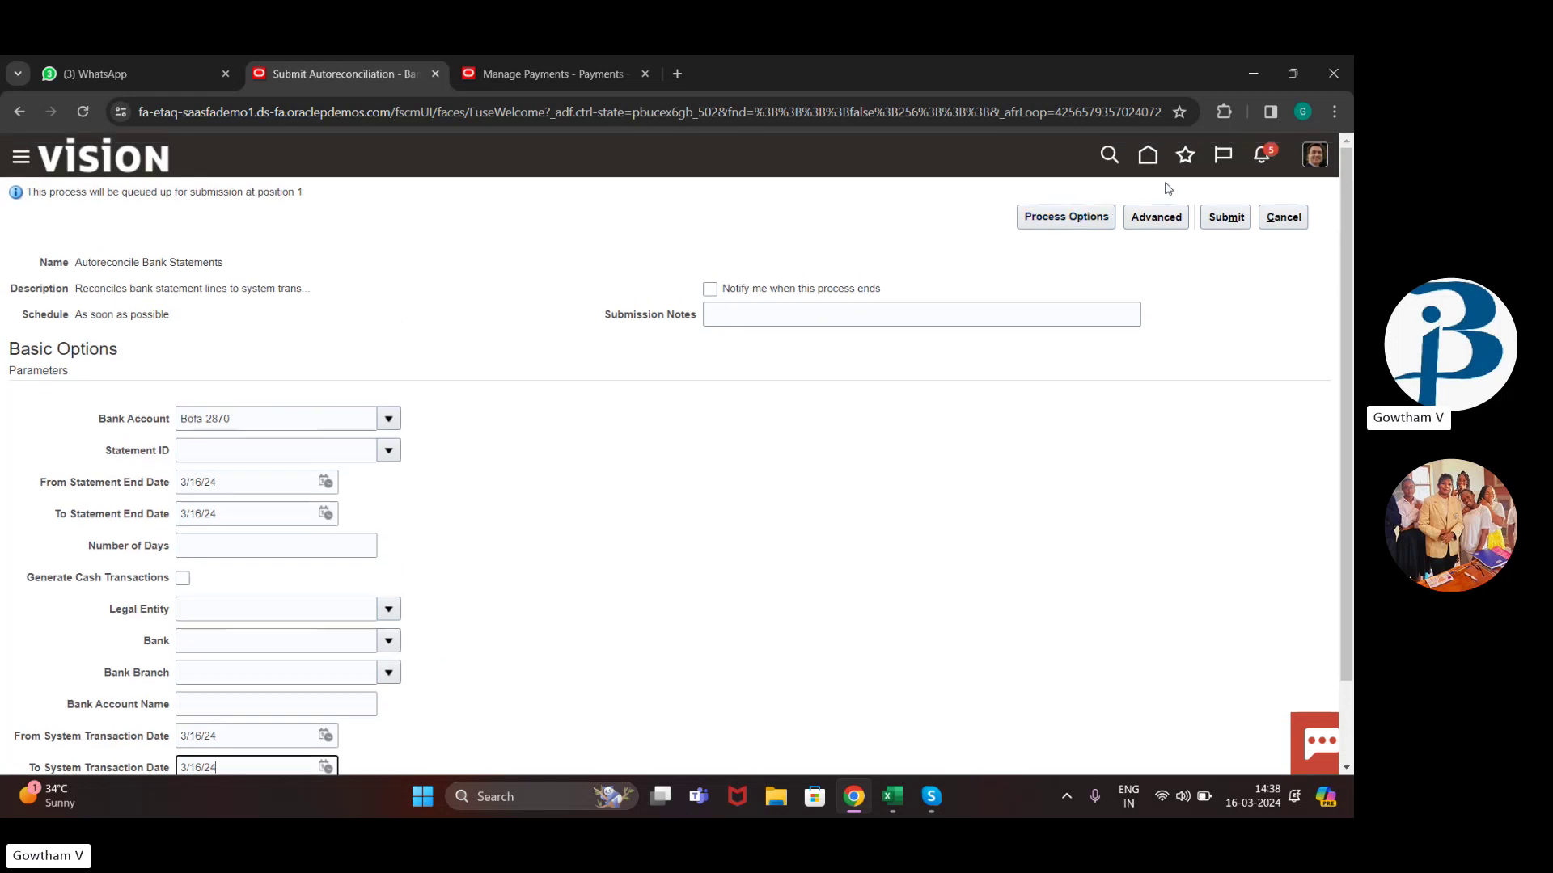
click(1207, 223)
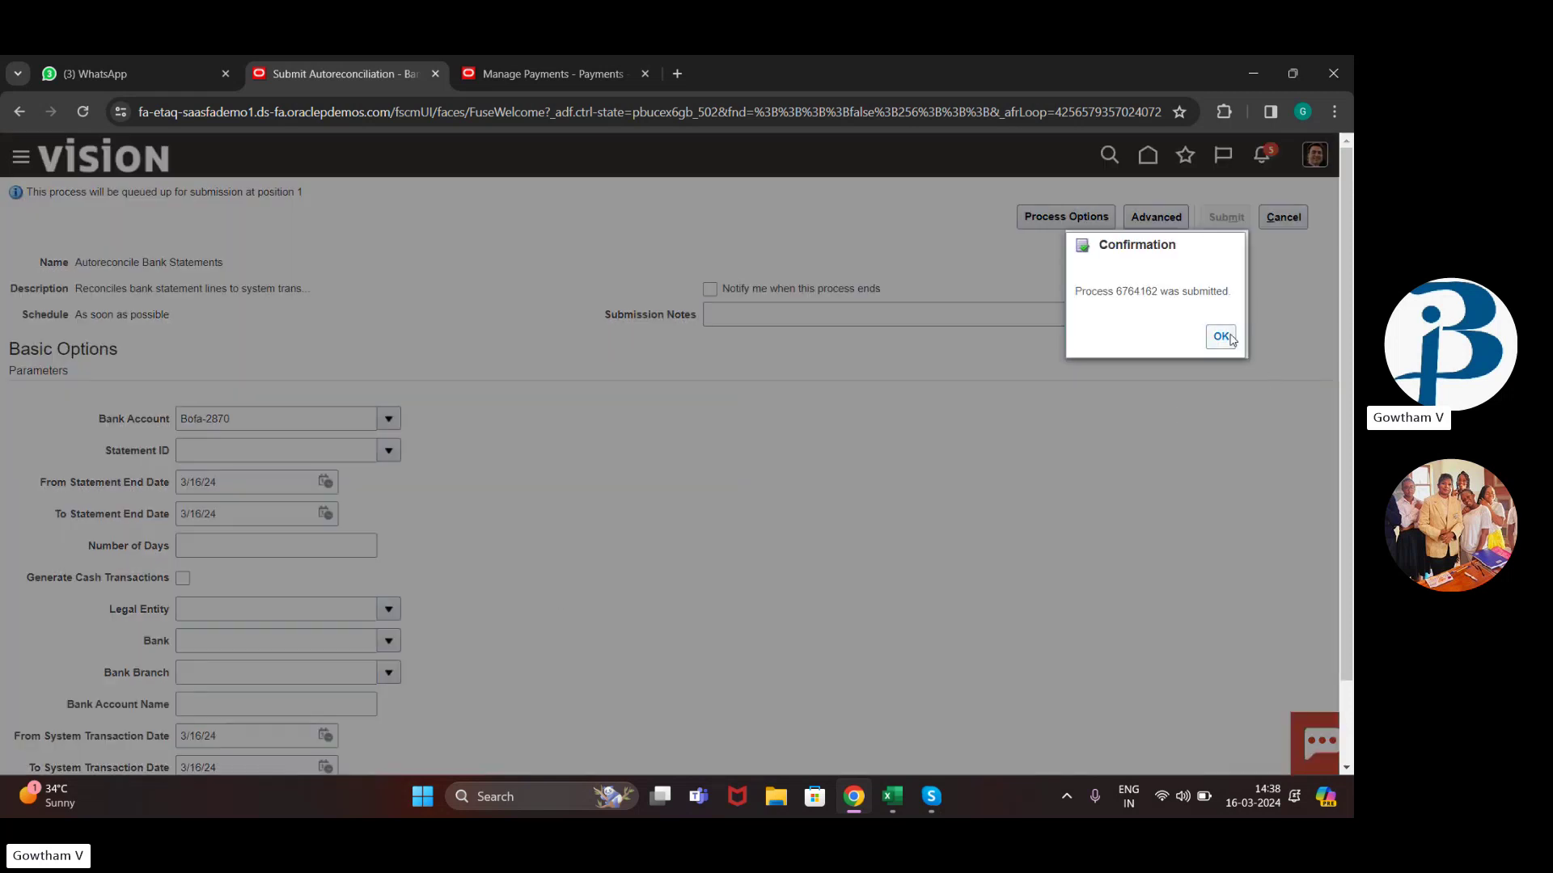
click(1221, 337)
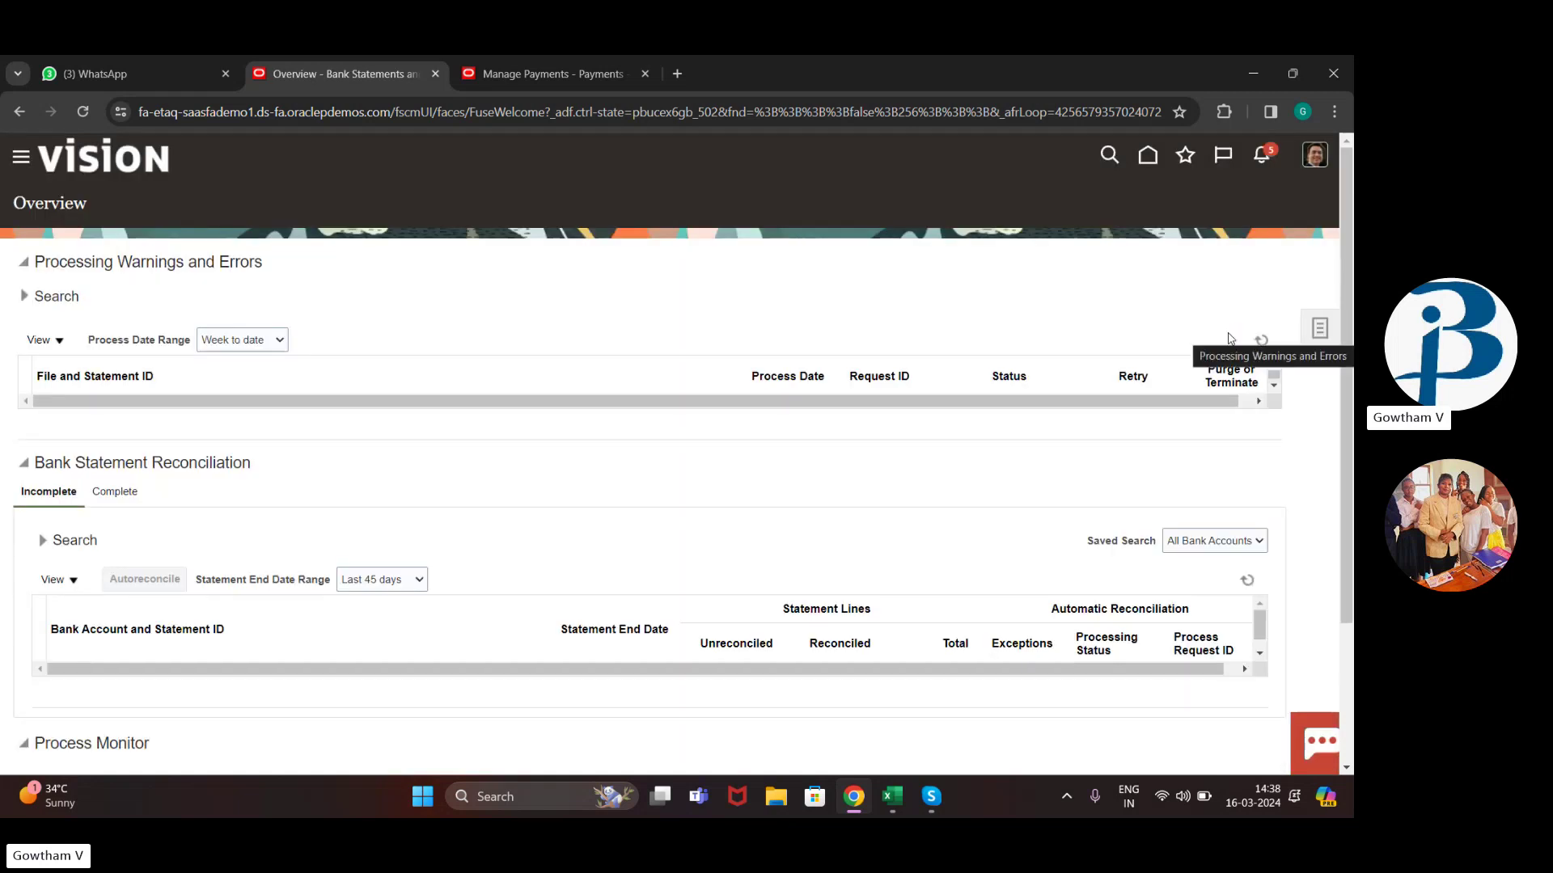
Check in Tools > Scheduled Processes that Autoreconcile process 6764162 Succeeded, then return to Overview.
click(550, 74)
scroll(431, 357, up, 3)
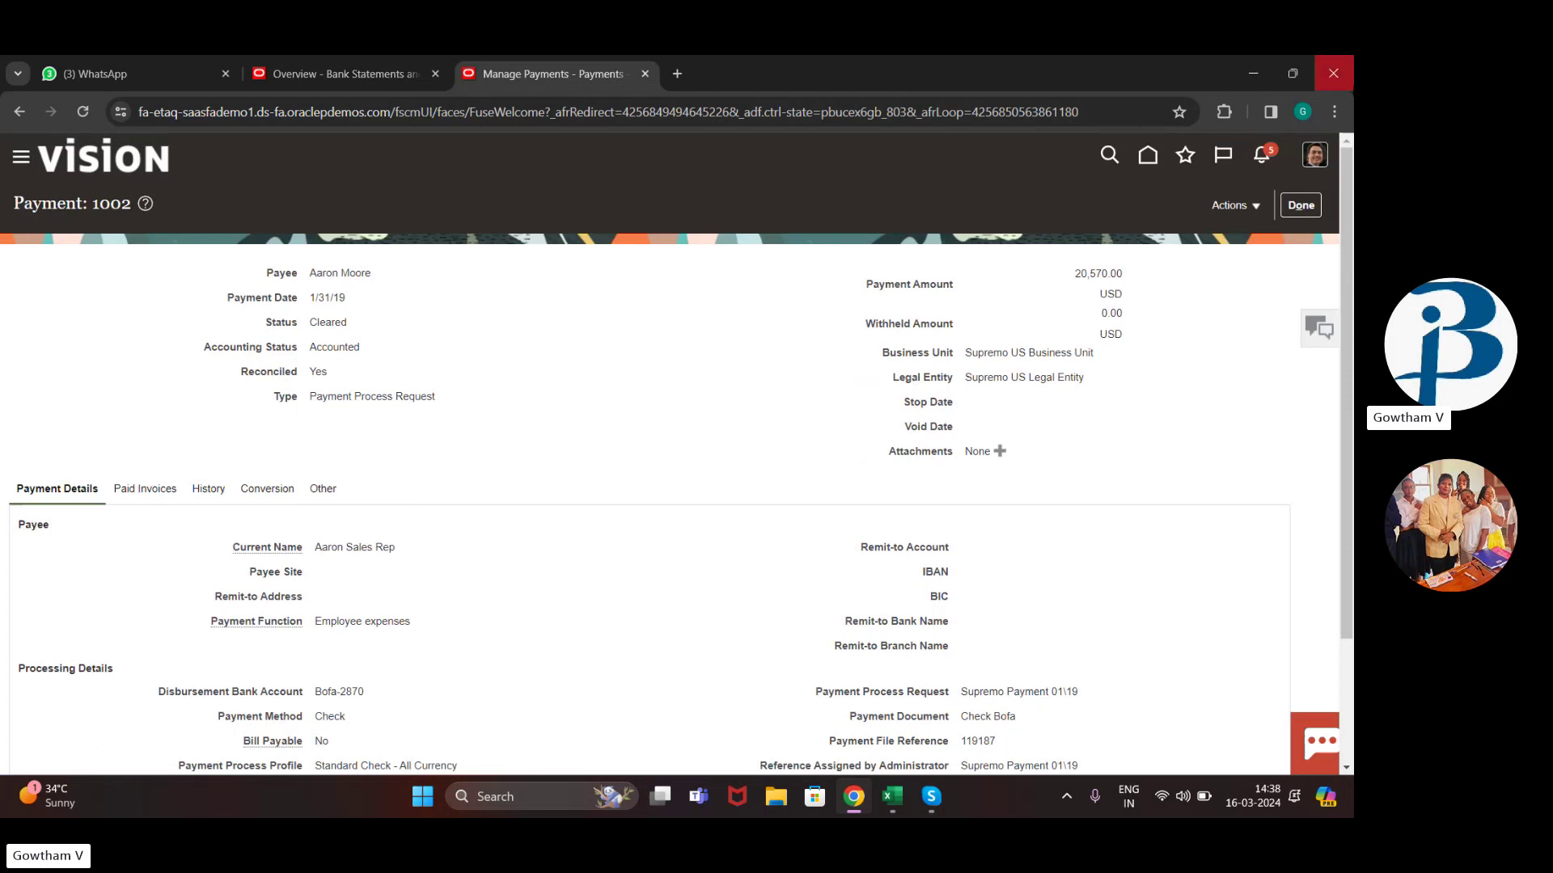
click(1314, 156)
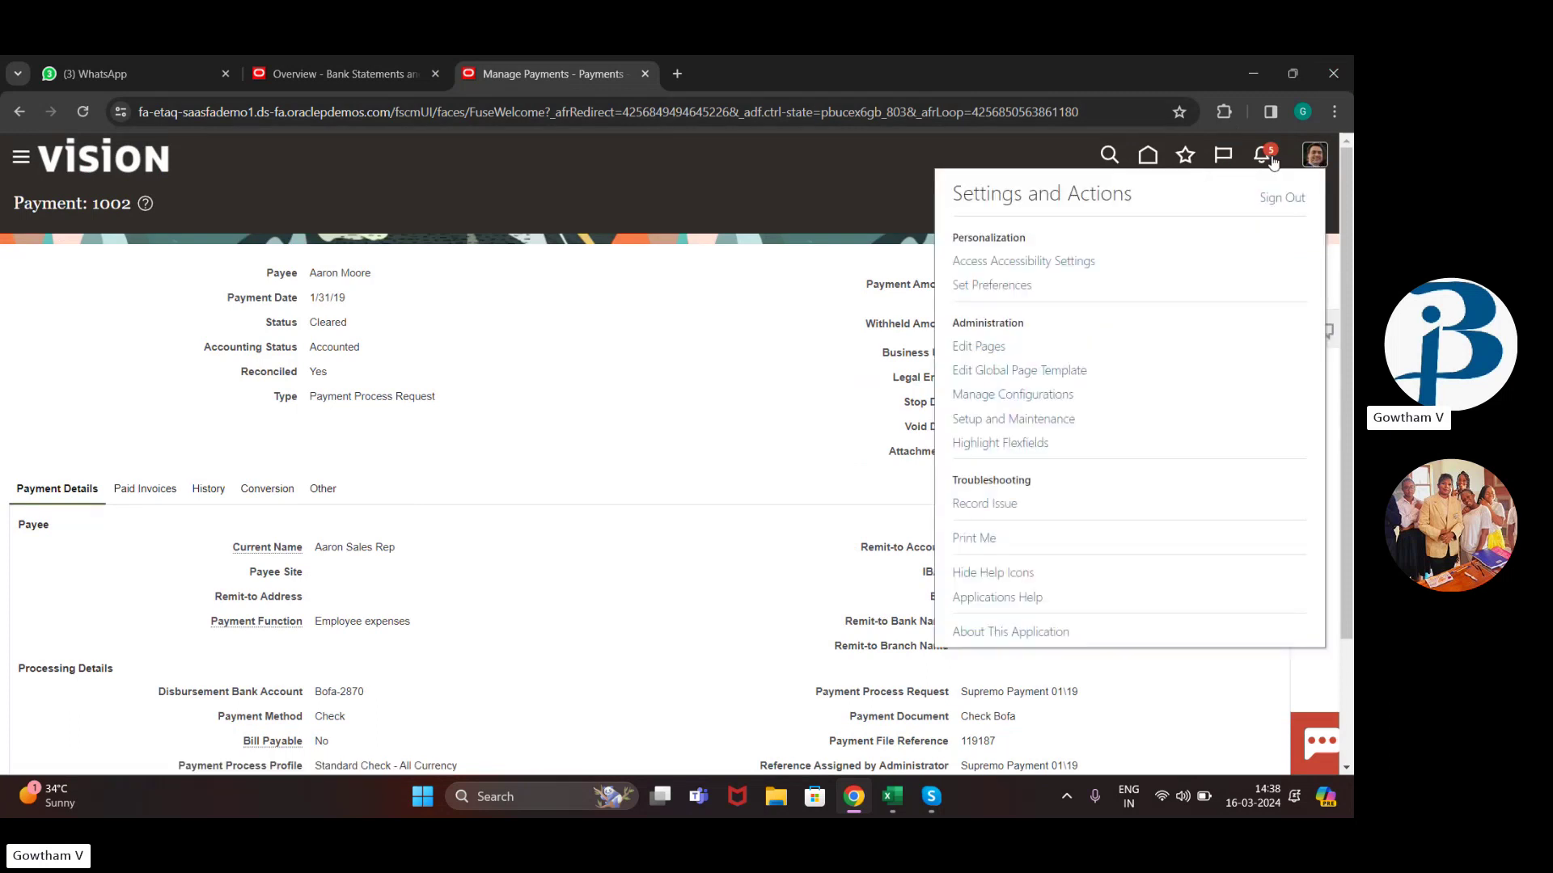
click(1147, 156)
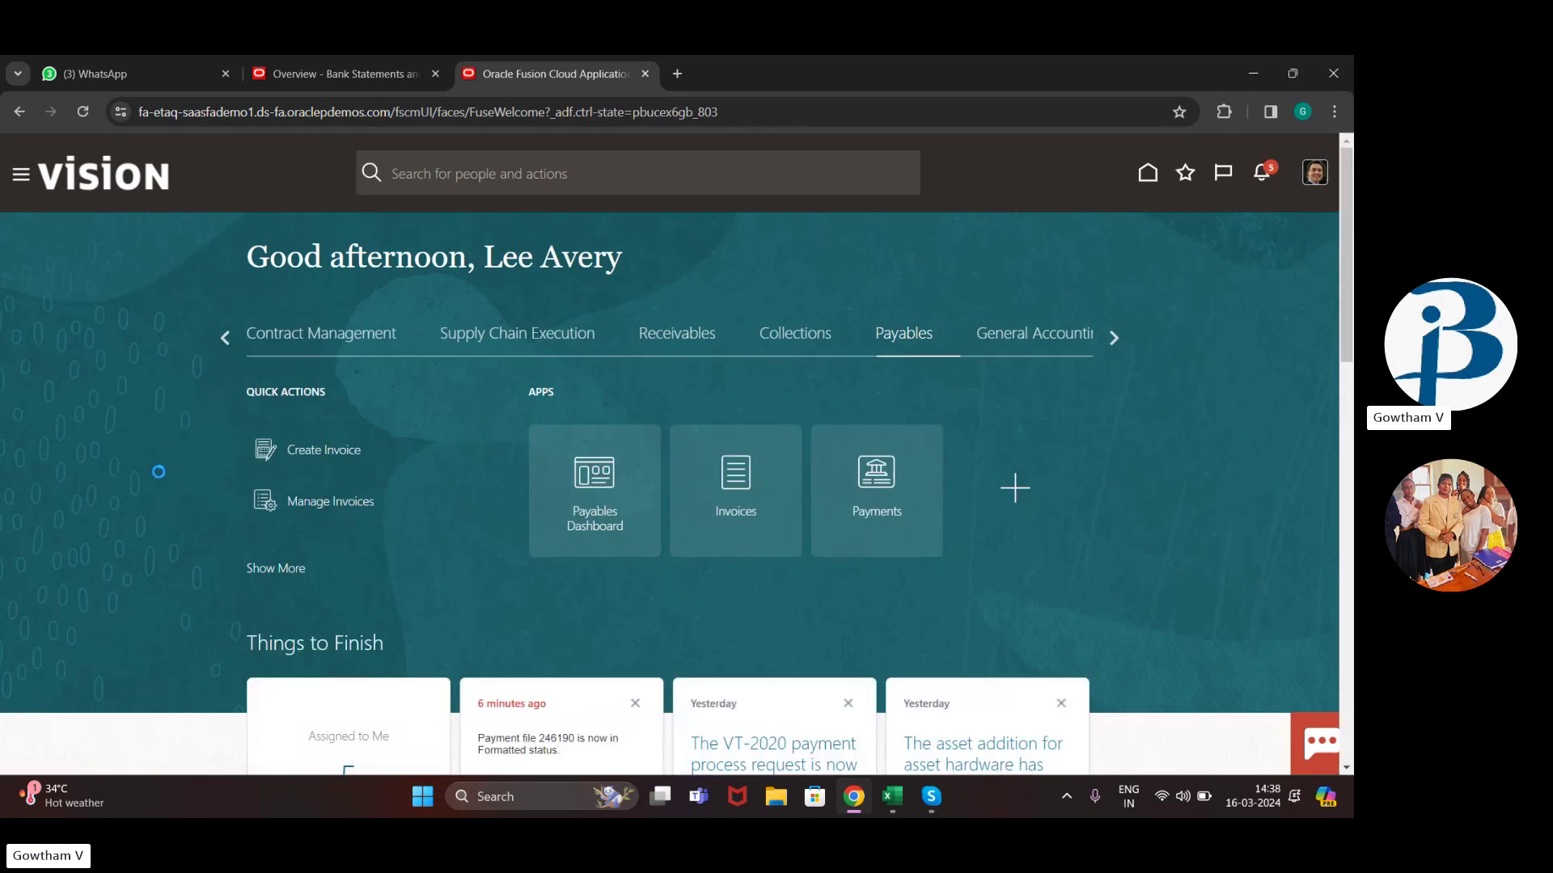
scroll(160, 485, down, 4)
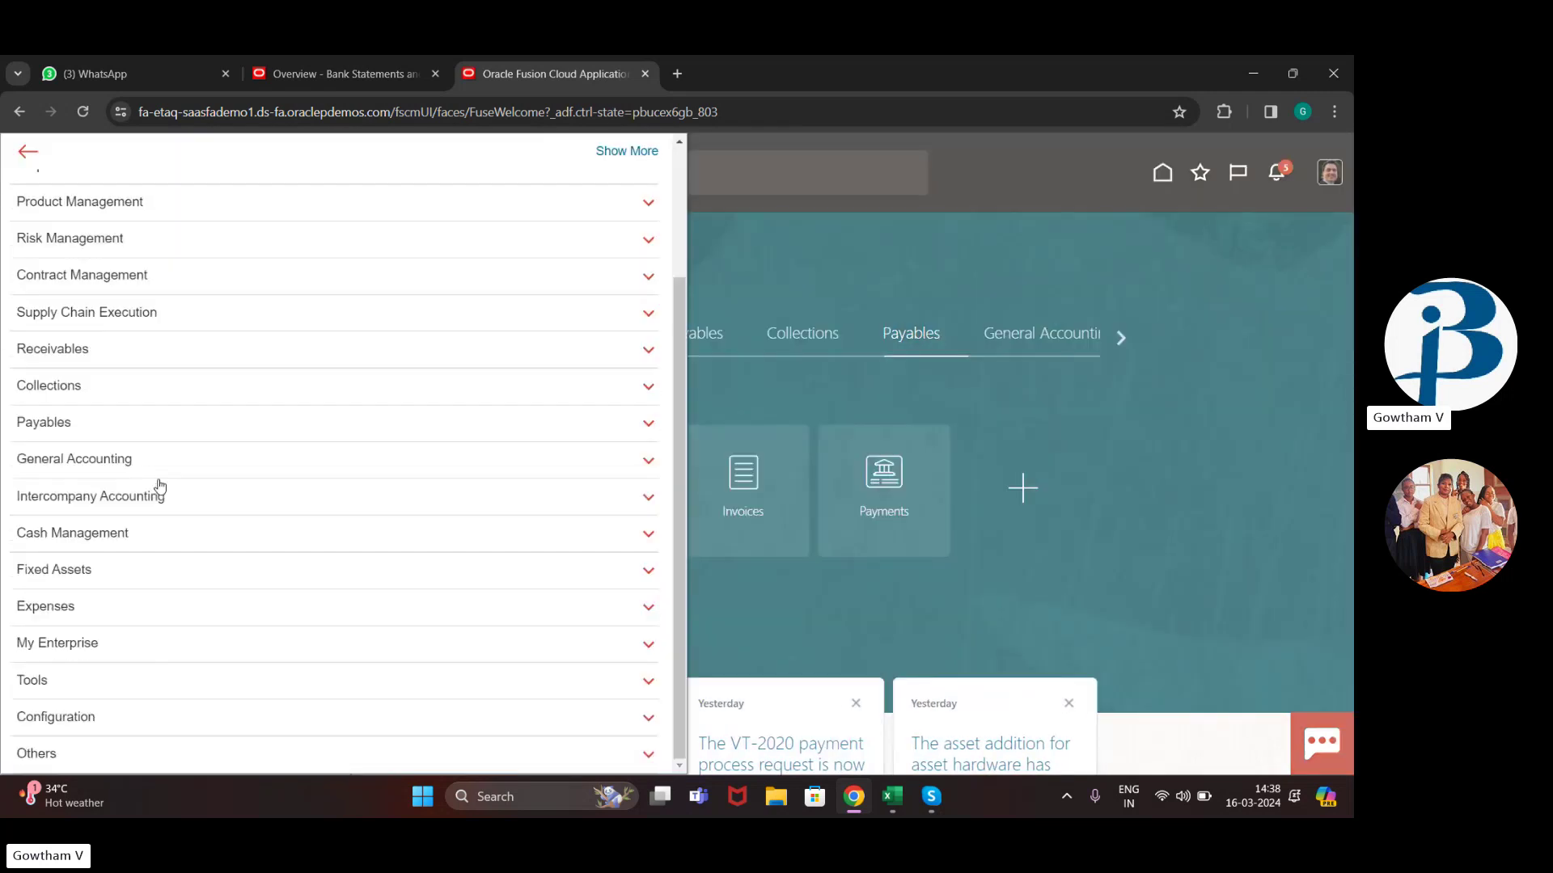
click(164, 673)
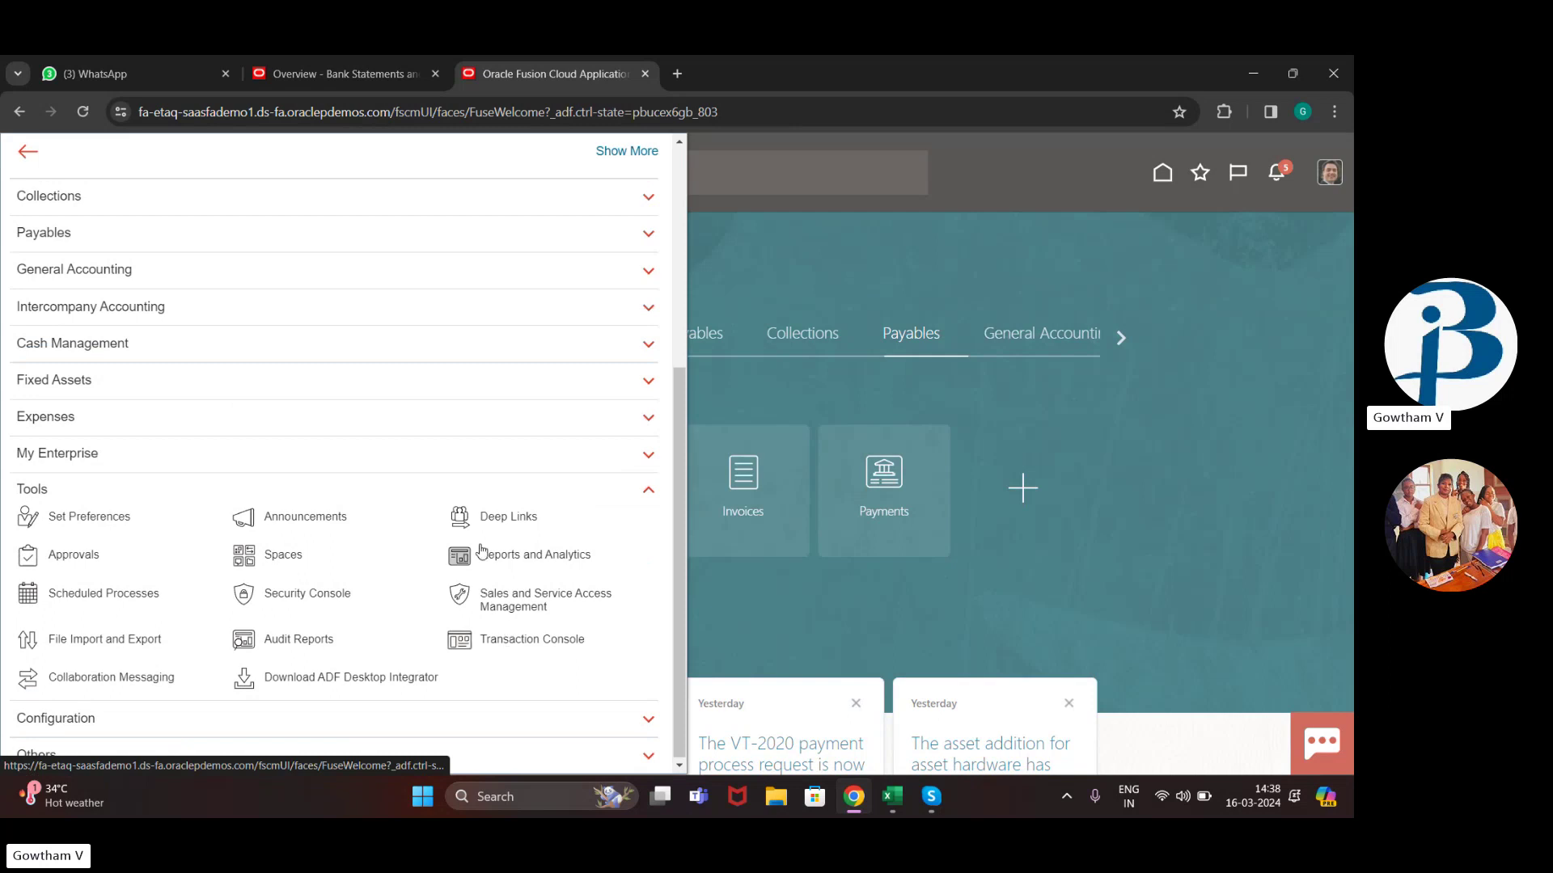
click(40, 594)
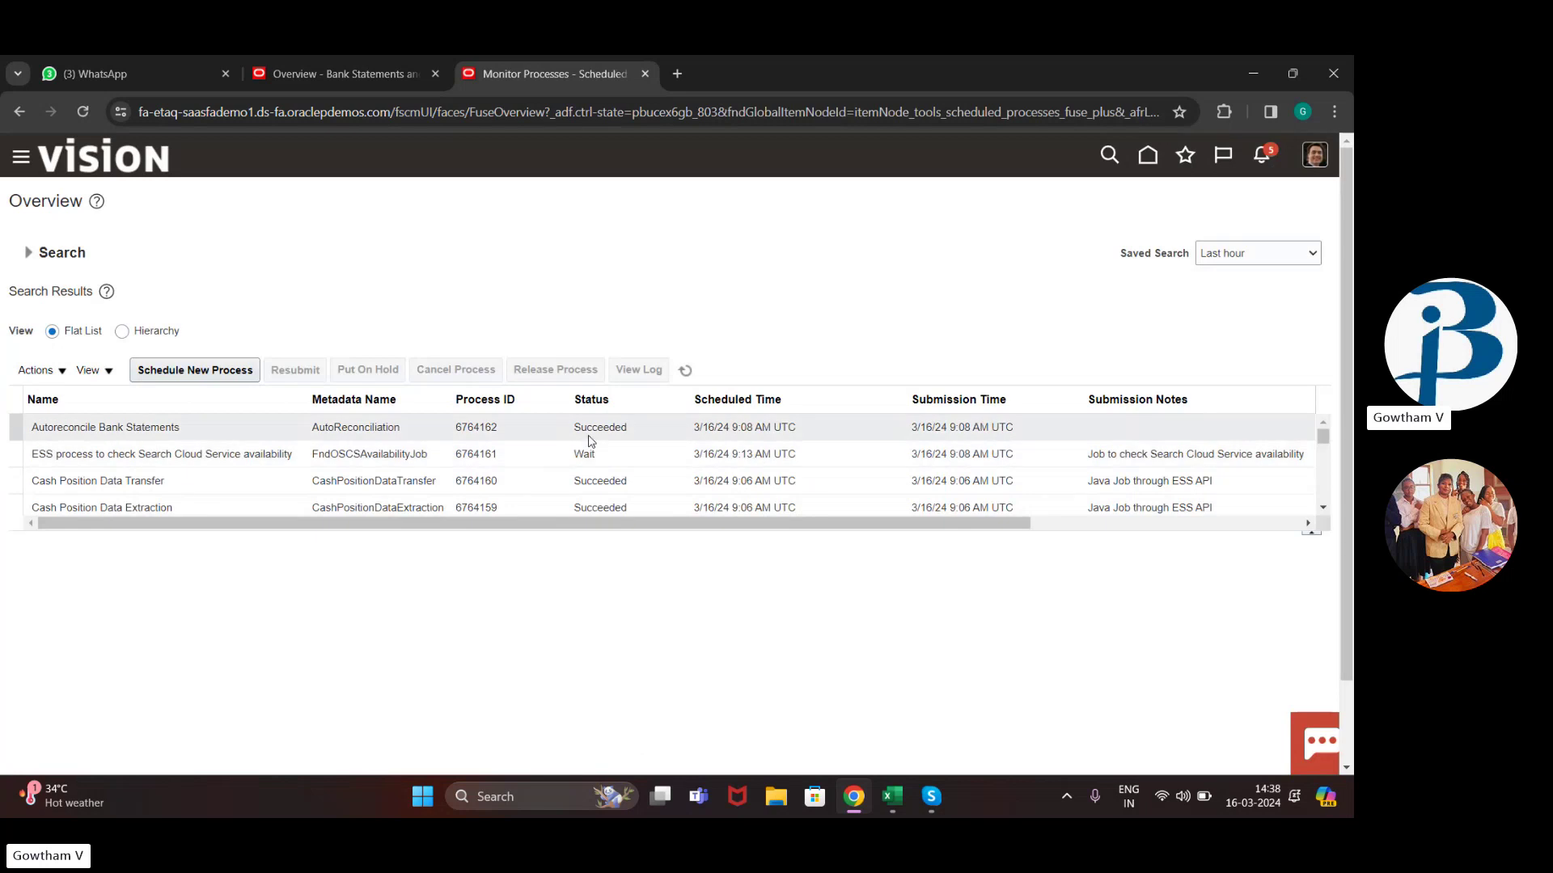
click(340, 74)
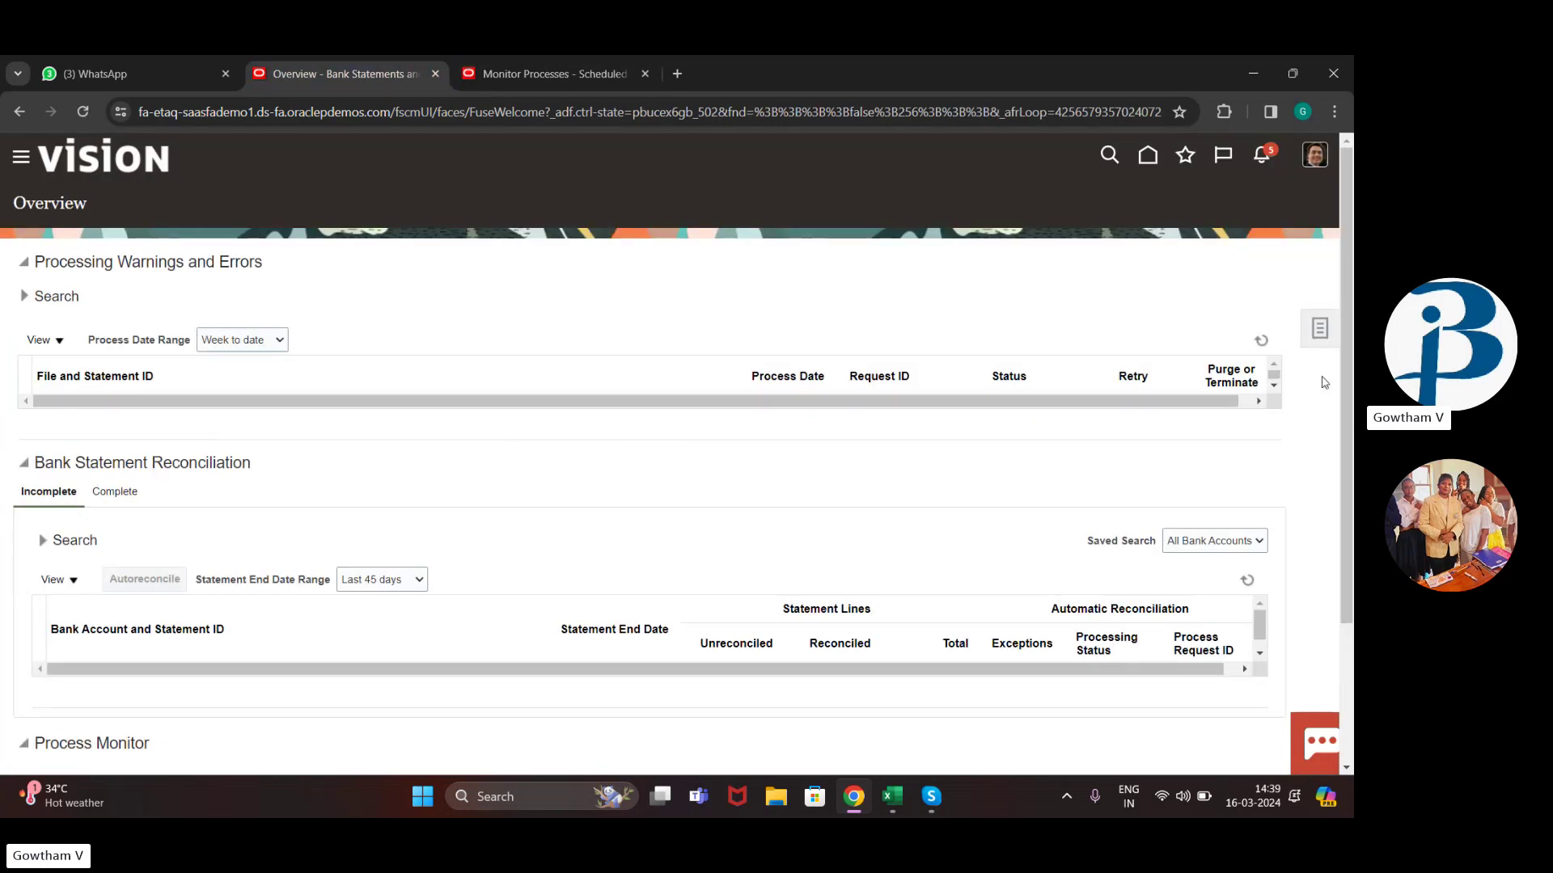
click(1320, 328)
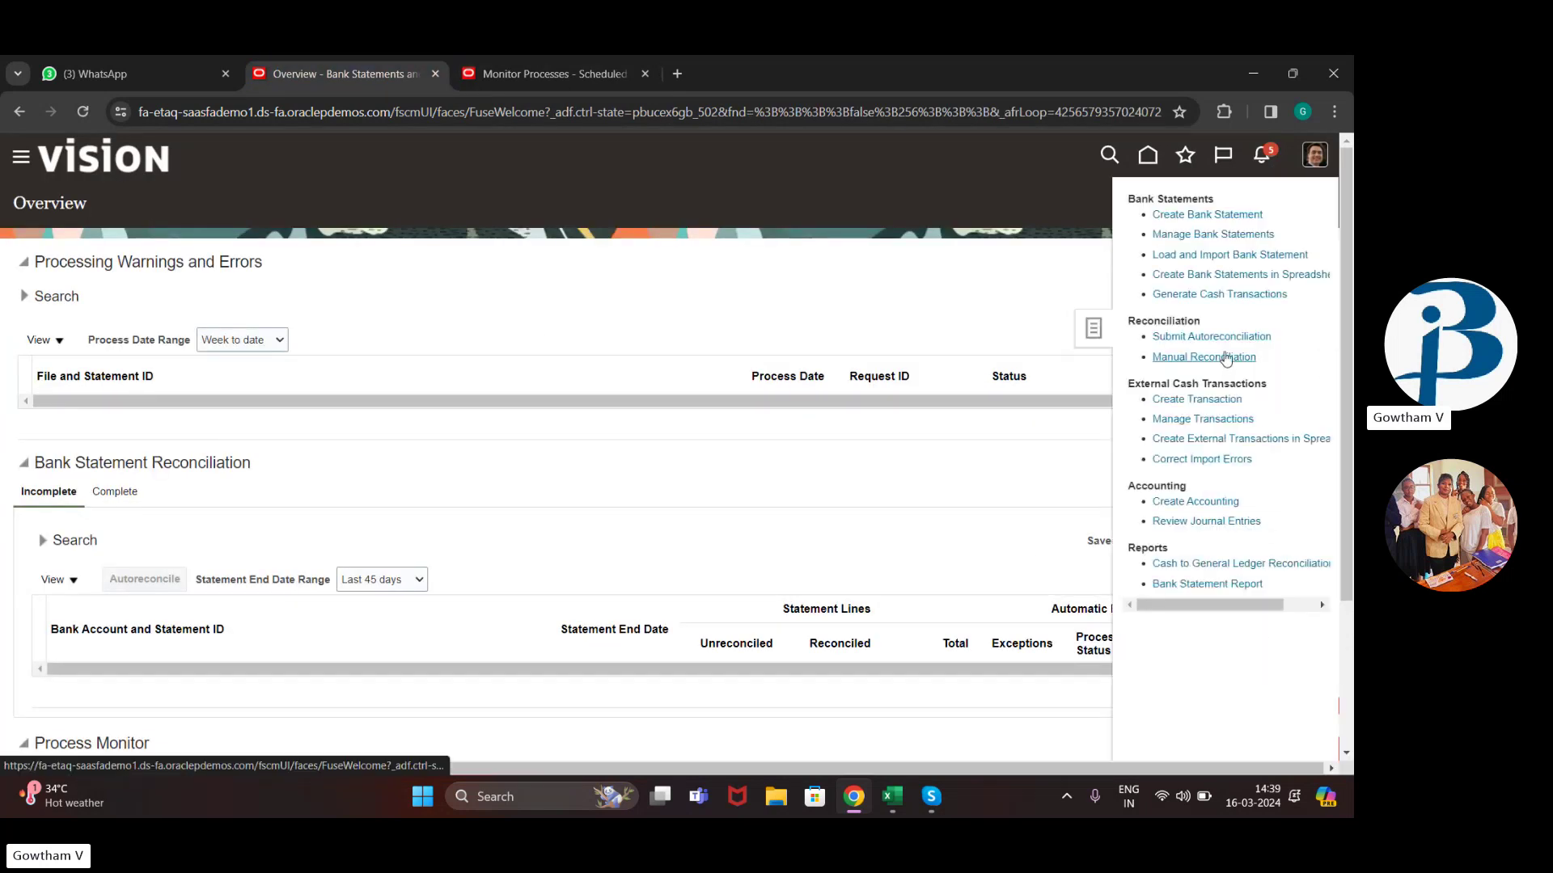
click(1180, 357)
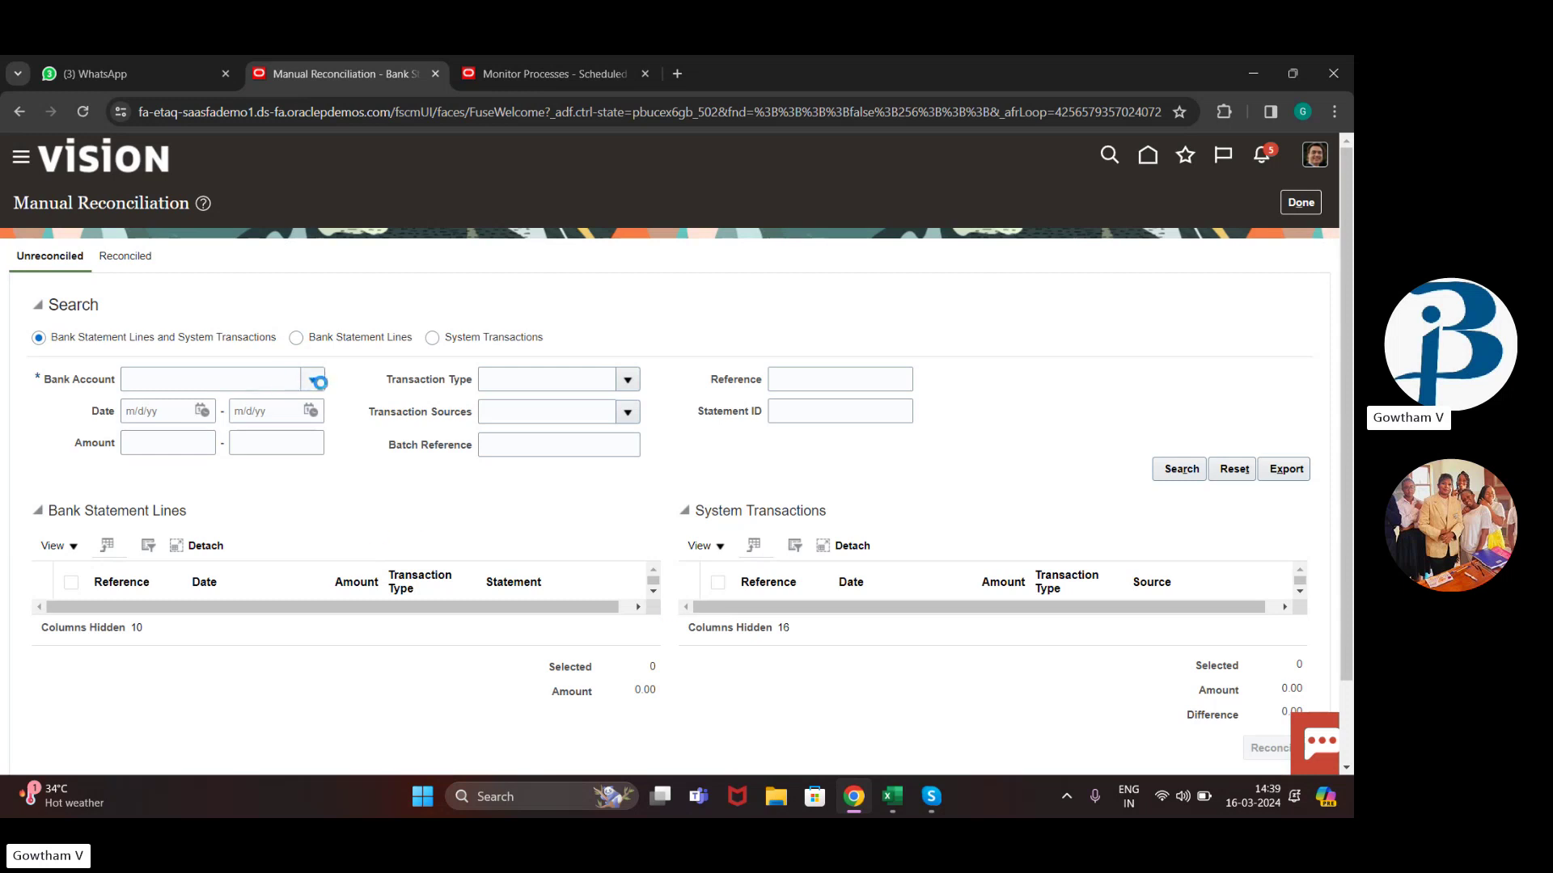
click(127, 257)
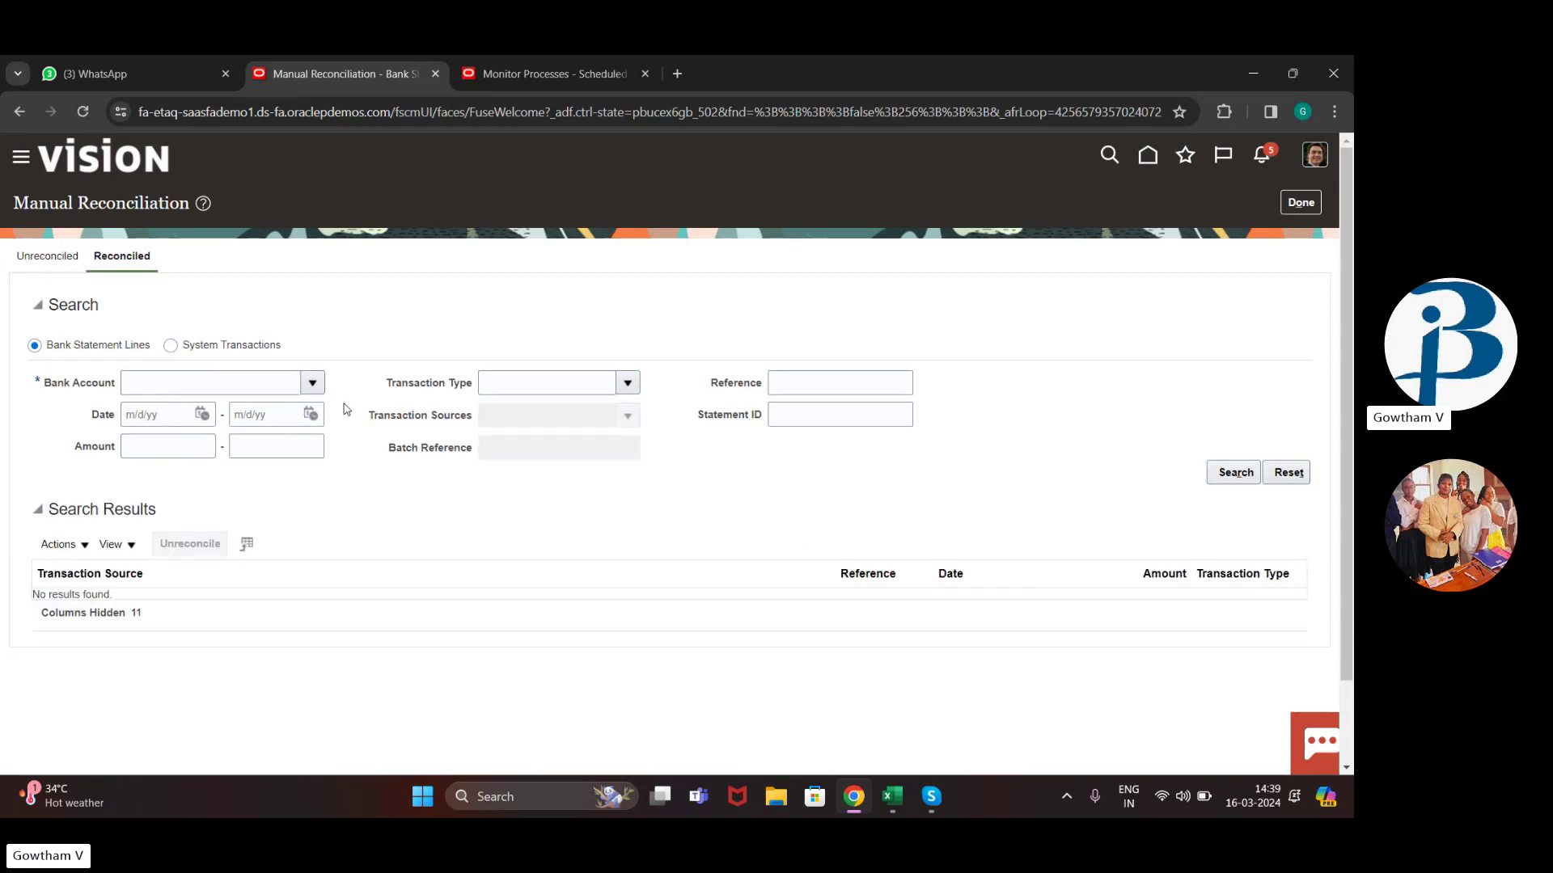
click(312, 383)
key(Escape)
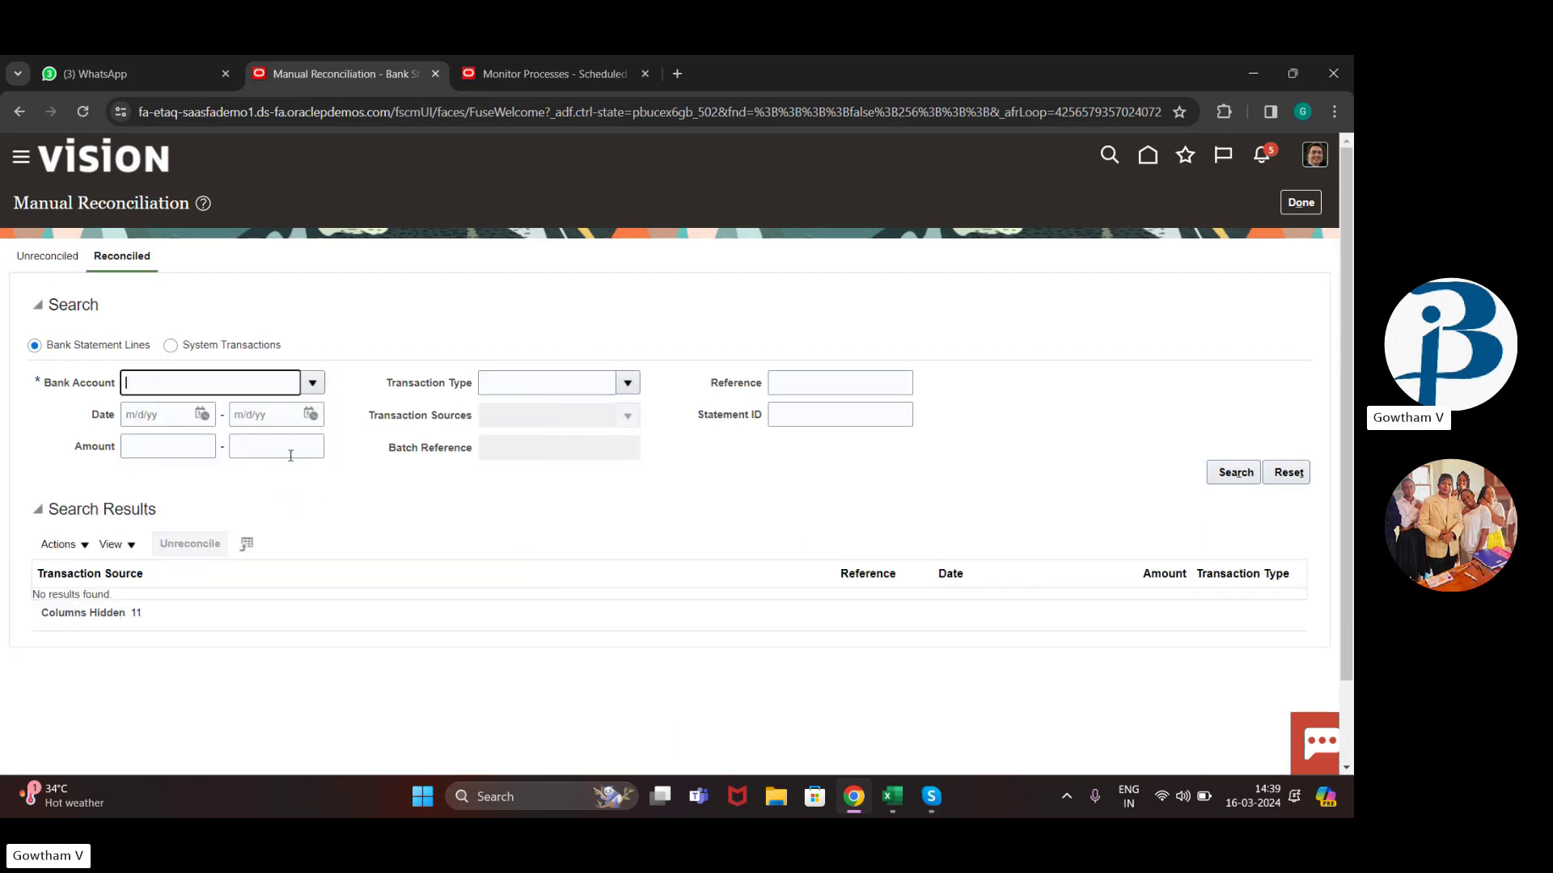
click(202, 414)
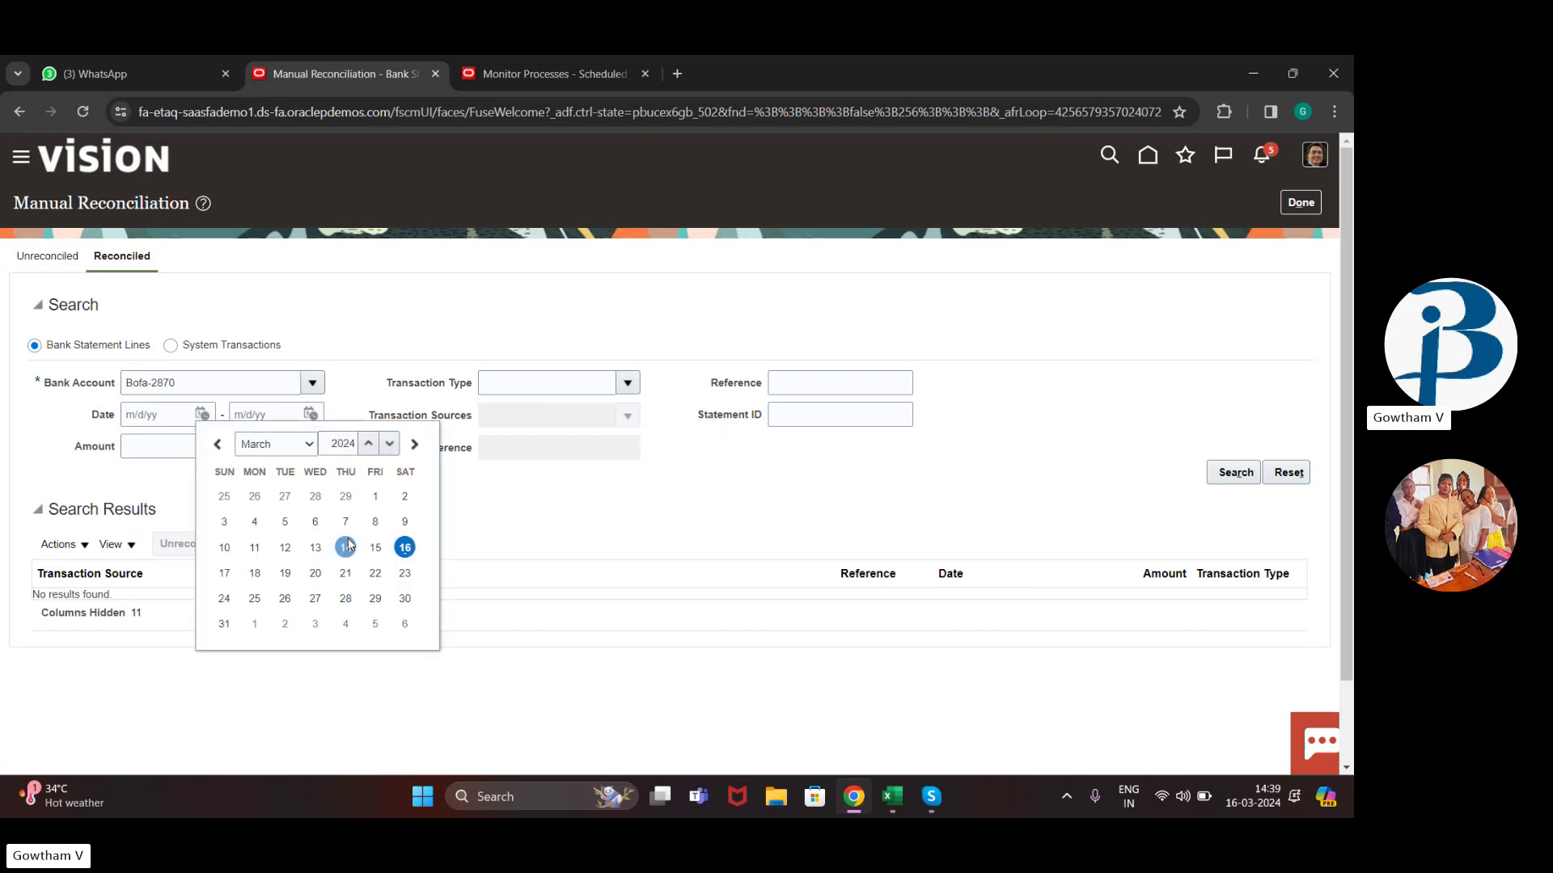
click(407, 542)
click(1234, 473)
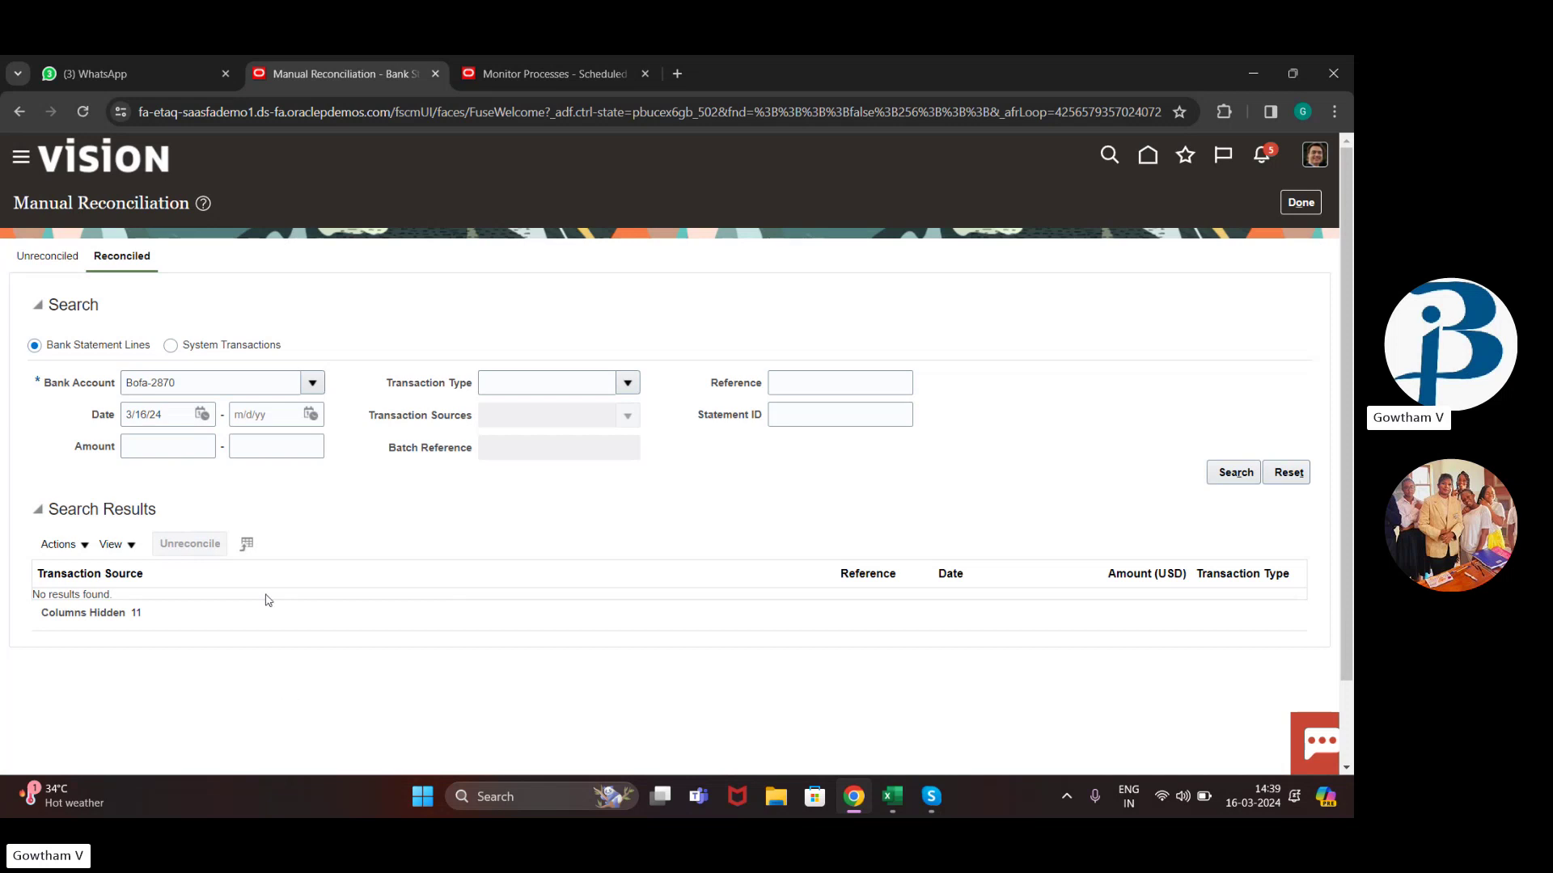
click(312, 416)
click(513, 543)
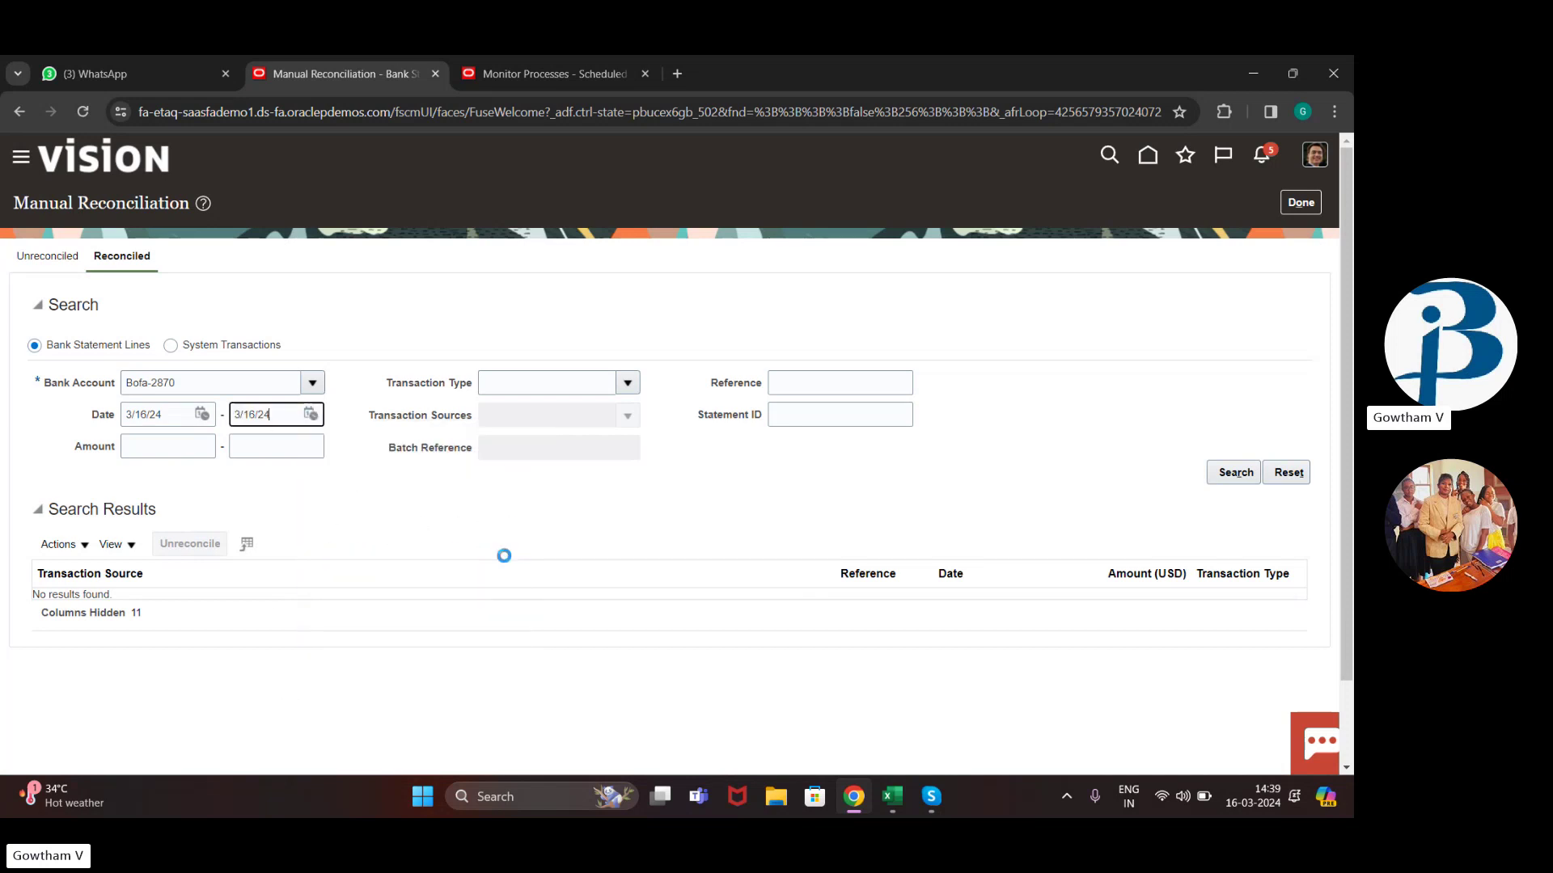
click(1235, 476)
click(37, 255)
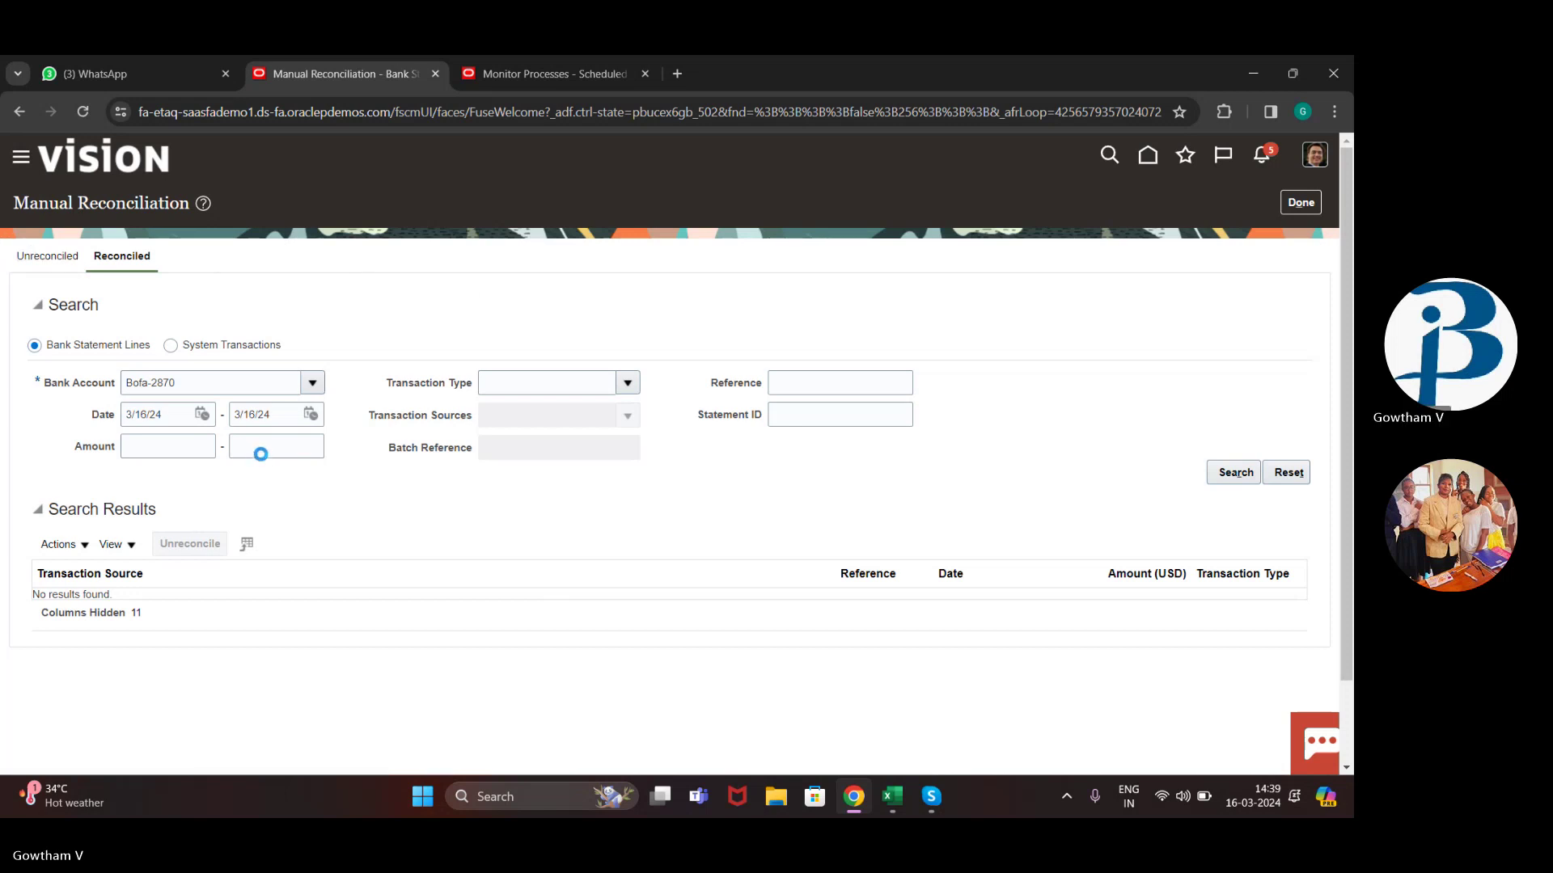
click(1185, 471)
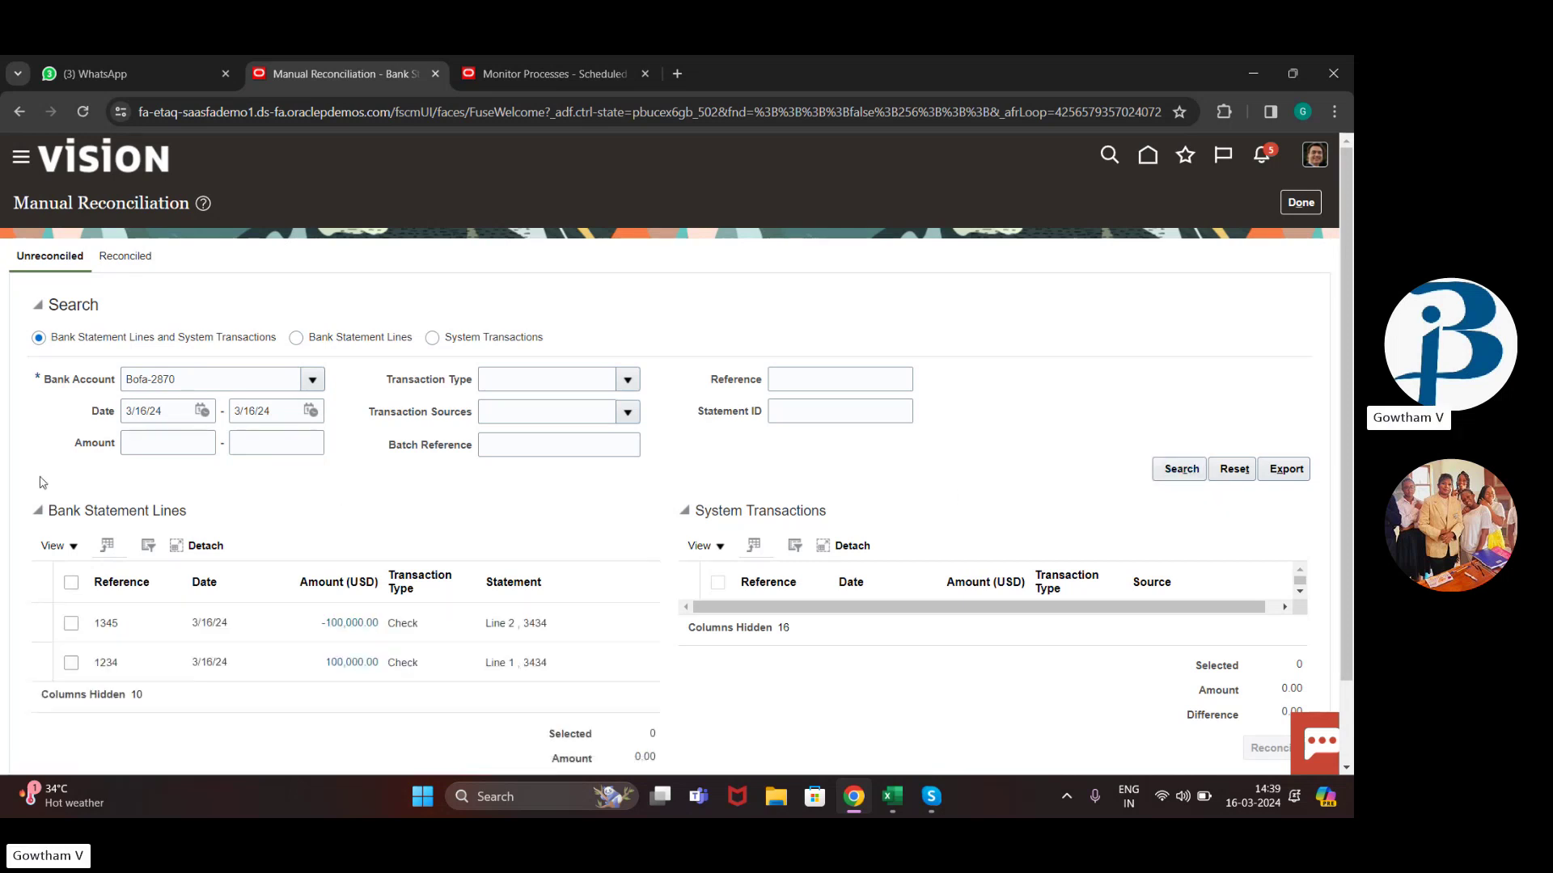
click(122, 256)
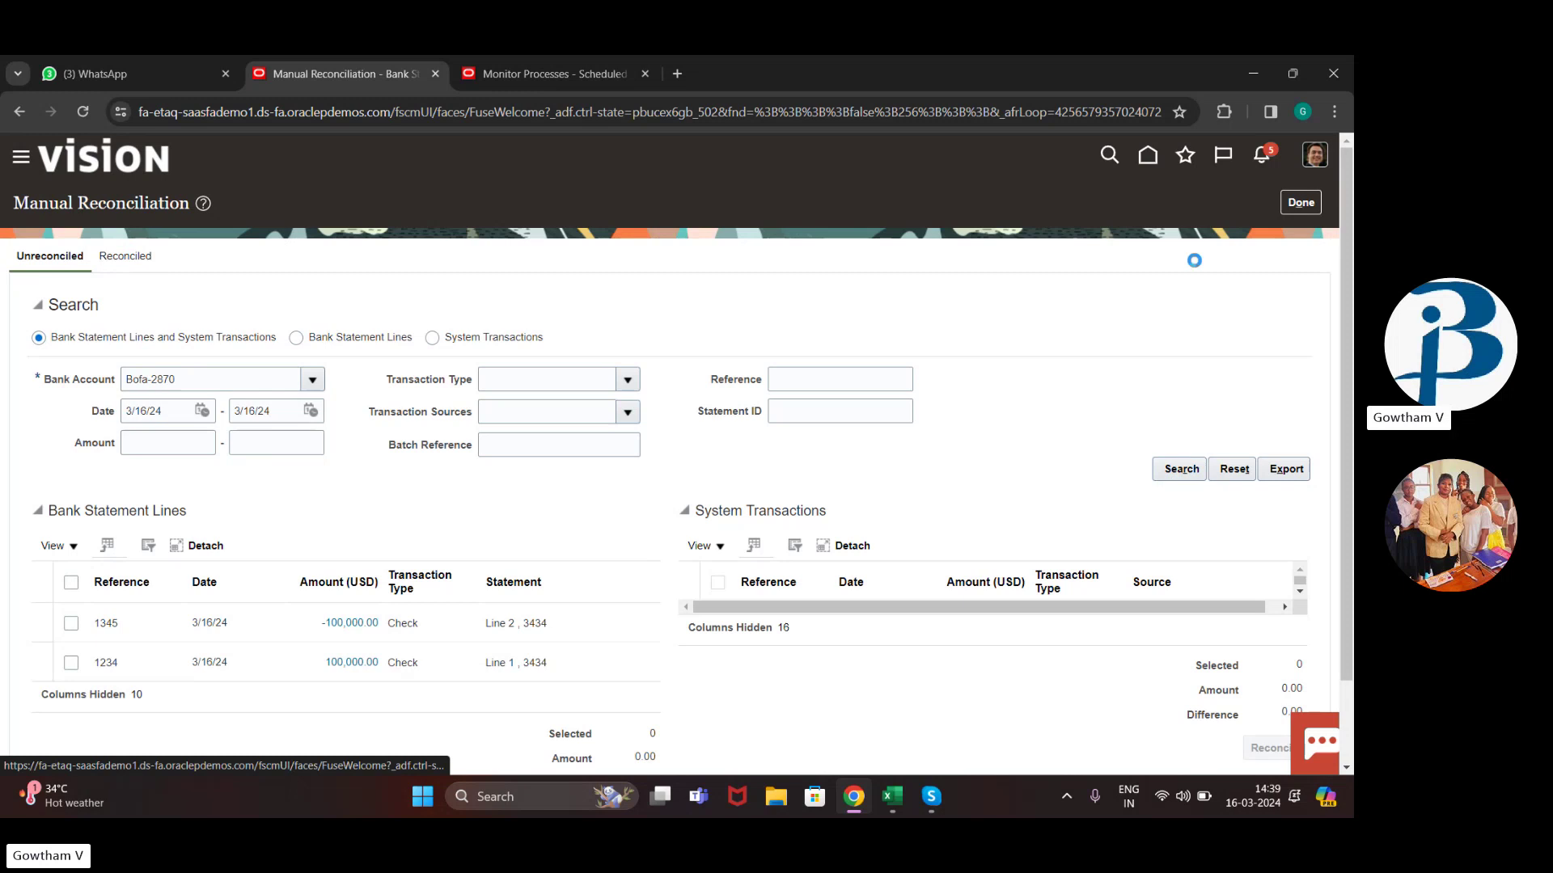
click(1301, 202)
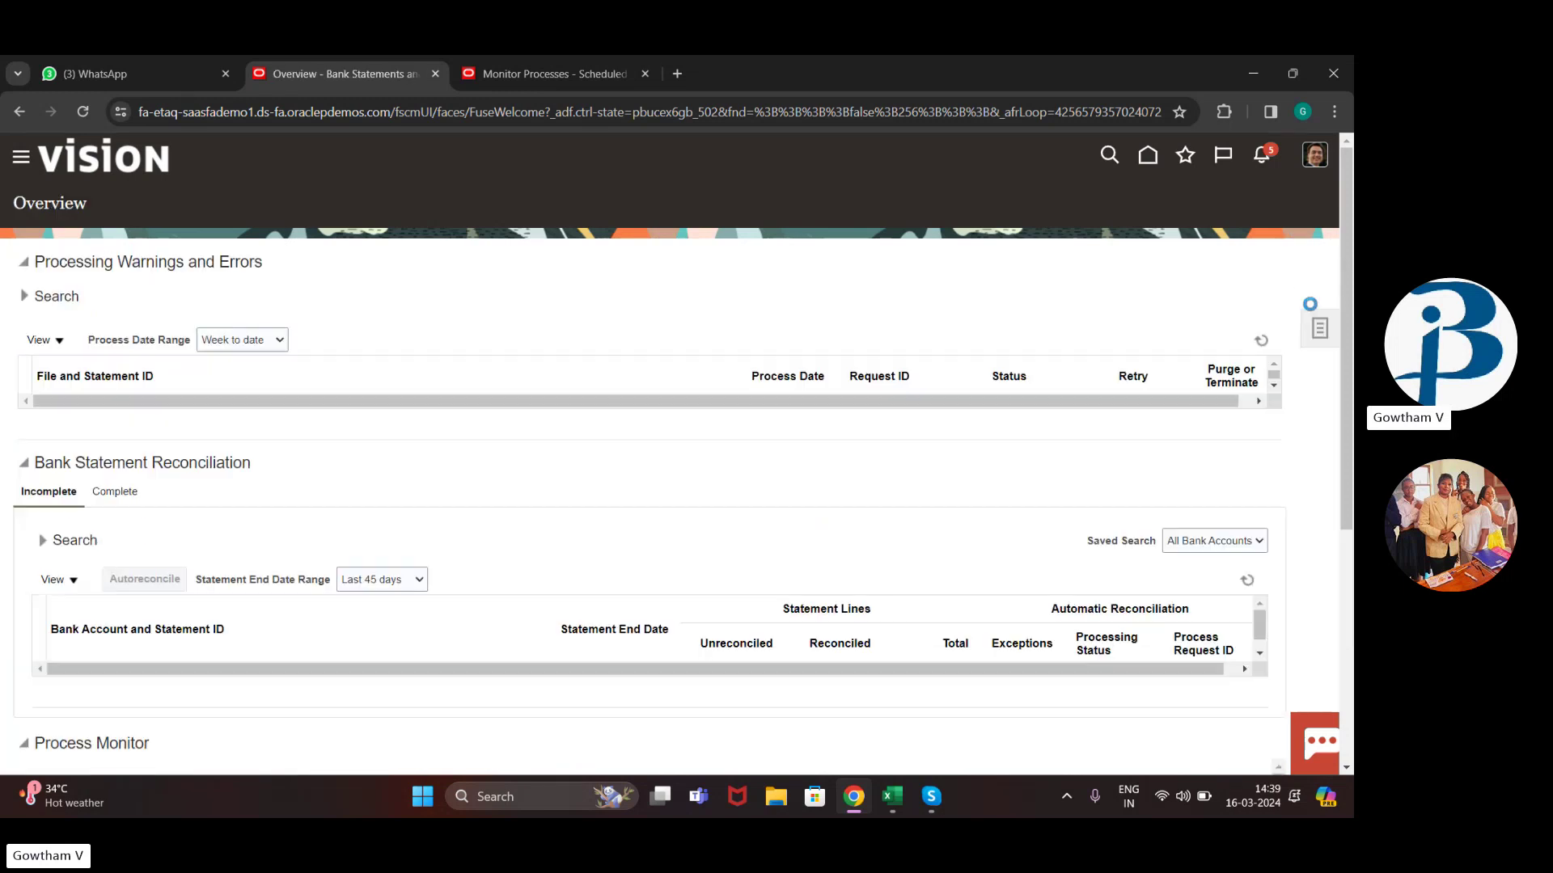
Open Submit Autoreconciliation and set both statement end dates to 3/16/24.
click(1316, 326)
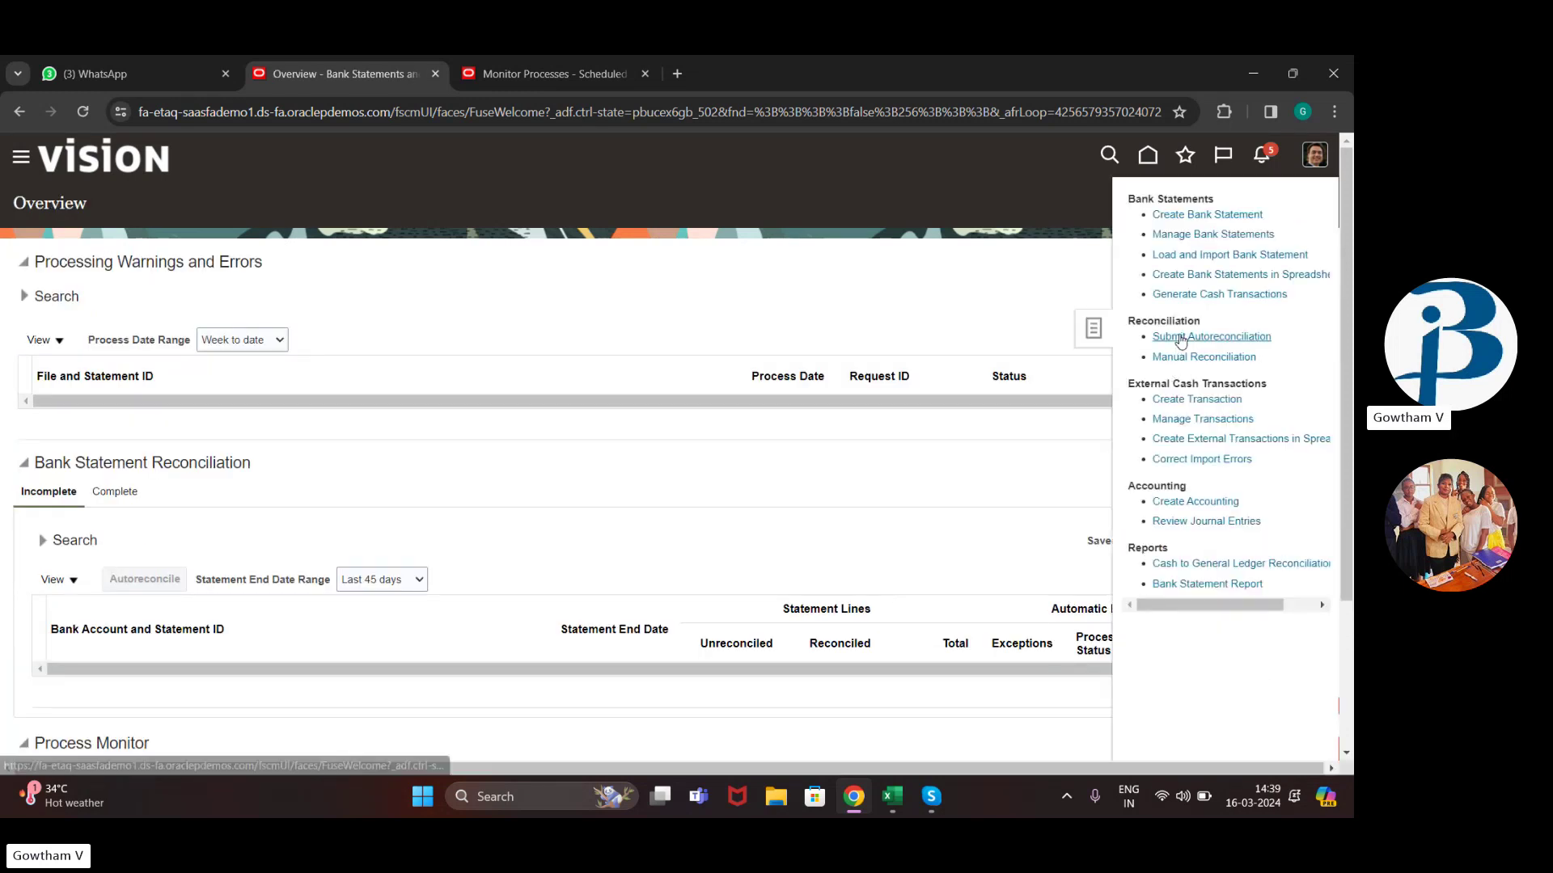
click(1192, 347)
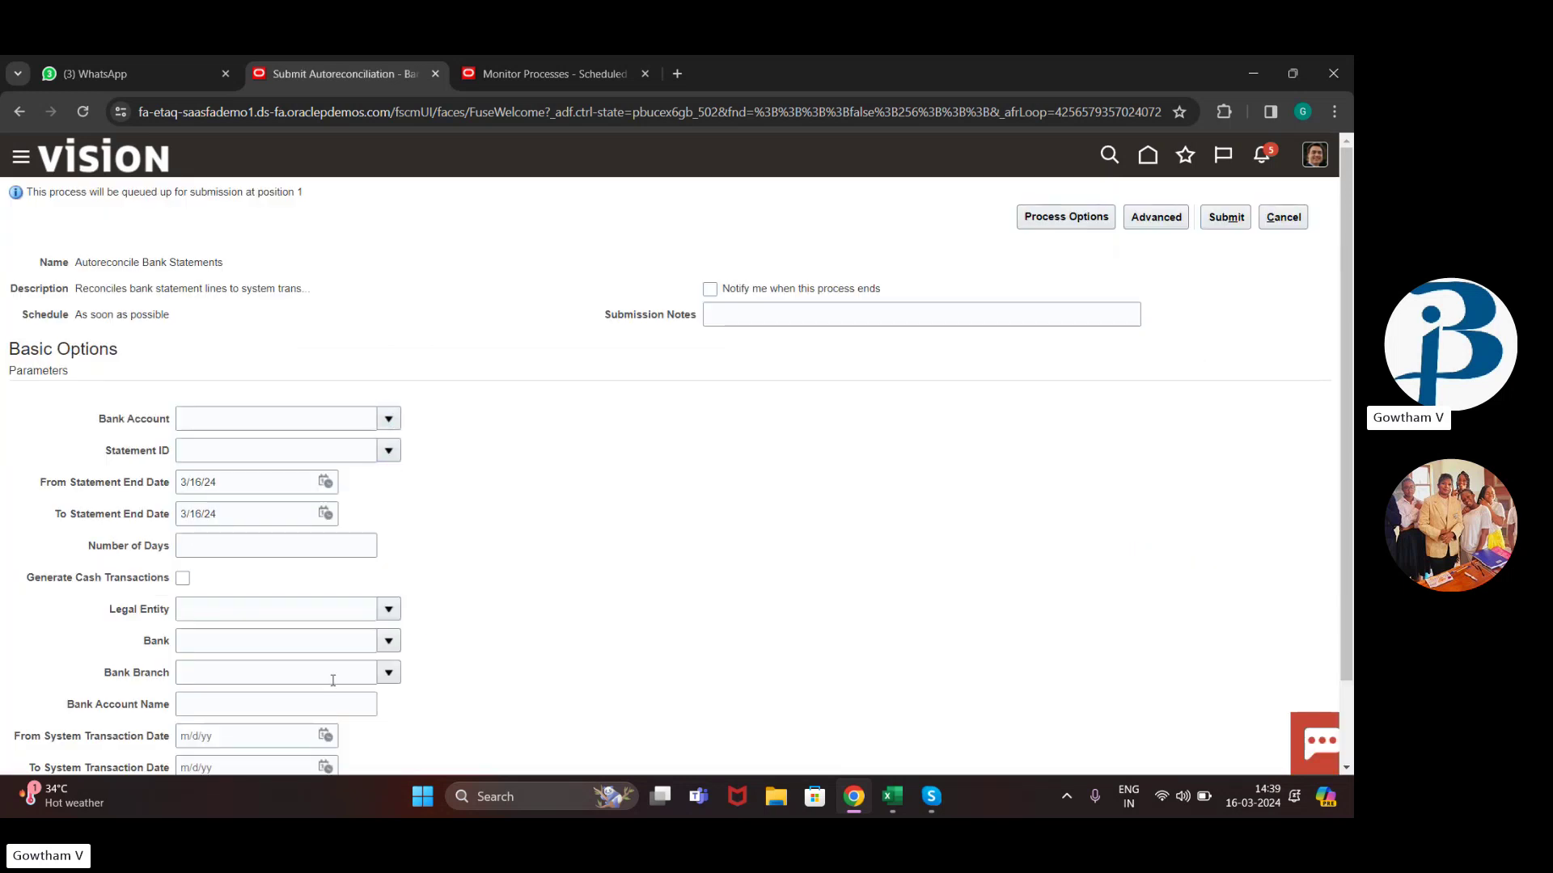
click(387, 416)
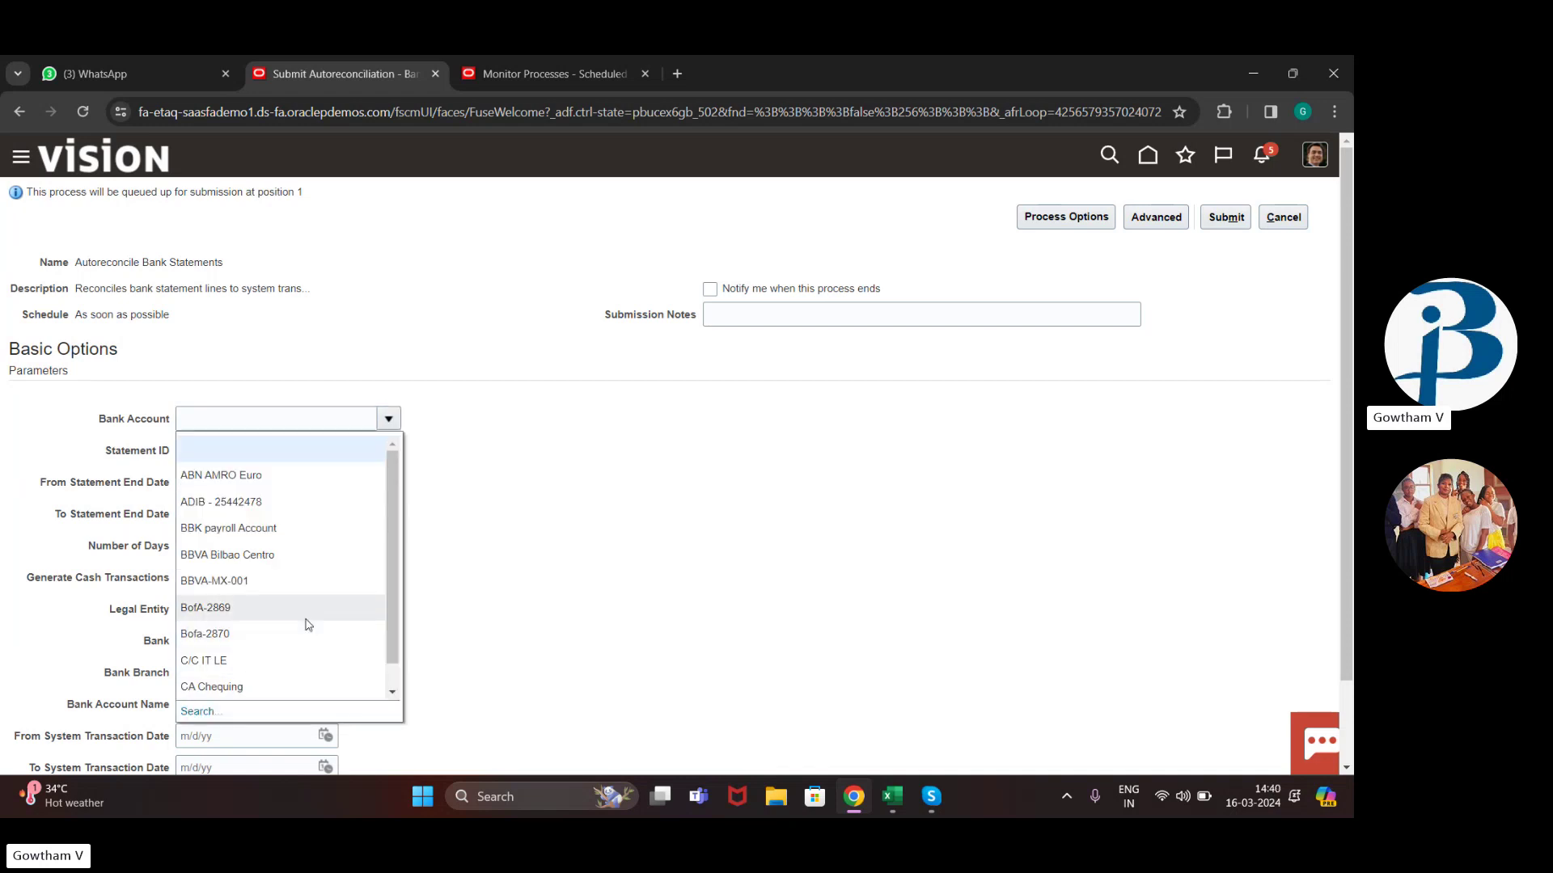
key(Escape)
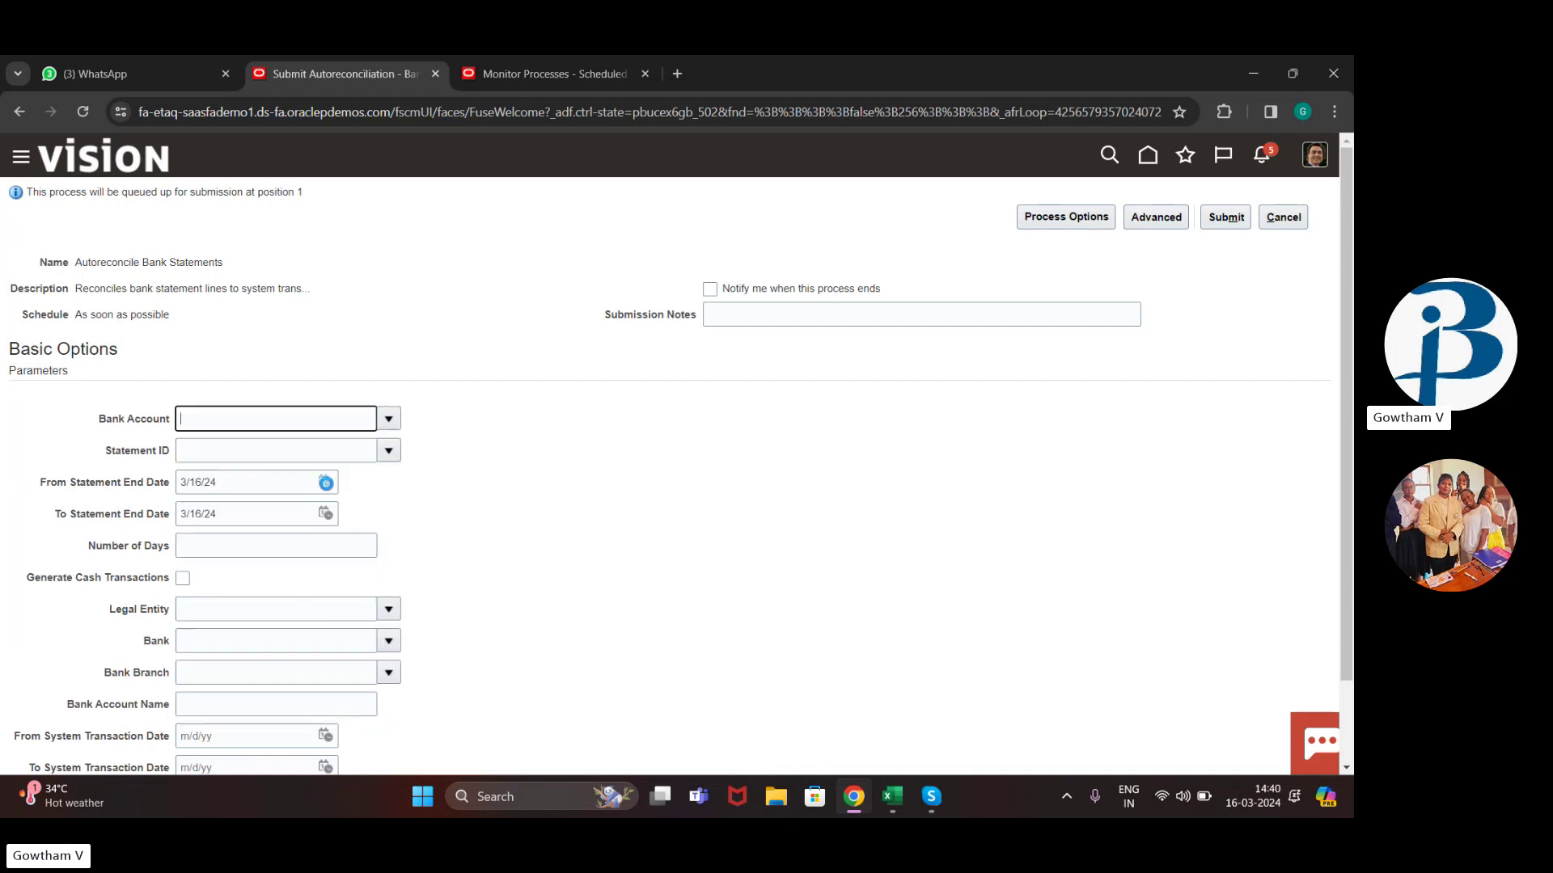
click(325, 483)
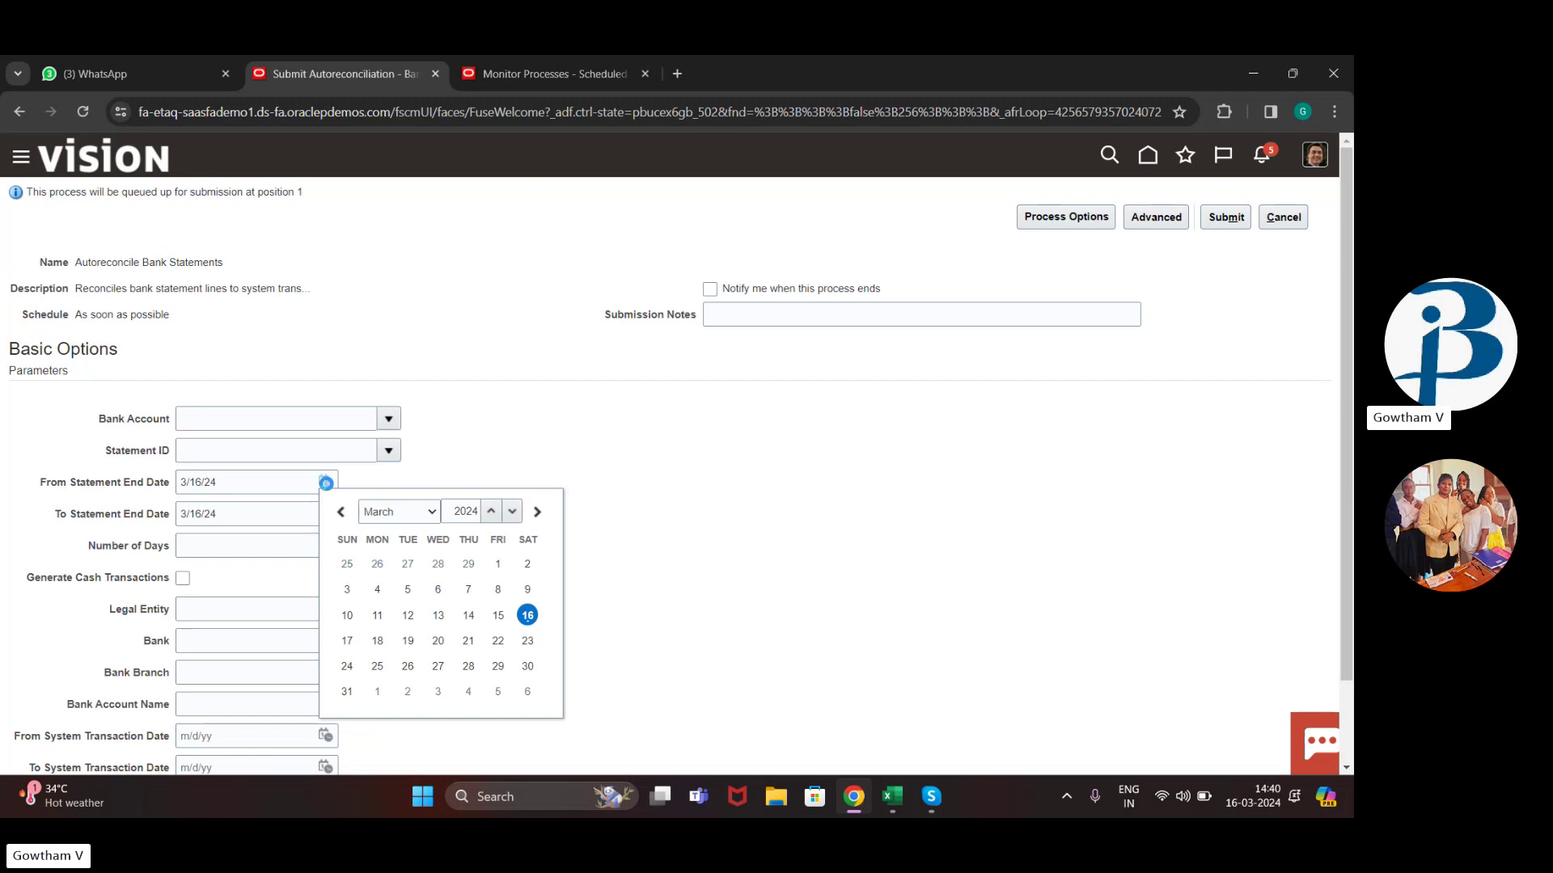
click(527, 616)
click(325, 515)
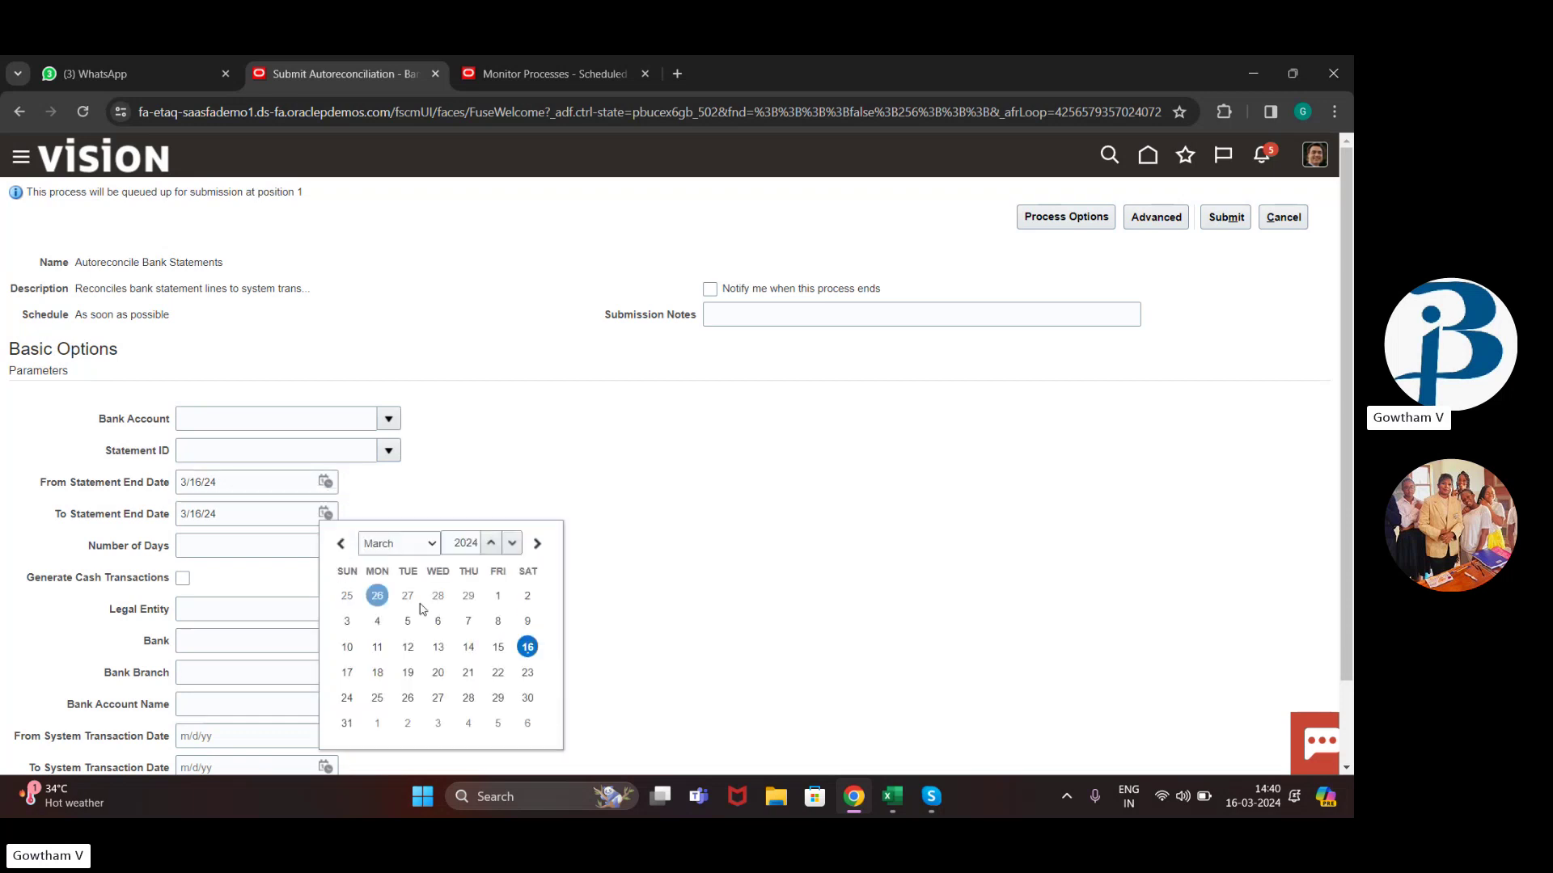
click(527, 647)
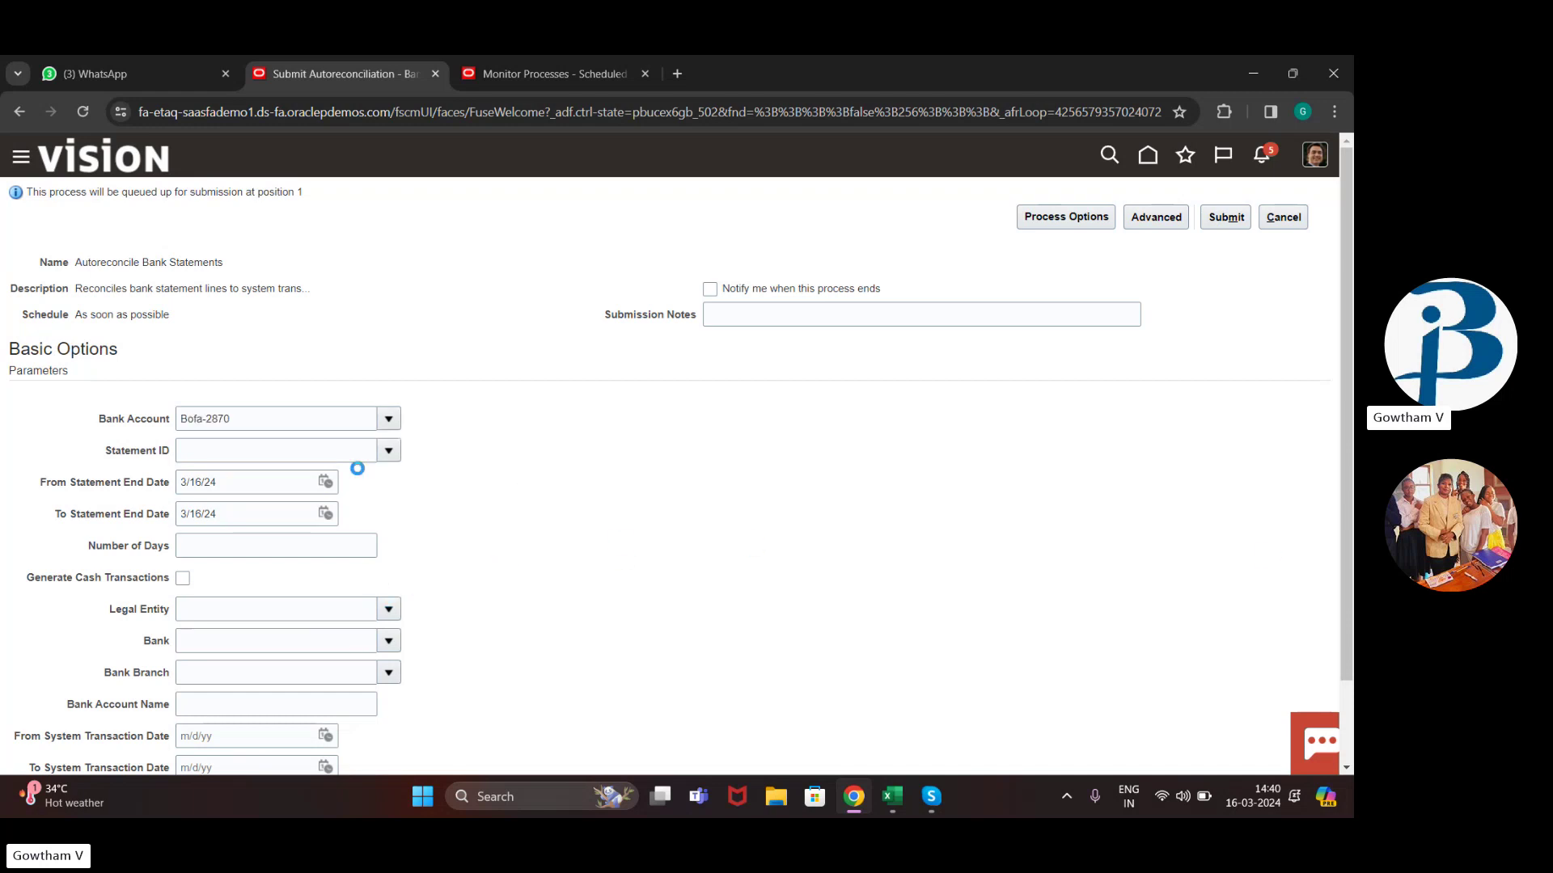
Keep bank account Bofa-2870, leave Legal Entity empty, and submit job 6764166.
click(336, 426)
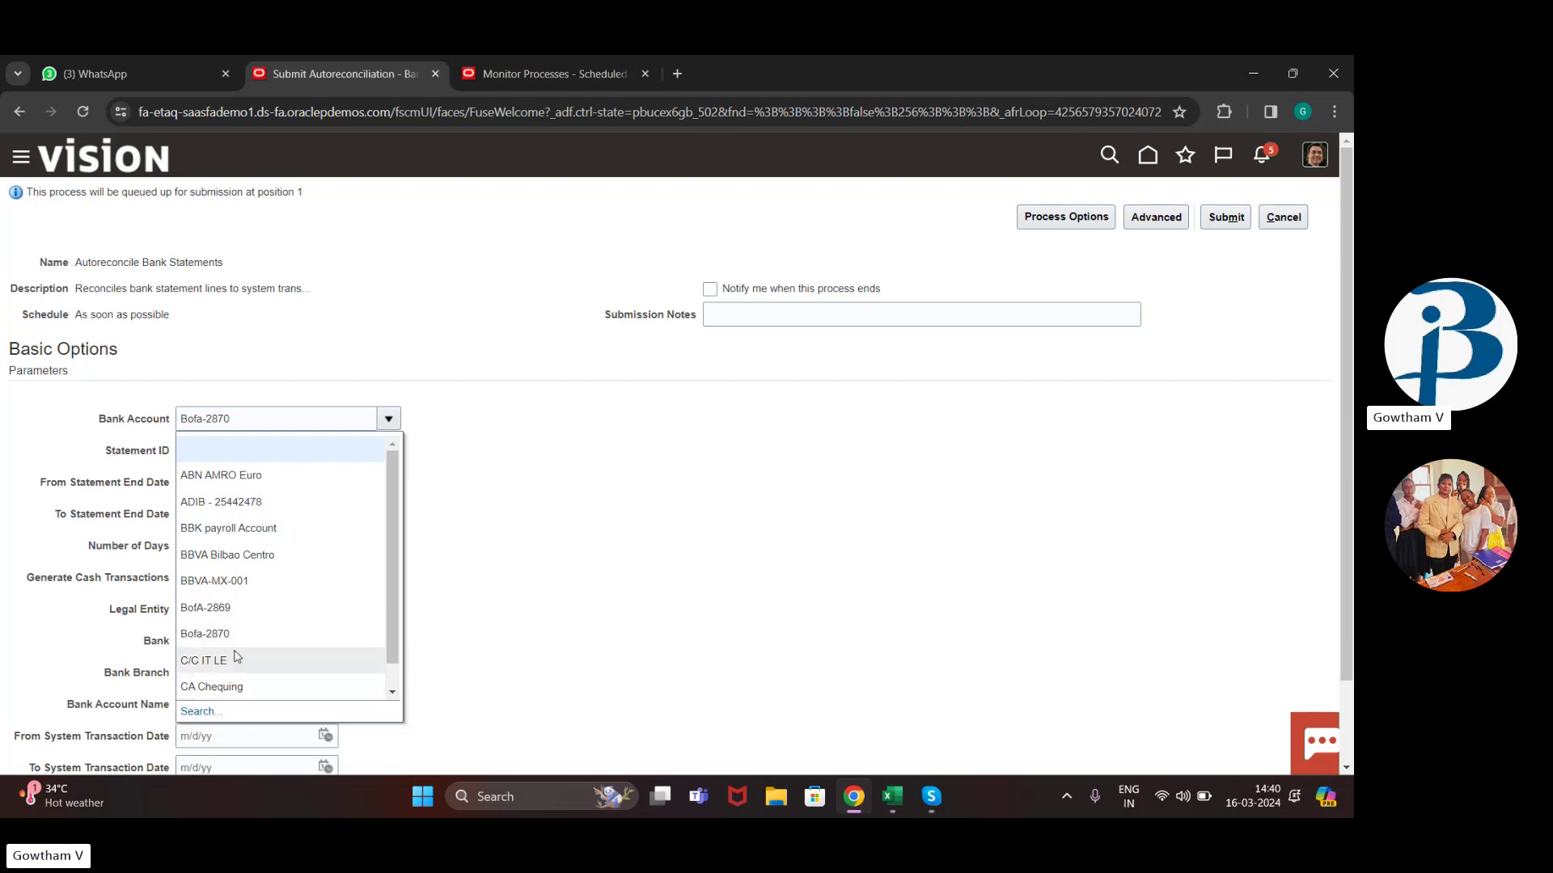
click(684, 522)
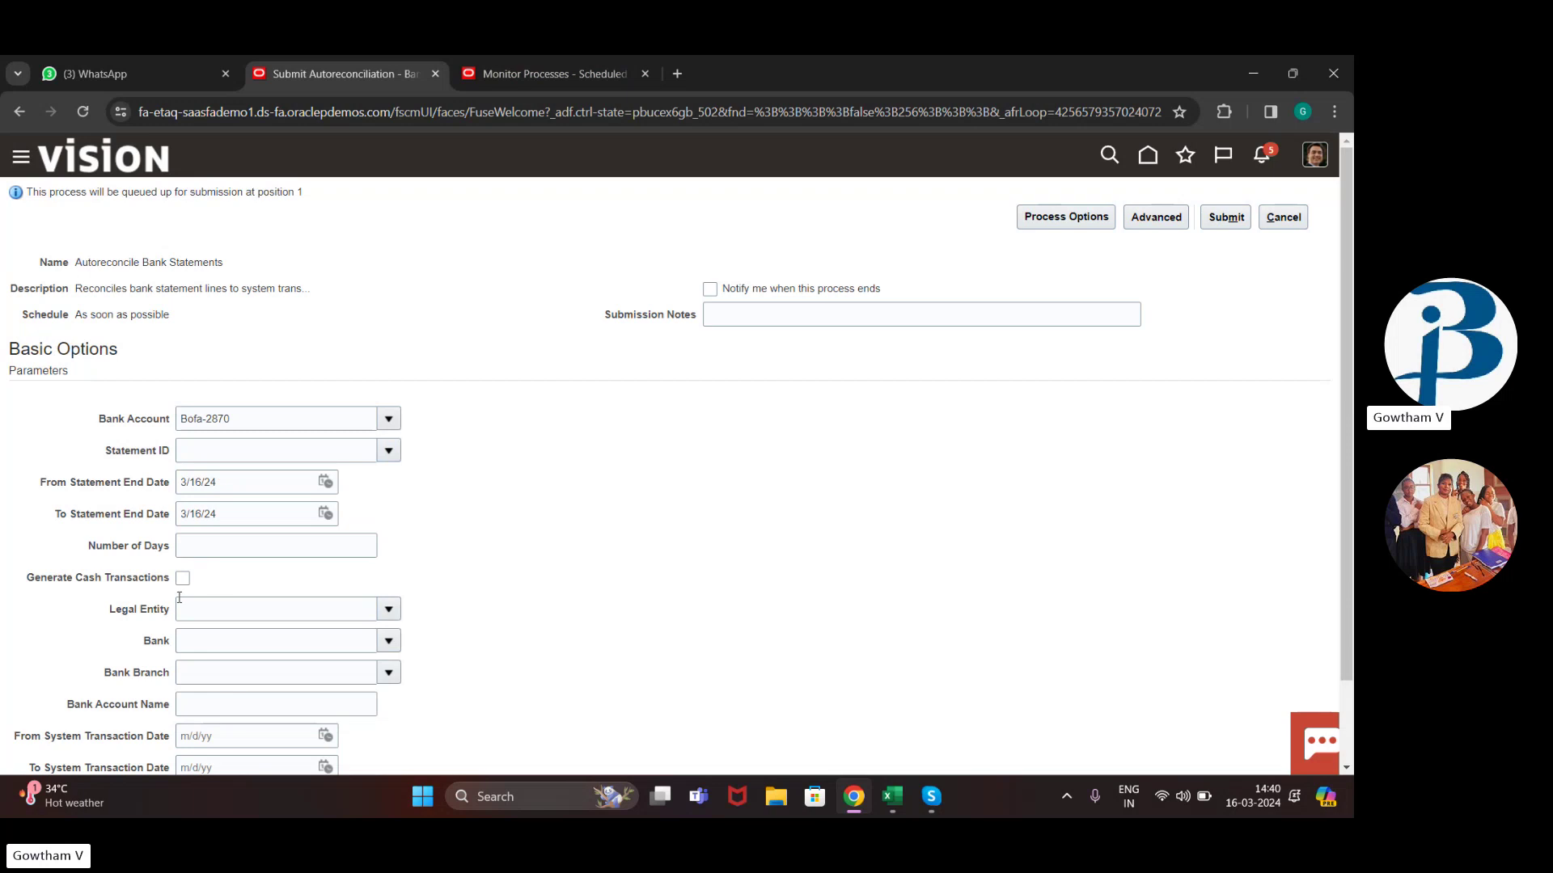
click(301, 616)
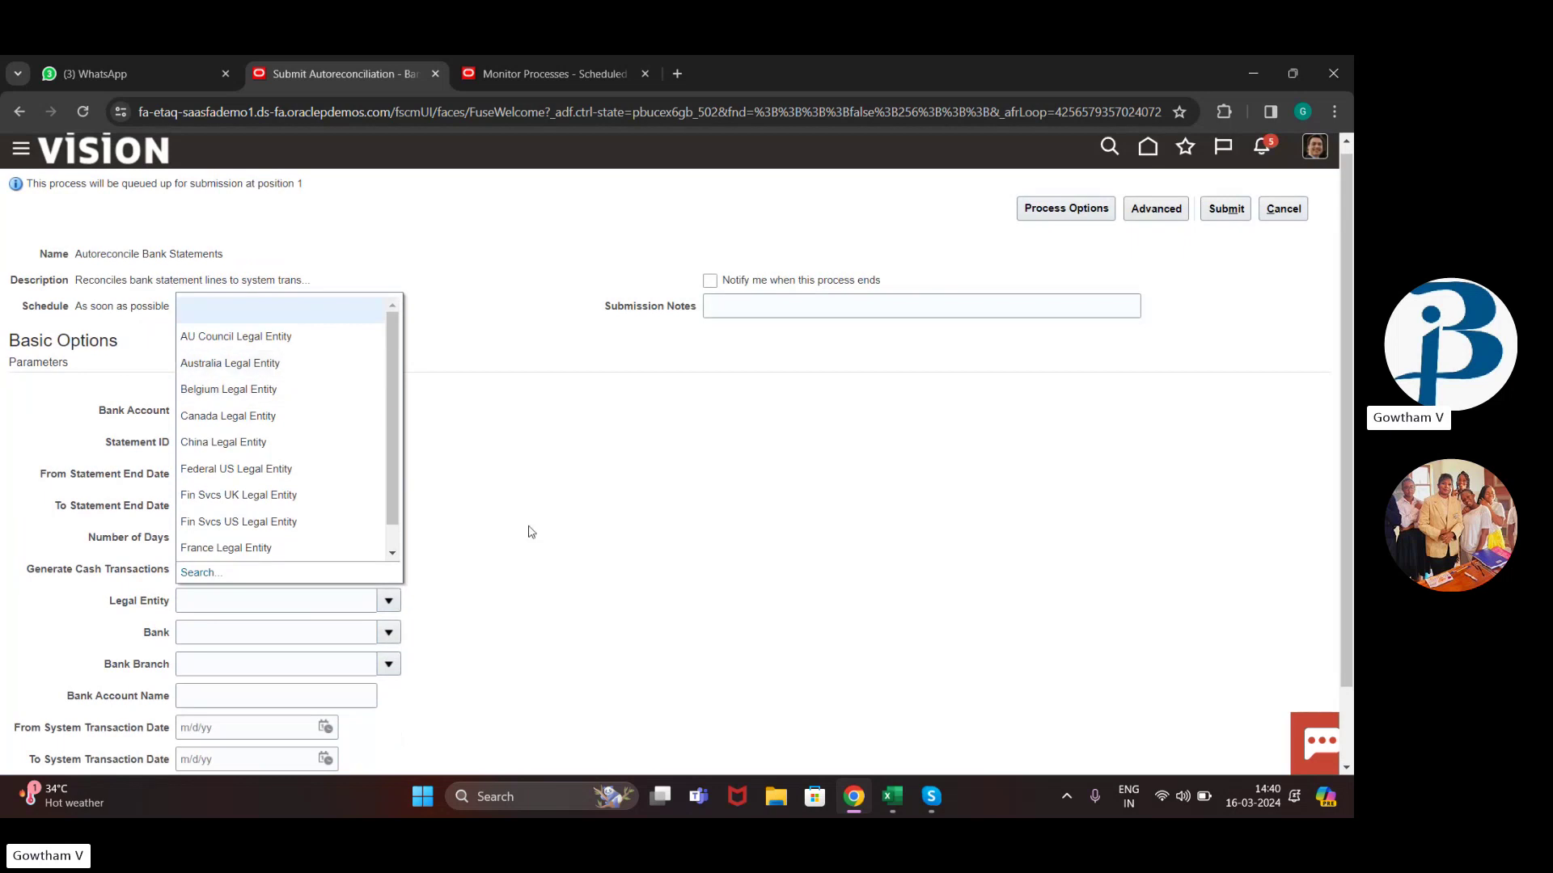
click(529, 529)
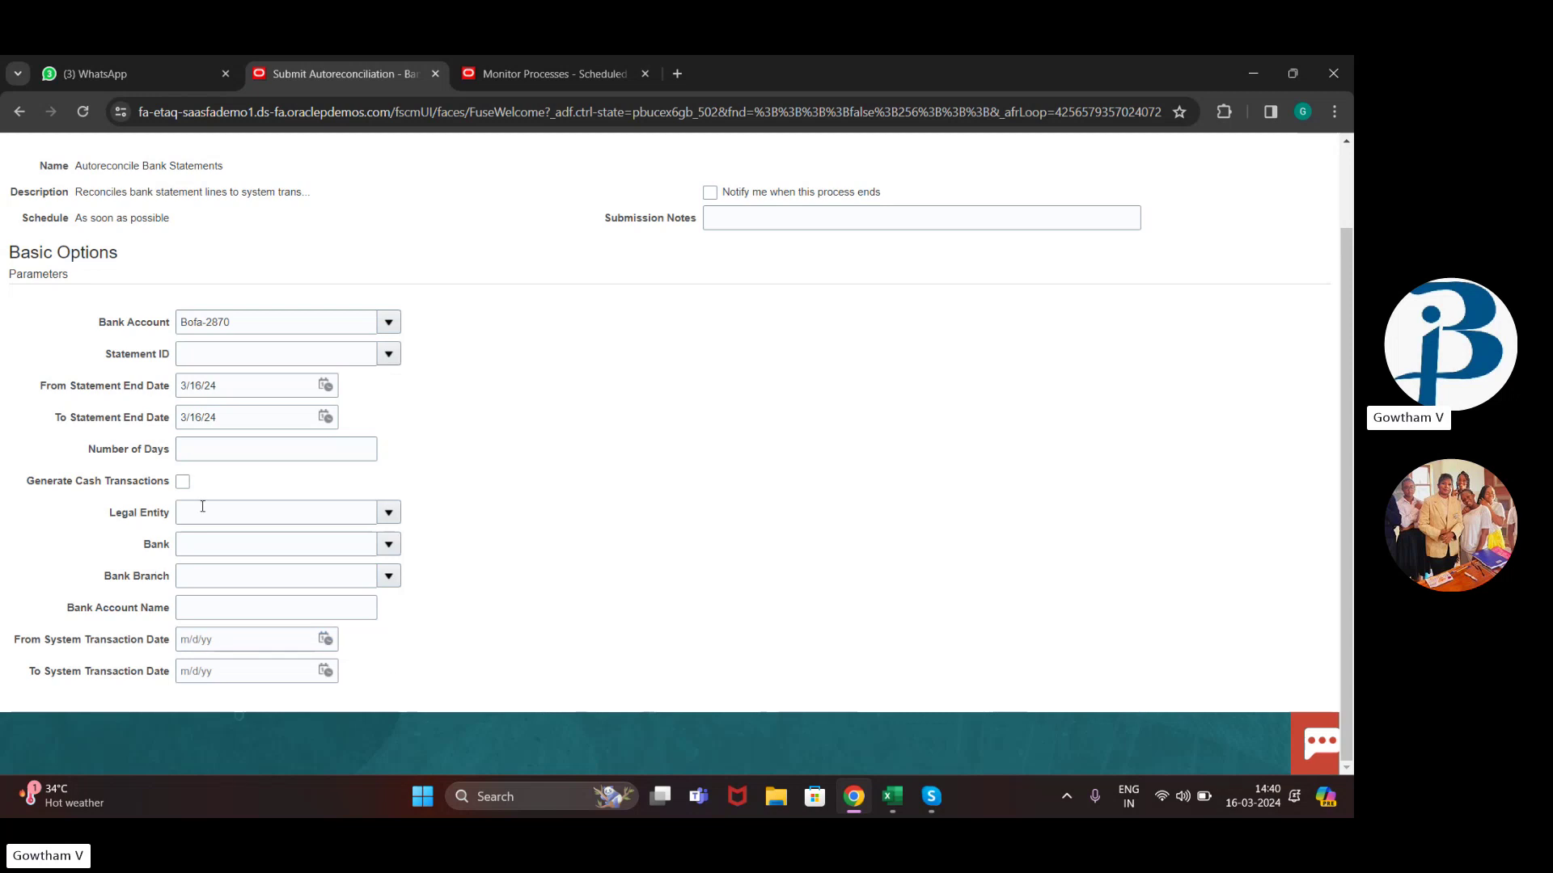
scroll(1322, 404, up, 2)
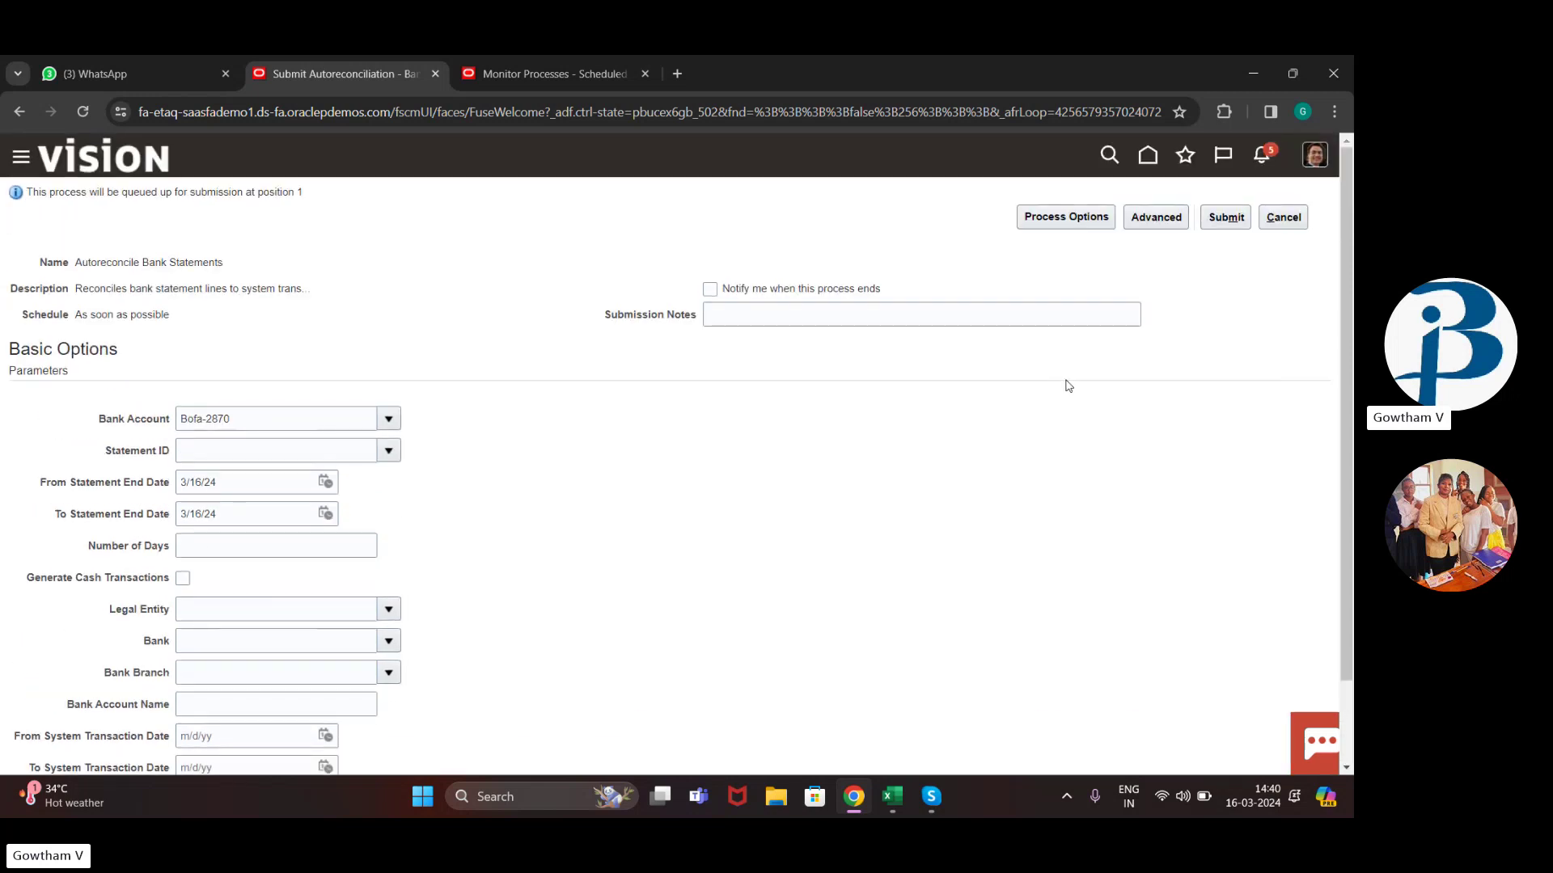
click(1226, 217)
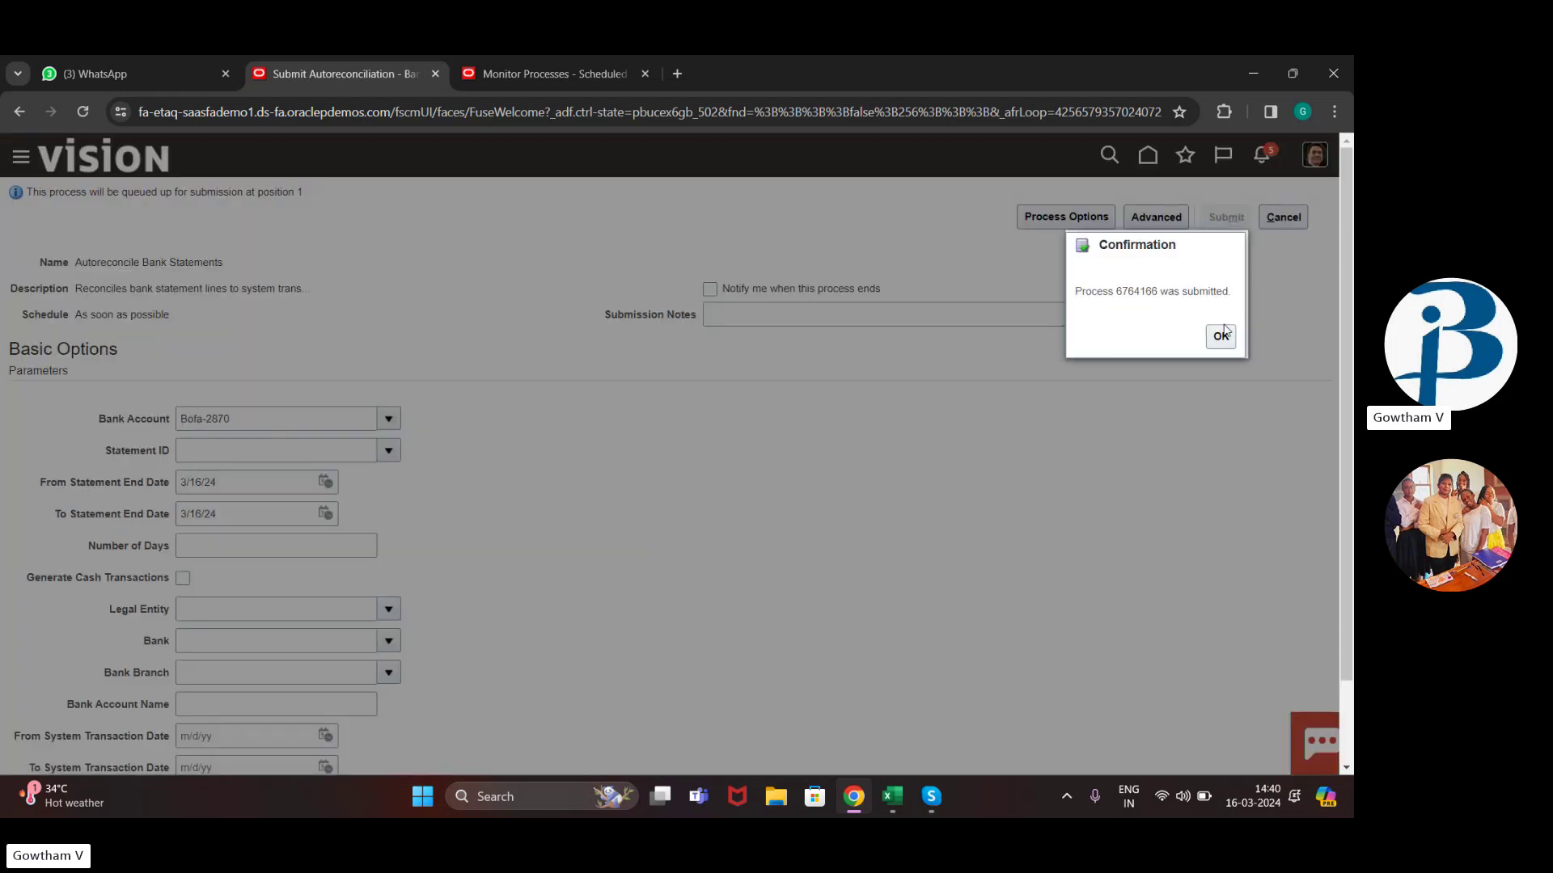
click(1223, 334)
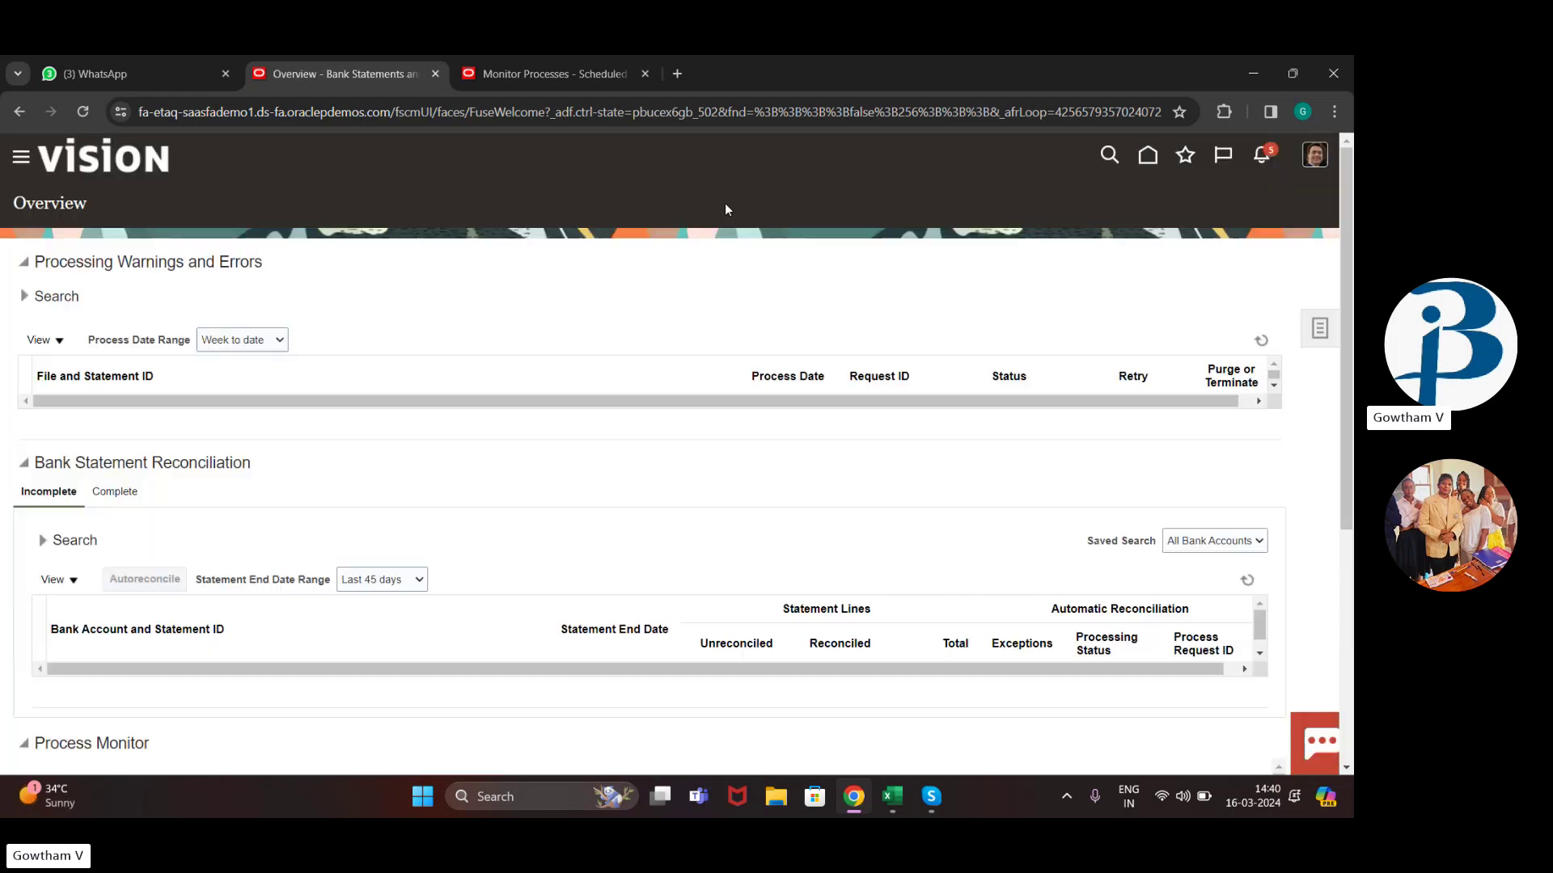
click(550, 73)
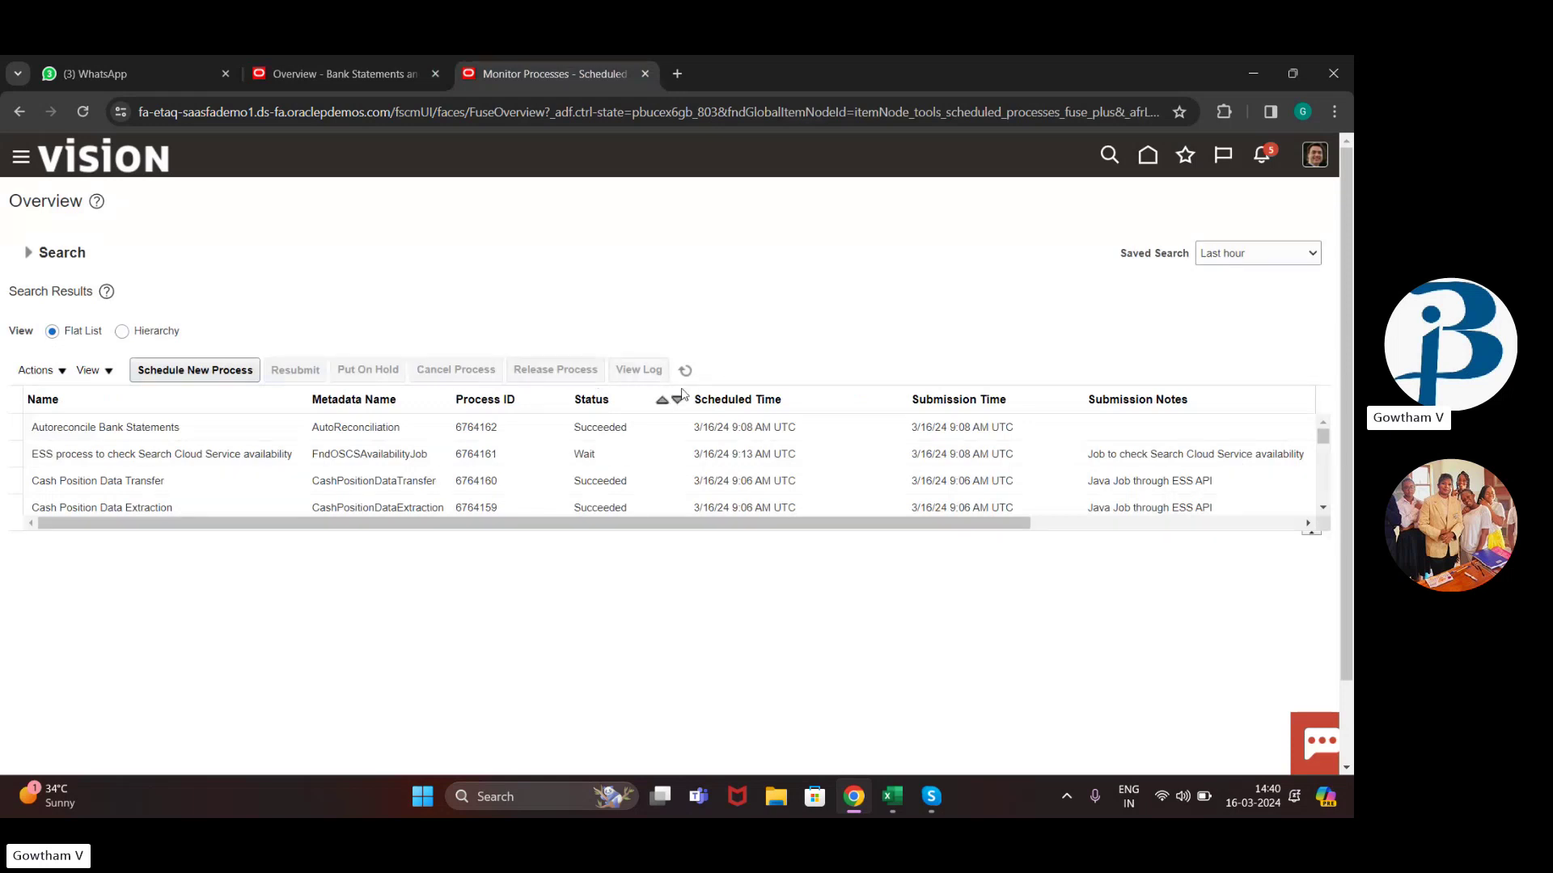
Refresh Monitor Processes until Autoreconcile process 6764166 shows Succeeded.
click(686, 372)
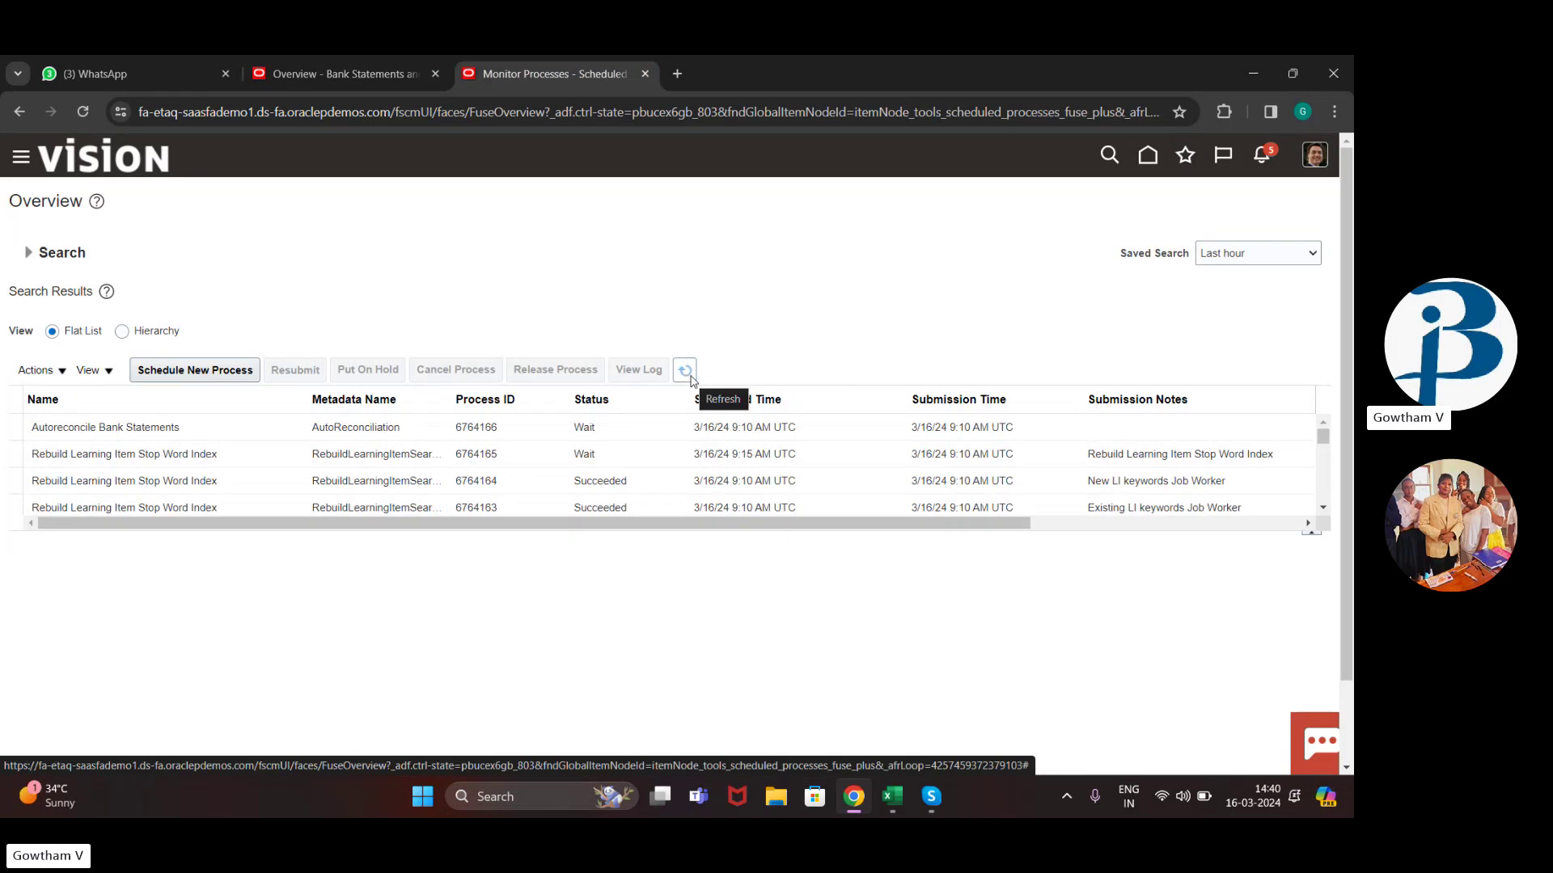
click(691, 376)
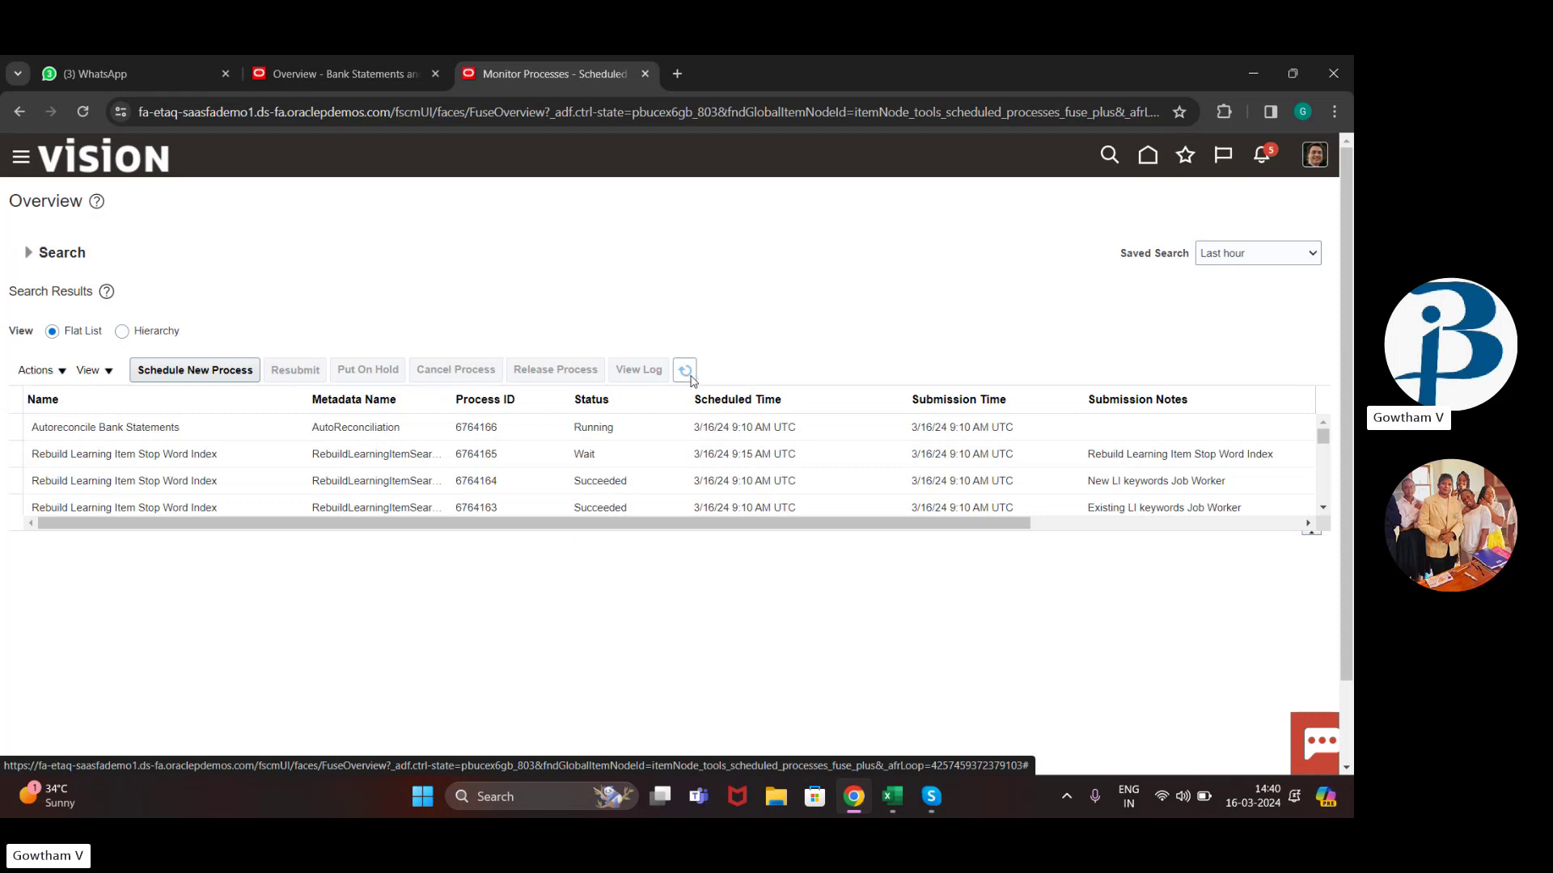
click(692, 377)
click(691, 377)
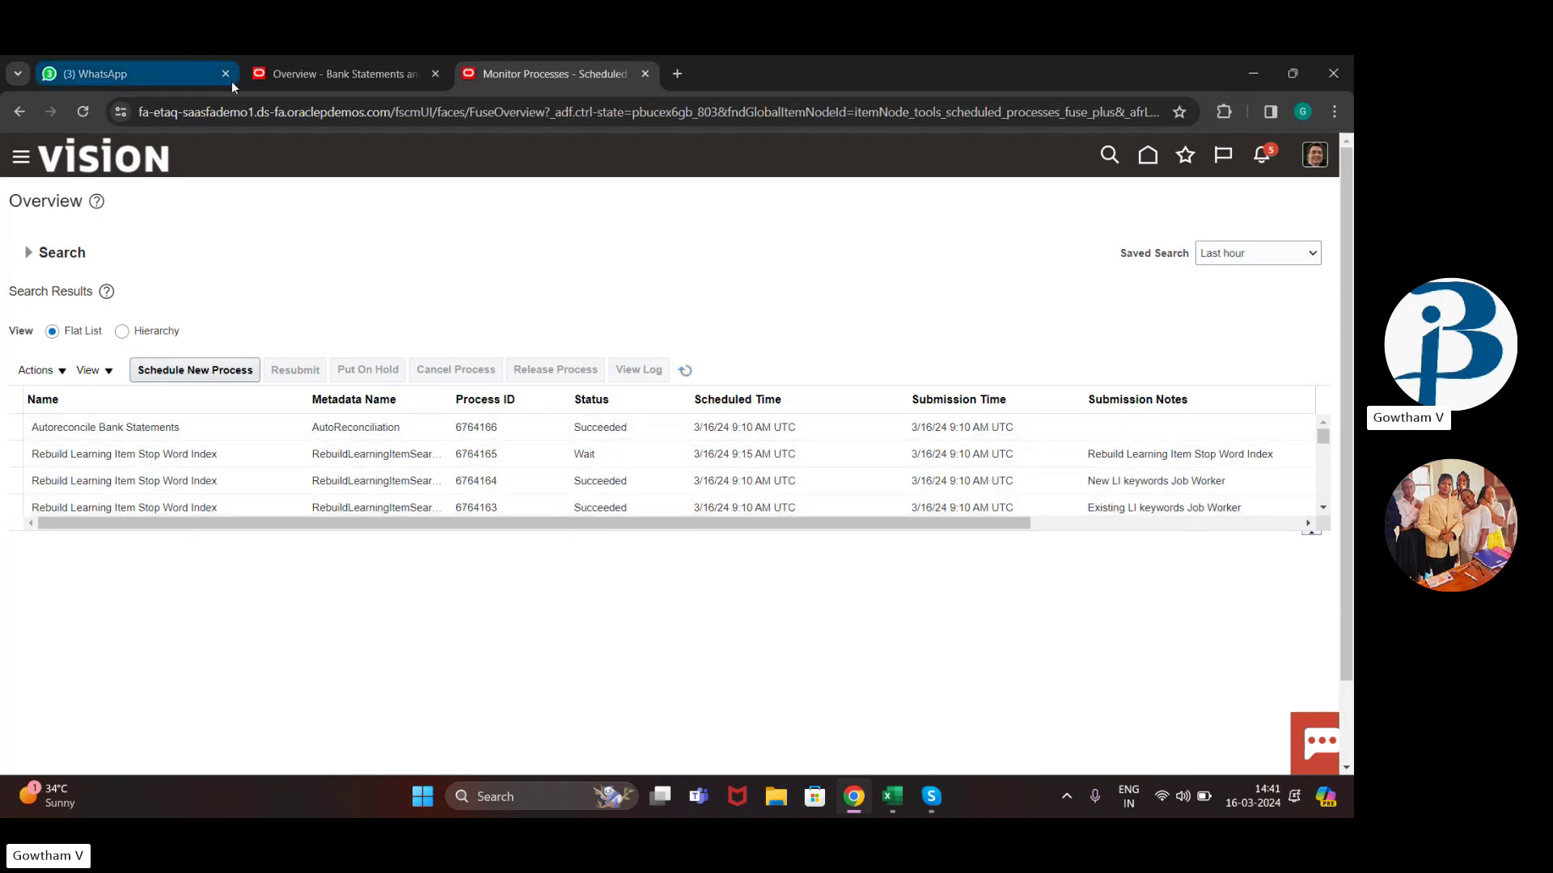
click(324, 75)
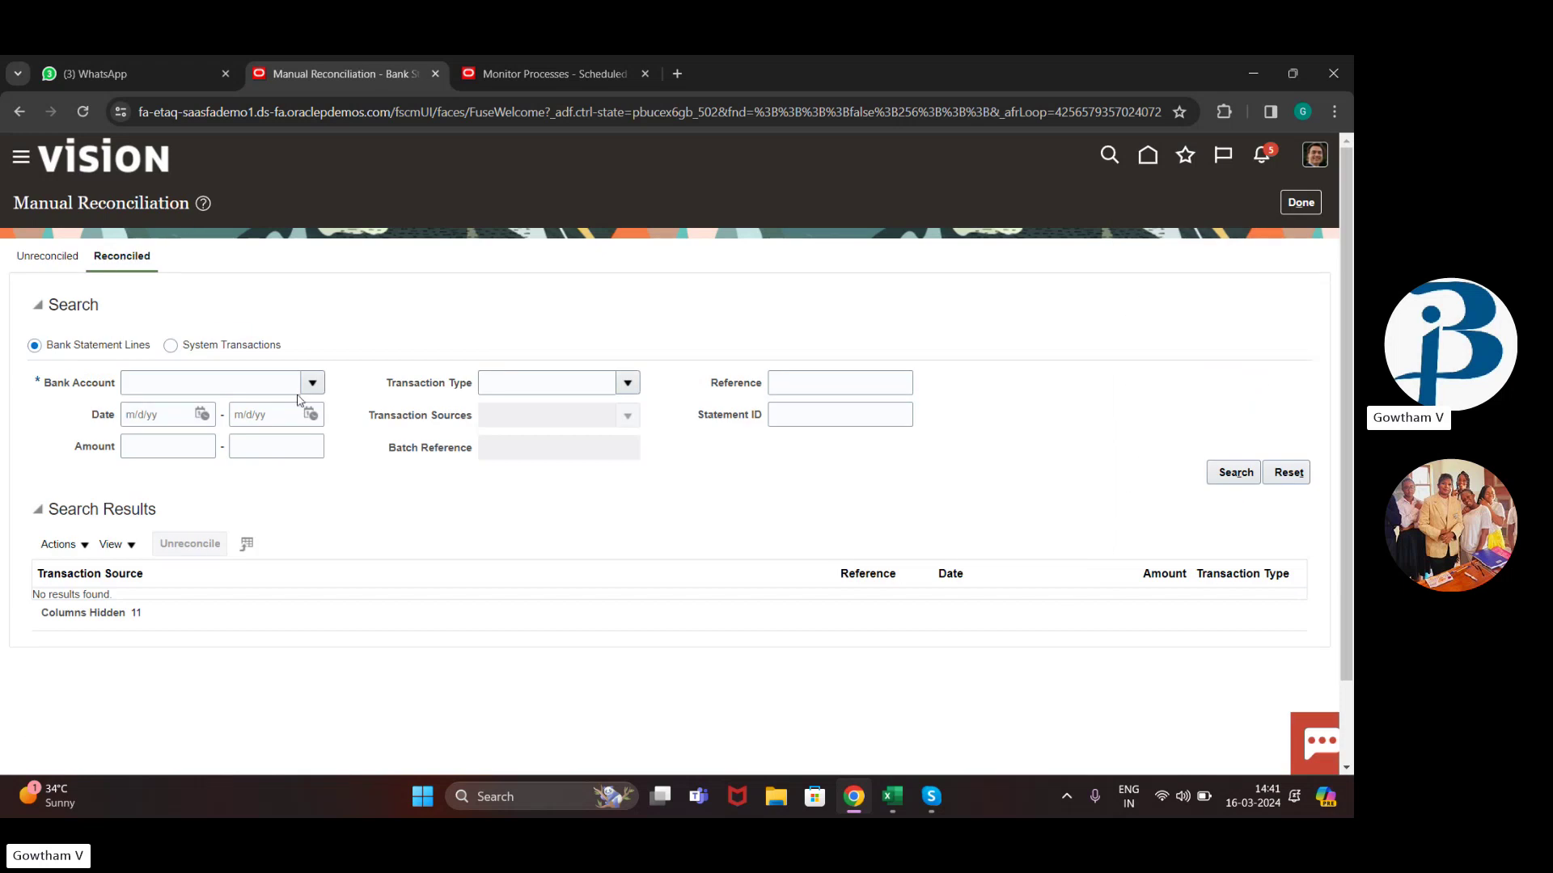
Search Bofa-2870 reconciled and unreconciled lines dated 3/16/24 to 3/16/24.
click(312, 386)
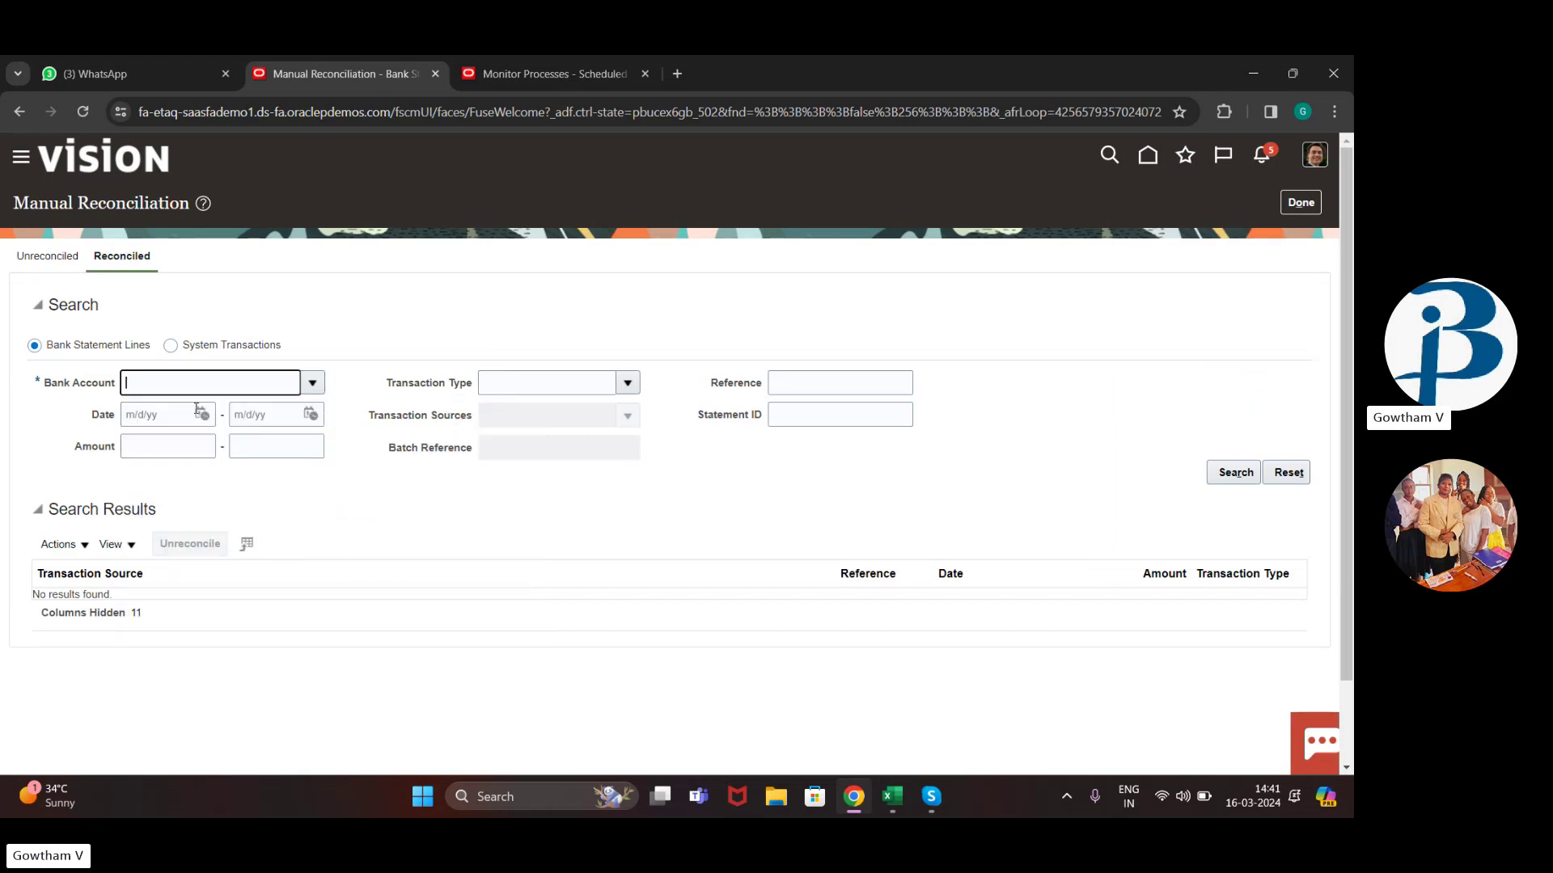
click(202, 415)
click(404, 548)
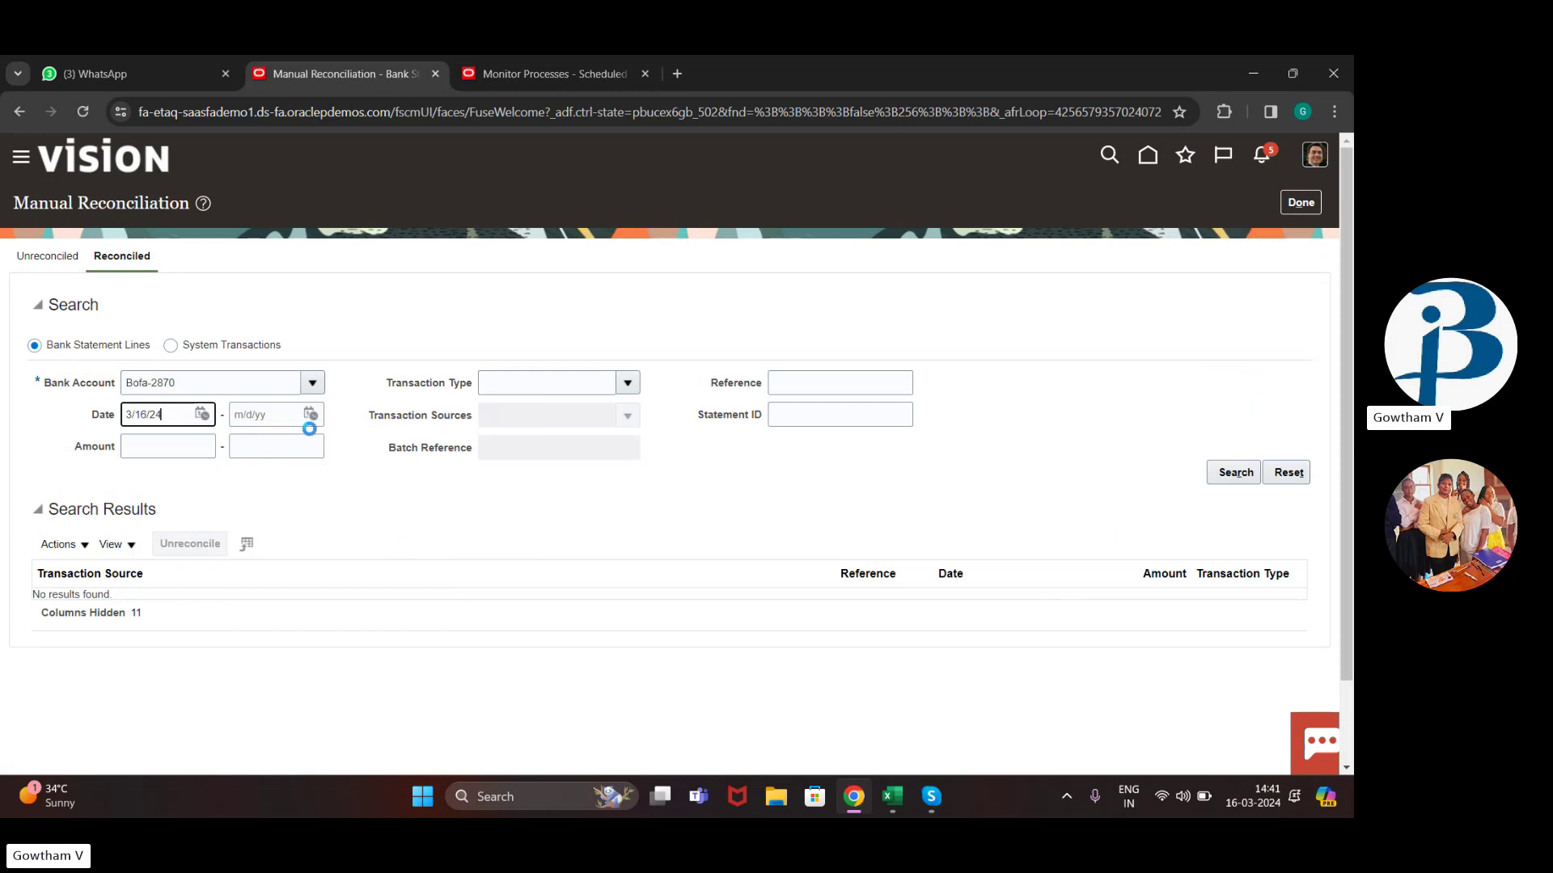
click(318, 421)
click(311, 414)
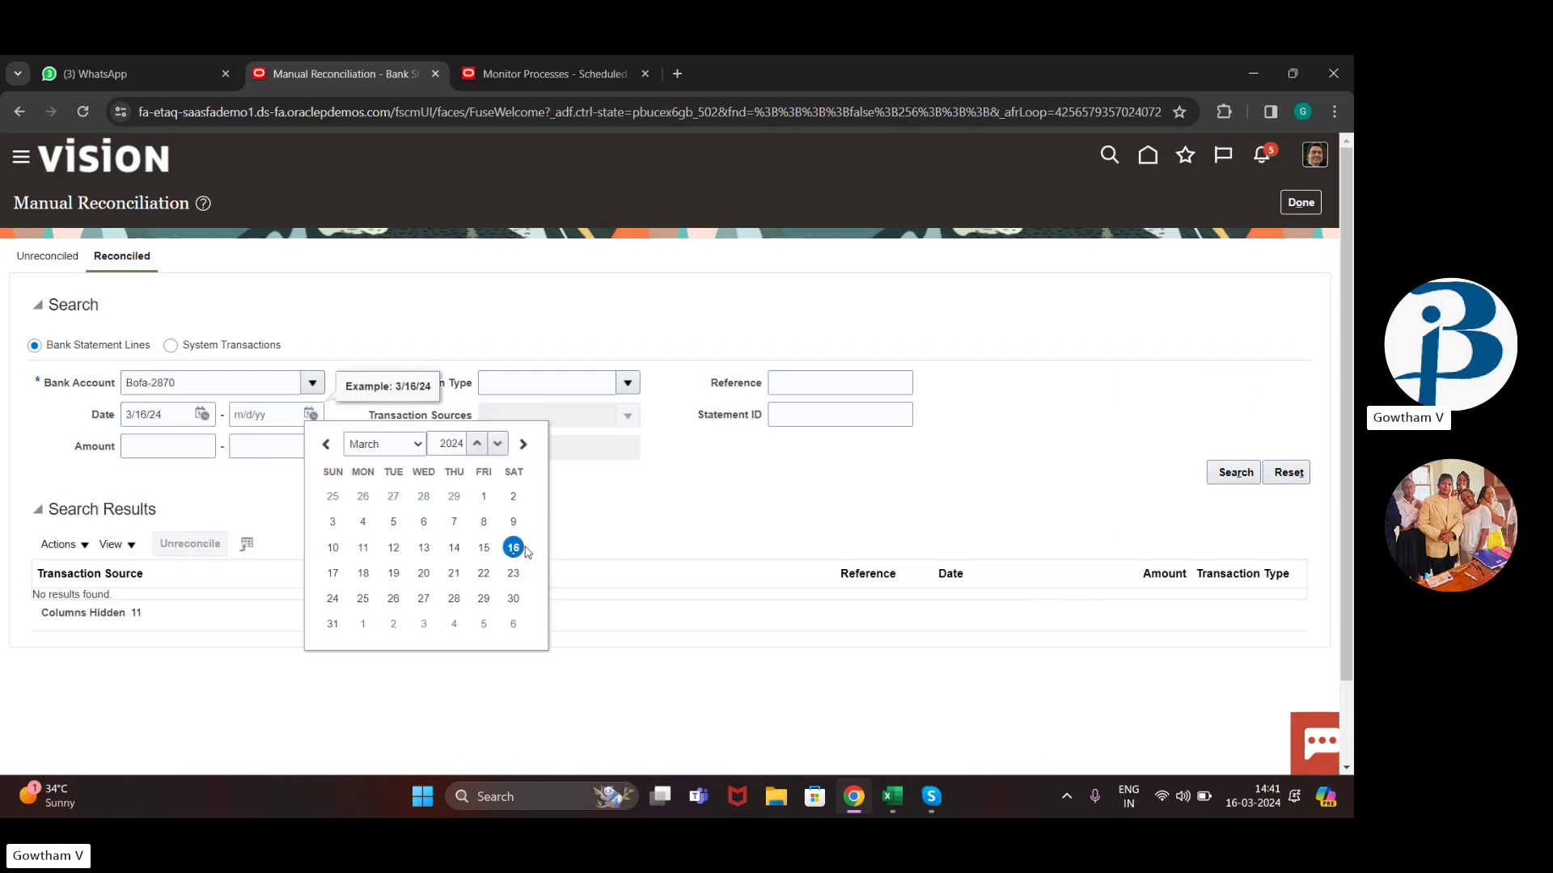
click(513, 546)
click(1229, 477)
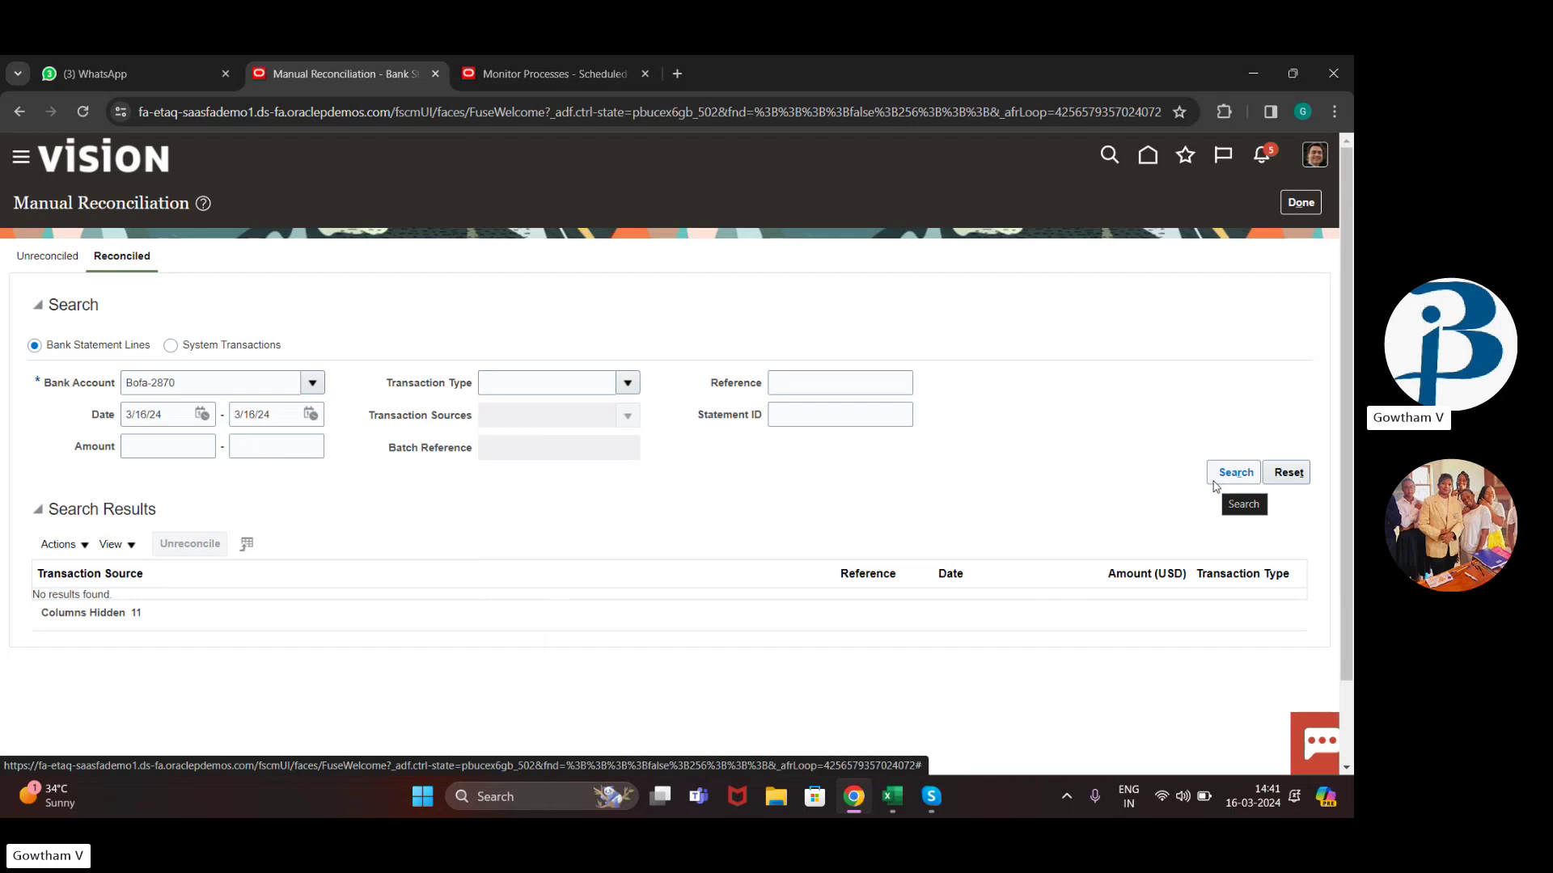
click(1220, 478)
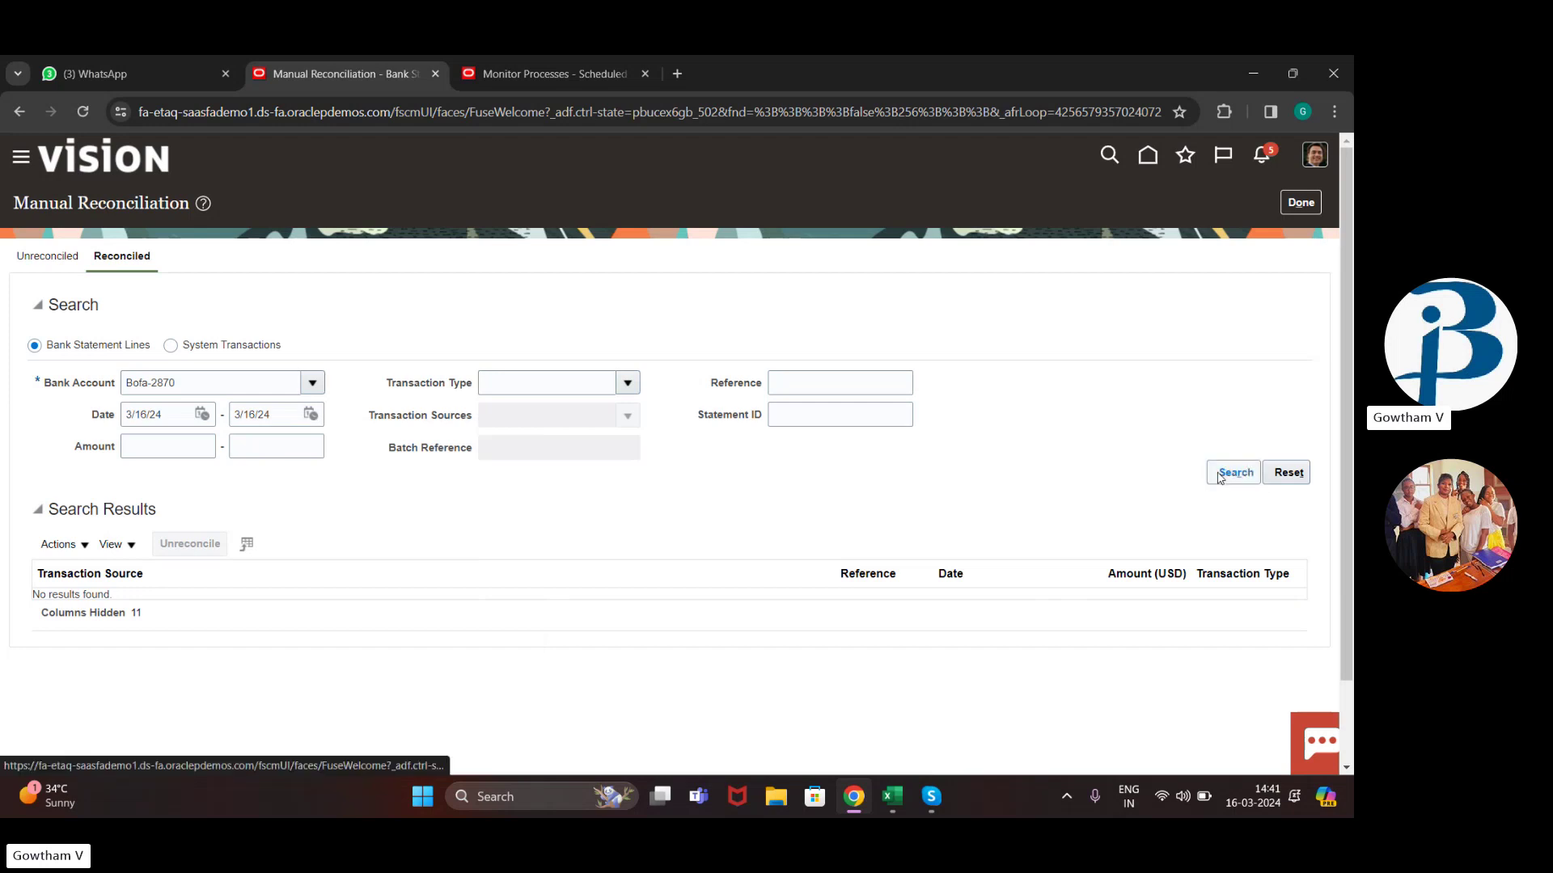
click(1220, 478)
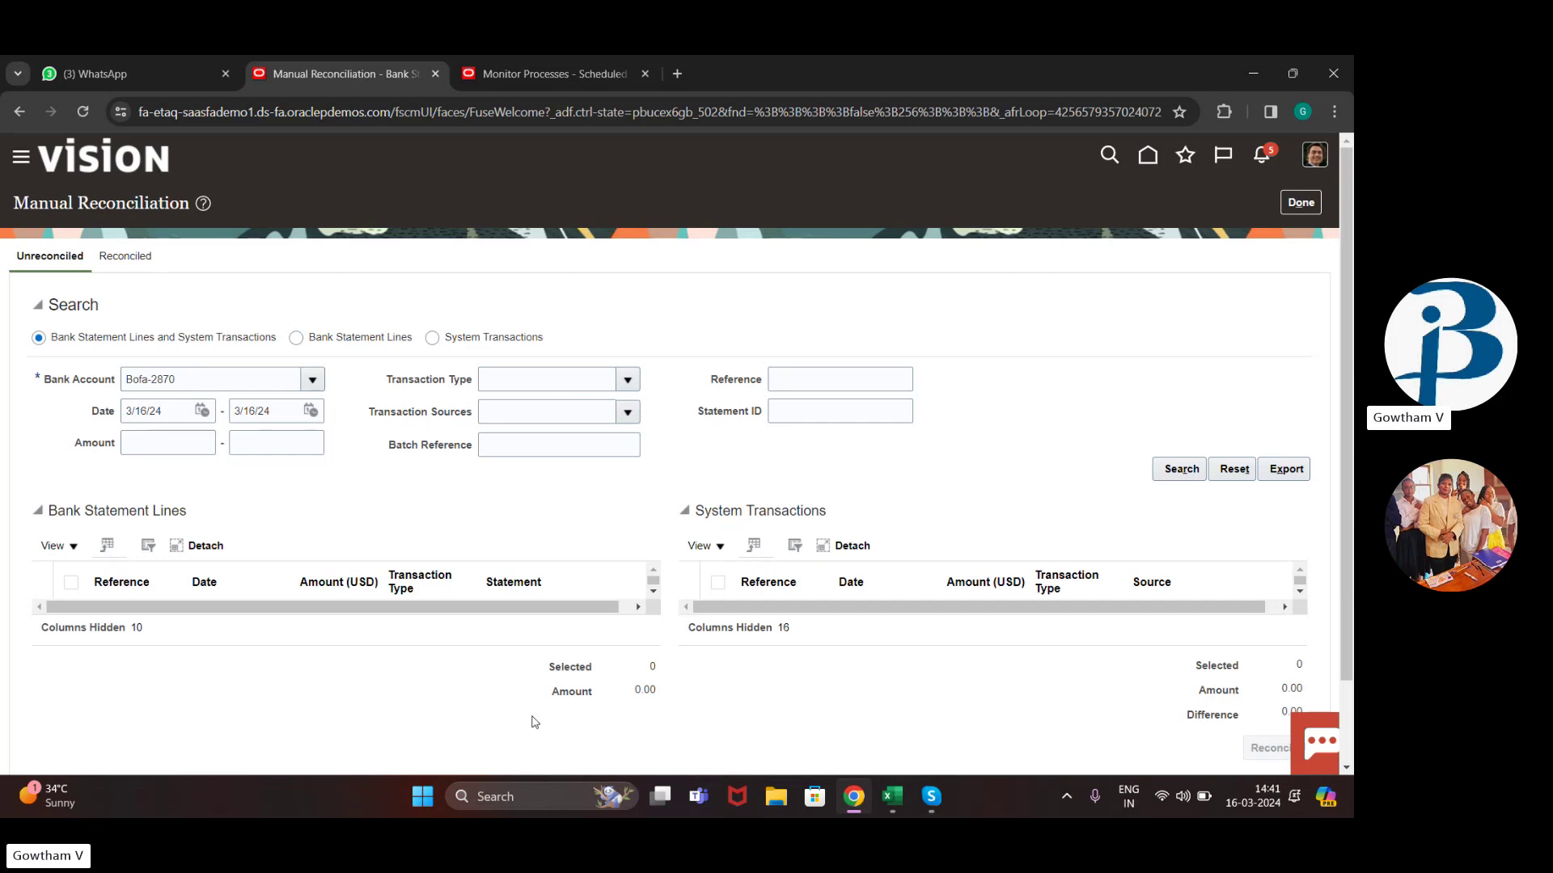
click(1180, 470)
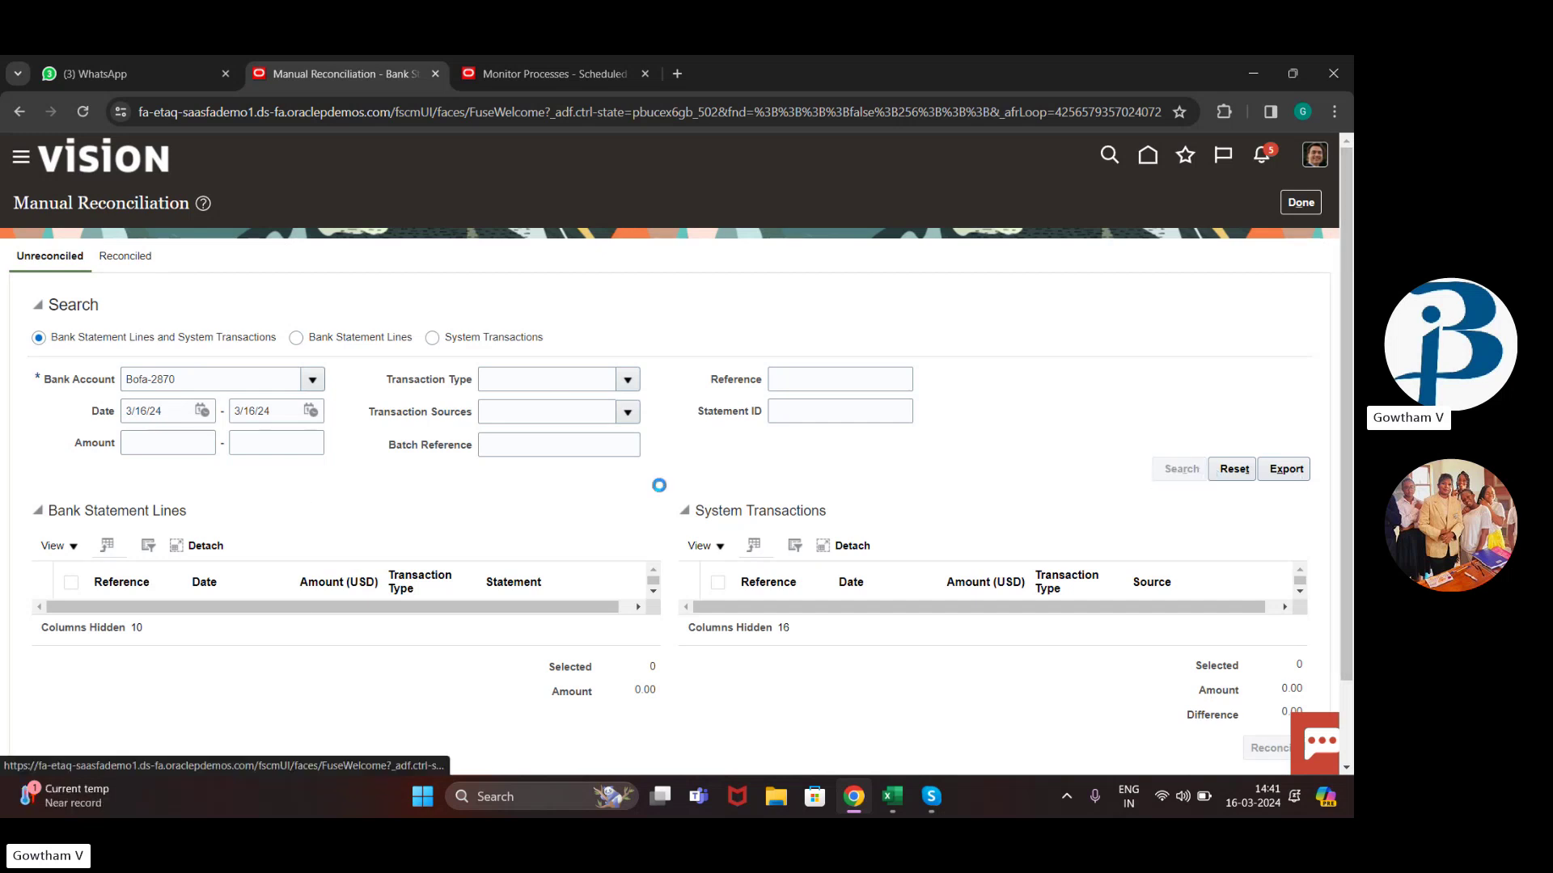
Compare the Reconciled and Unreconciled tabs, selecting all still-unreconciled statement lines.
click(99, 270)
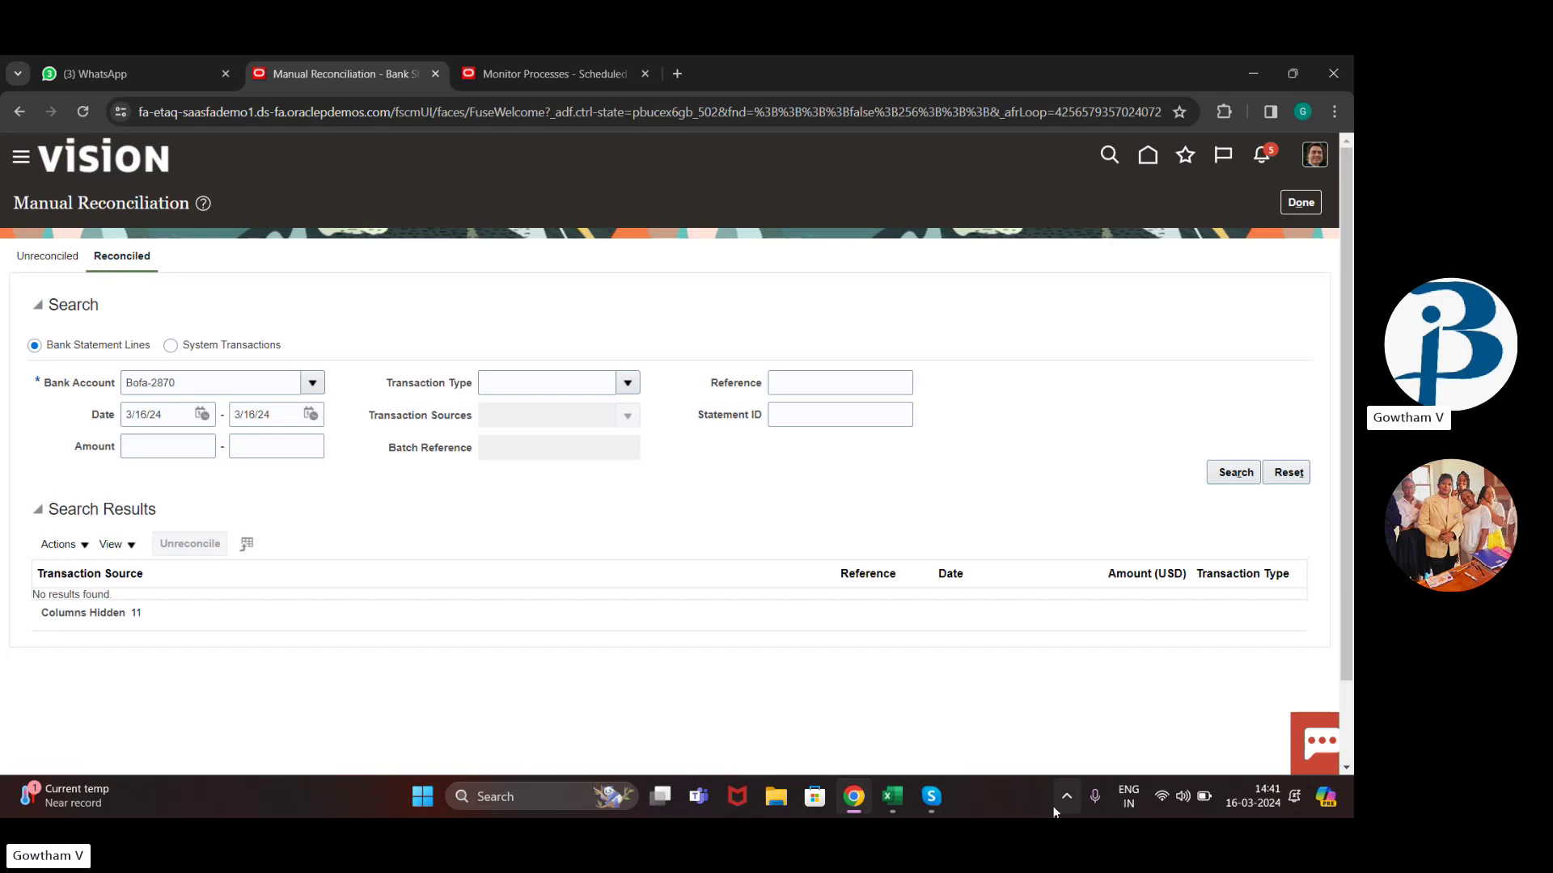
click(943, 804)
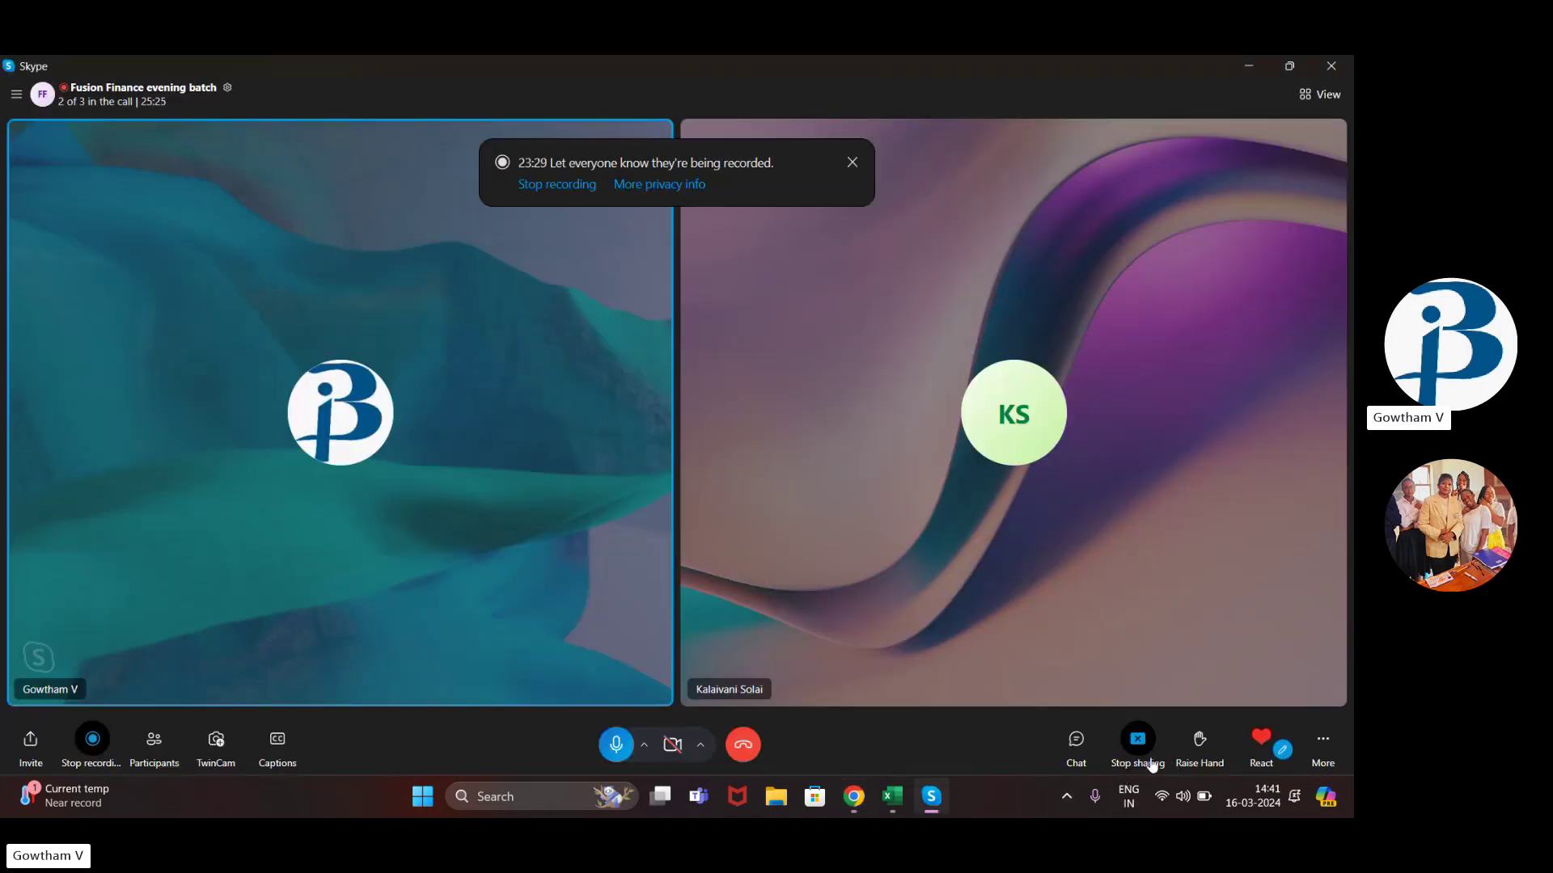
click(856, 815)
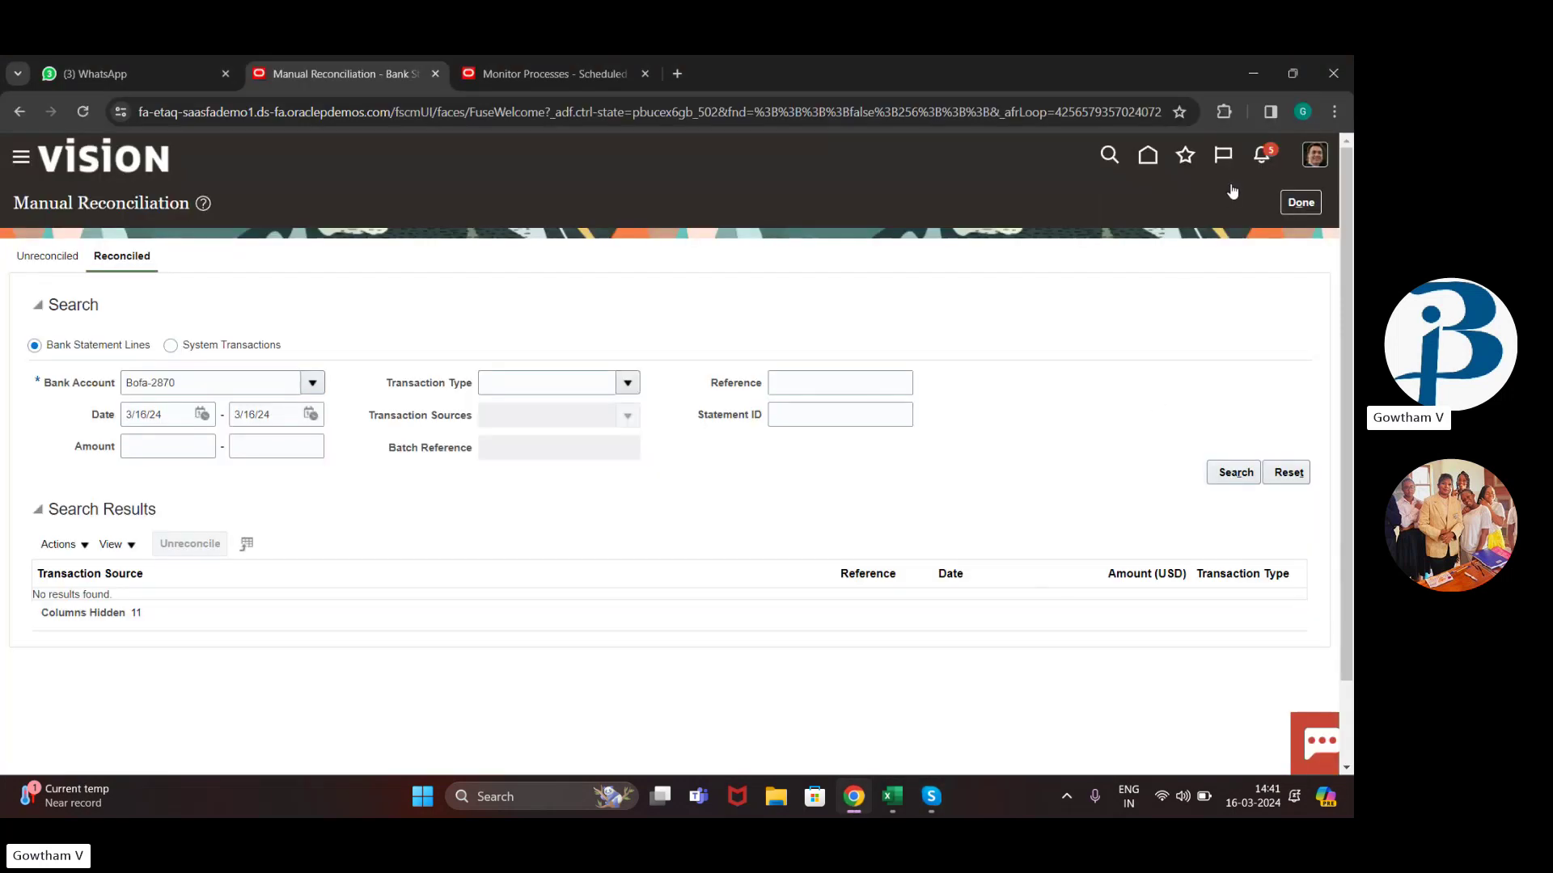
click(17, 259)
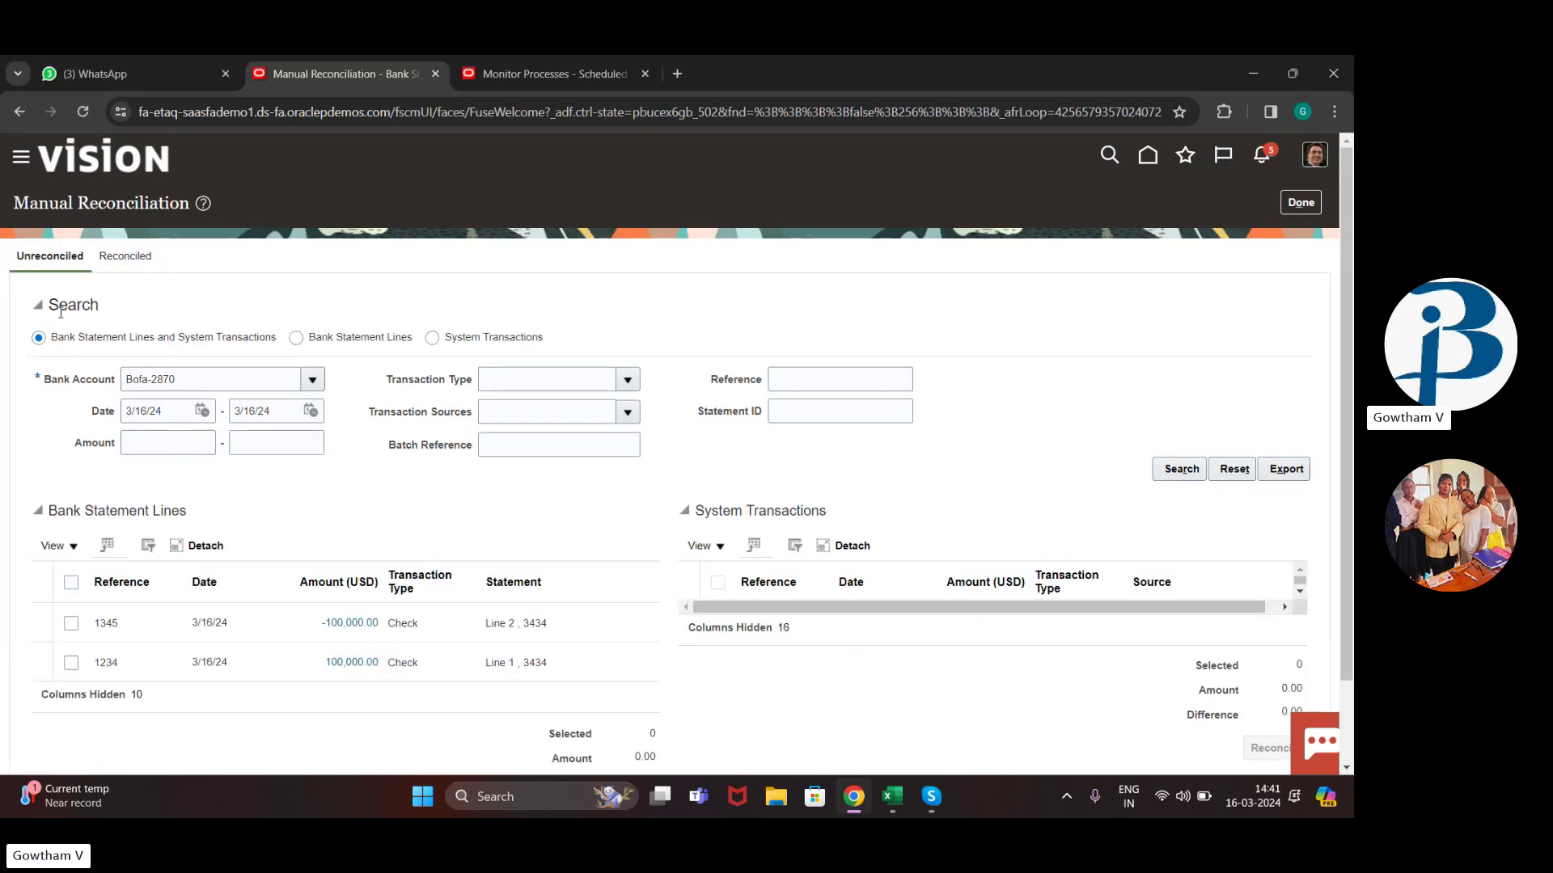
click(71, 582)
click(125, 257)
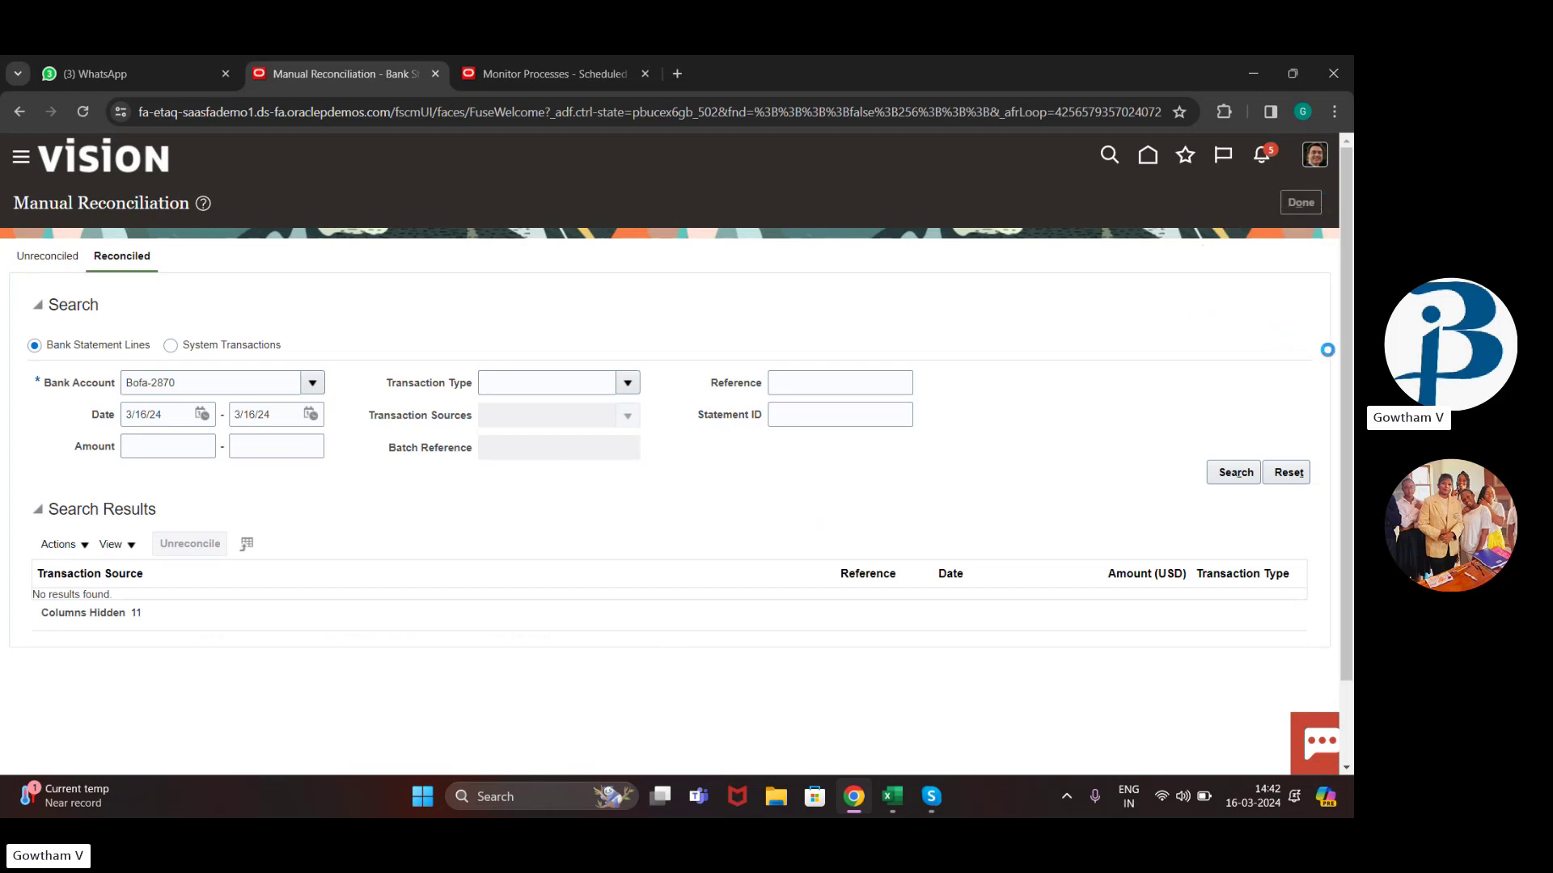
Submit another Autoreconciliation job for bank account Bofa-2870.
click(1319, 331)
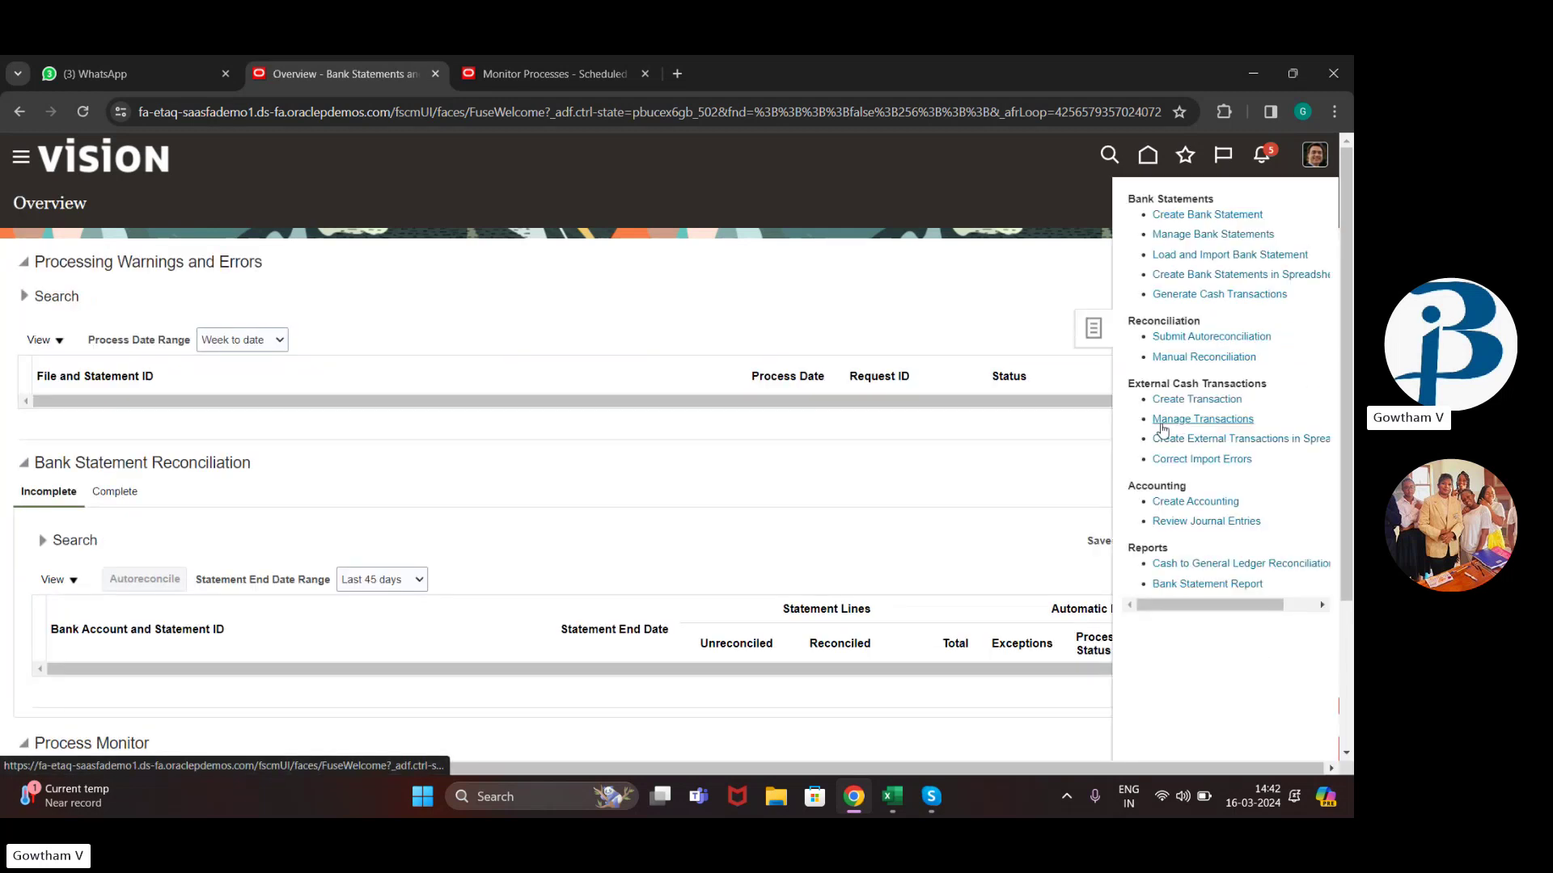
click(1198, 338)
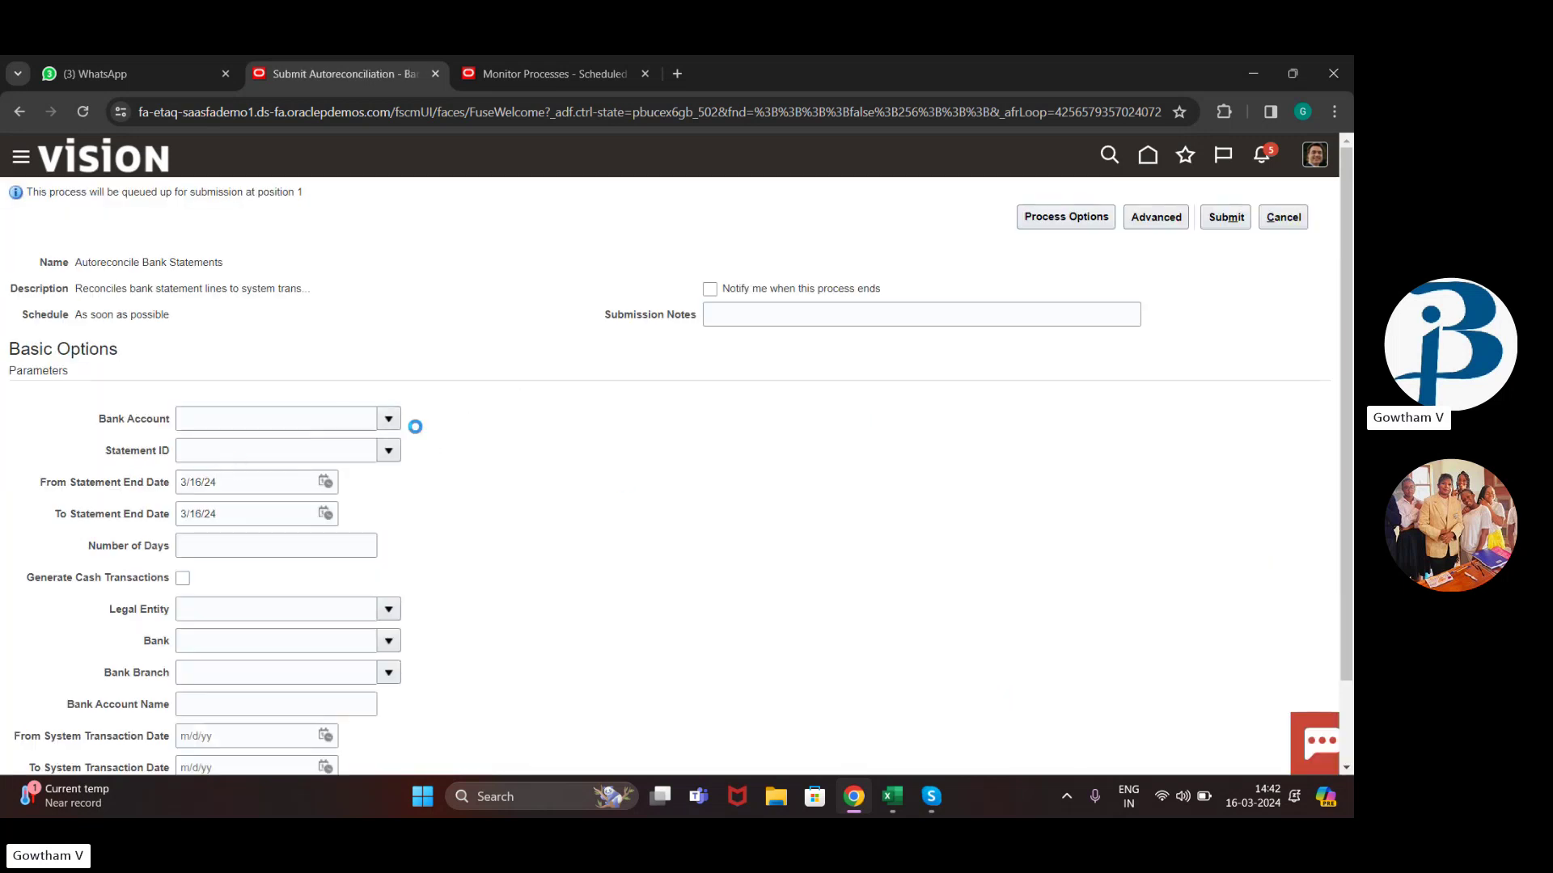
click(393, 419)
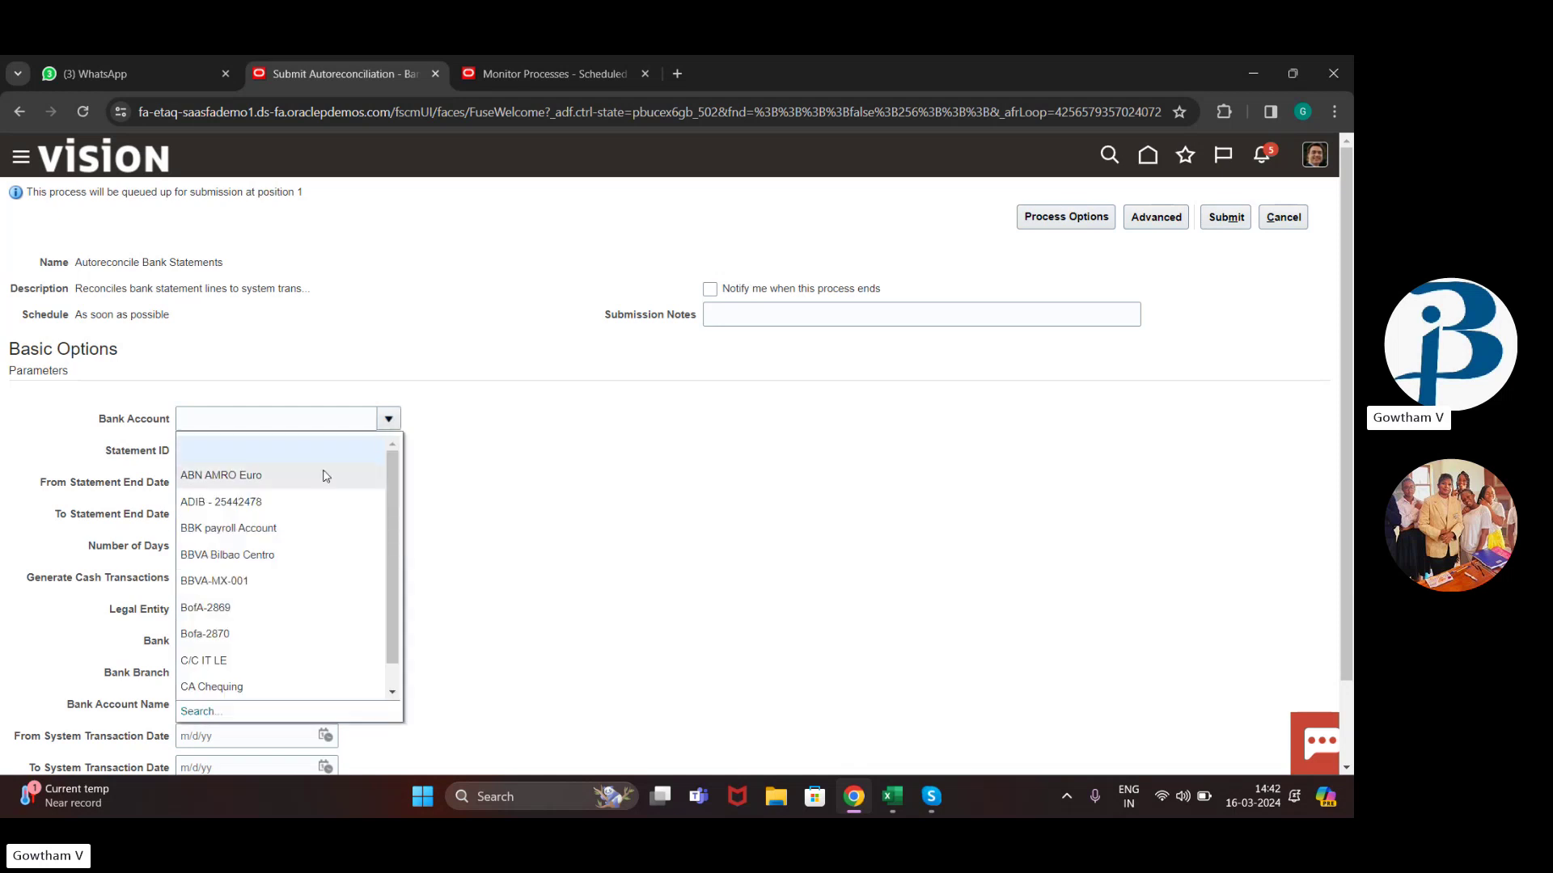
key(Escape)
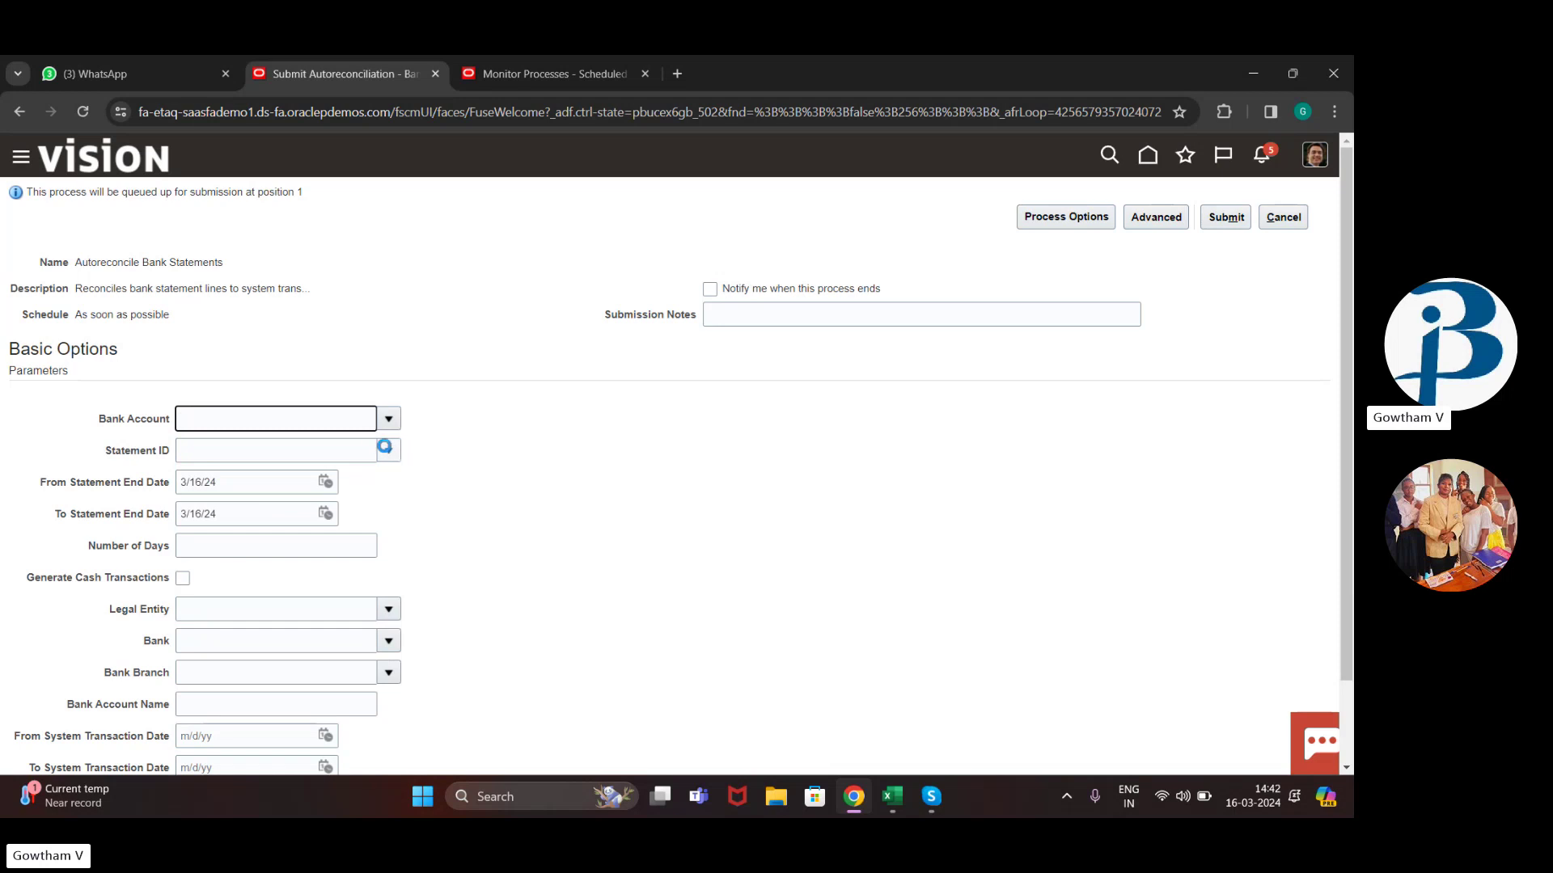
click(387, 419)
click(1225, 217)
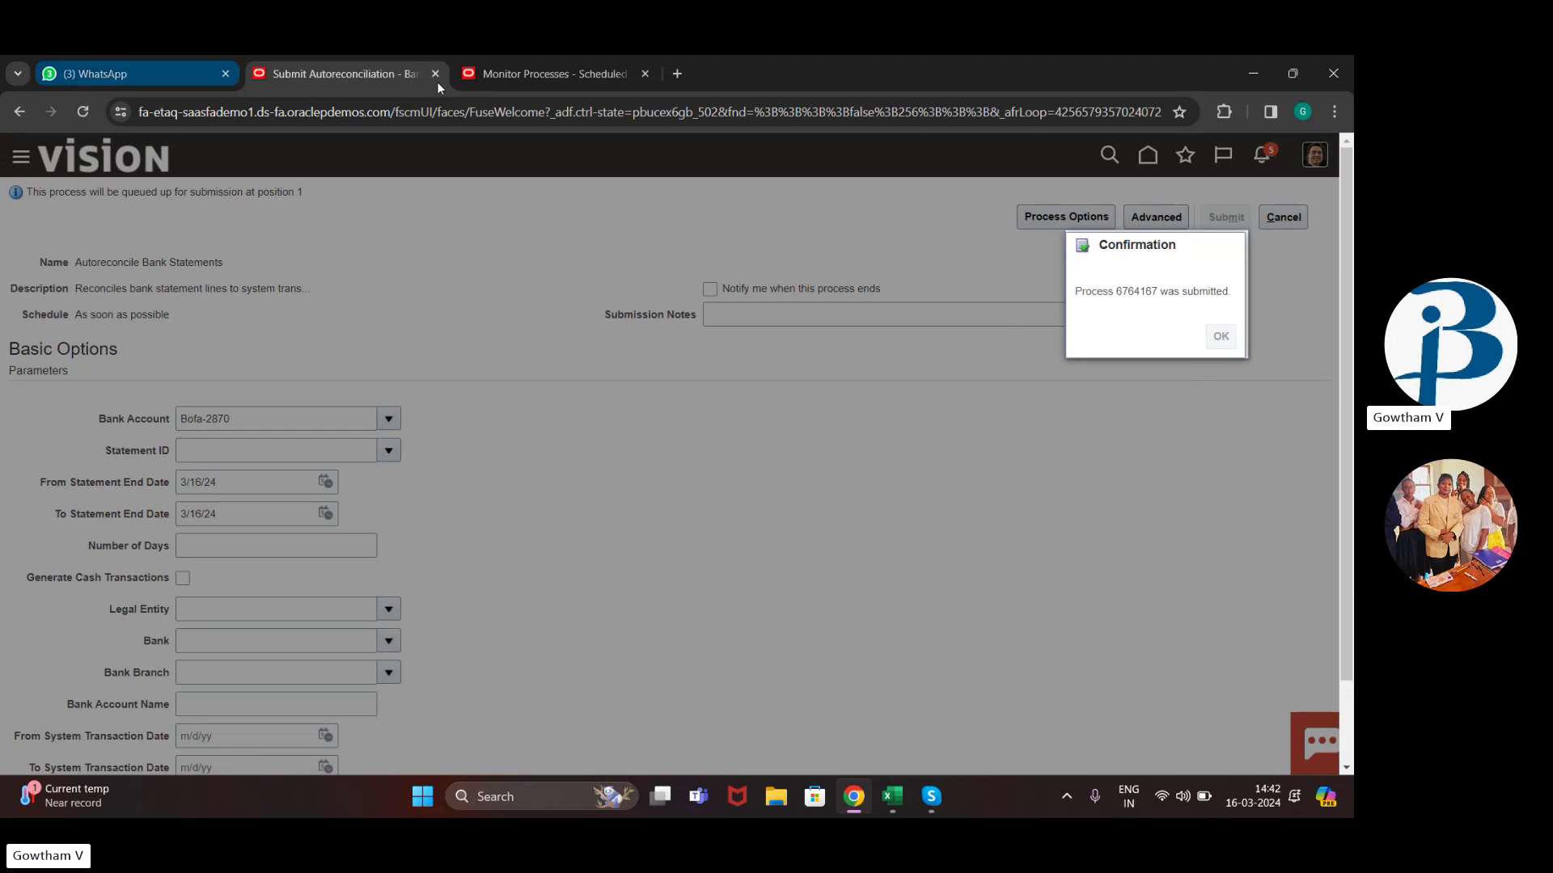
Refresh Monitor Processes until process 6764167 shows Succeeded, then return to Overview.
click(553, 76)
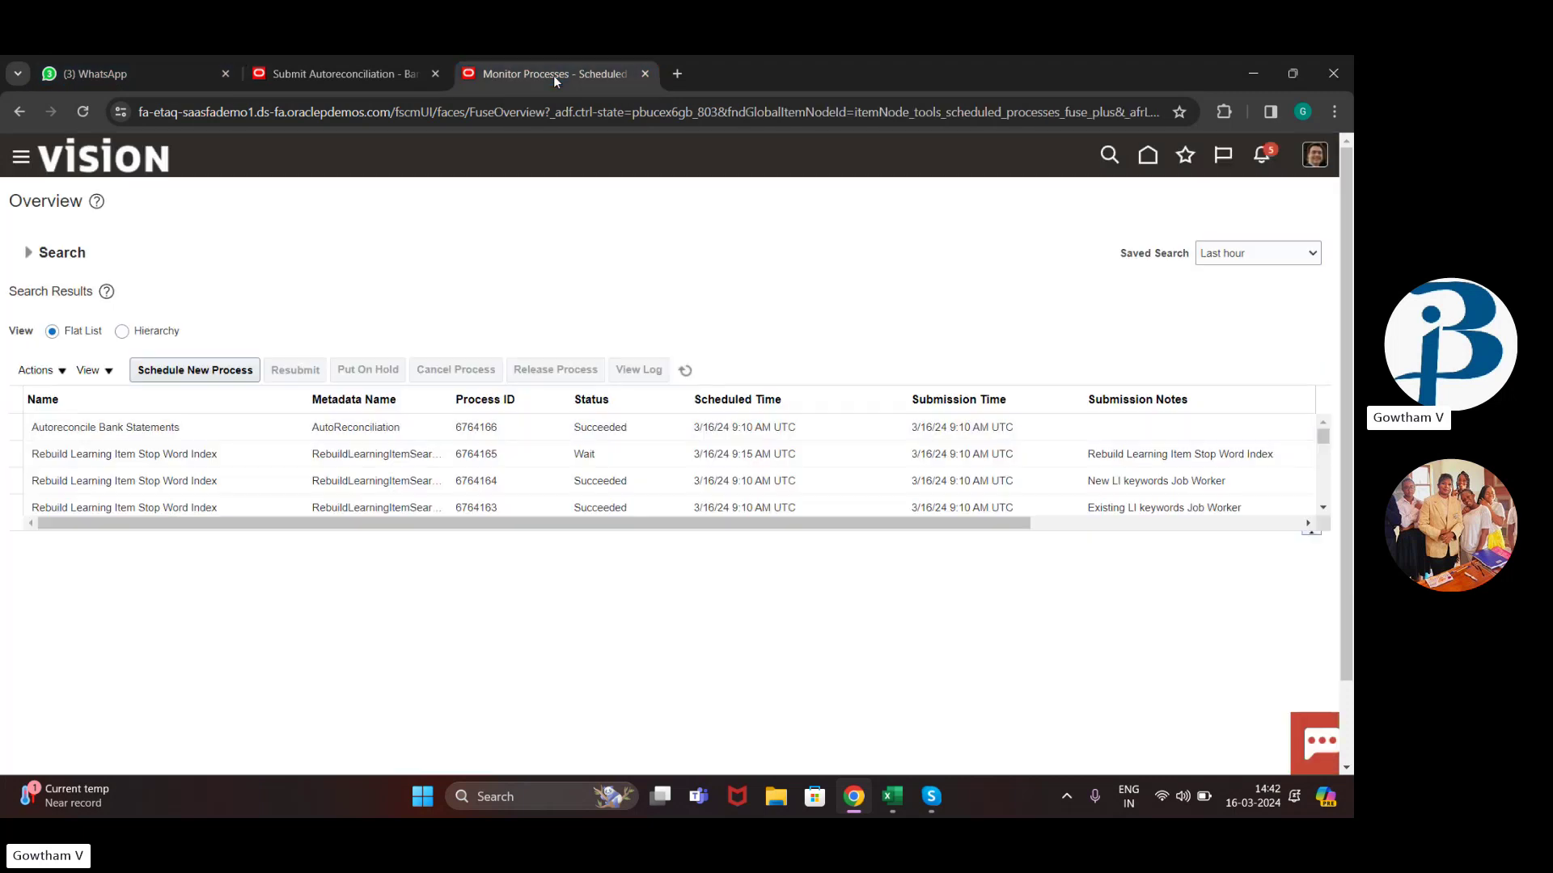
click(685, 370)
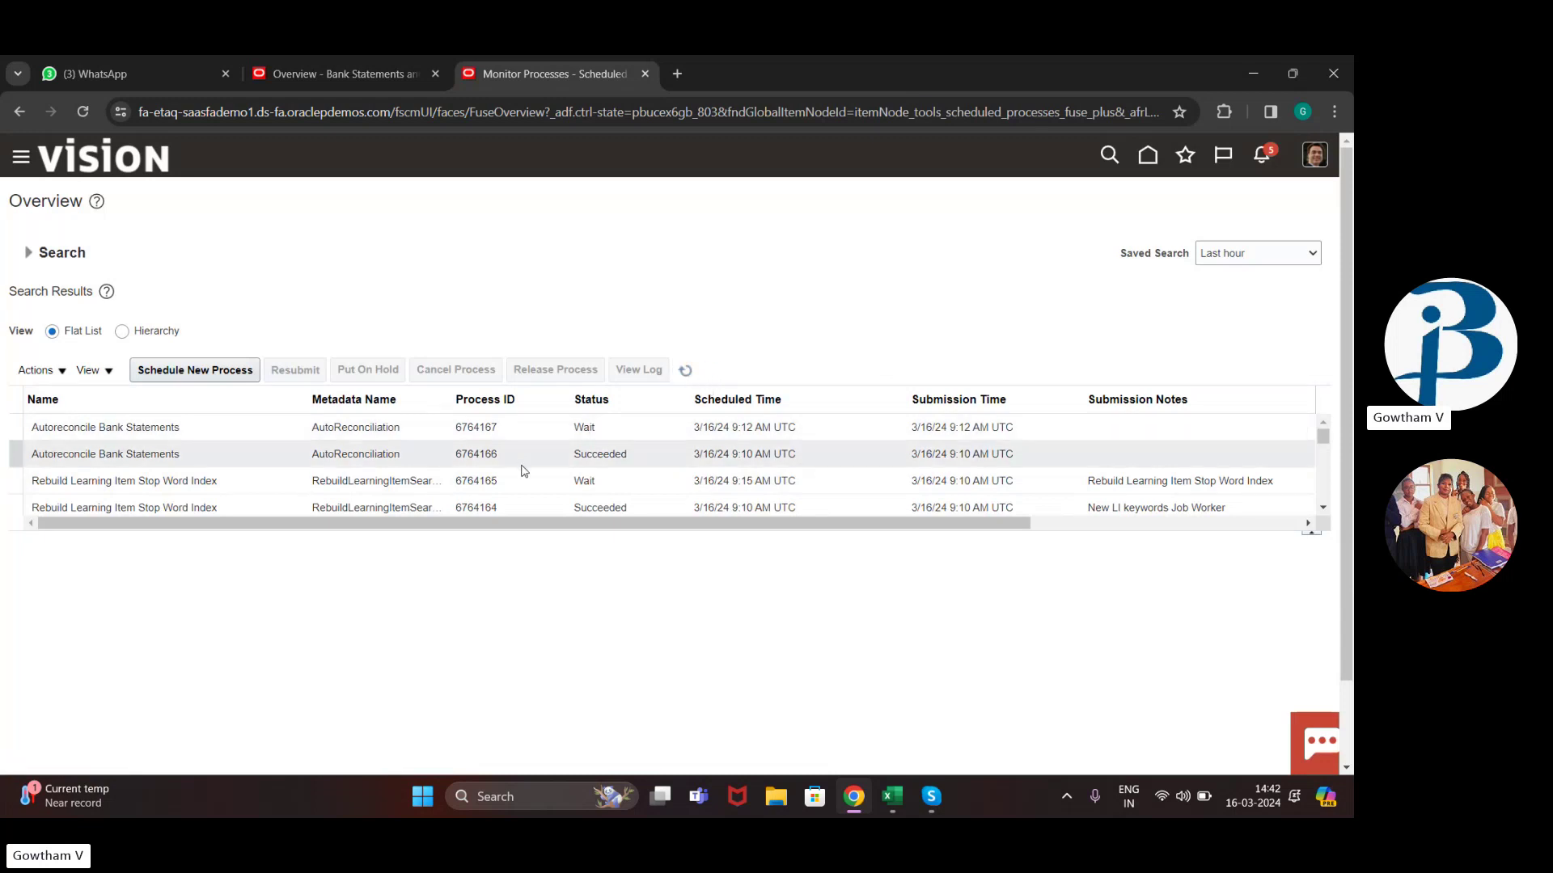
click(684, 371)
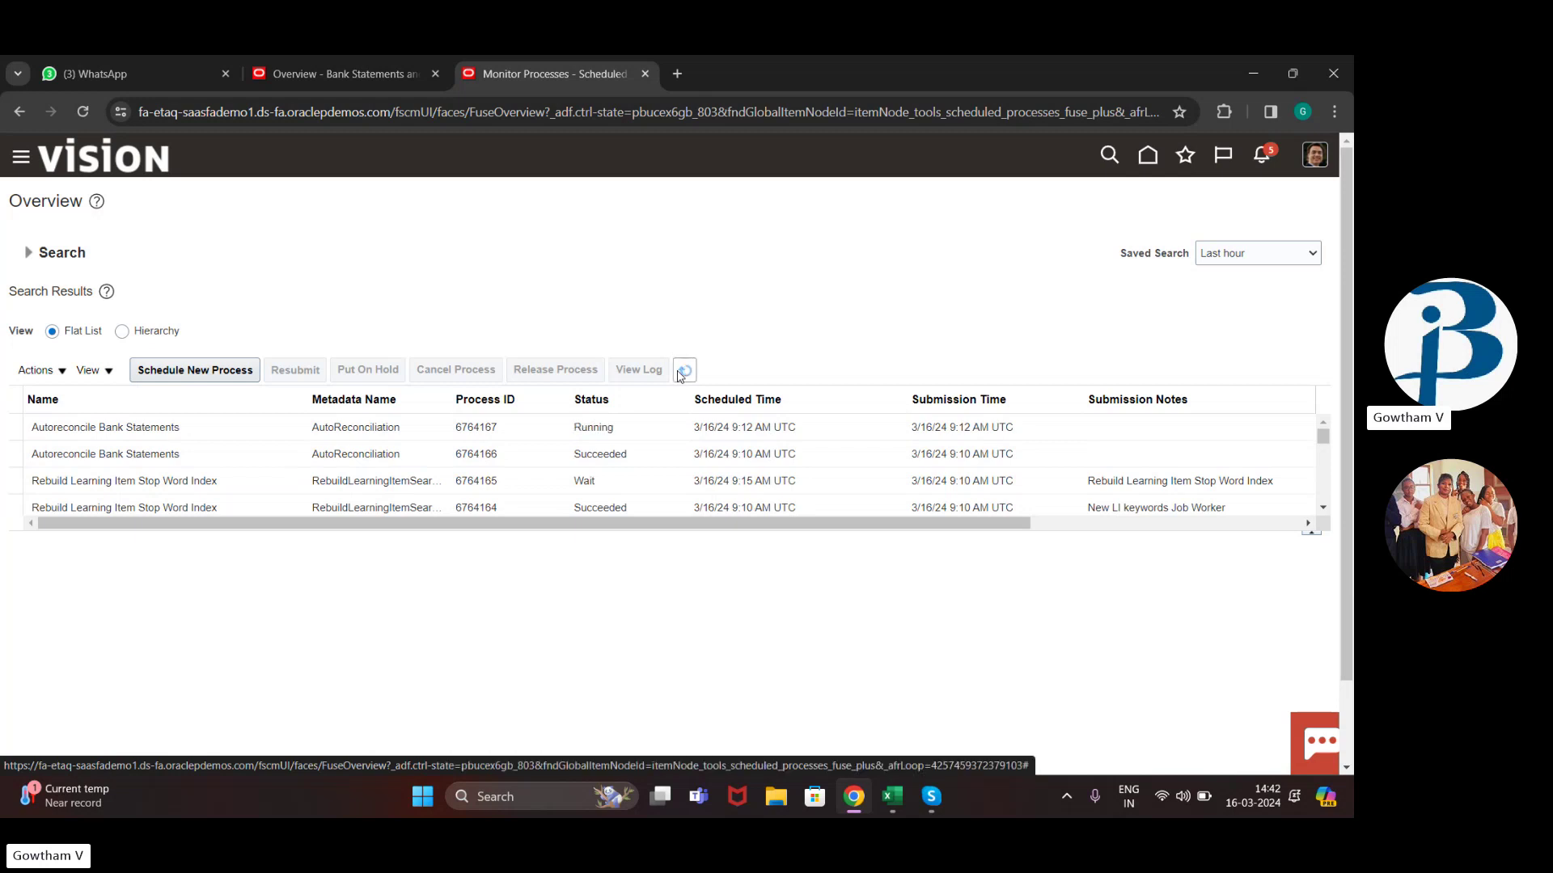
click(684, 371)
click(686, 373)
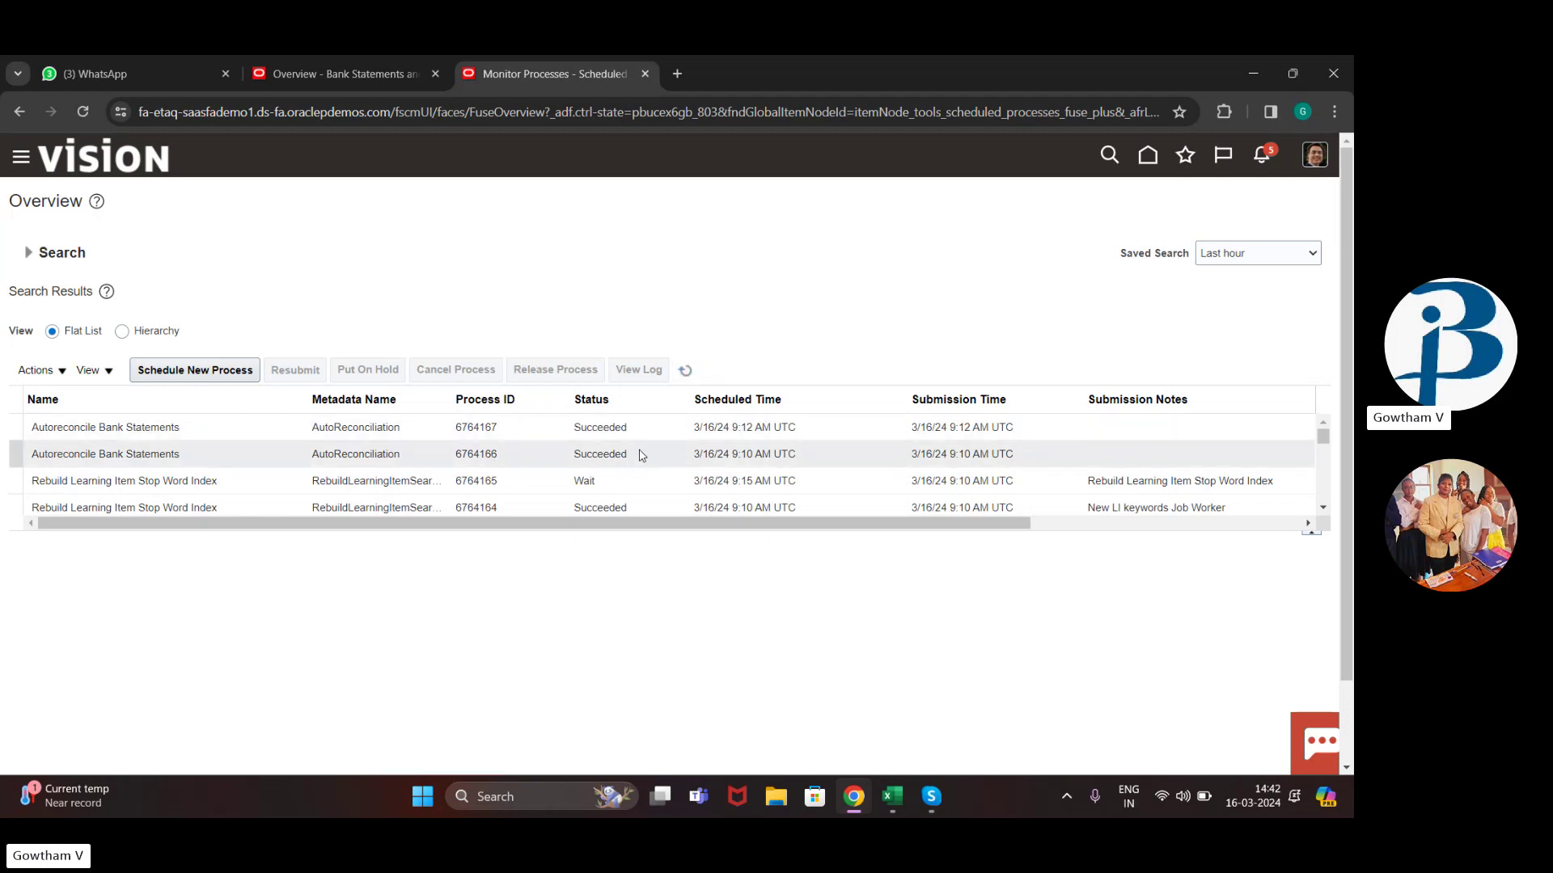
click(343, 71)
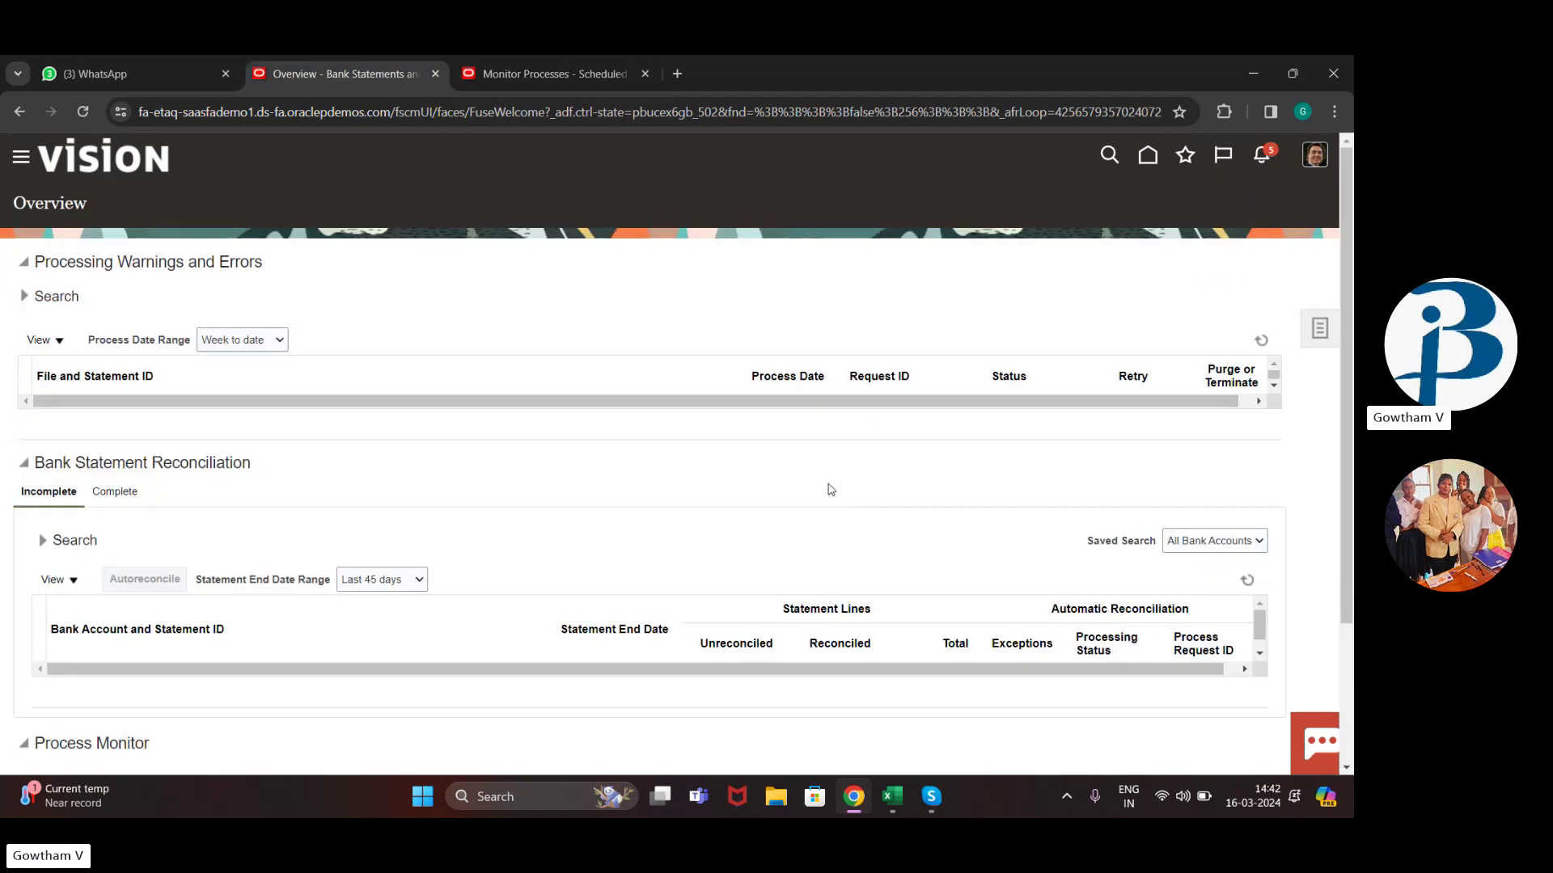
Open Manual Reconciliation with bank account Bofa-2870 and start date 3/16/24.
click(1319, 330)
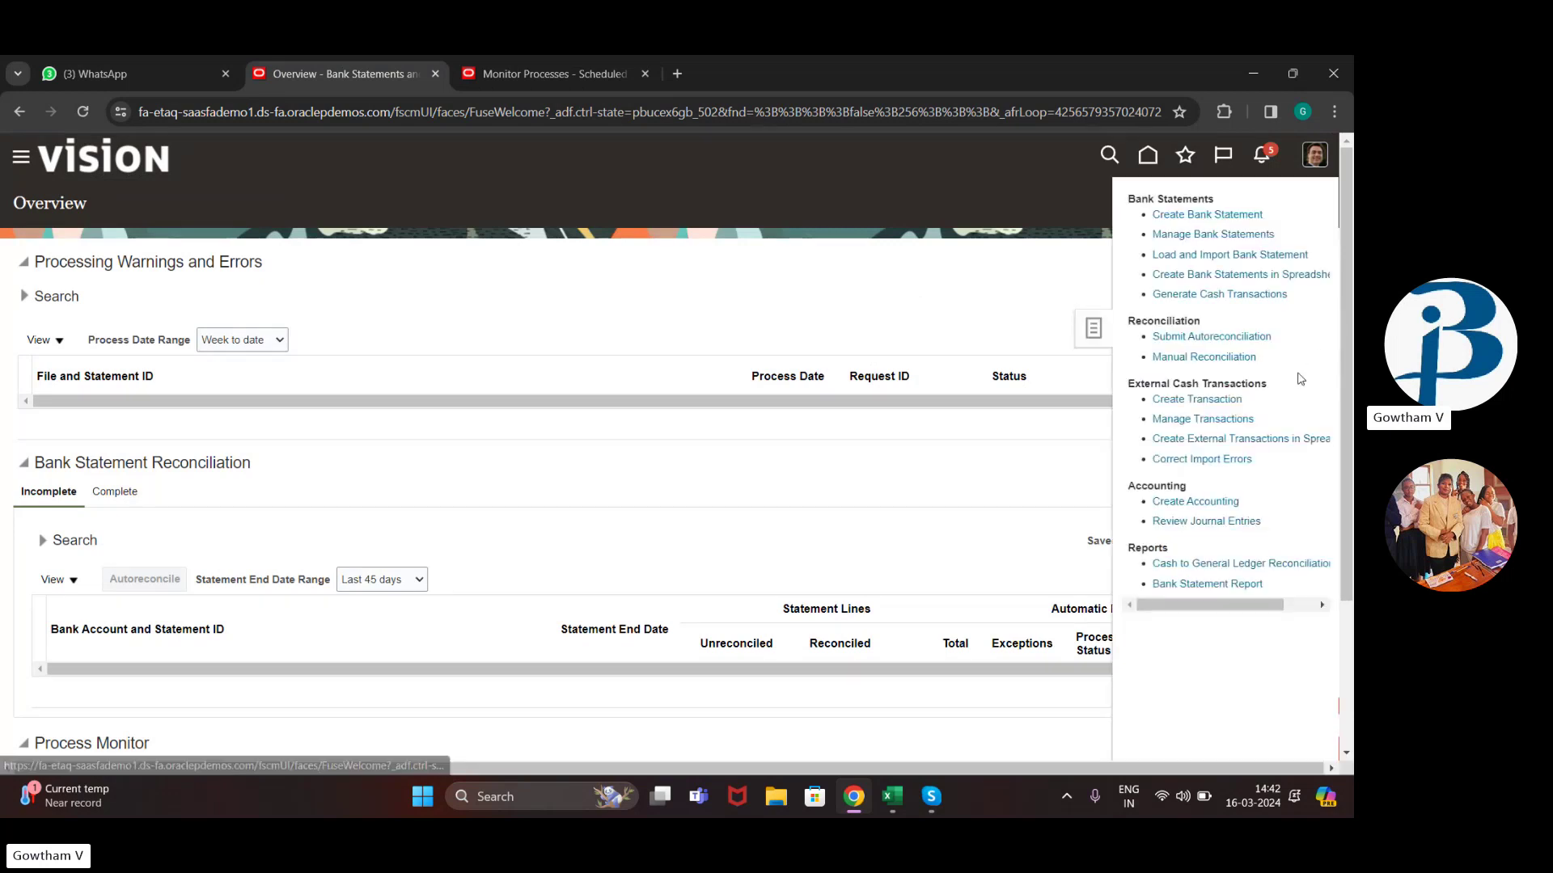
click(1241, 358)
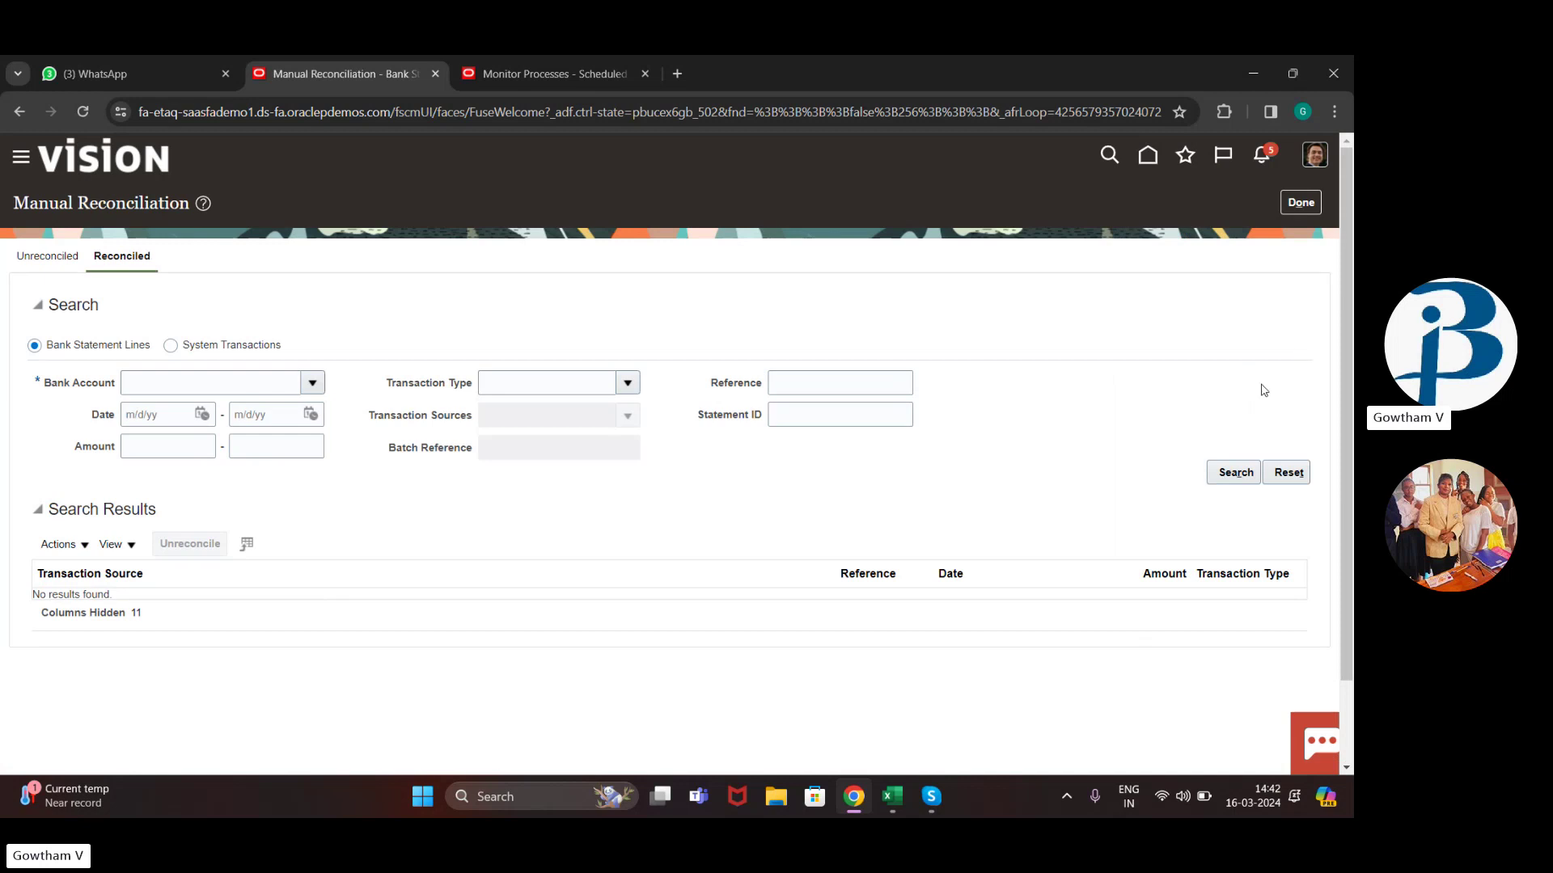
click(312, 383)
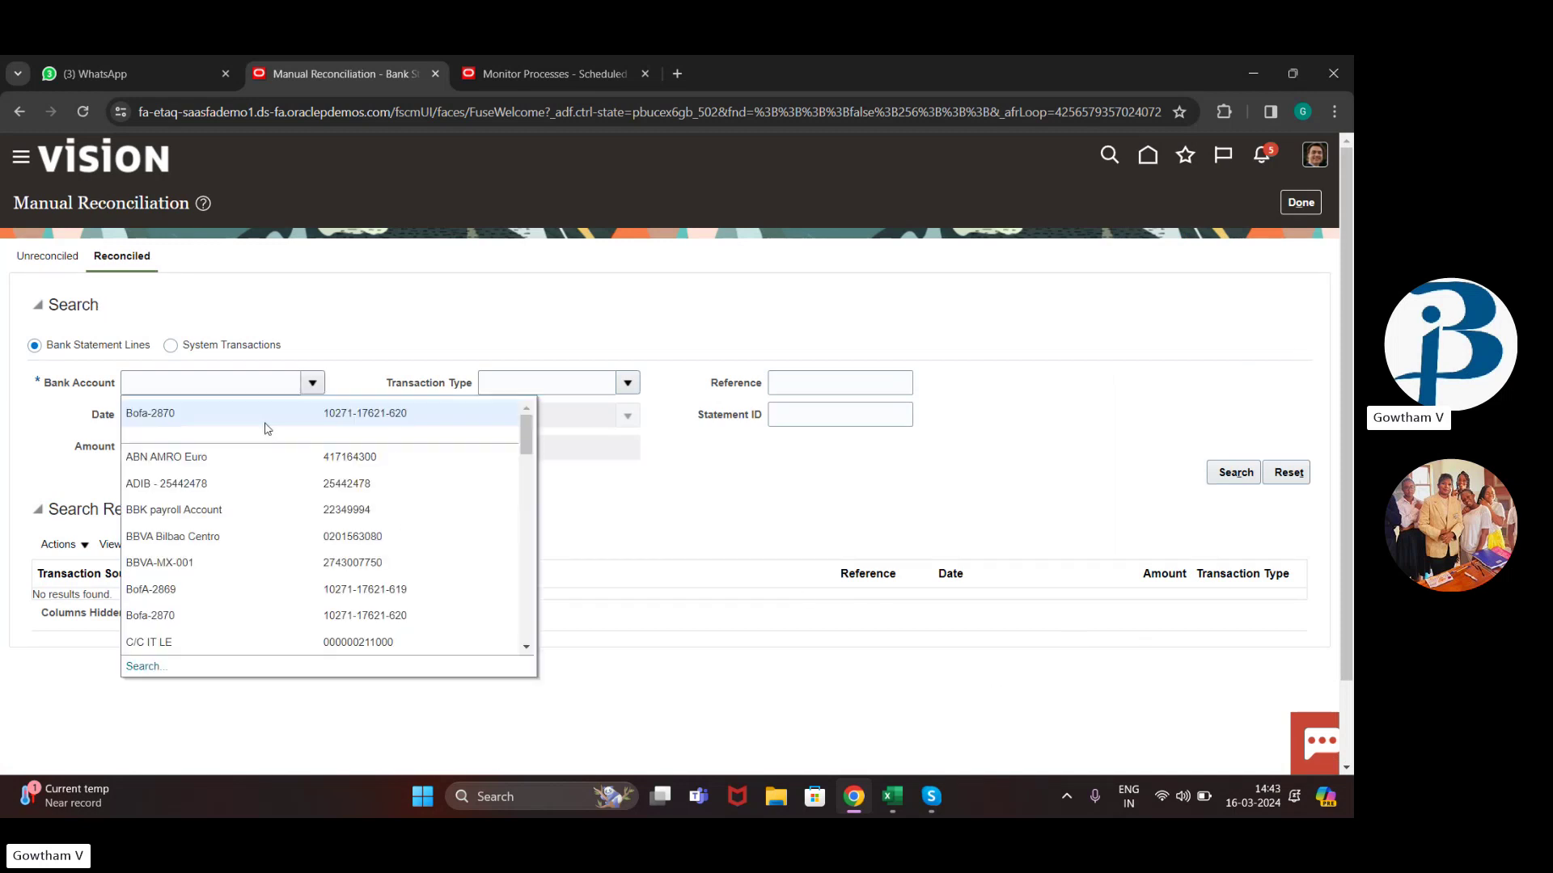
click(374, 412)
click(201, 414)
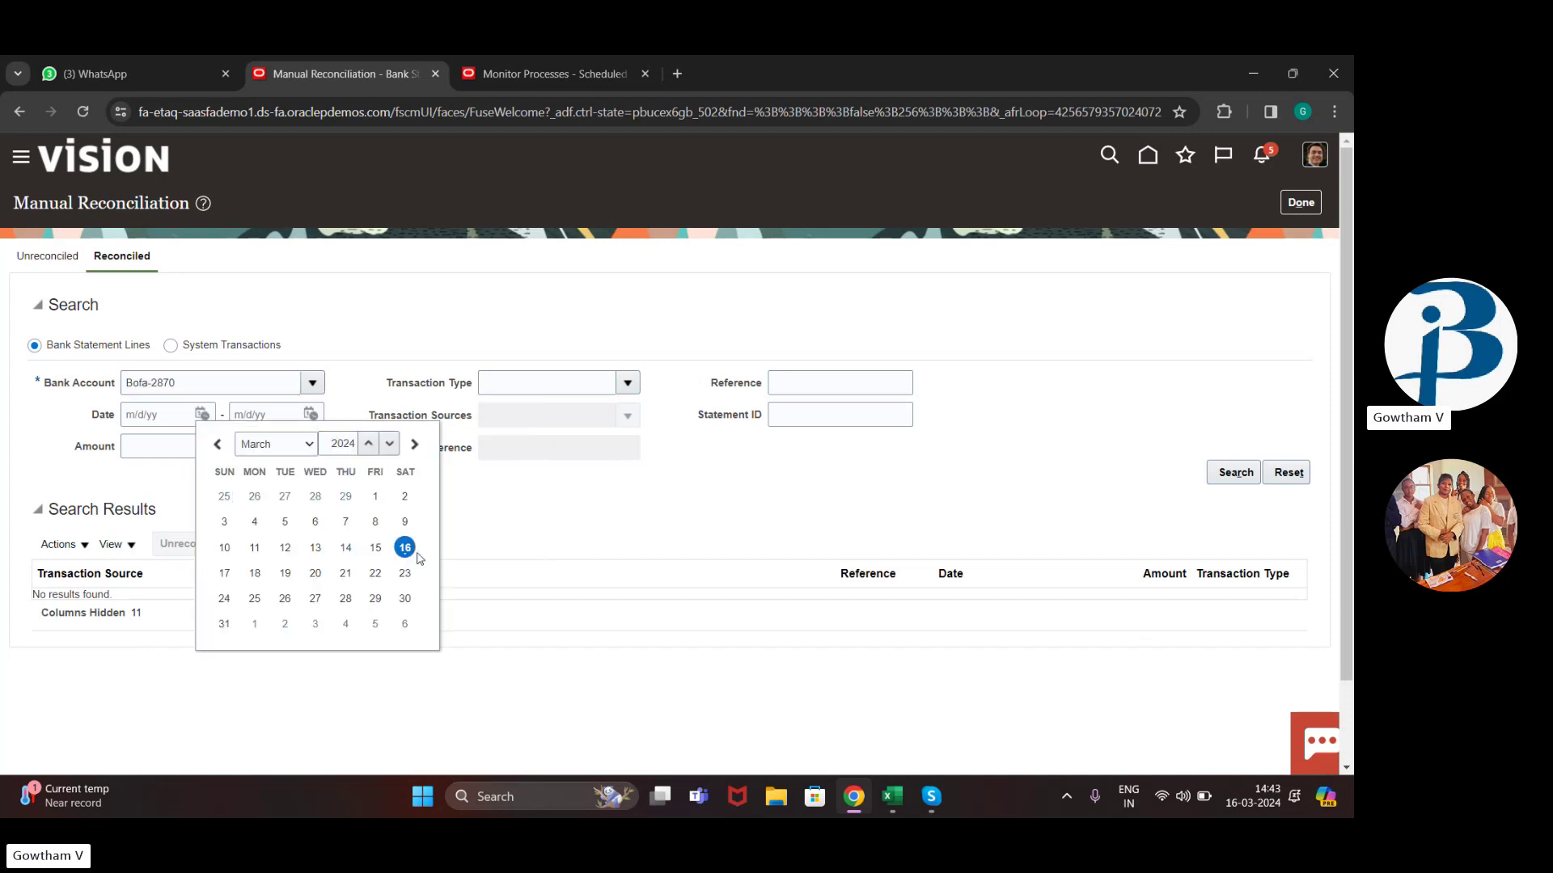
click(404, 548)
Set the end date to 3/16/24 and search for matching statement lines.
click(1236, 472)
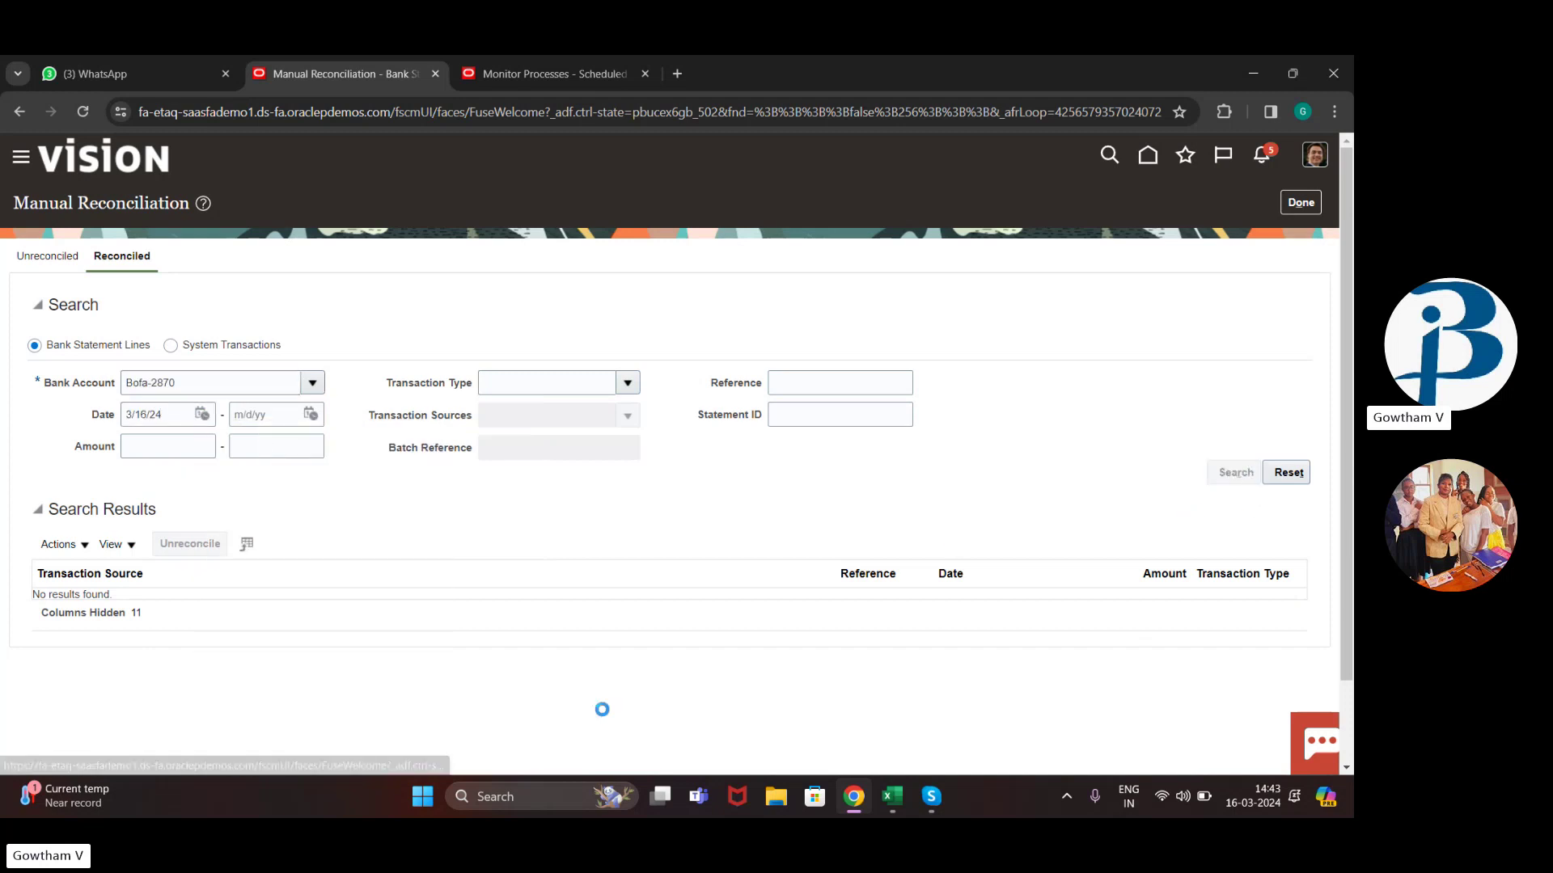
click(320, 412)
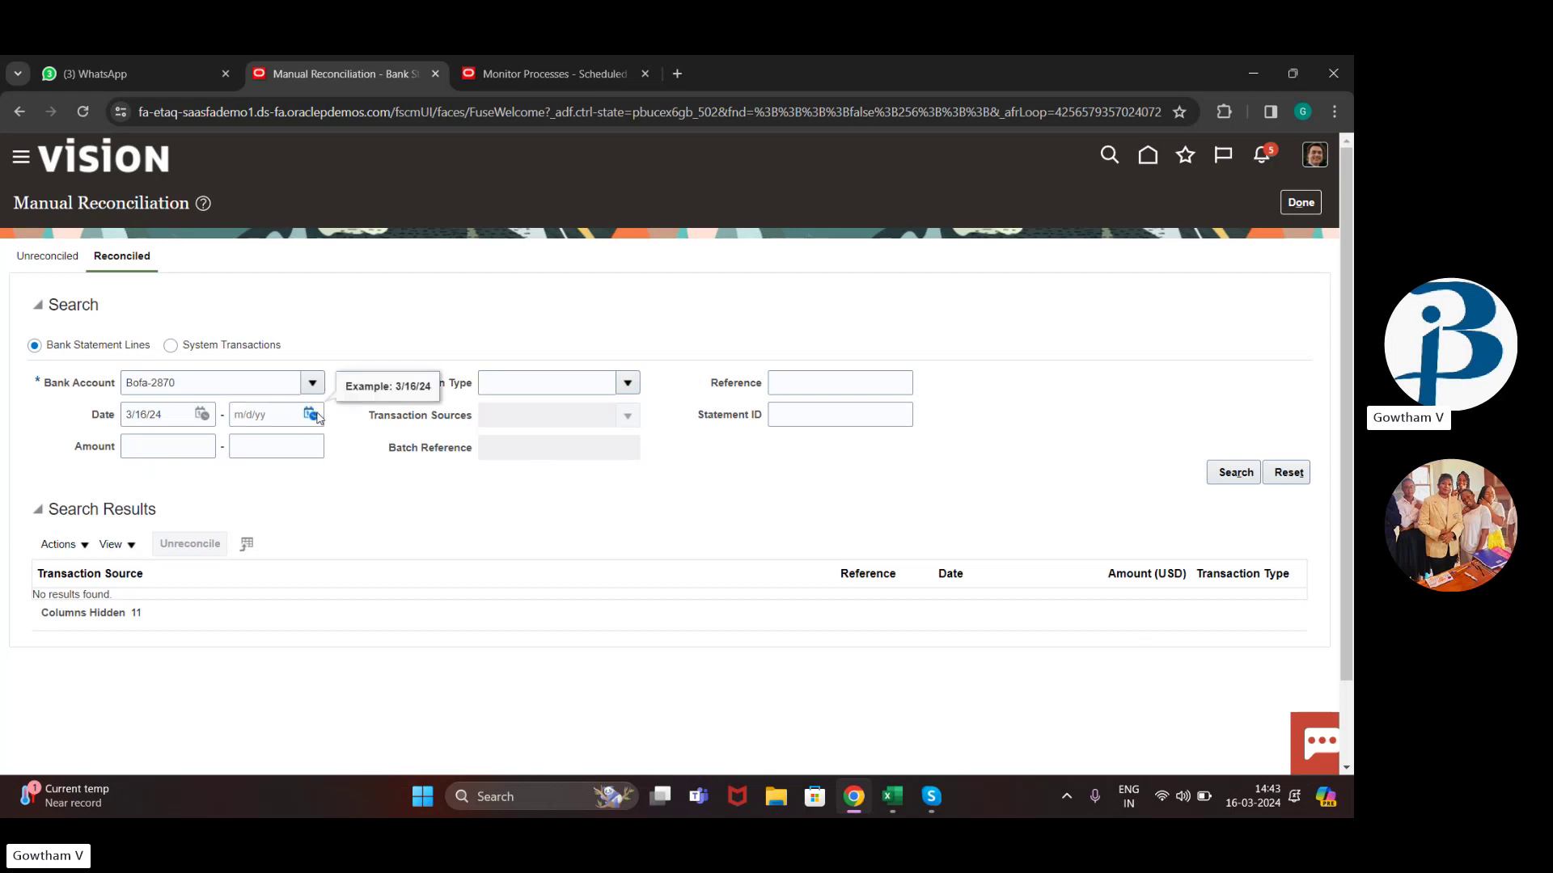
click(310, 414)
click(513, 547)
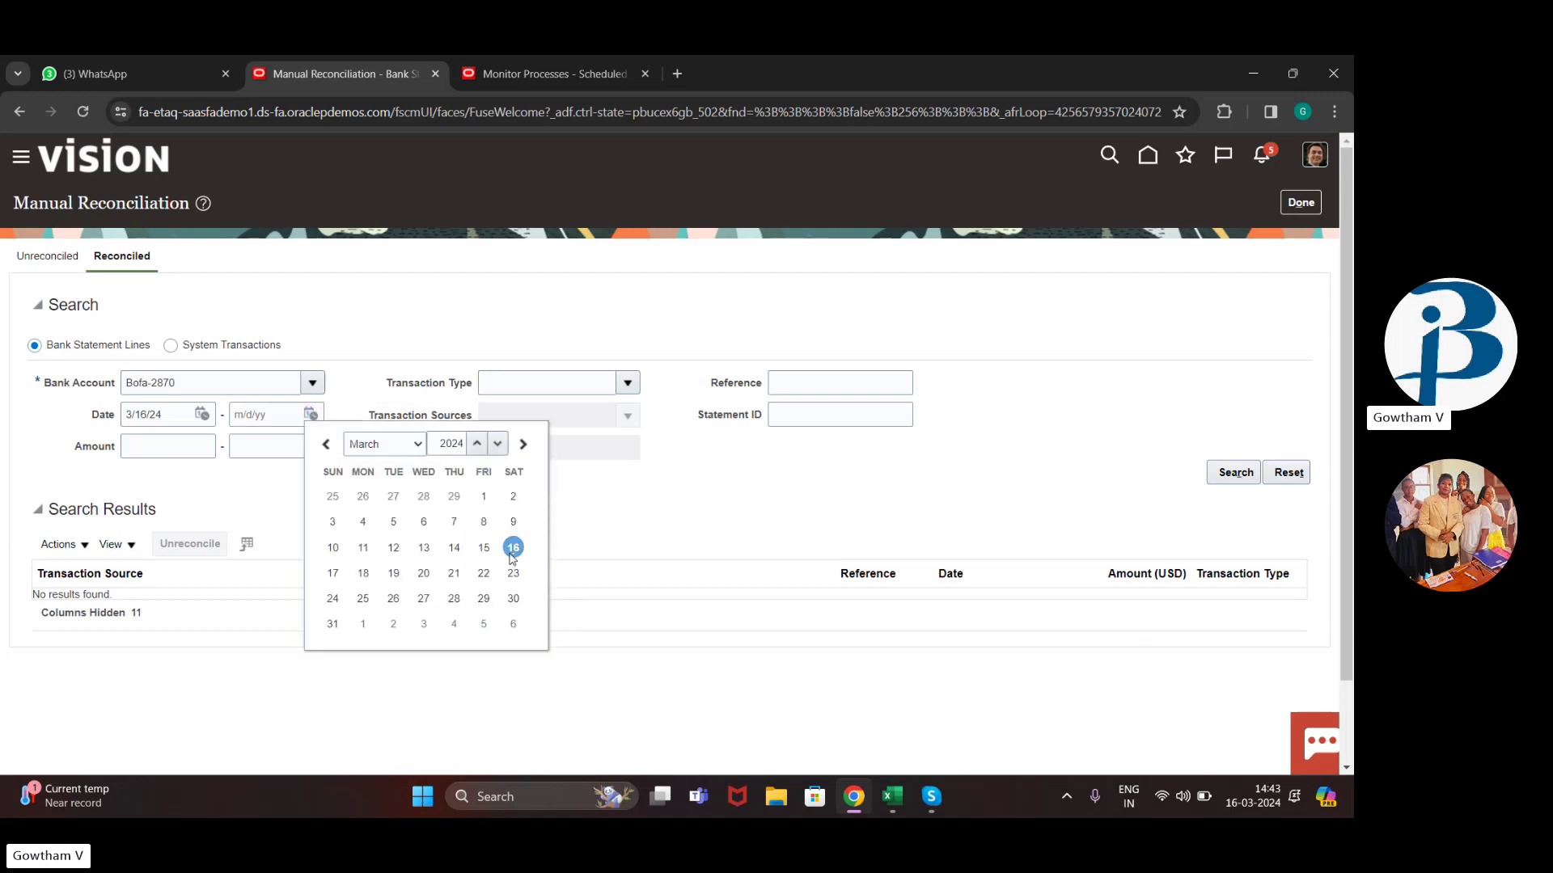
click(1231, 475)
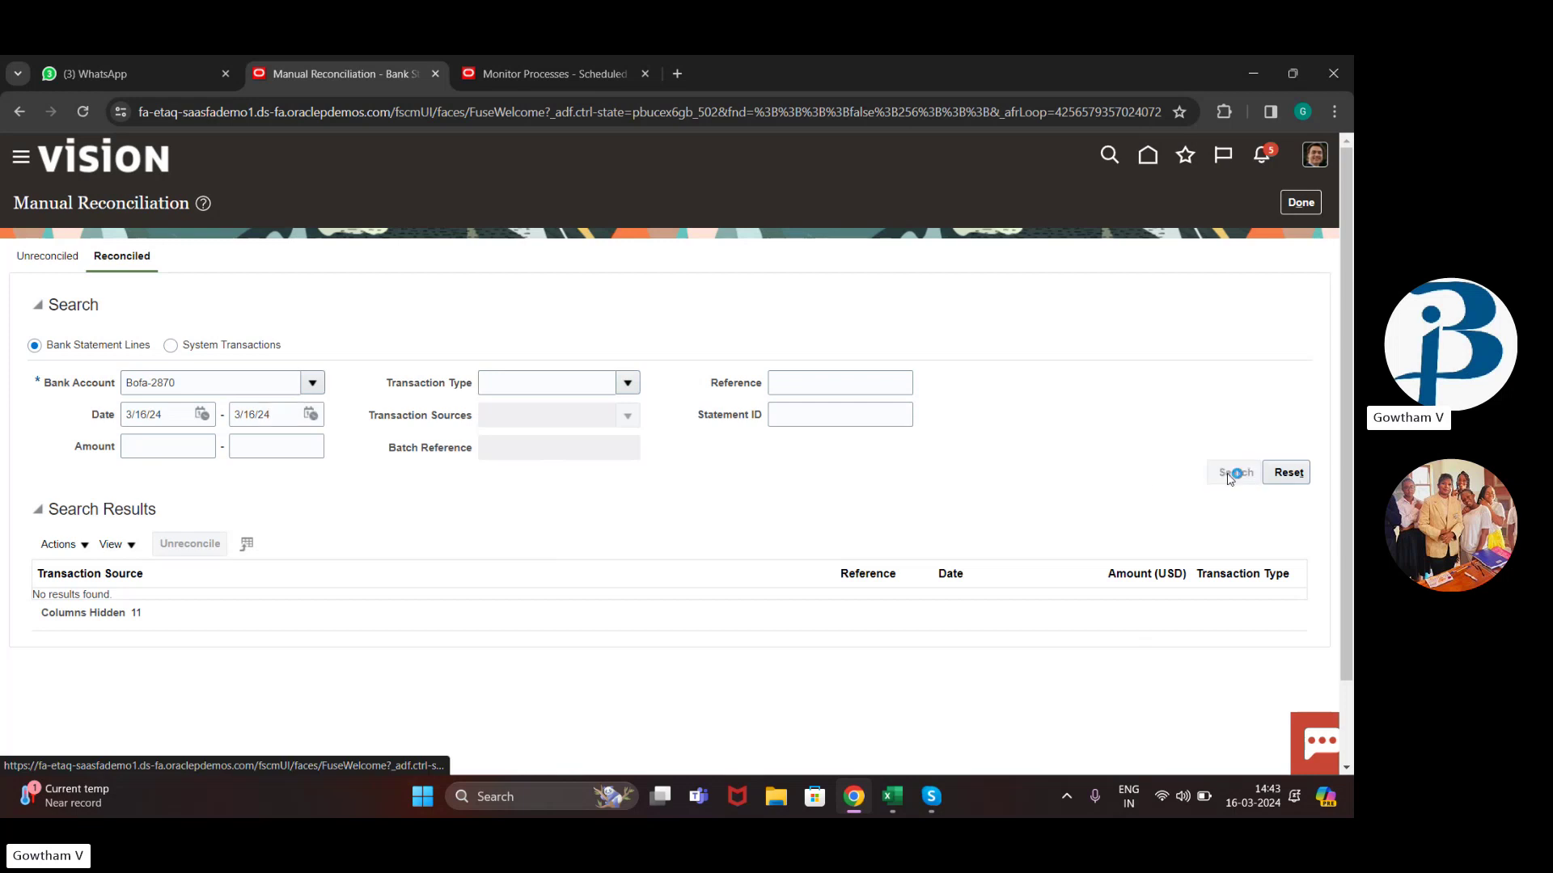
click(1230, 477)
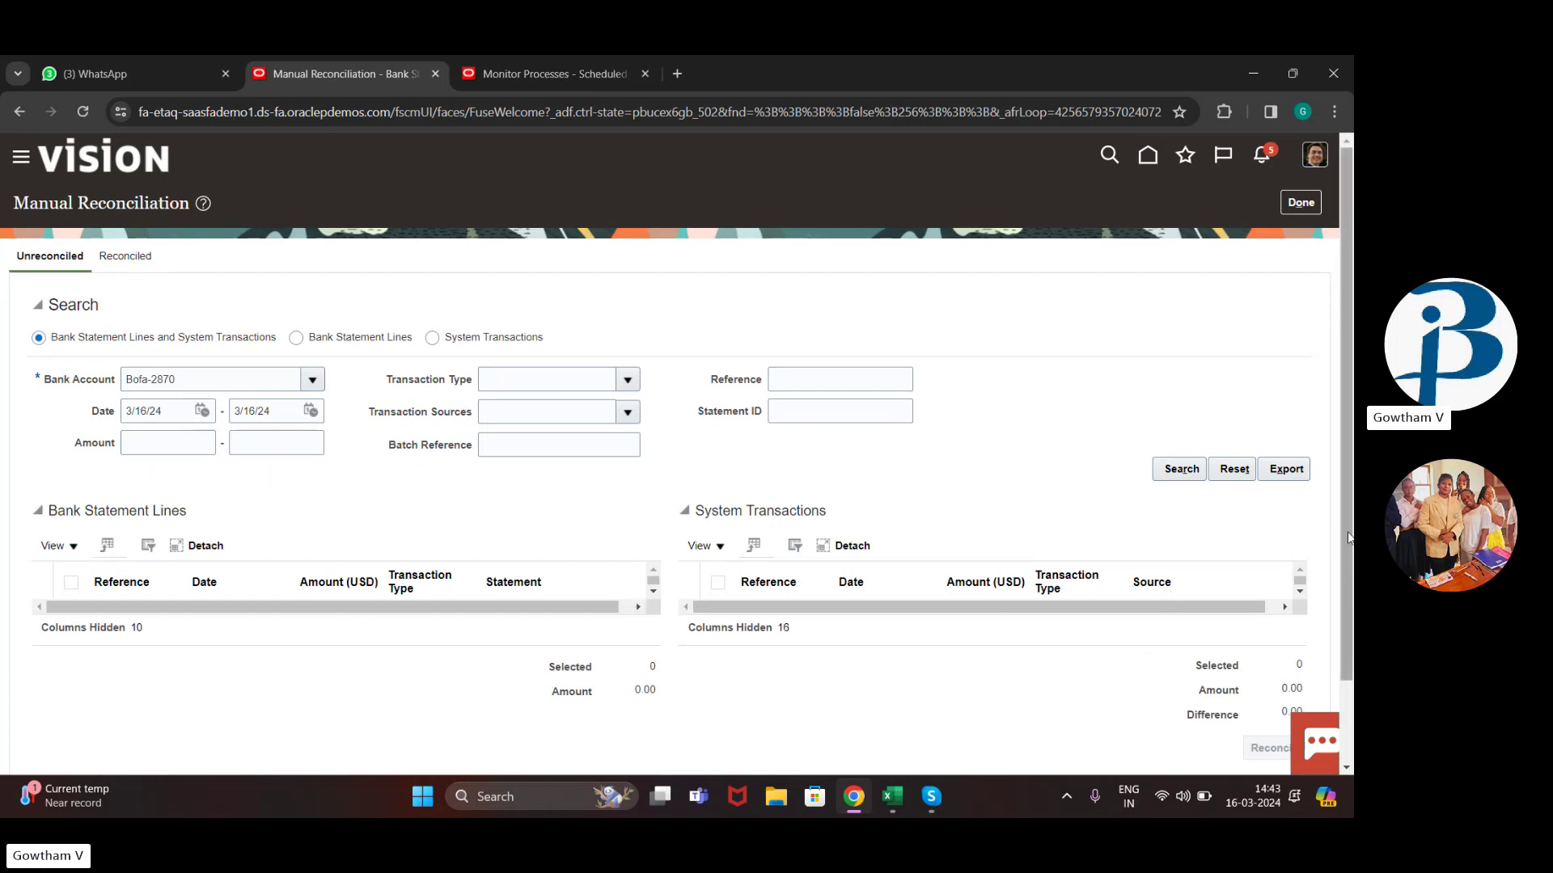
Manually match 3/16/24 lines 1345 (-100,000.00) and 1234 (100,000.00) against each other.
click(1182, 476)
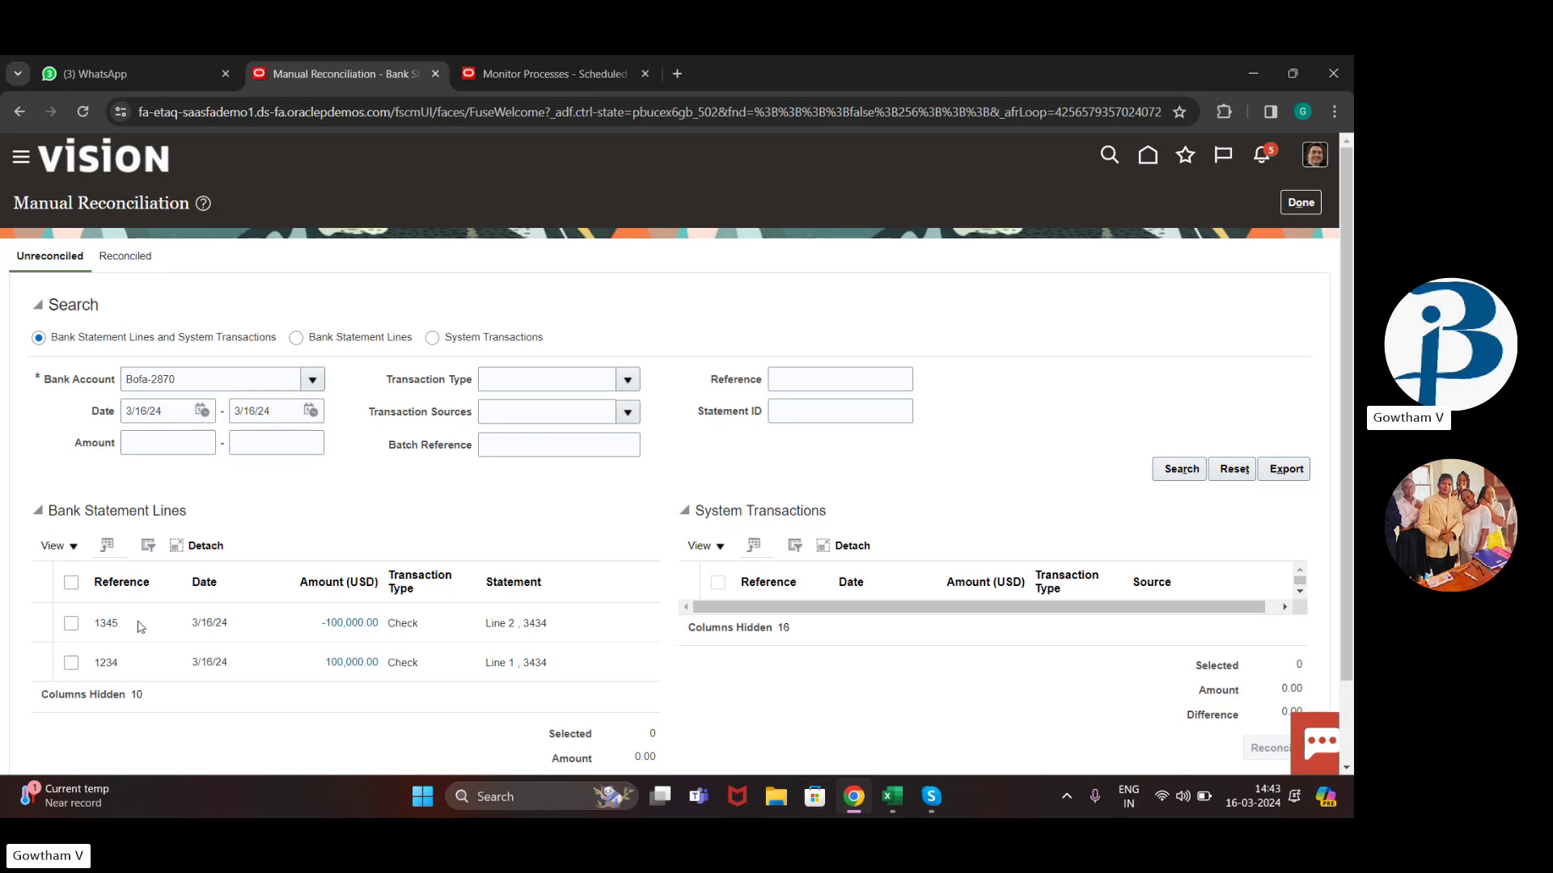
click(71, 623)
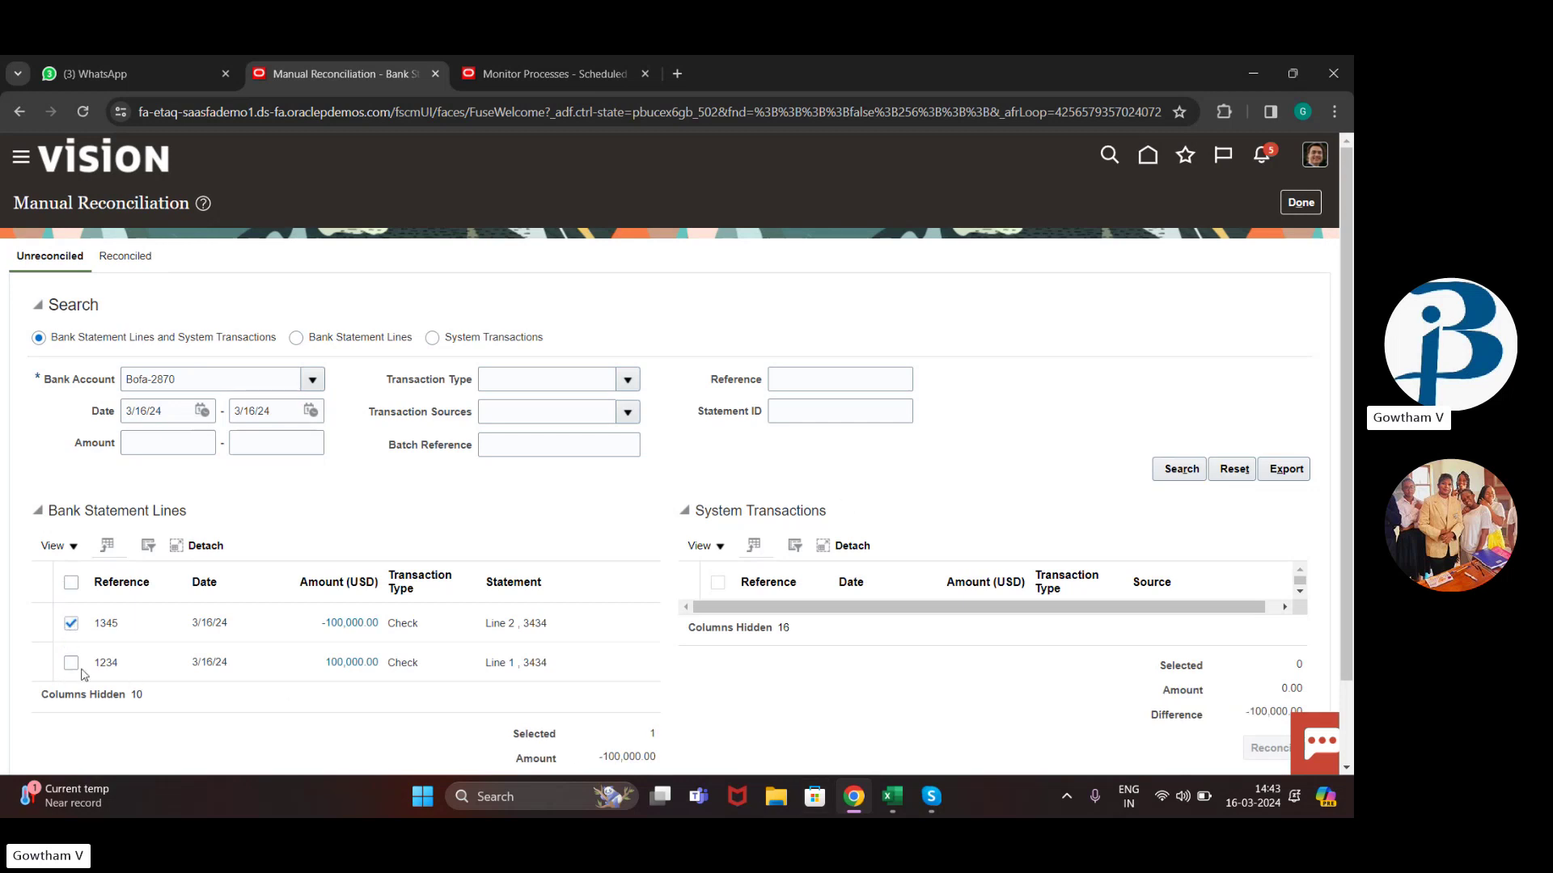
click(71, 663)
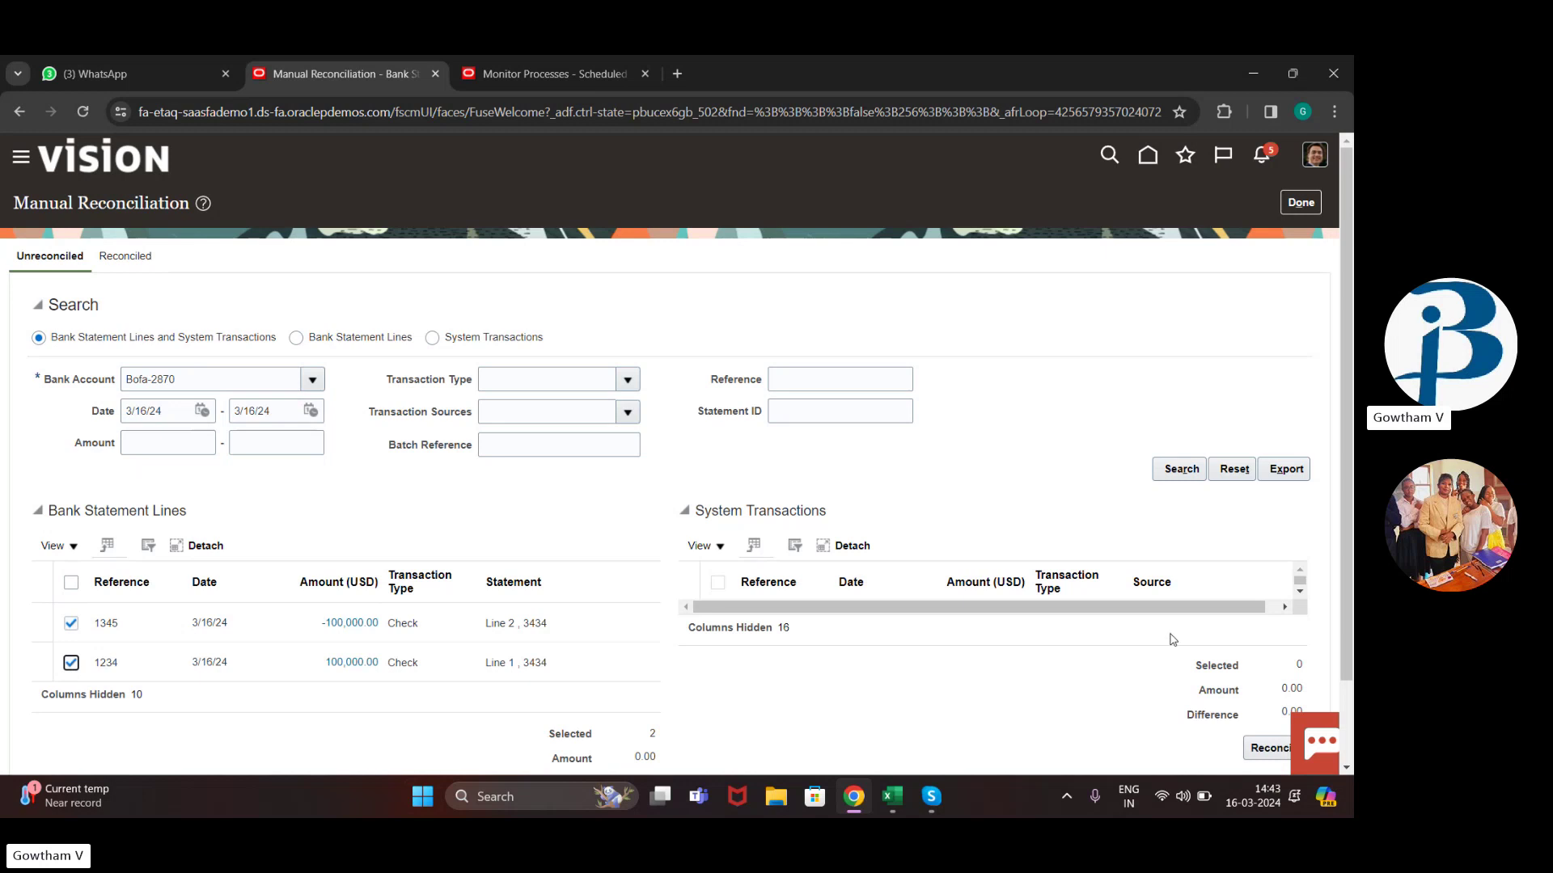
scroll(1173, 639, down, 2)
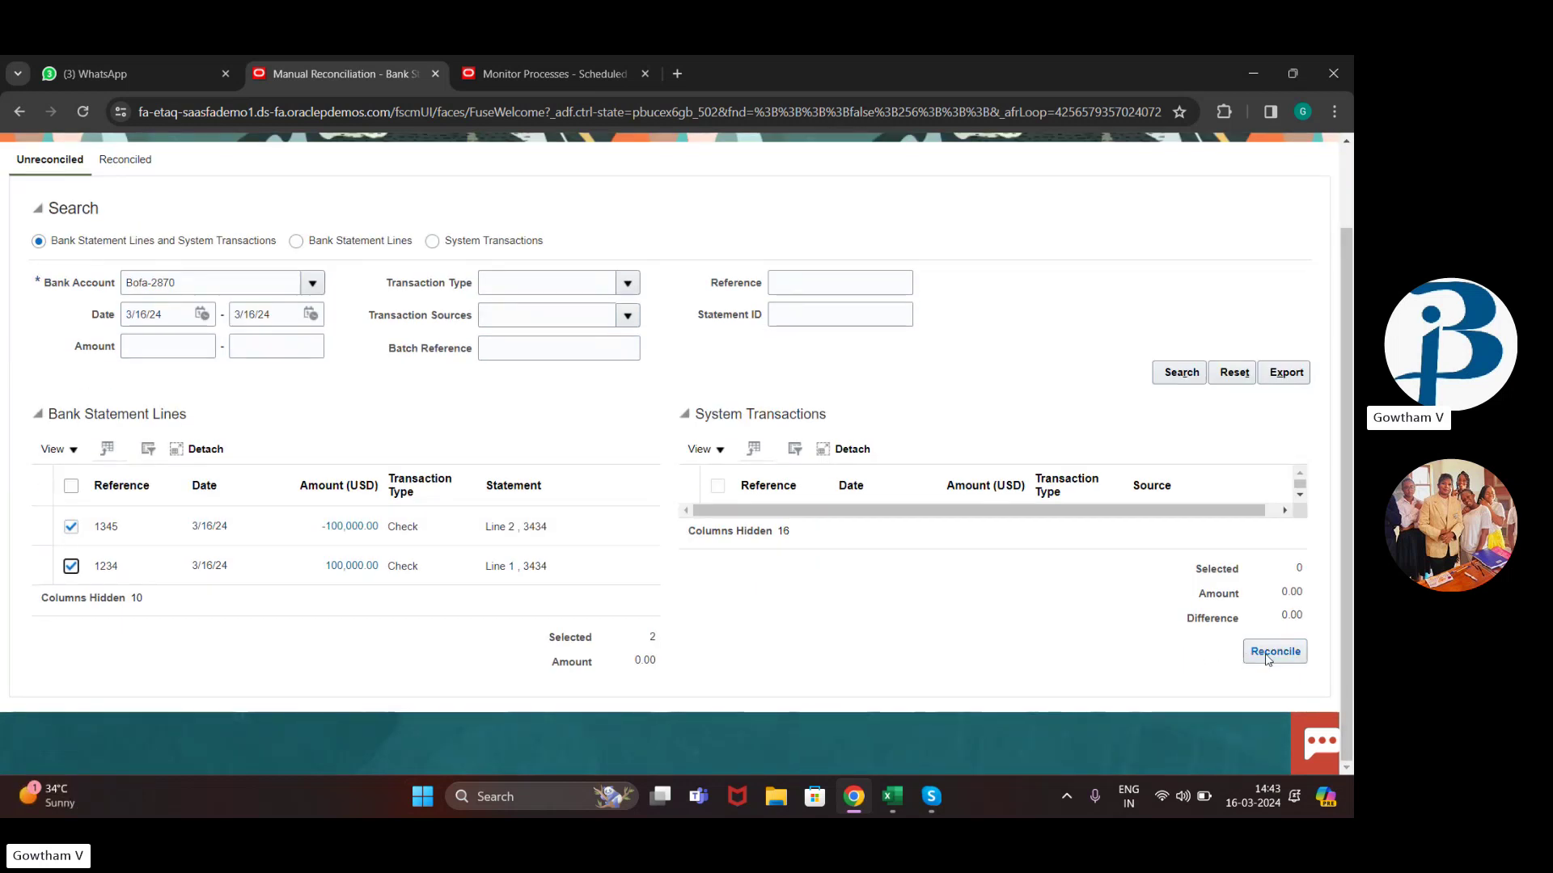
click(1268, 659)
click(1317, 204)
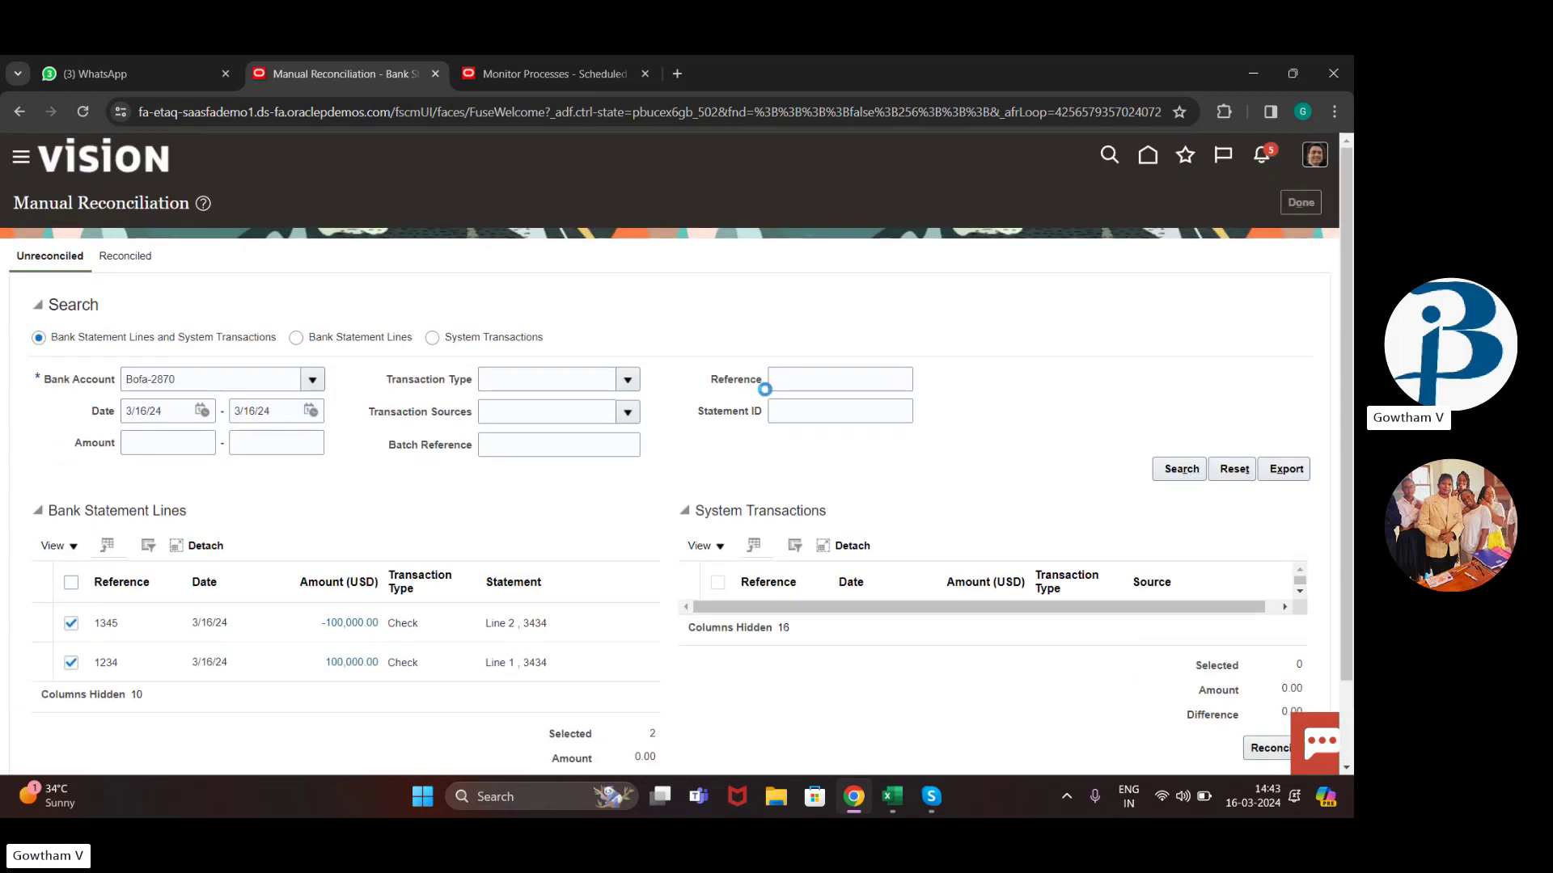
Check the Excel topic notes in cells K8 through N10, then return to Bank Statements.
click(891, 796)
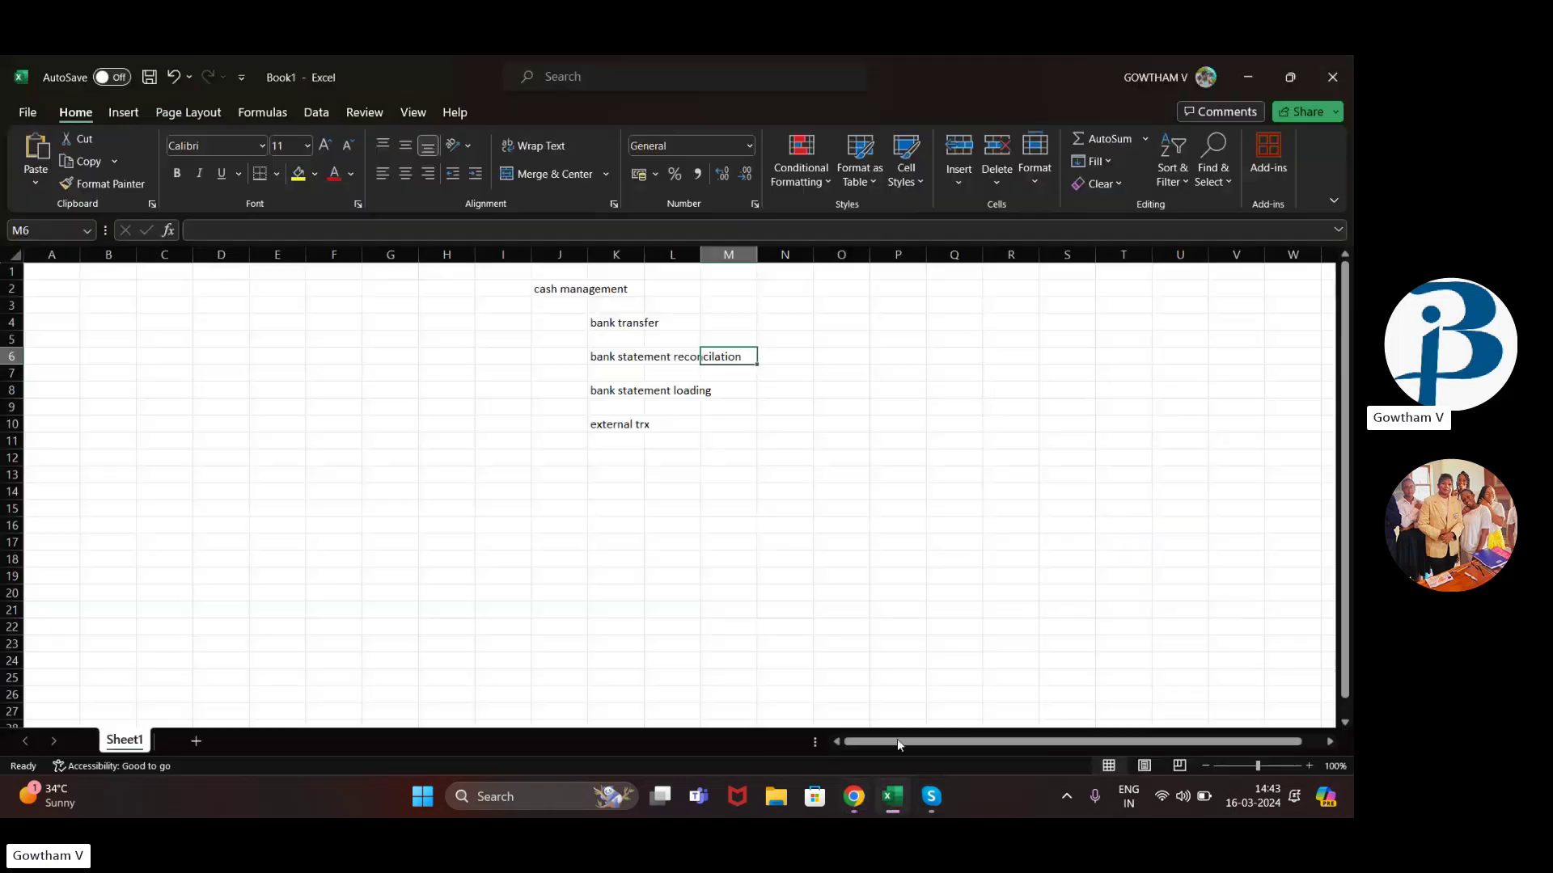
click(675, 430)
click(737, 422)
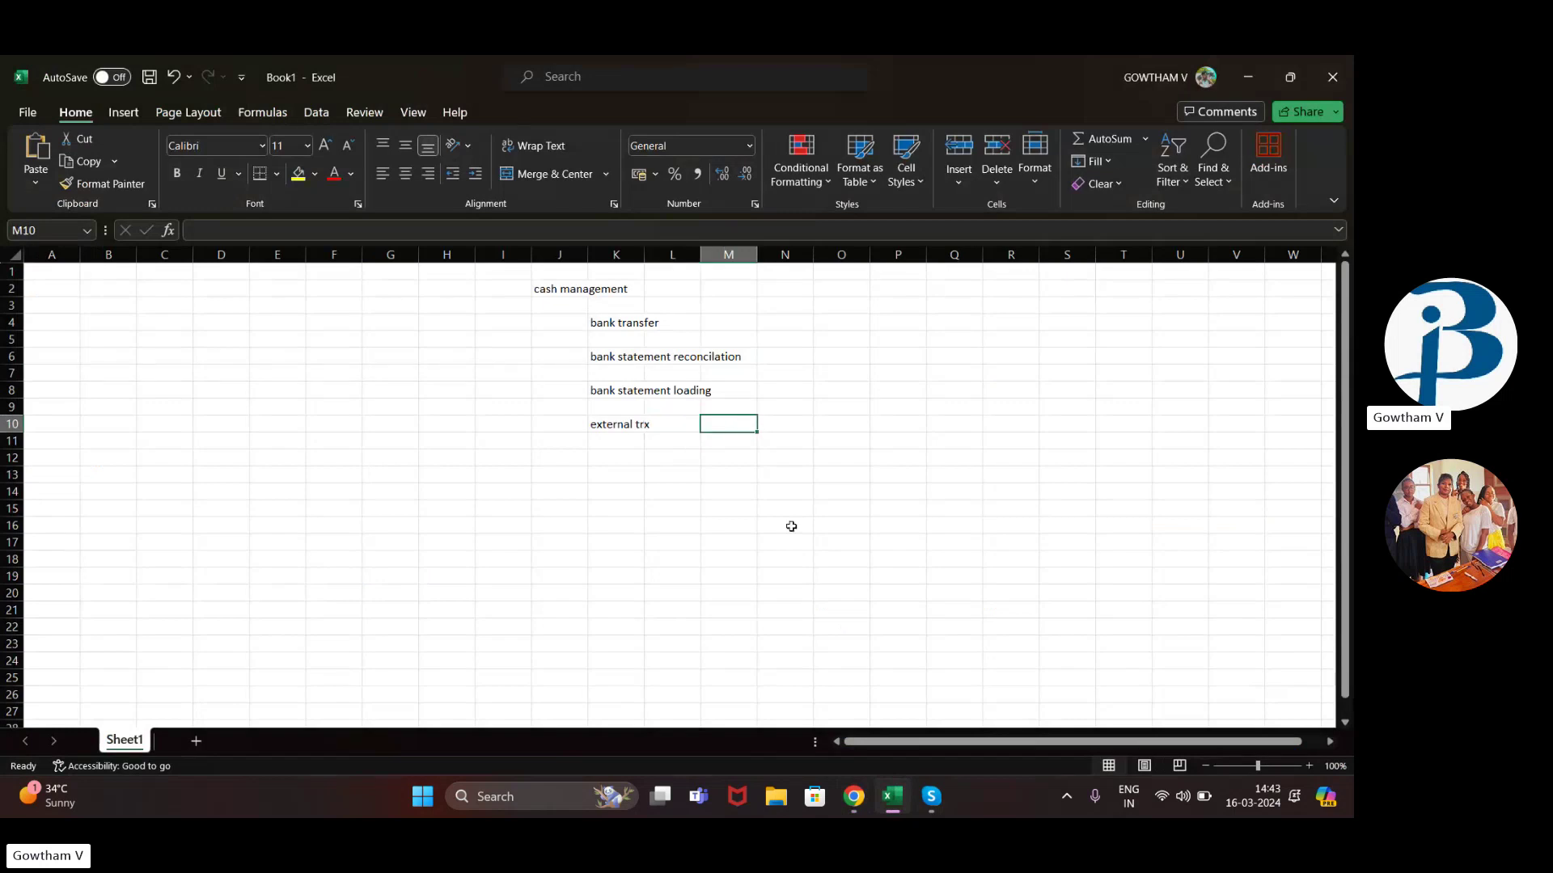
key(Right)
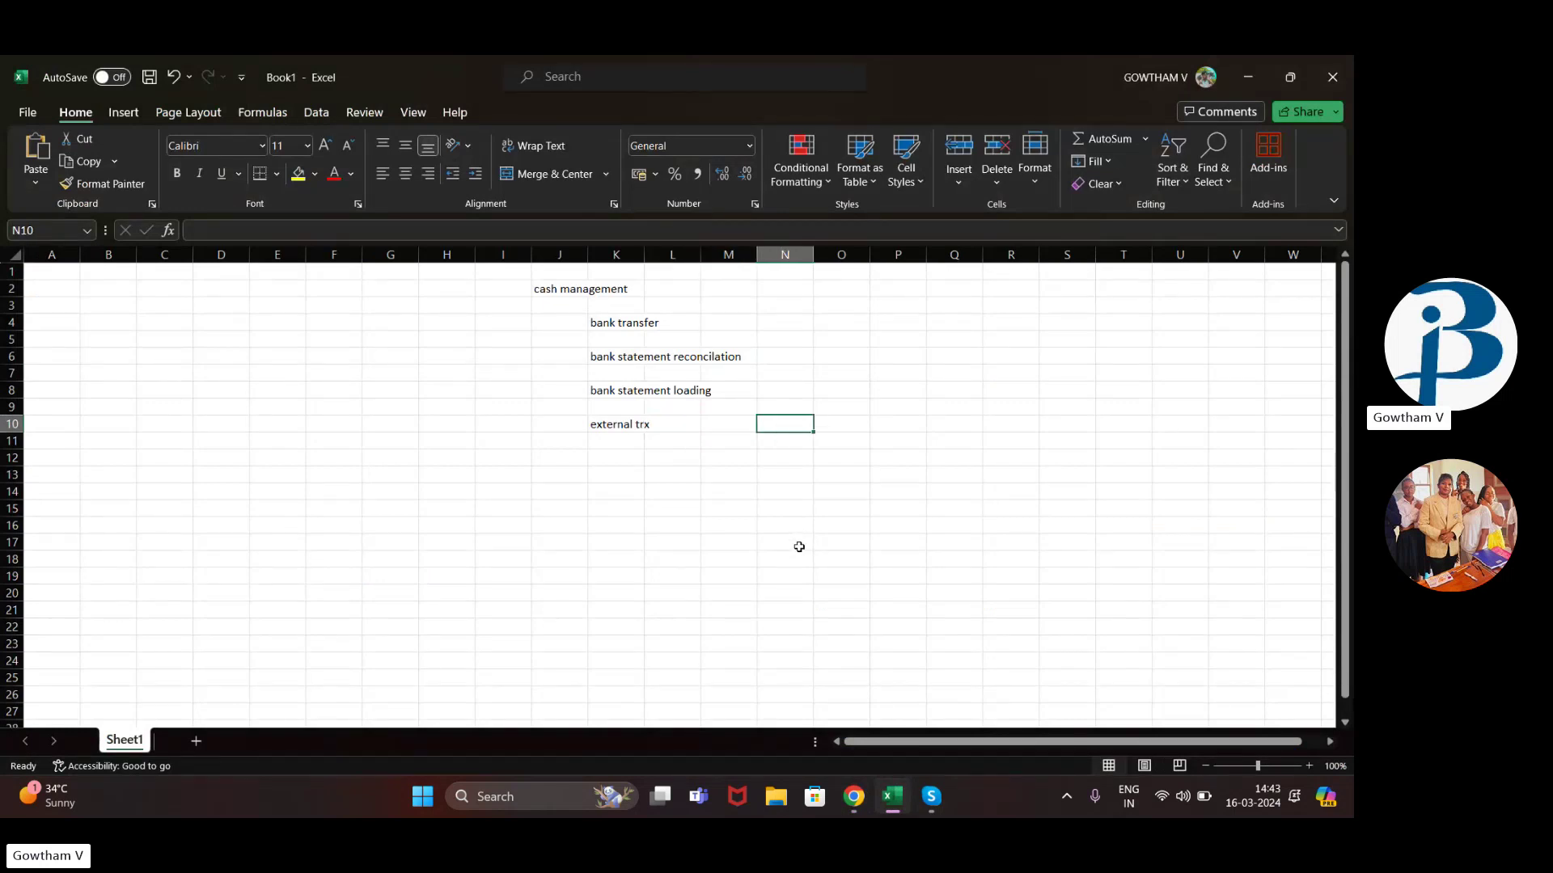
key(Left)
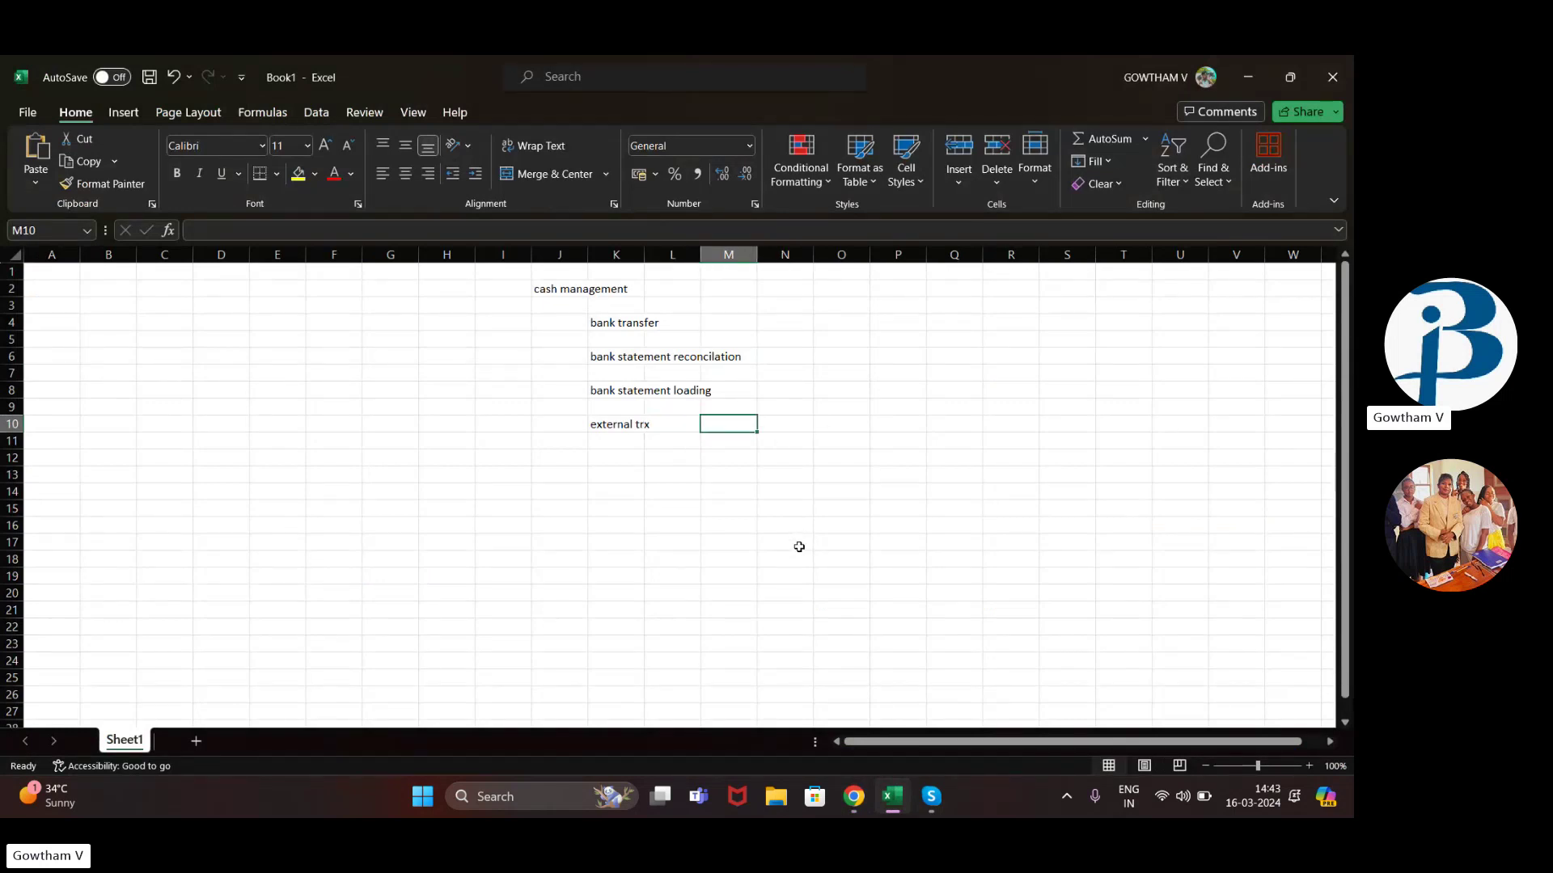
click(683, 392)
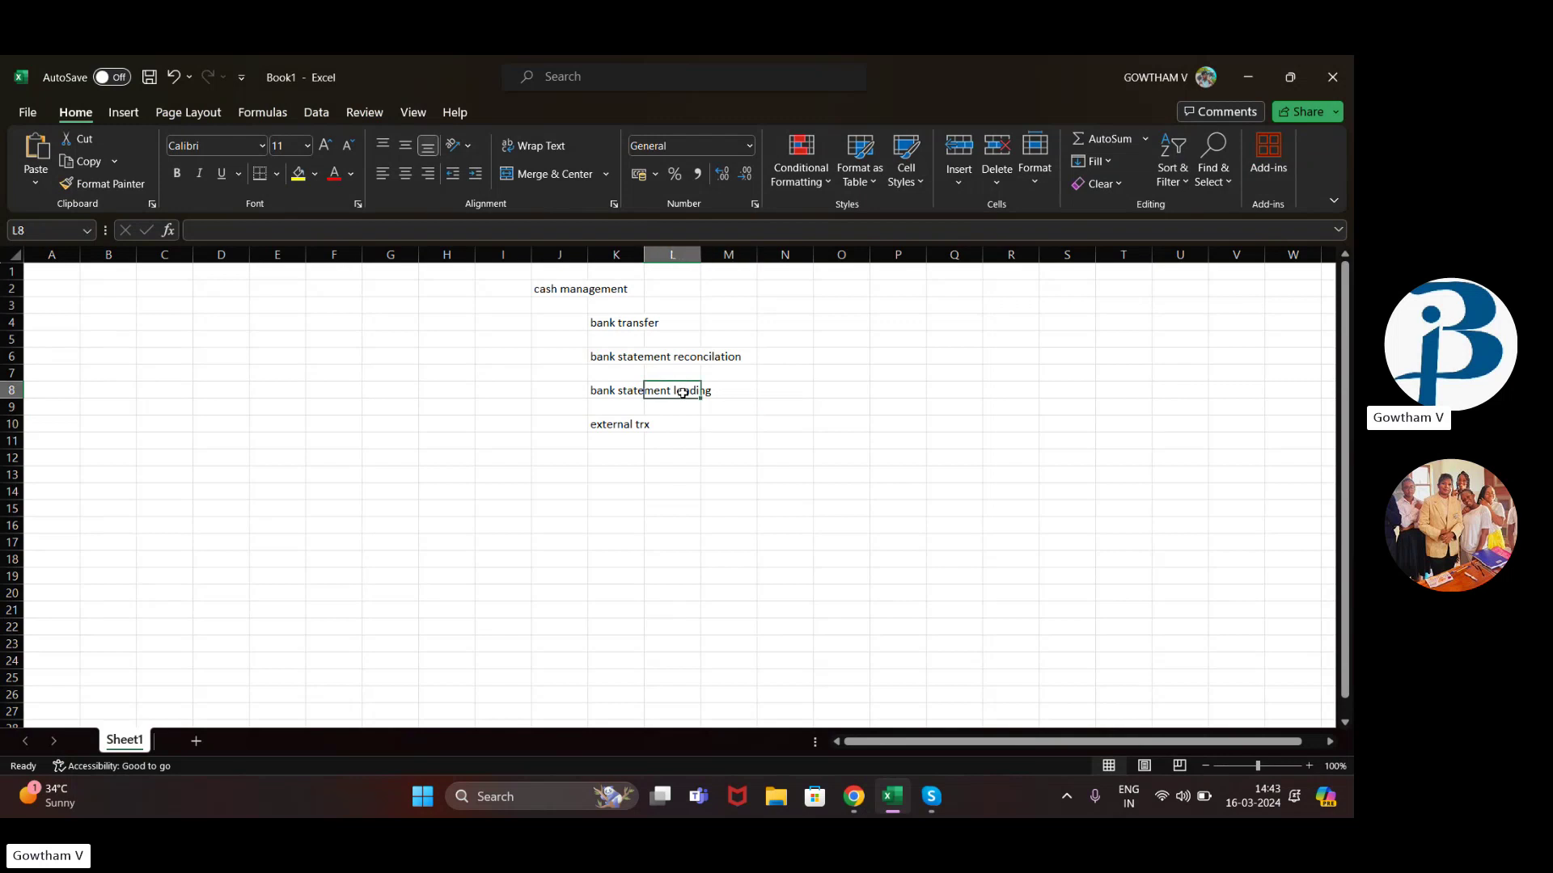
click(629, 391)
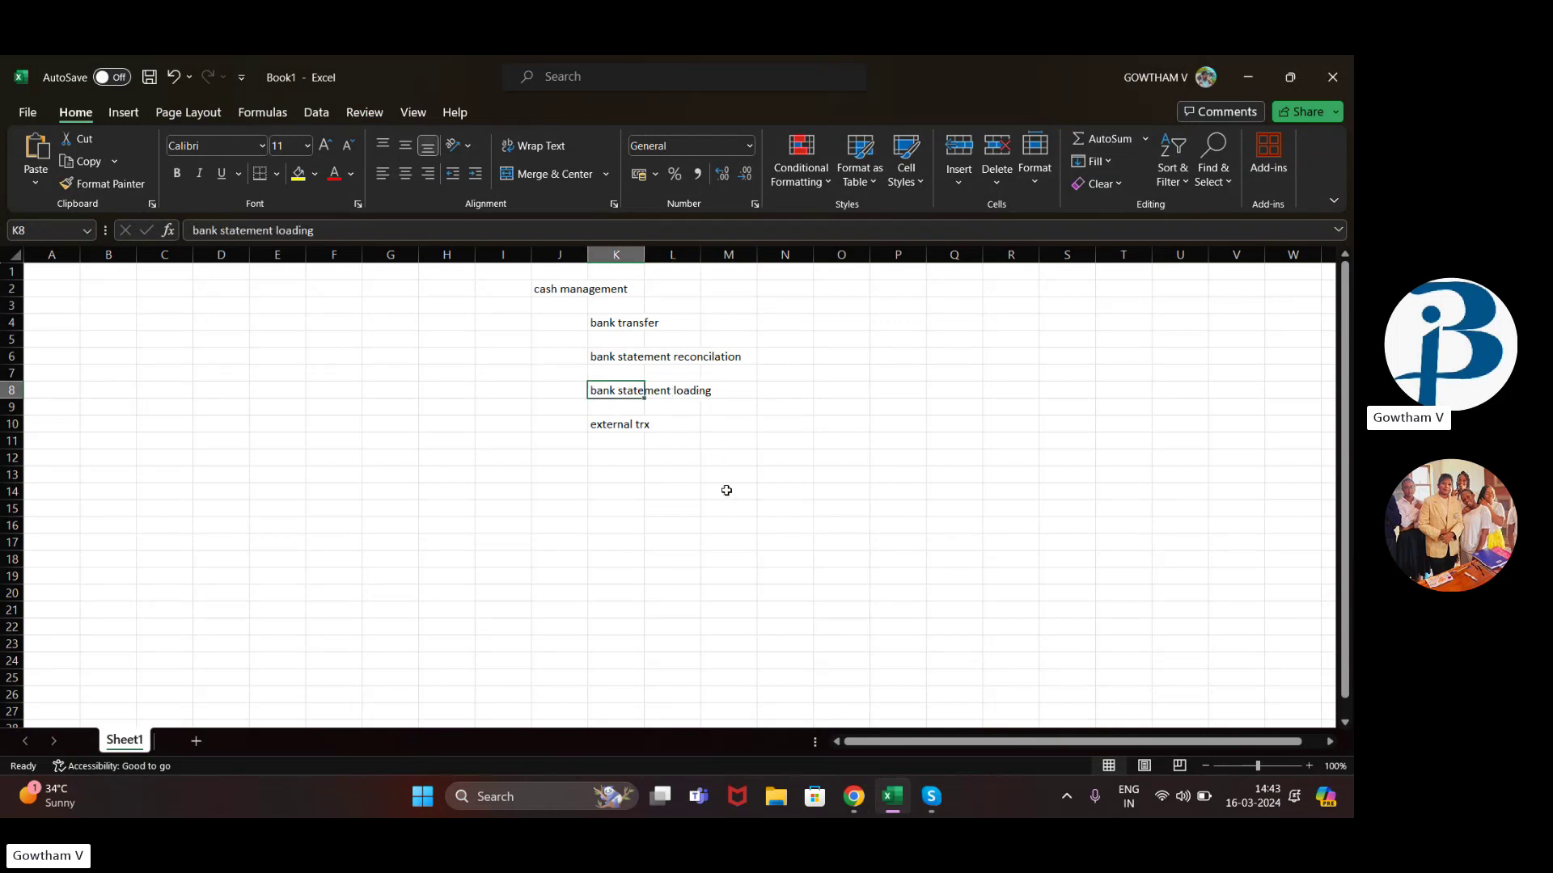
click(858, 812)
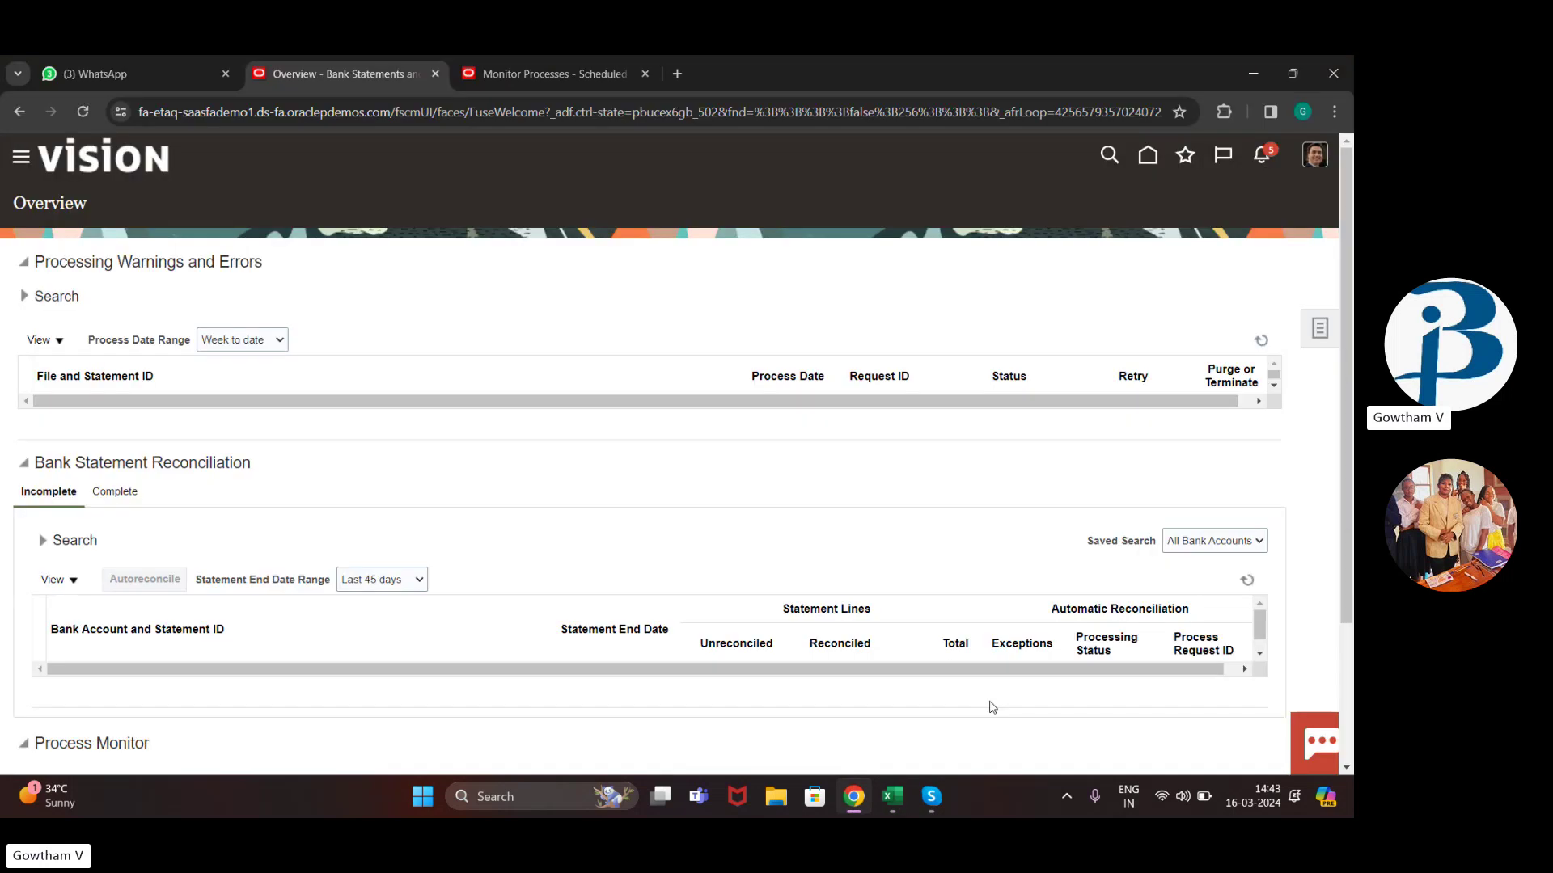
Confirm Autoreconcile runs 6764167 and 6764166 succeeded, then begin scheduling a new process.
click(1322, 330)
click(547, 60)
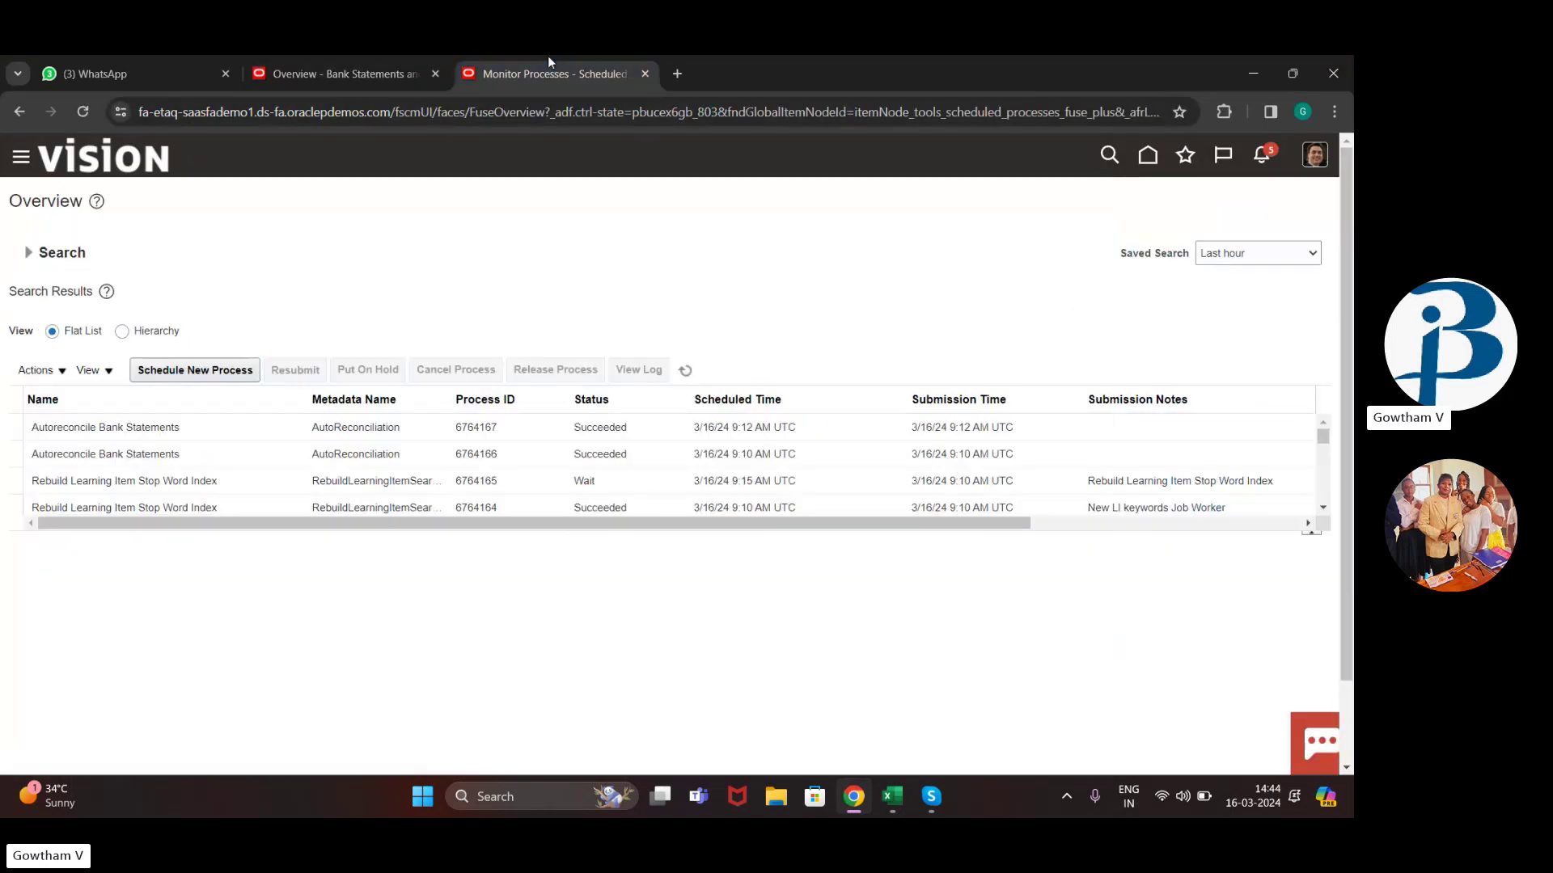
click(220, 374)
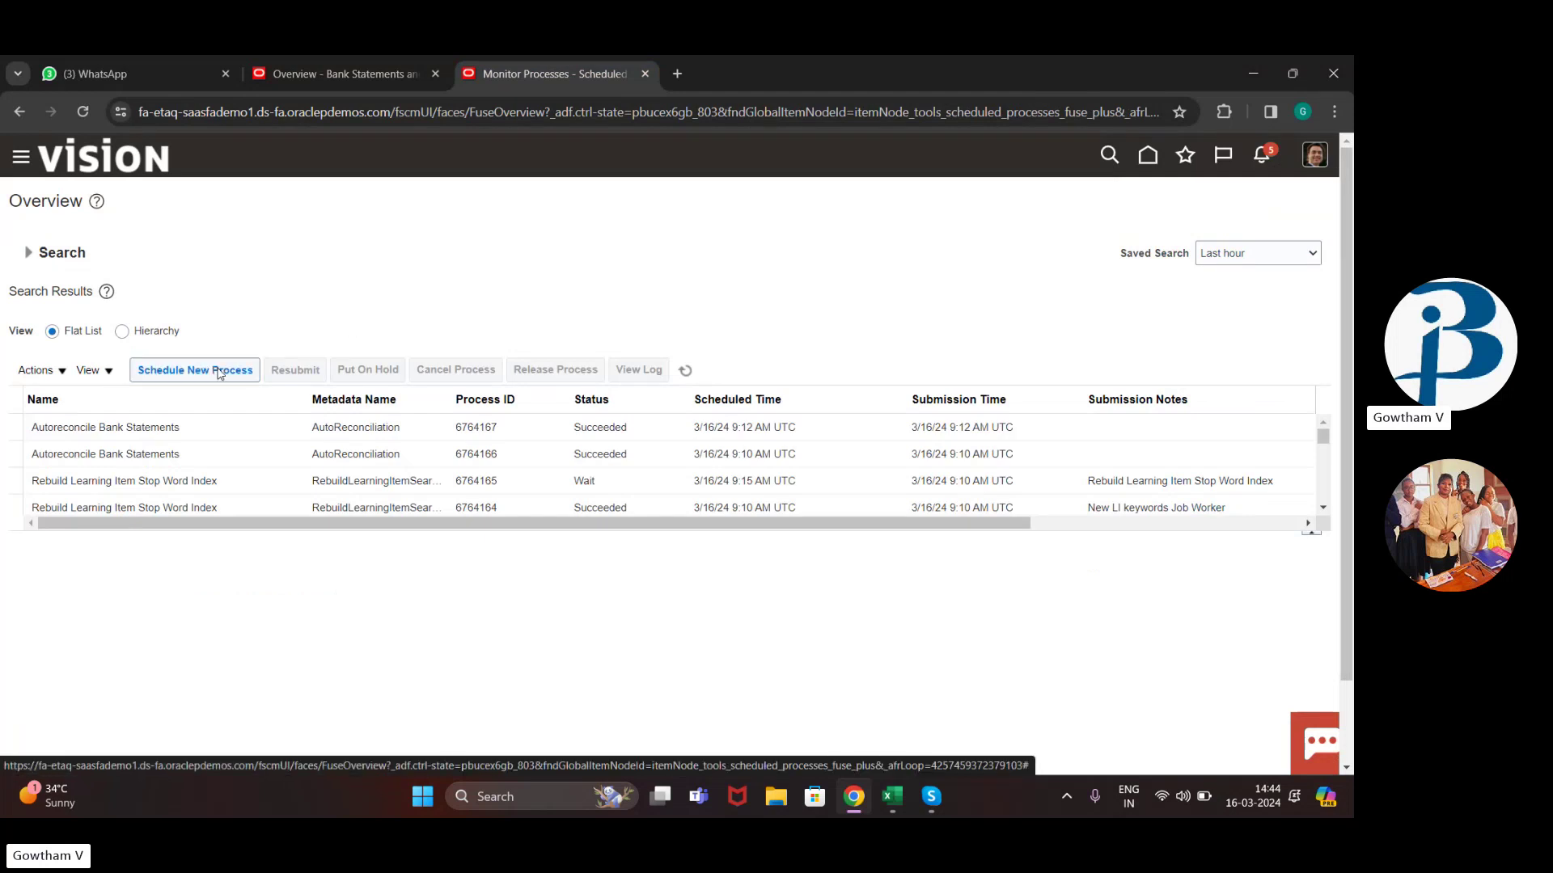
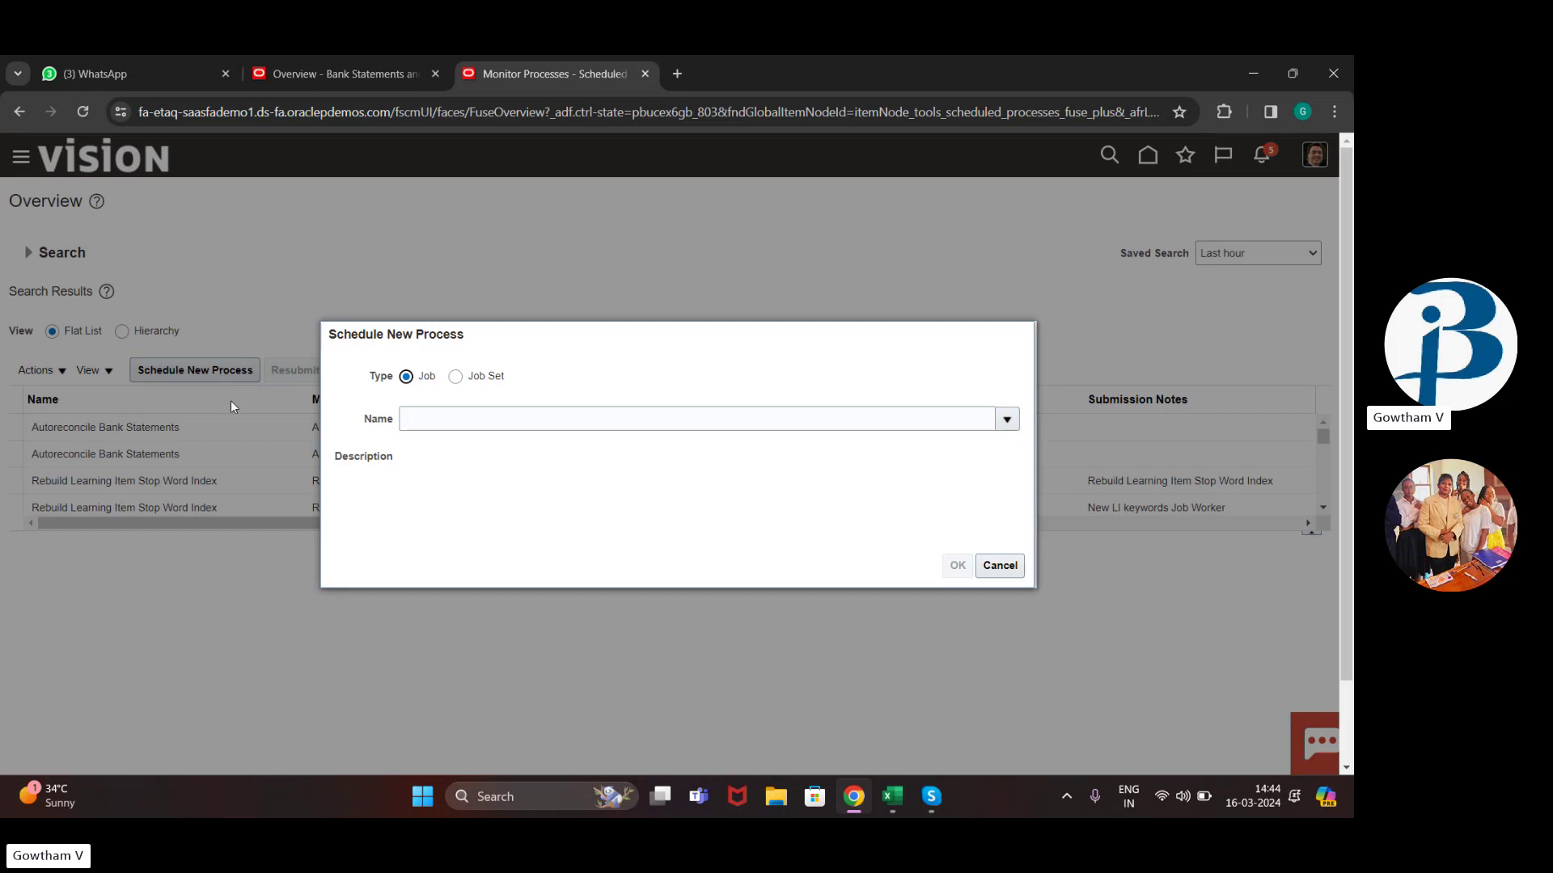
Search the job names for 'load interface file for import' and choose Load Interface File for Import as the job.
click(641, 418)
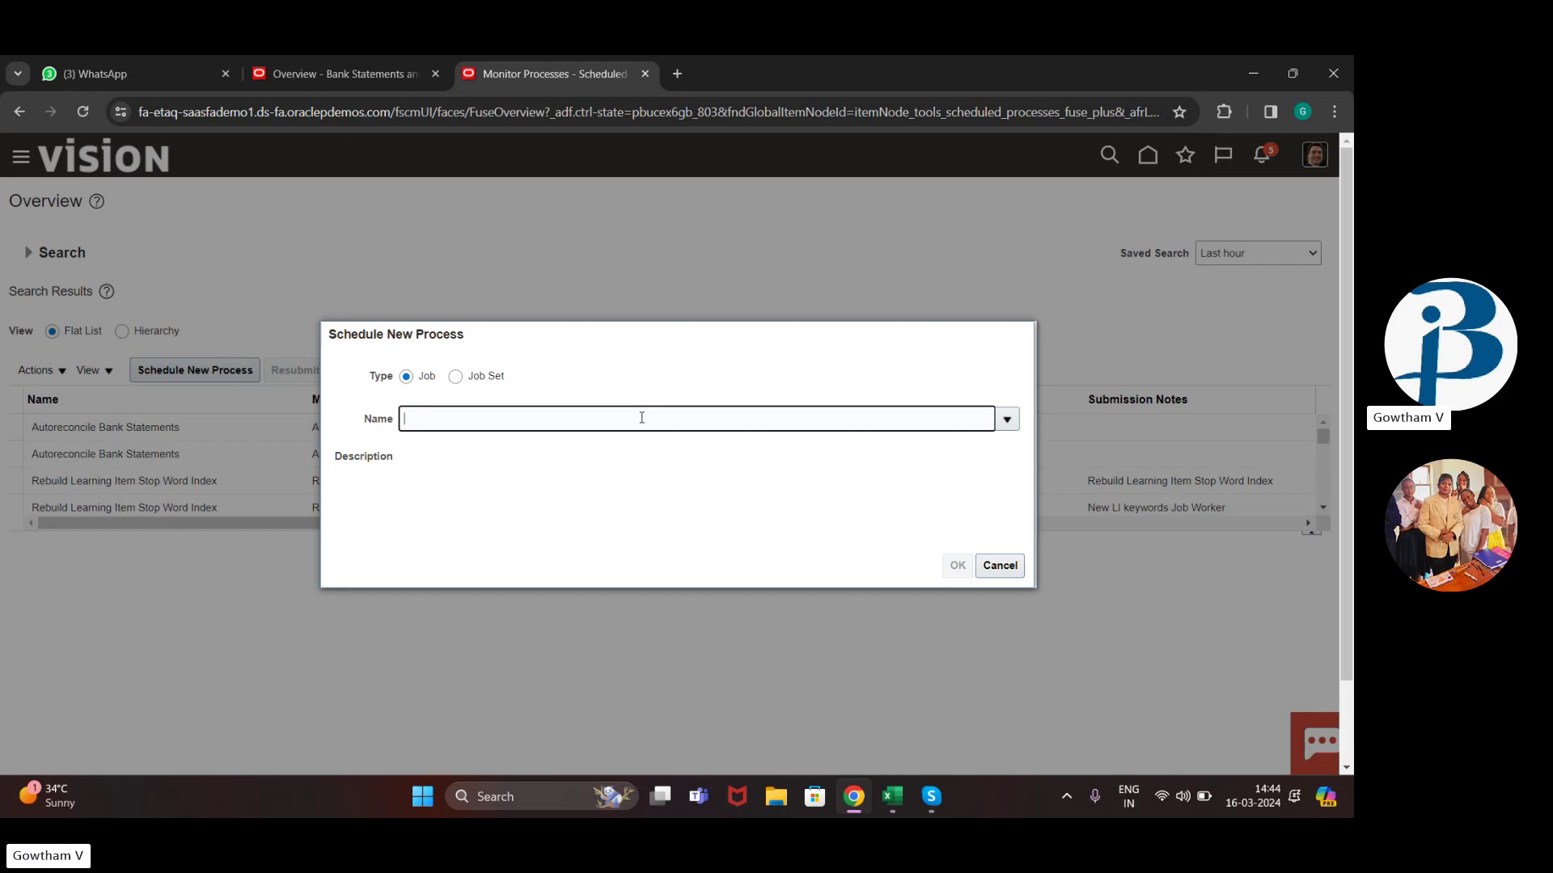
text(lin)
click(1006, 419)
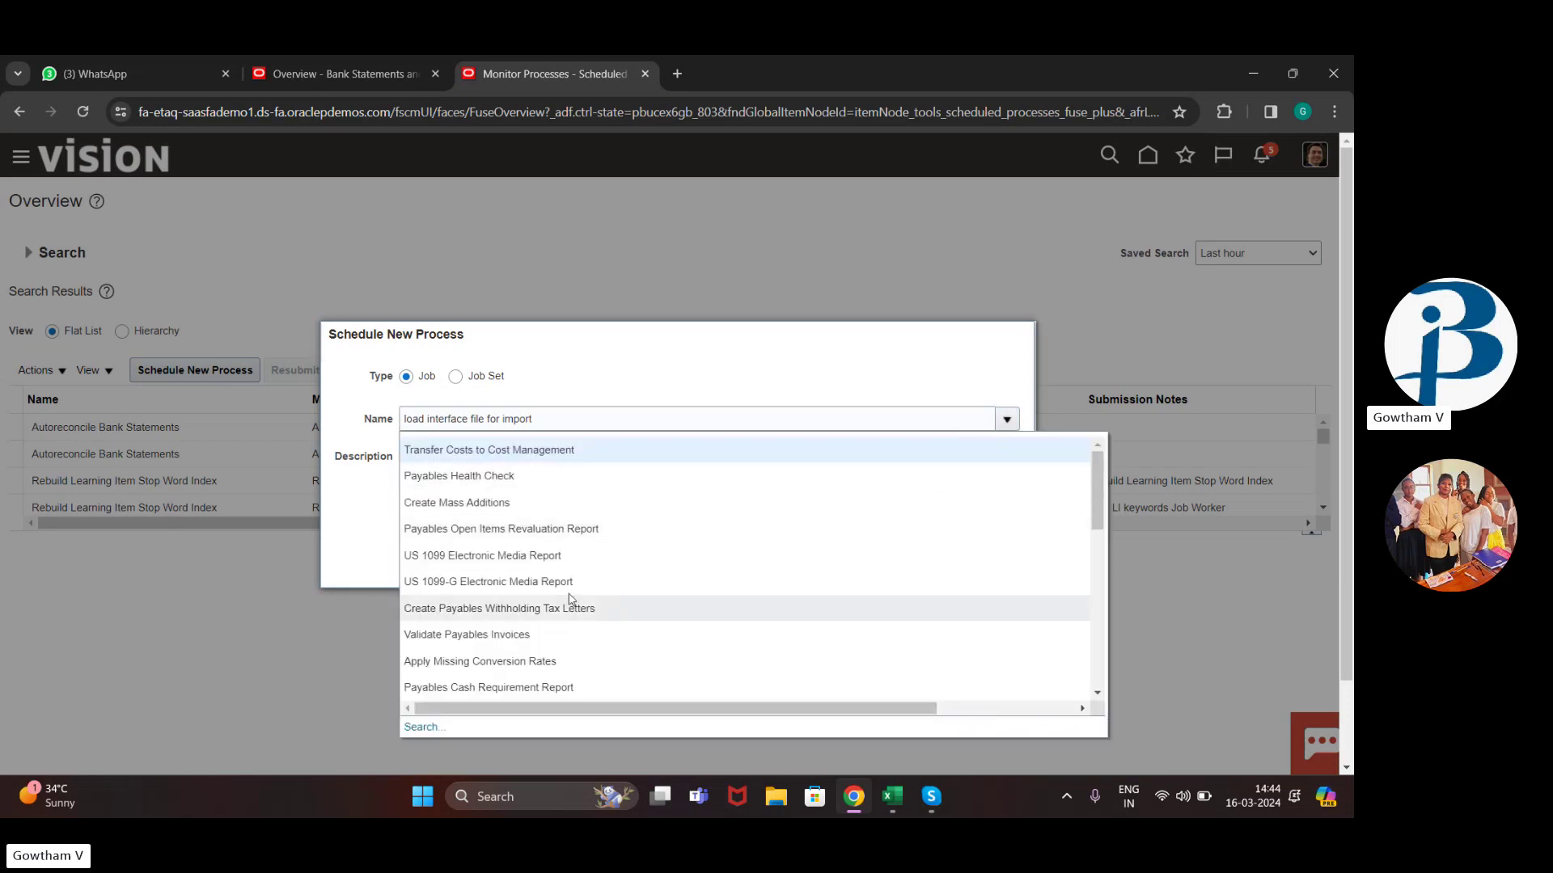
click(422, 727)
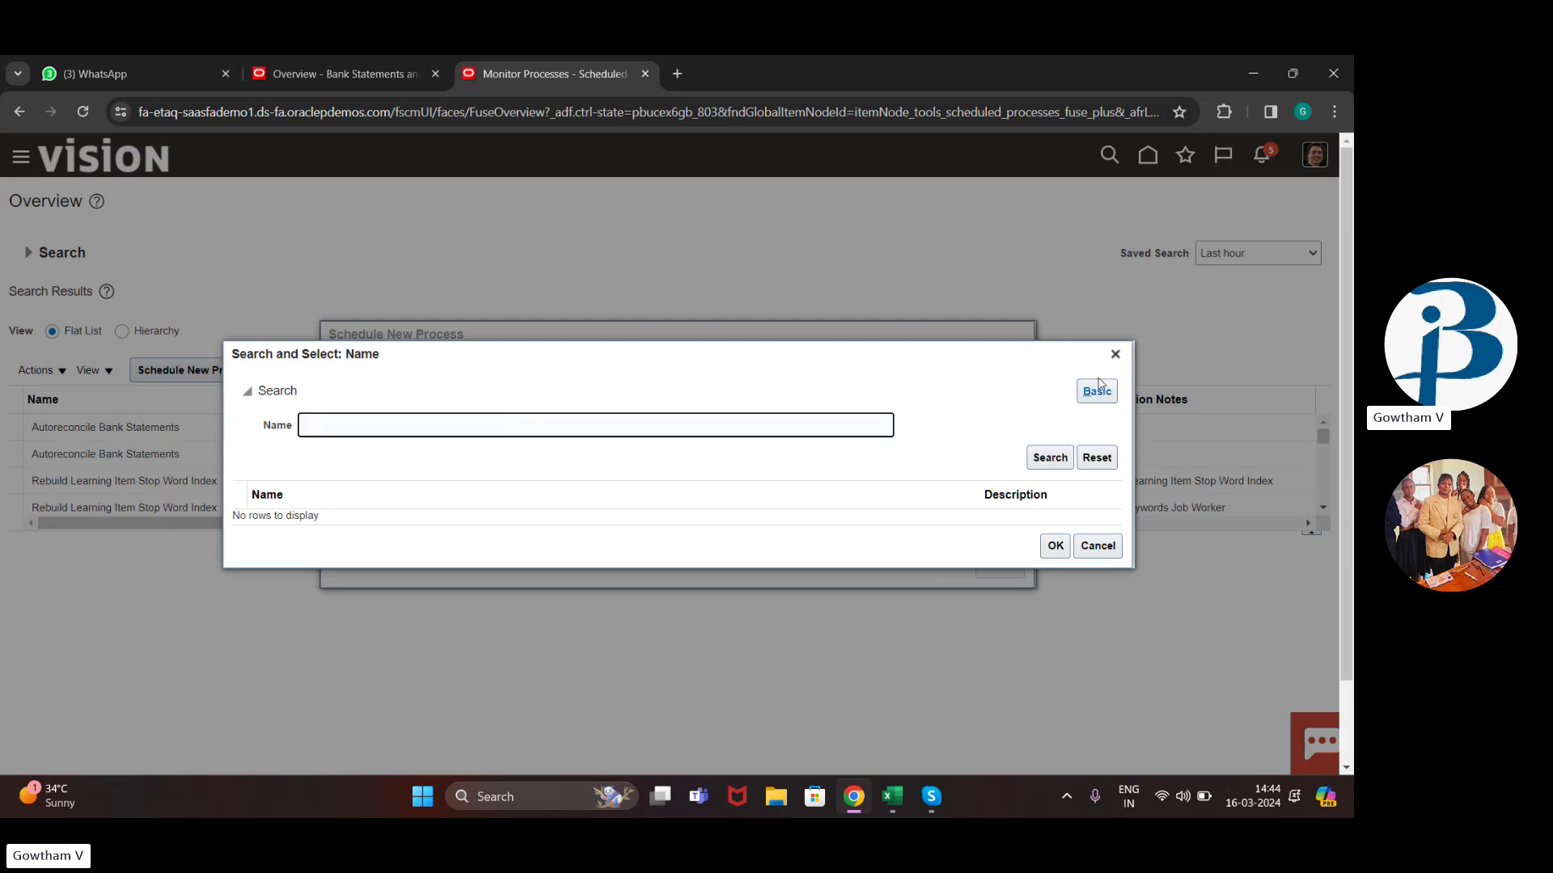
click(1115, 355)
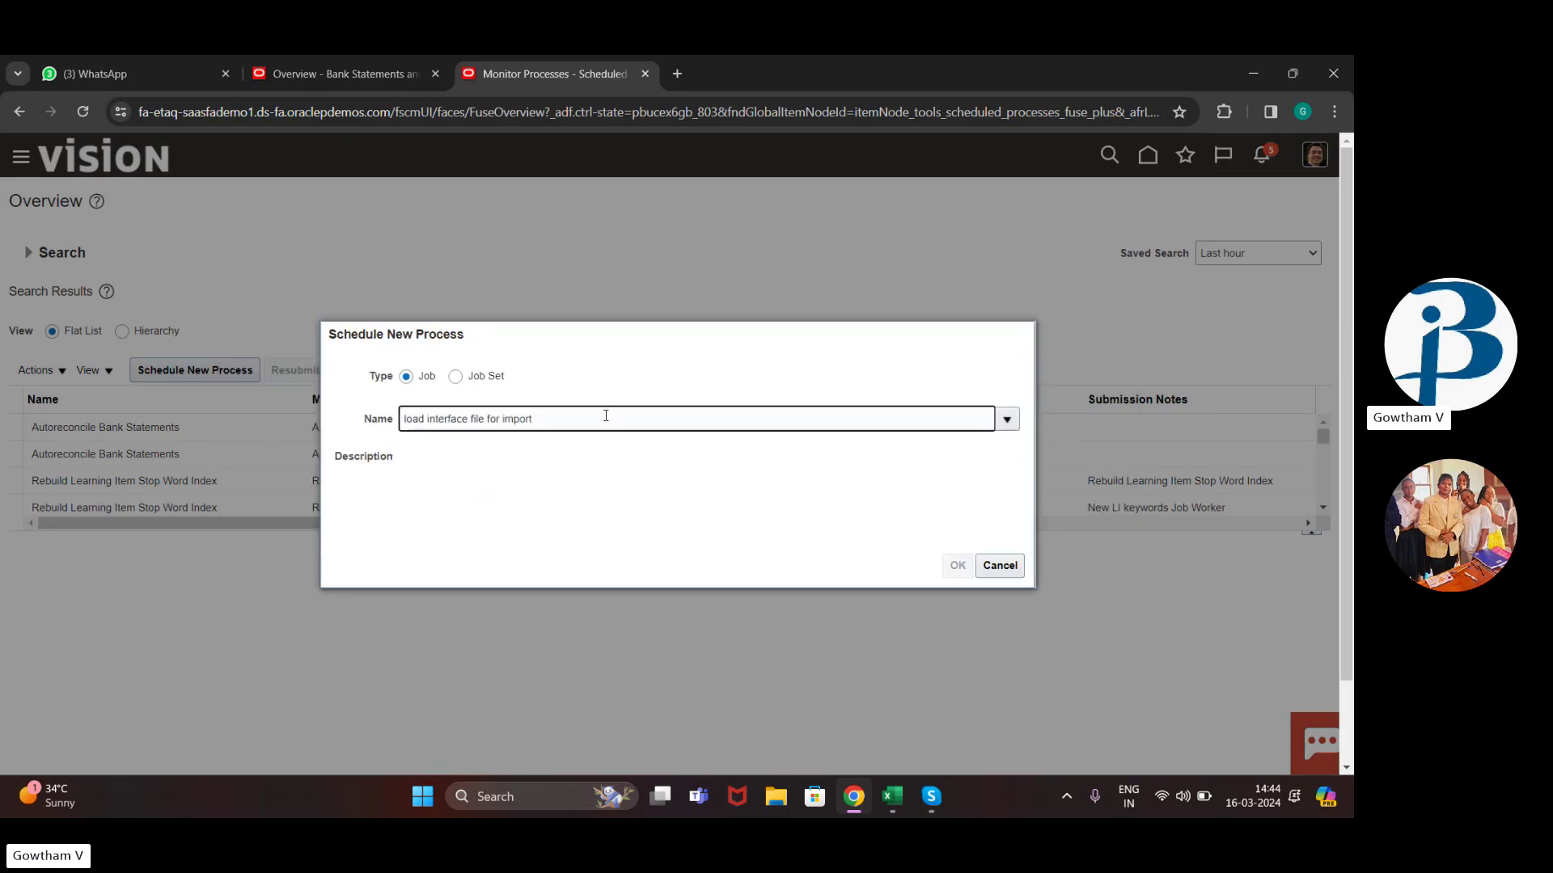
drag(606, 415, 382, 421)
key(ctrl+c)
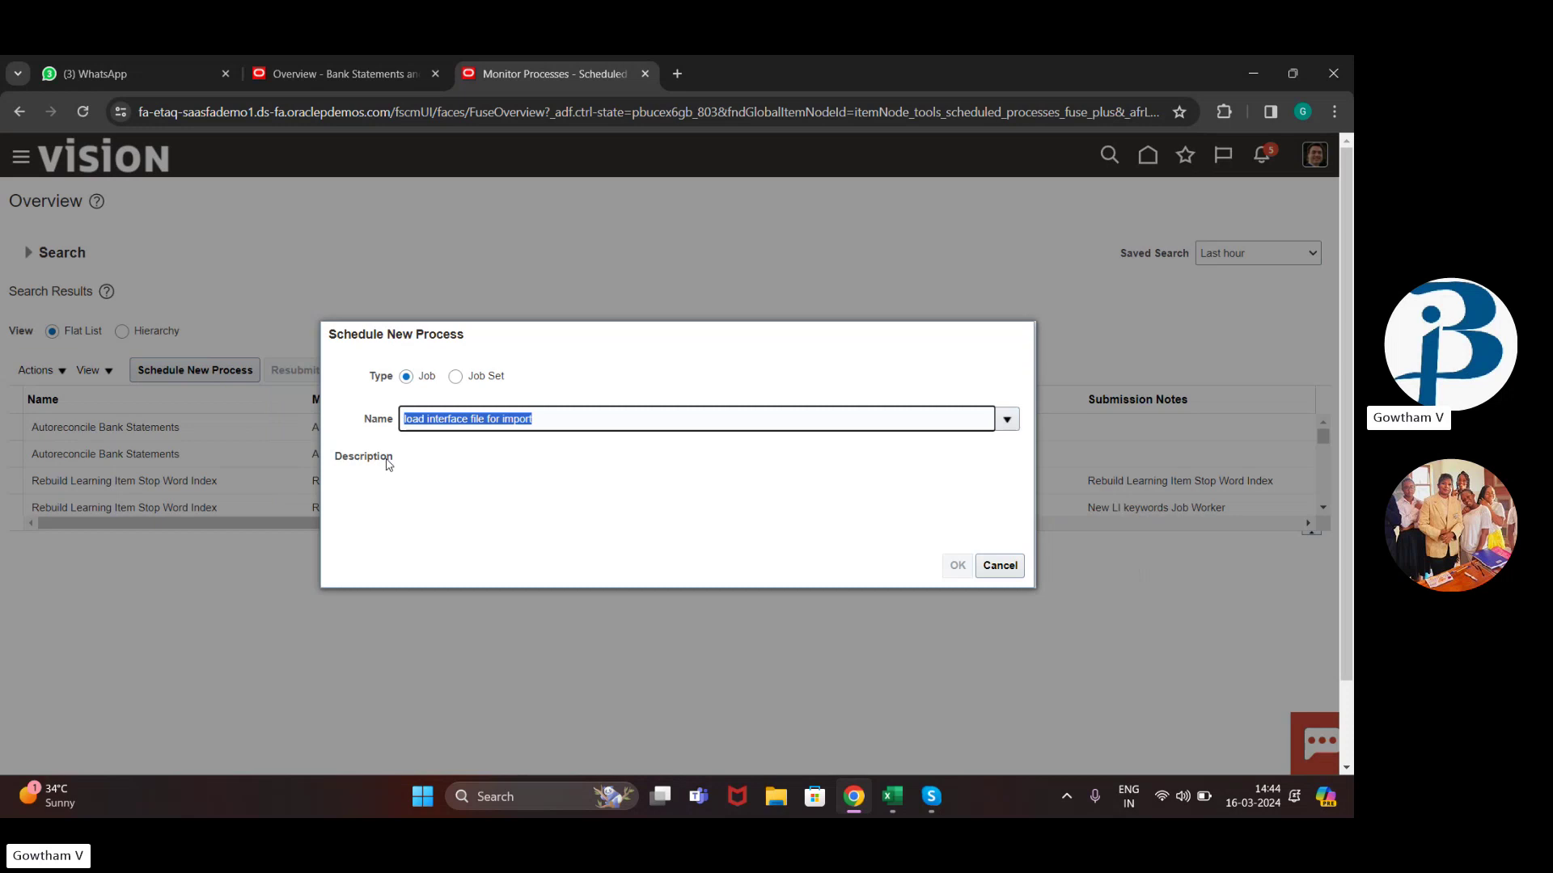
click(1006, 419)
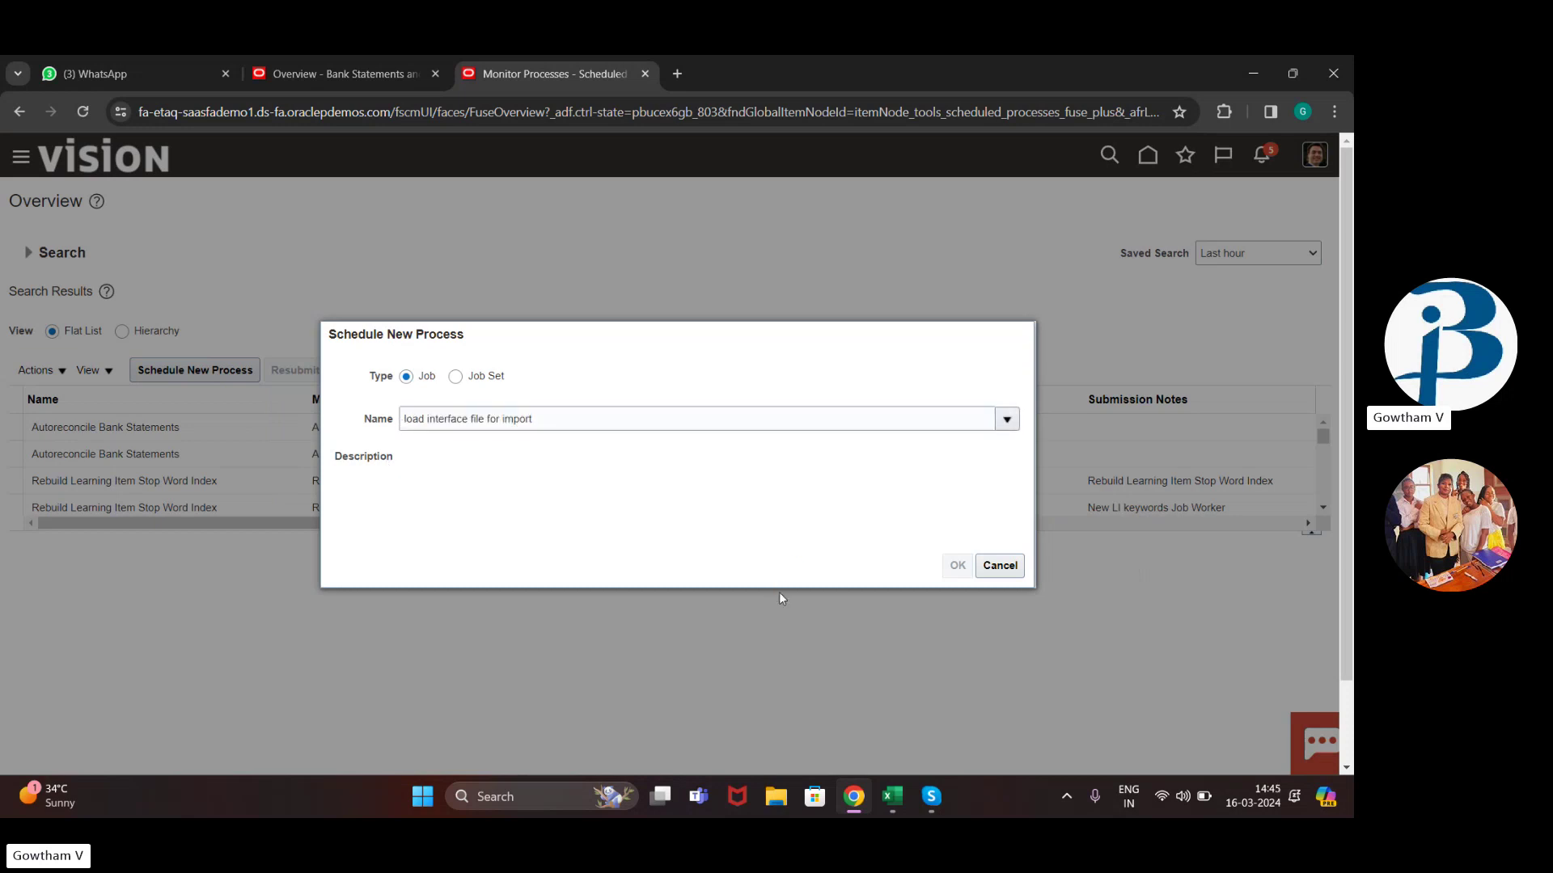
scroll(518, 494, down, 10)
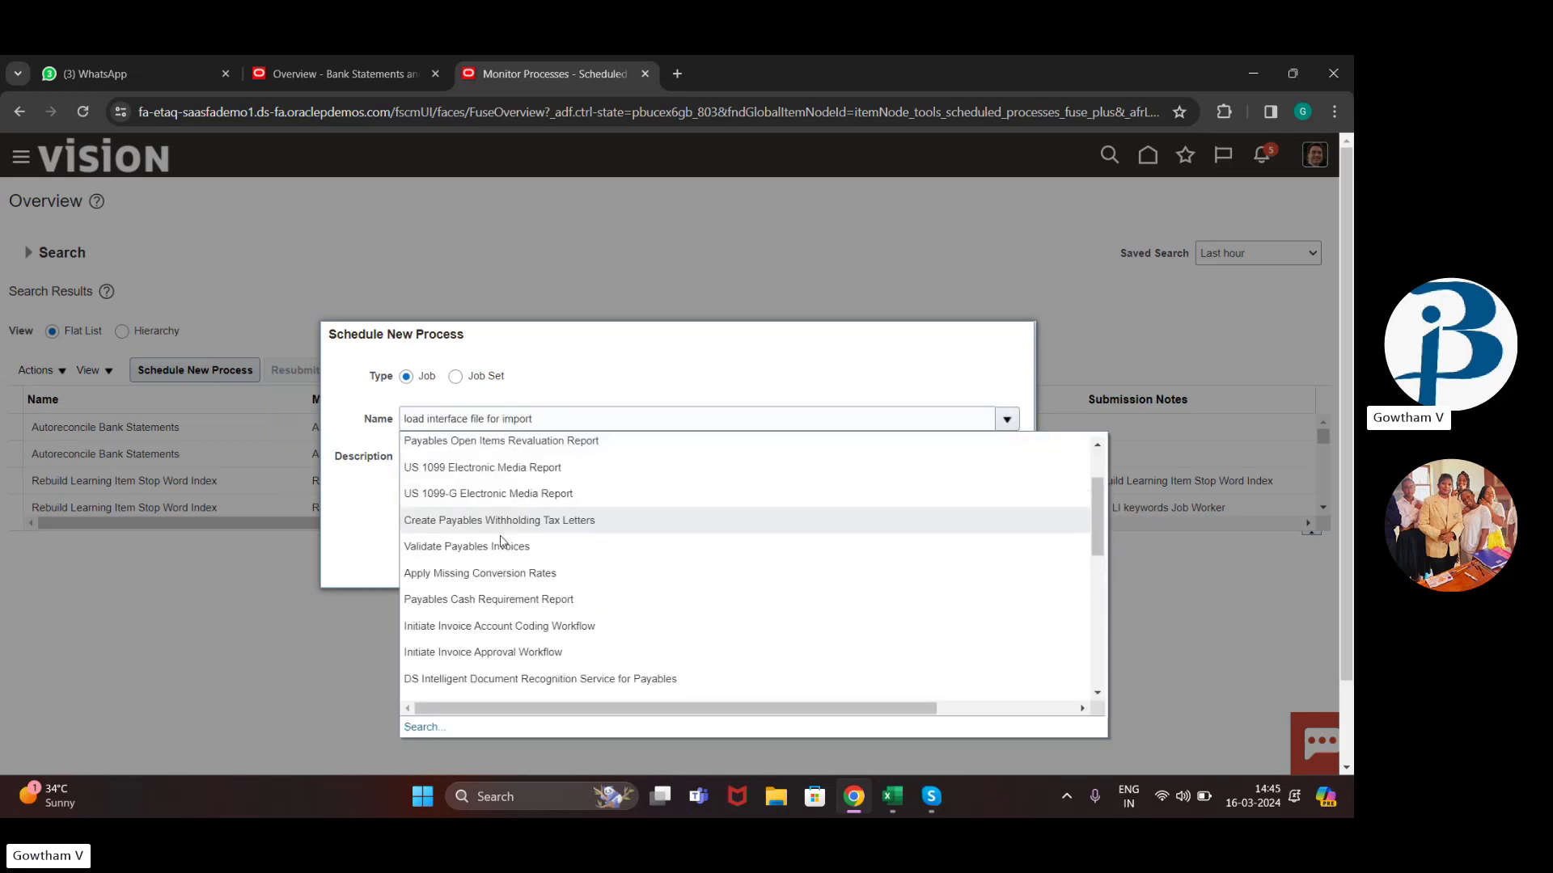
click(419, 630)
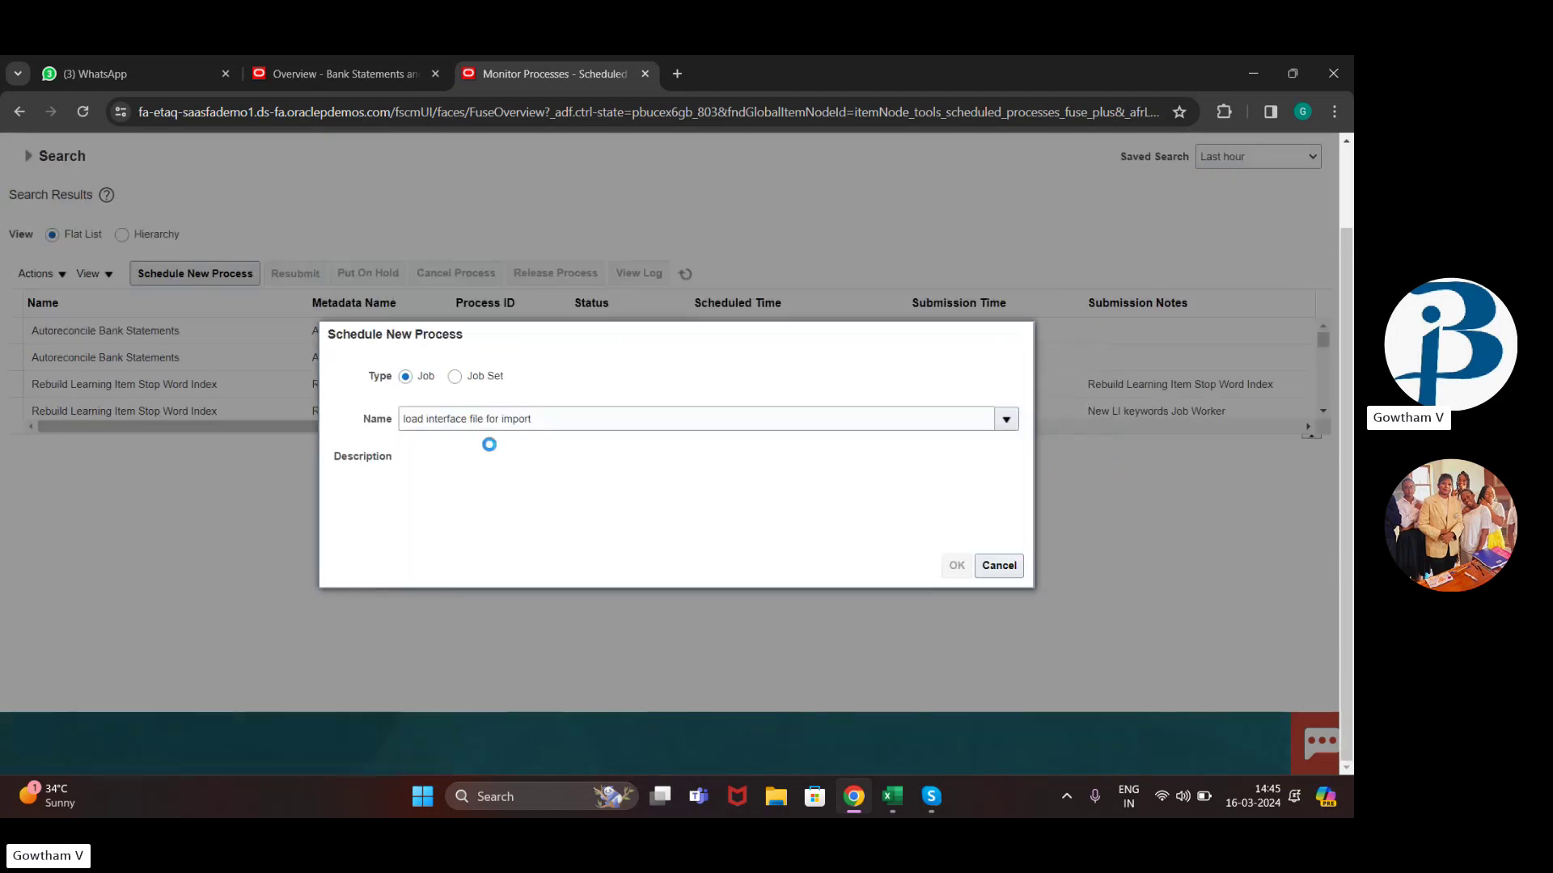
key(ctrl+v)
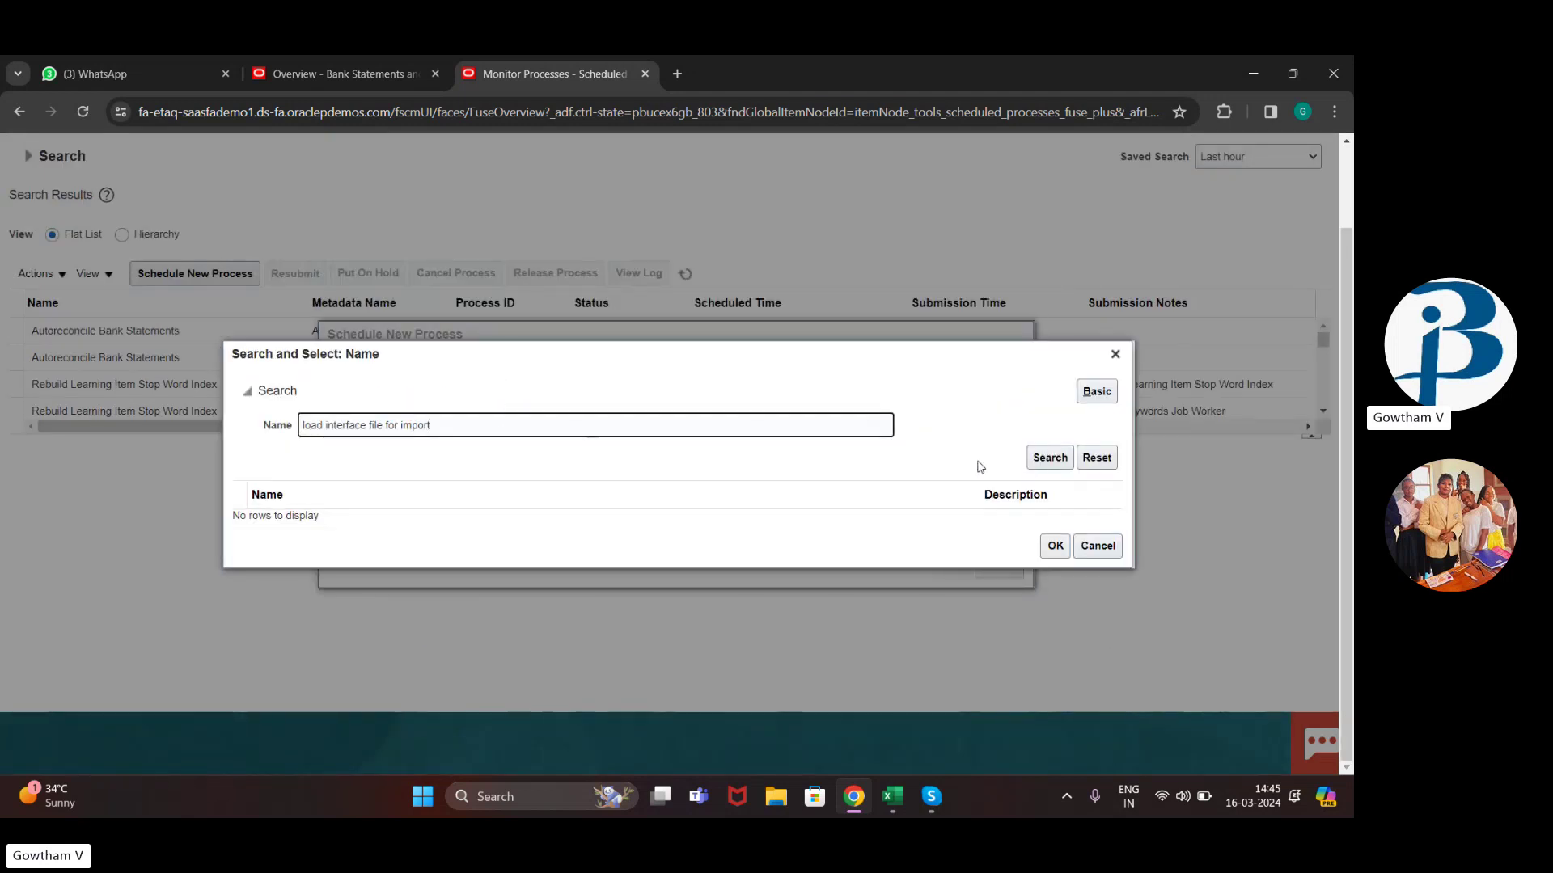
click(1050, 458)
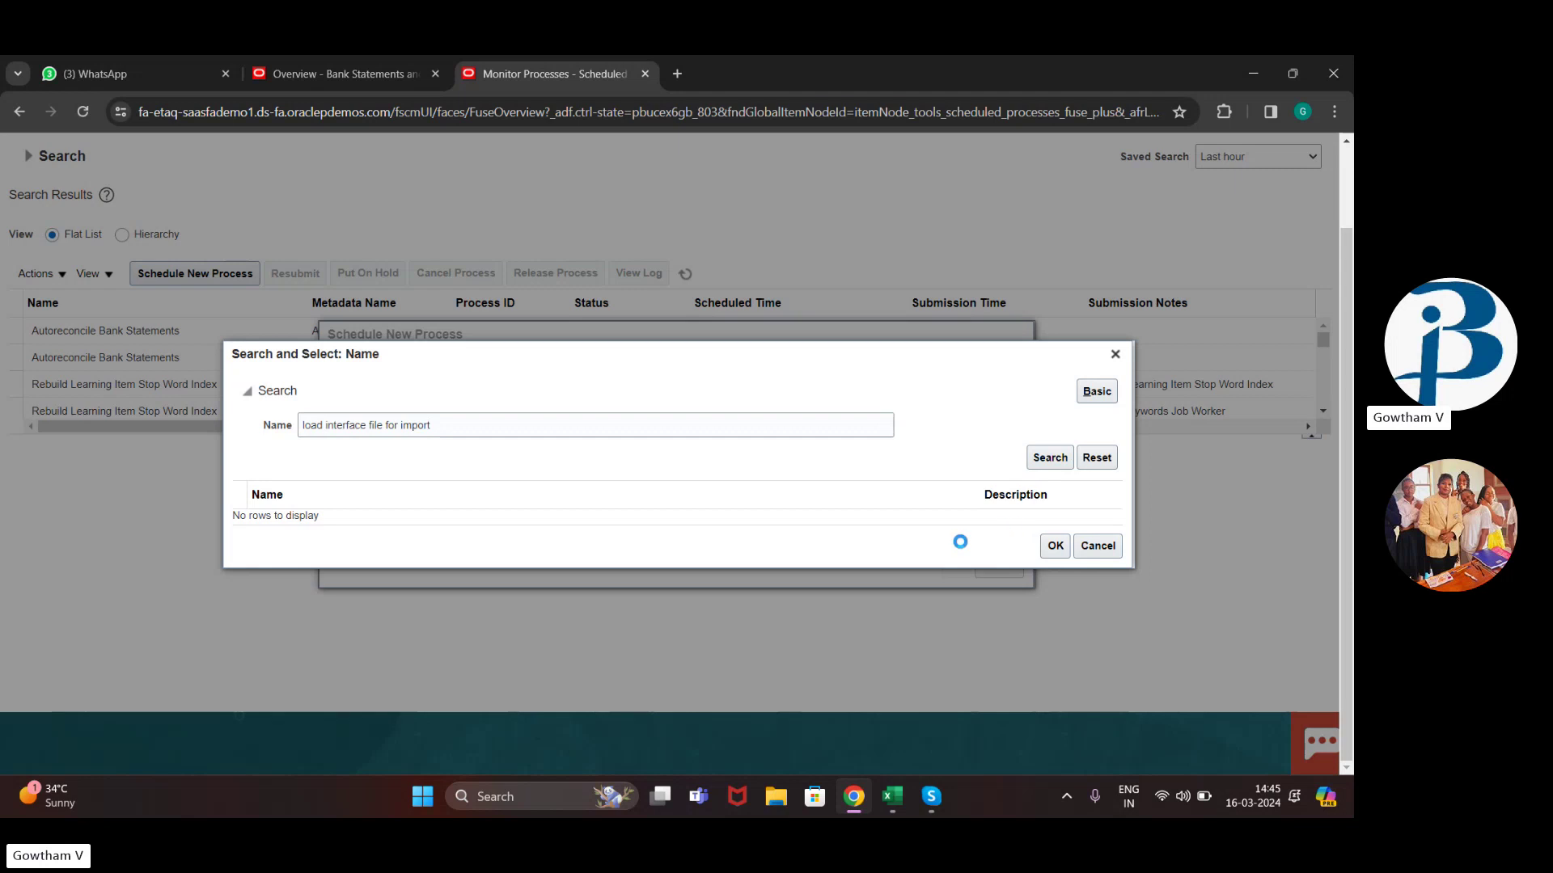
click(657, 516)
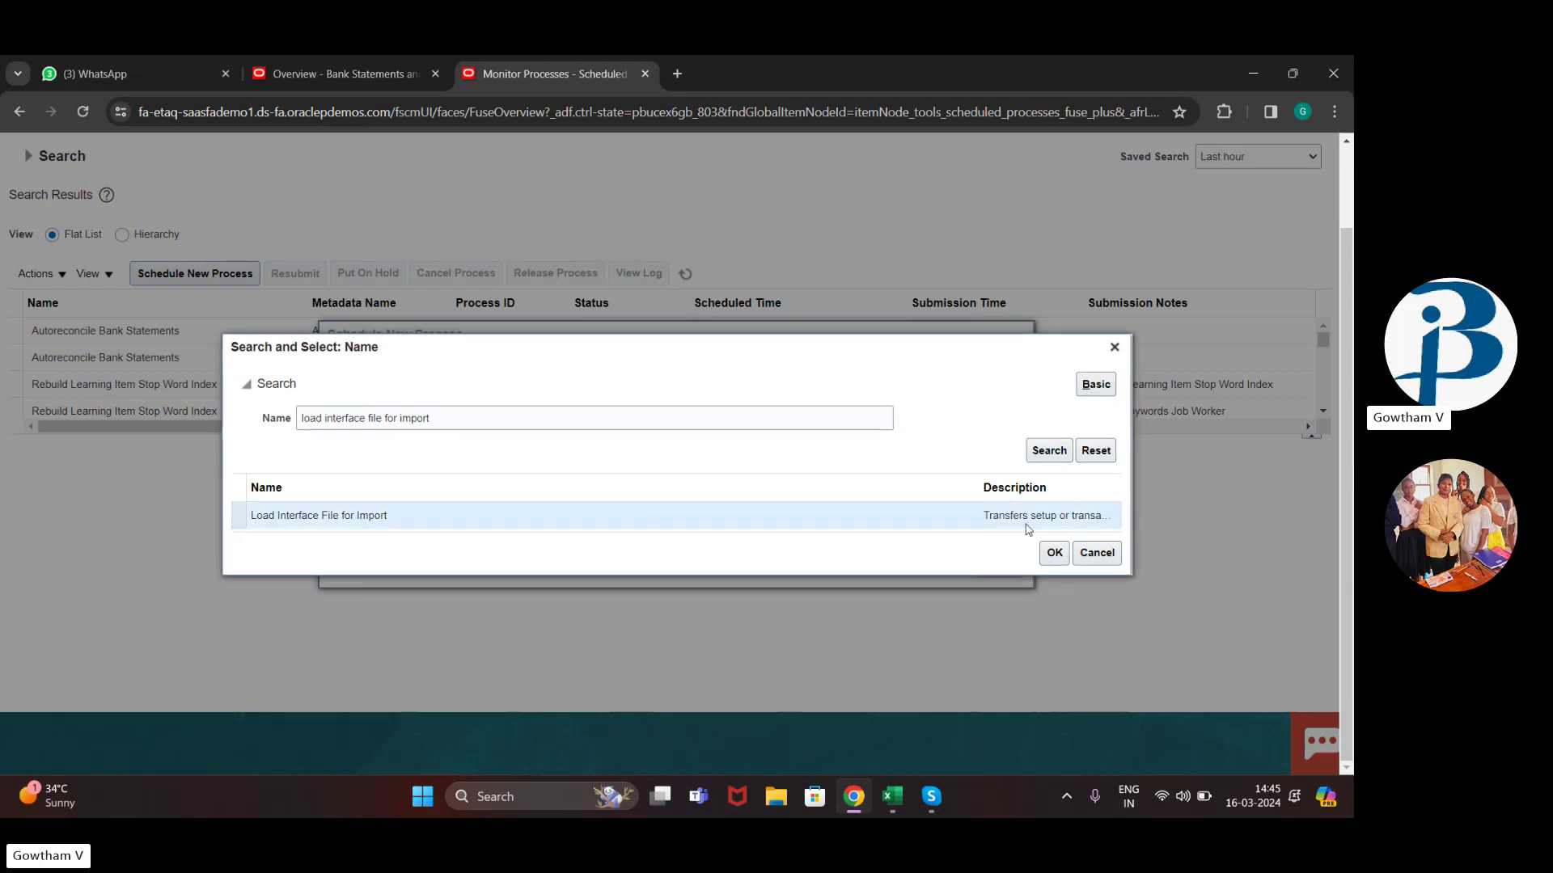
click(1049, 553)
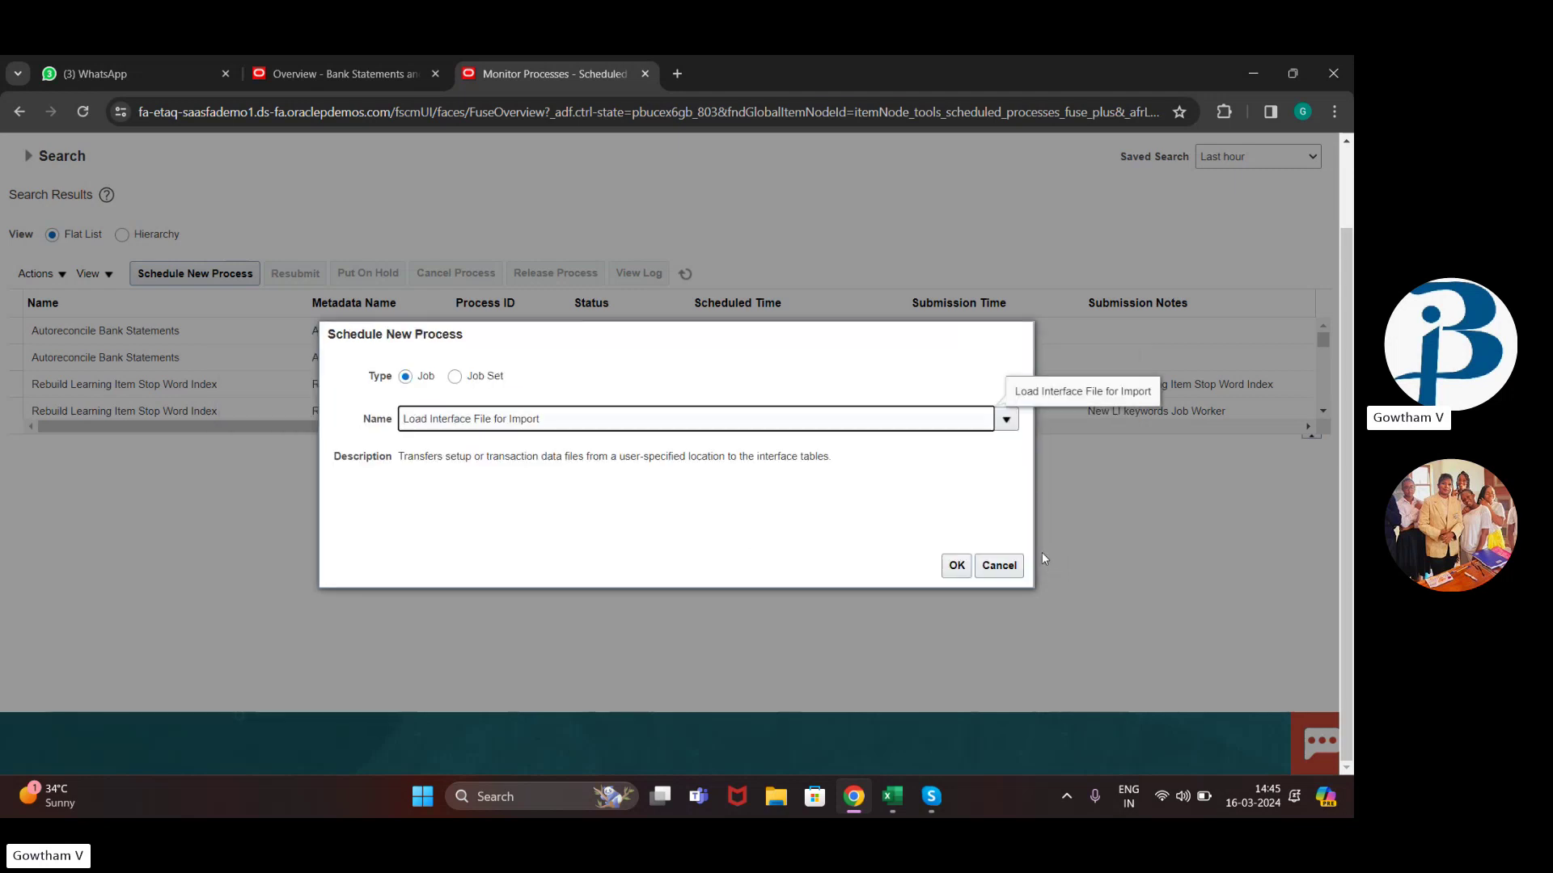
Review the Load Interface File for Import process details, close them unsubmitted, and return to Overview.
click(955, 565)
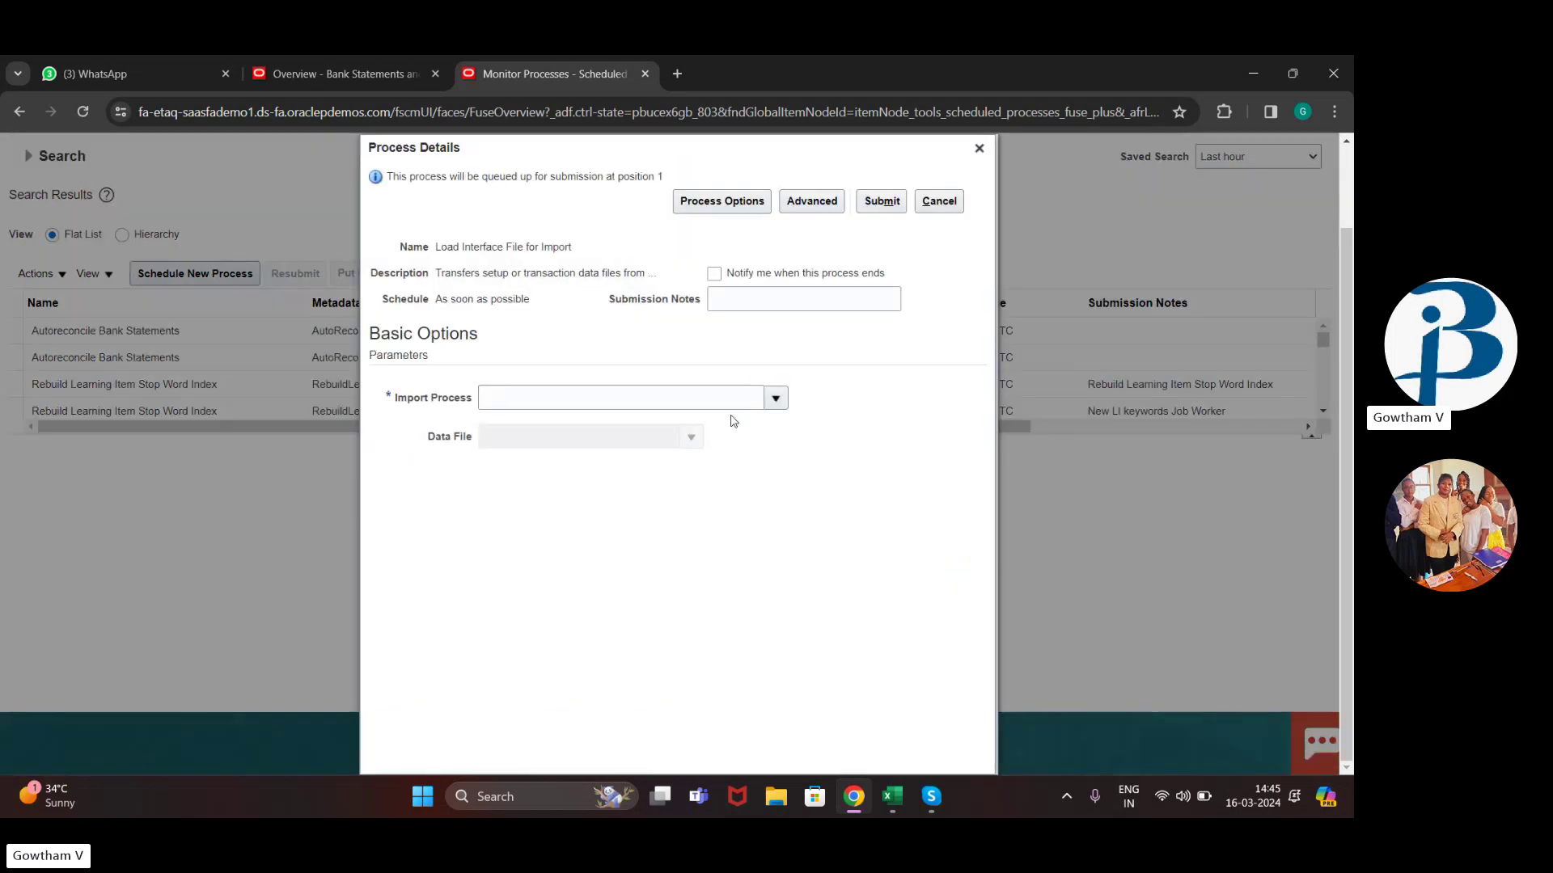
click(773, 398)
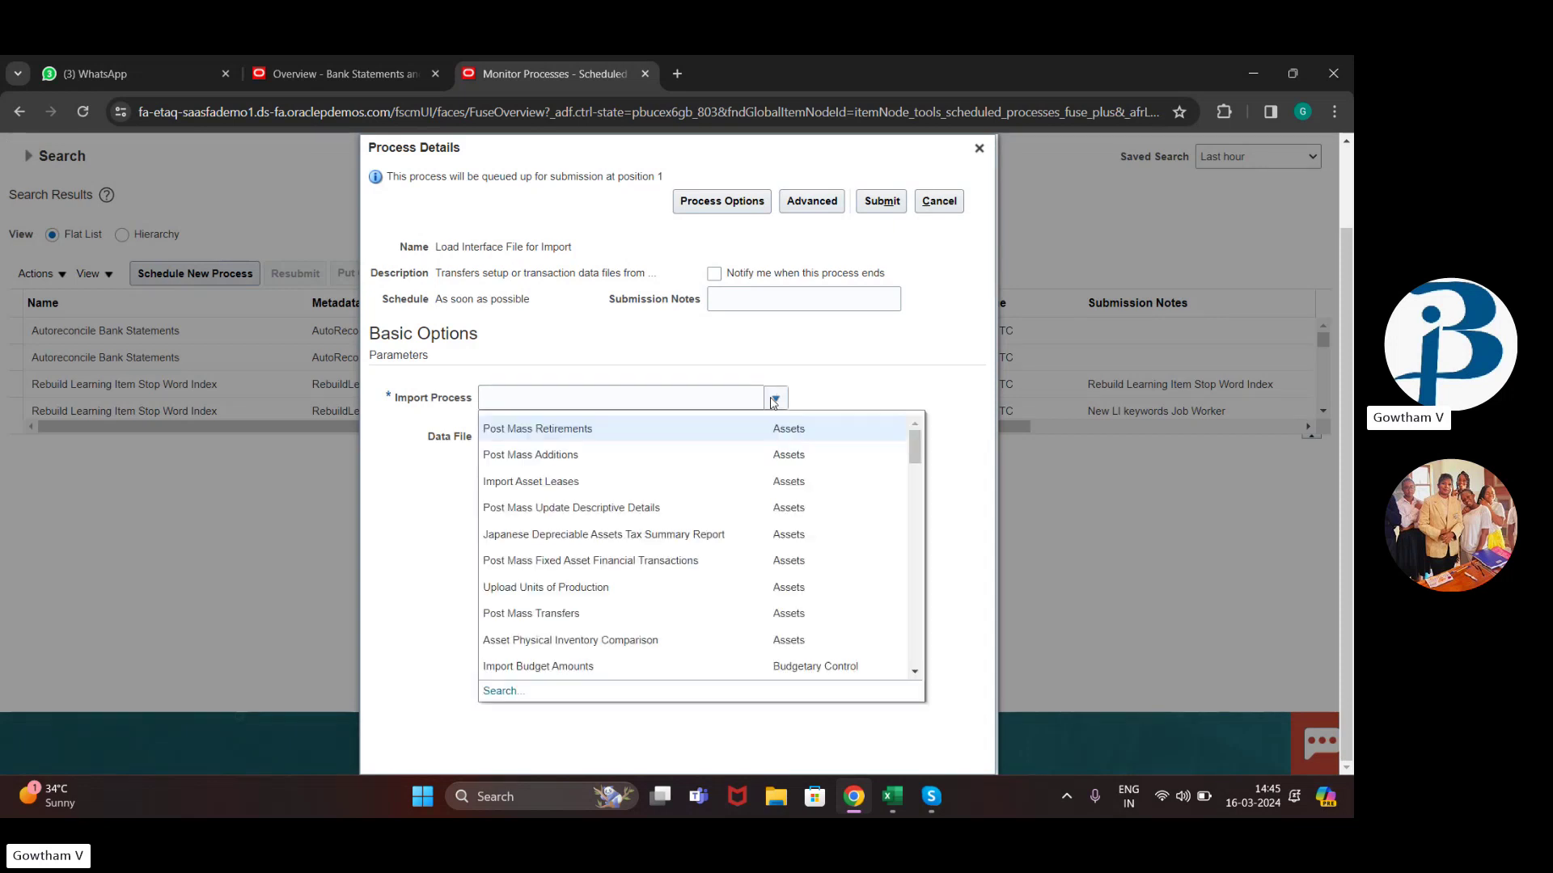
scroll(579, 538, down, 5)
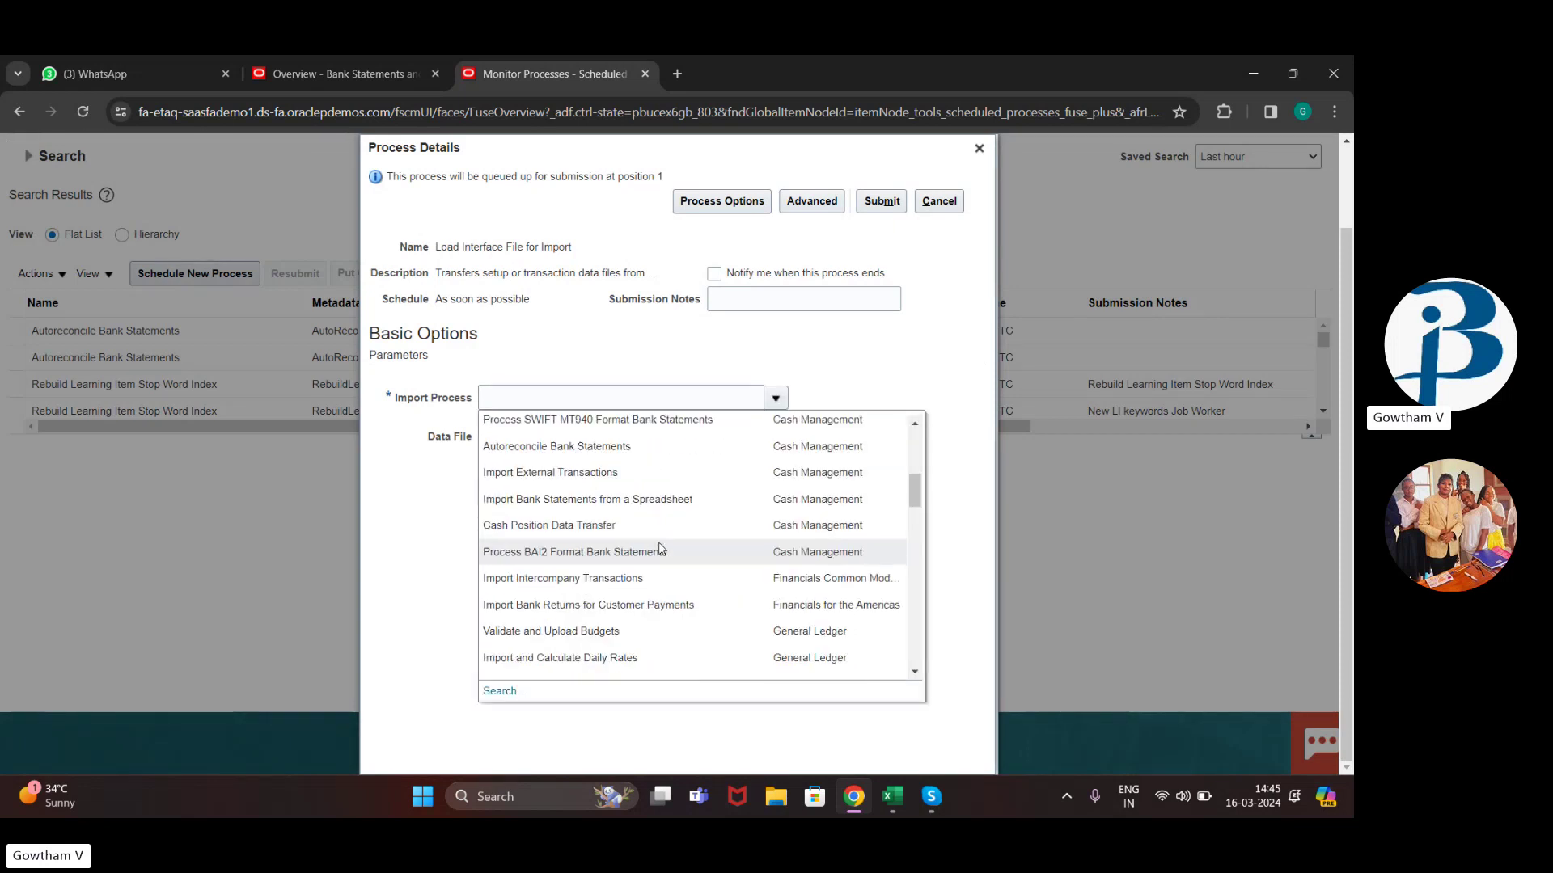
scroll(579, 537, up, 3)
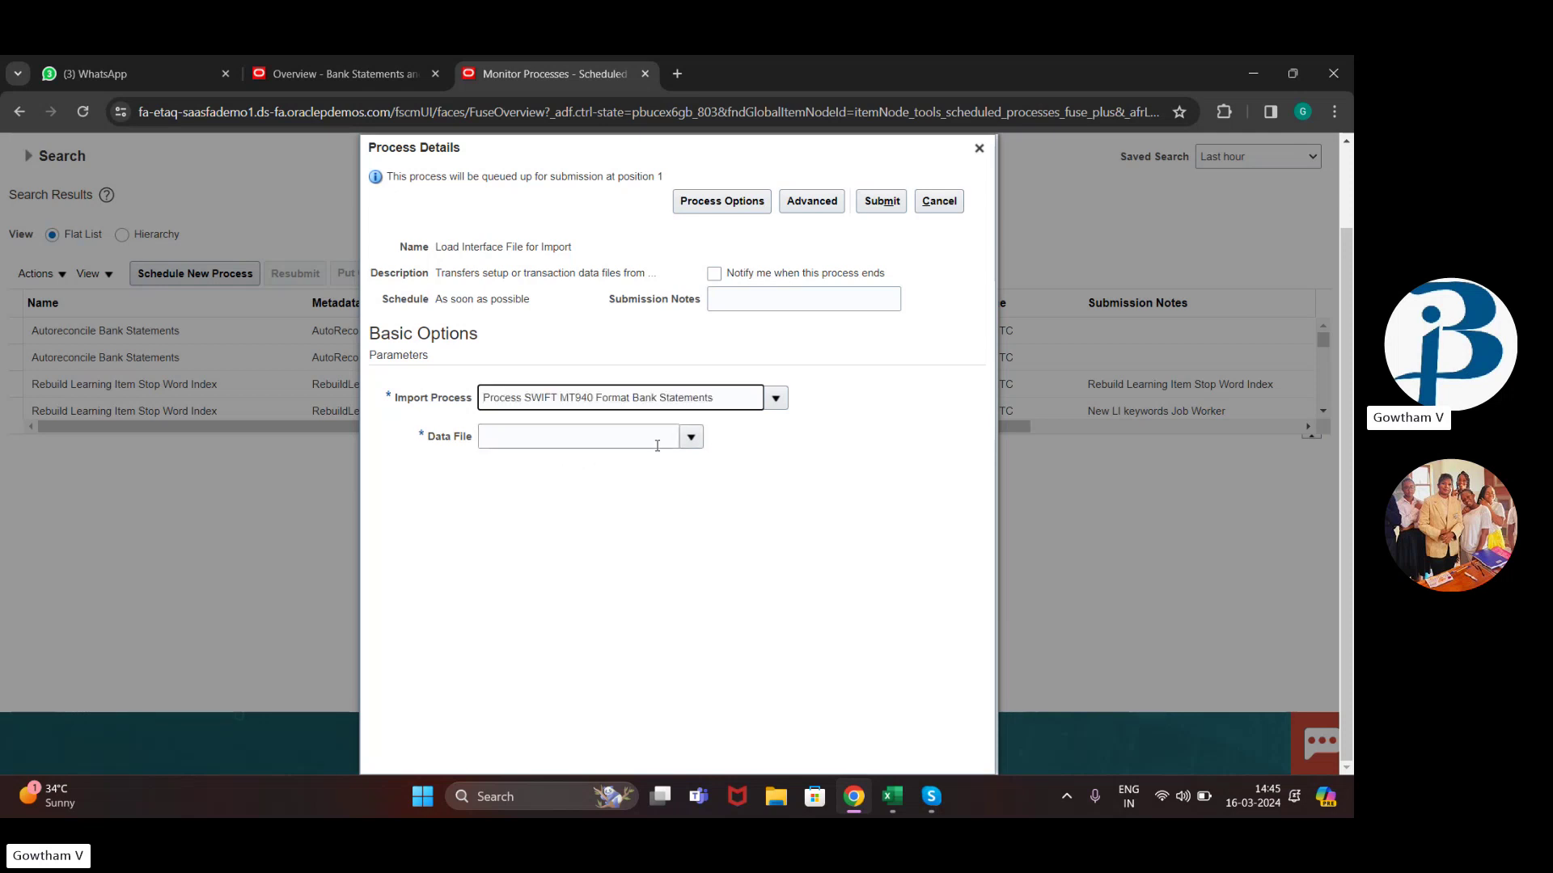
click(692, 439)
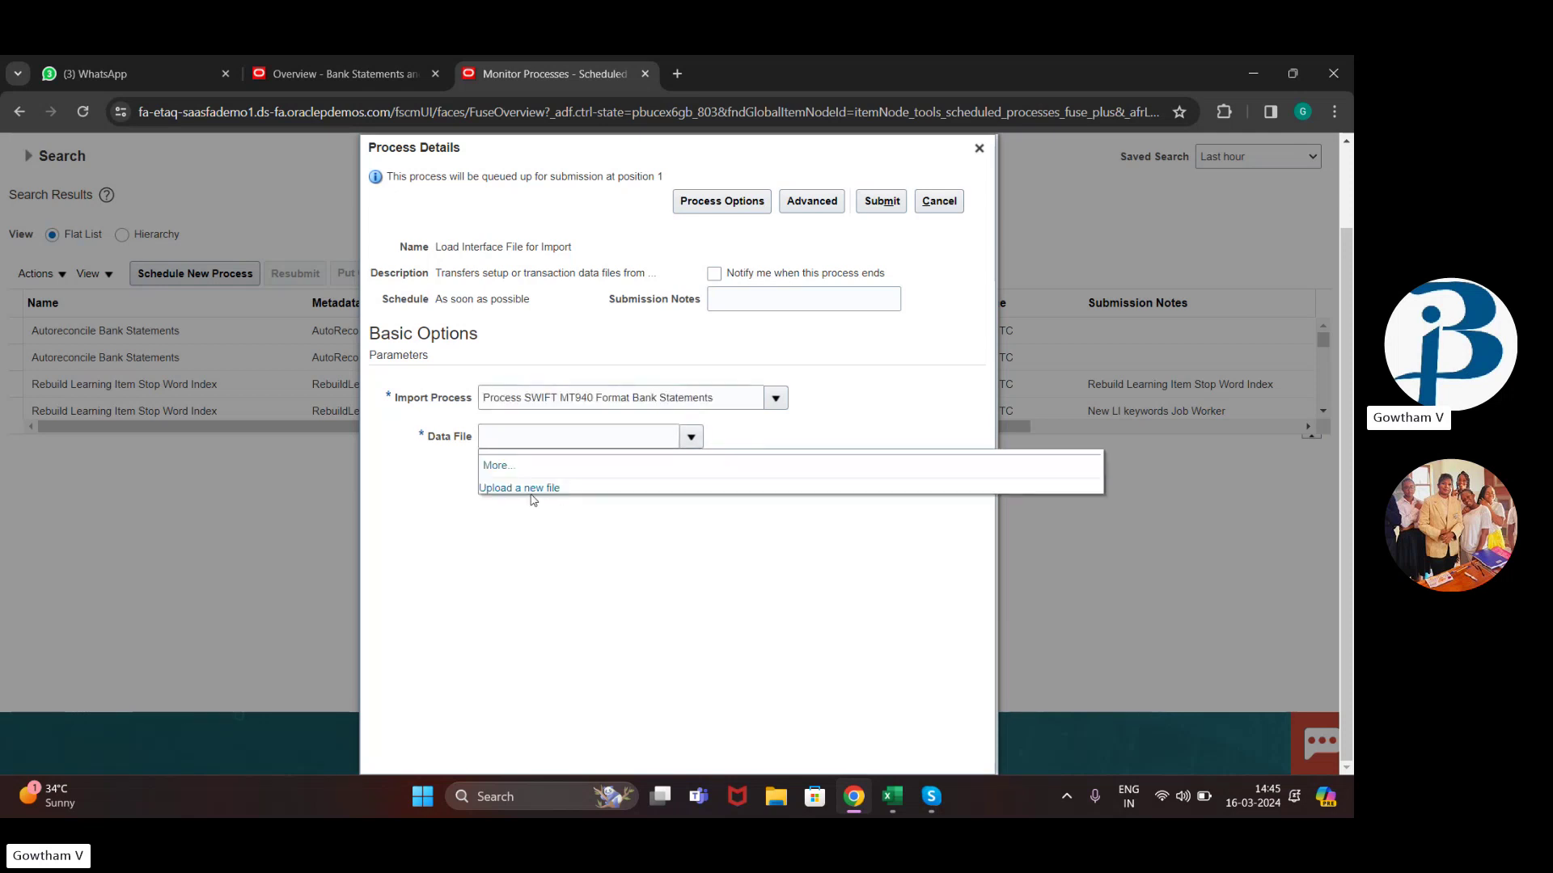
click(496, 519)
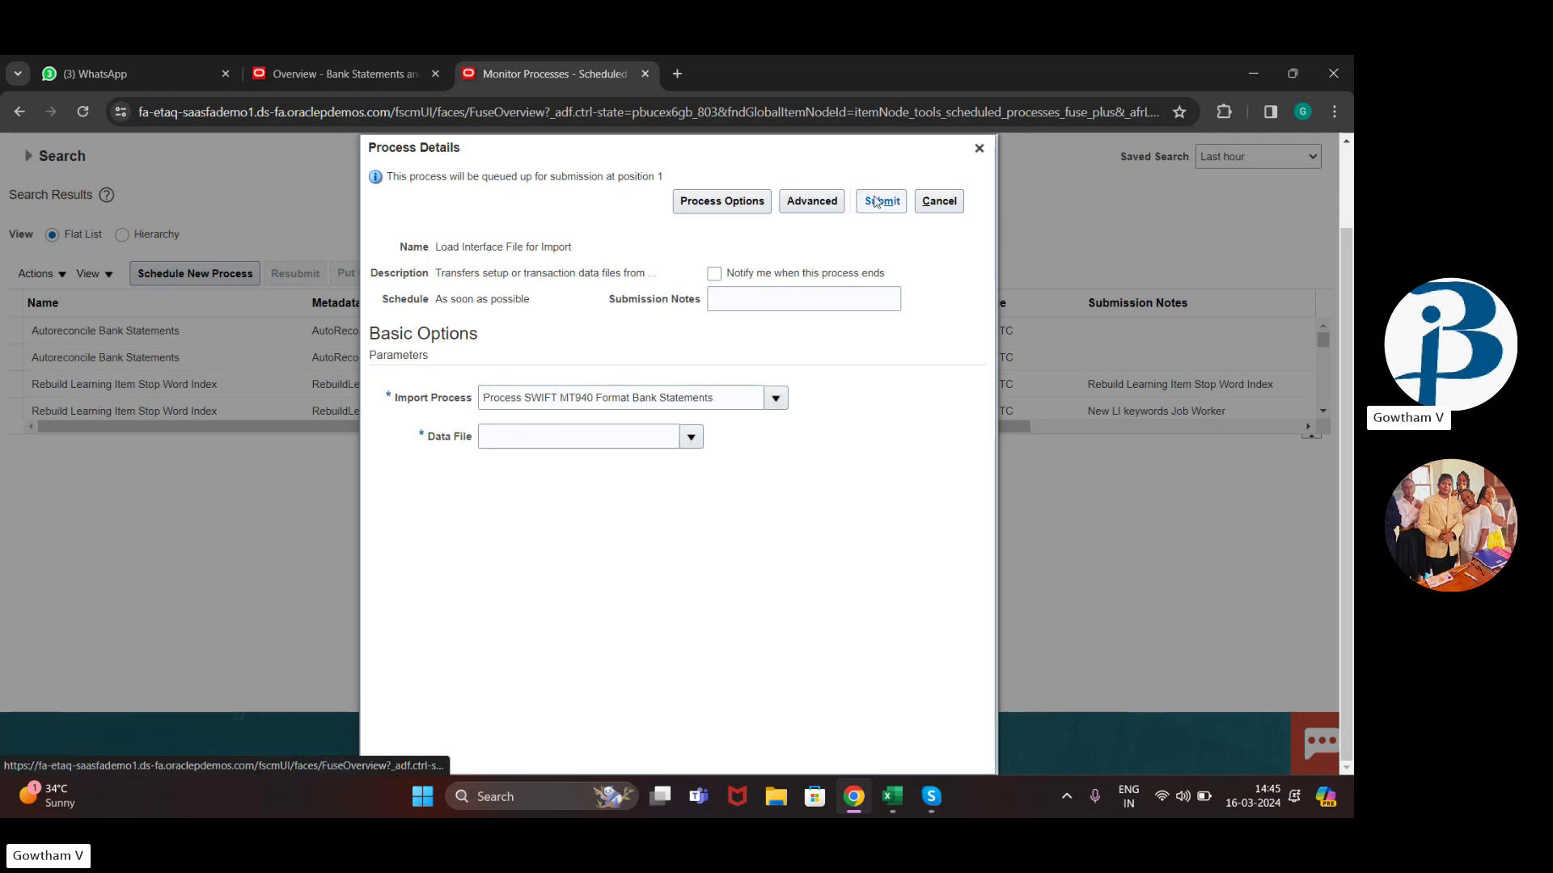
click(979, 149)
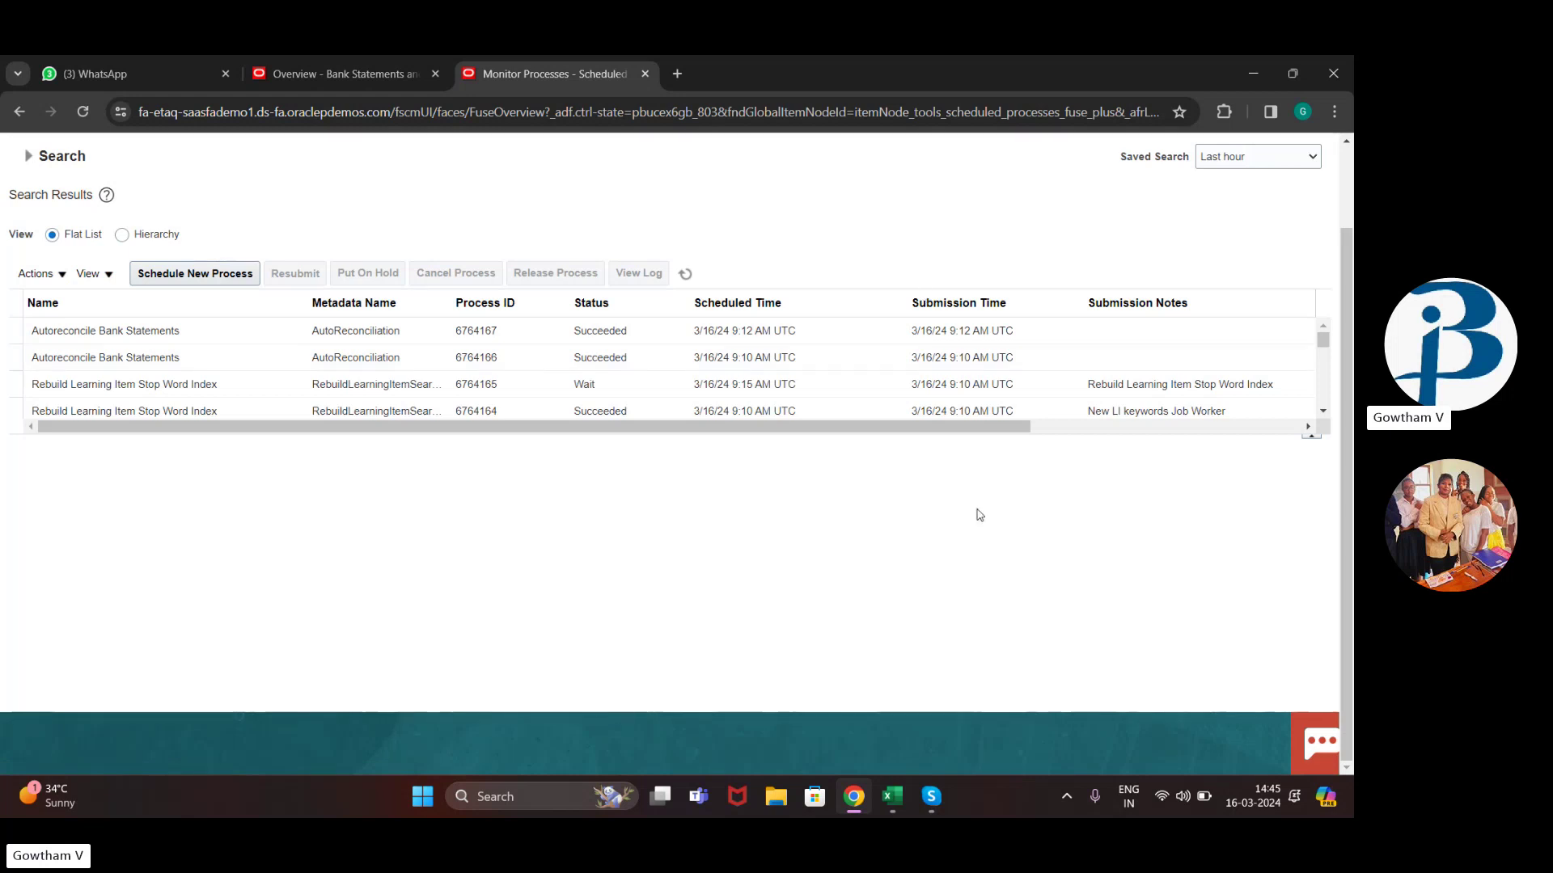
click(348, 73)
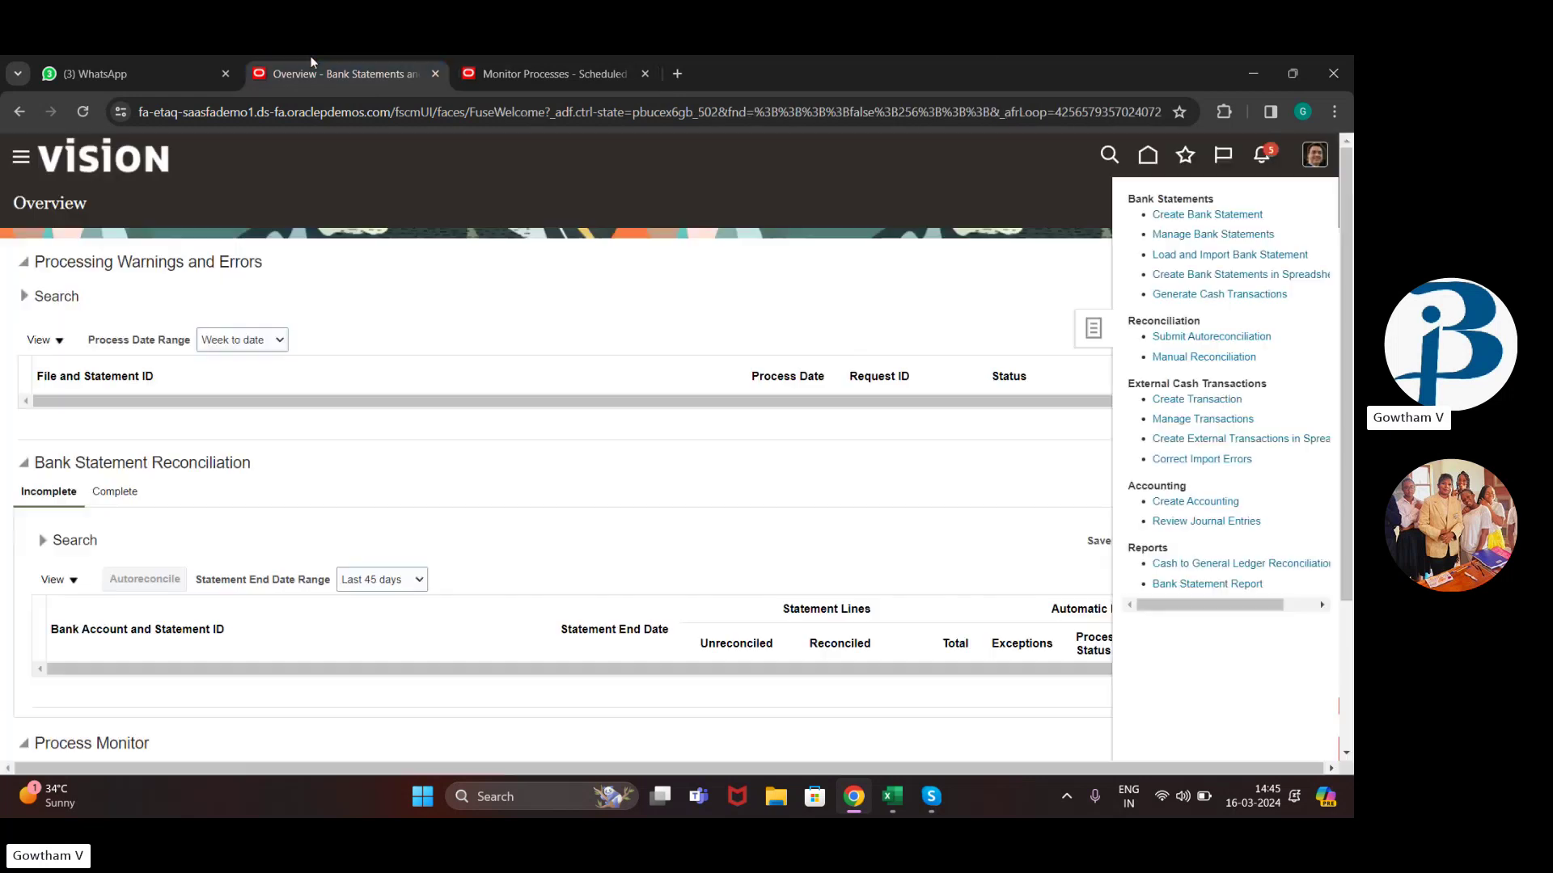
click(893, 796)
Enter 100000 in cell N11 and 1000 in cell N12 of the Excel notes.
click(672, 424)
key(Right)
key(Right)
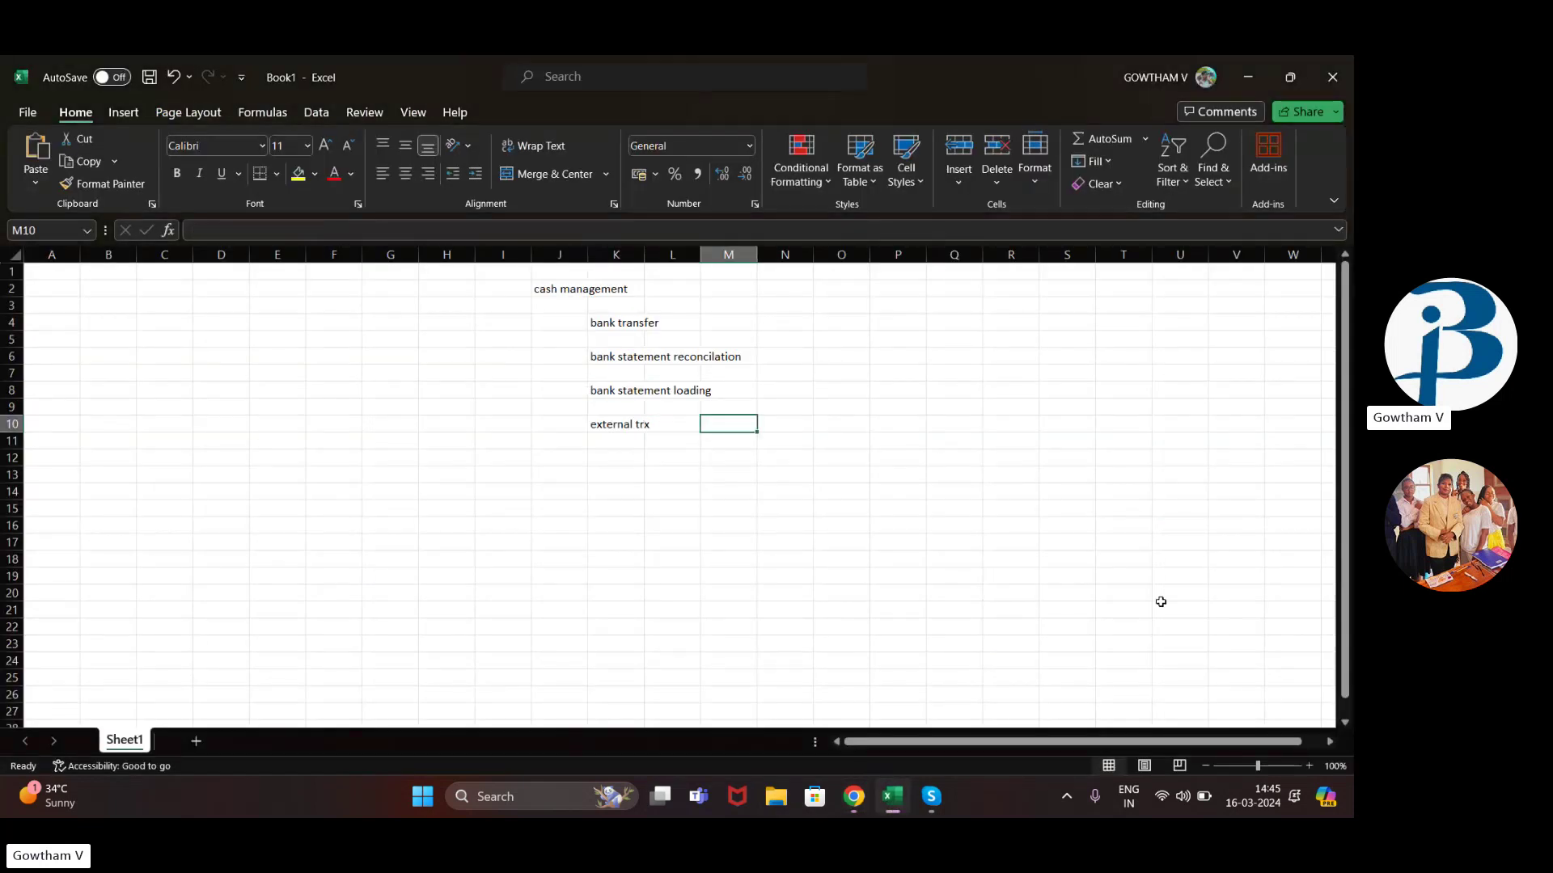
key(Down)
key(Right)
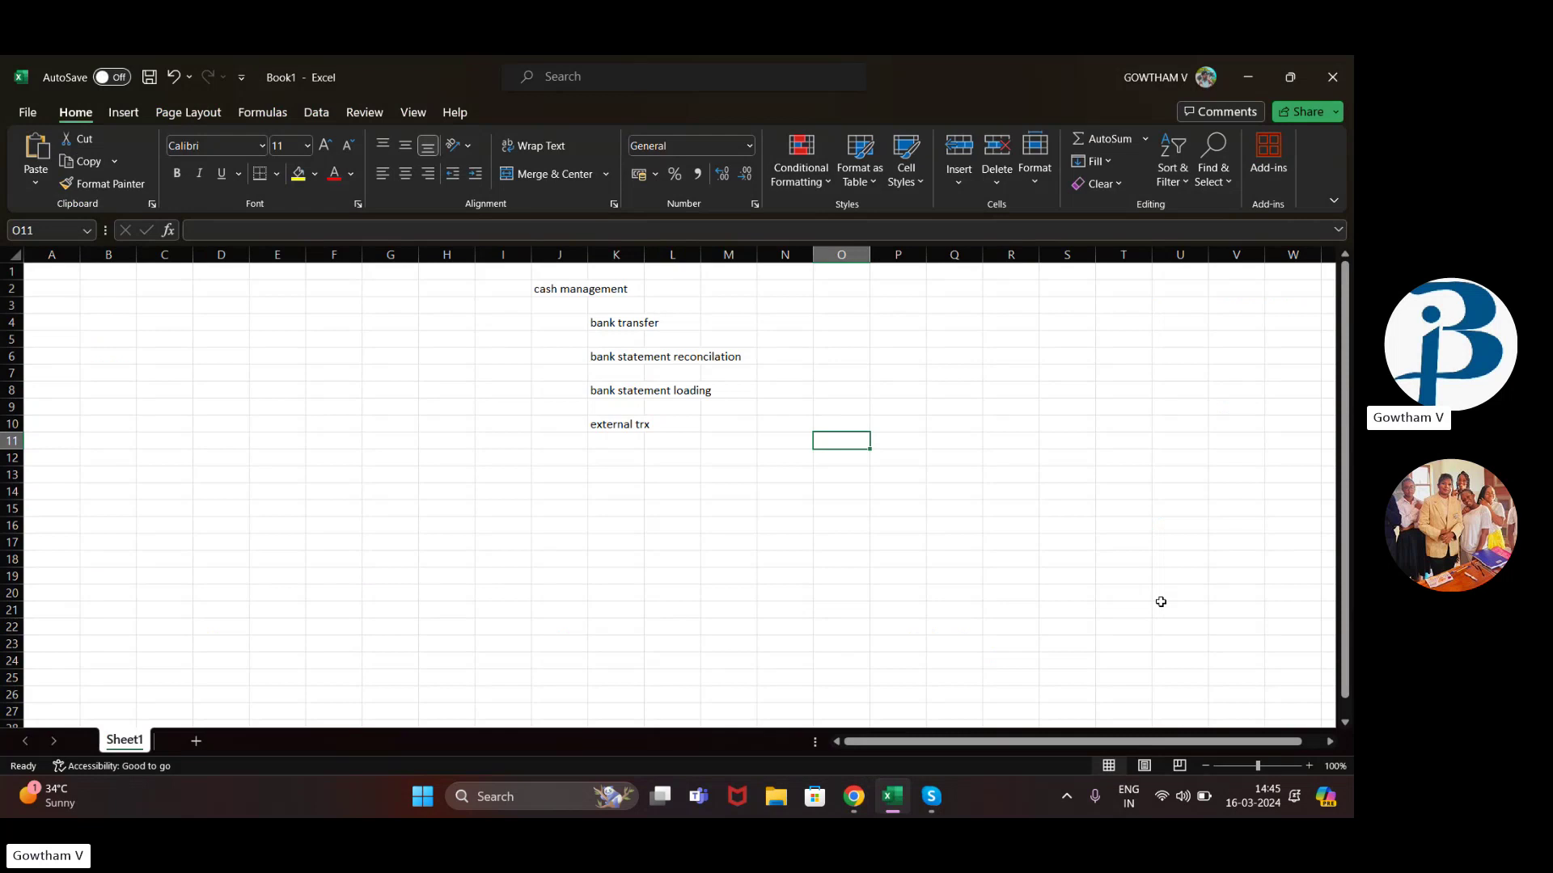
key(Left)
text(10000)
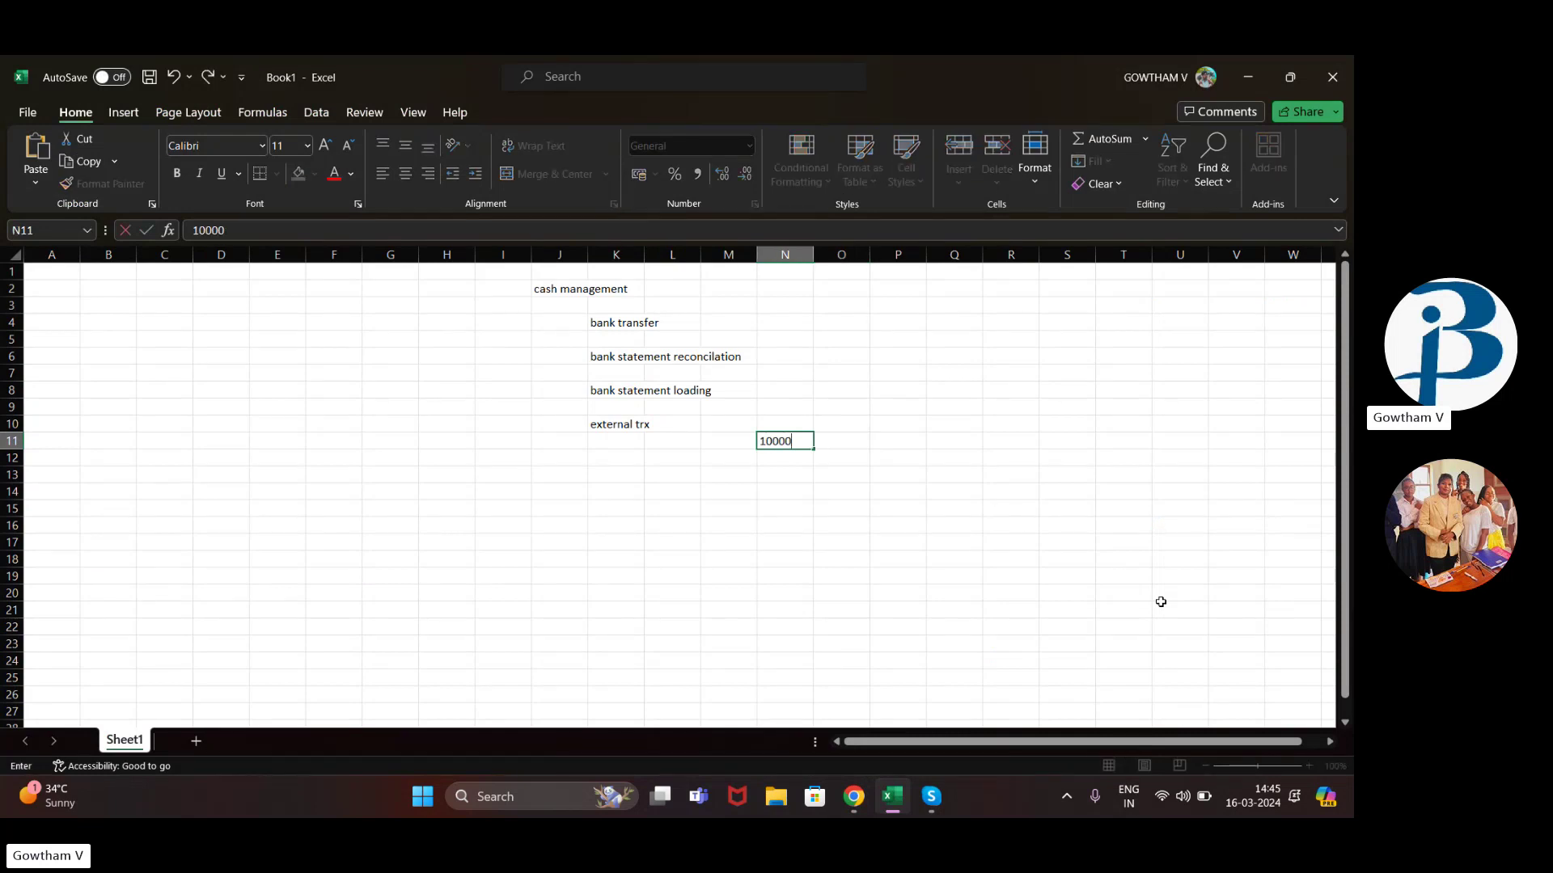
text(0)
key(Tab)
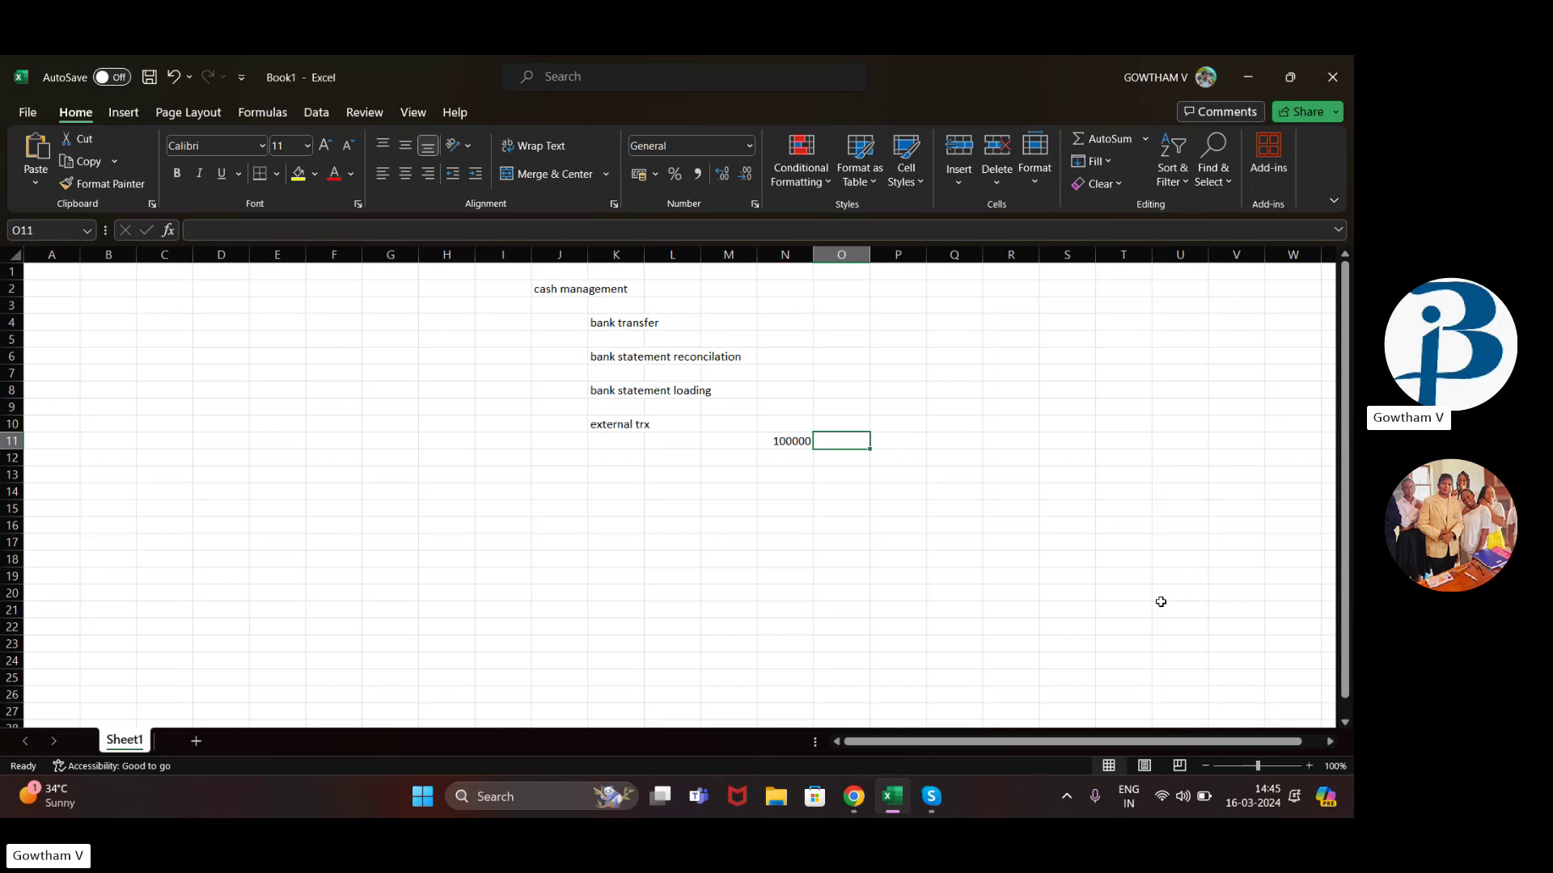
key(Down)
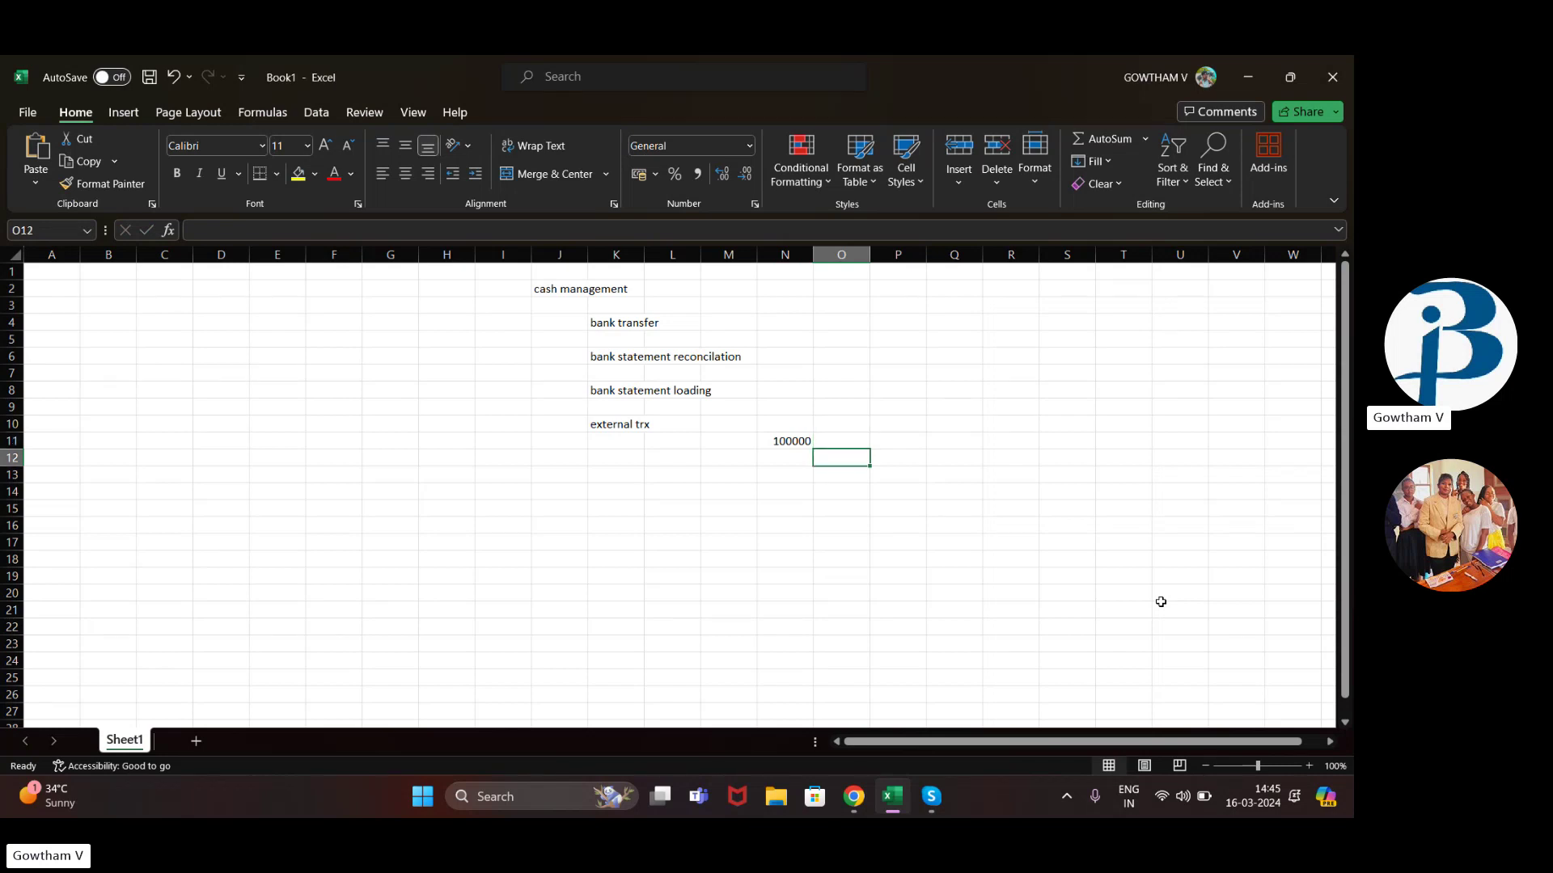
key(Left)
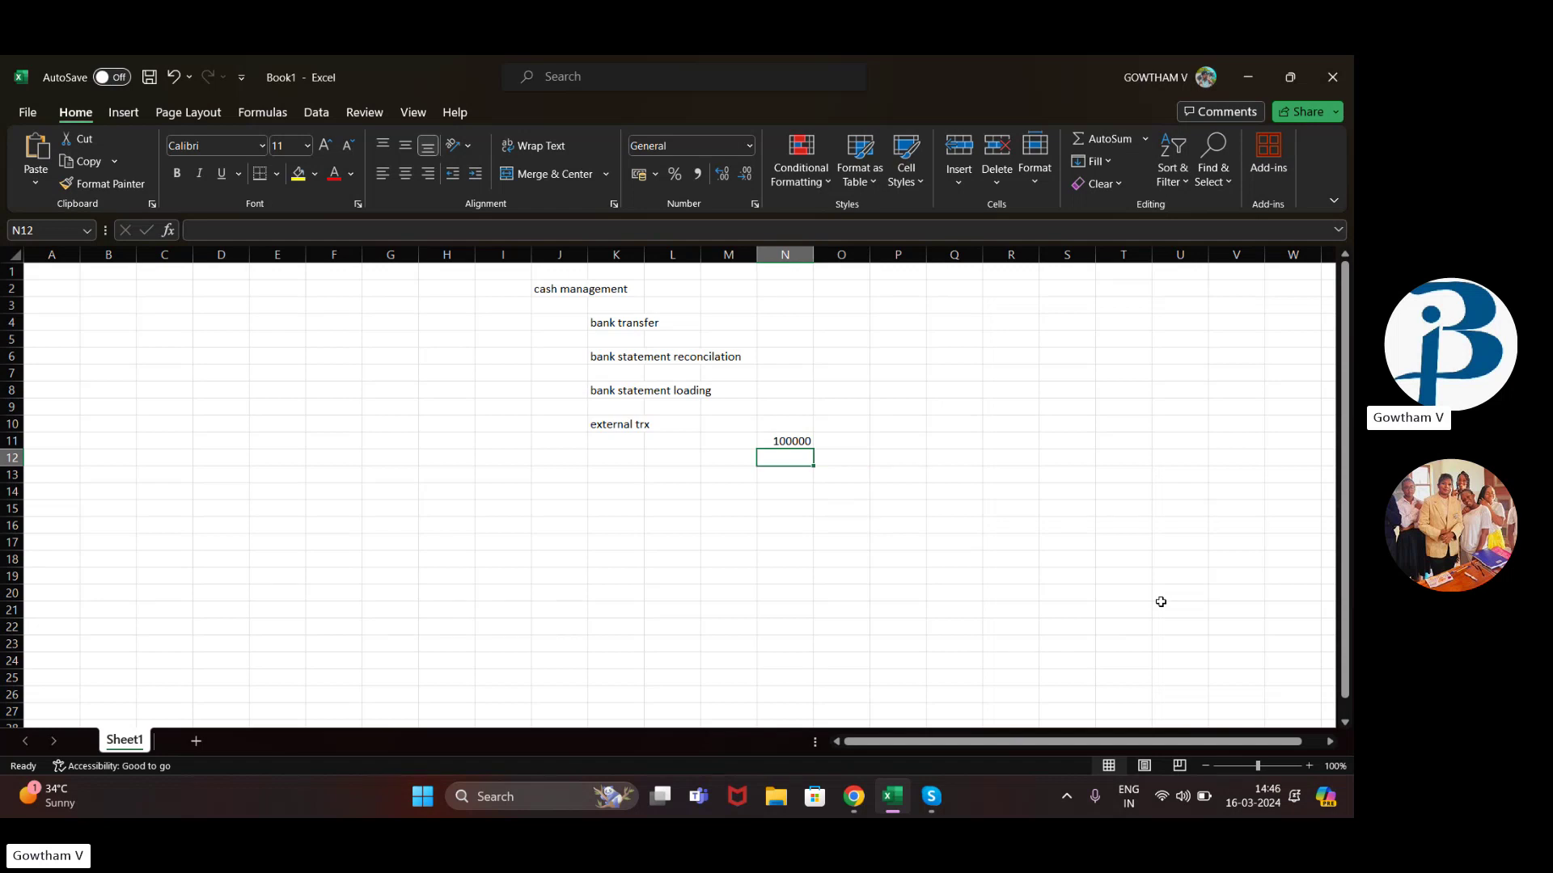
text(1000)
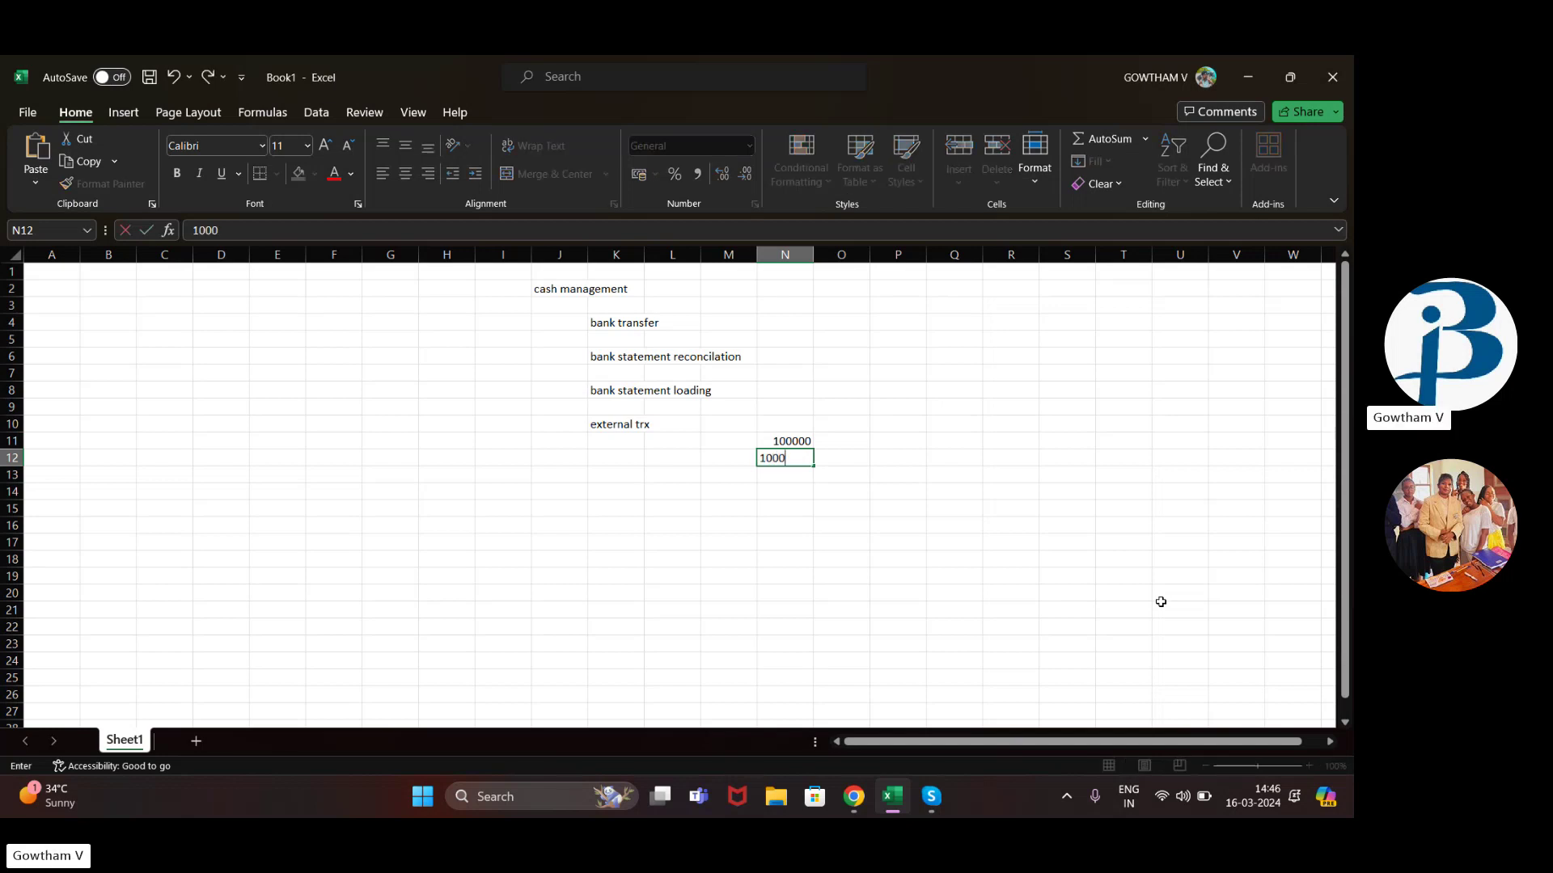
key(Tab)
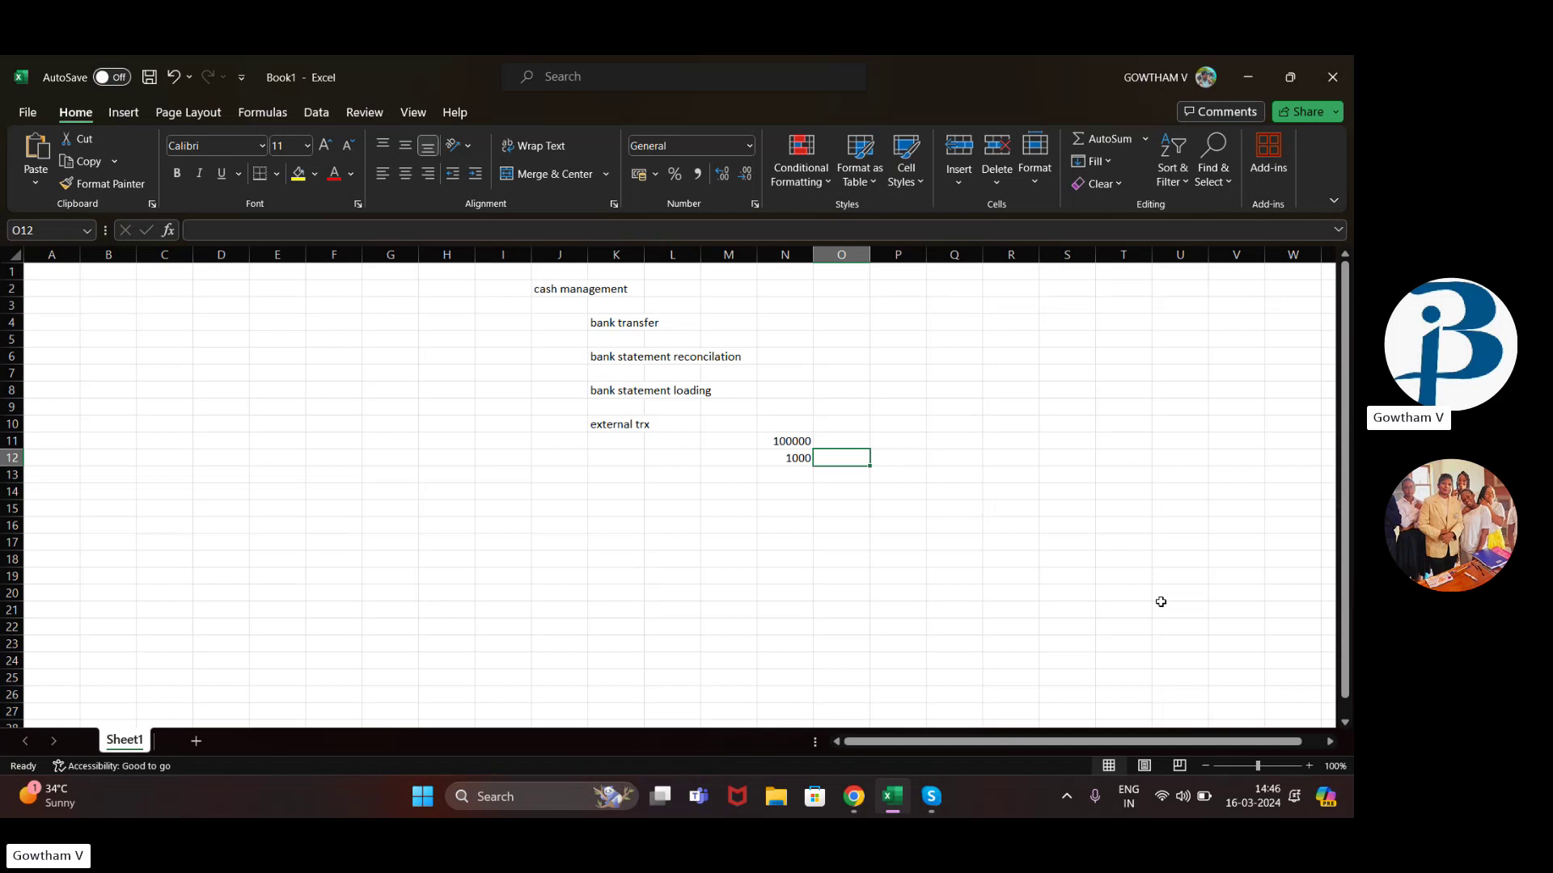
Fill in bank account Bofa-2870, business unit Supremo US and amount 1,000.00 on the external transaction.
click(870, 807)
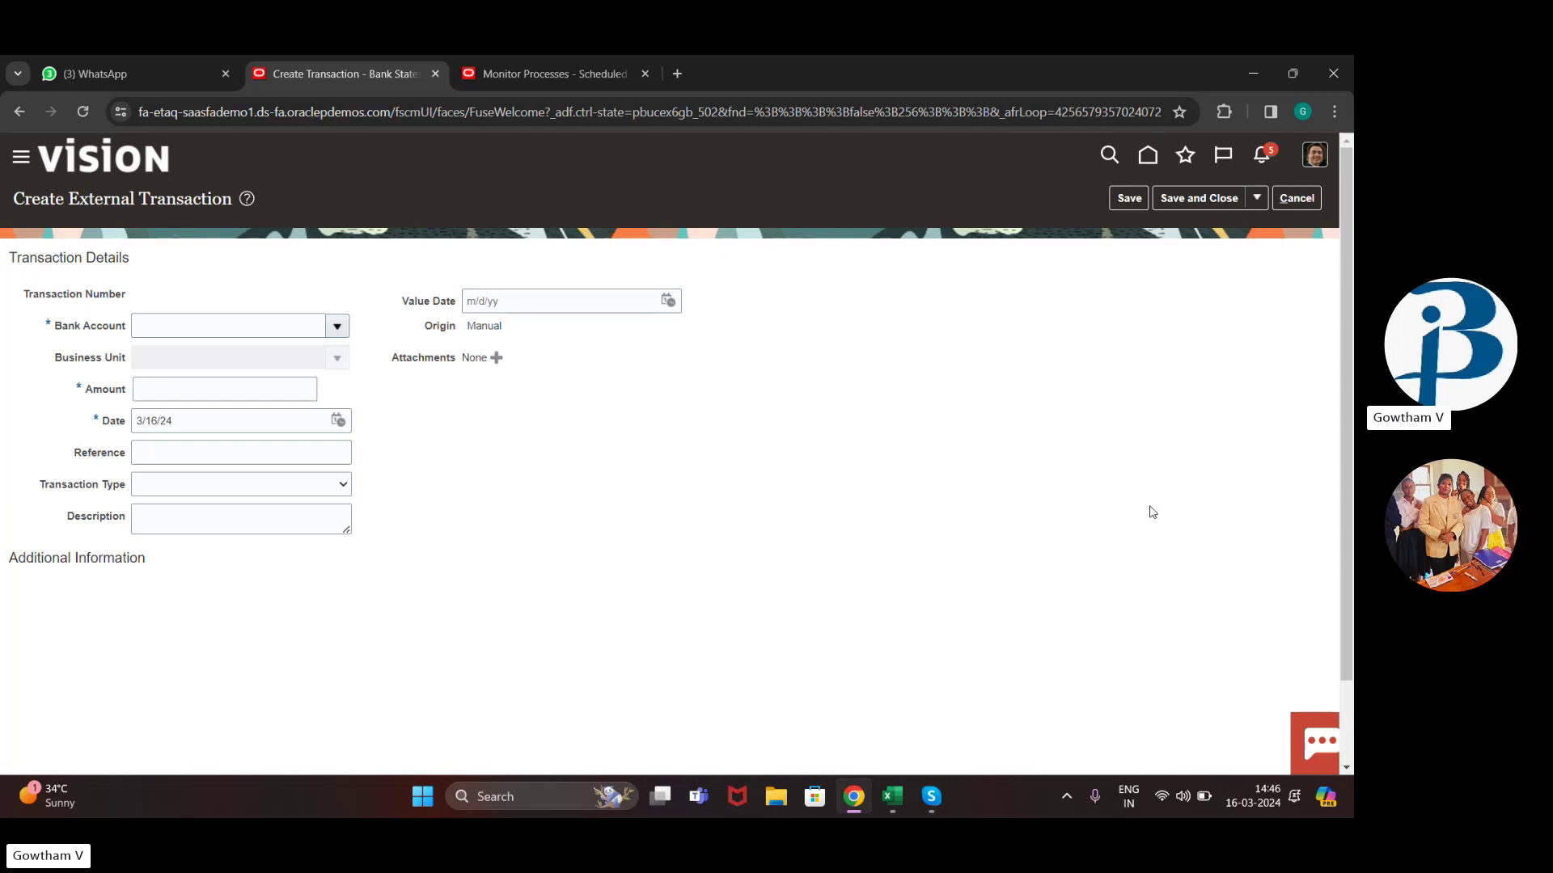
mouse_move(57, 797)
click(335, 327)
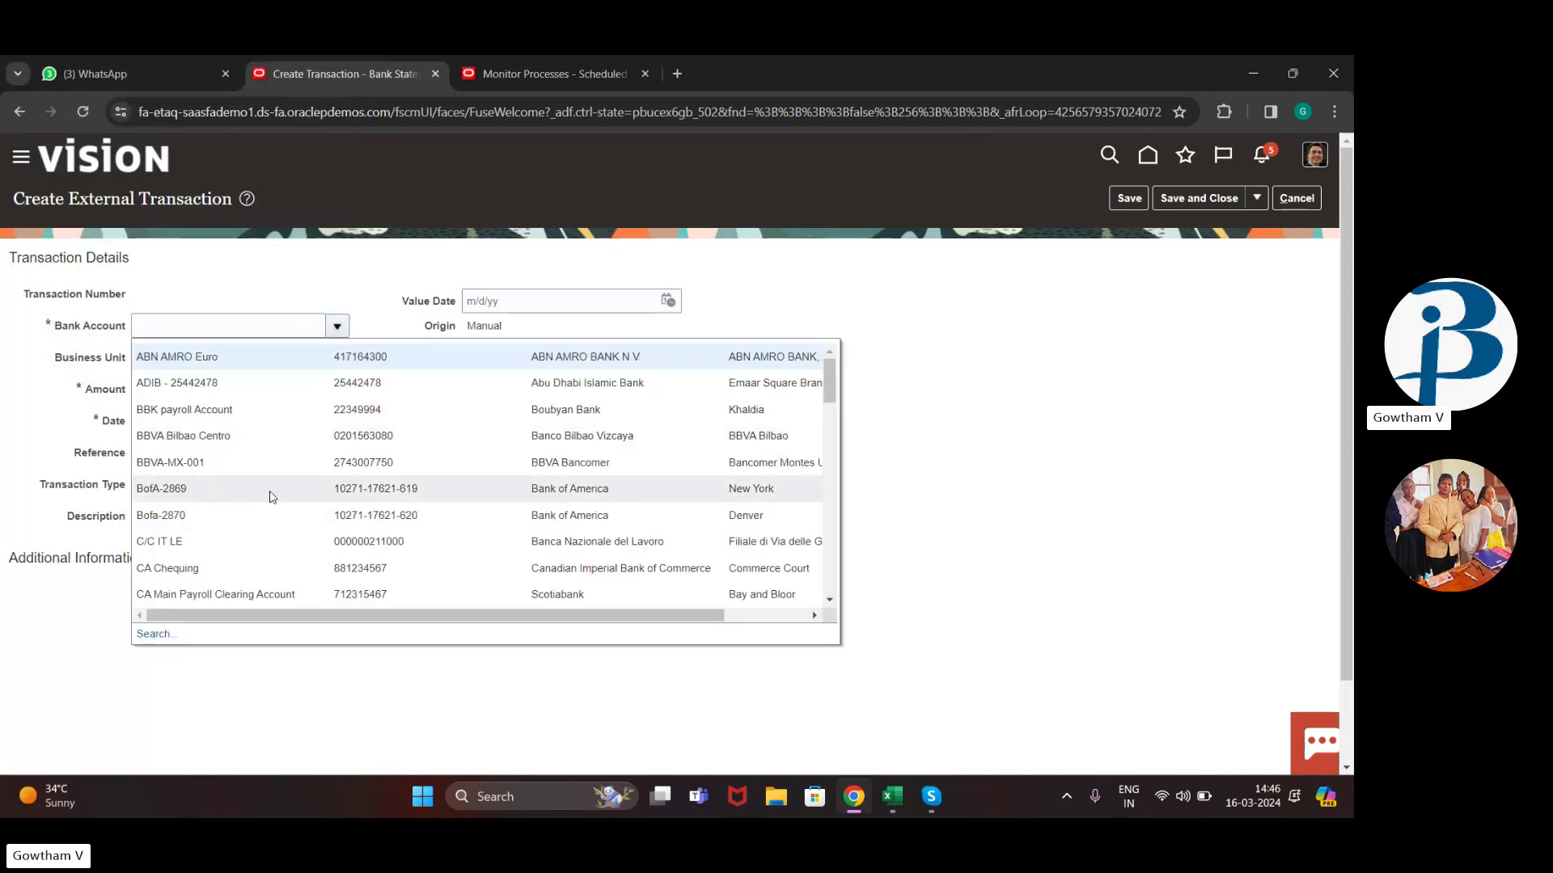
key(Escape)
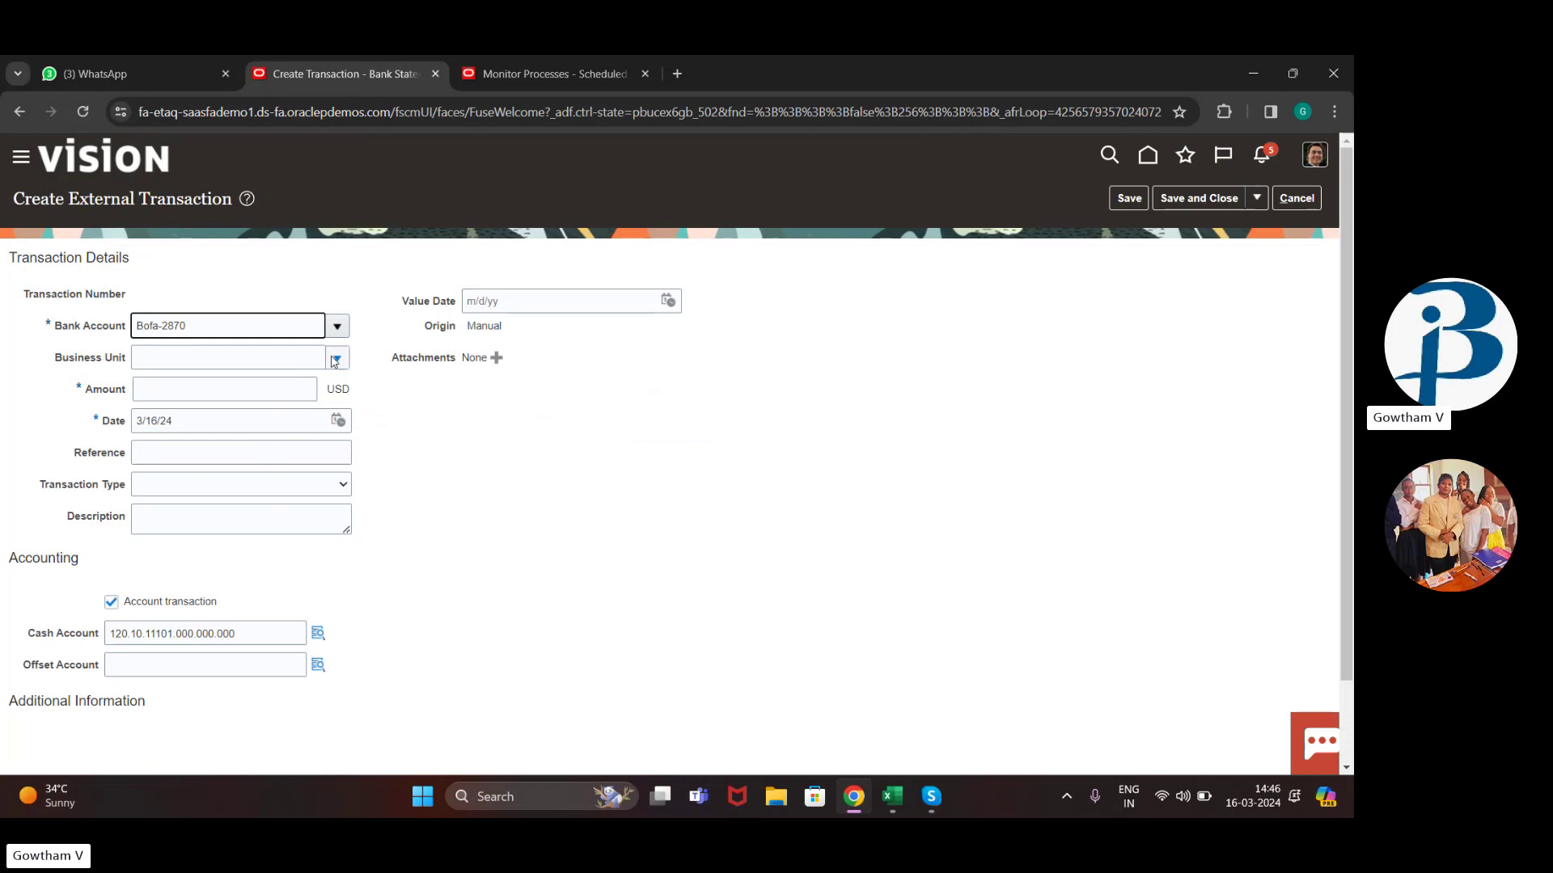
click(335, 362)
key(Escape)
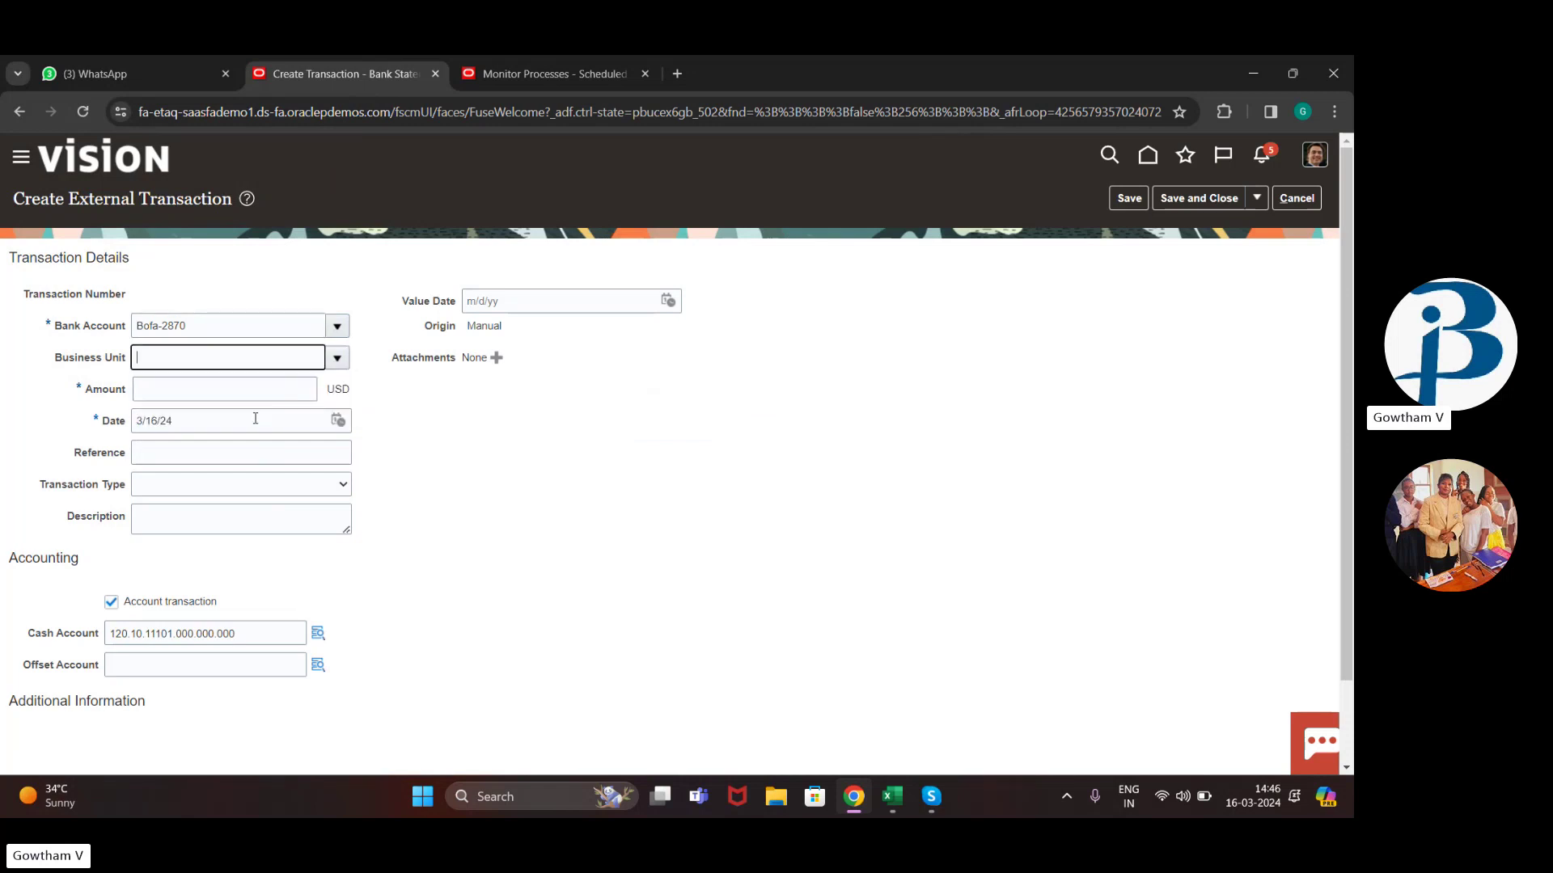
key(Tab)
text(1)
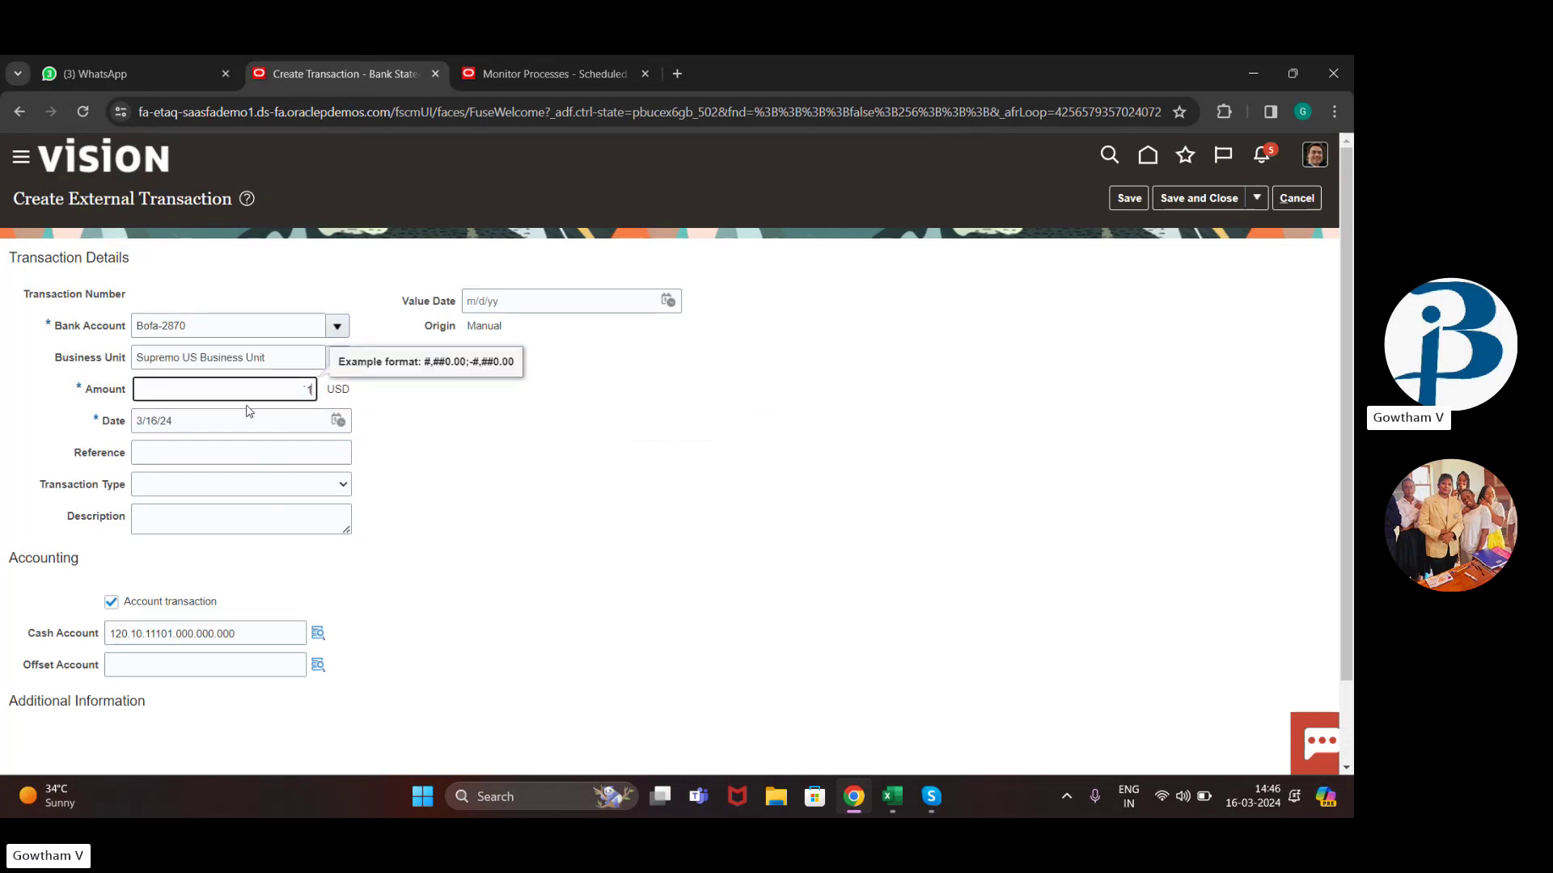
text(000)
key(BackSpace)
key(BackSpace)
key(BackSpace)
key(BackSpace)
text(1000)
click(360, 478)
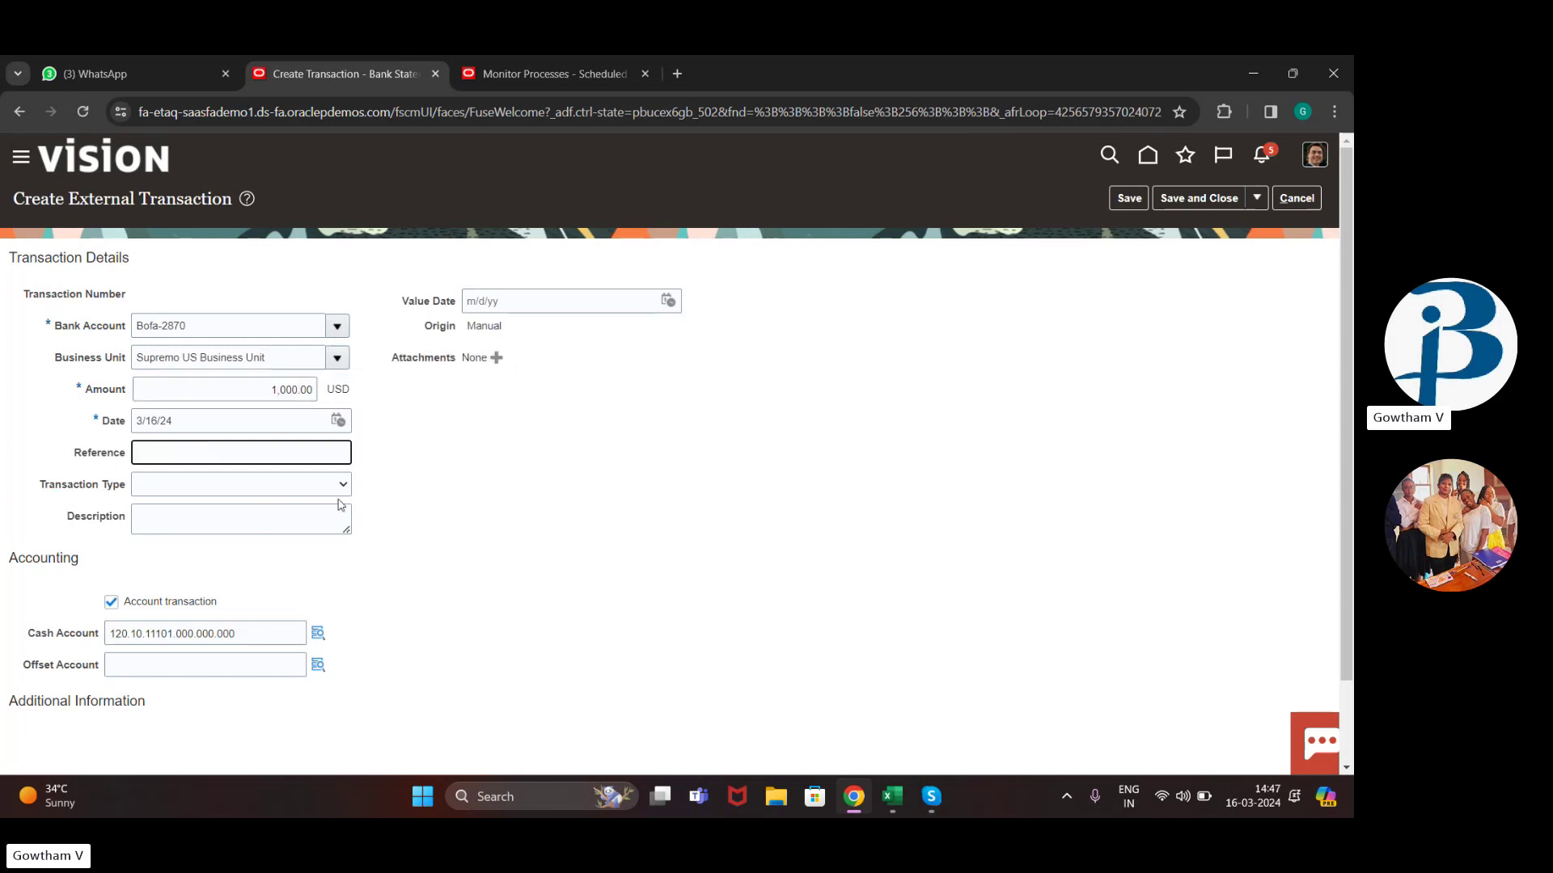
Set the transaction type to Fee and bring up the Offset Account selection.
click(337, 484)
click(305, 446)
click(322, 481)
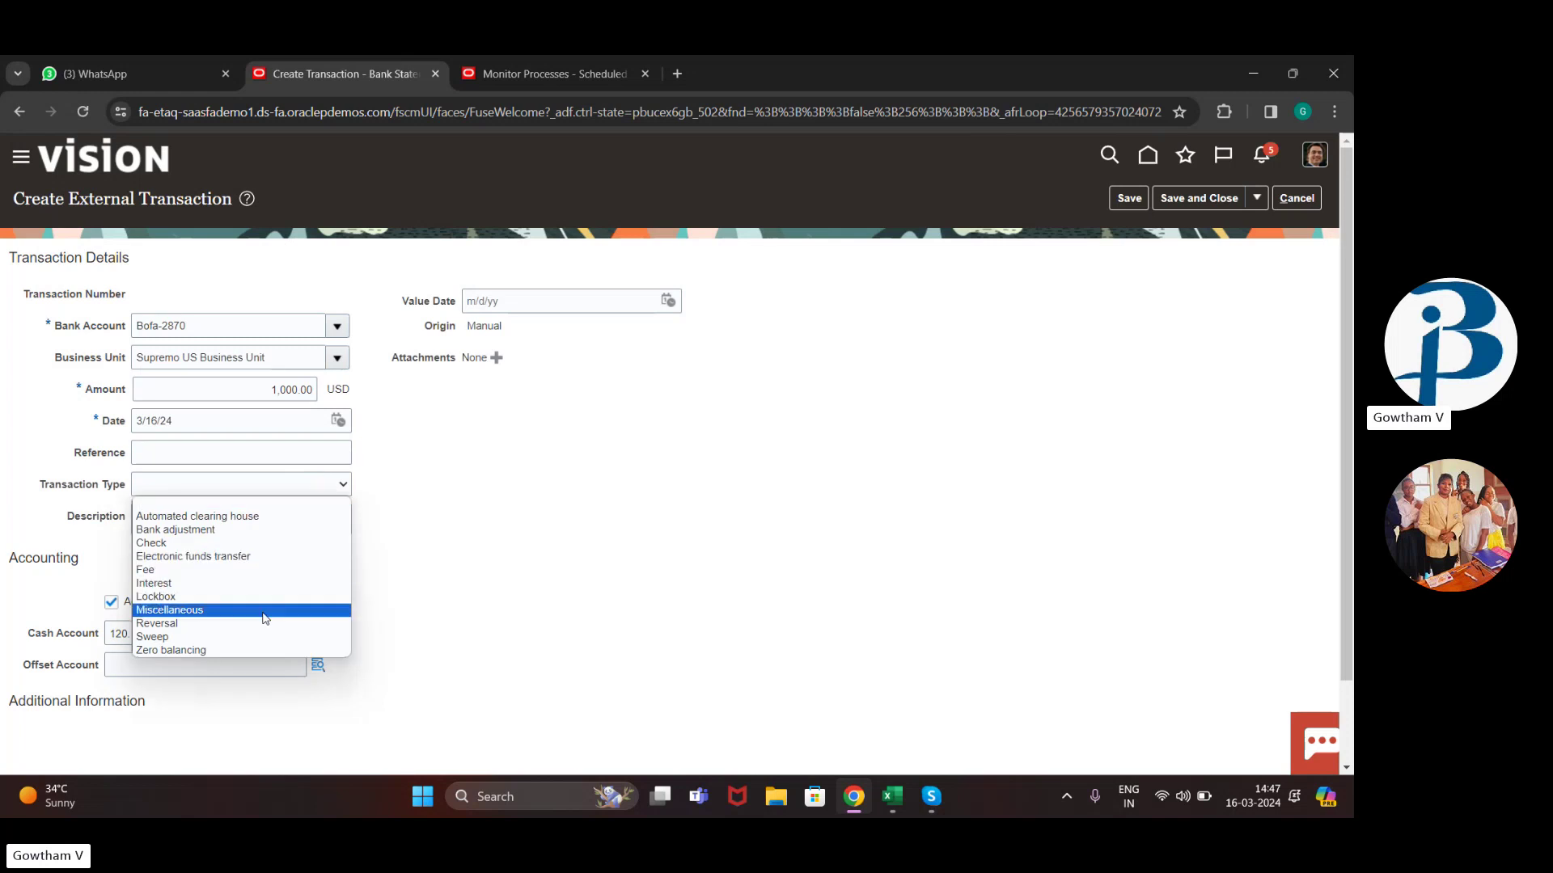
click(212, 570)
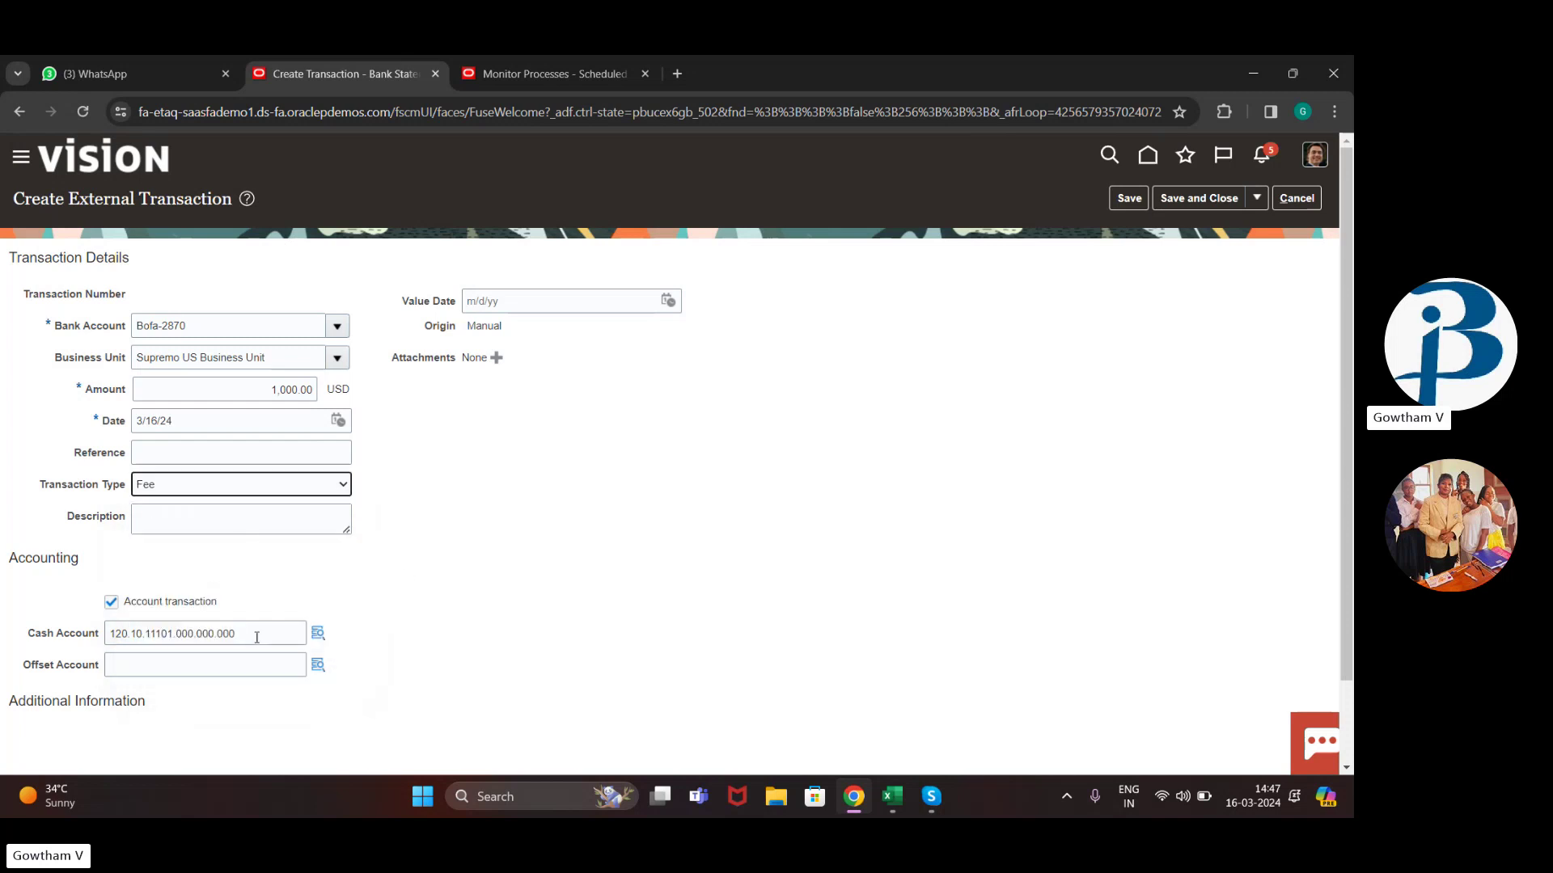
click(317, 665)
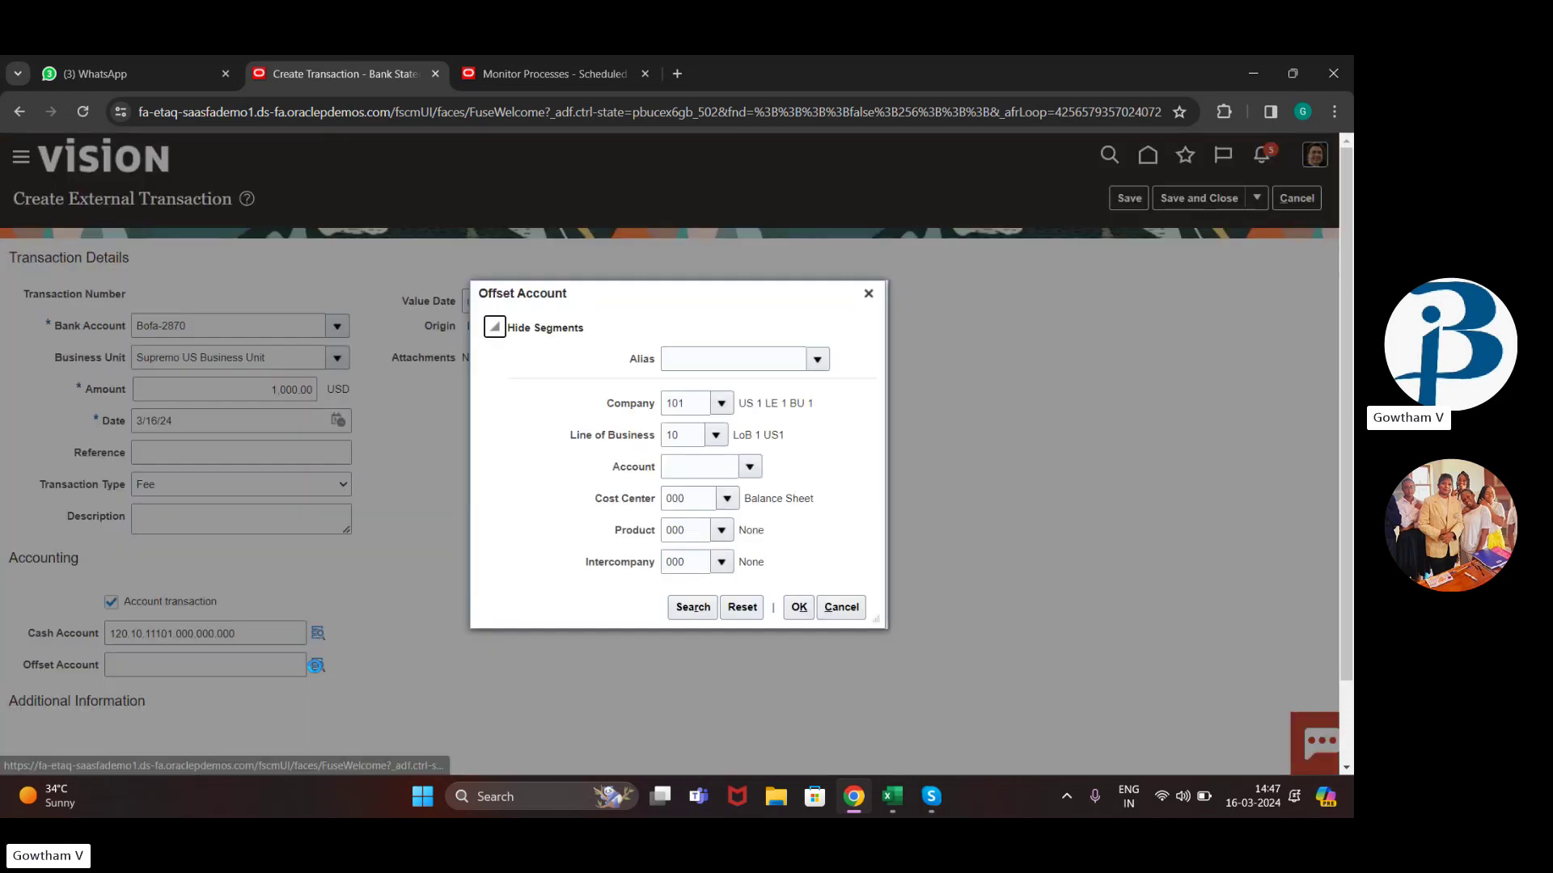
Search accounts by description 'bank charge' and set the offset account to 64570 Bank Charges.
click(745, 469)
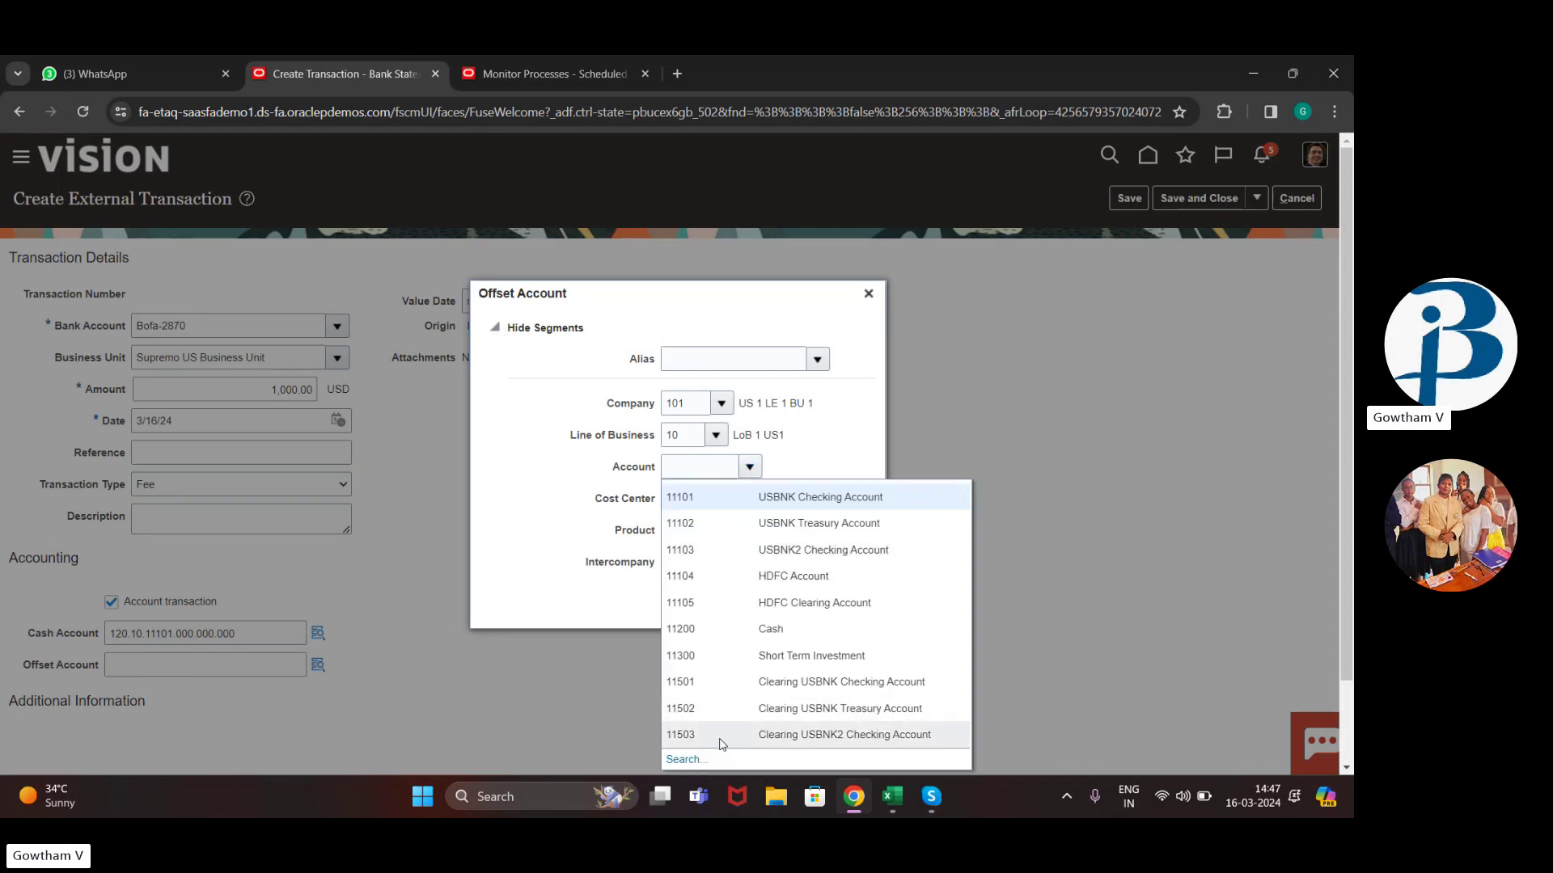
click(683, 760)
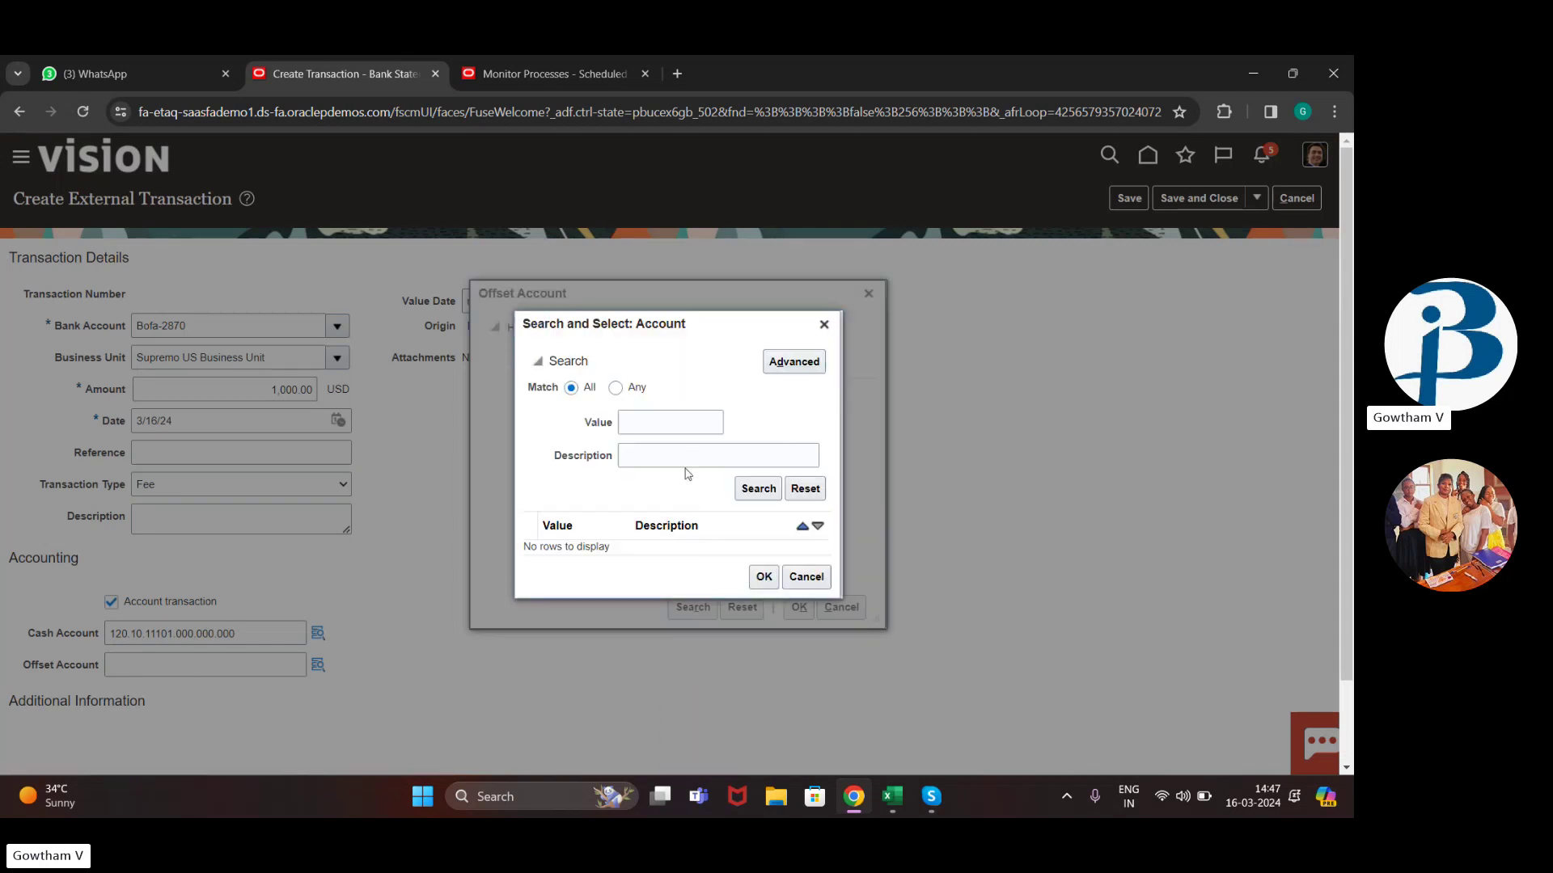
click(686, 461)
text(bank)
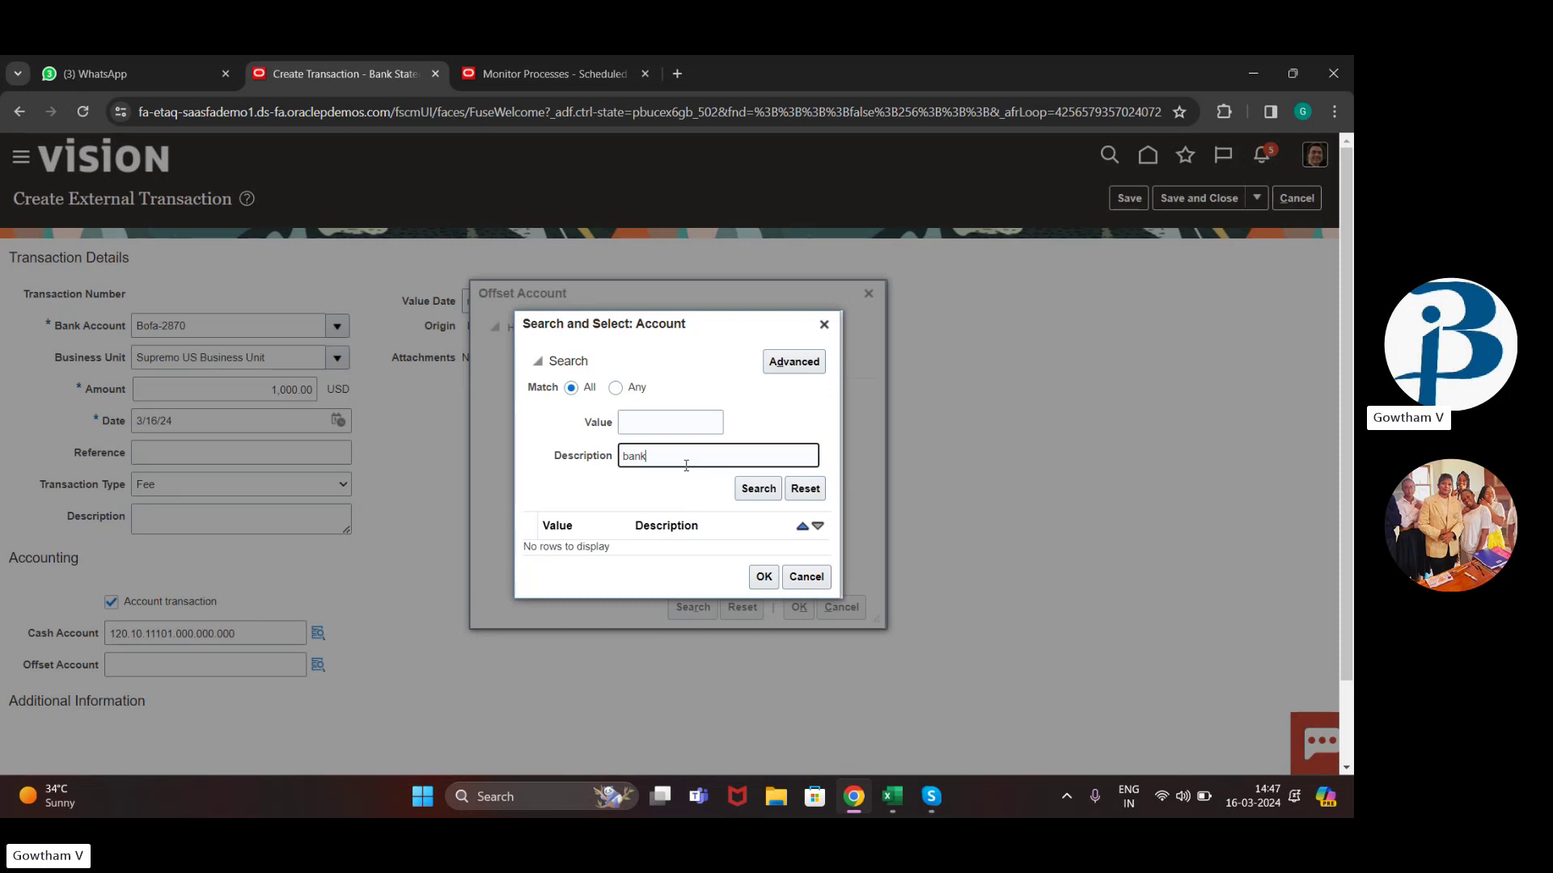
text( cha)
text(re)
text(g)
text(e)
click(757, 488)
click(689, 555)
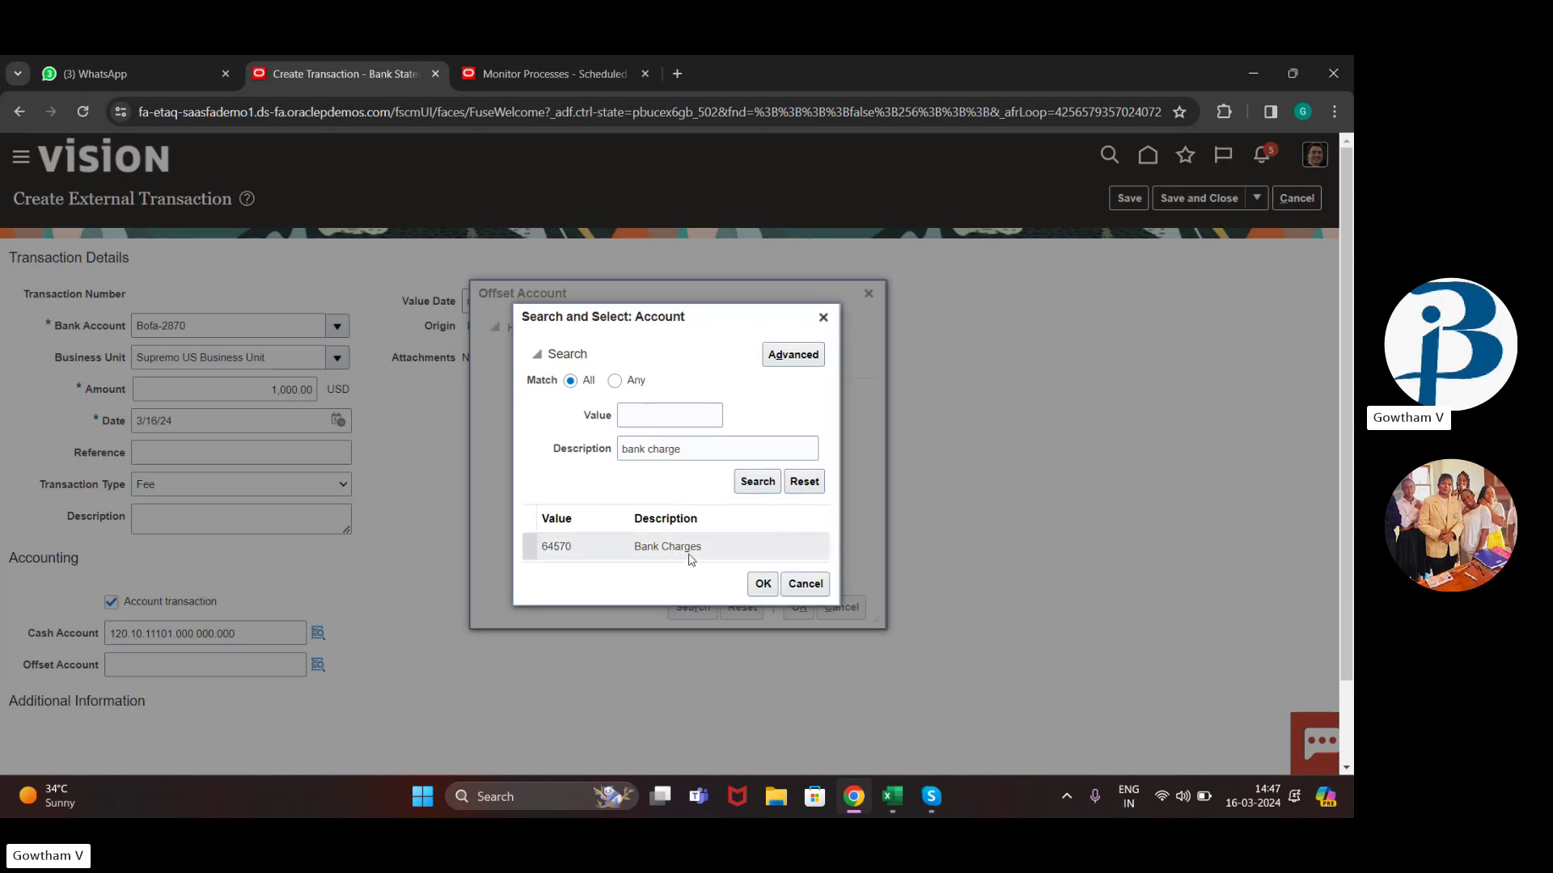
click(762, 583)
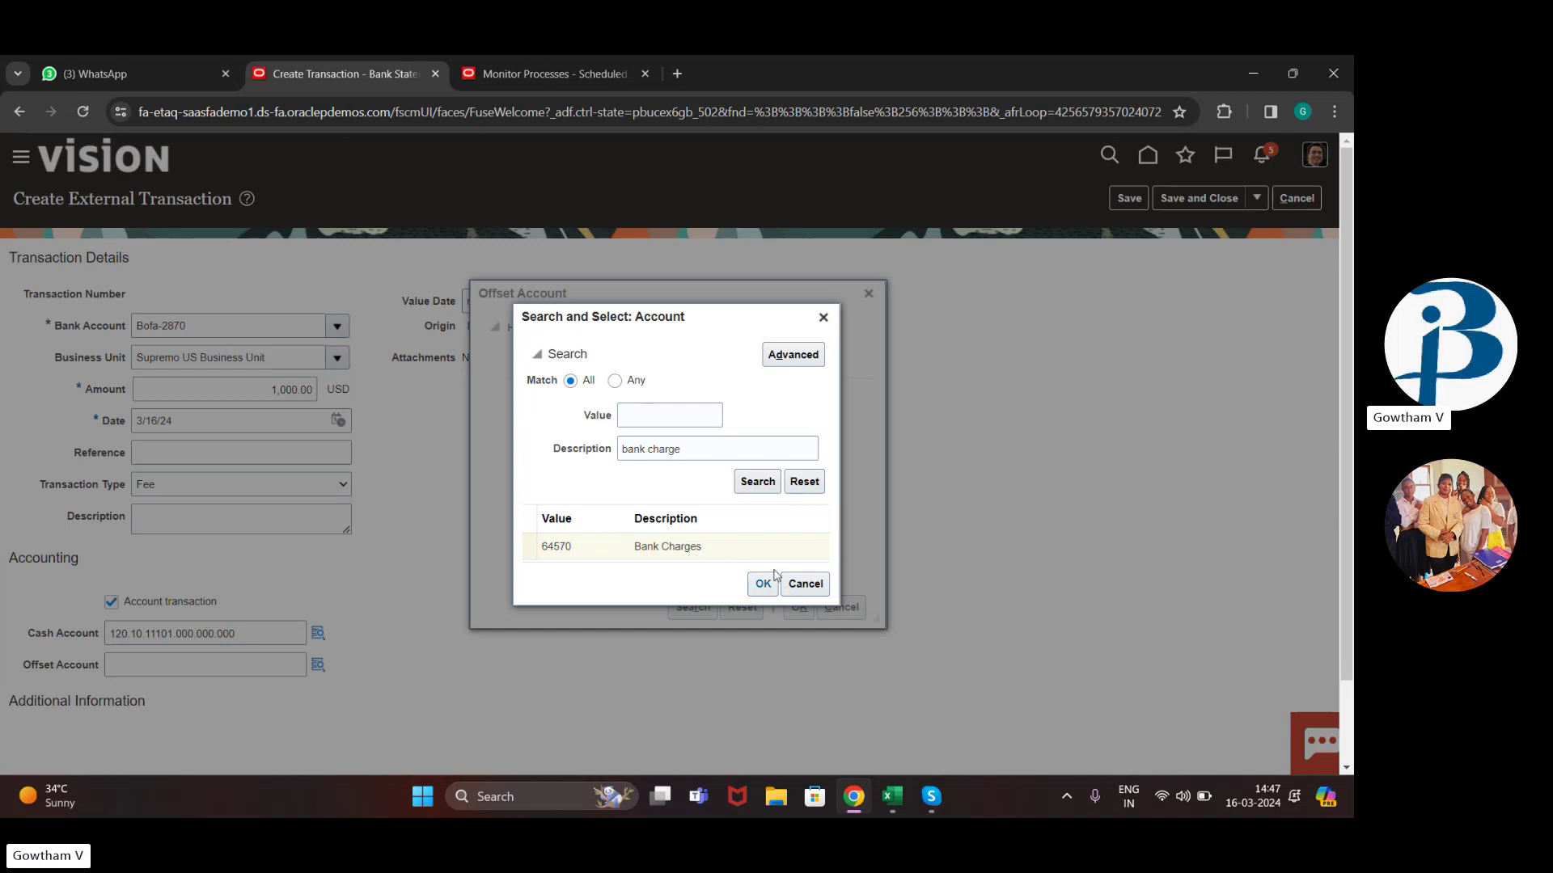
click(764, 585)
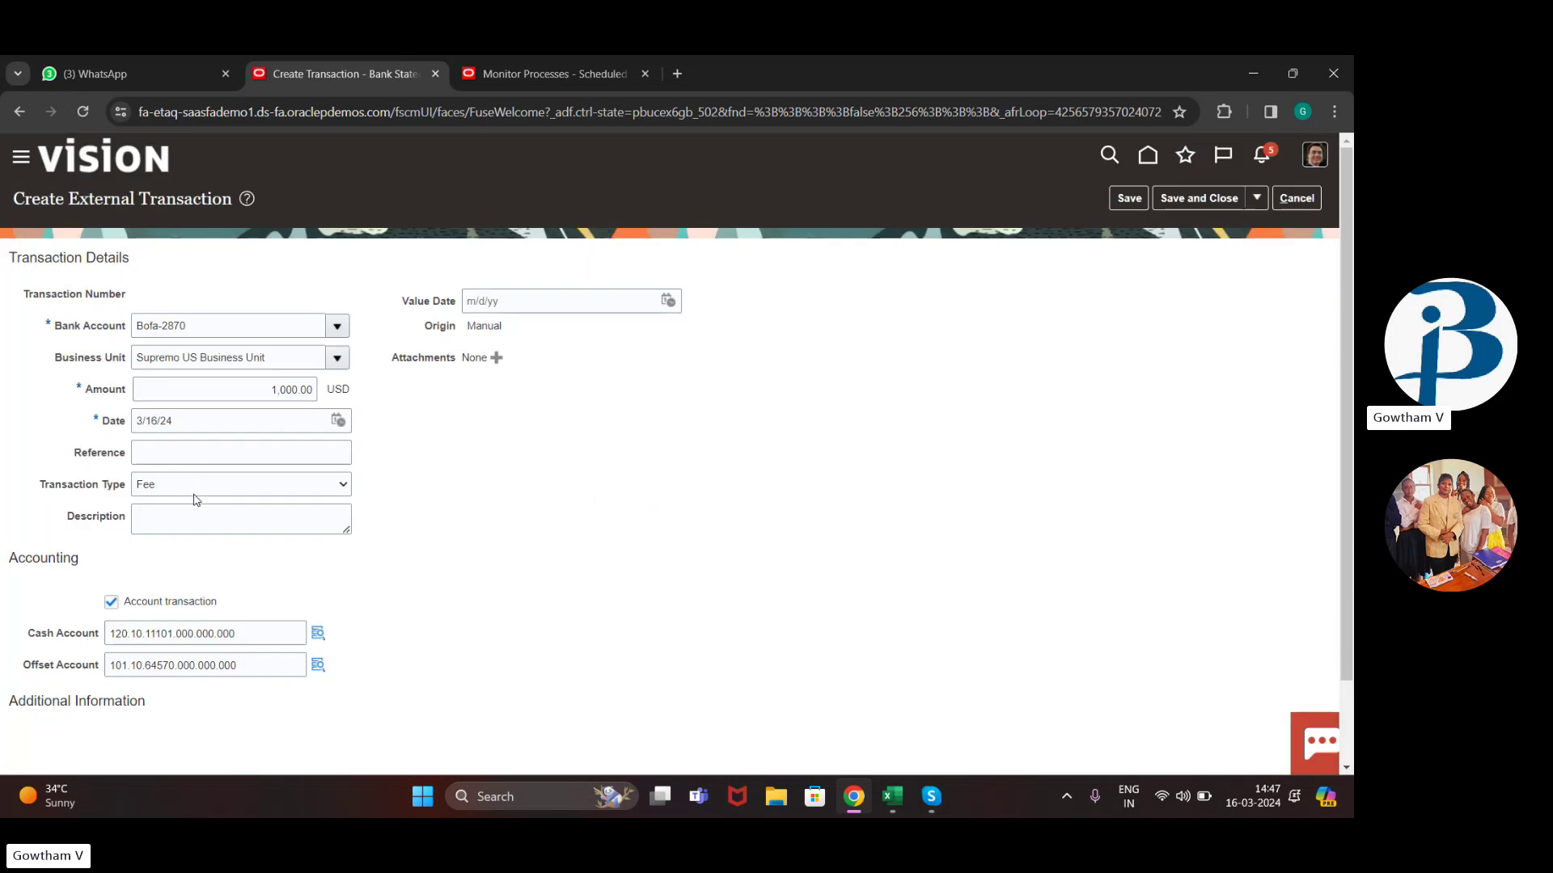
Enter the description BNK CHRG and save the Fee transaction.
click(196, 508)
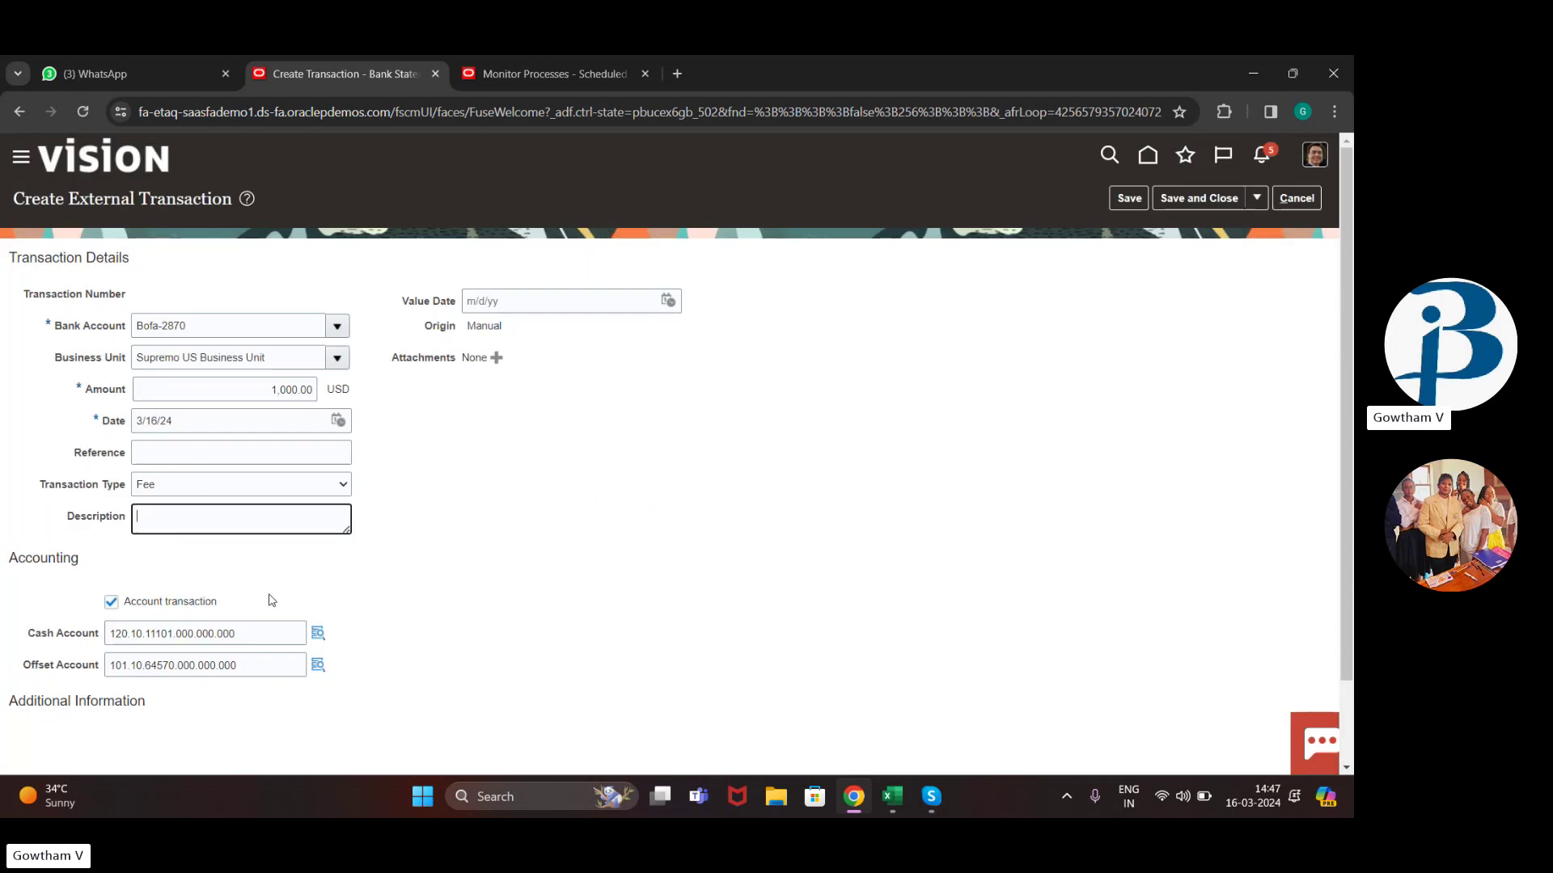
text(BNK CHRG)
click(1129, 205)
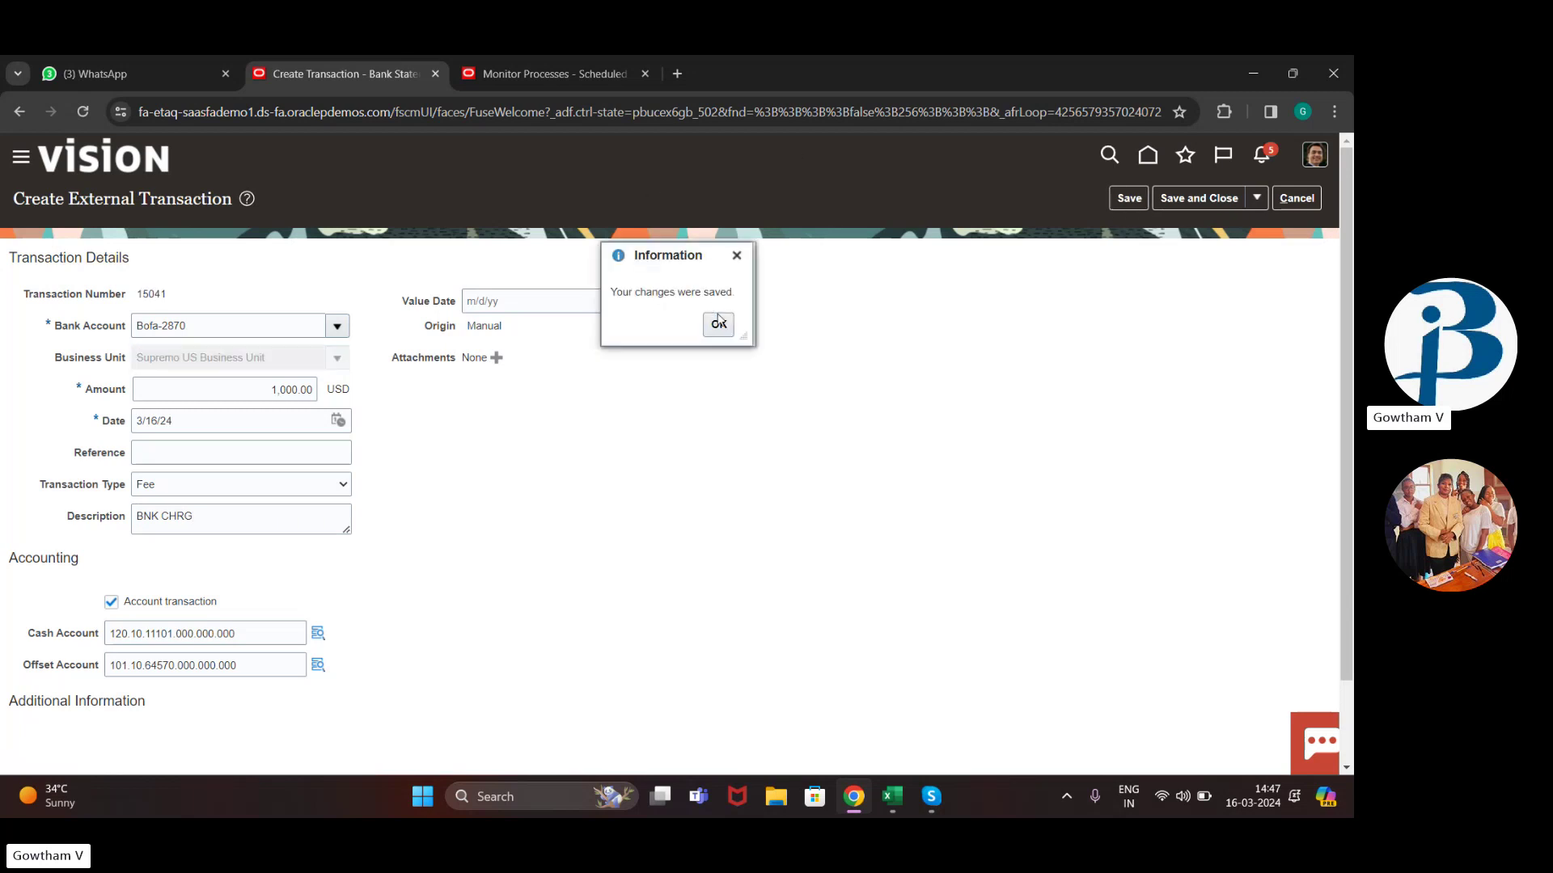
click(718, 325)
click(1235, 201)
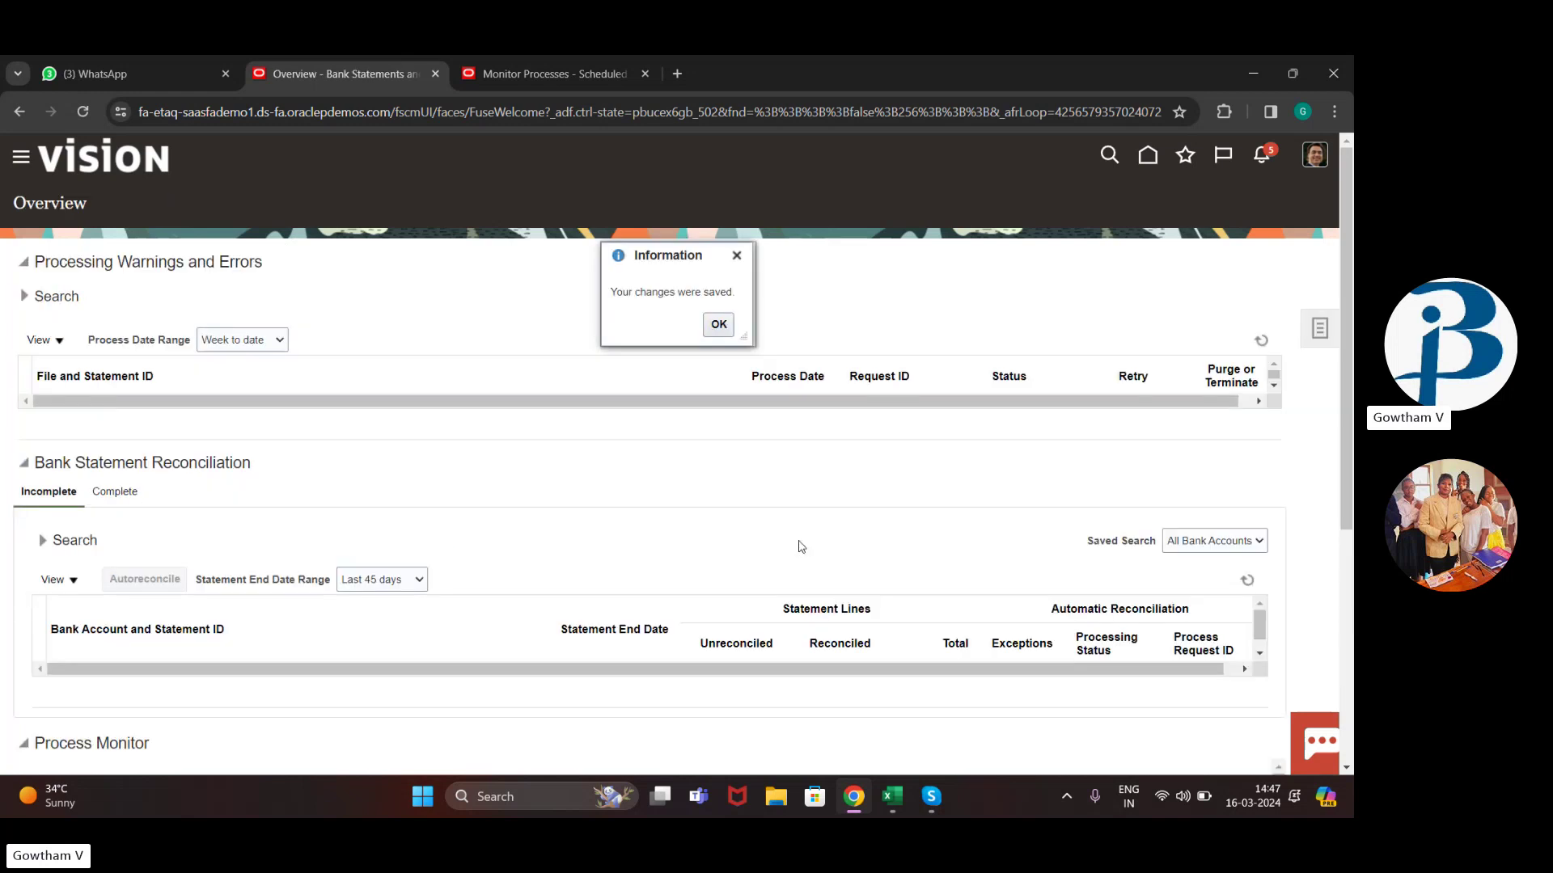
Dismiss the save confirmation, check the Excel notes, then go to the Skype call.
click(722, 327)
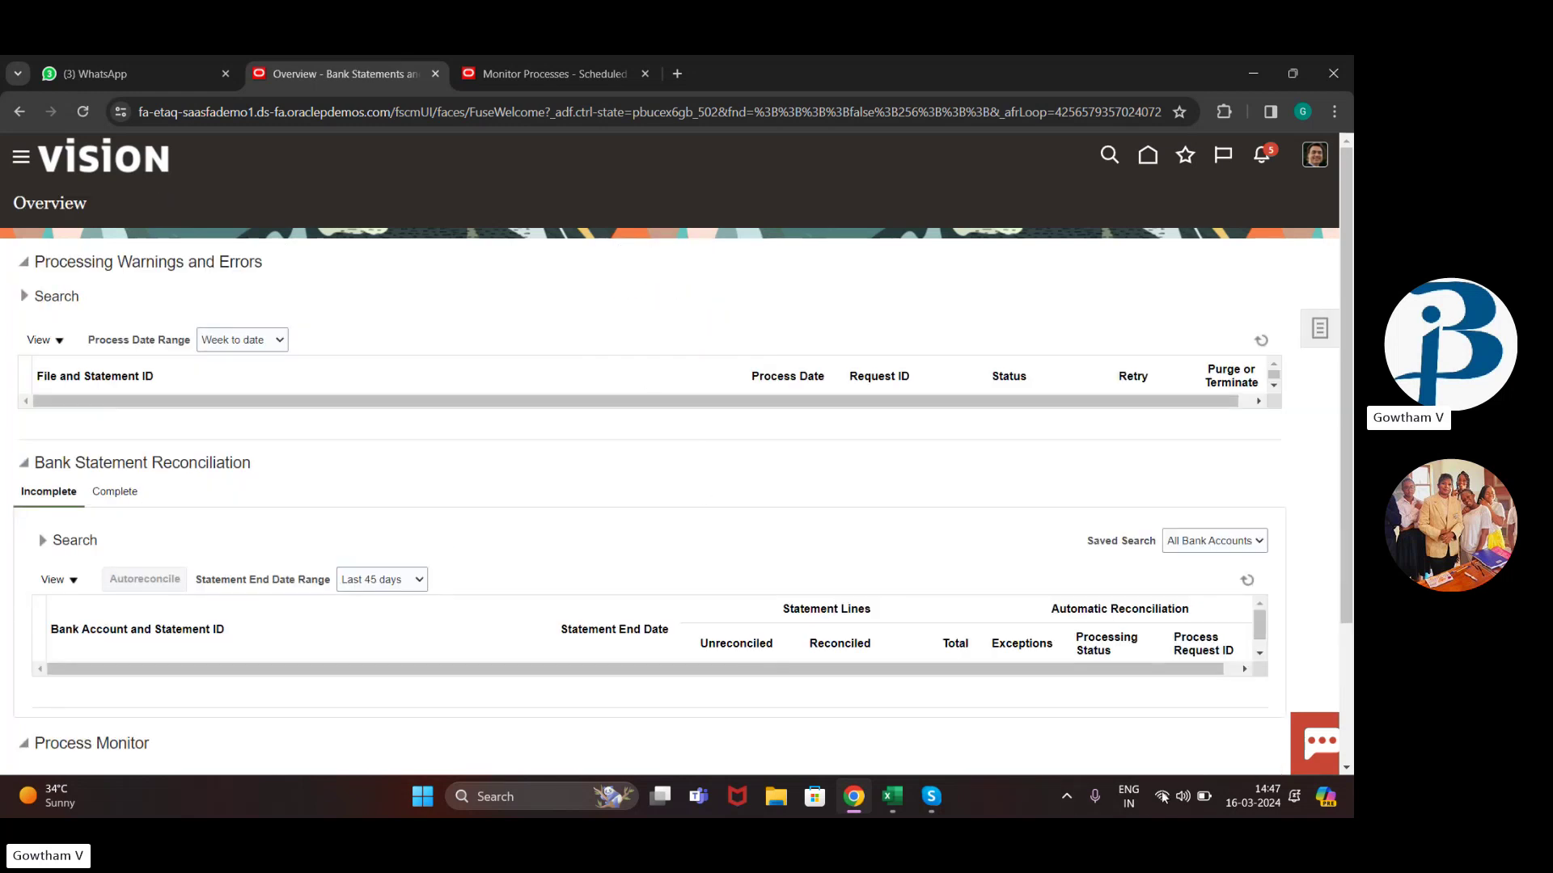
mouse_move(938, 800)
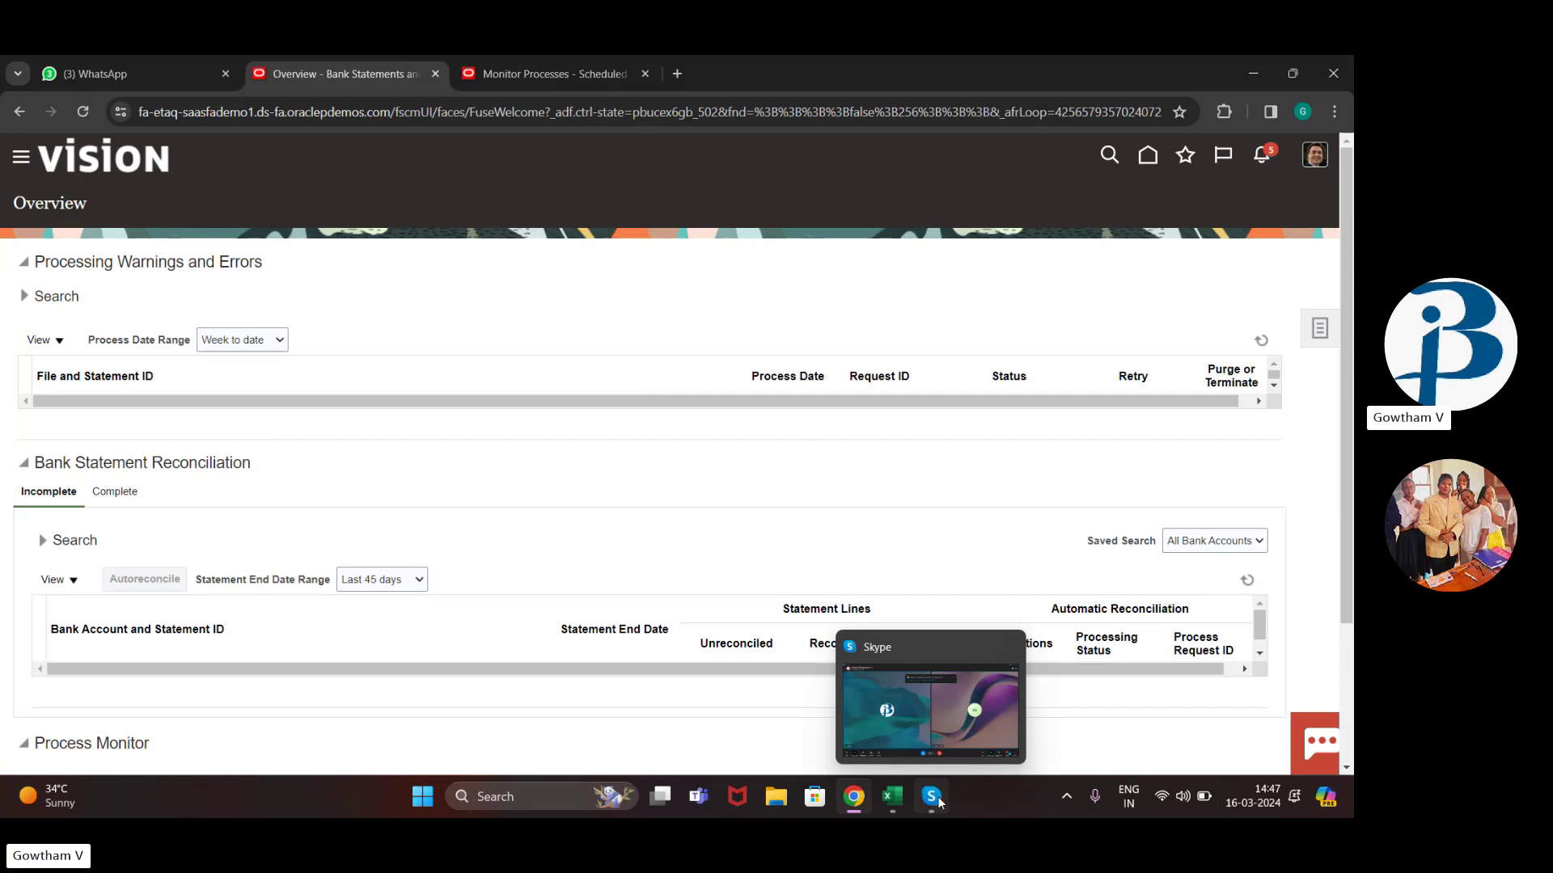
click(892, 797)
click(646, 337)
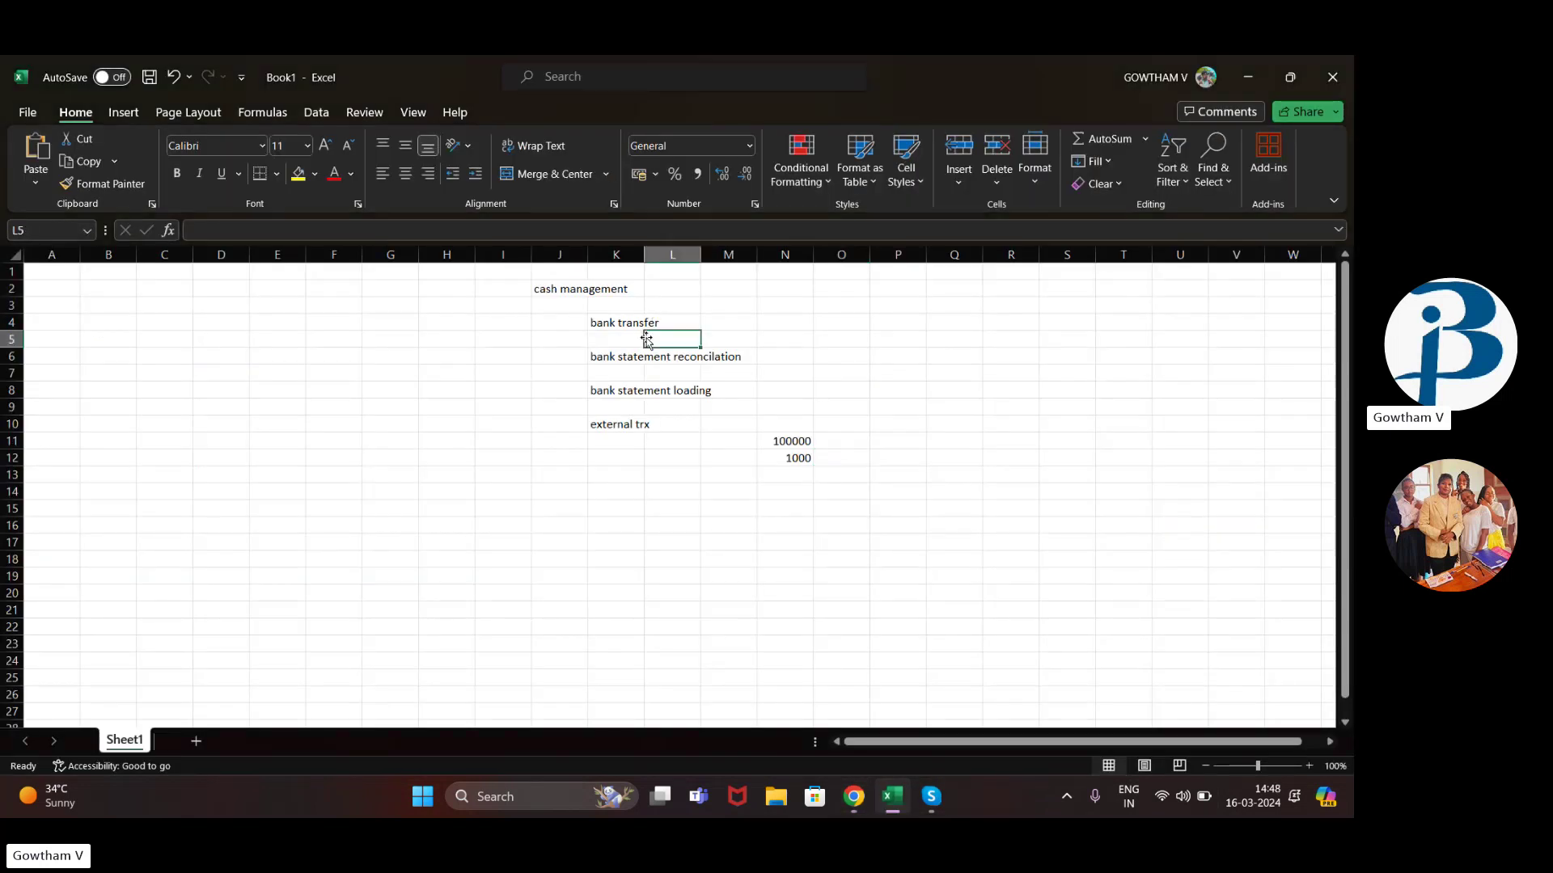
click(660, 356)
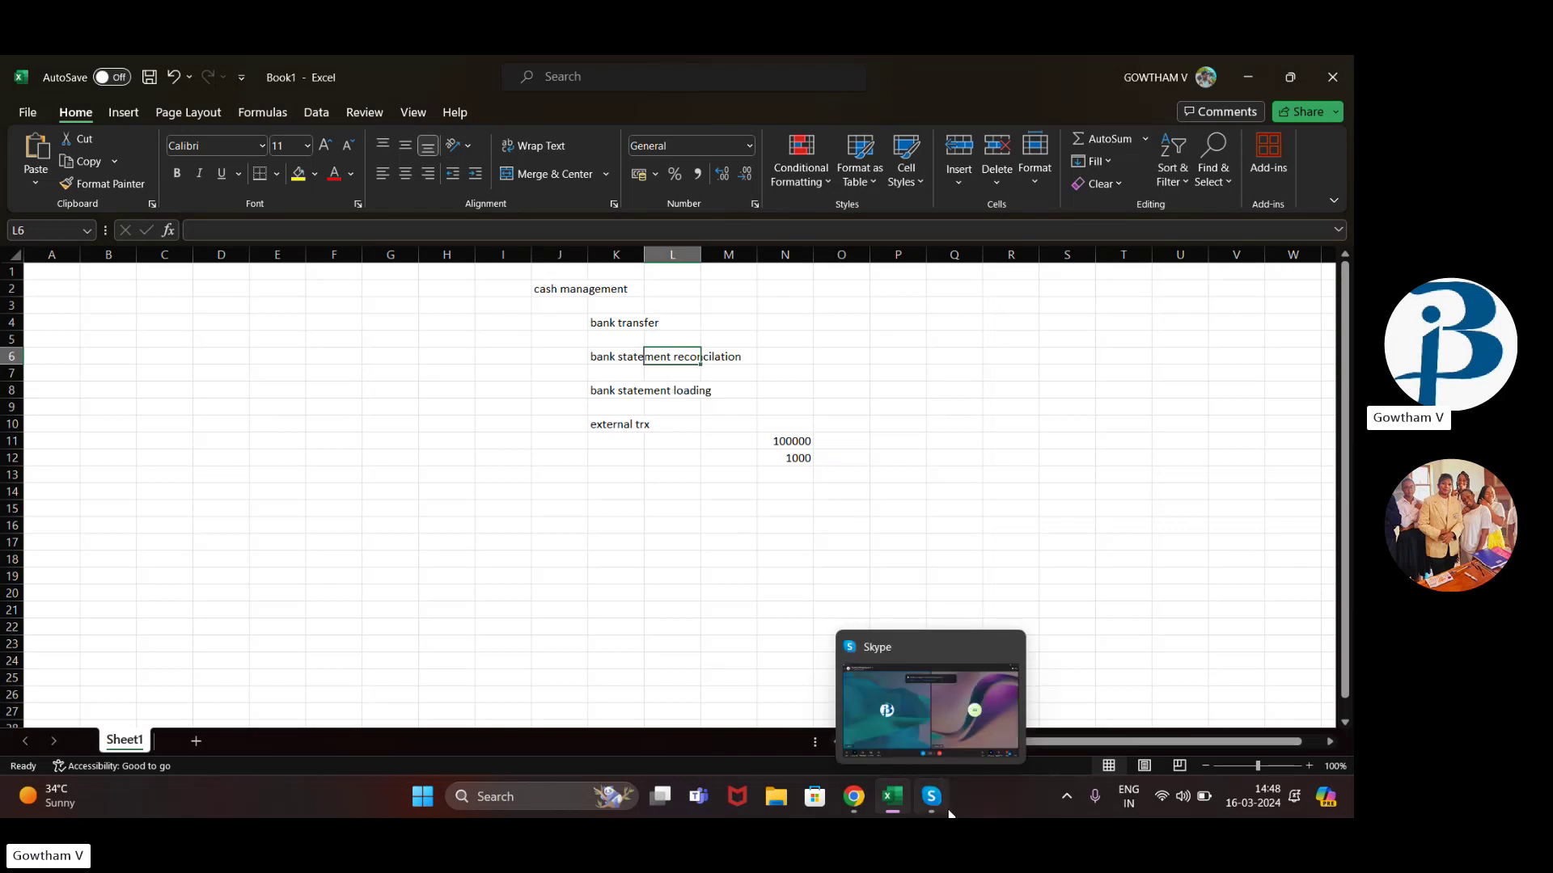
click(931, 794)
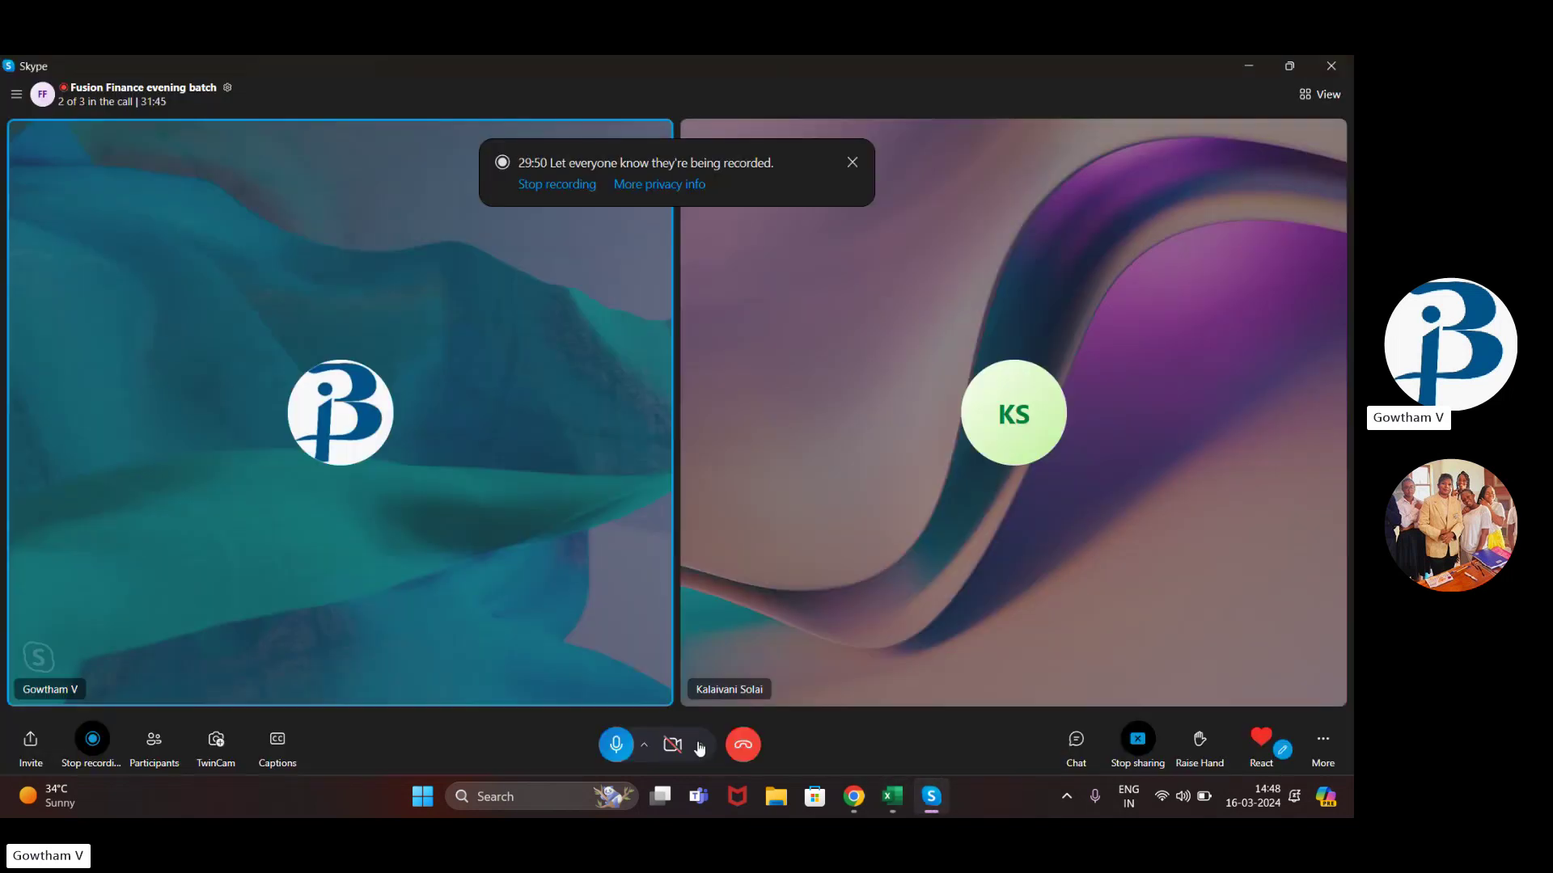
Mute the Skype microphone and return to the Oracle Bank Statements overview.
click(626, 752)
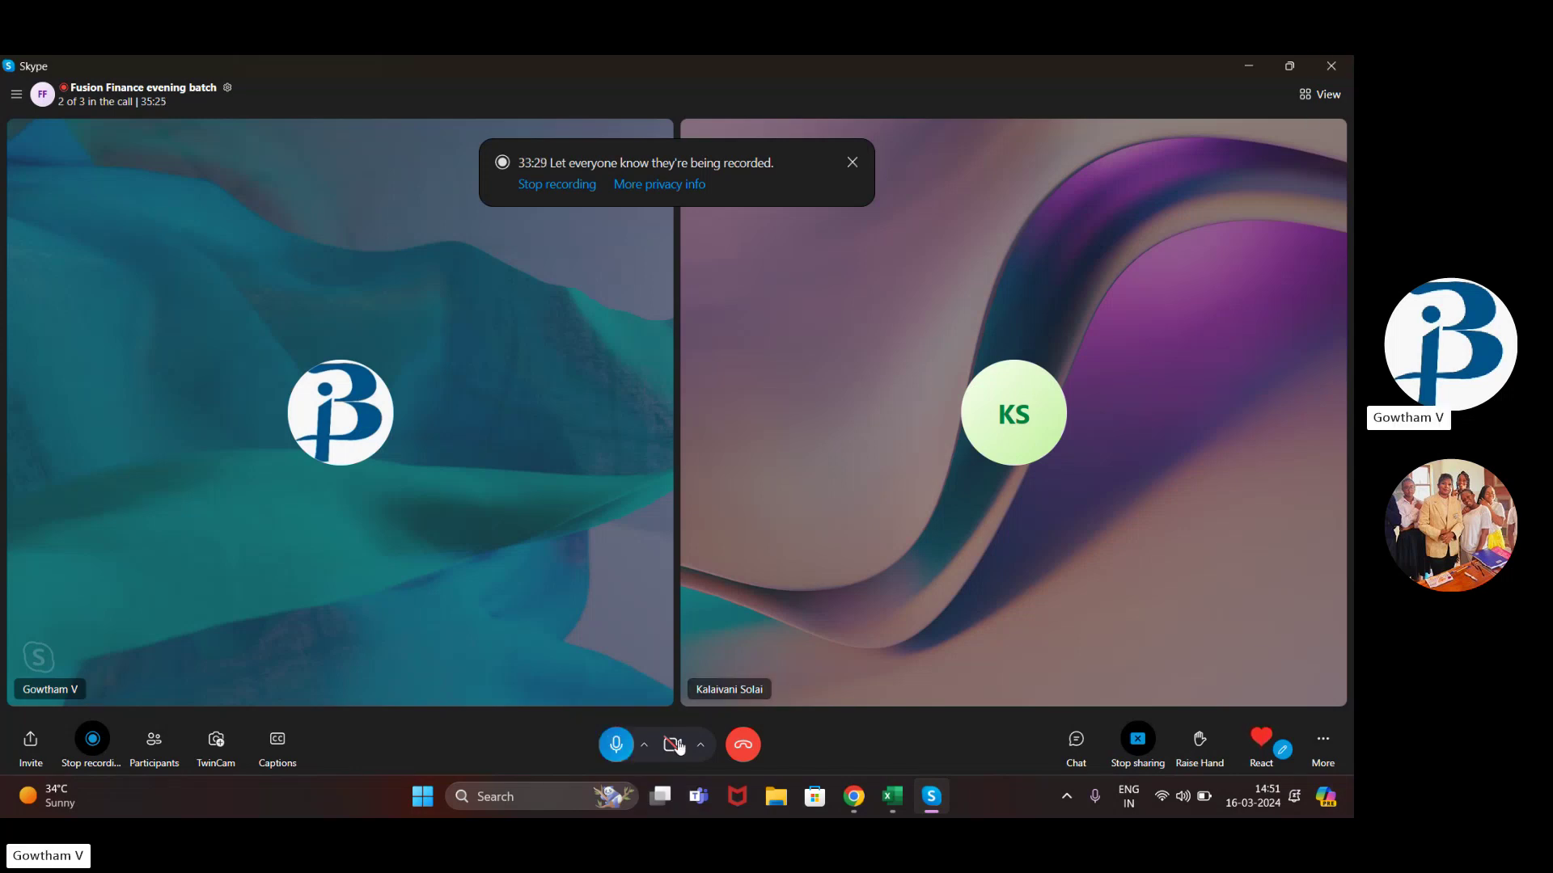
click(852, 790)
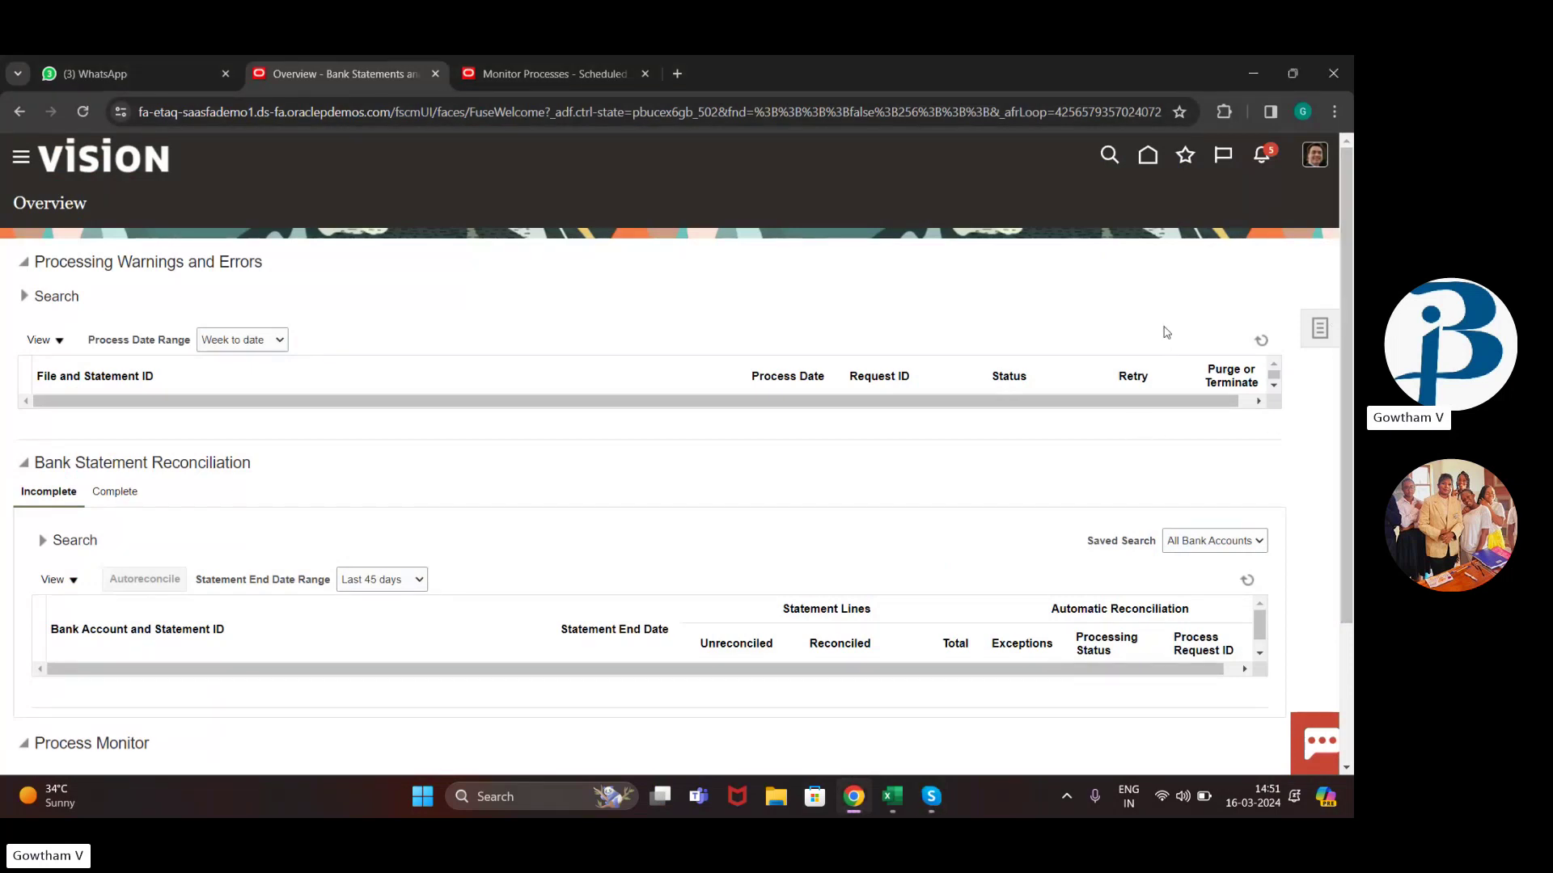
Visit the bank statements page, then show the Cash Management quick actions and apps on home.
click(1326, 328)
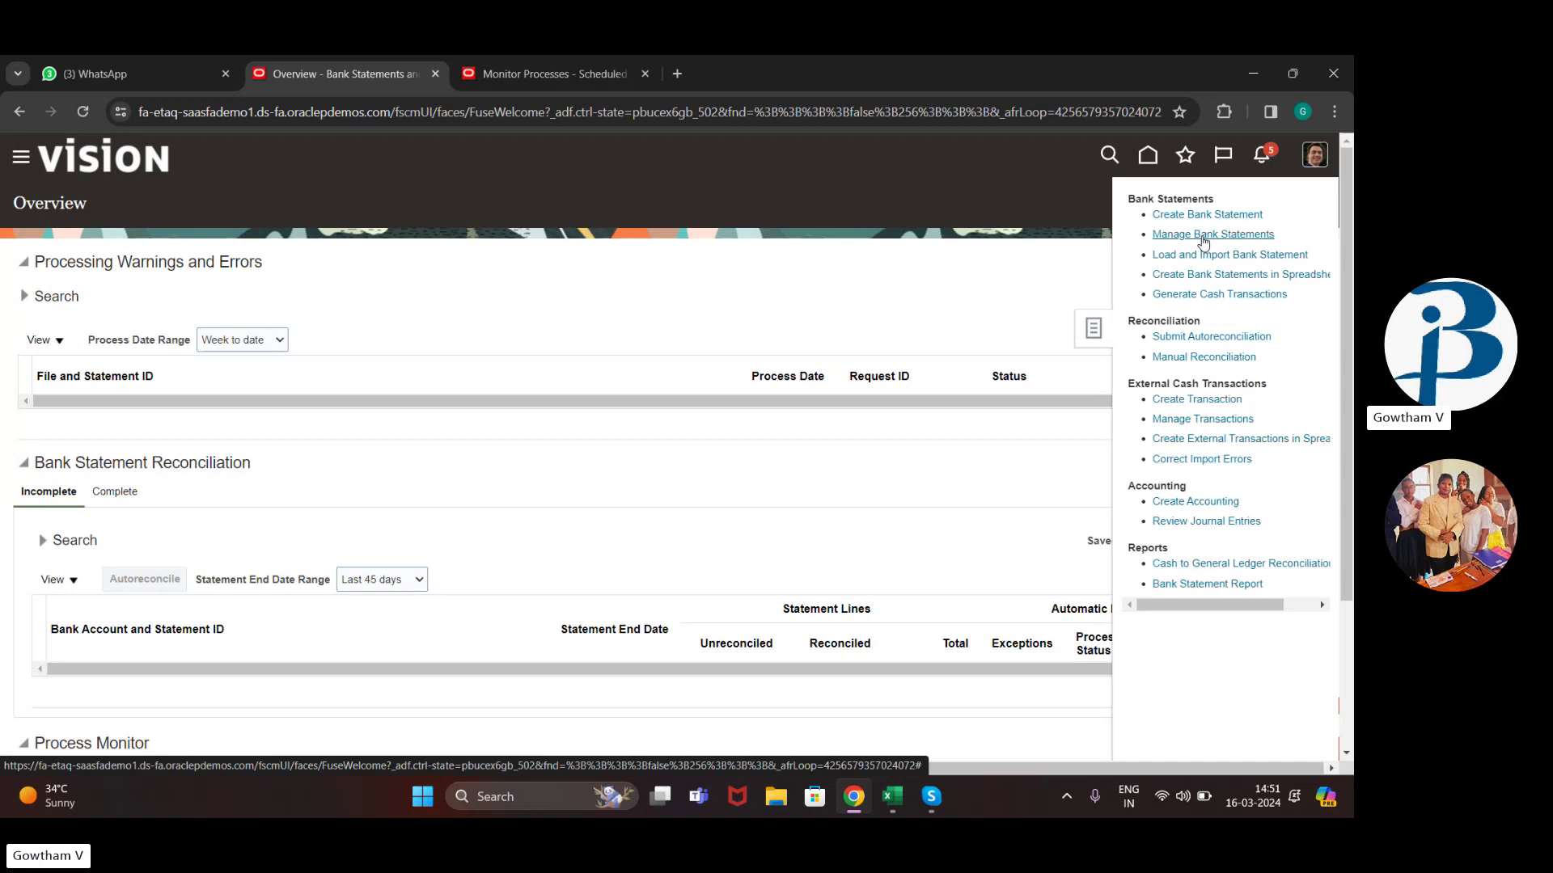
click(1204, 236)
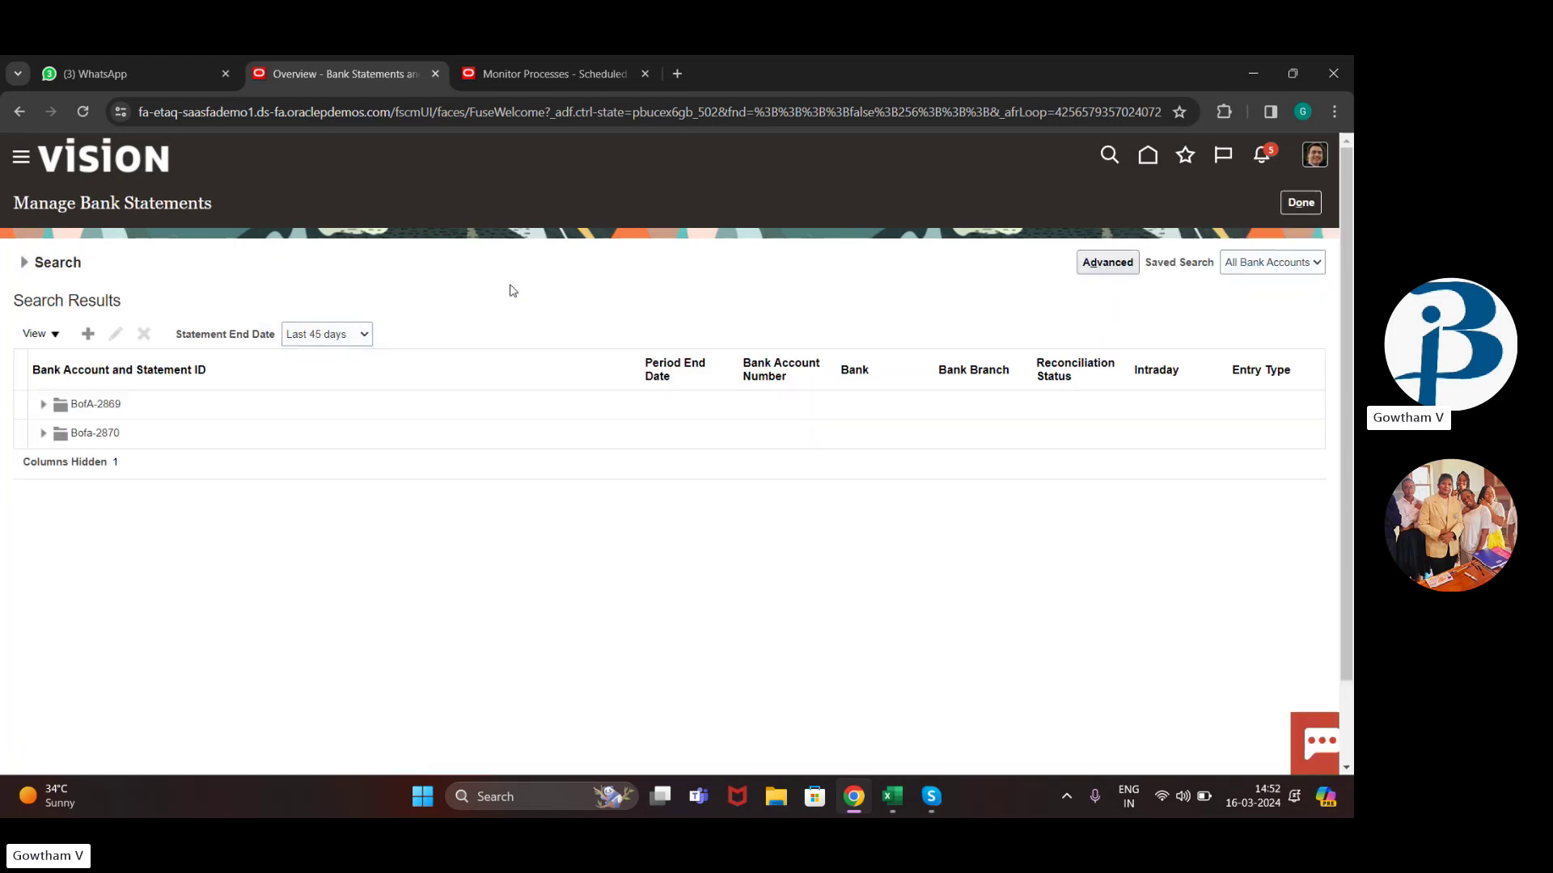
click(1296, 203)
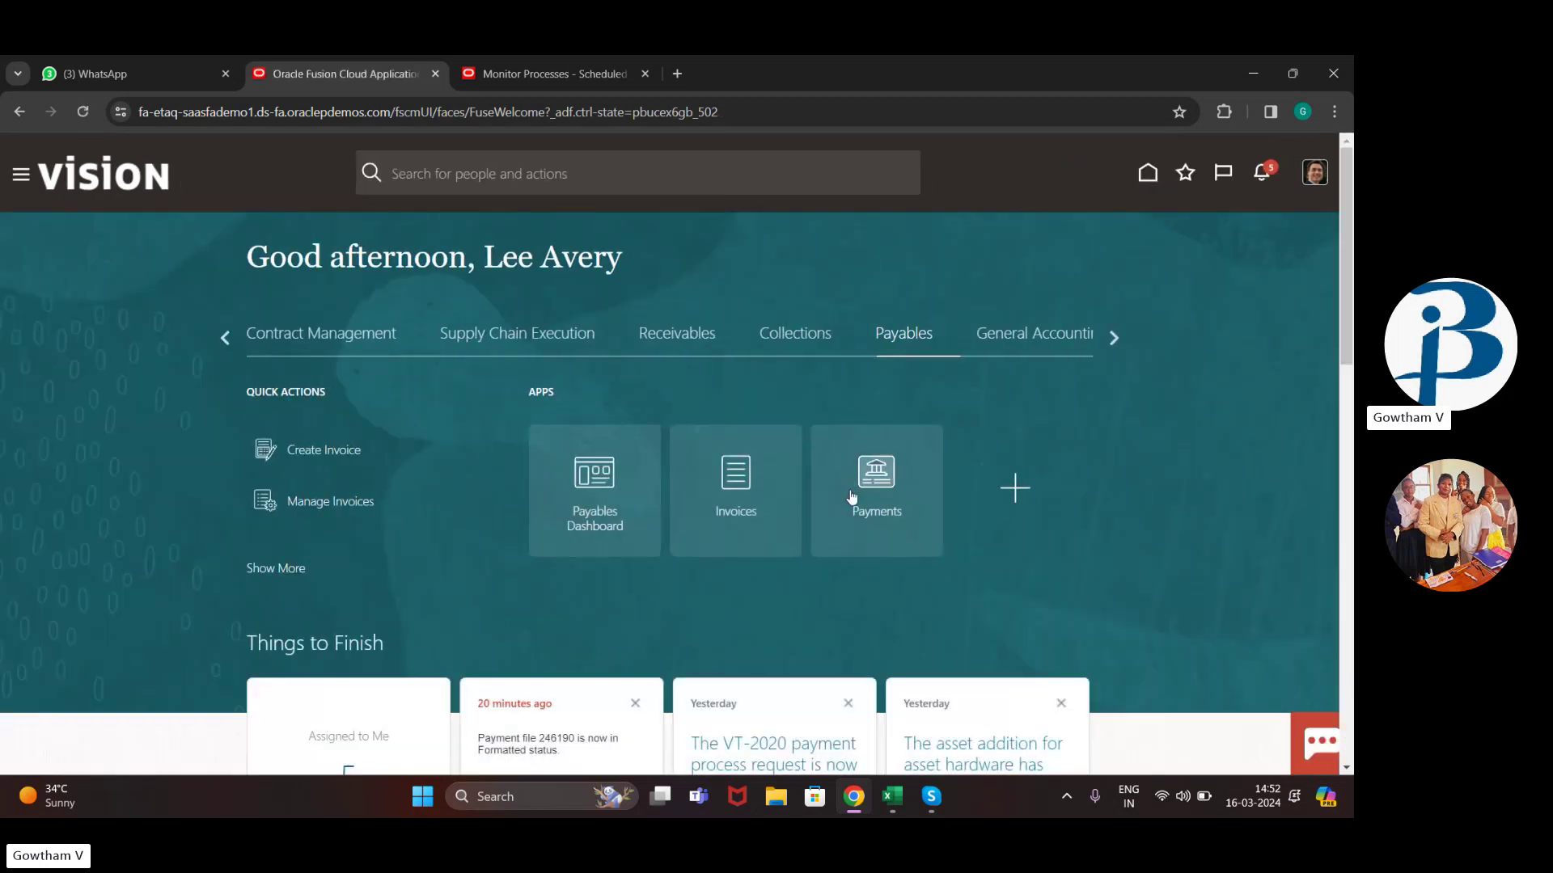
click(1114, 336)
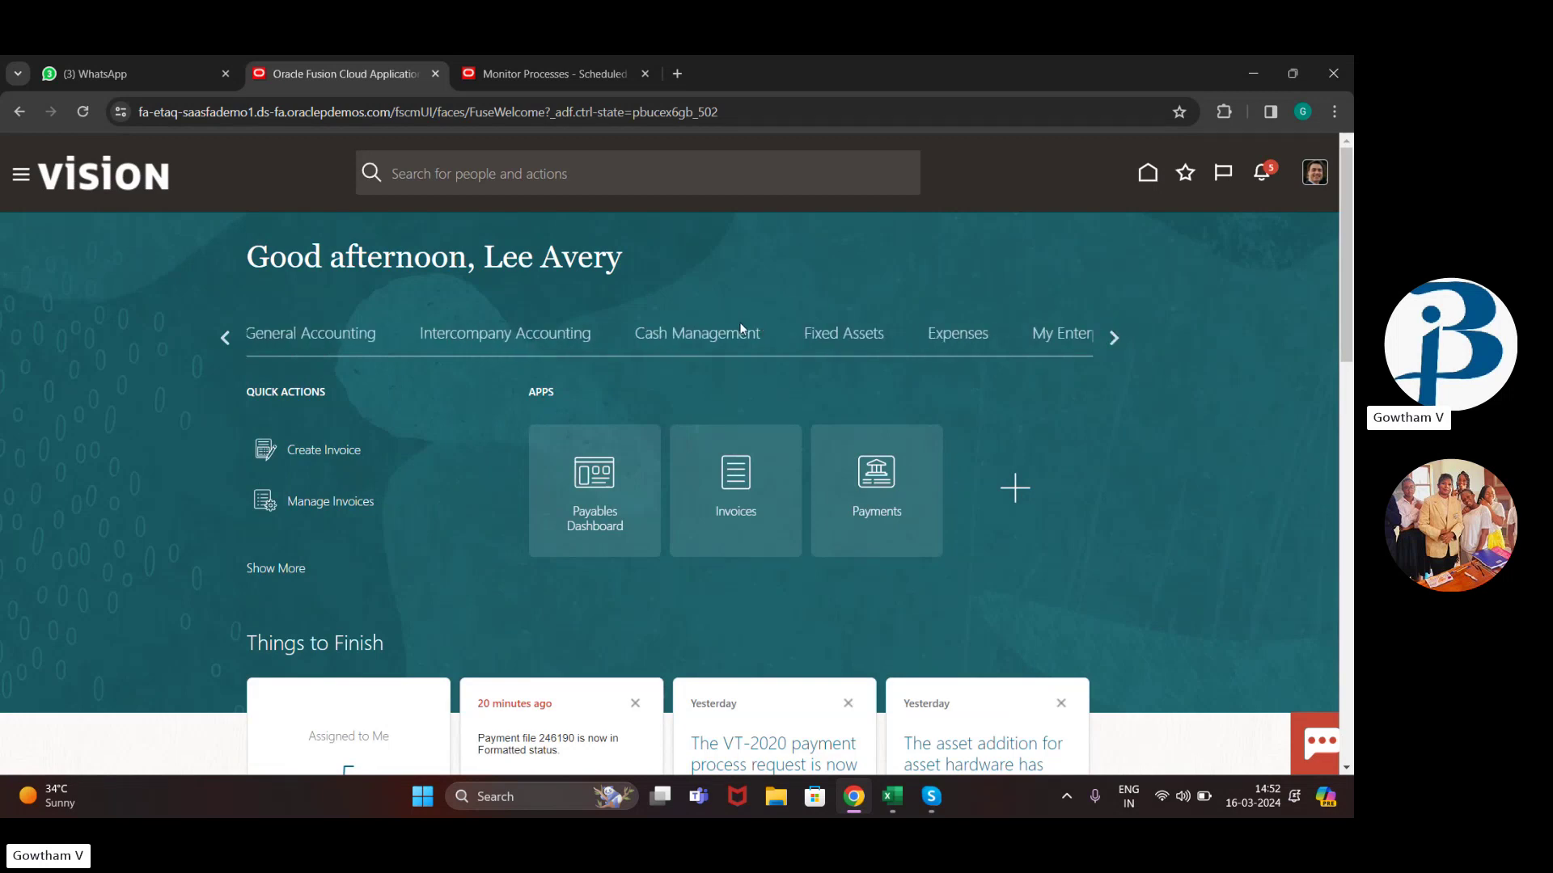
click(726, 339)
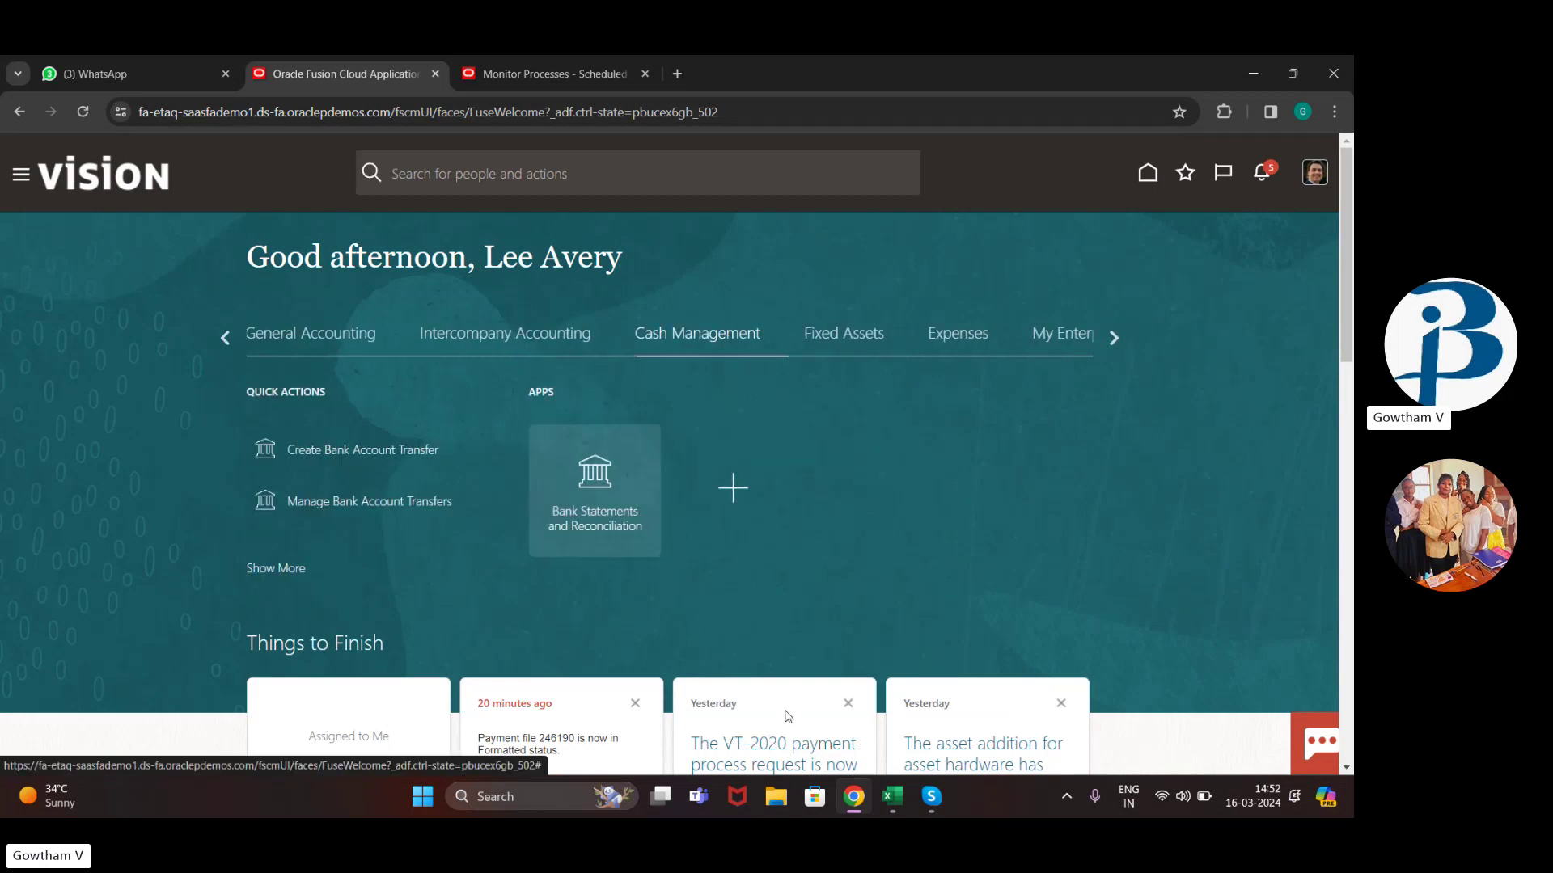
click(892, 797)
Note 're' in cell O16 and 'pa' in cell O18 of the Excel workbook.
click(916, 600)
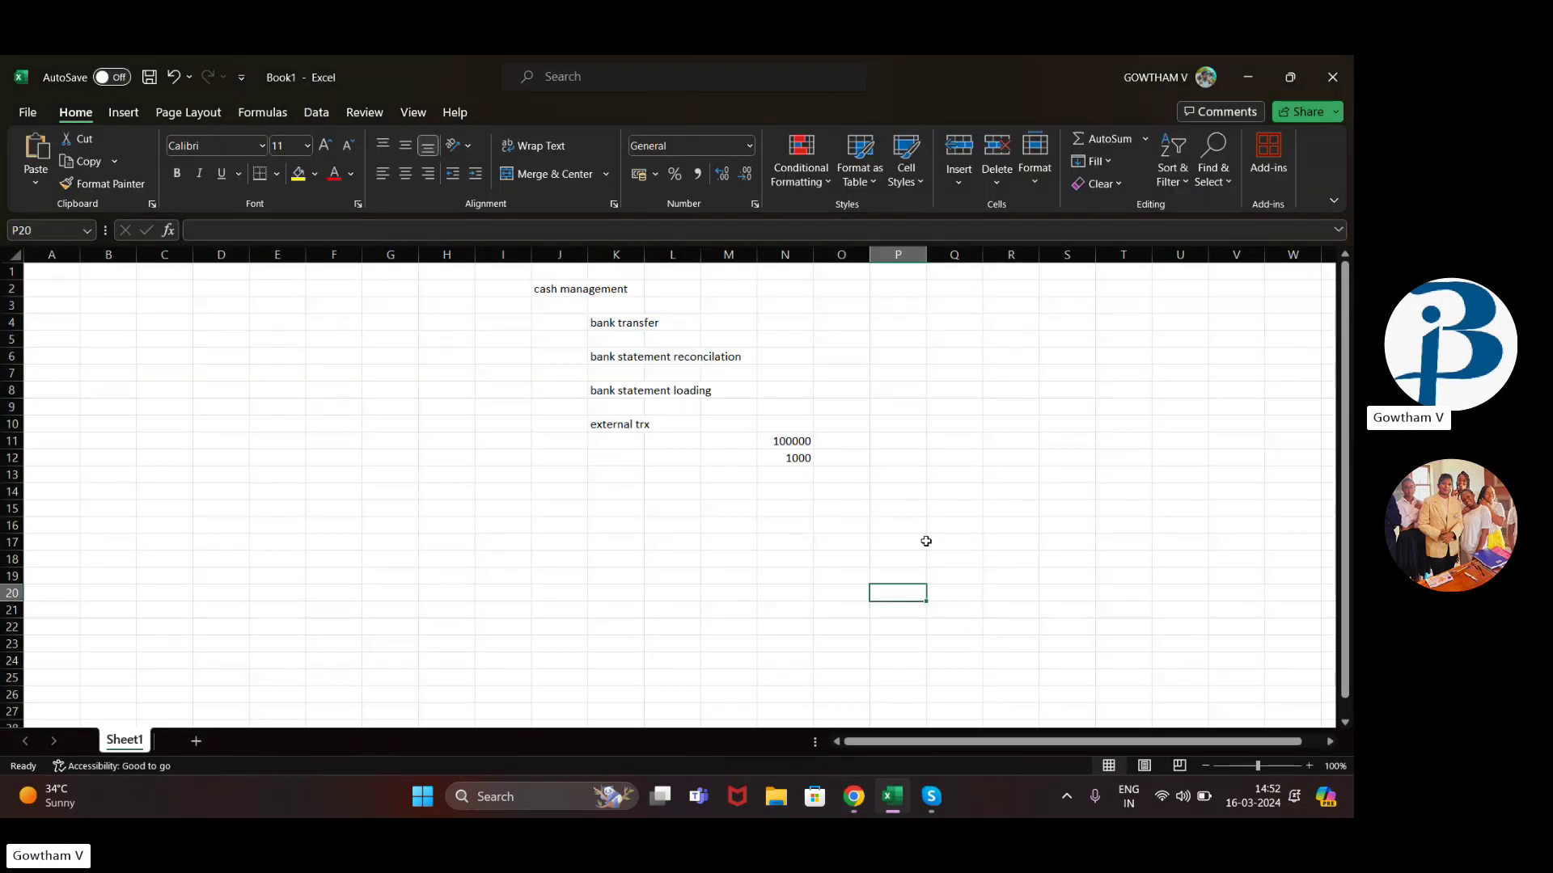
click(925, 541)
click(853, 524)
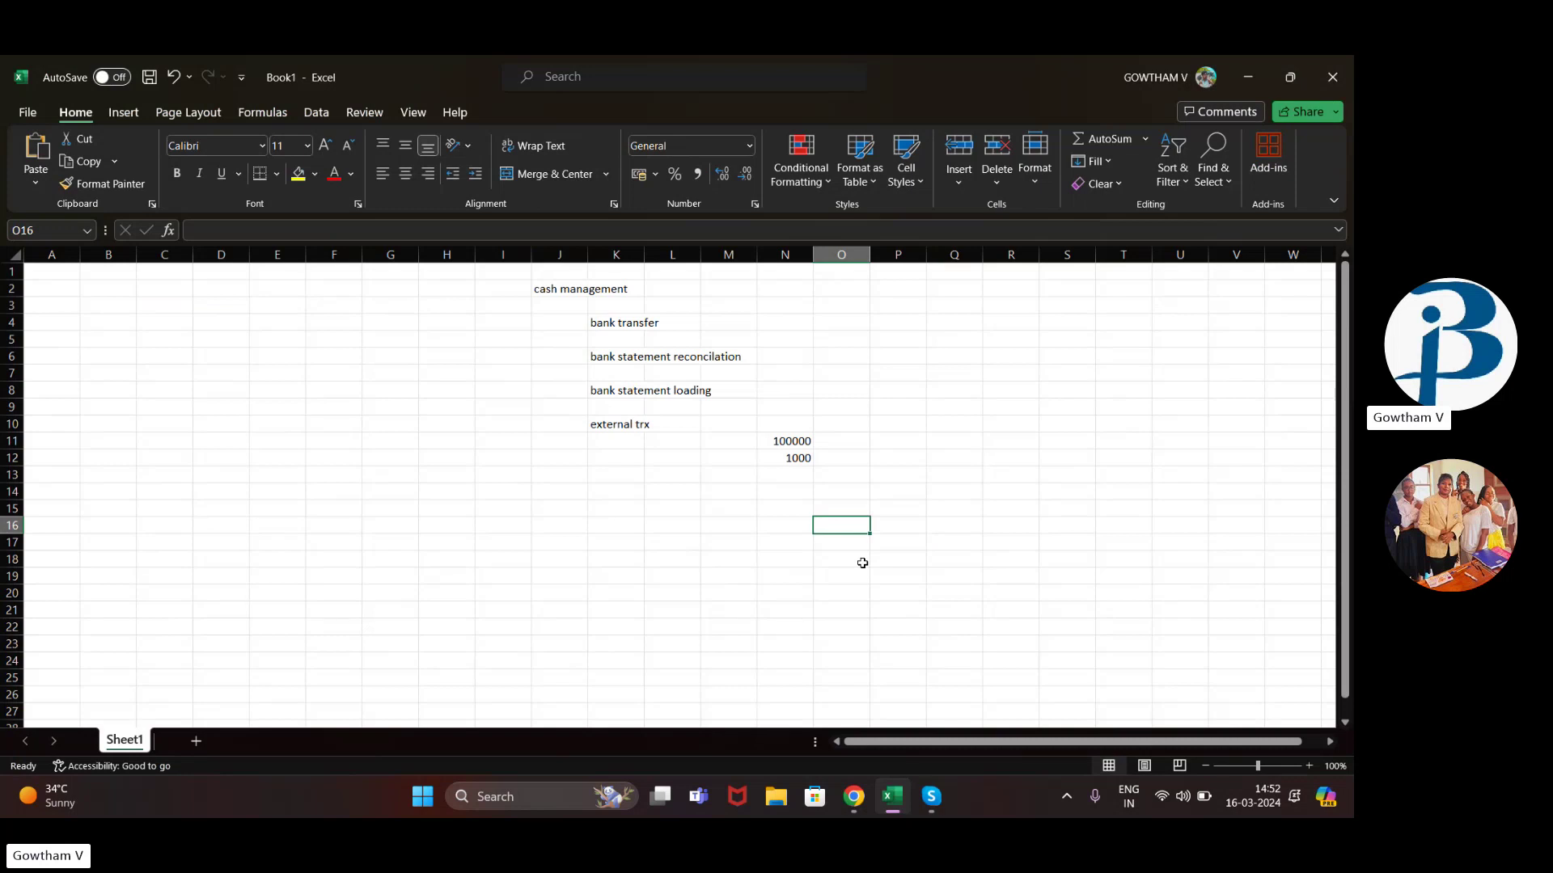
text(pa)
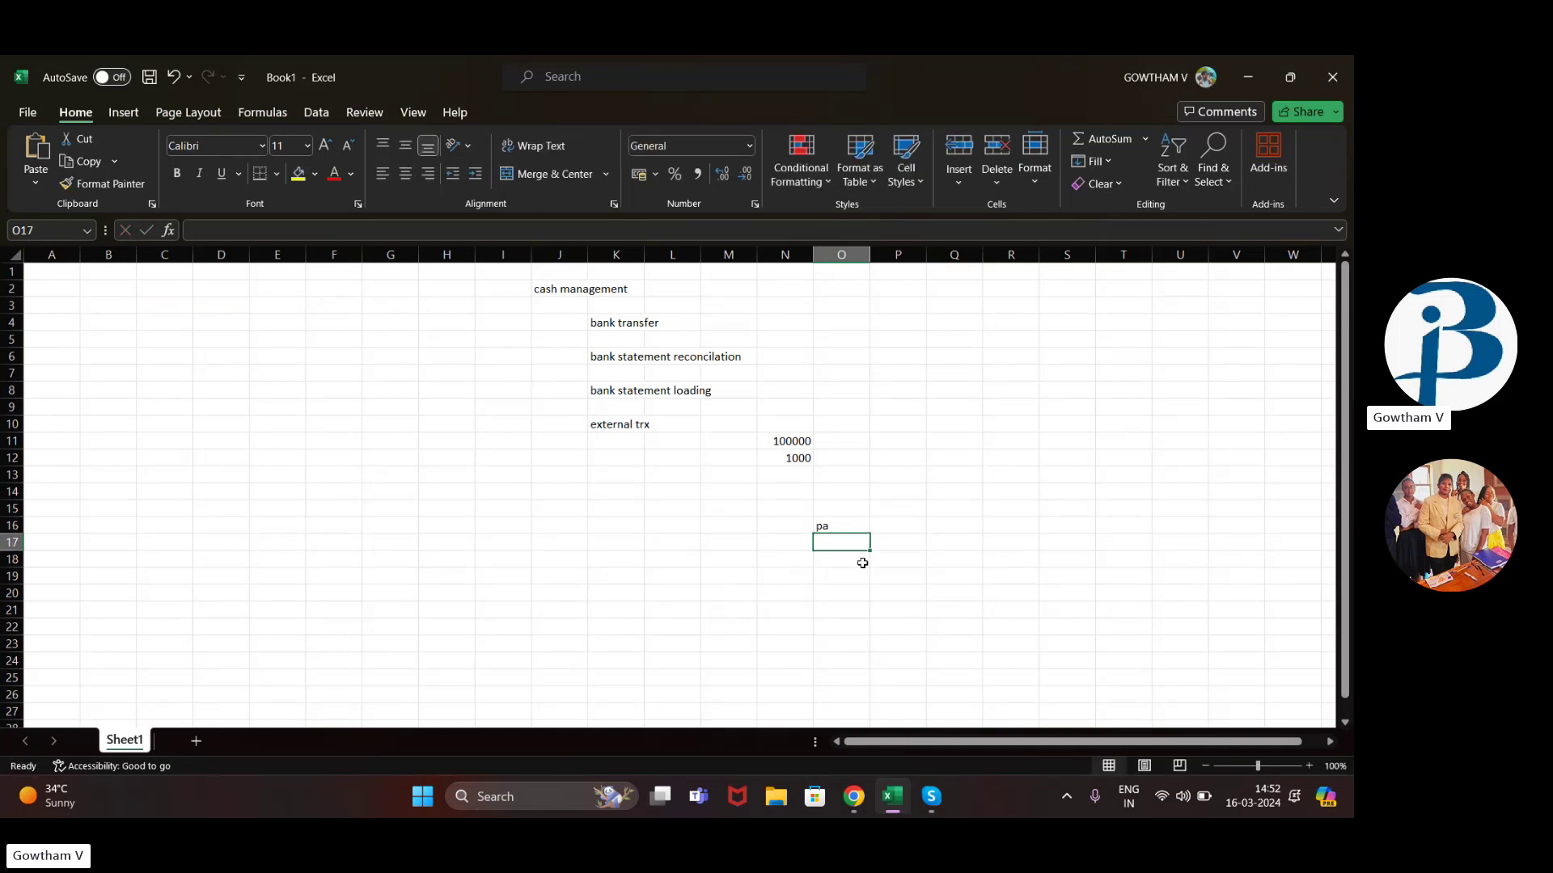
click(862, 561)
text(re)
key(Up)
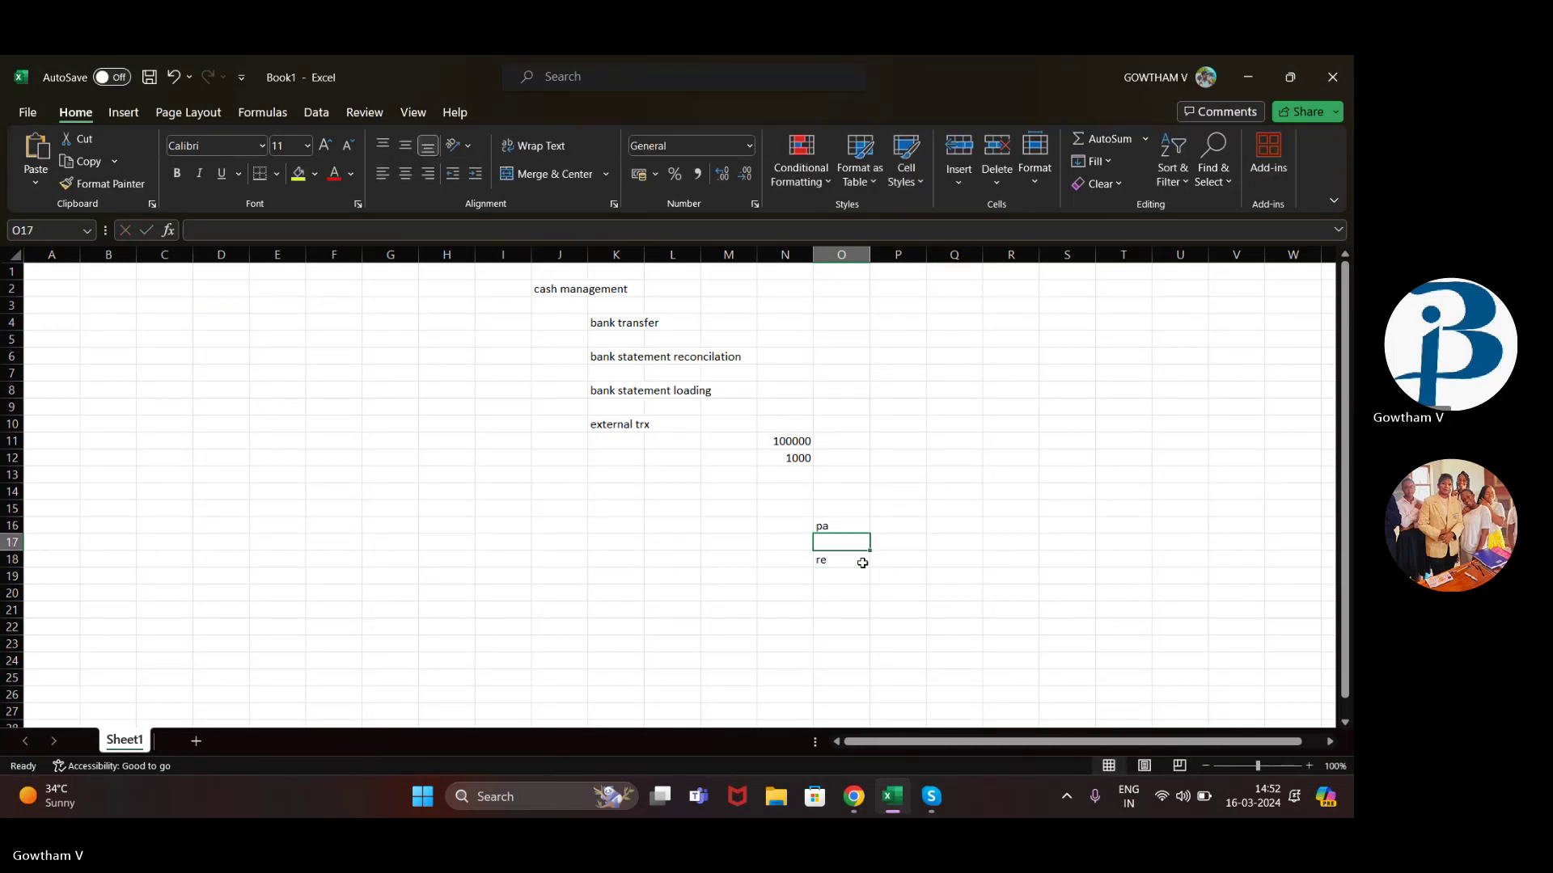
key(Right)
key(Down)
key(Up)
key(Up)
key(Left)
key(Left)
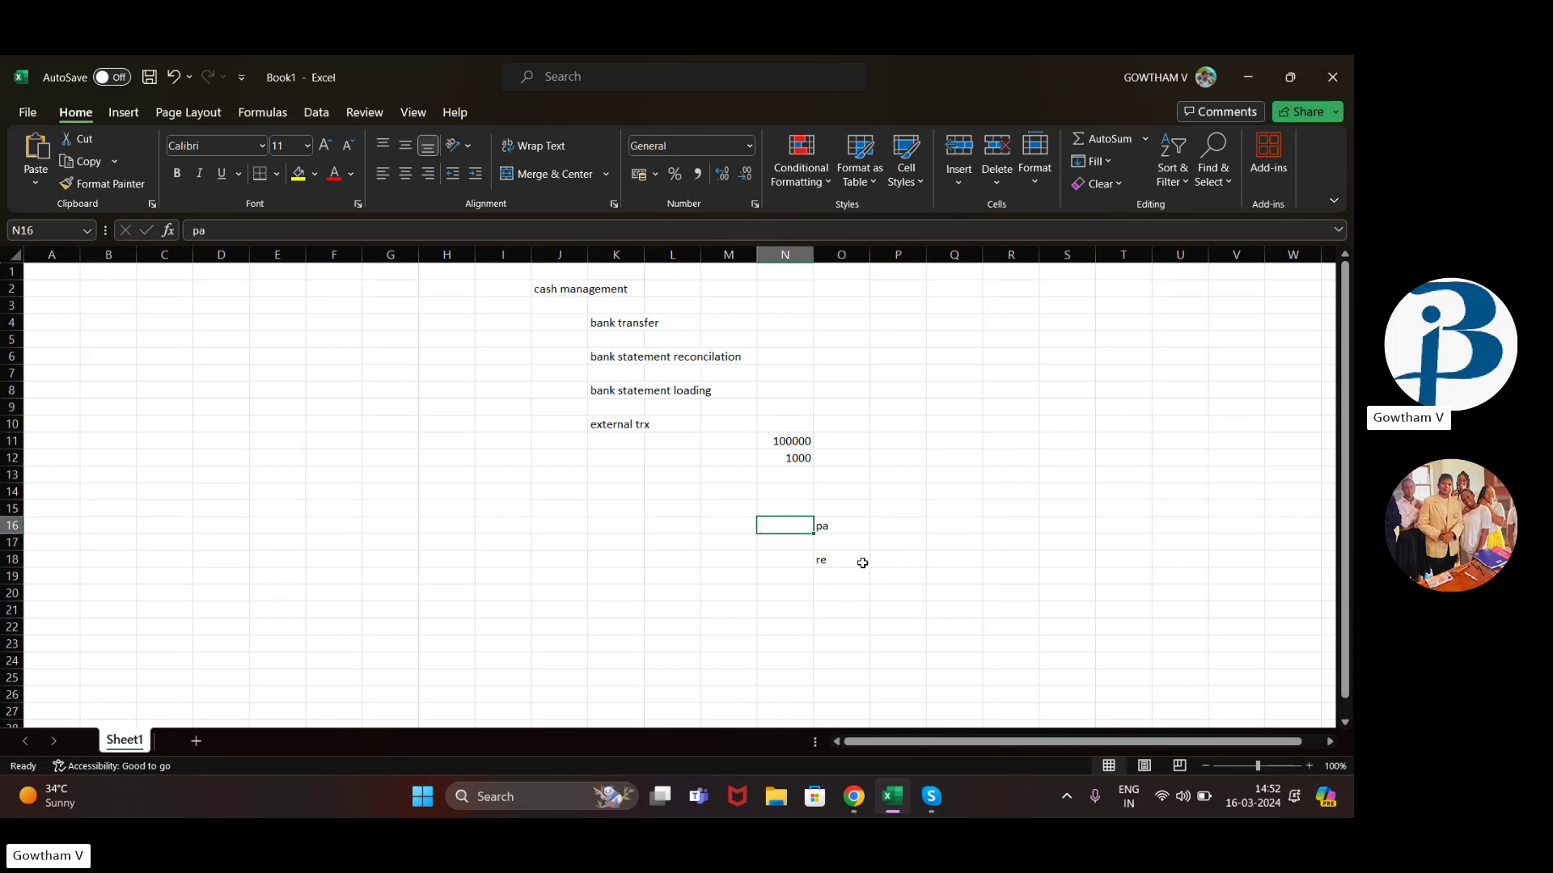
key(Right)
key(BackSpace)
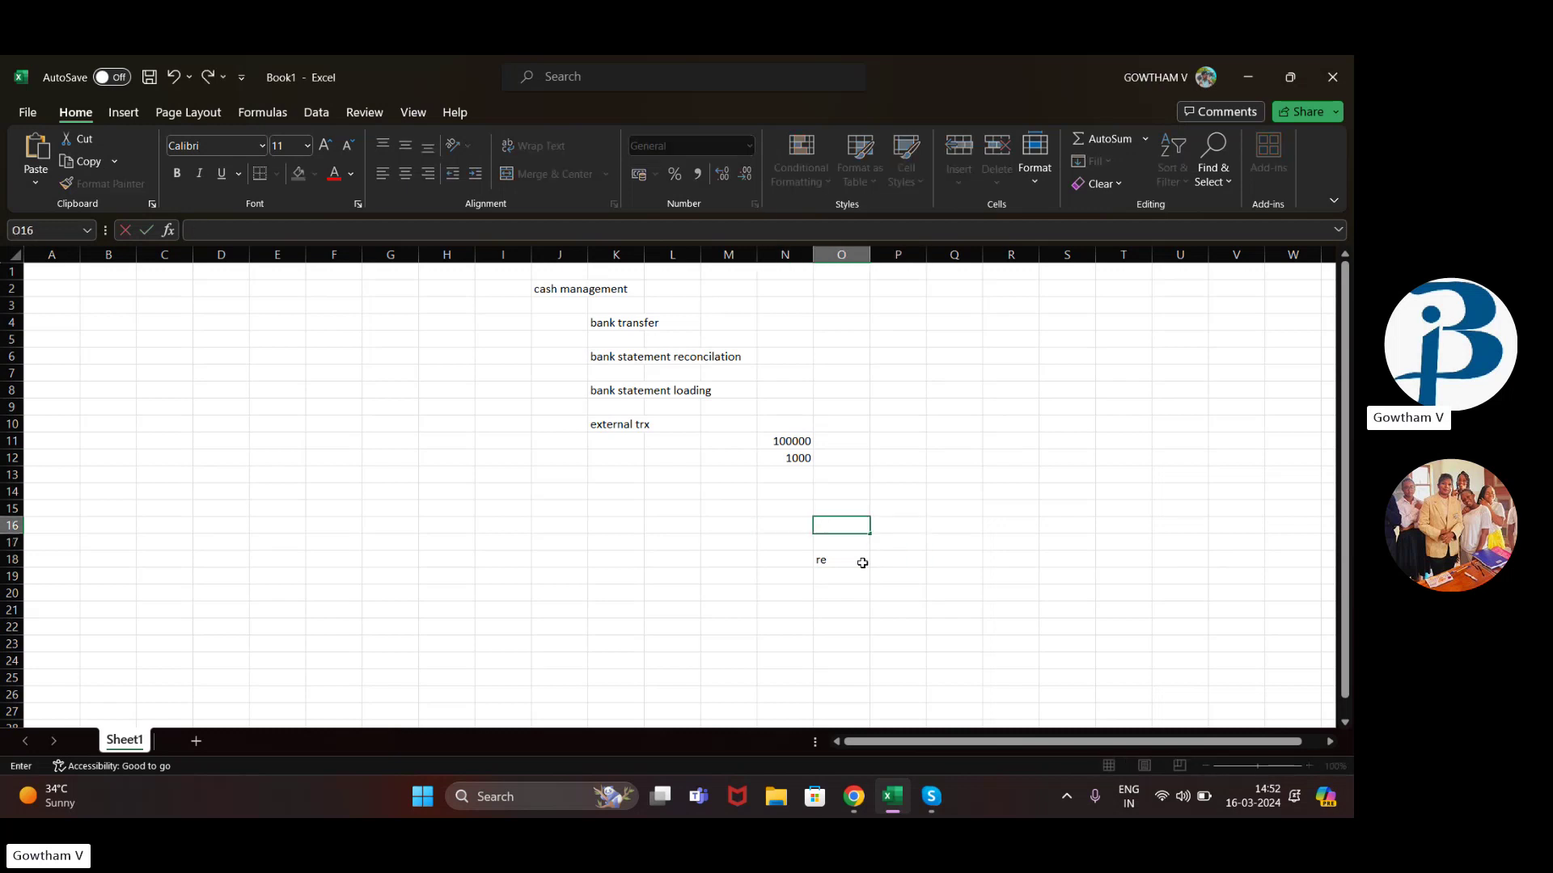
key(Return)
key(Down)
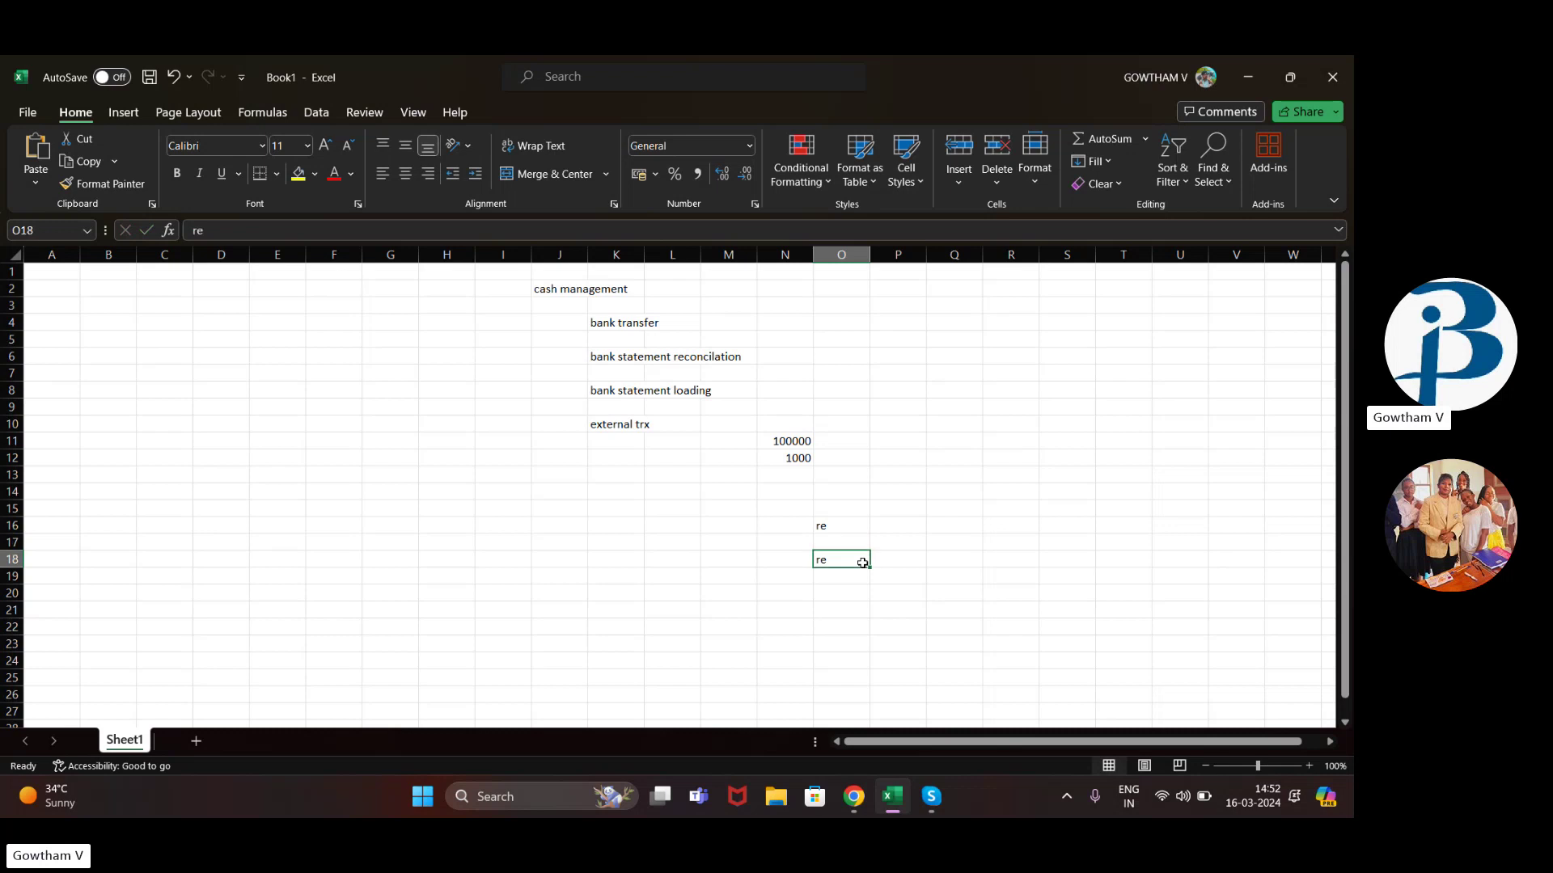
key(BackSpace)
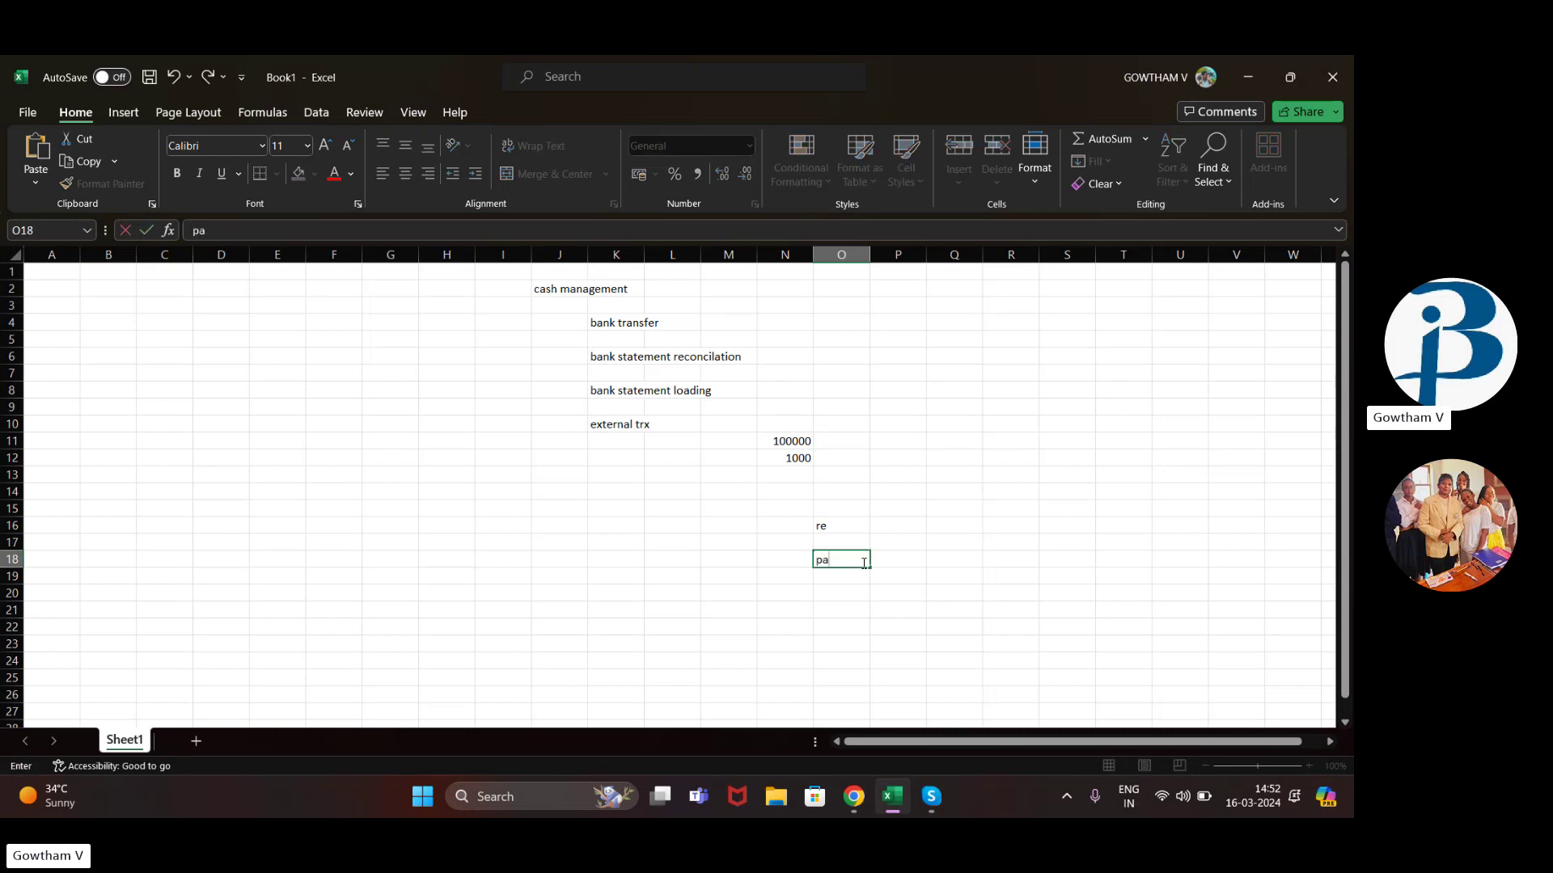
key(Up)
key(Up)
Enter 10000 in cells P16 and Q18, then return to Oracle Fusion.
key(Right)
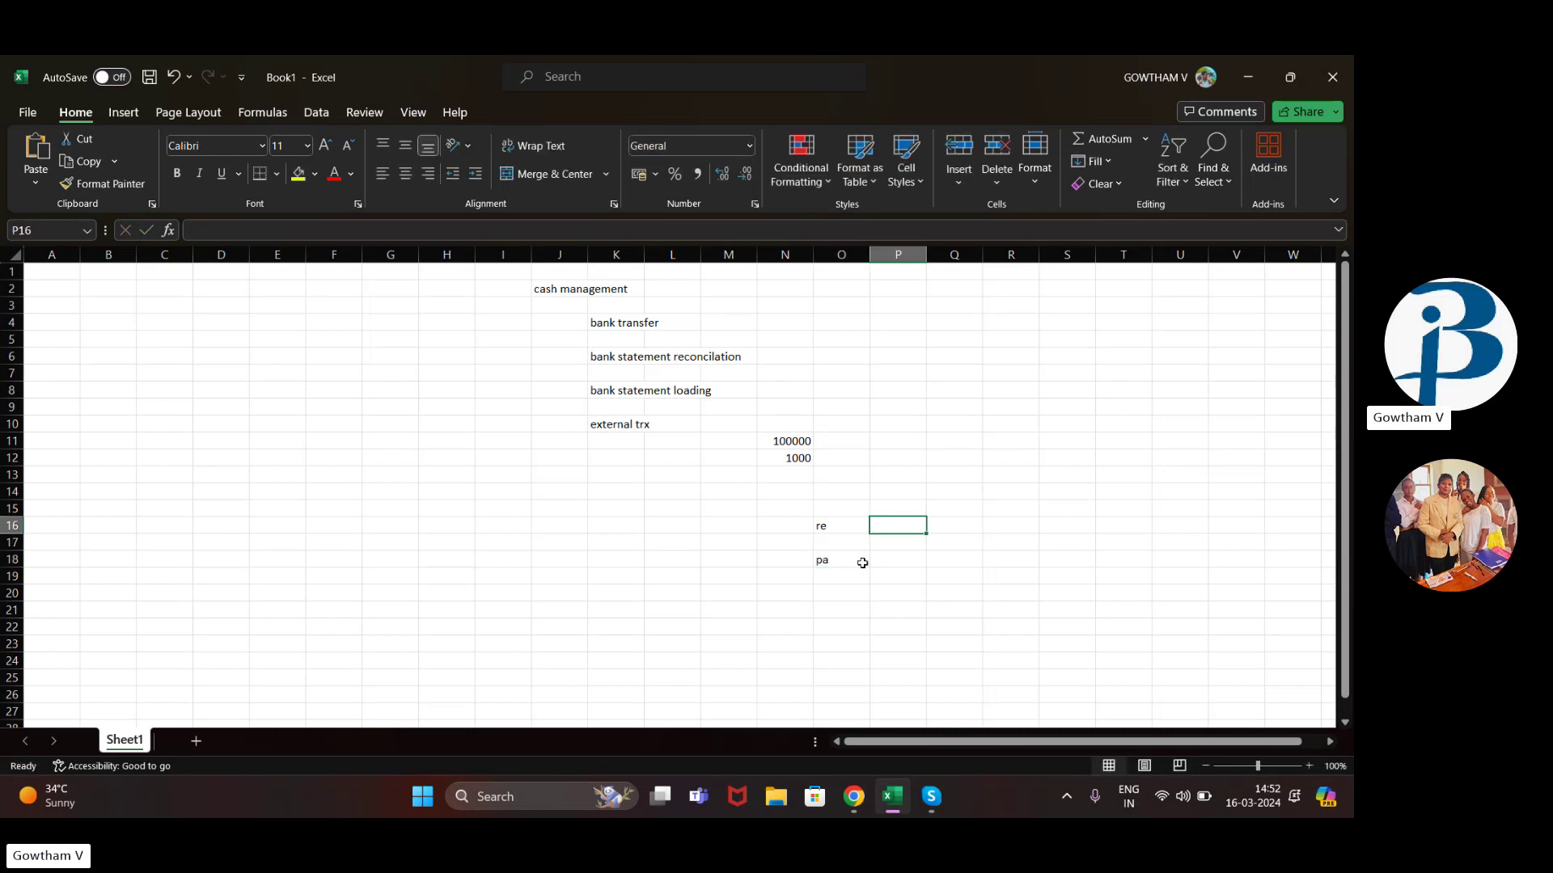
text(10)
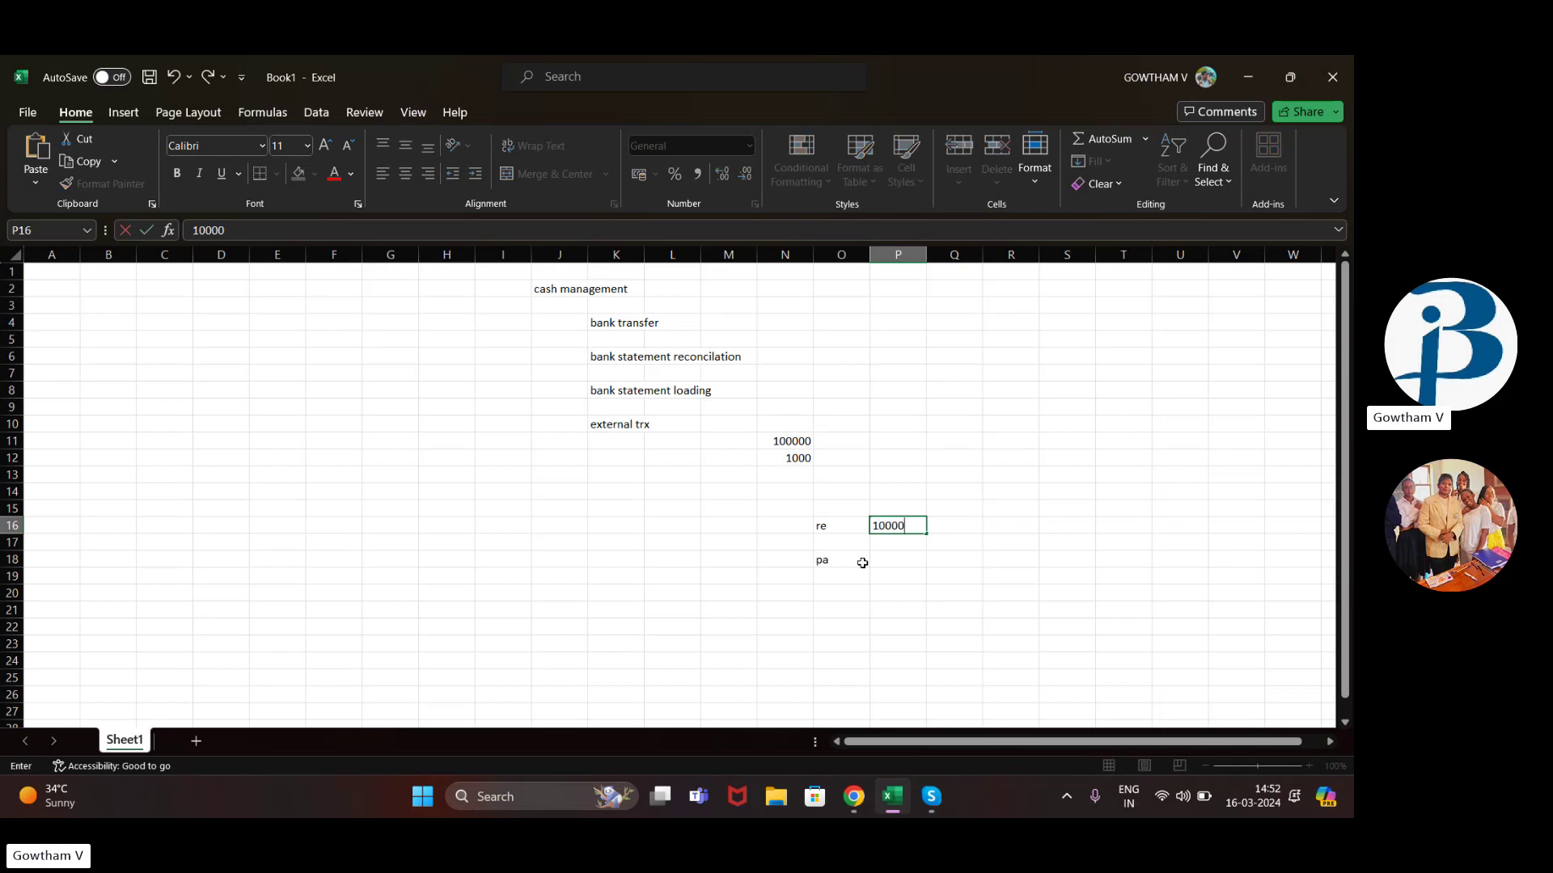
text(000)
key(Return)
key(Down)
key(Right)
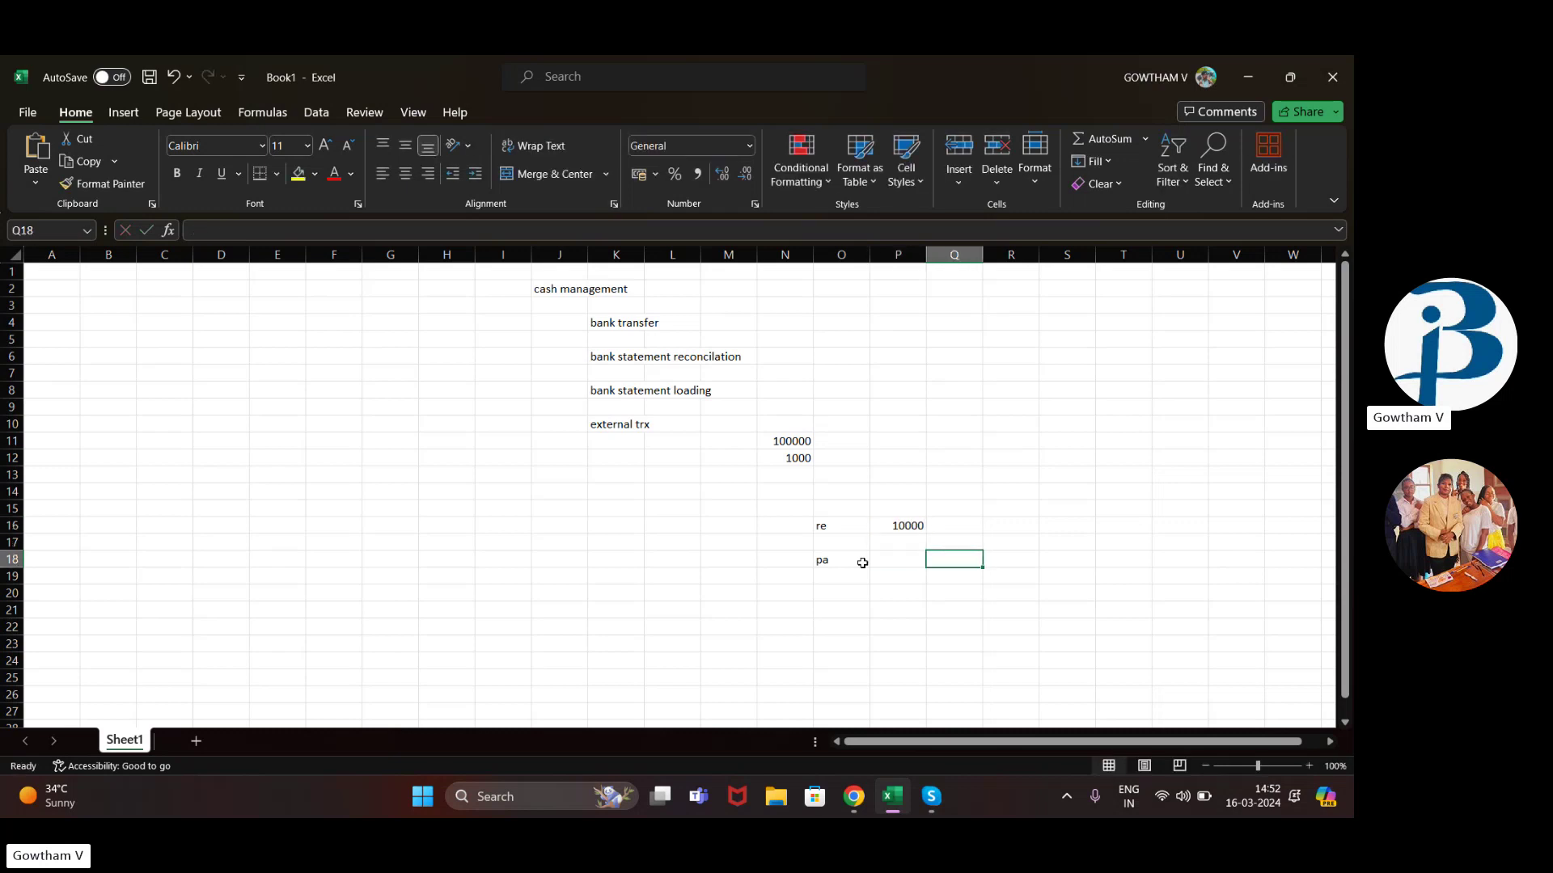
text(1)
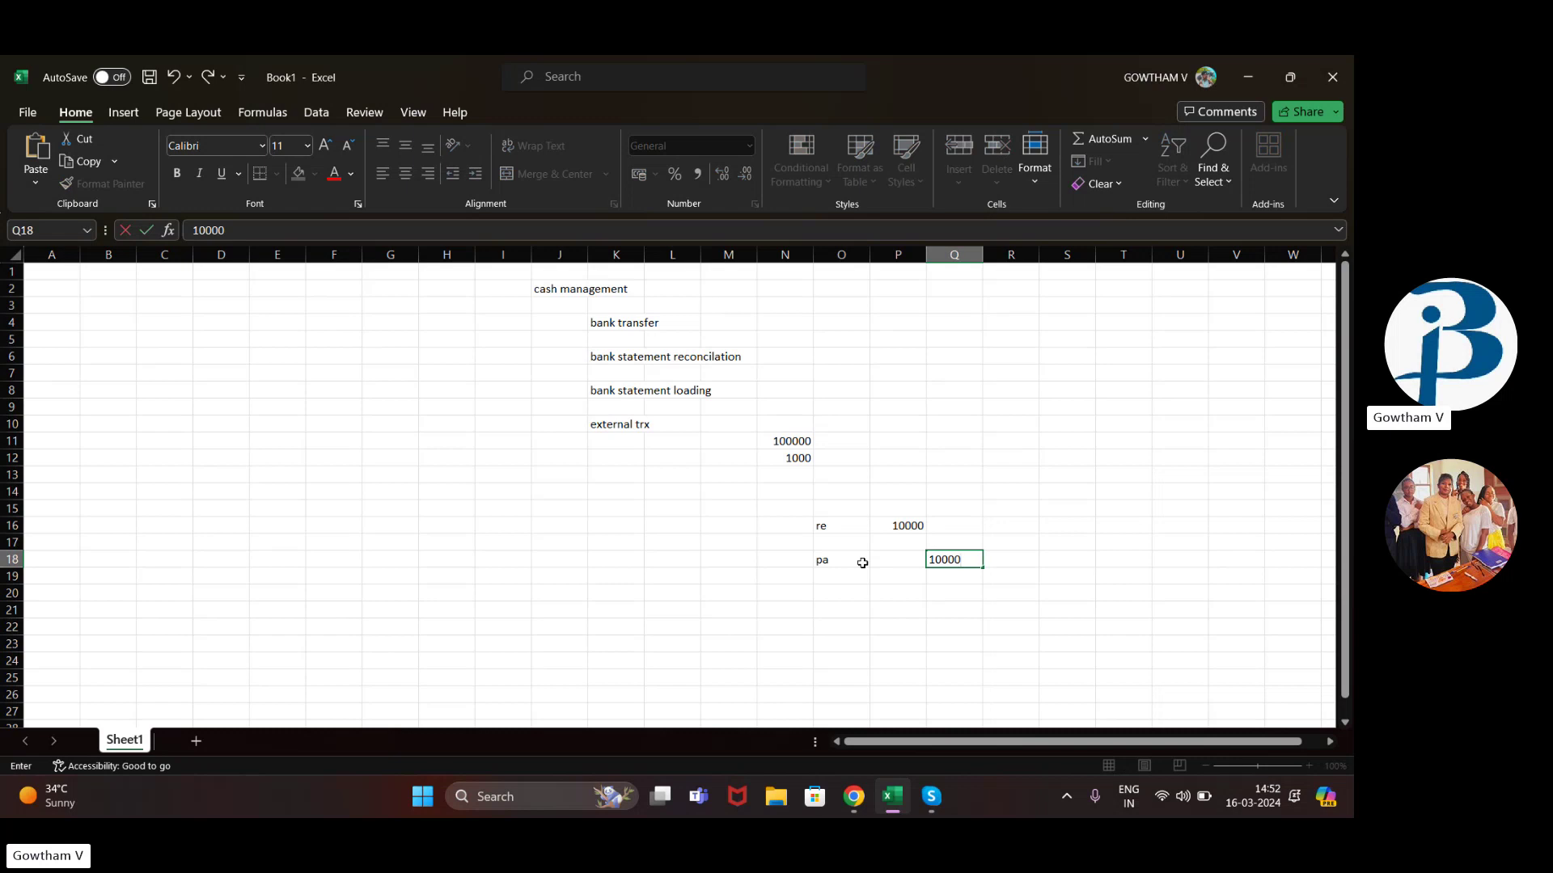
text(0000)
key(Up)
key(Left)
key(Left)
key(Up)
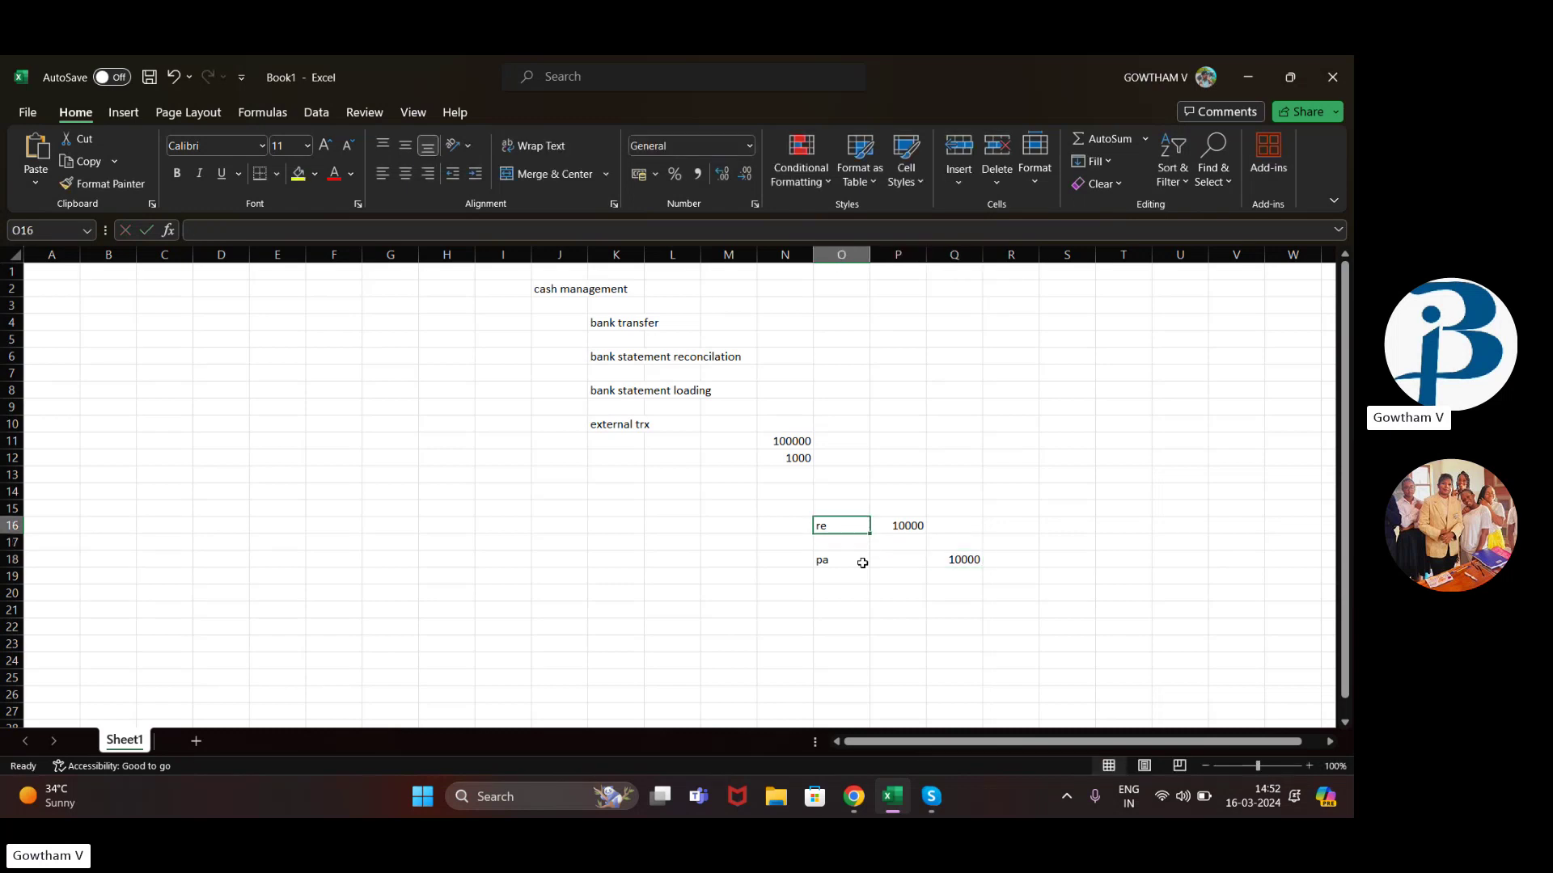
key(Right)
key(Right)
key(Down)
key(Down)
key(Left)
key(Up)
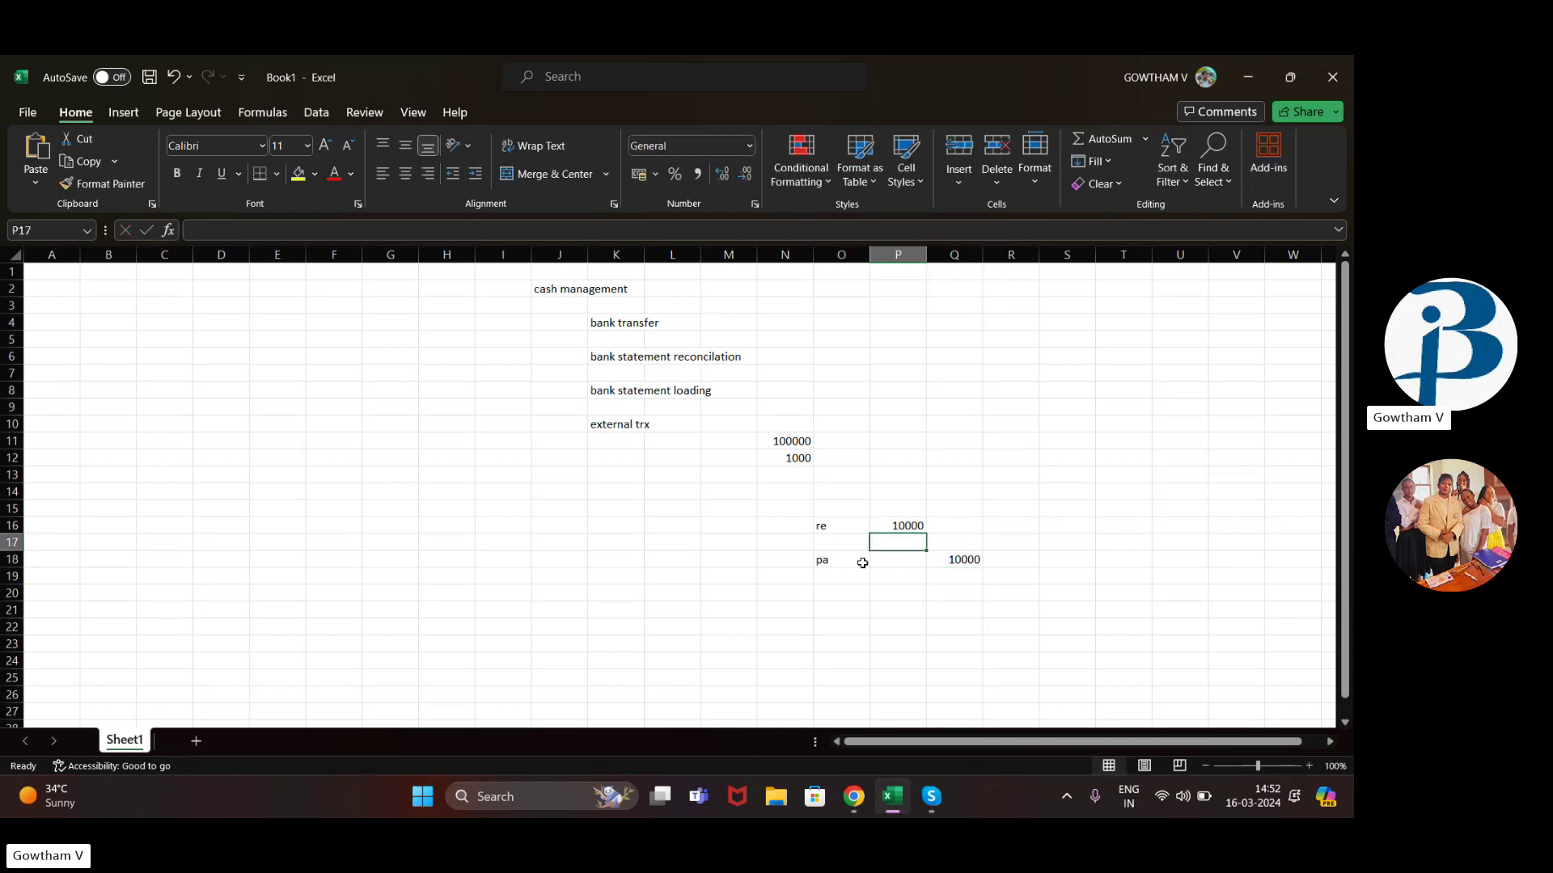
key(Left)
key(Up)
key(Up)
key(Down)
key(Down)
key(Down)
key(Right)
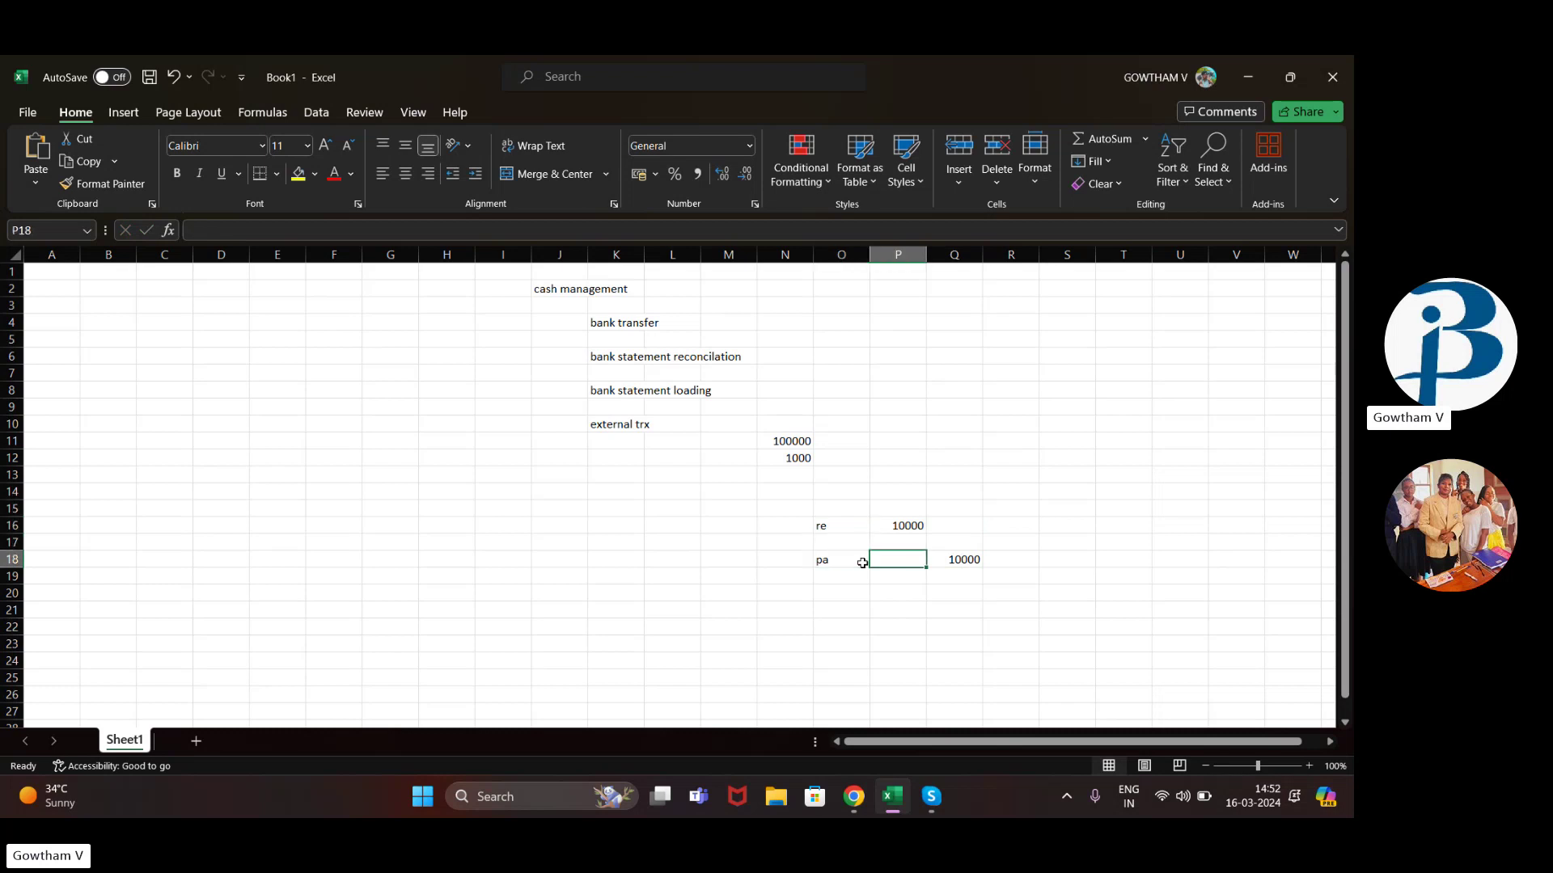
click(854, 797)
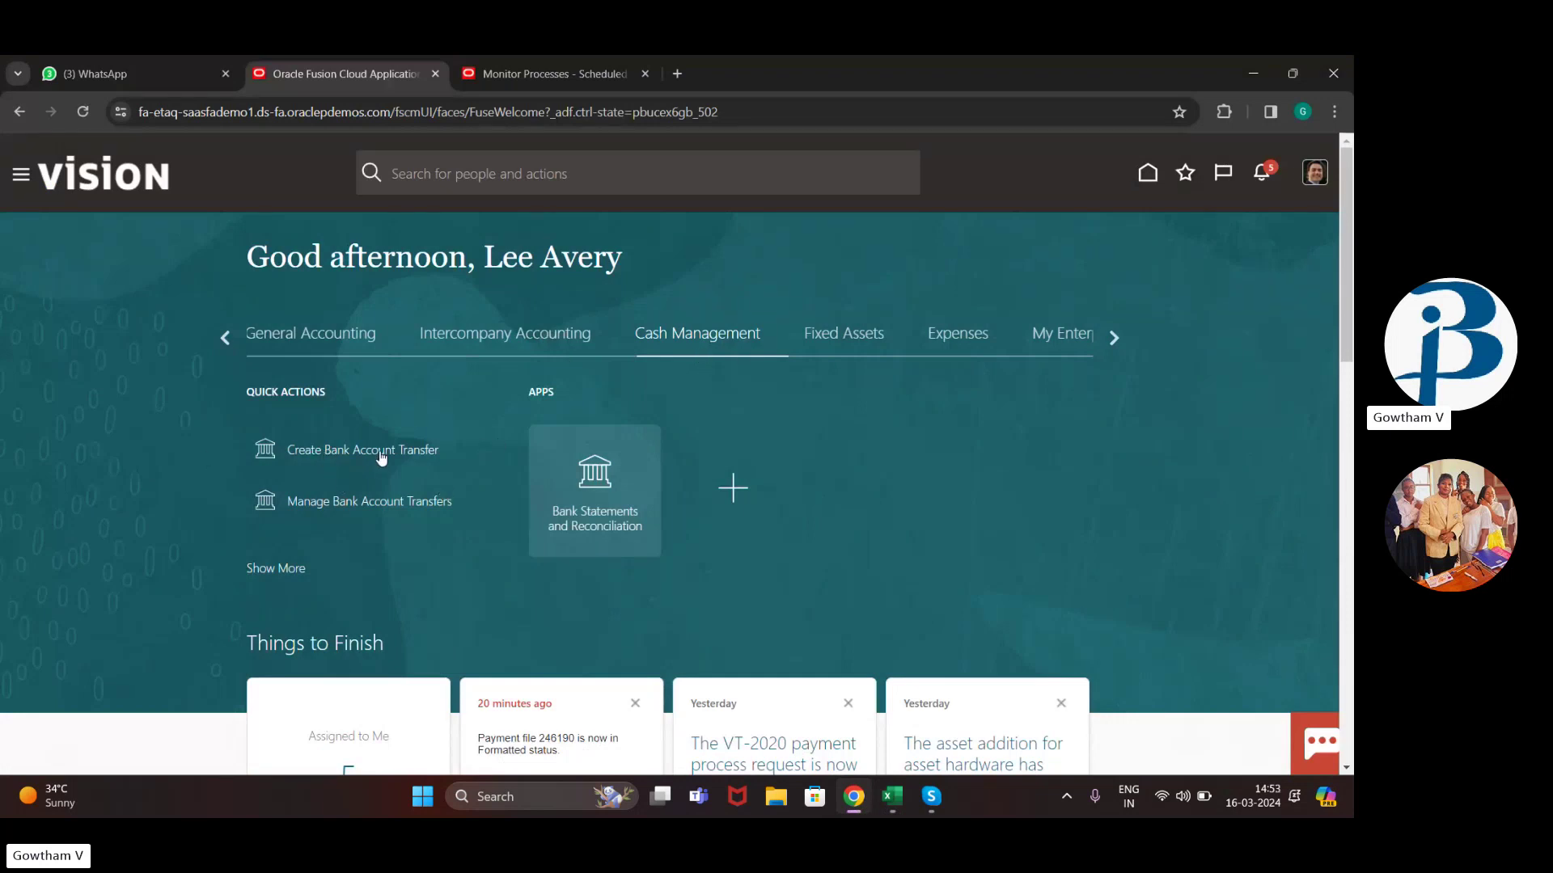
Open a new bank account transfer from Quick Actions on the Cash Management home page.
click(264, 451)
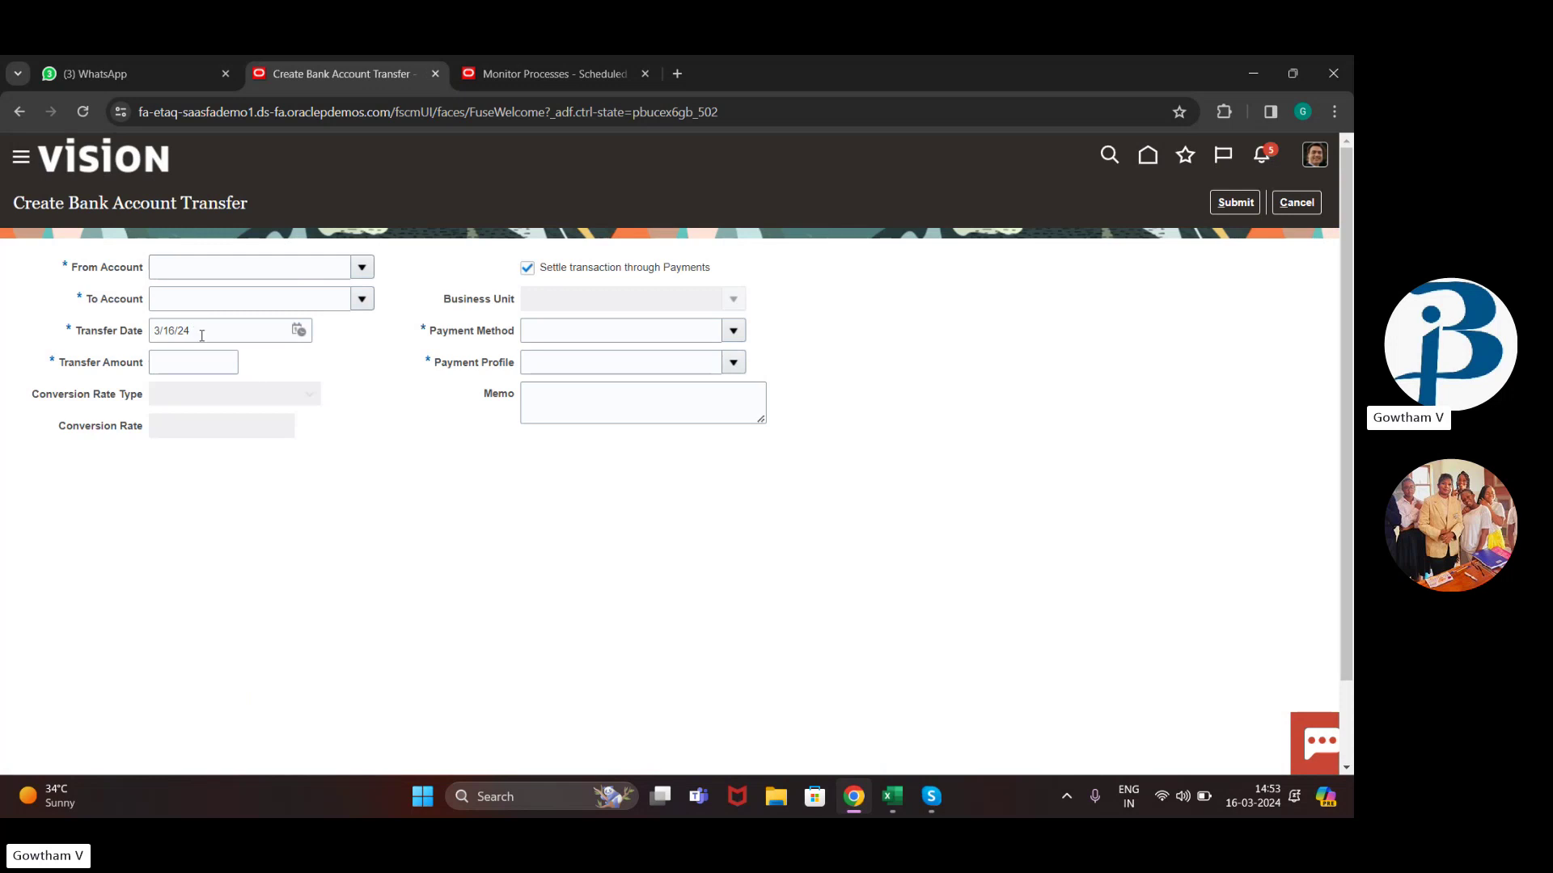
Turn off settlement through Payments and set the transfer from BofA-2869 to Bofa-2870.
click(528, 270)
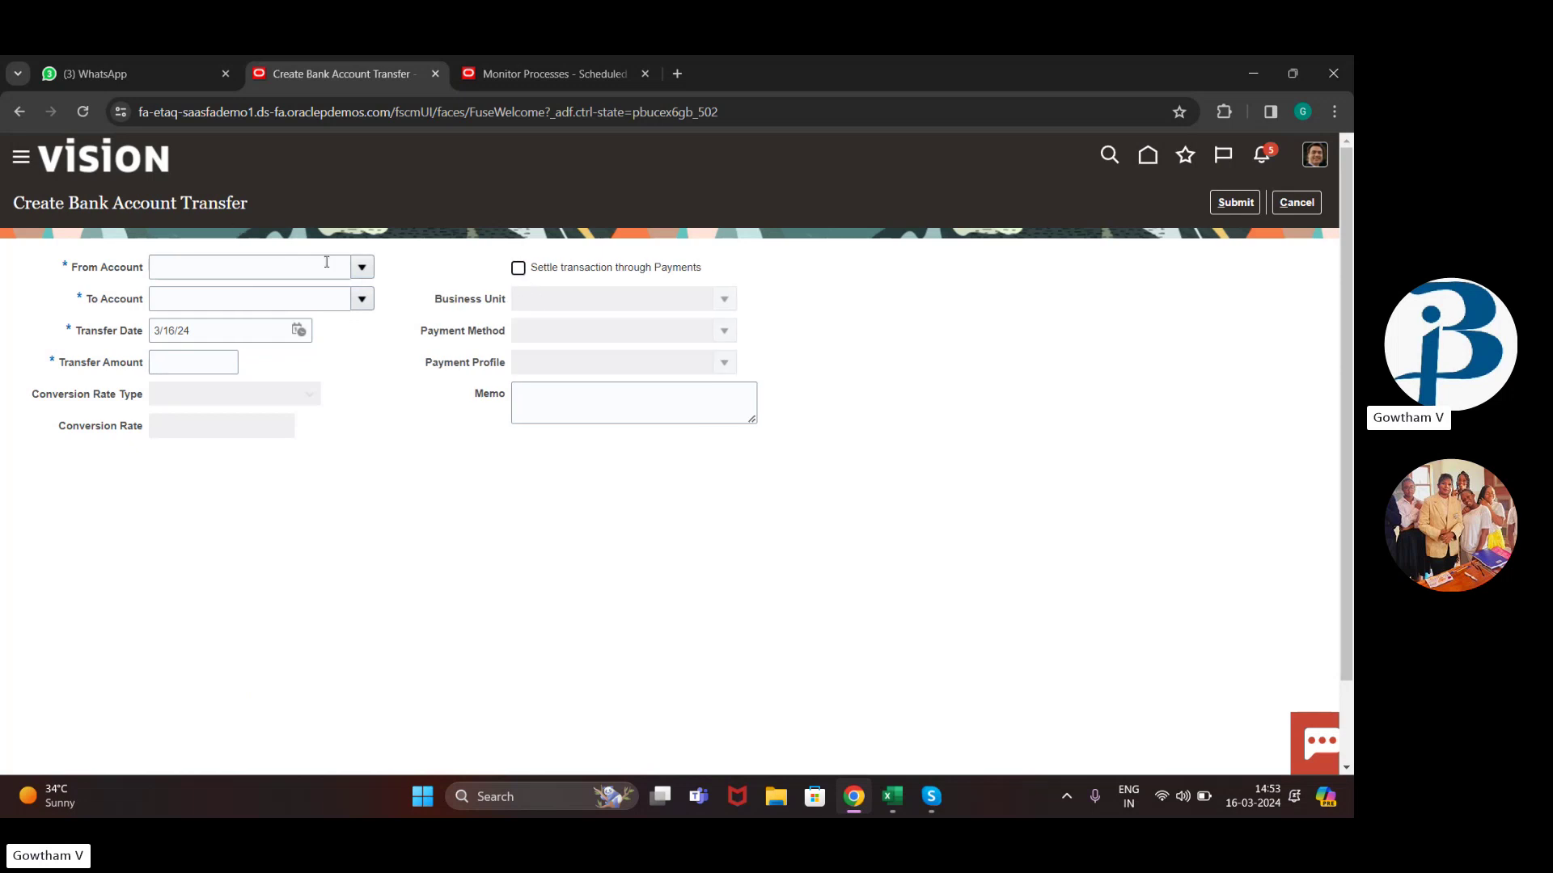
click(360, 267)
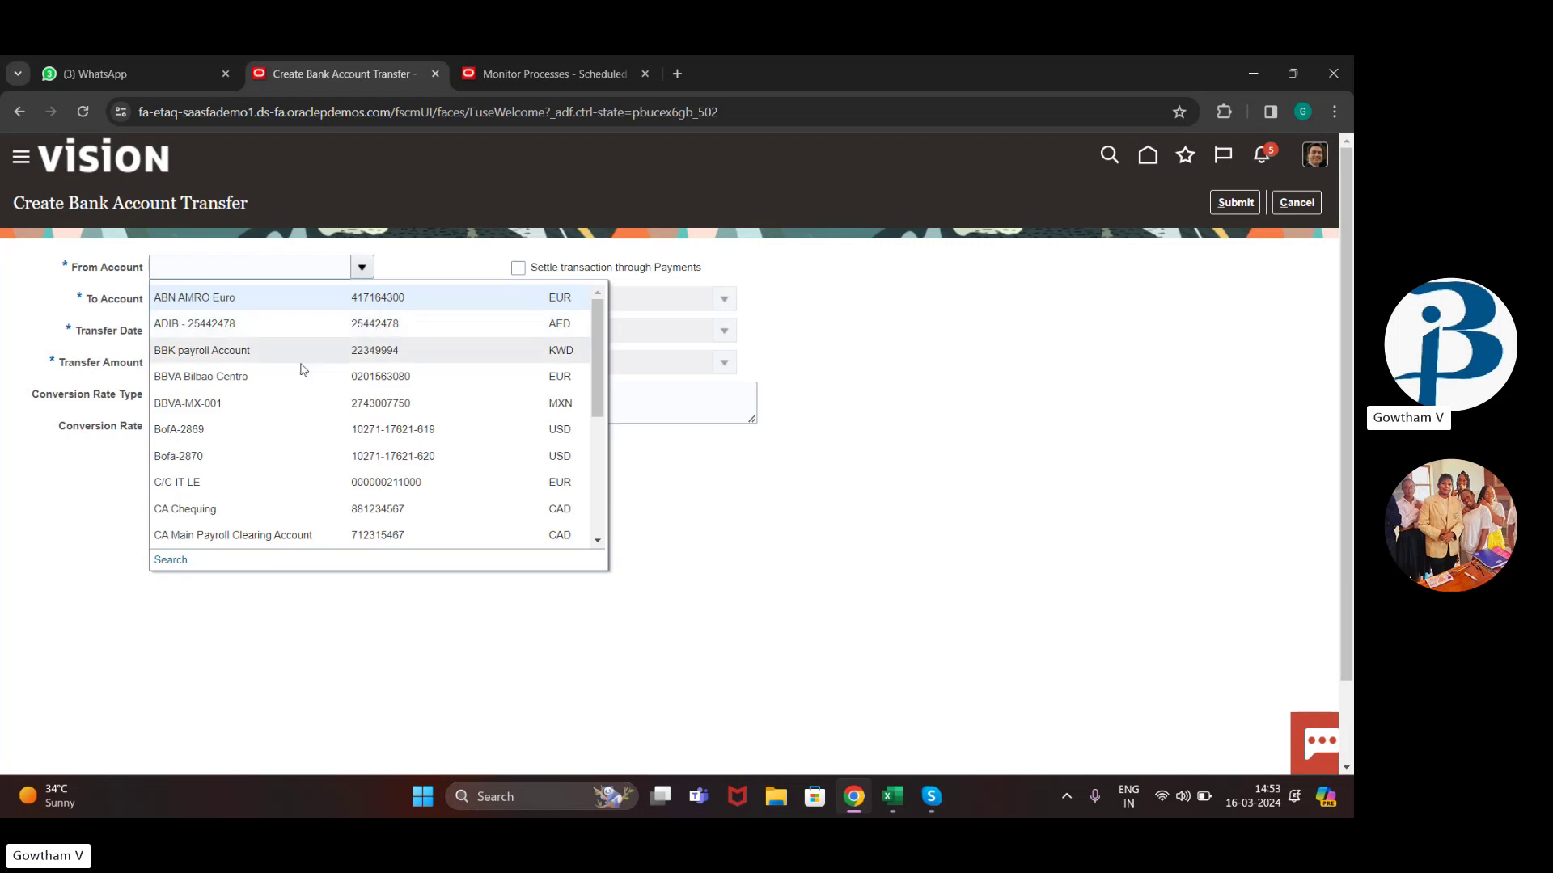
key(Escape)
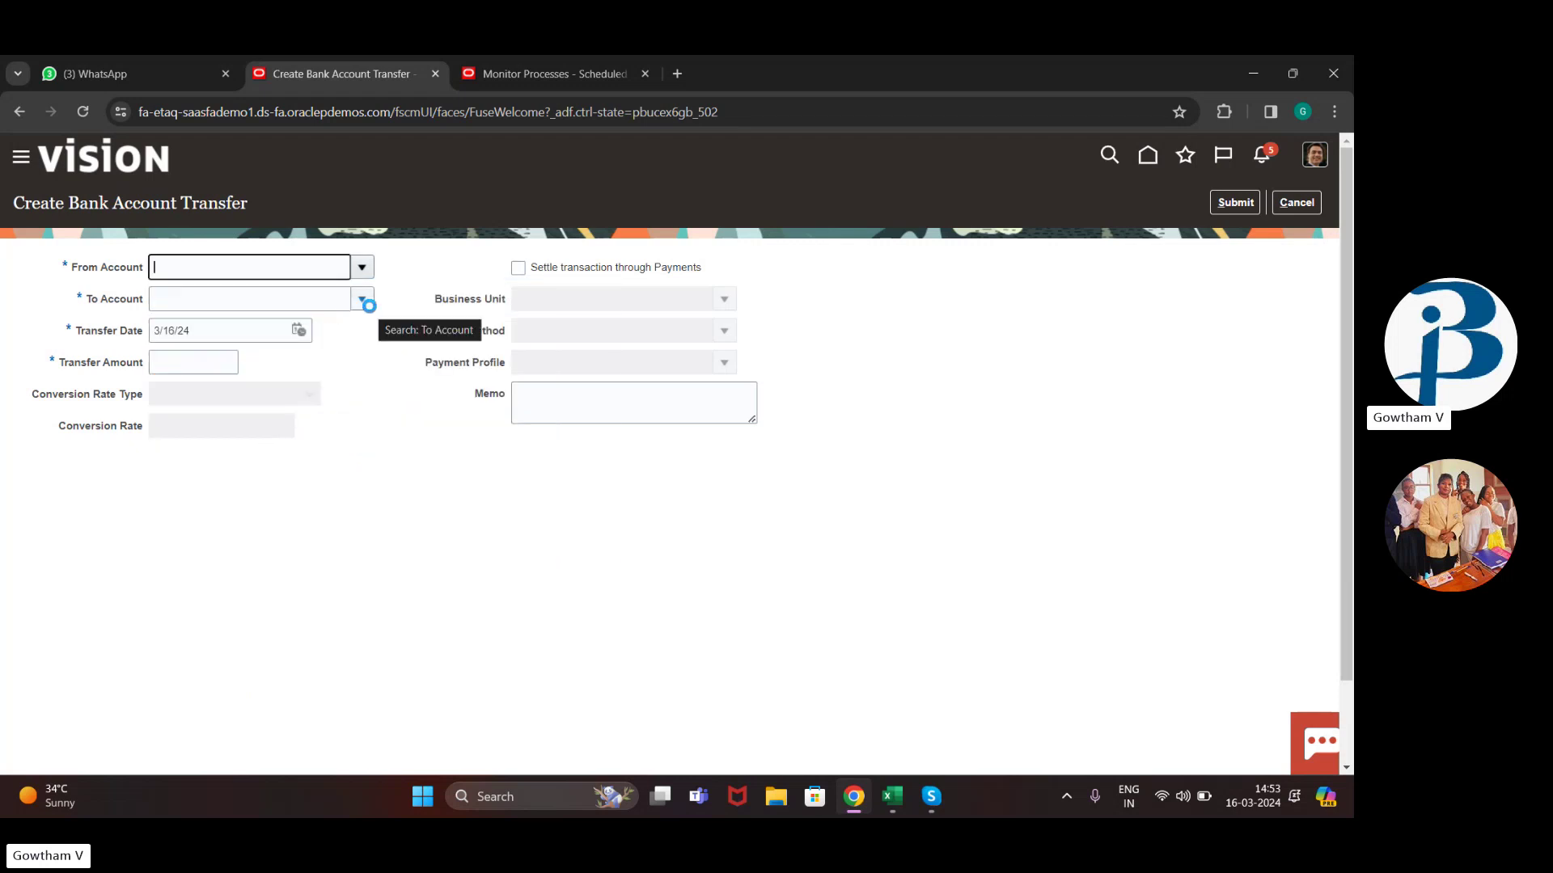
click(364, 300)
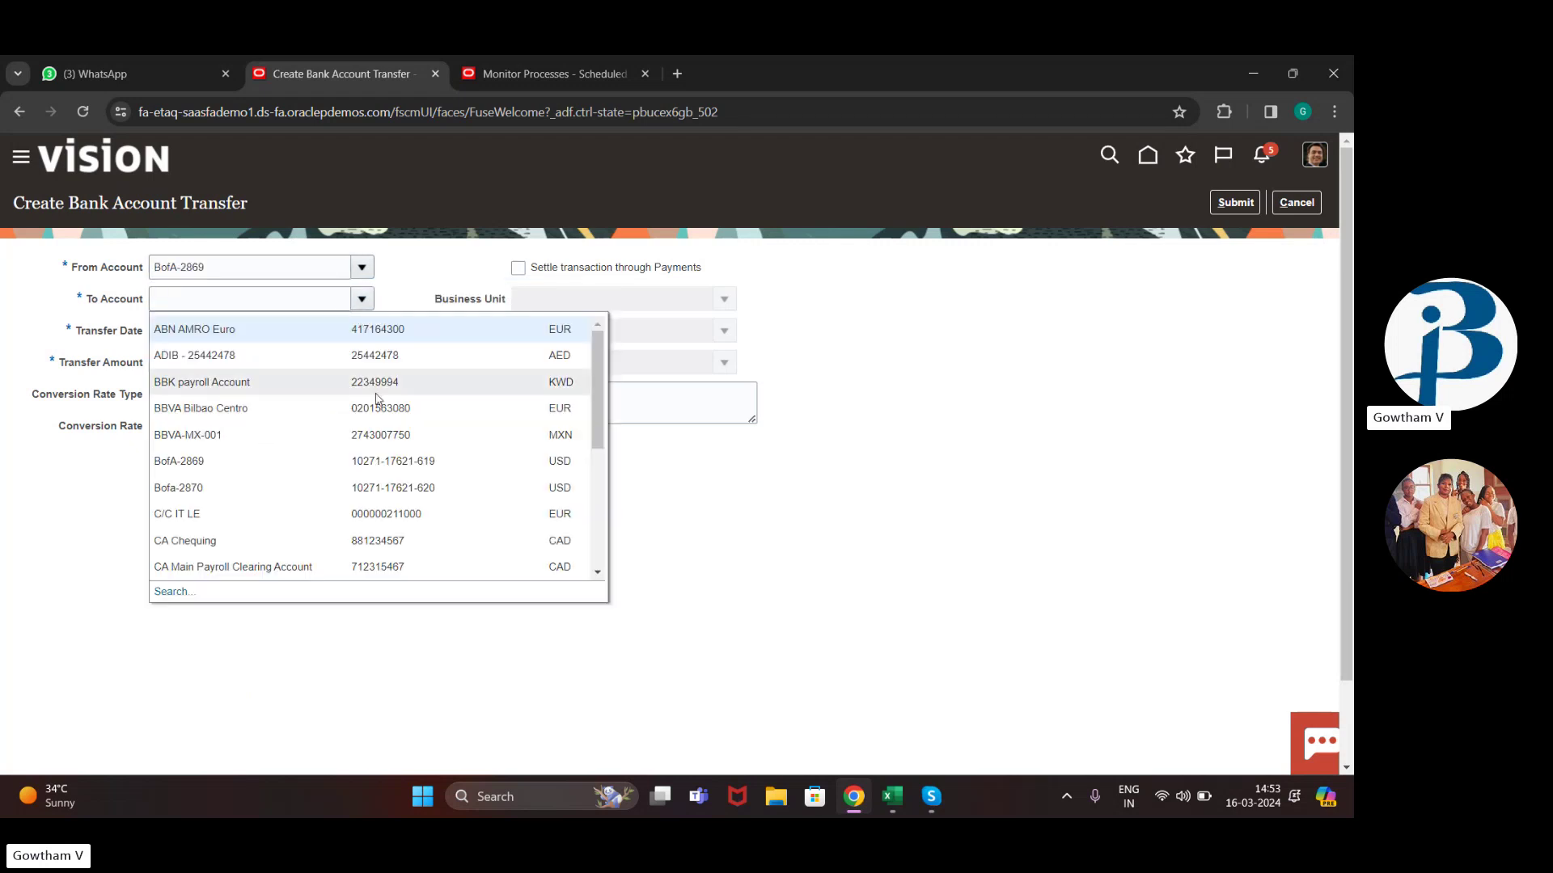
key(Escape)
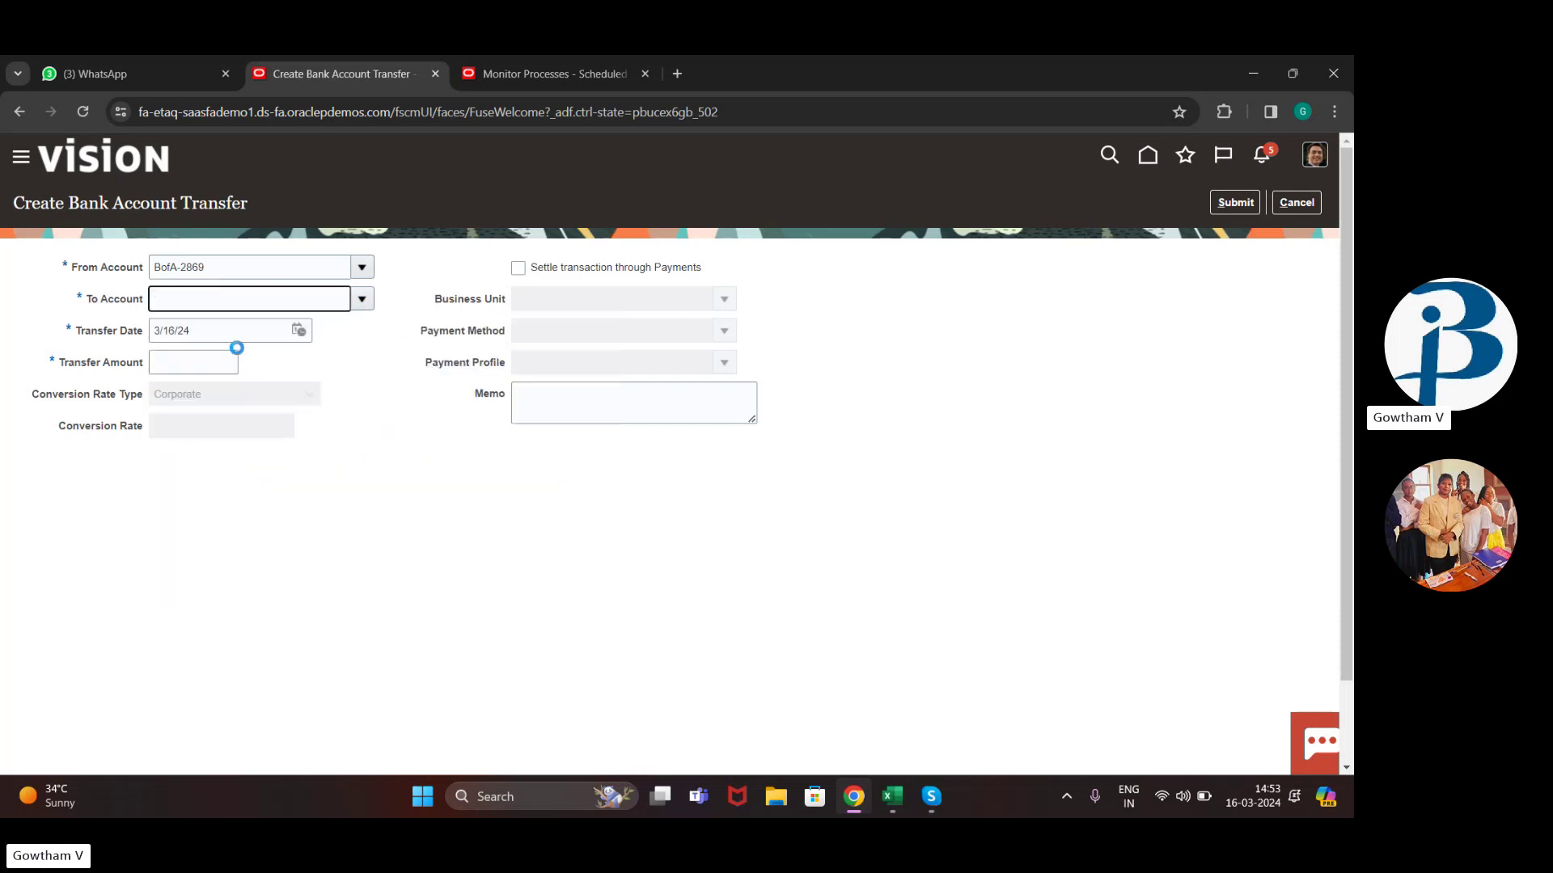
Enter a 10,000.00 USD transfer amount, then submit and confirm the transfer.
click(214, 364)
text(10,0)
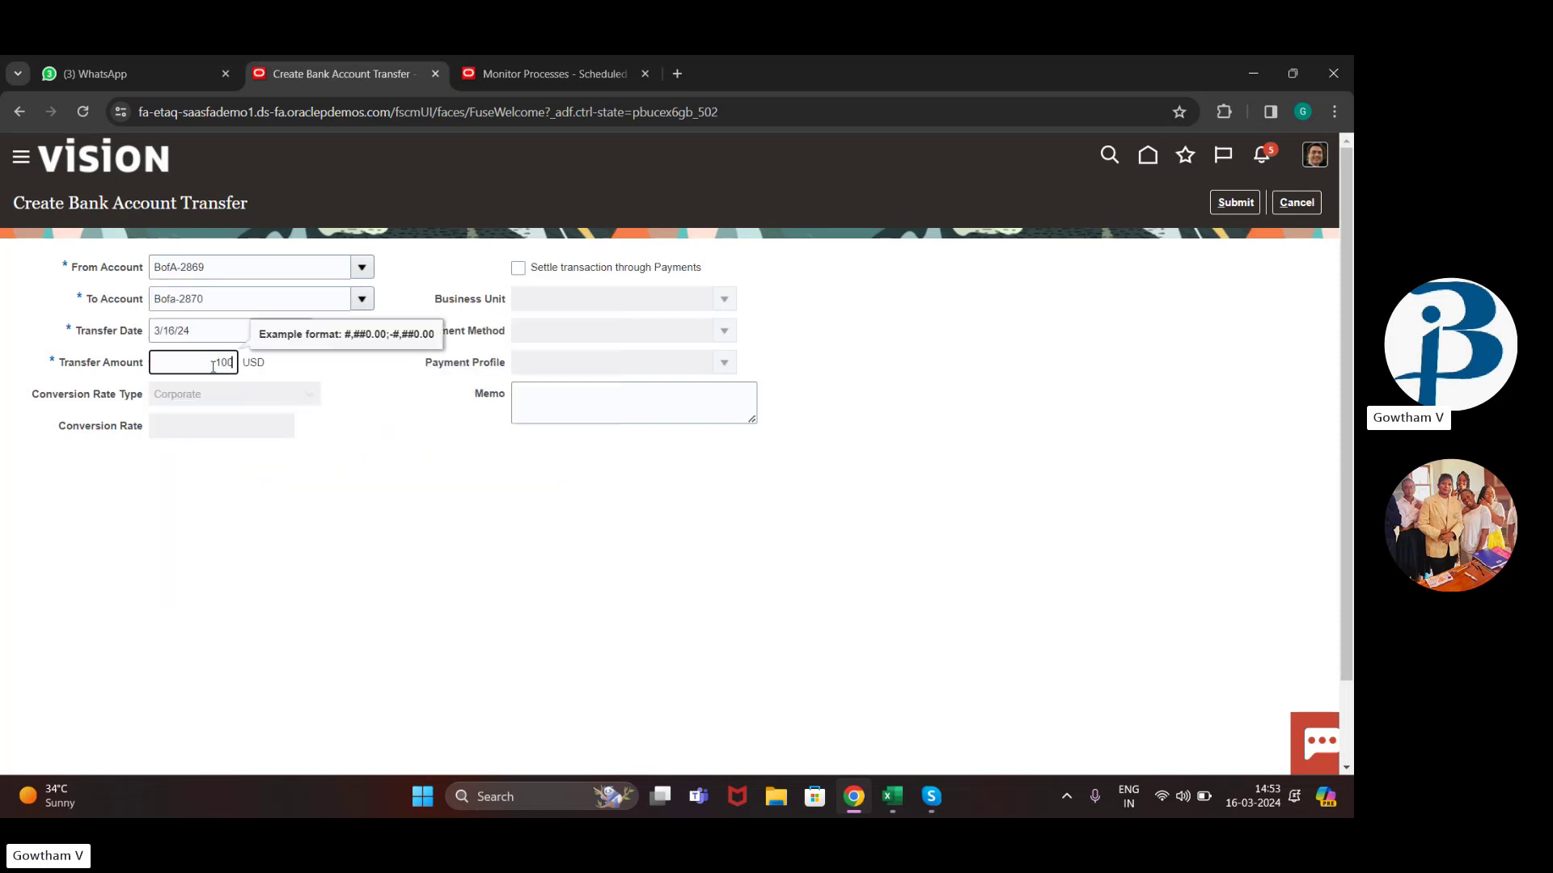
text(00)
right_click(212, 362)
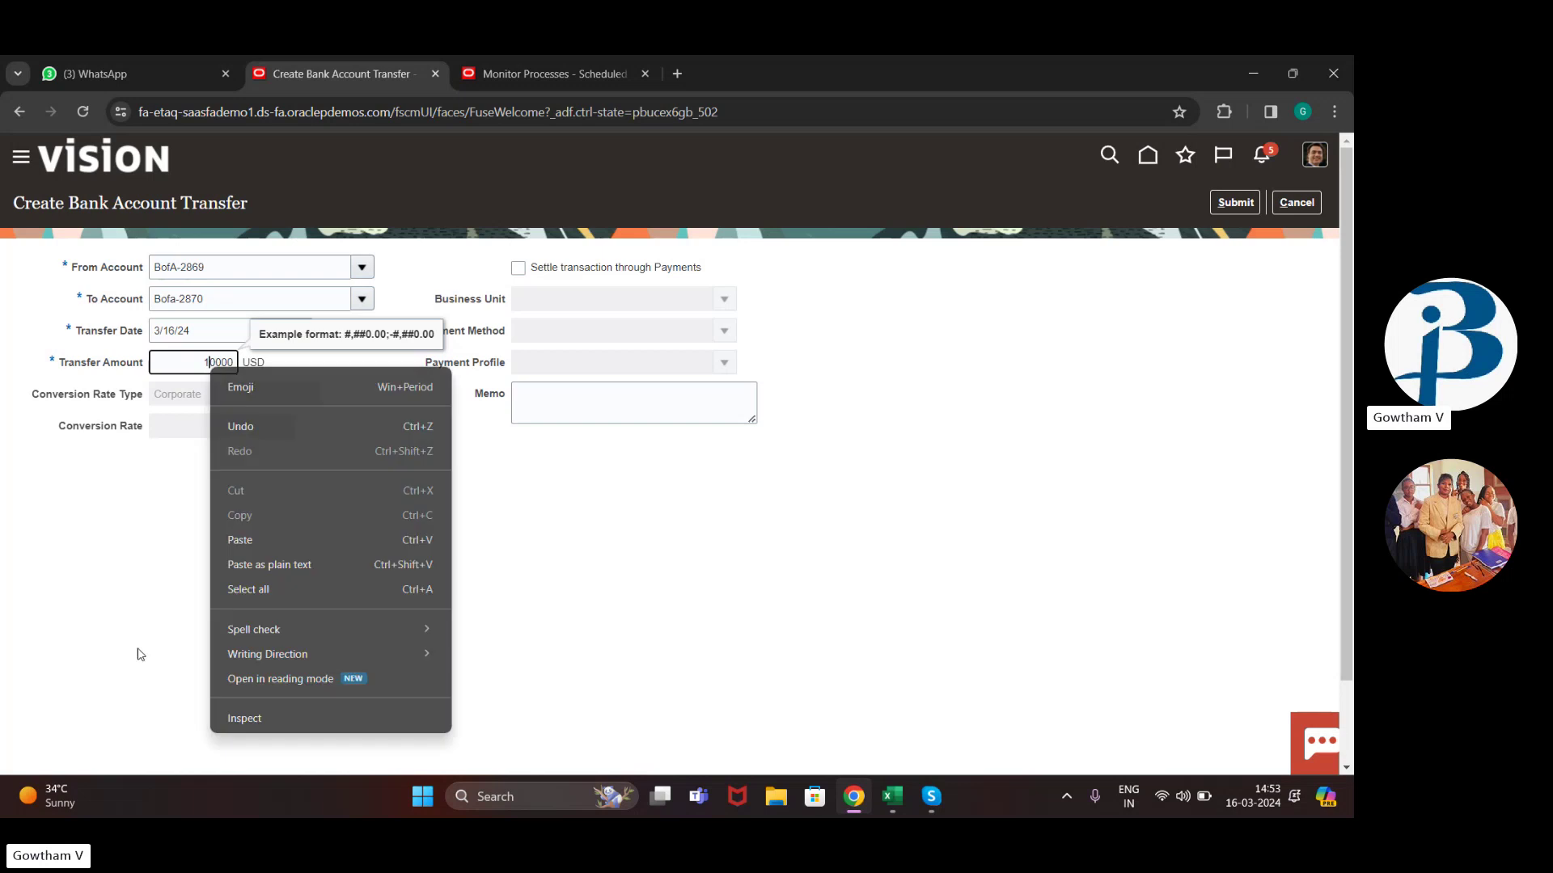
click(752, 475)
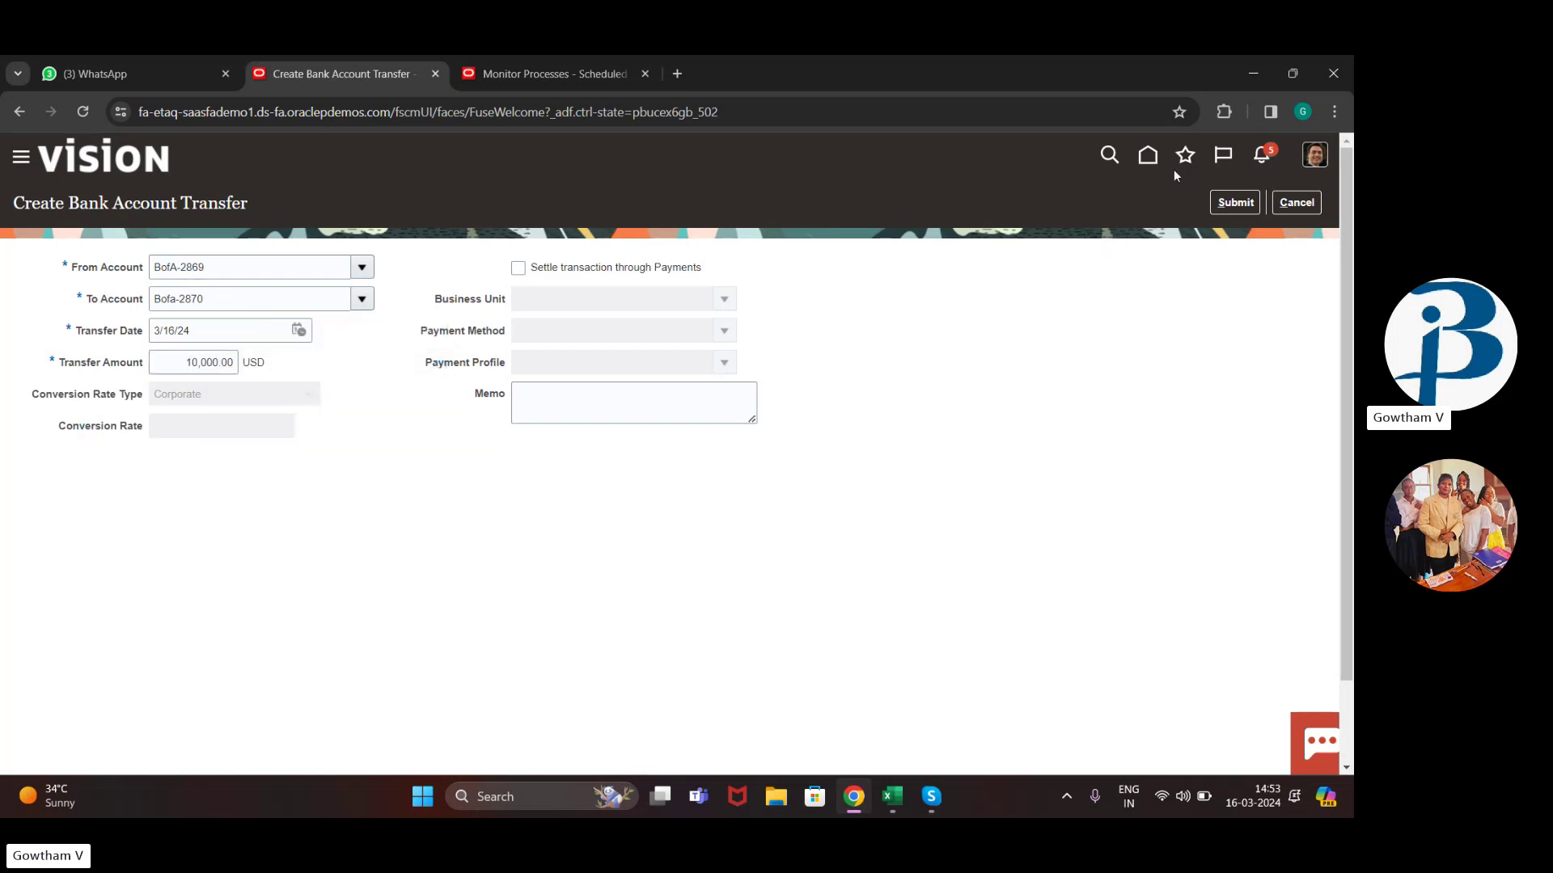
click(1235, 202)
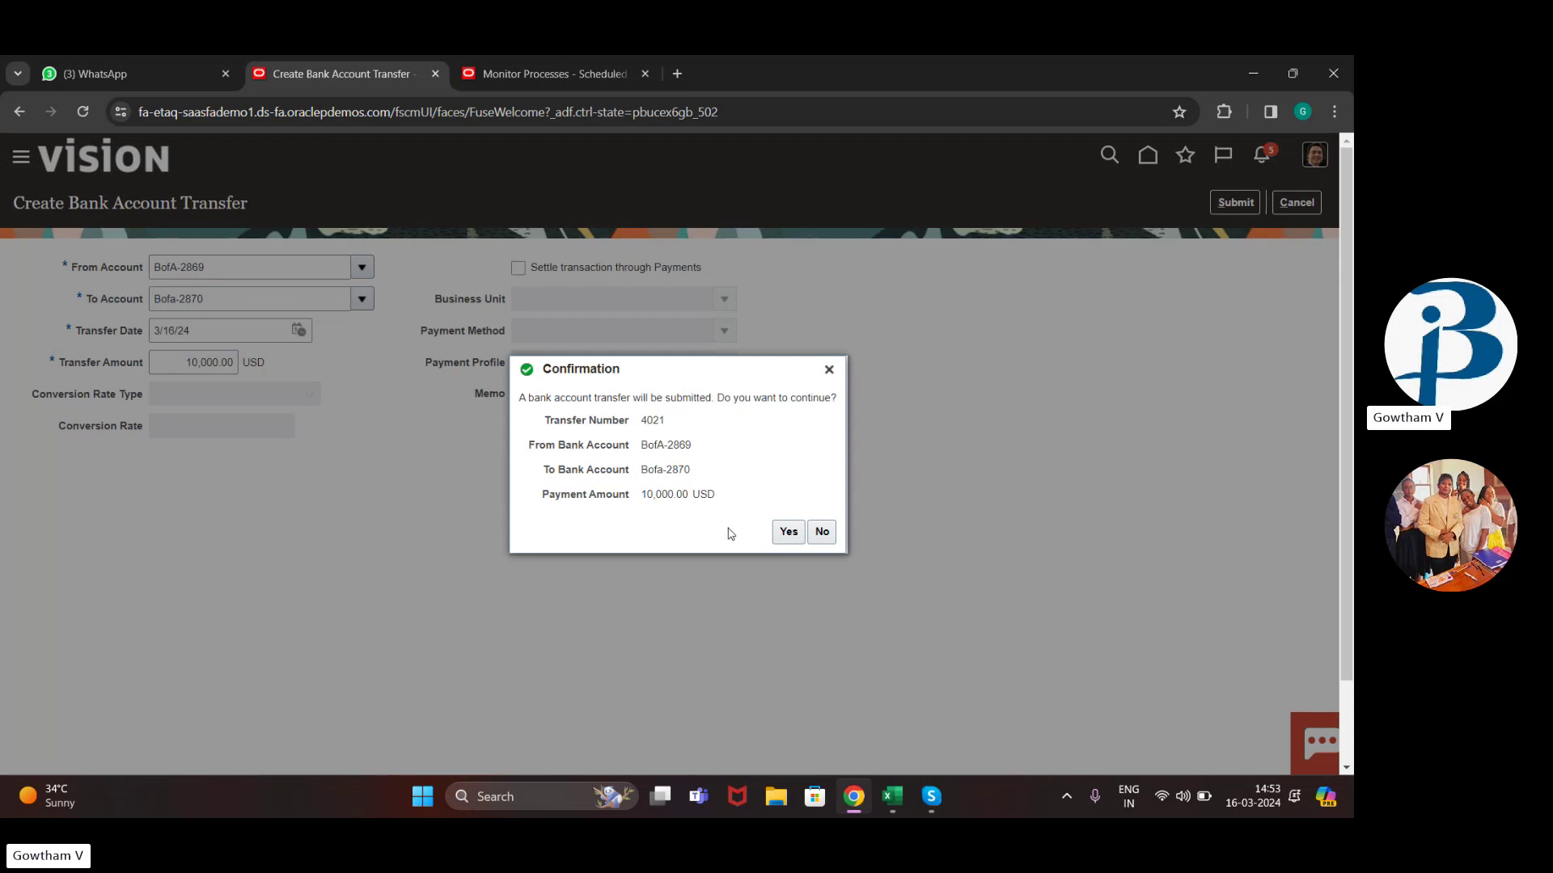
click(794, 534)
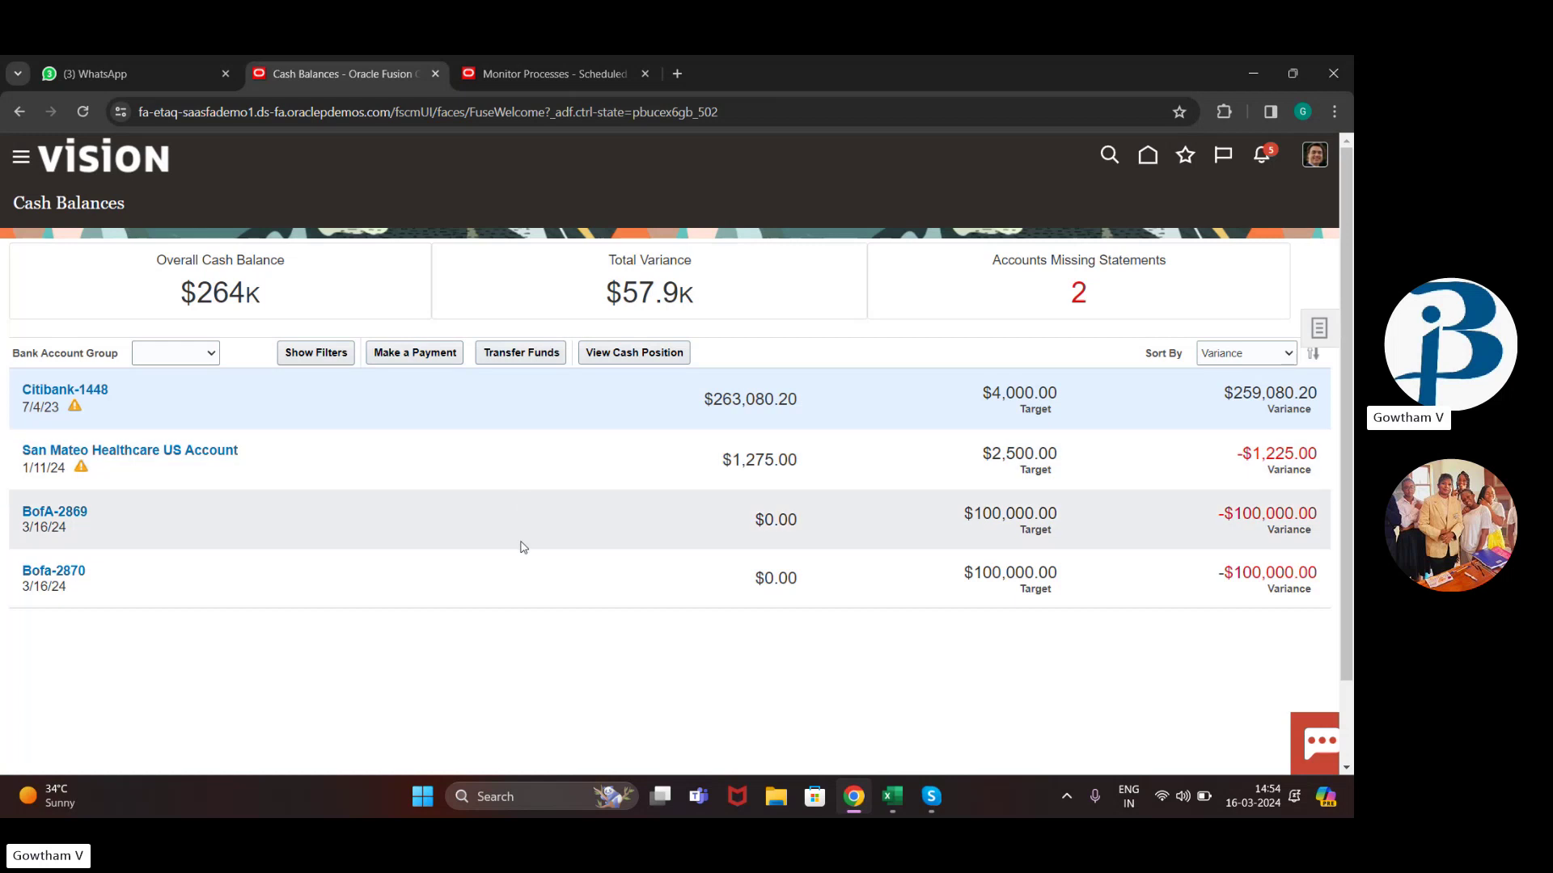
Start a new ad hoc payment (Make a Payment) from the Cash Balances page.
click(426, 356)
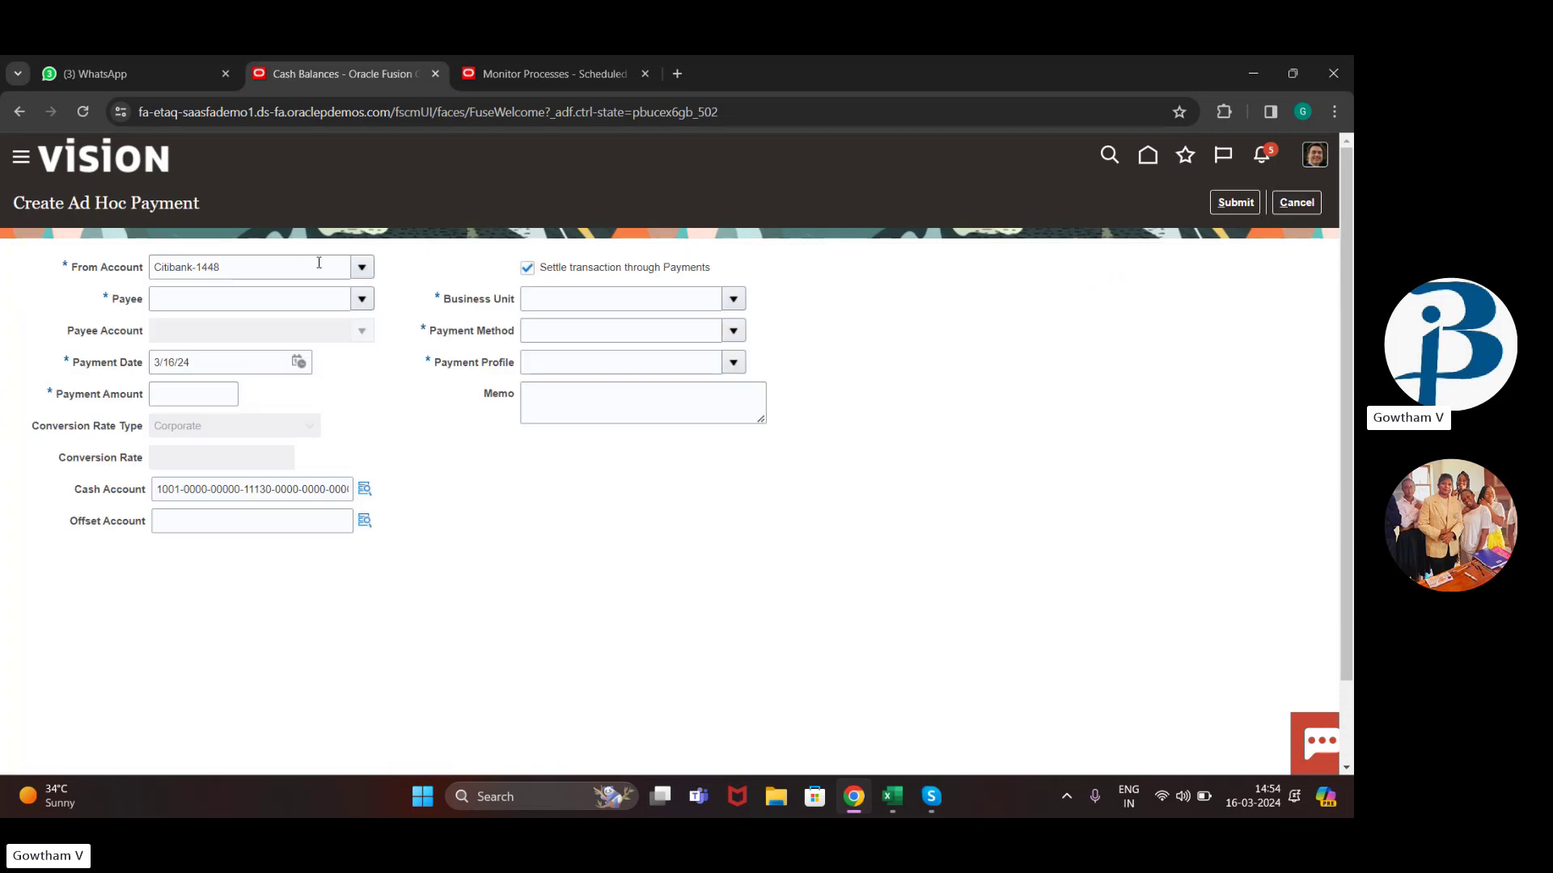
Choose Advance Research Inc as both the payee and the payee account.
click(361, 300)
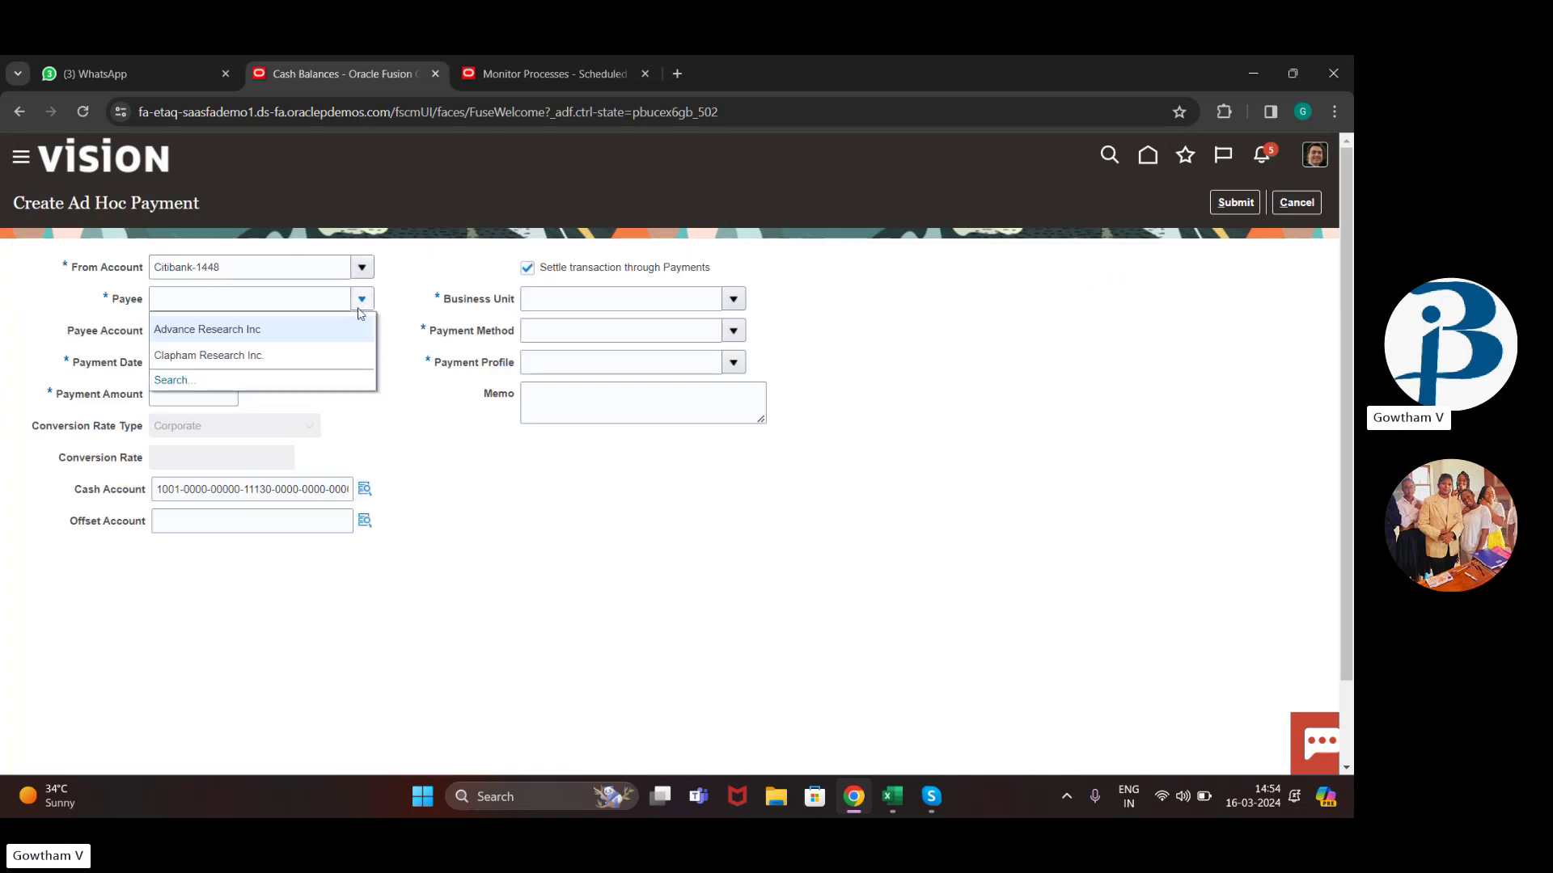
click(305, 332)
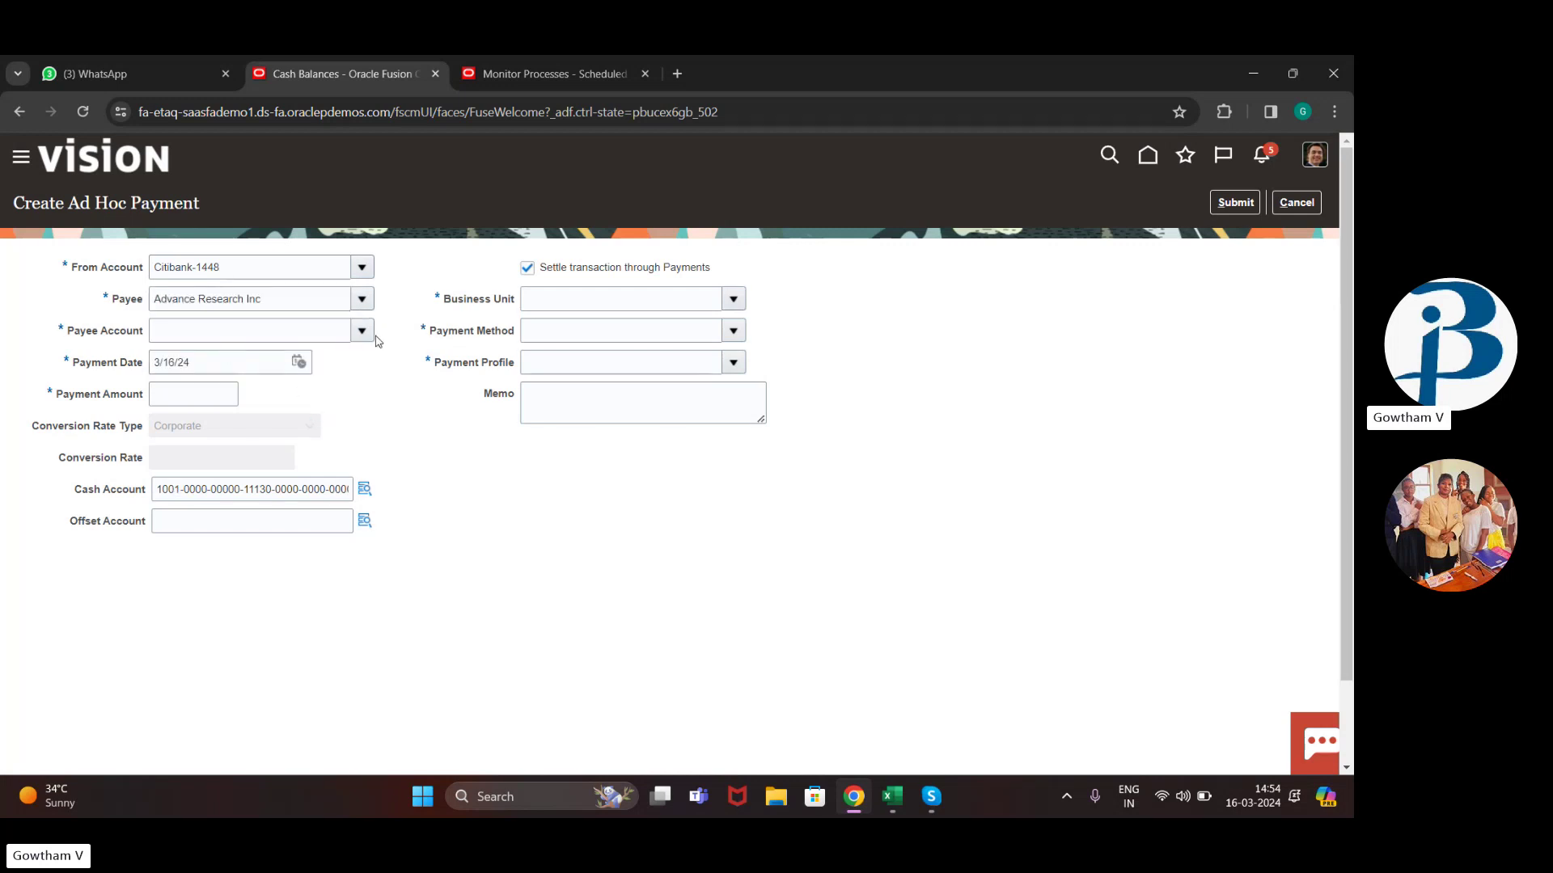
click(361, 331)
click(343, 353)
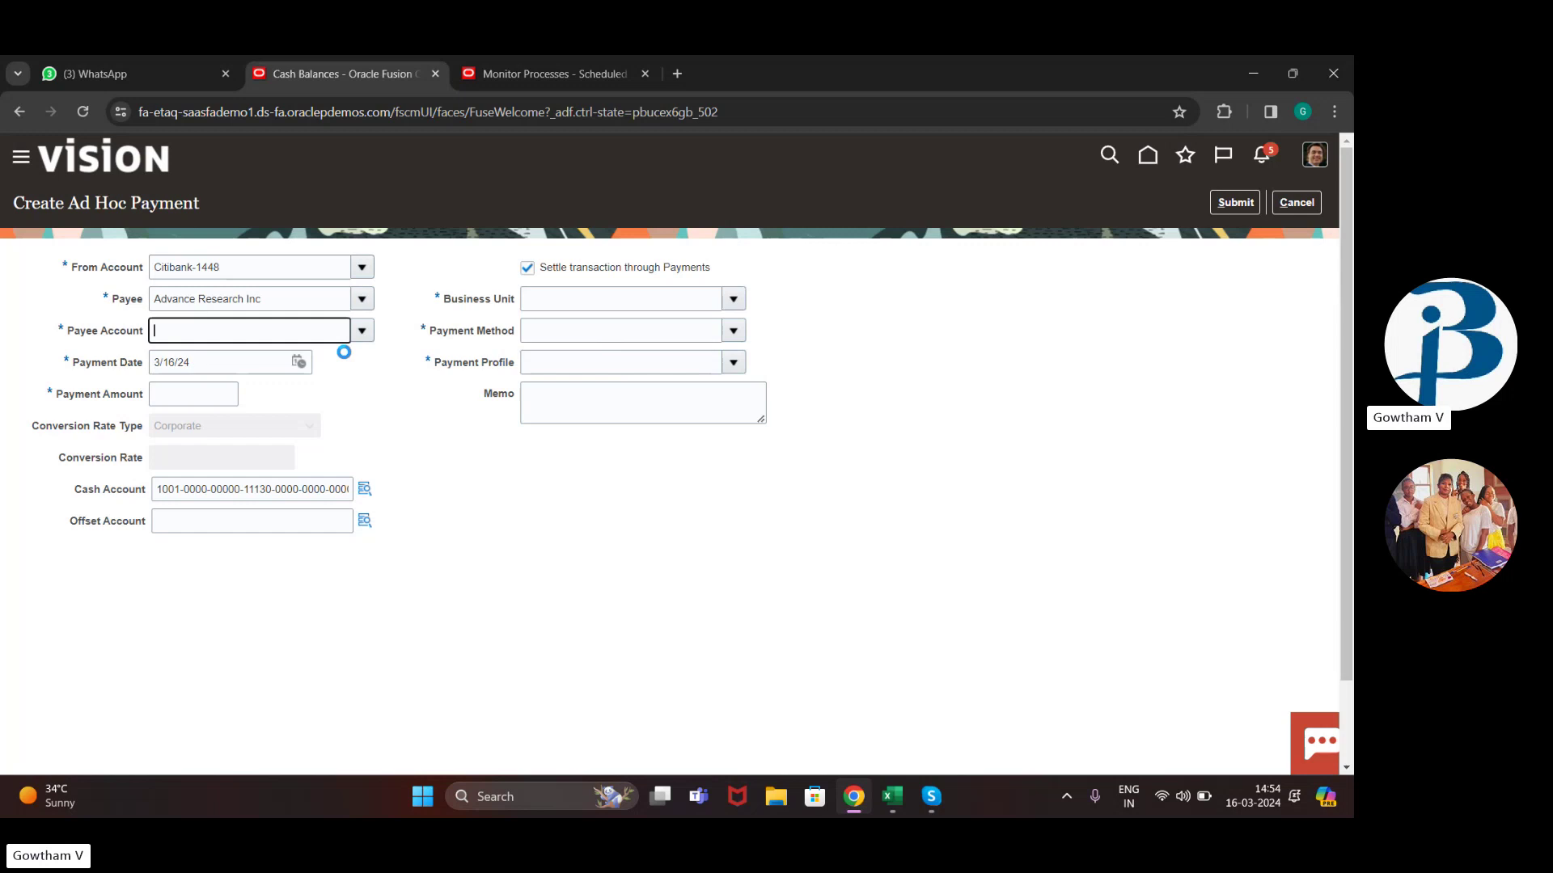
Enter a 12,000.00 USD payment amount and bring up the Offset Account segments.
click(212, 385)
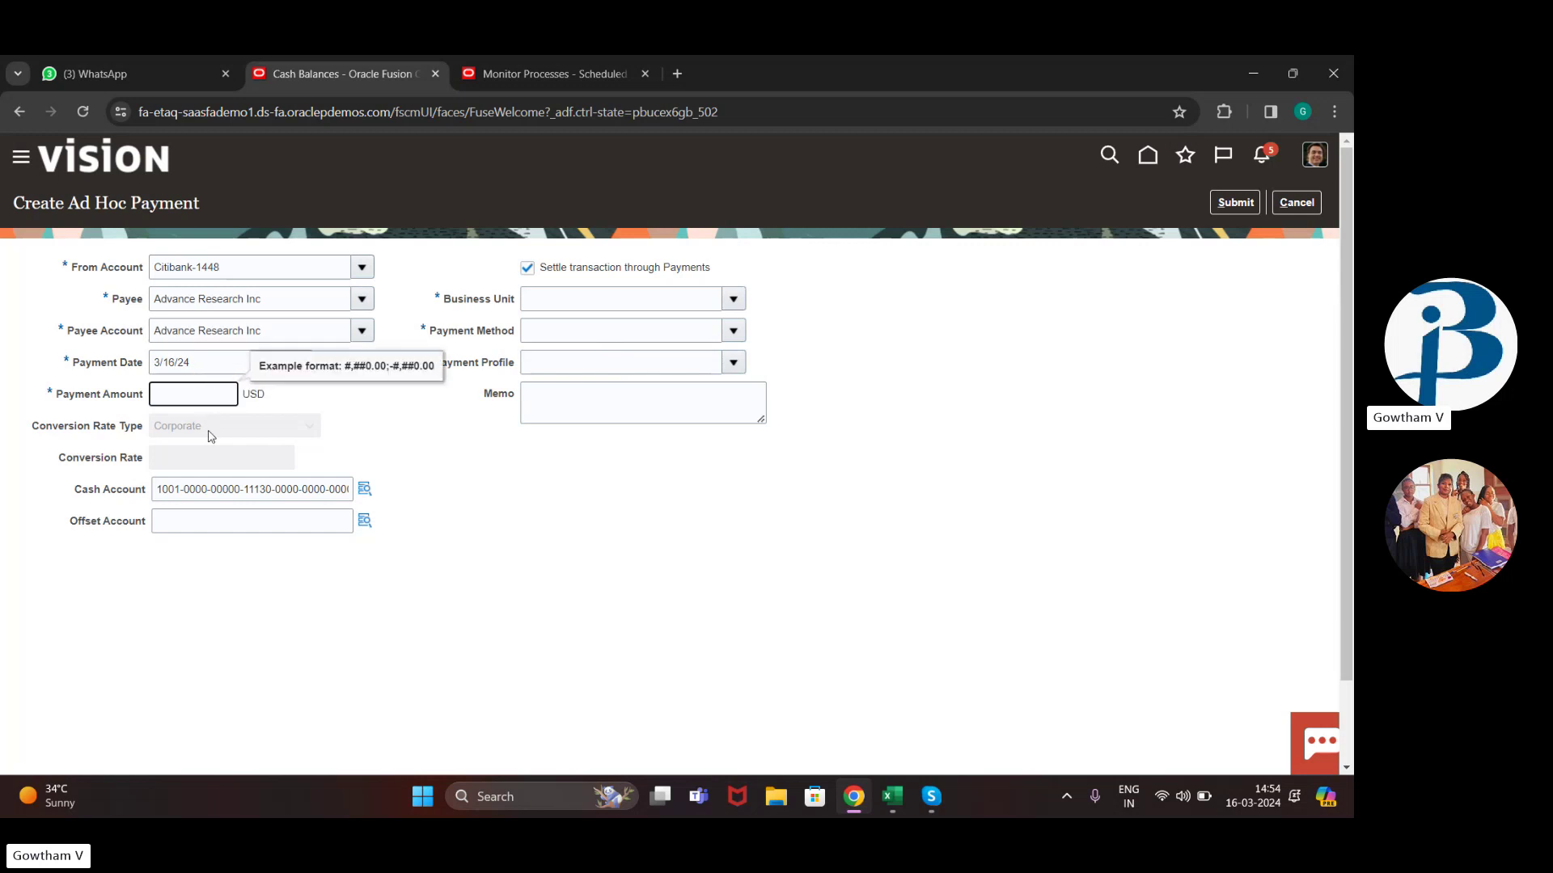
text(1234)
key(BackSpace)
click(423, 476)
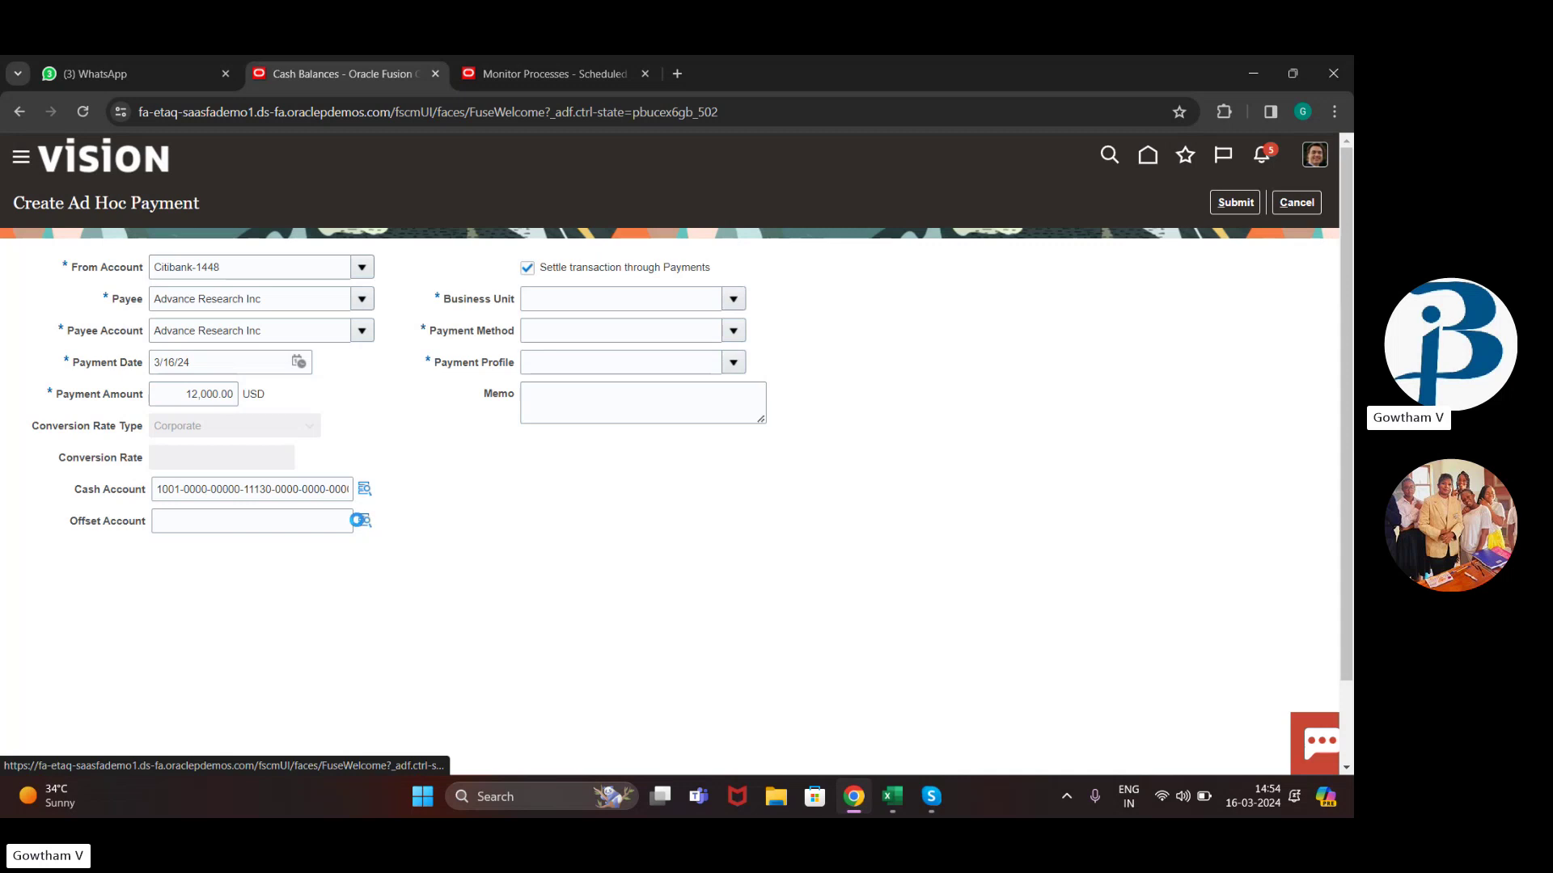
click(361, 521)
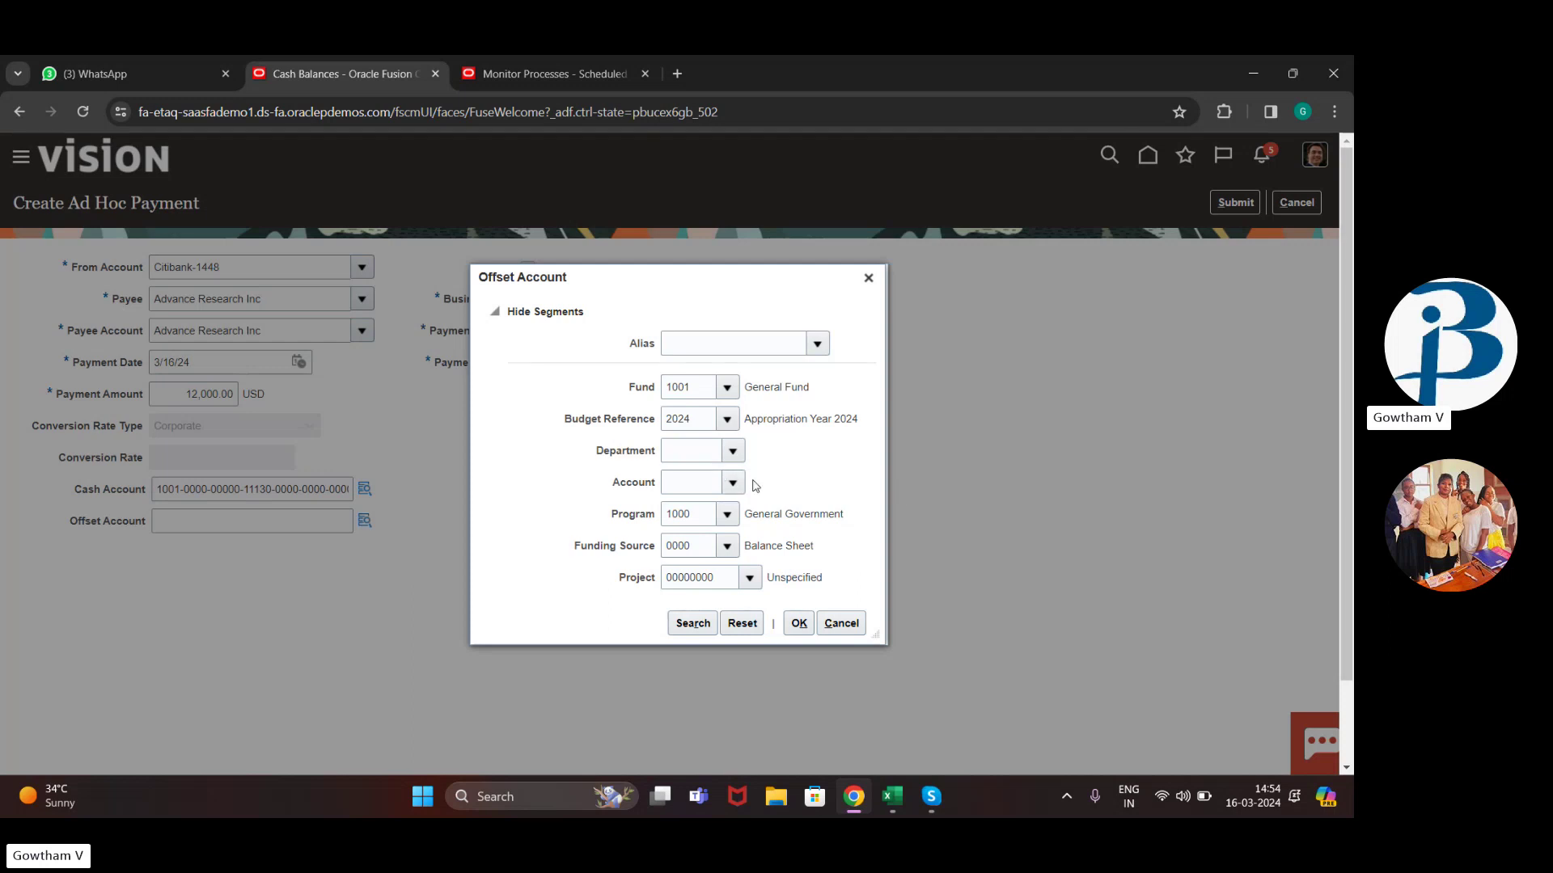
click(732, 485)
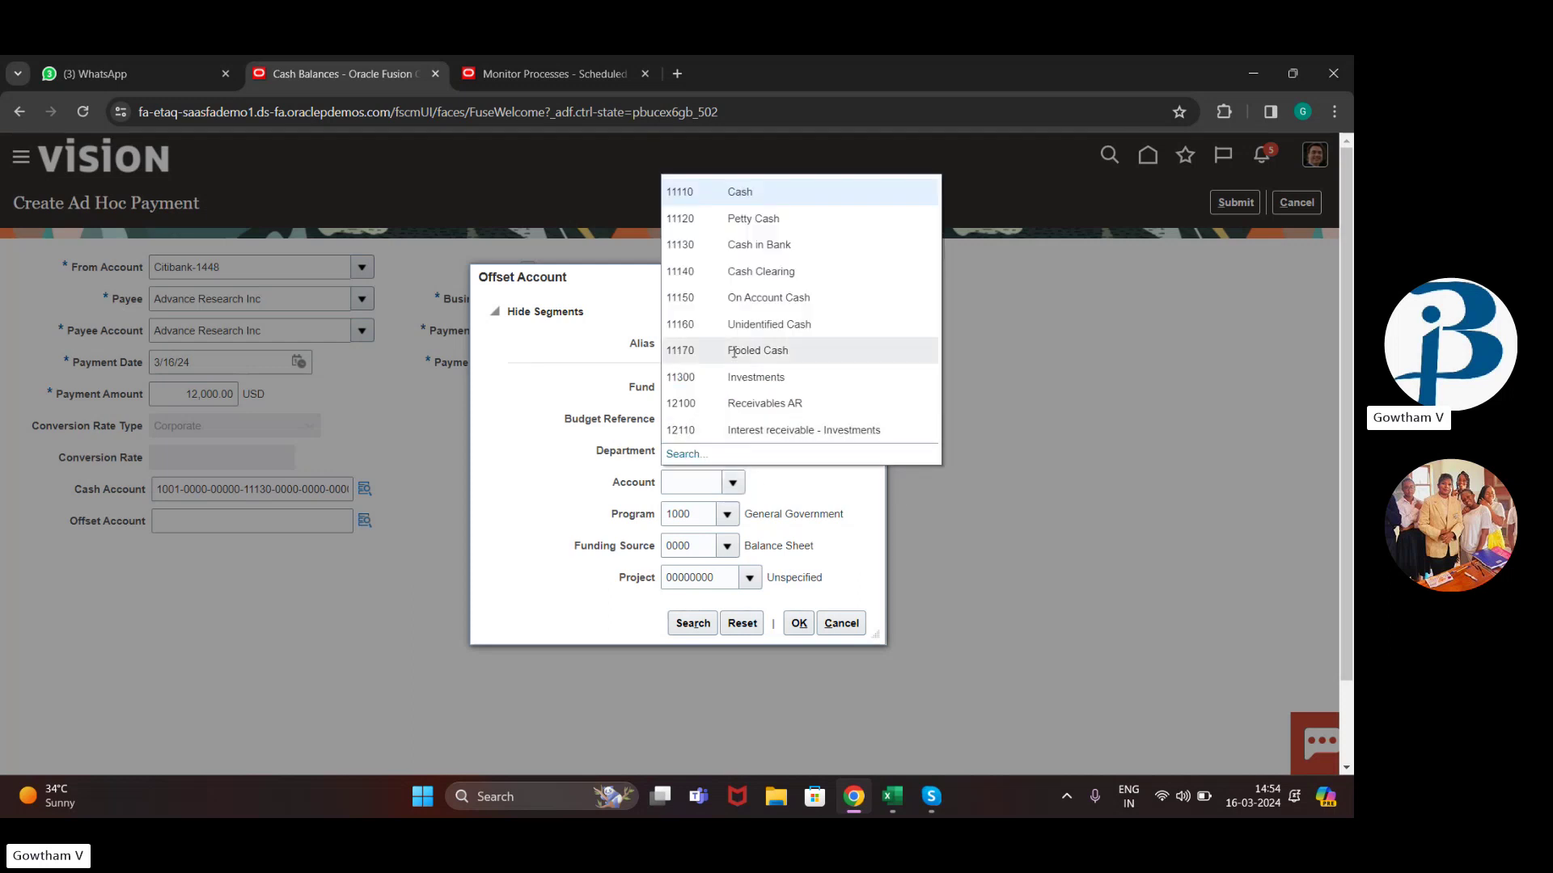
click(781, 193)
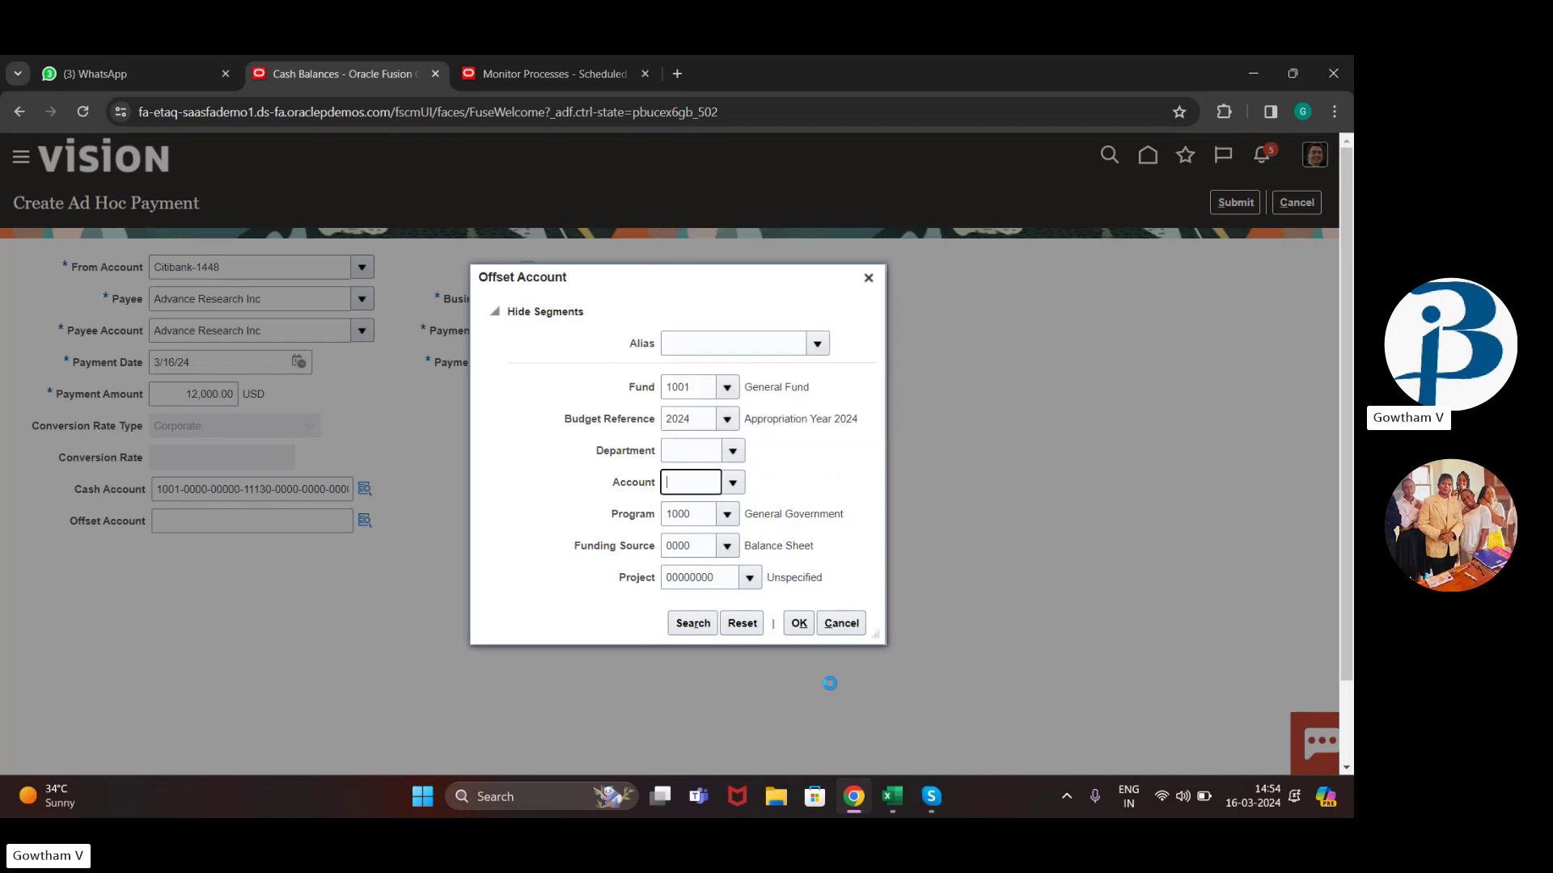
click(795, 630)
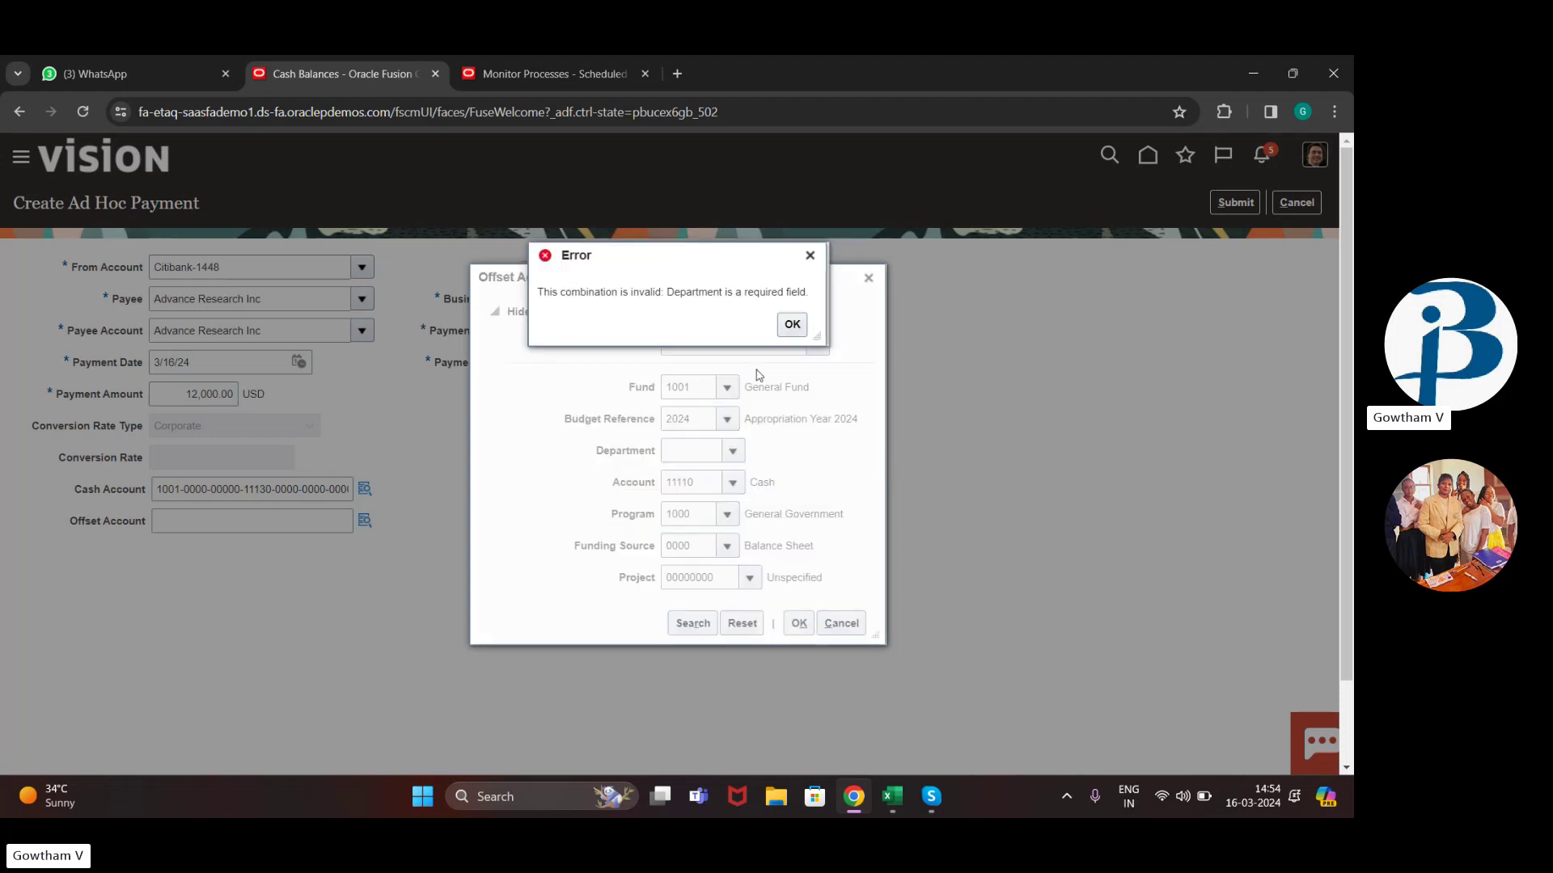
click(792, 324)
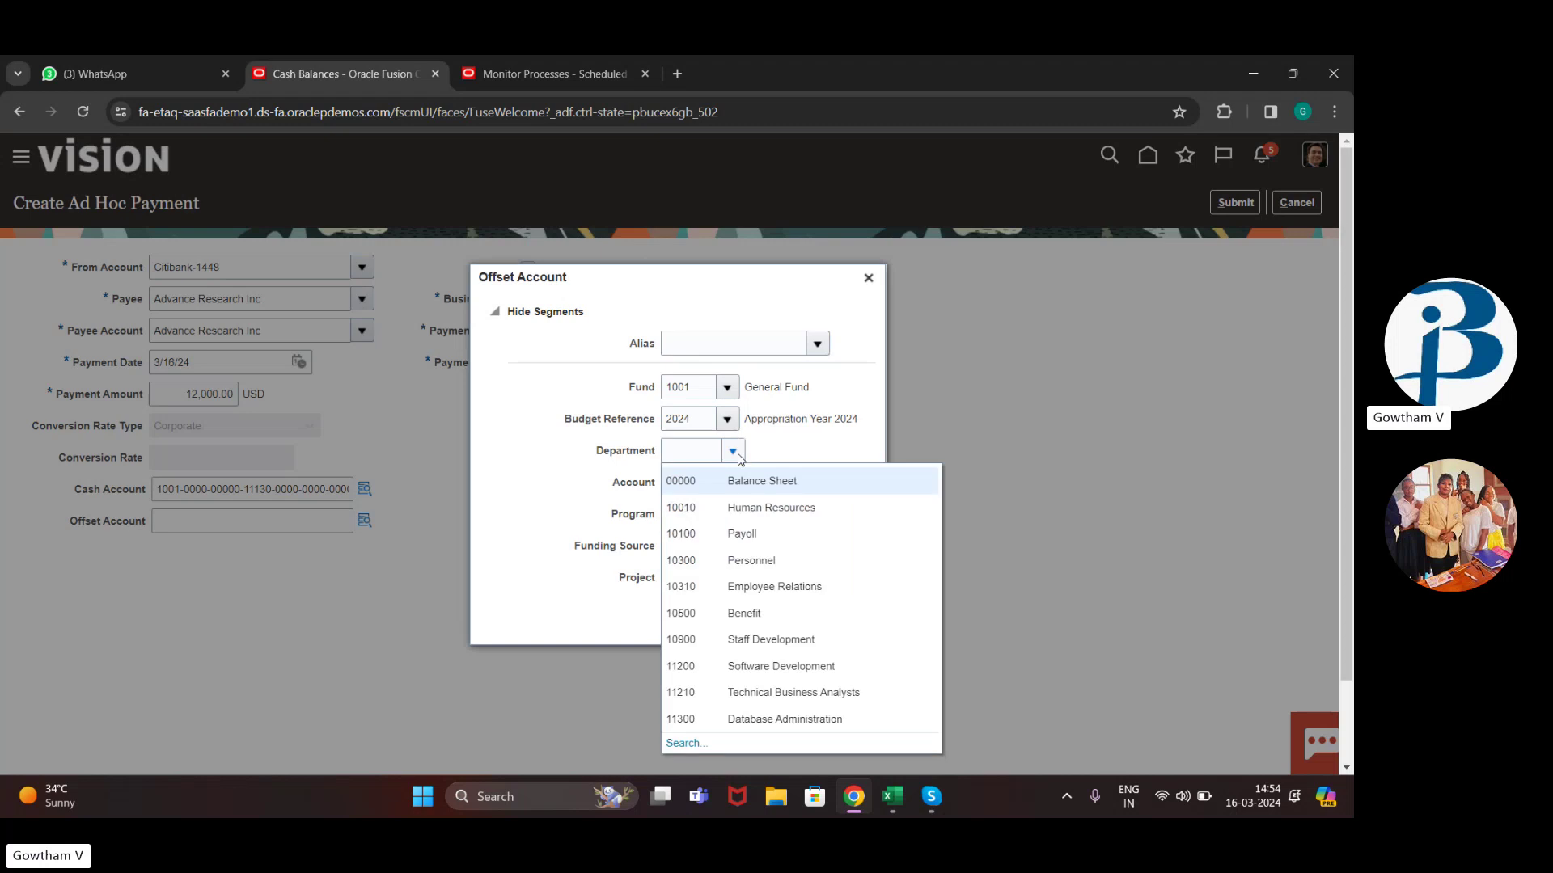
click(771, 561)
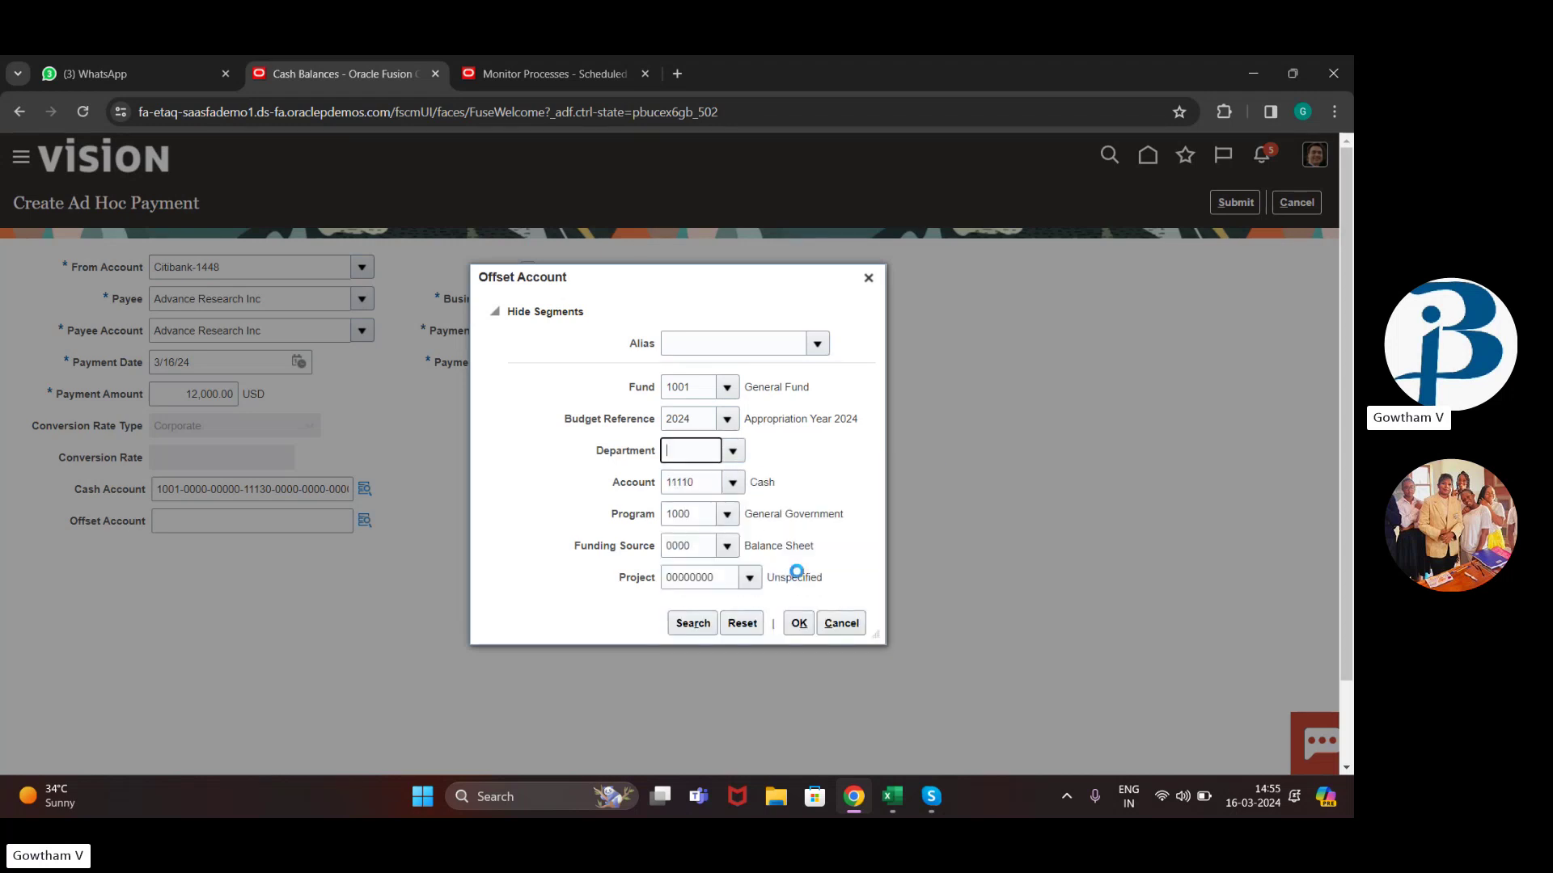
click(799, 624)
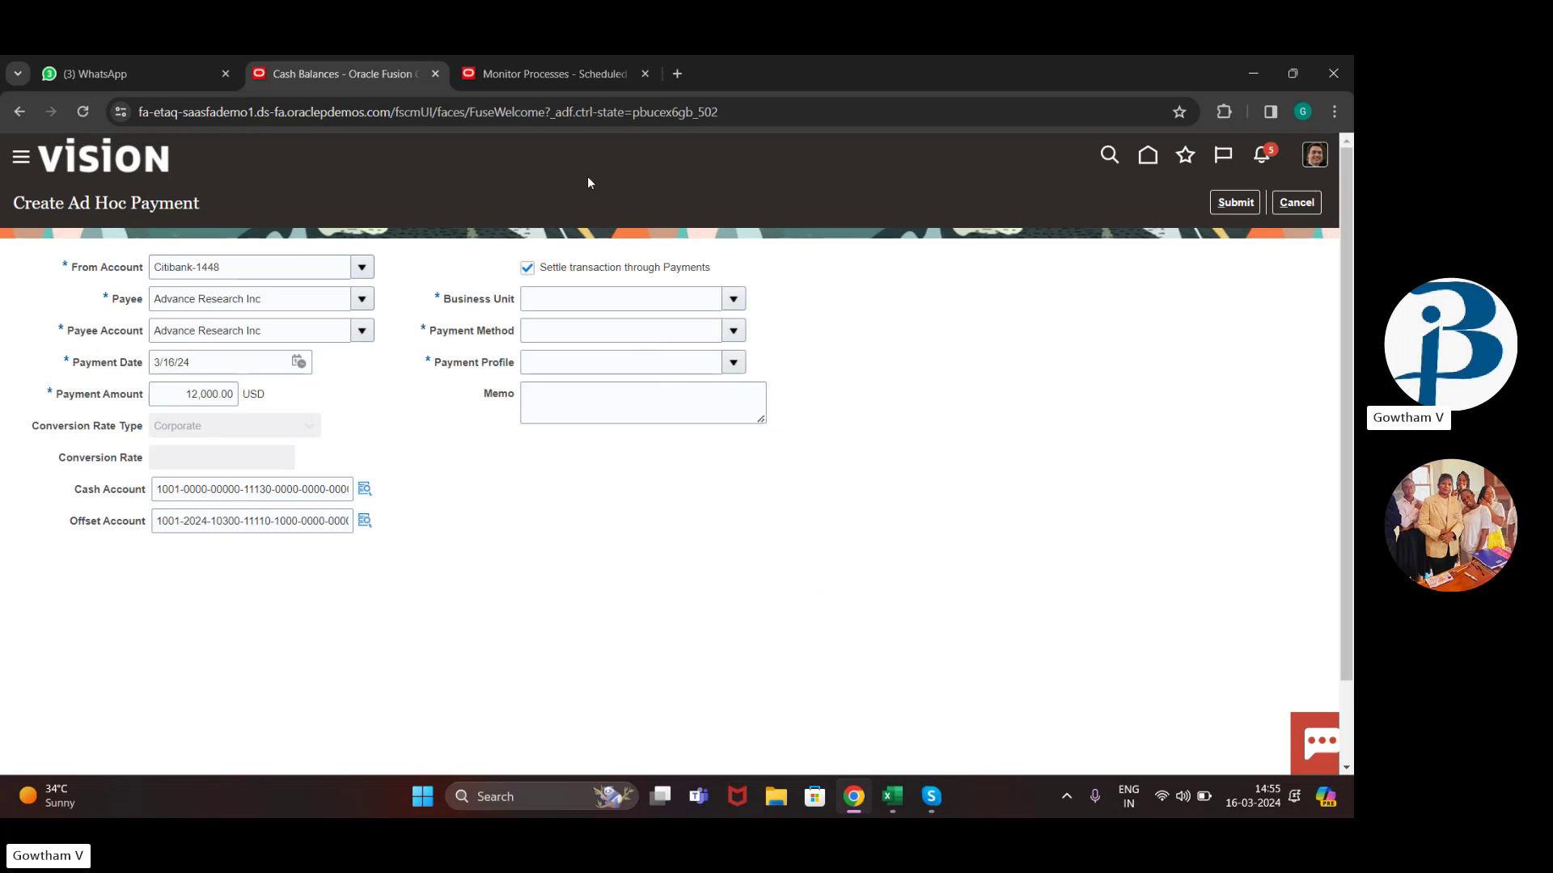
Turn off settlement through Payments, then submit and confirm ad hoc payment 4021.
click(528, 267)
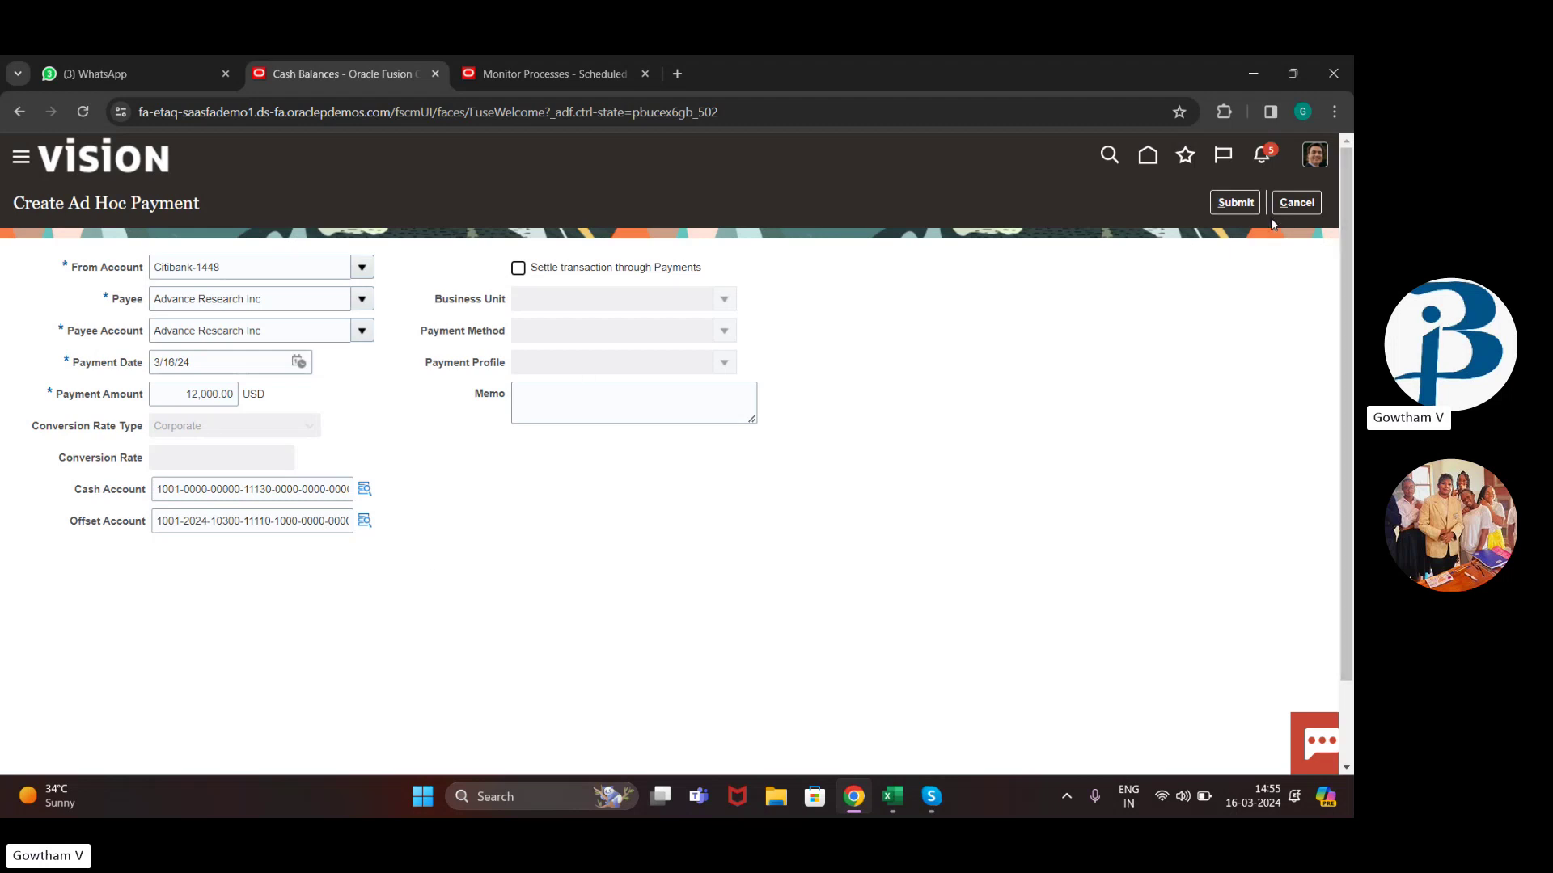
click(1221, 202)
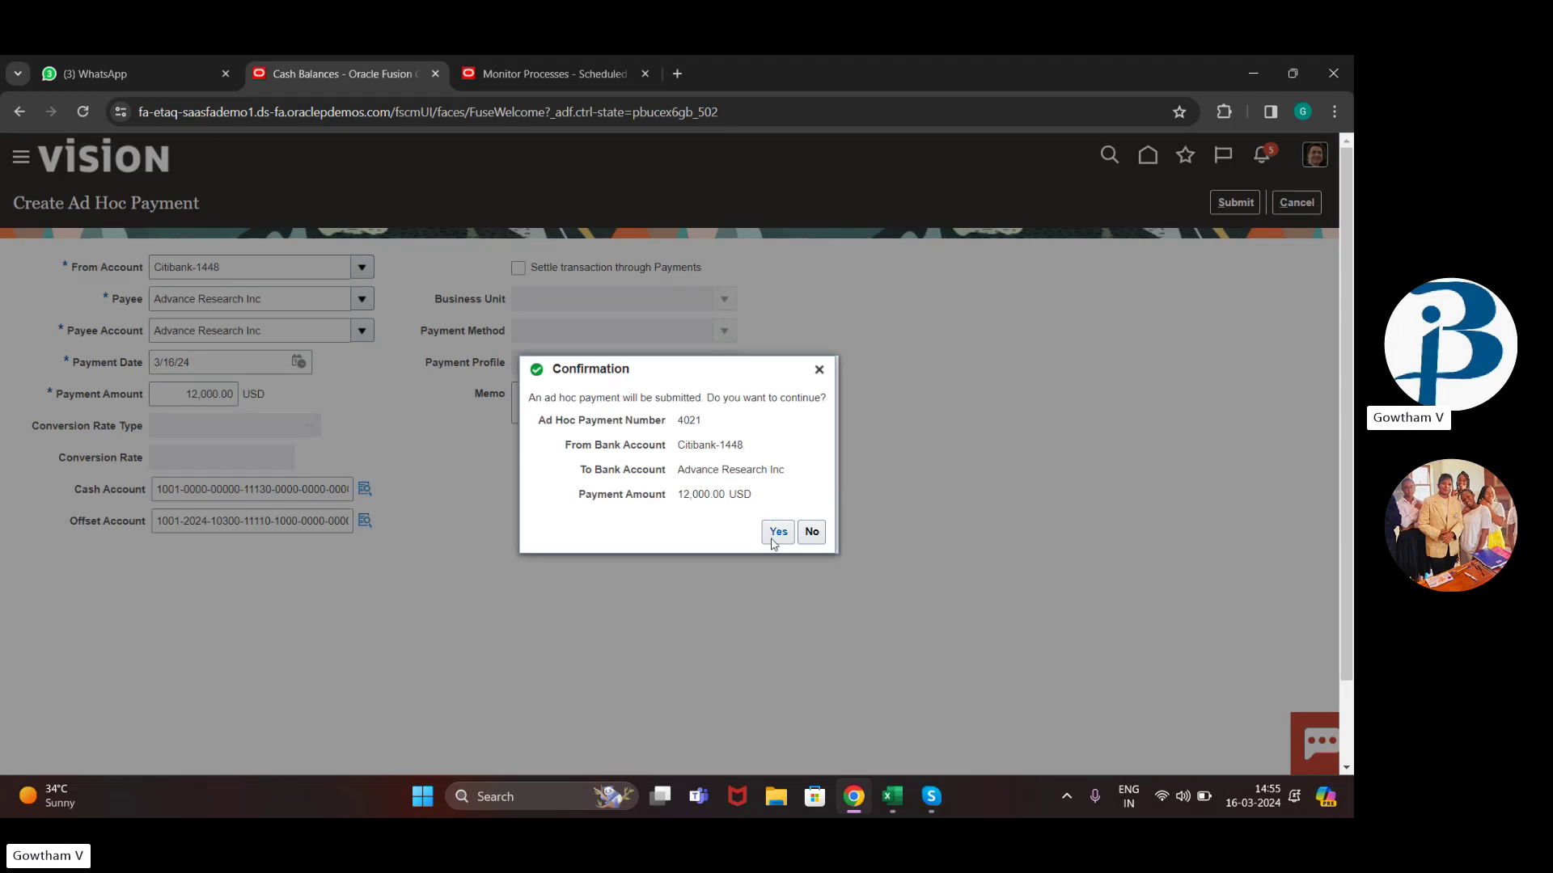
click(774, 534)
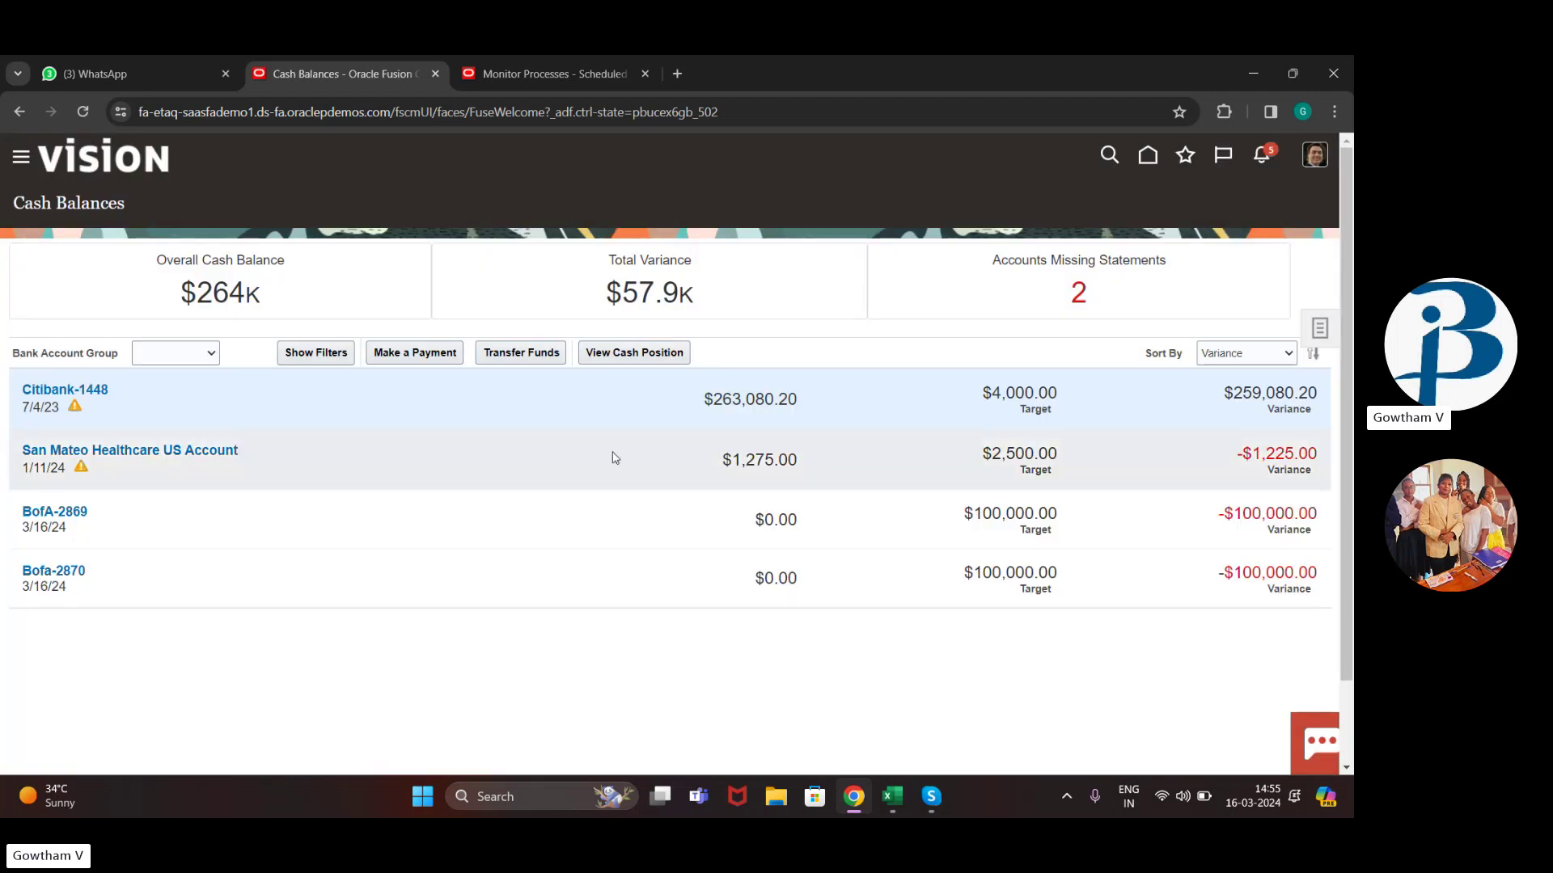
Return from Cash Balances to the Fusion home page, then bring up the Excel notes workbook.
click(1320, 329)
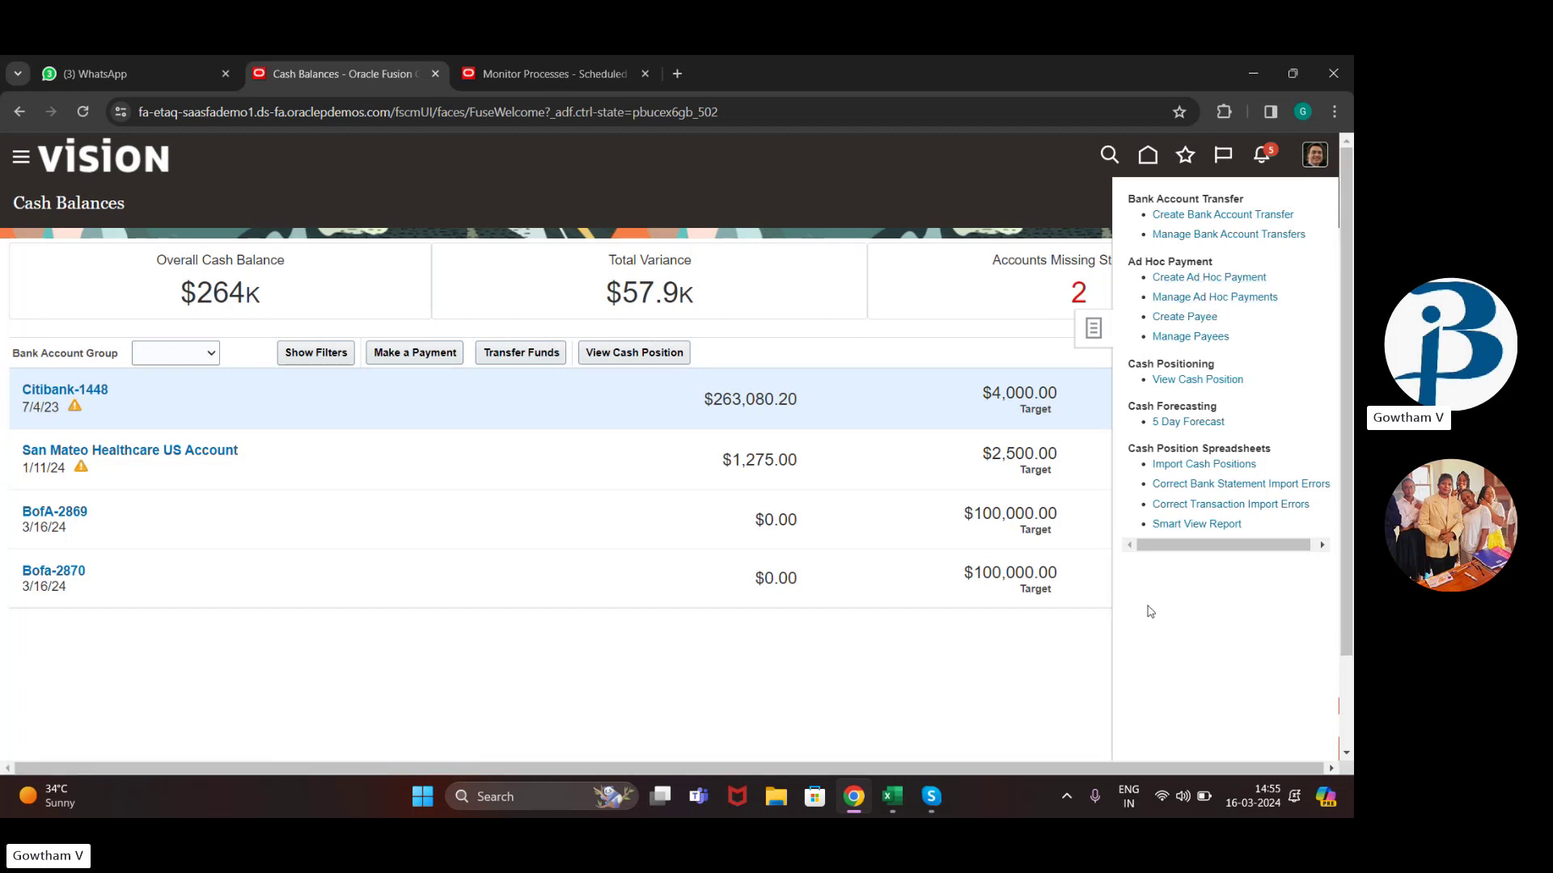
click(1154, 159)
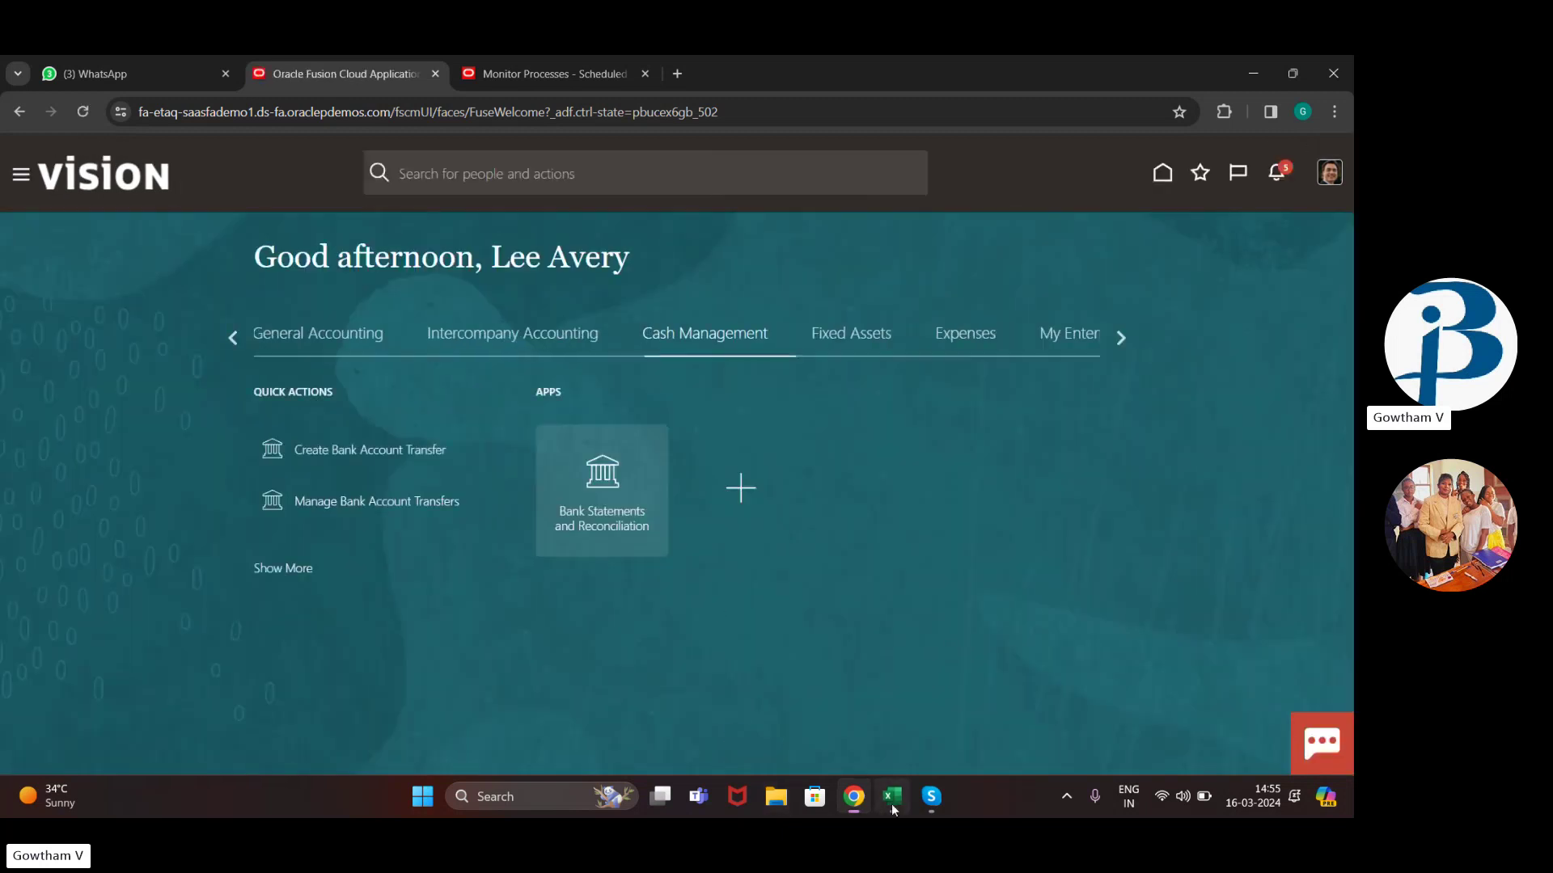
click(892, 796)
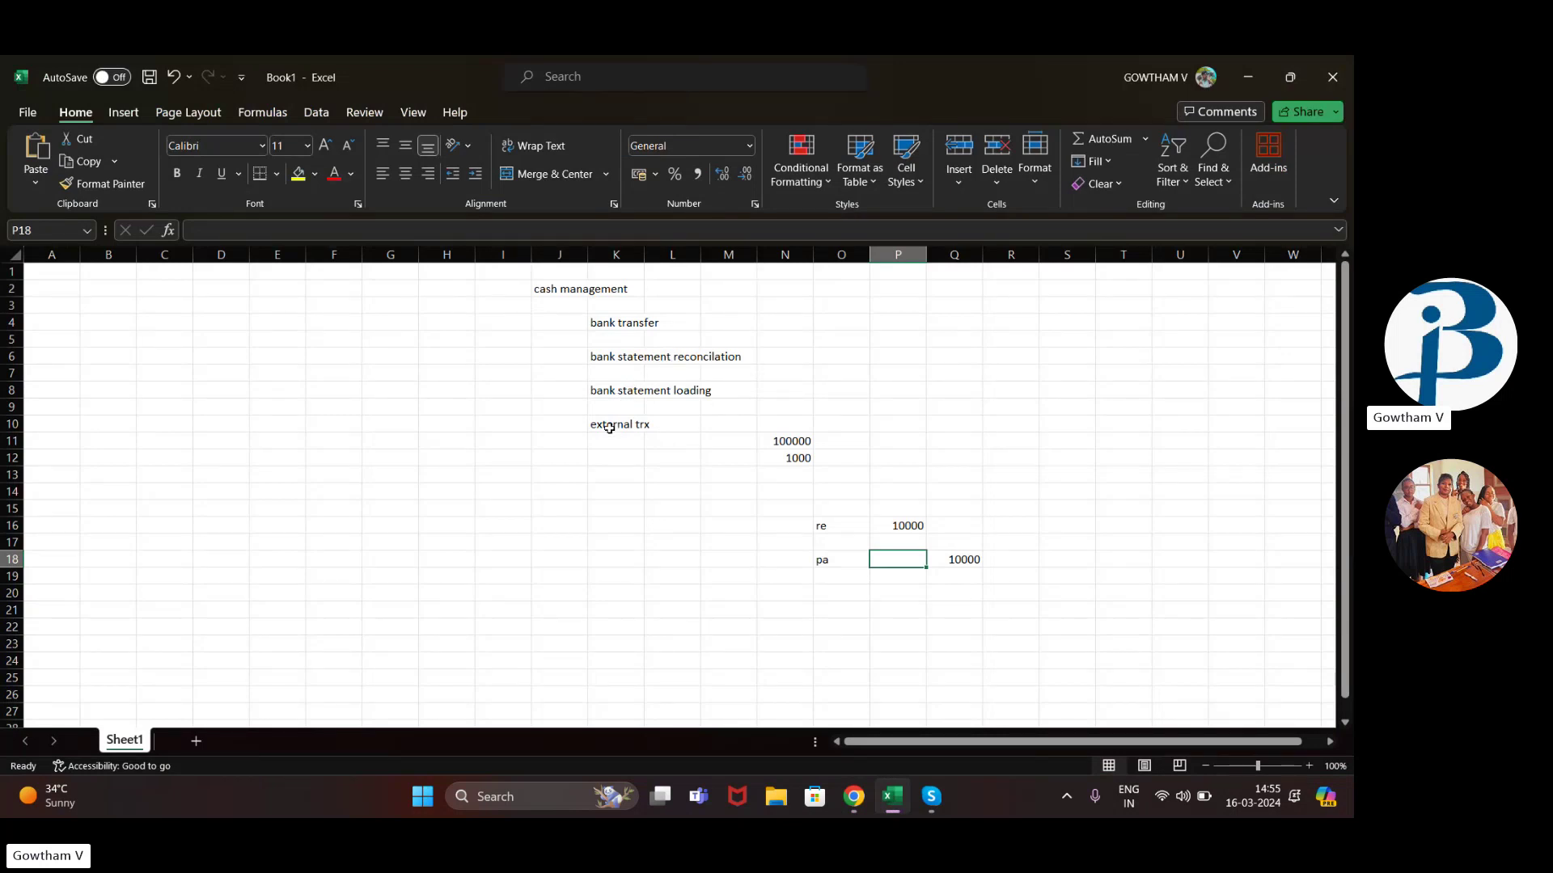
Note 'make payment' in cell M17, then switch back to the Skype call.
click(710, 546)
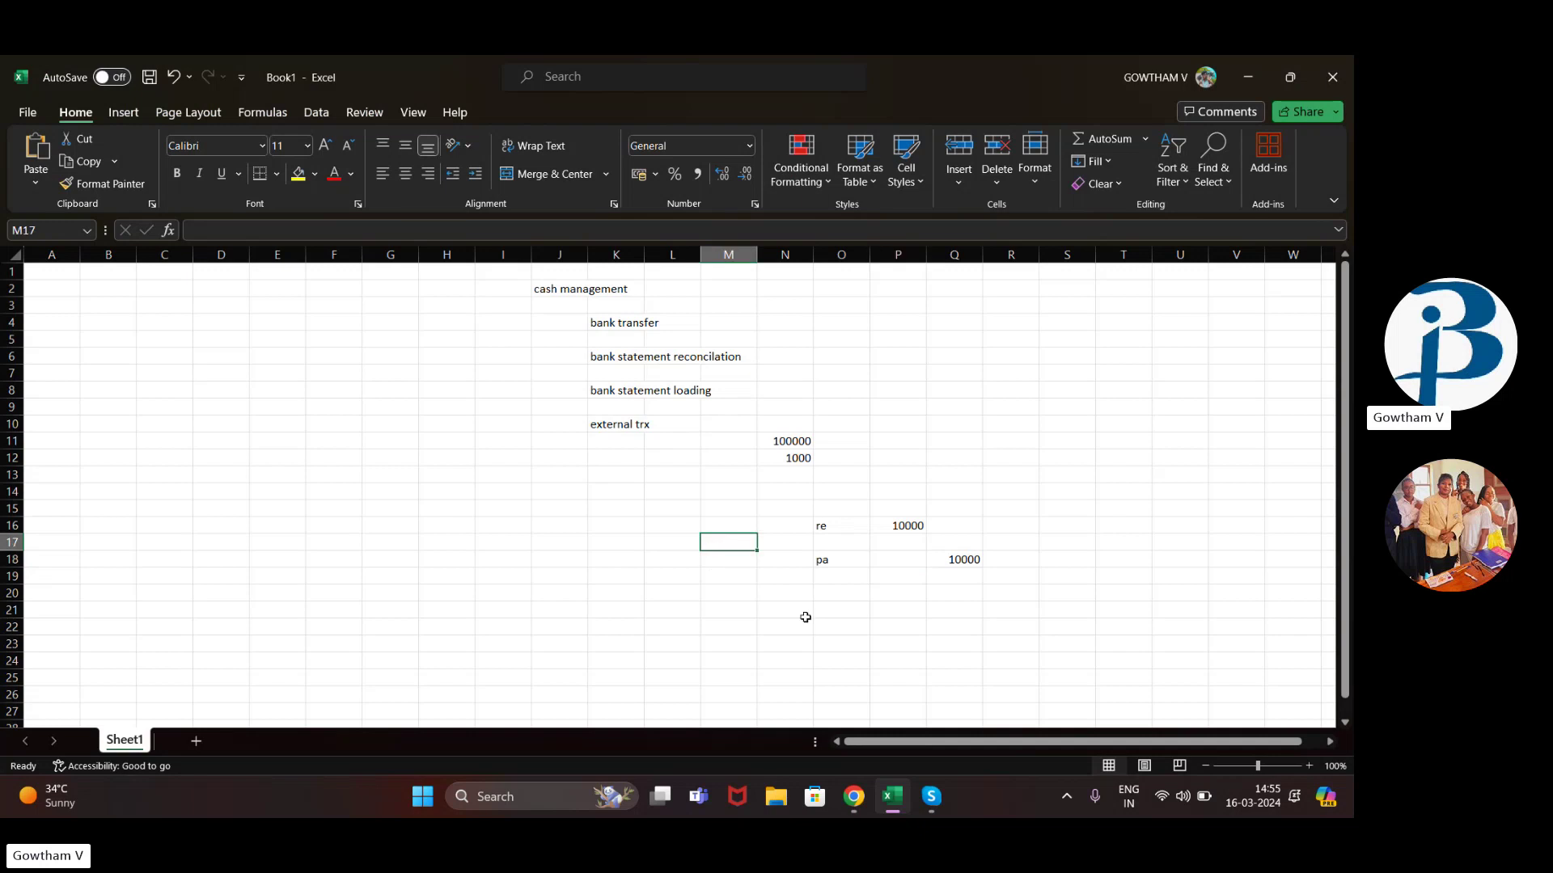
text(make)
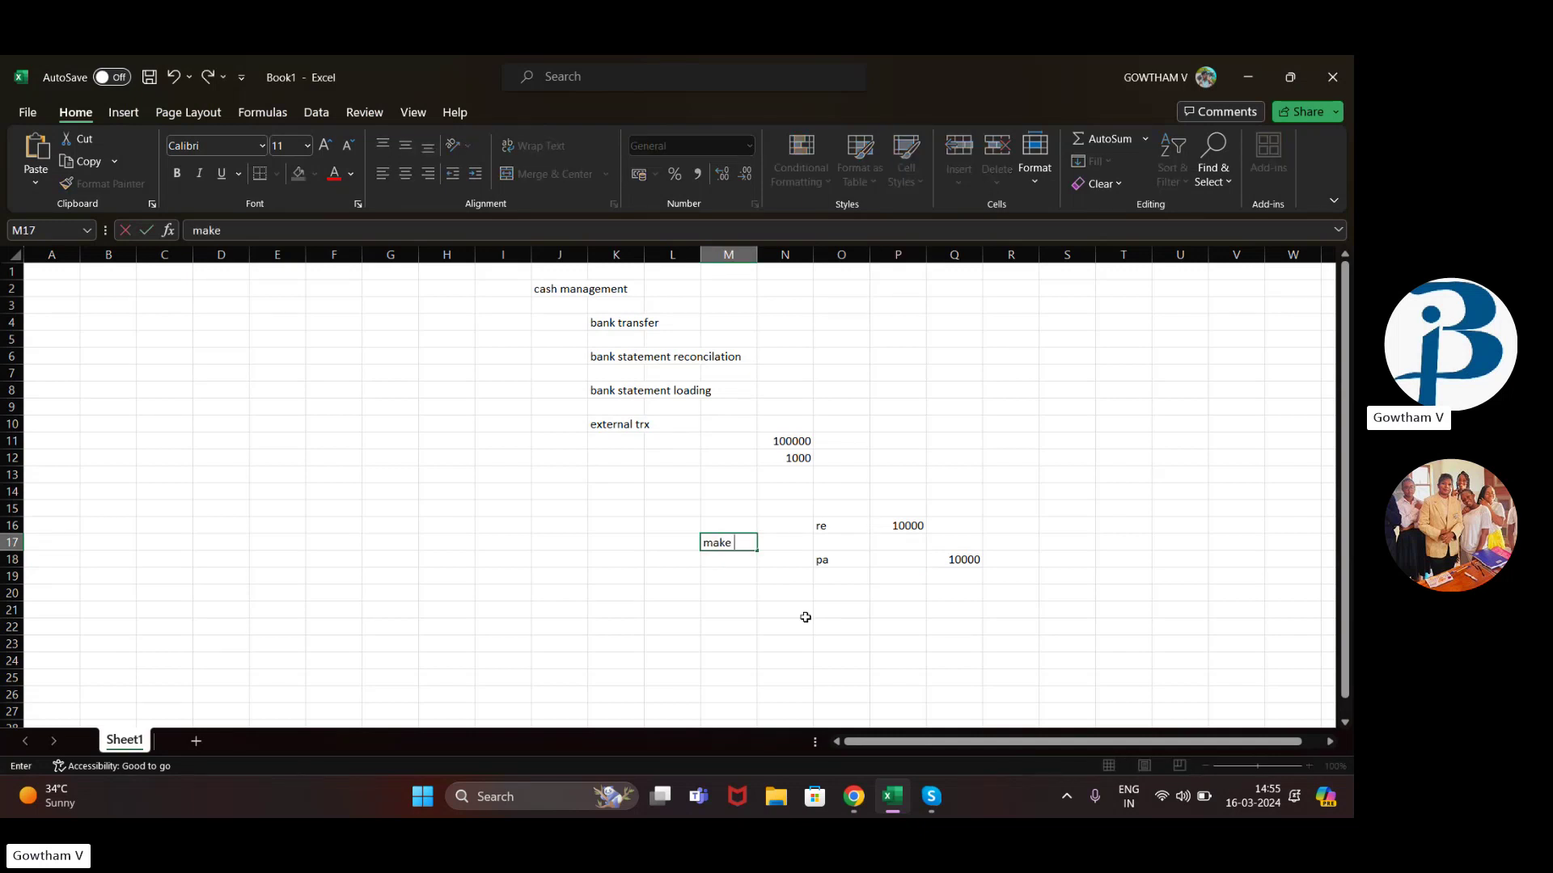
text( payment)
drag(535, 285, 1048, 600)
click(1287, 571)
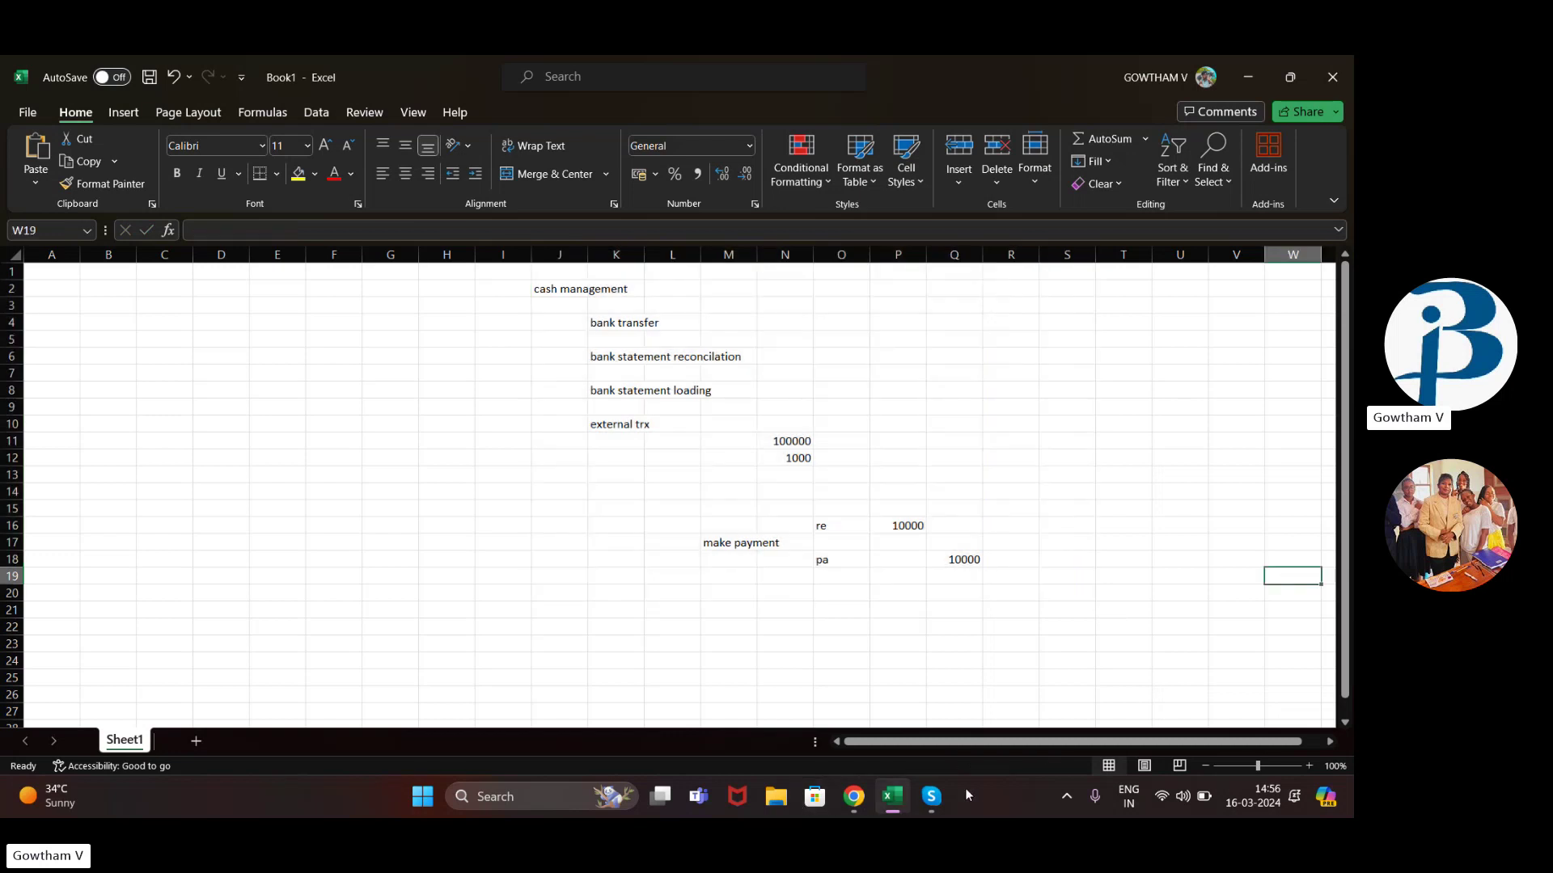
click(938, 798)
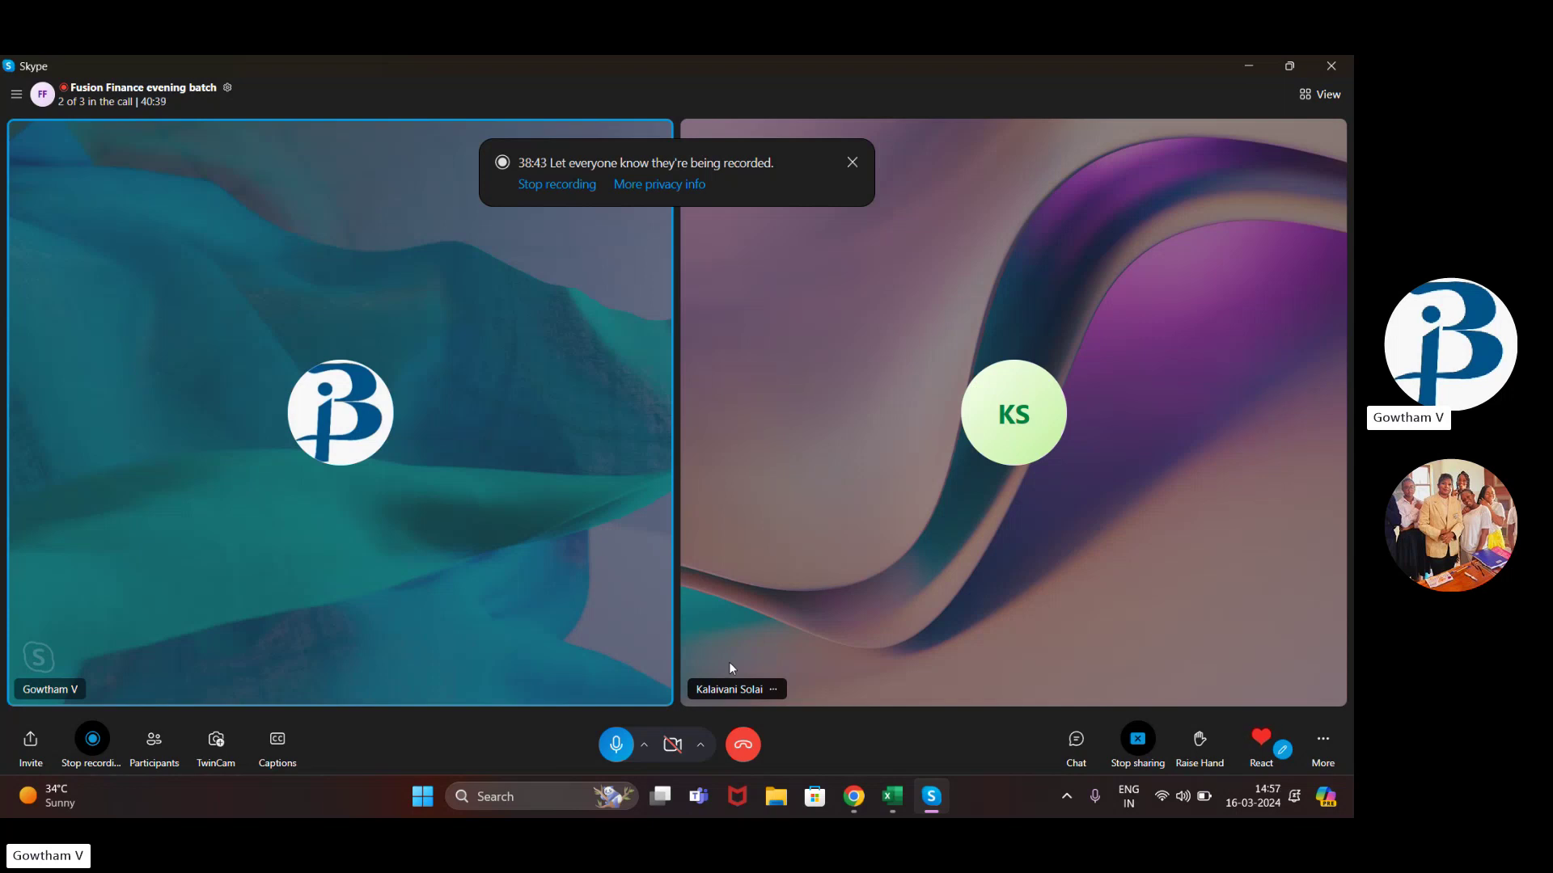
Mute the call microphone with Ctrl+M and return to Oracle Fusion in Chrome.
key(ctrl+m)
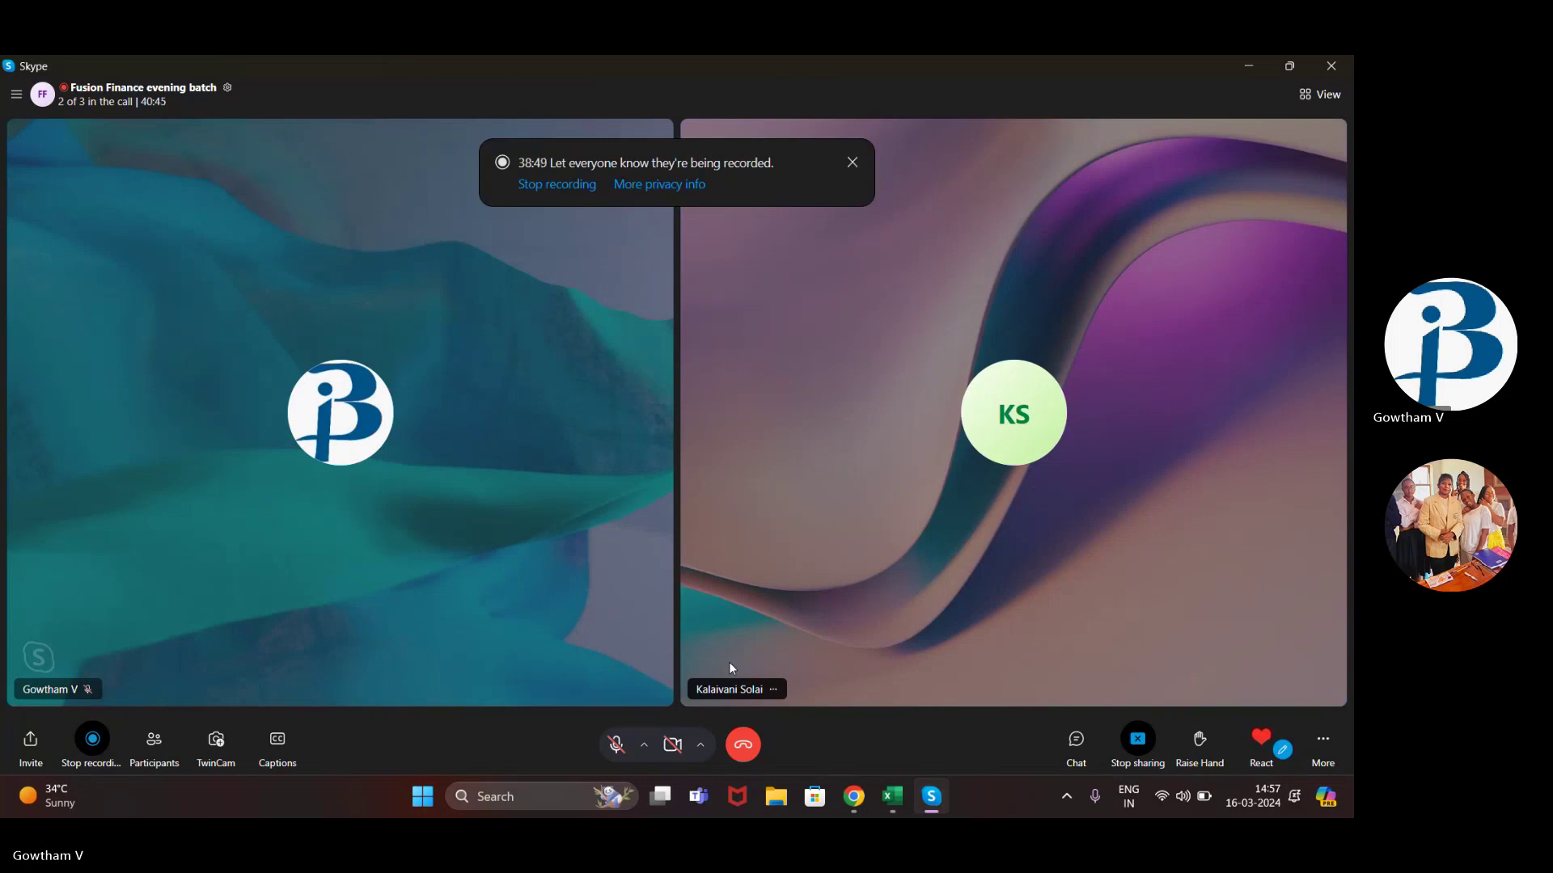
click(854, 797)
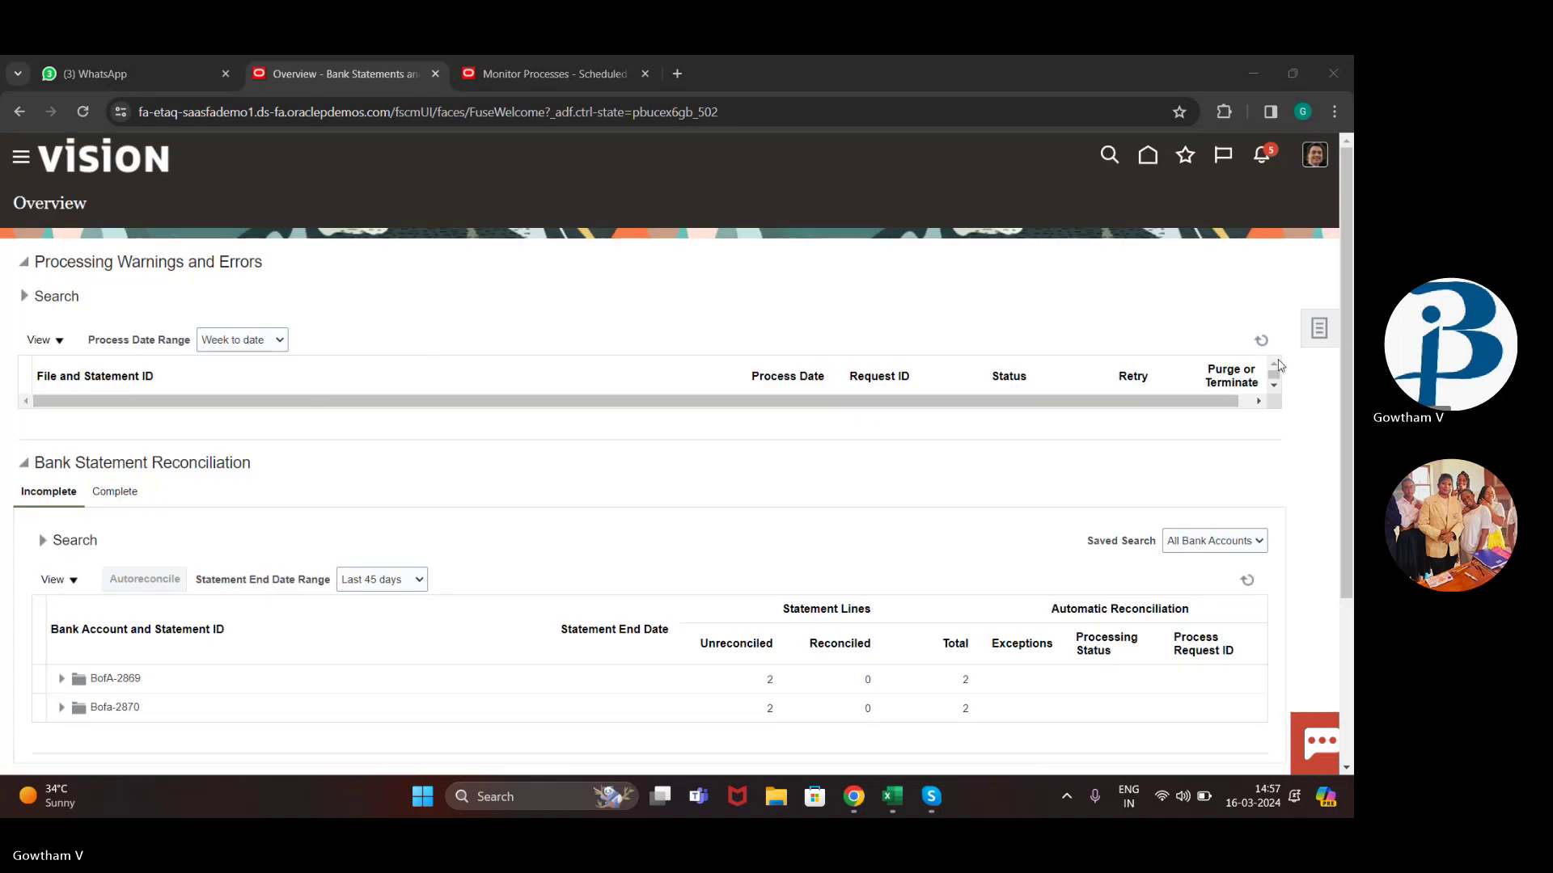
Open Bank Statements and Reconciliation and expand Bofa-2870 to reveal statement 3434.
click(1311, 340)
click(795, 716)
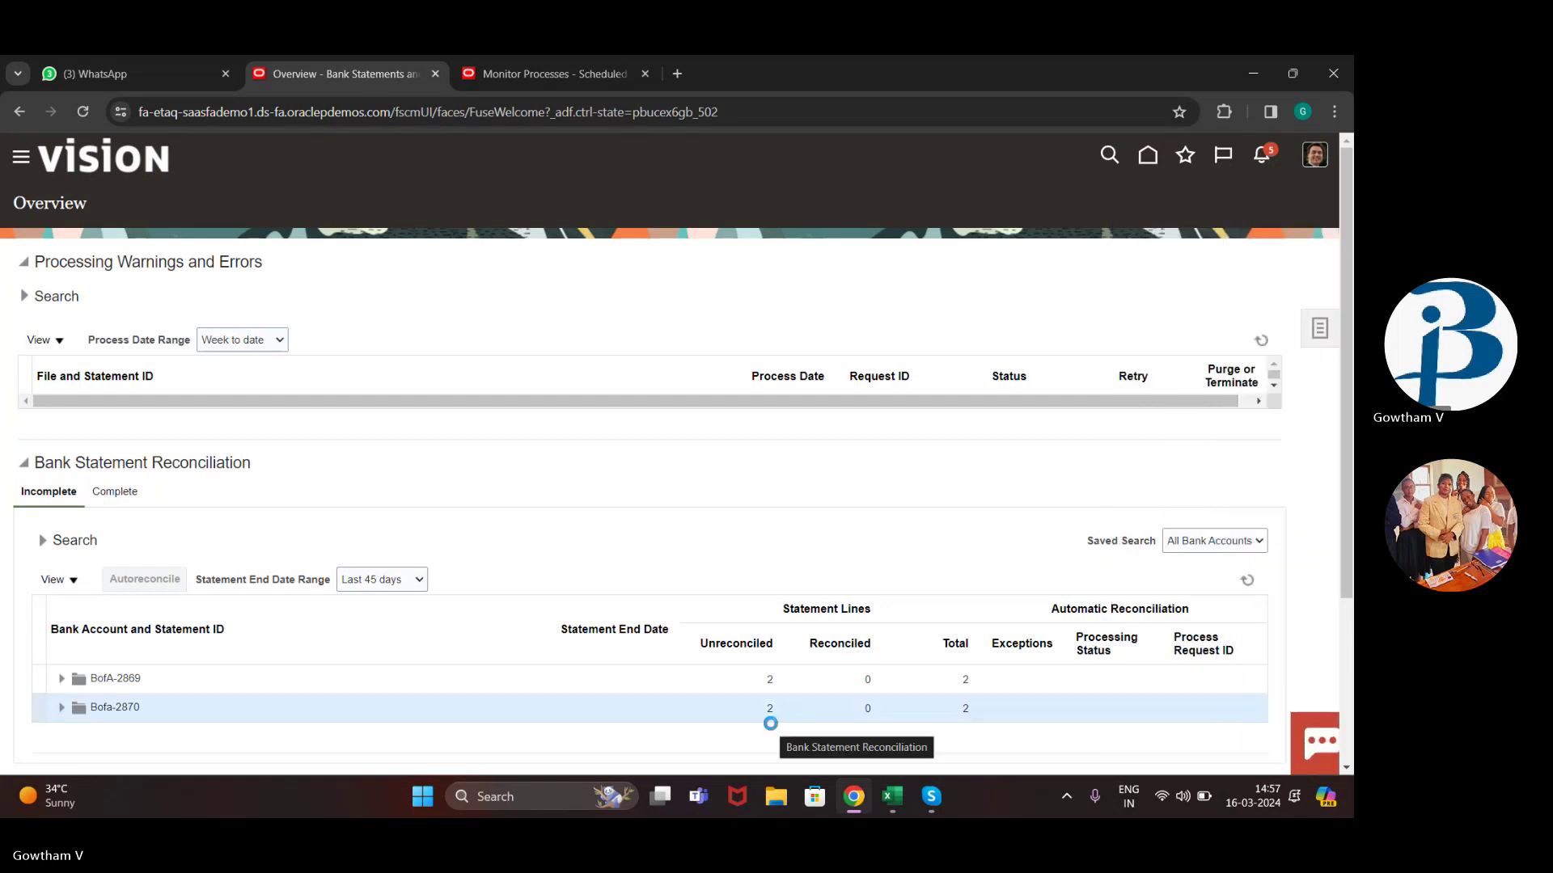
scroll(773, 730, down, 2)
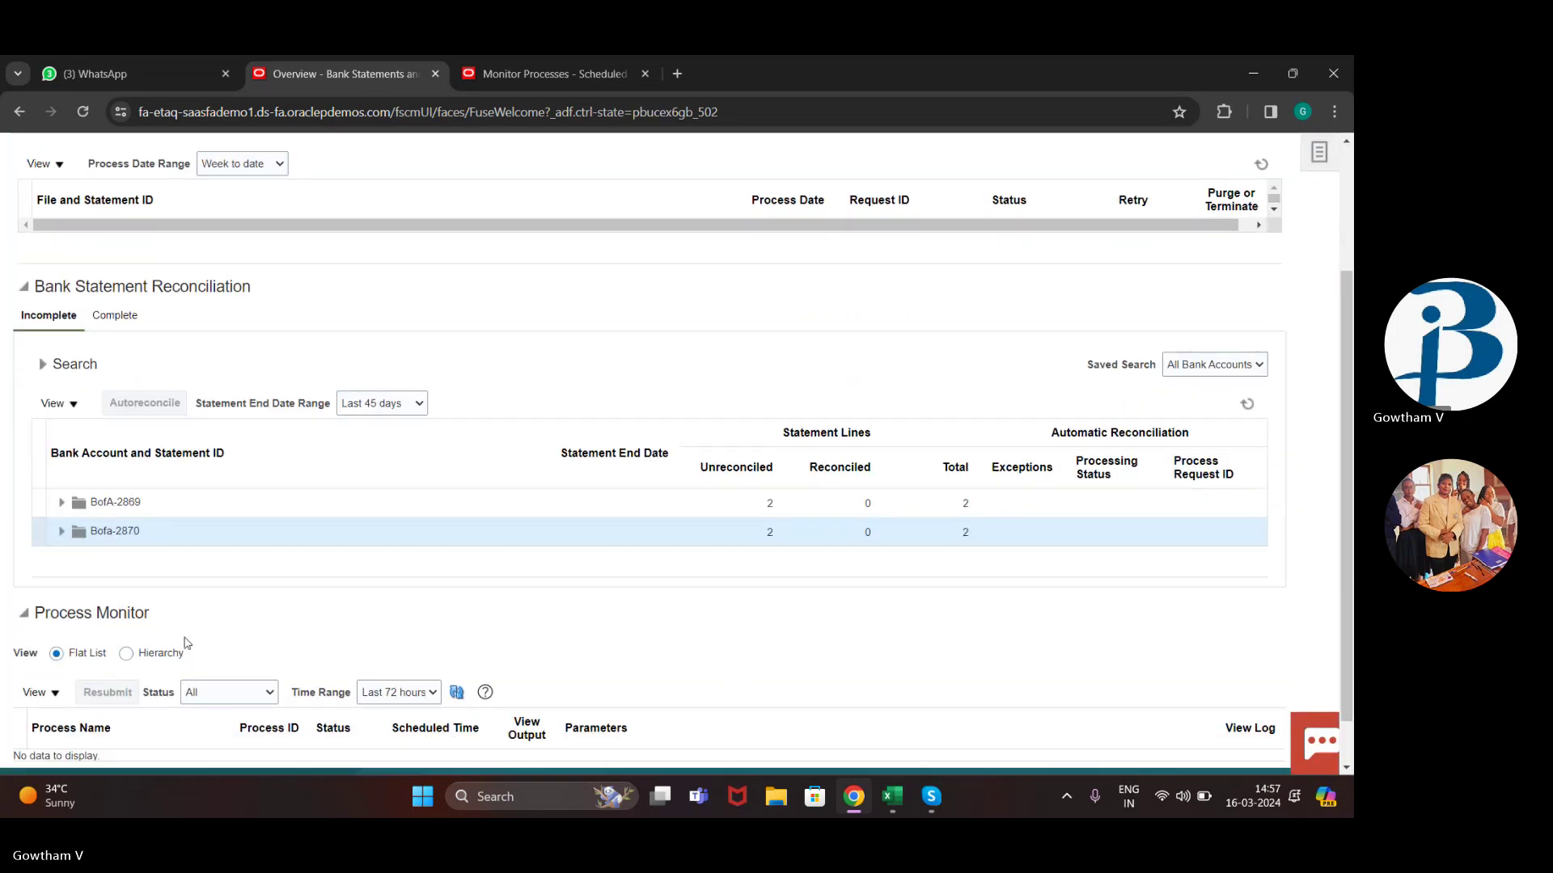
click(57, 534)
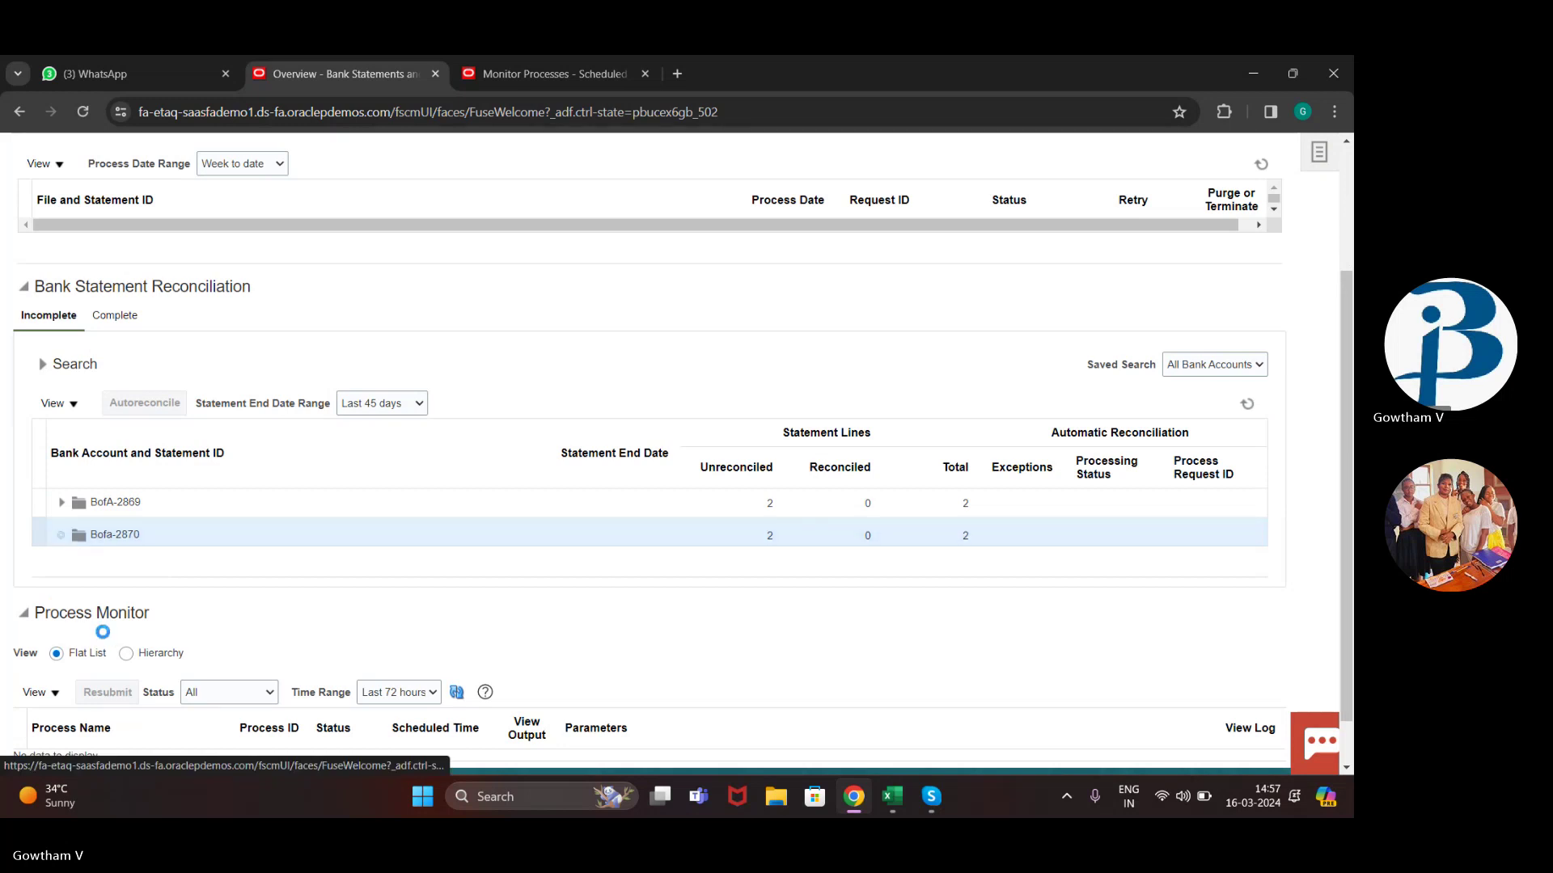